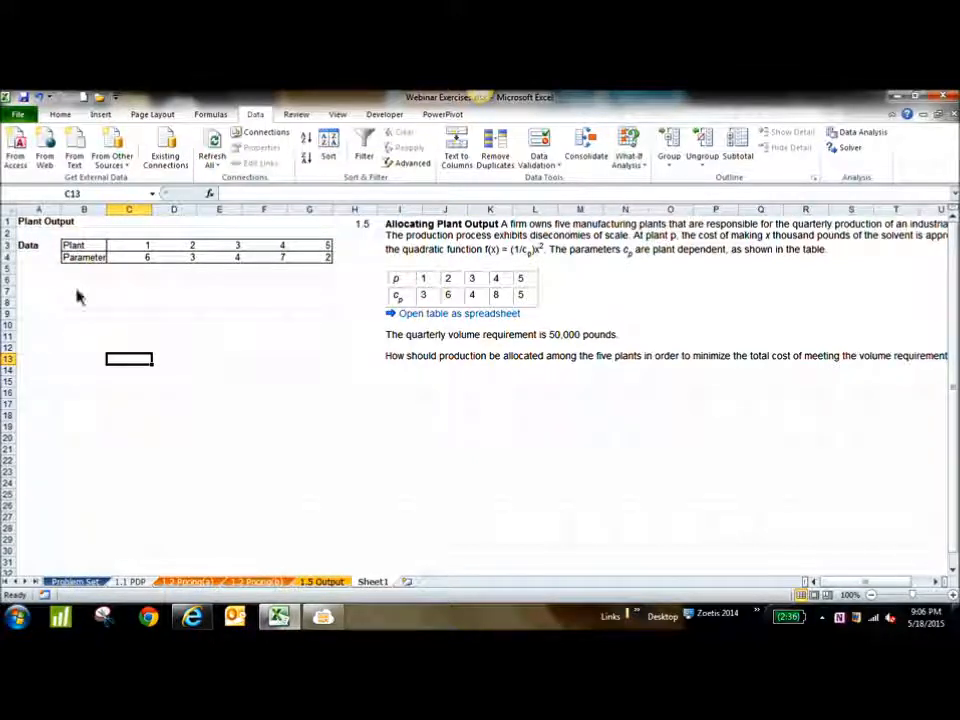
click(28, 296)
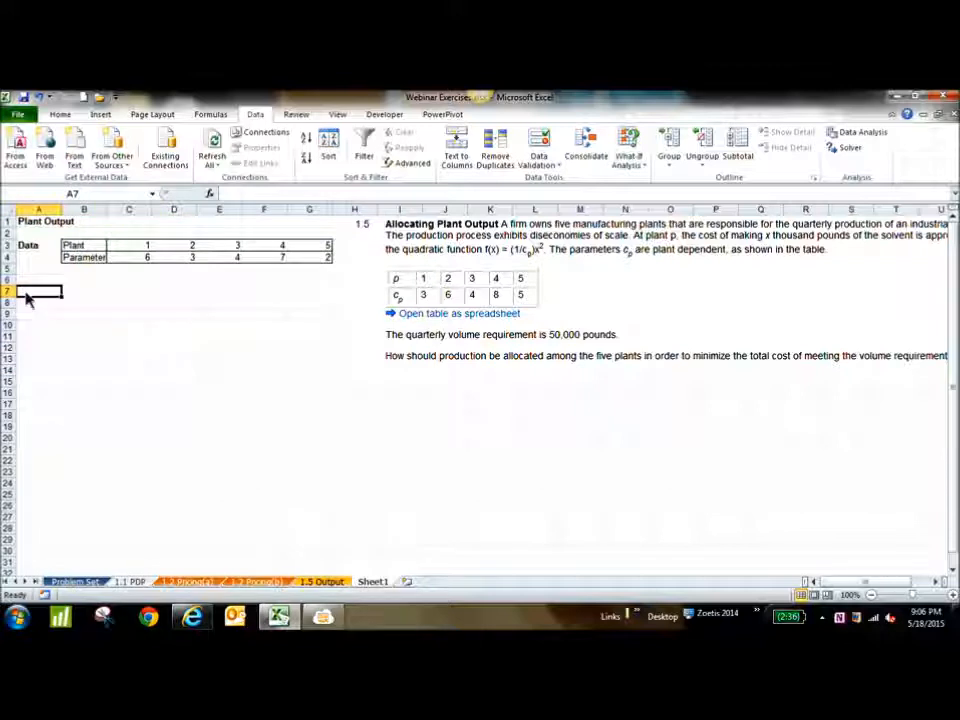
drag(40, 228, 322, 282)
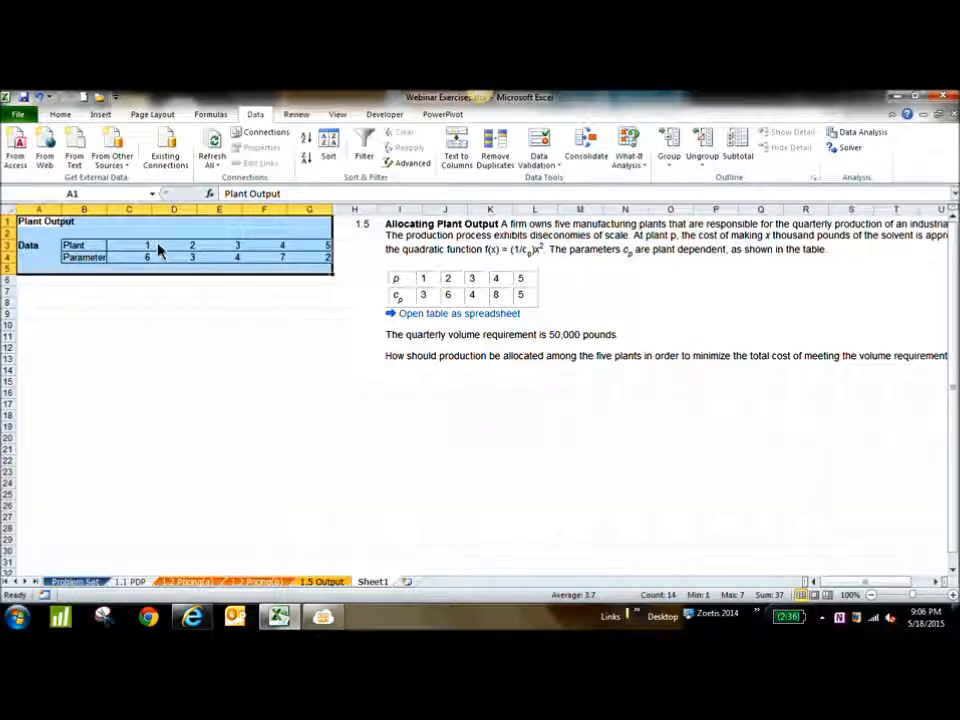
Enter the section heading "Decision variables" in cell A8, below the plant data table
click(42, 306)
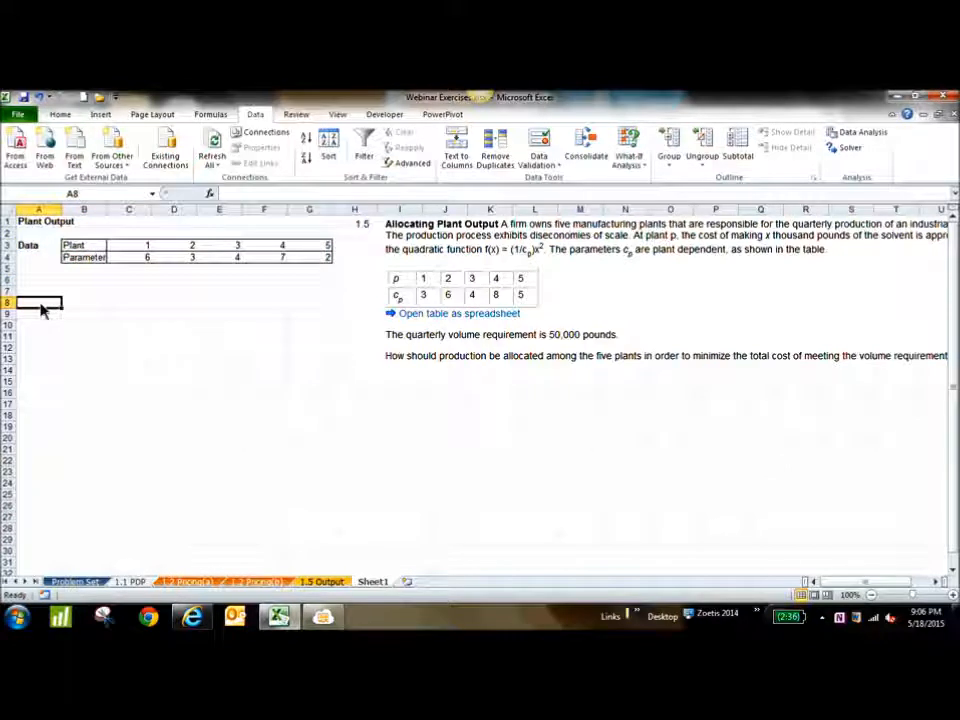
text(Dec)
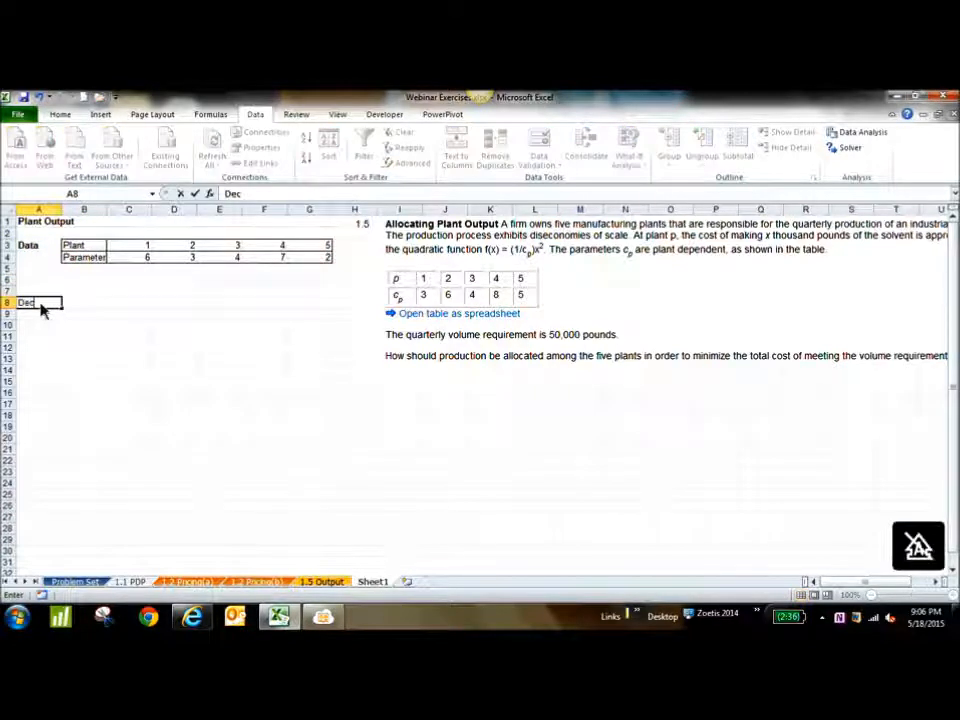
text(ision variab)
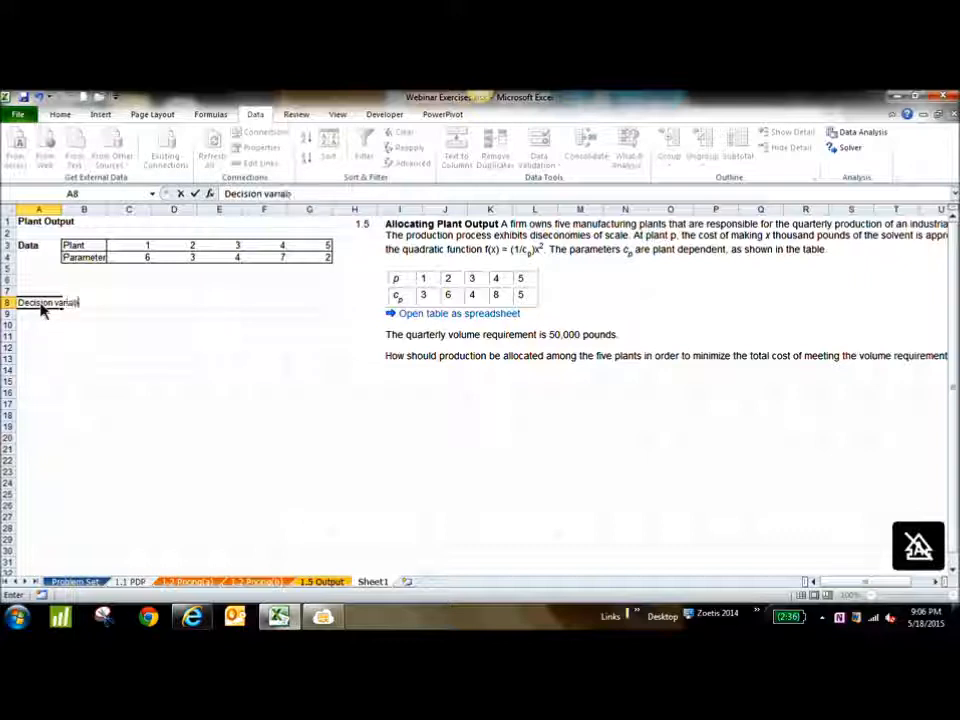
text(les)
key(Return)
key(Return)
key(Return)
key(Return)
key(Return)
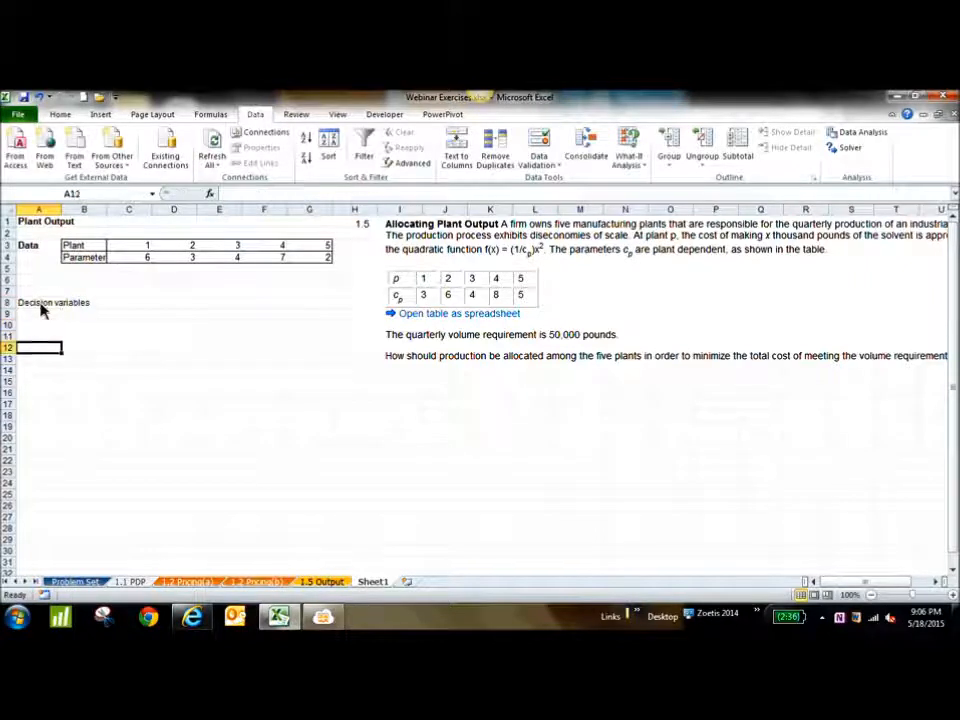
Enter the section heading "Objective Function" in cell A14, leaving blank rows below the decision variables heading
key(Return)
text(Objecti)
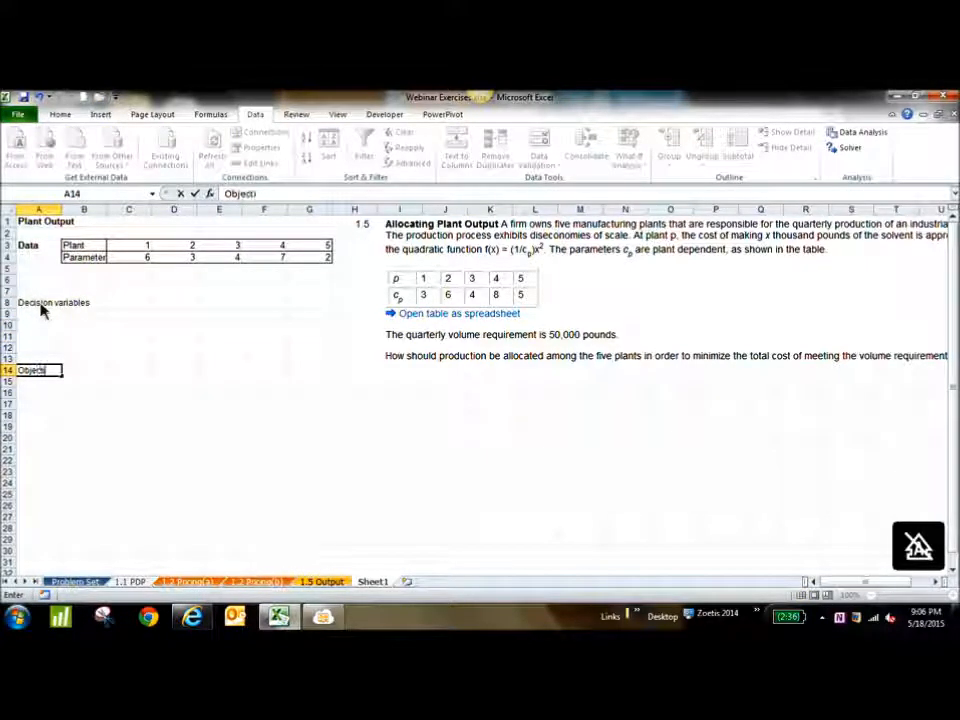
text(ve Function)
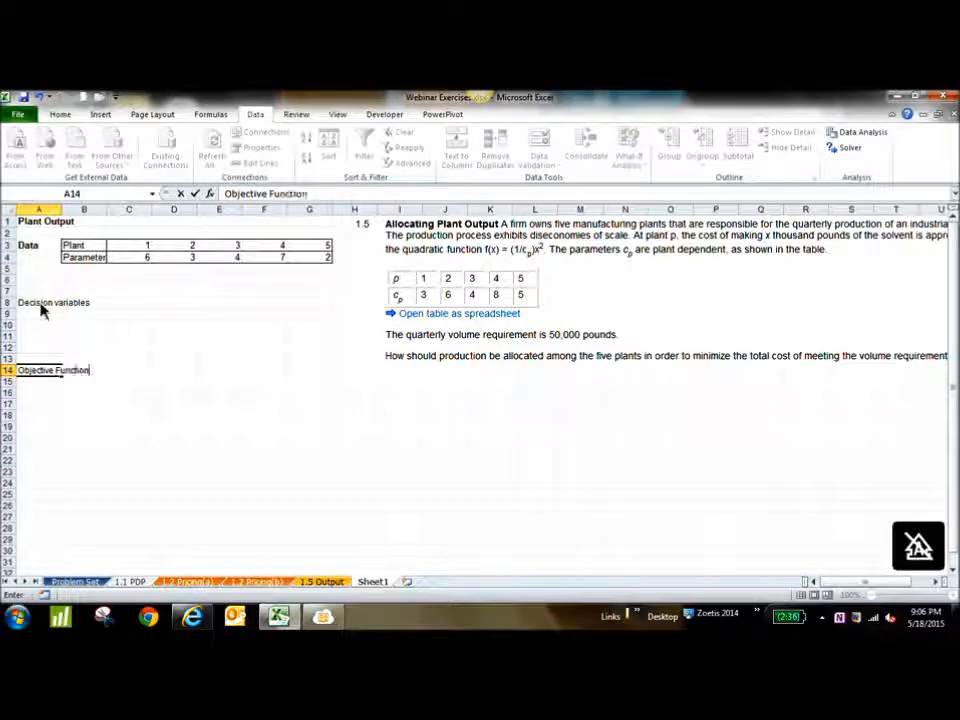
key(Return)
key(Return)
key(Return)
key(Return)
key(Return)
key(Return)
Enter the section heading "Constraints" in cell A20, leaving blank rows below the objective function heading
text(Cons)
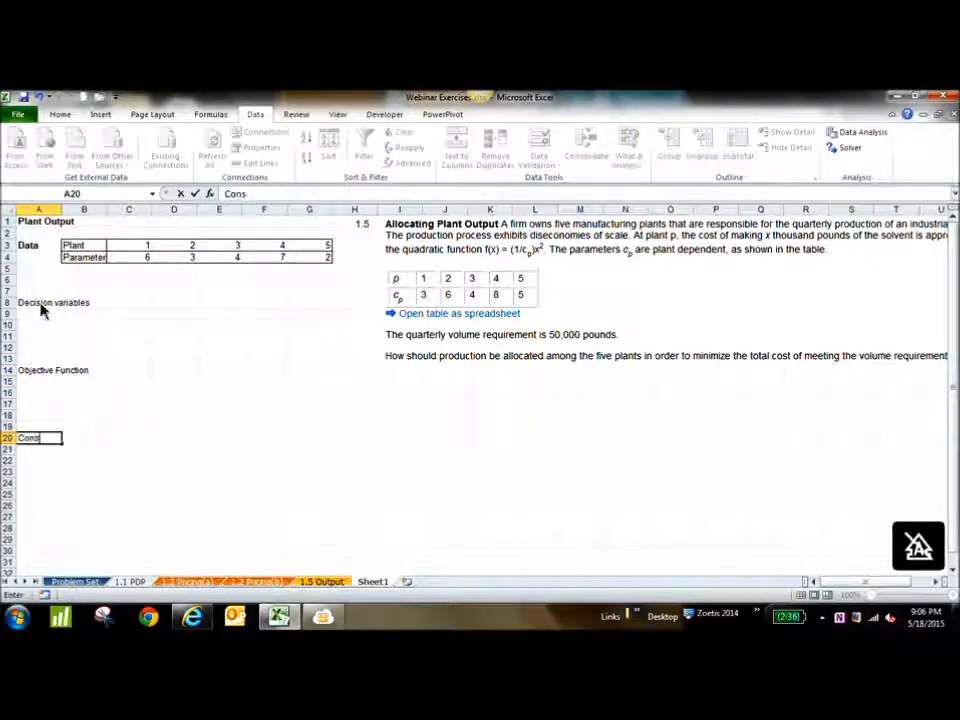
text(traints)
key(Return)
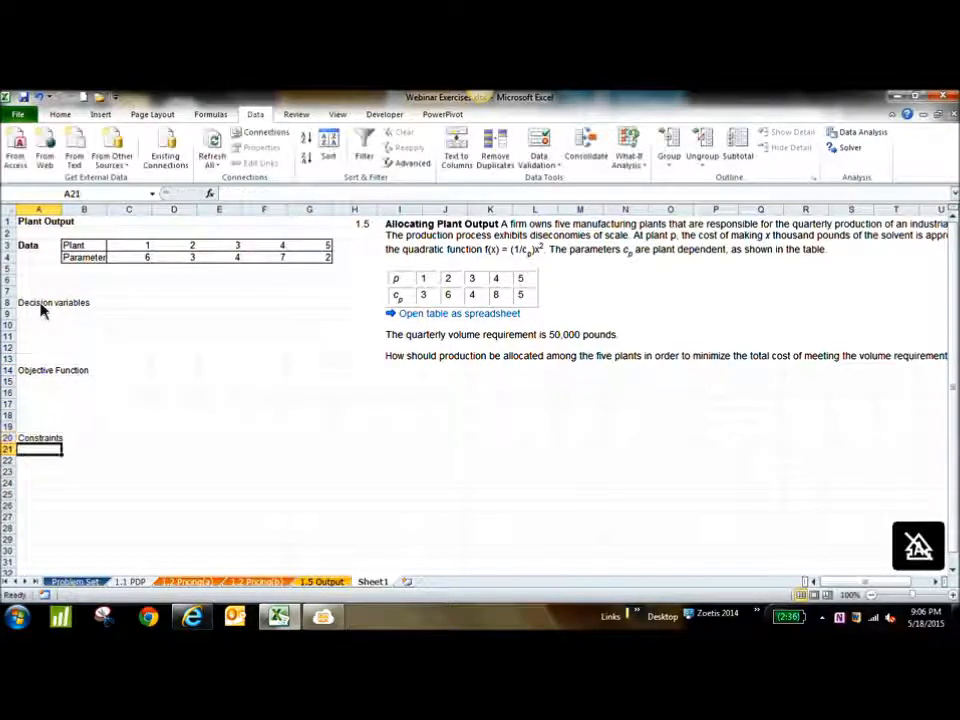
click(210, 372)
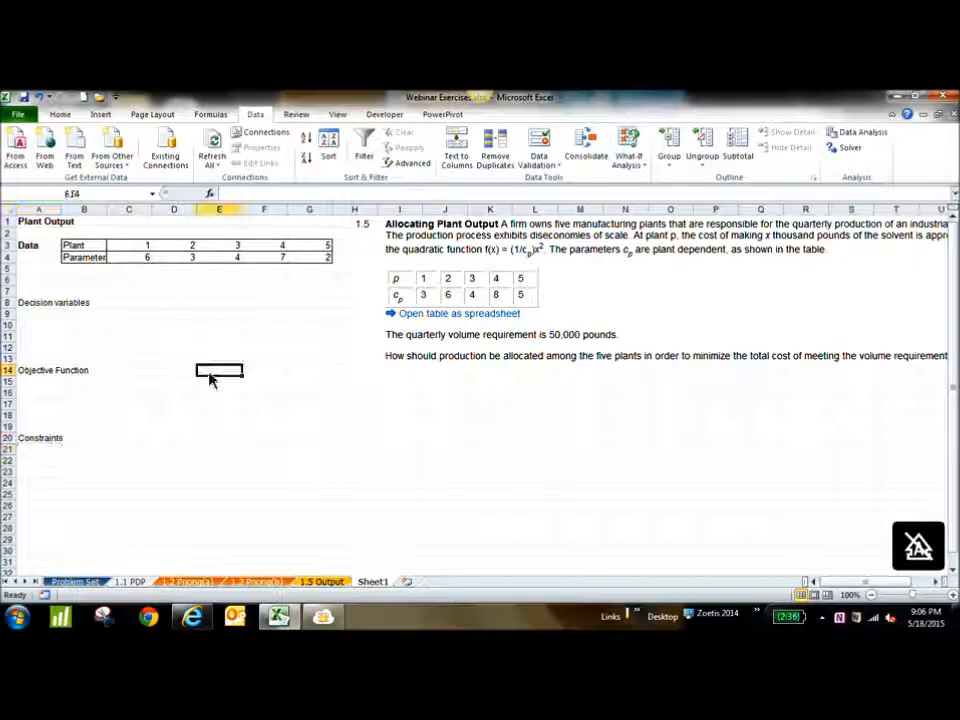
Make the "Decision variables" heading in A8 bold and enter the note "Unknown" in cell B9
click(41, 307)
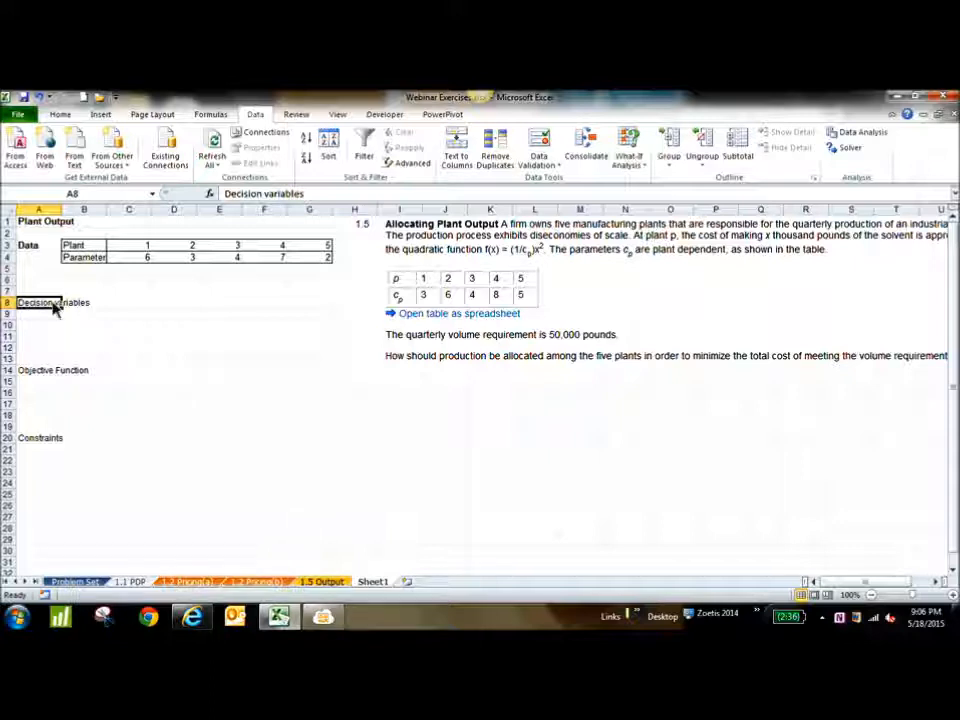
key(ctrl+b)
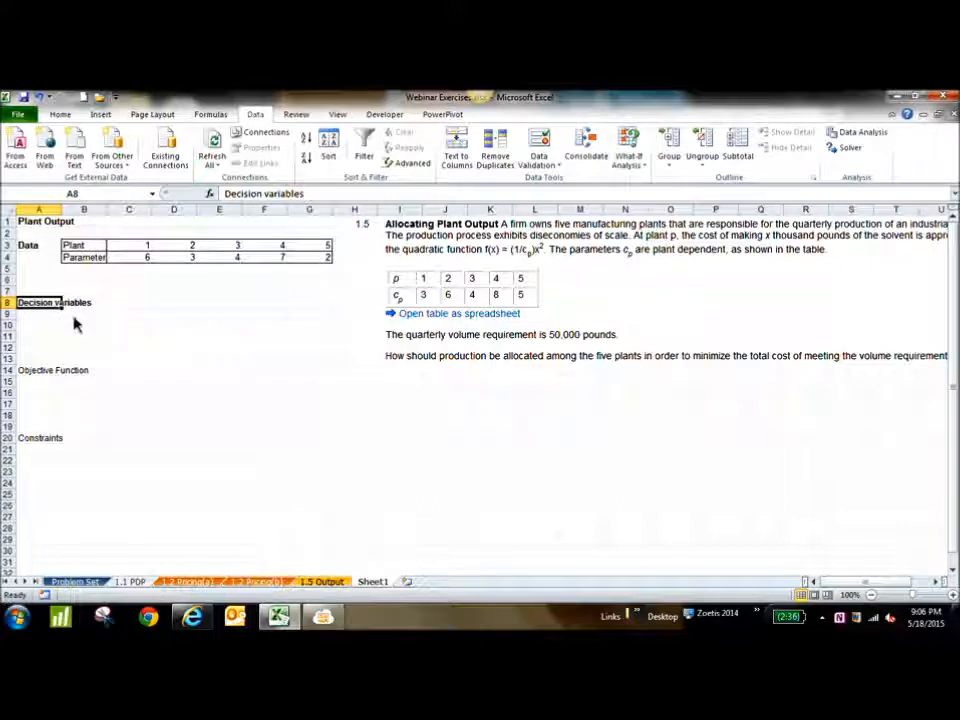
click(78, 317)
text(Unknown)
key(Return)
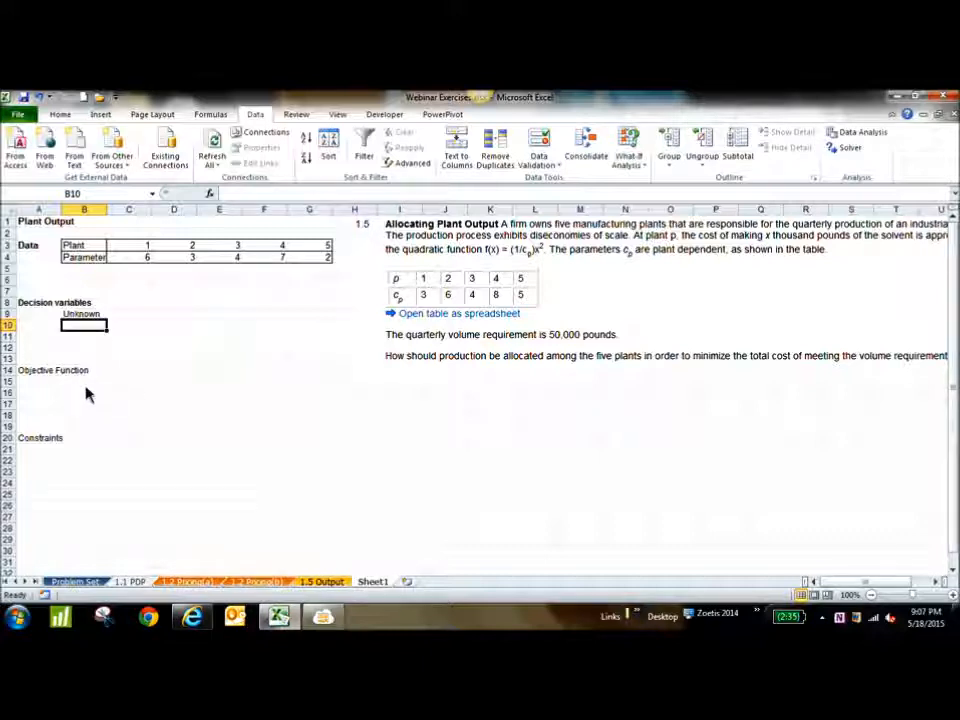
drag(76, 335, 293, 337)
drag(144, 328, 295, 327)
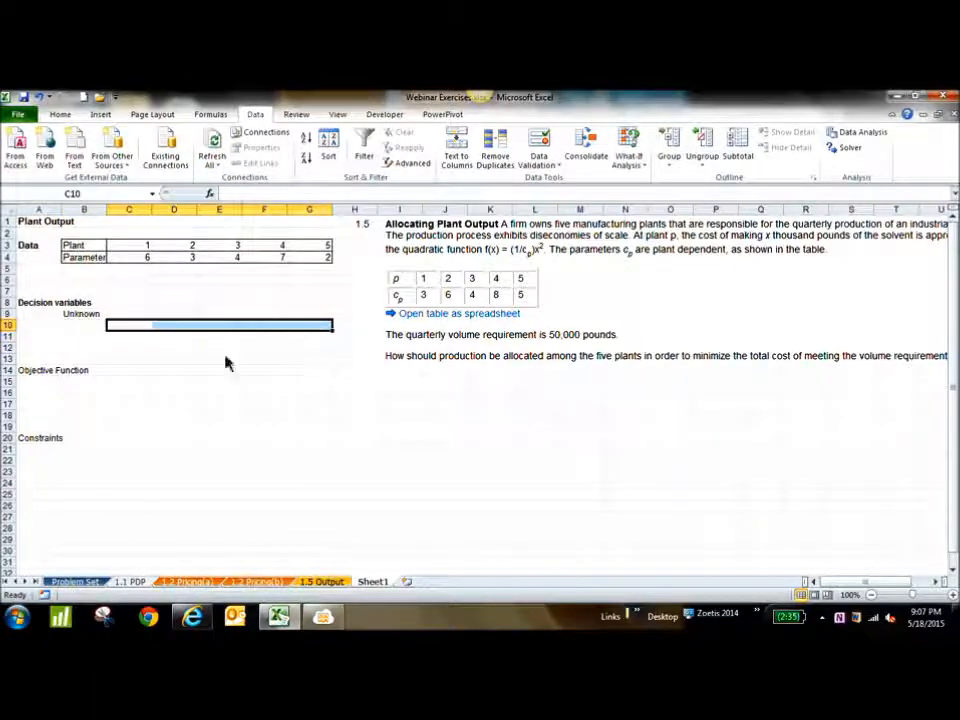
click(50, 372)
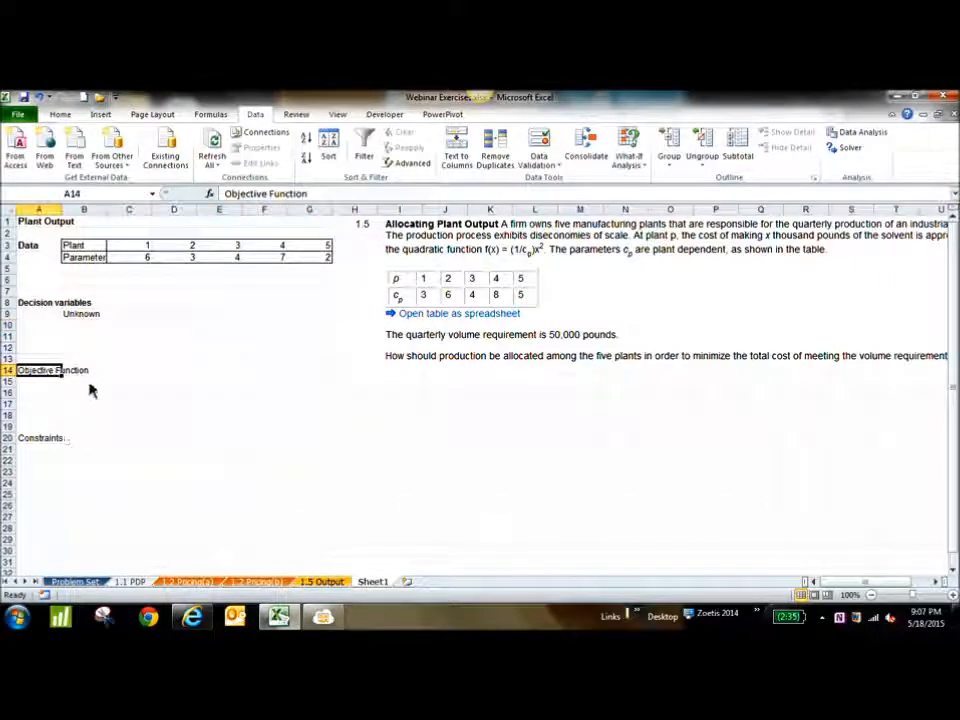
Enter the note "what we are optimizing" in cell B15 under the objective function heading
click(91, 384)
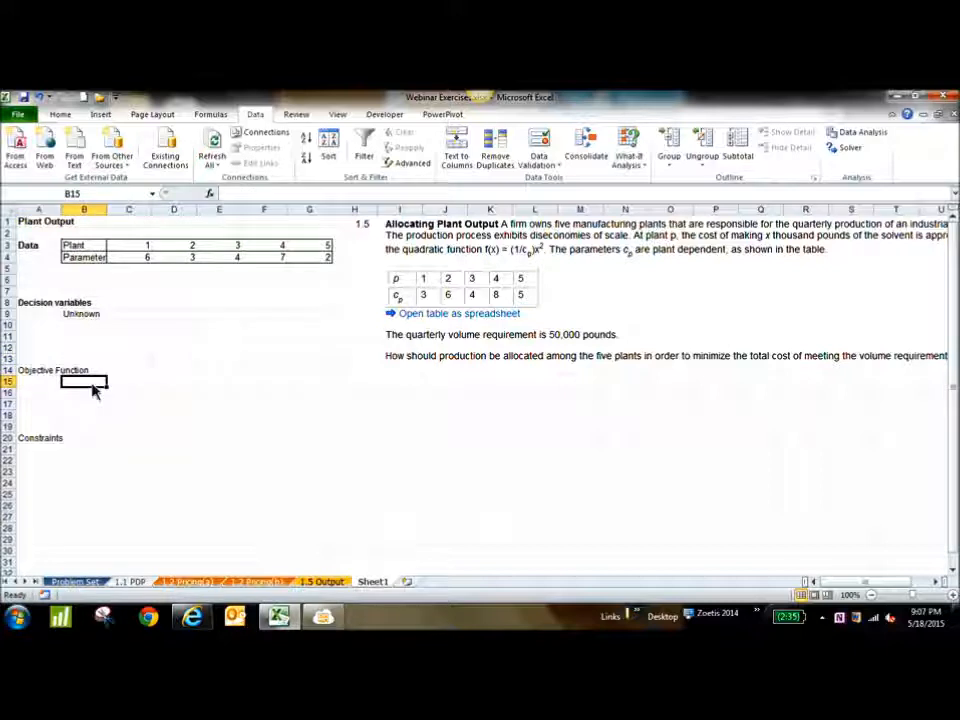
key(Caps_Lock)
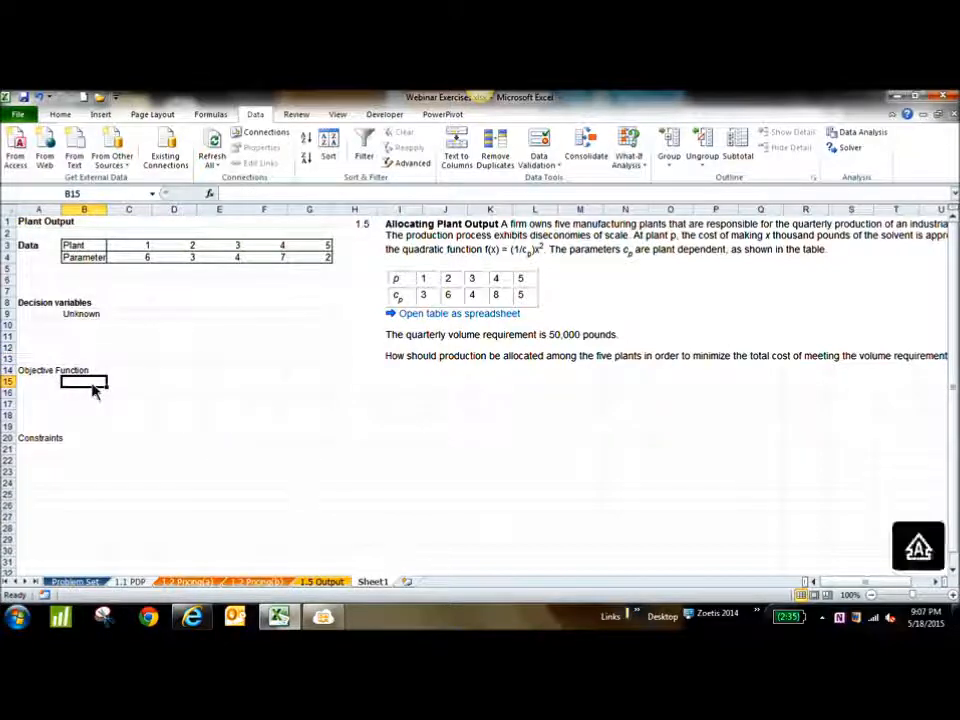
text(T)
key(Caps_Lock)
key(BackSpace)
text(max)
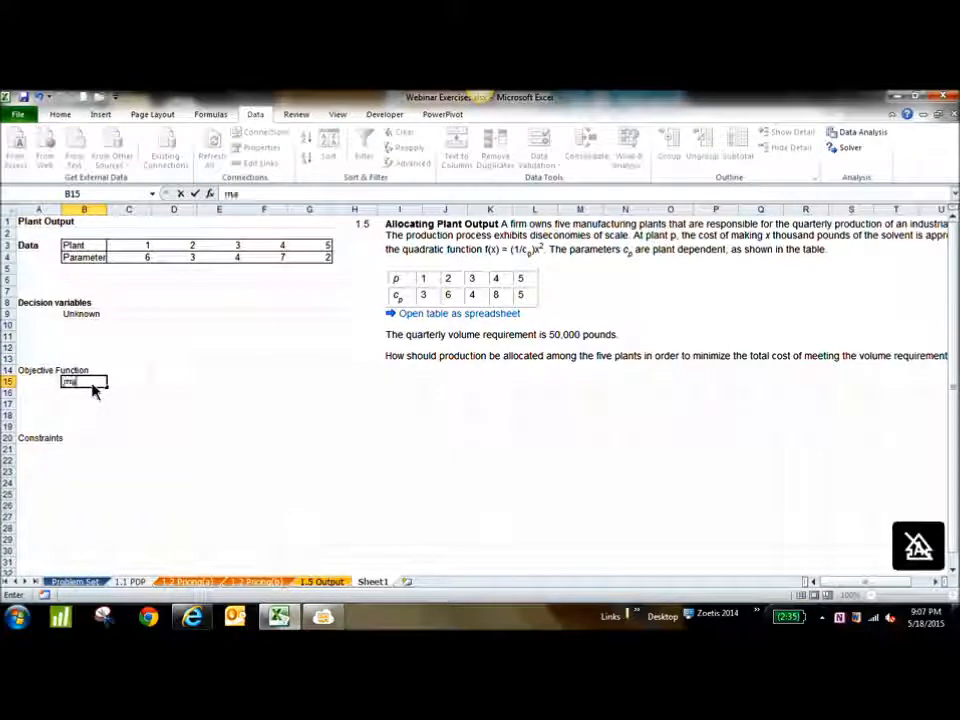
text(what ar)
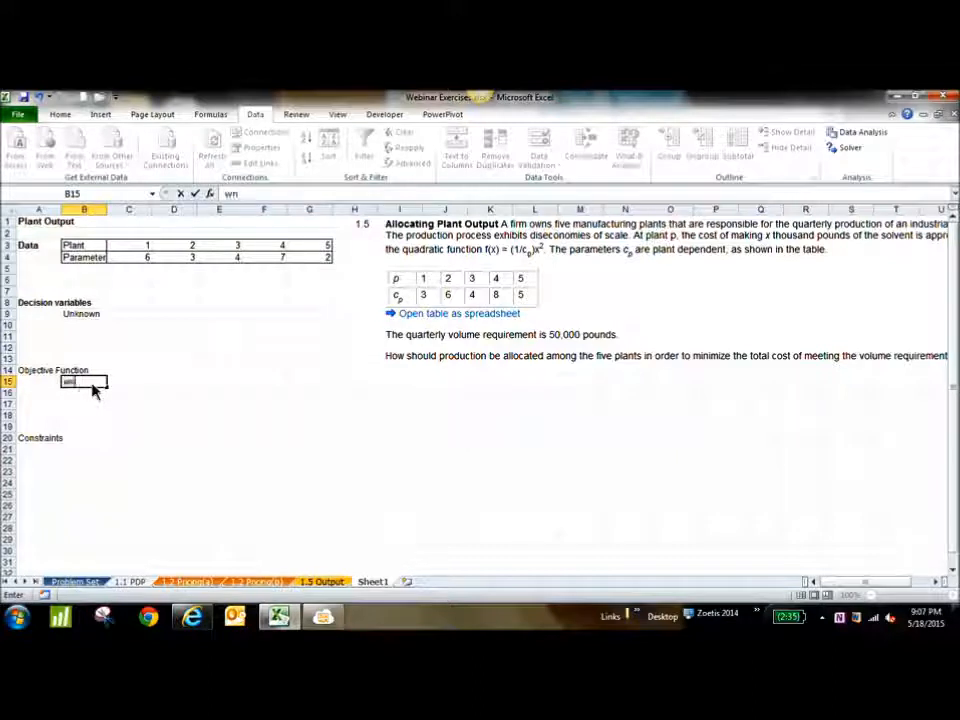
key(BackSpace)
key(BackSpace)
text(we are optimizing)
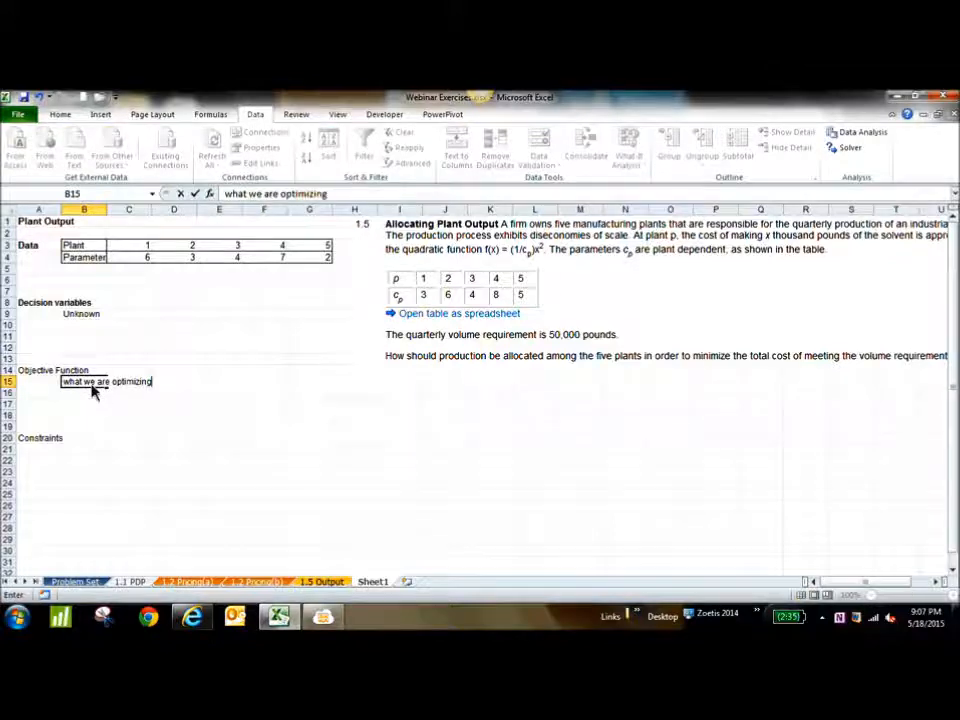
key(Return)
Enter the examples "cost, profit, efficiency, time, resources" in cell B16
text(co)
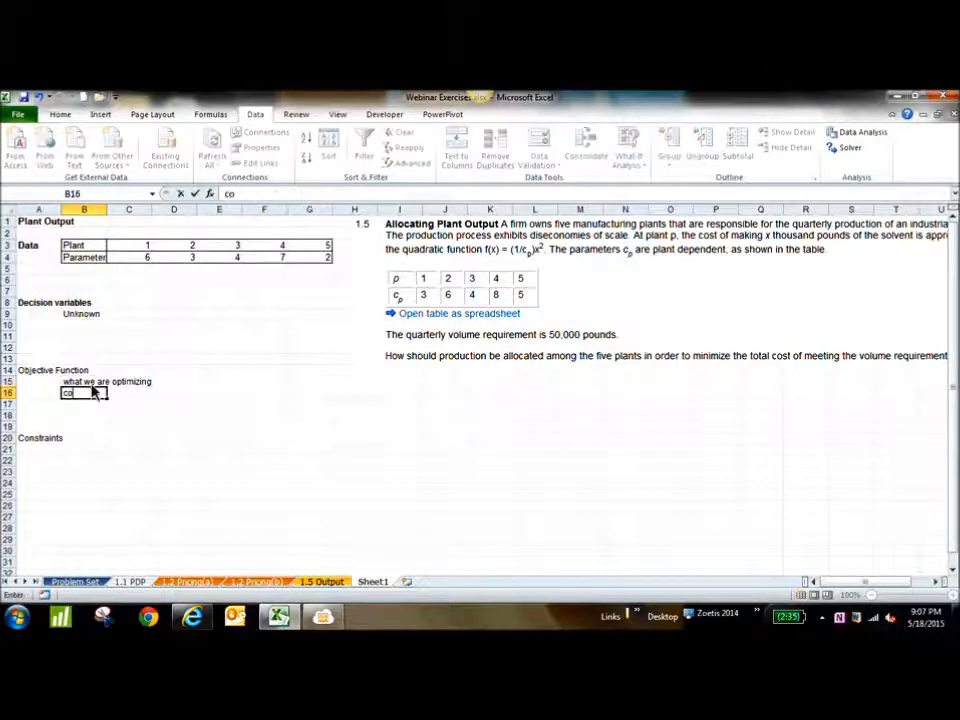
text(st. profit)
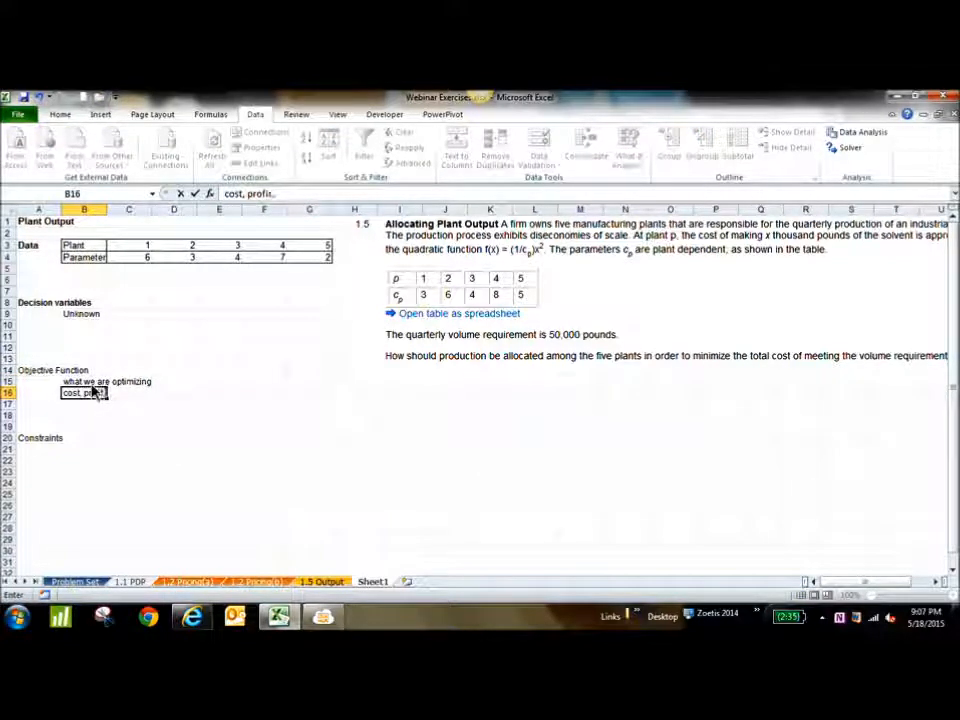
text(, ef)
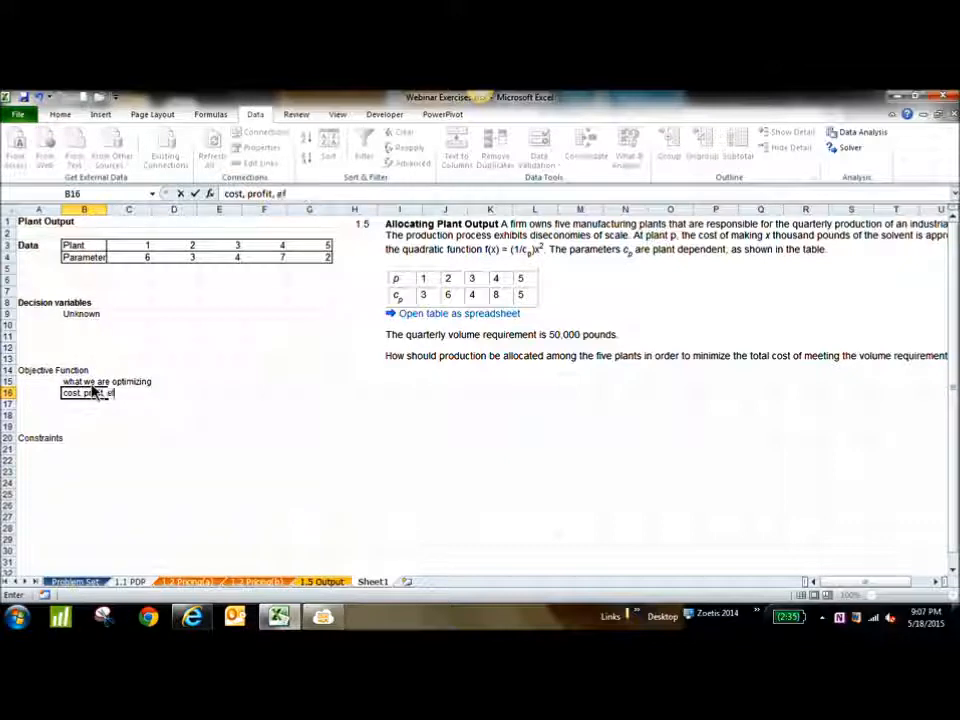
text(ficiency, time,)
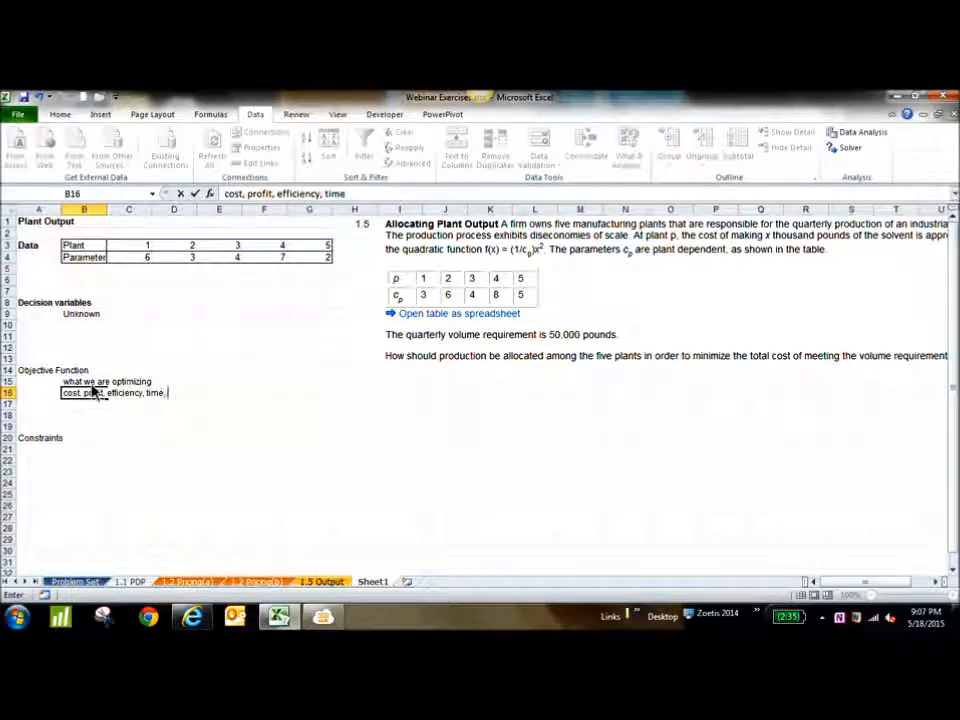
text(r)
key(BackSpace)
text(, re)
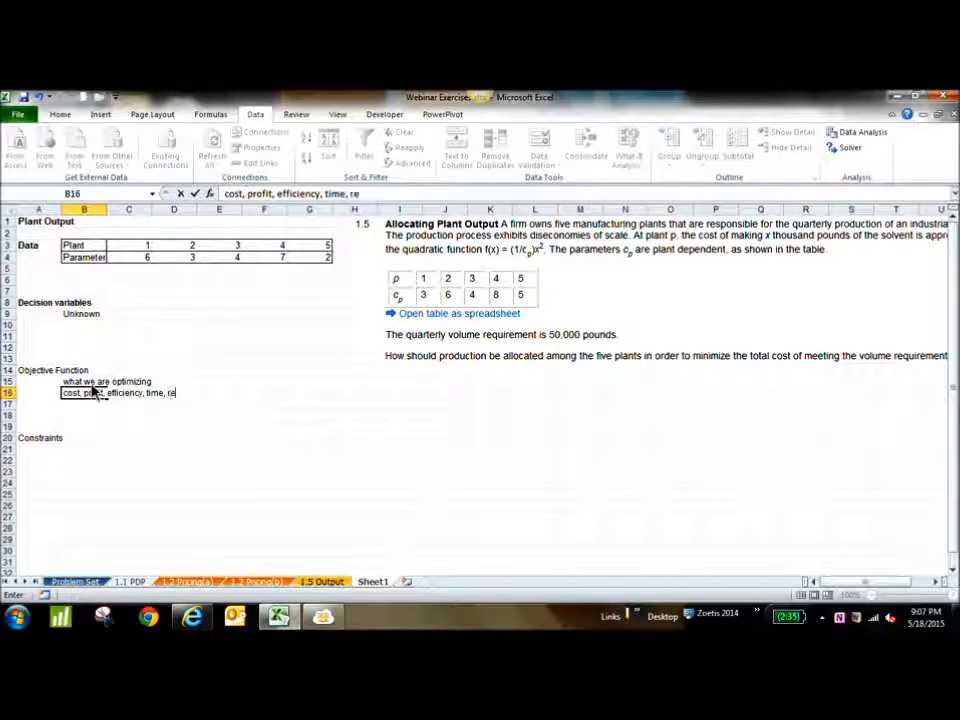
text(sources)
key(Return)
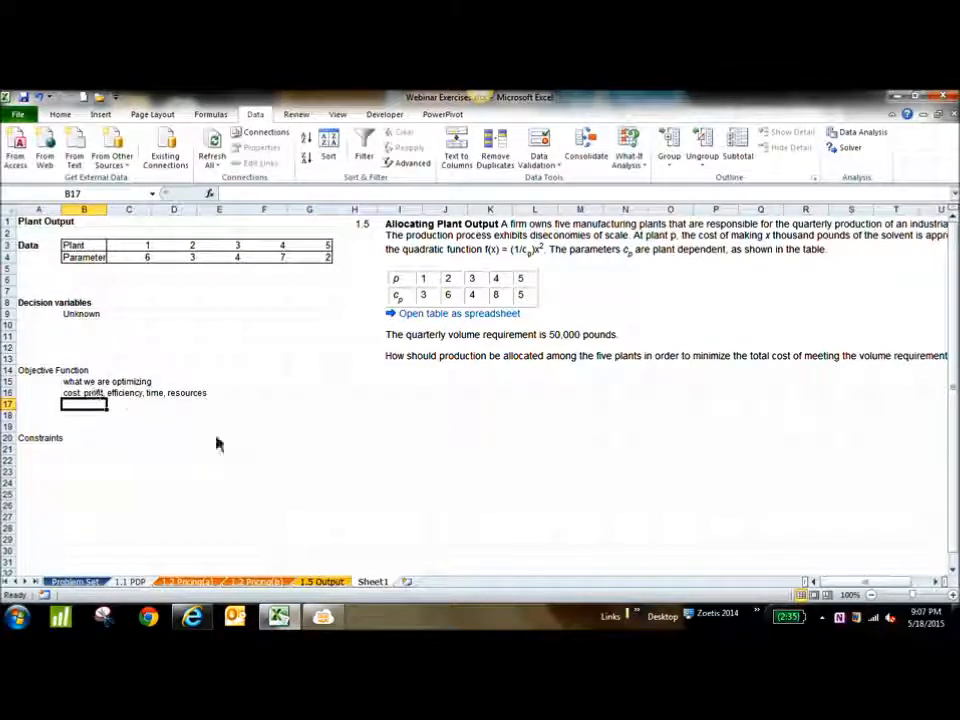
Make the A14 heading bold and extend its text to "Objective Function (target cell)"
click(43, 375)
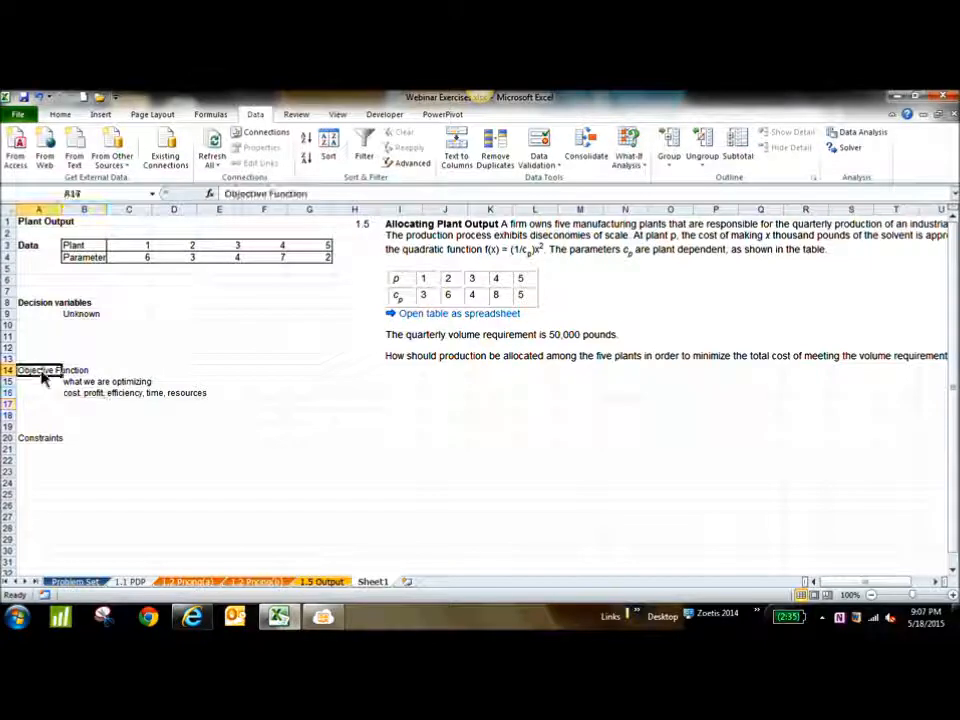
key(ctrl+b)
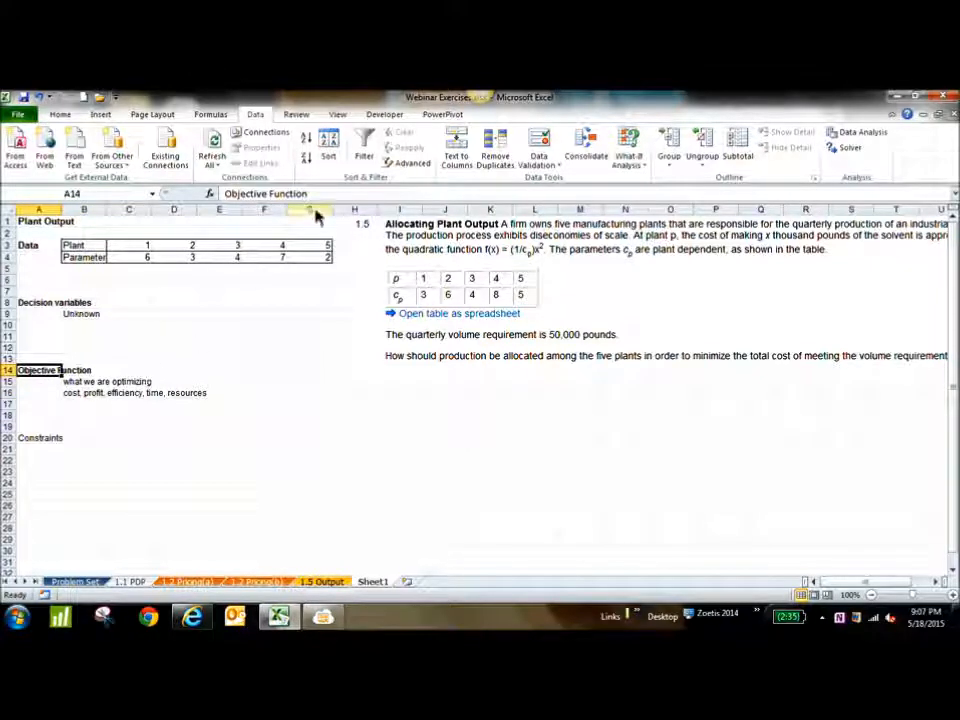
key(F2)
text((targe)
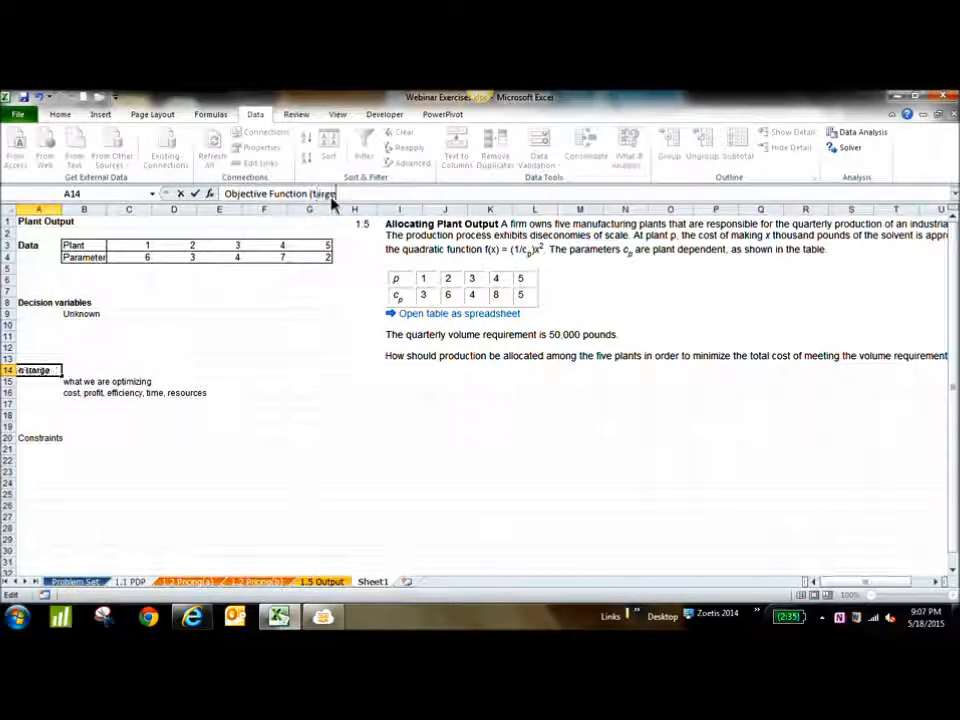
text(t) cell))
key(Return)
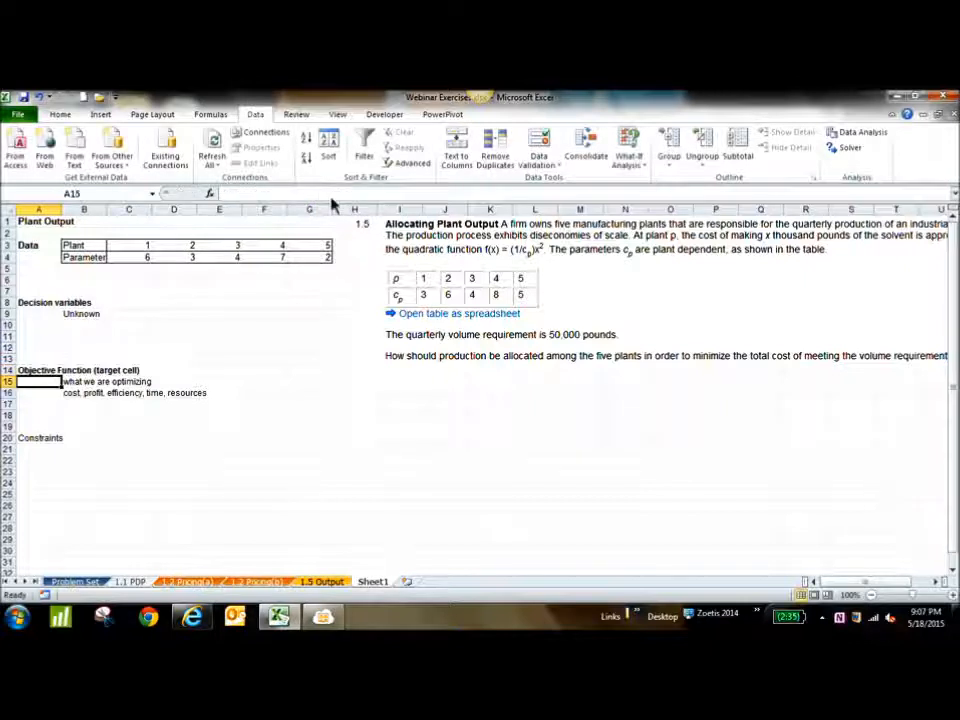
Extend the heading in cell A8 to read "Decision variables (changing cells)"
click(50, 302)
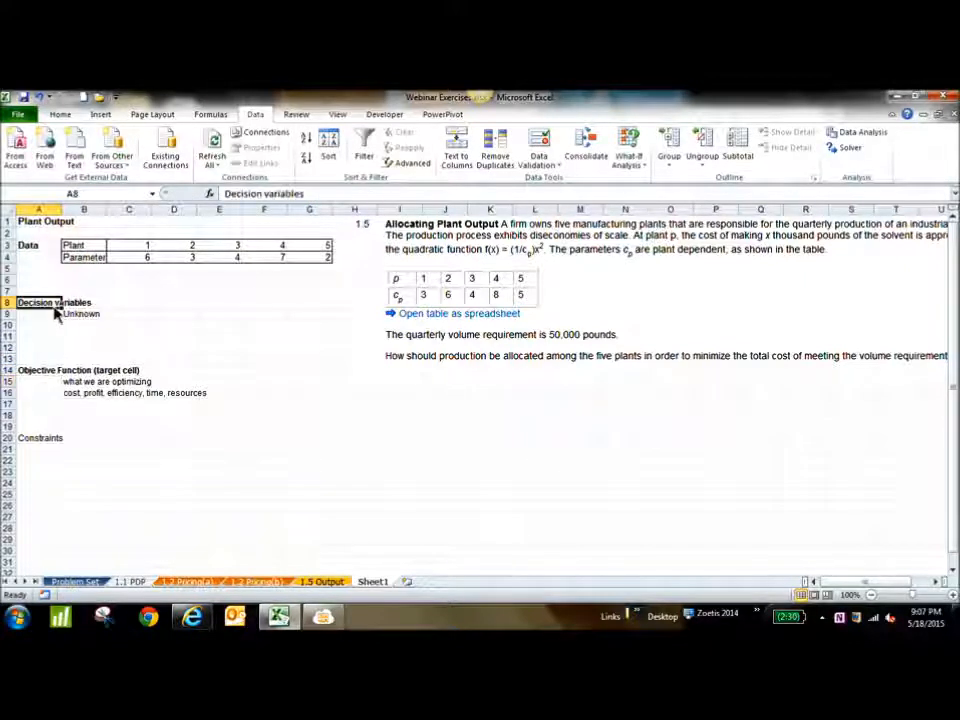
click(350, 196)
text(()
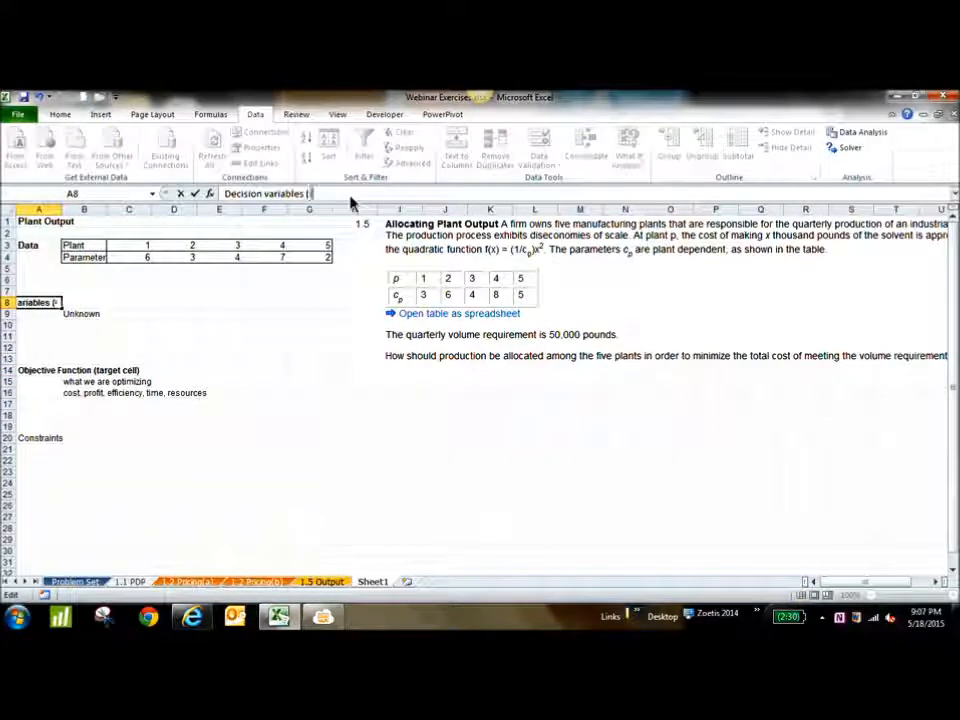
text(c)
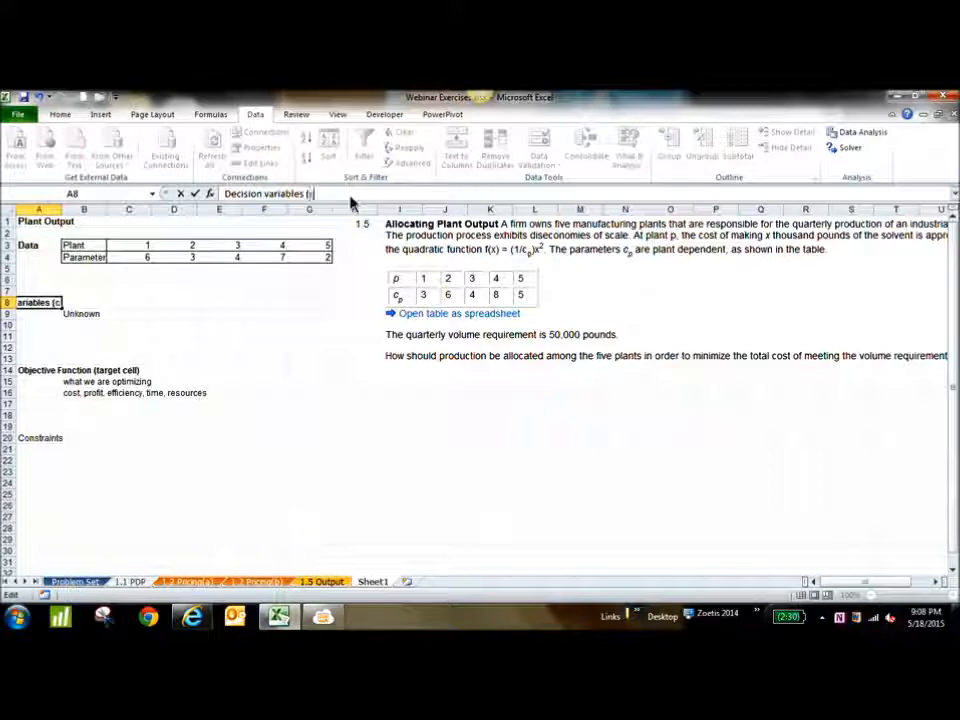
text(hanging cells))
key(Return)
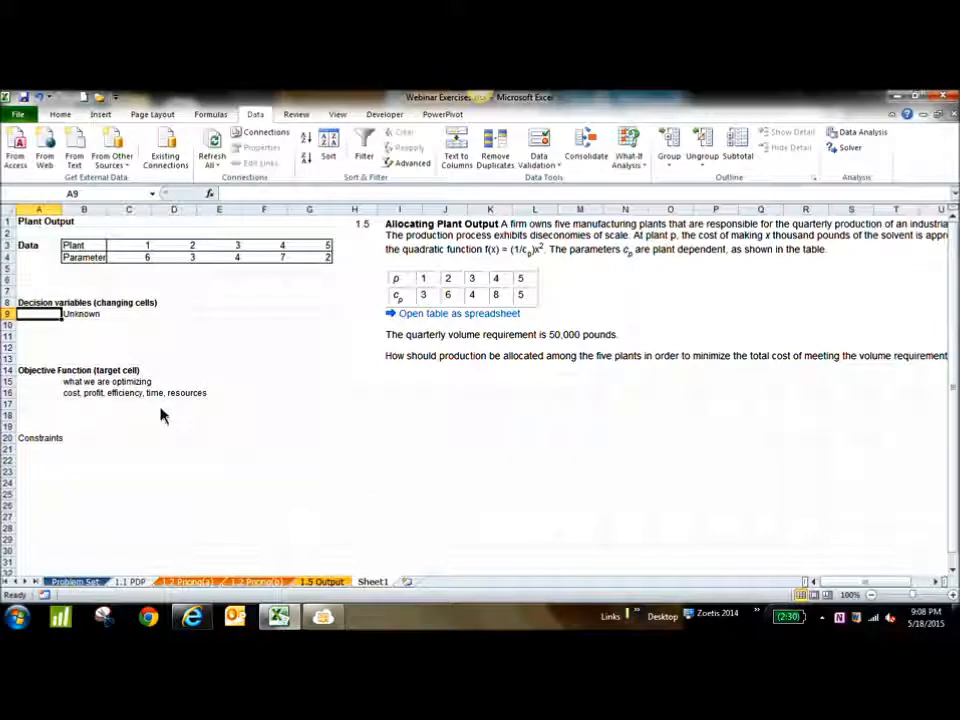
Enter the labels "Maximize", "Minimize" and "Set to target" in cells B17, C17 and D17 of the objective function section
click(85, 334)
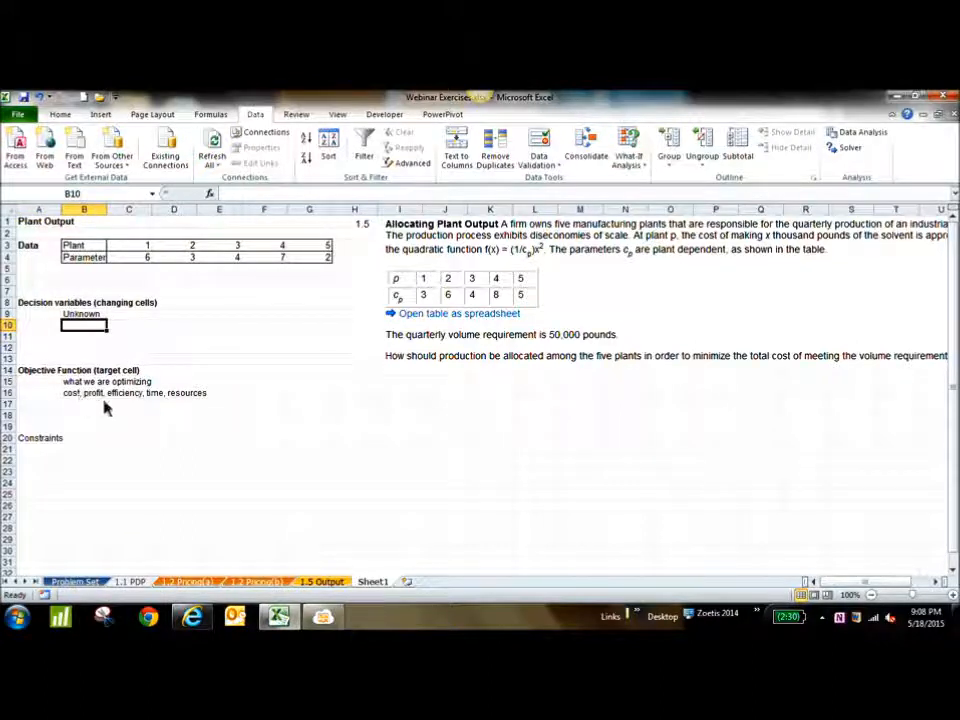
click(30, 375)
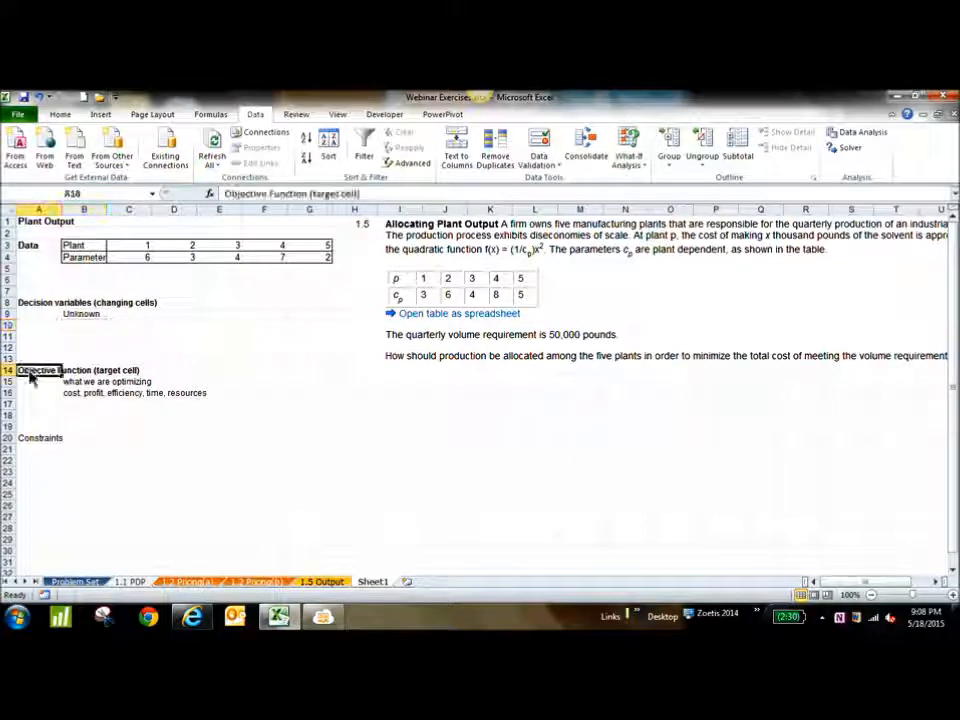
click(97, 405)
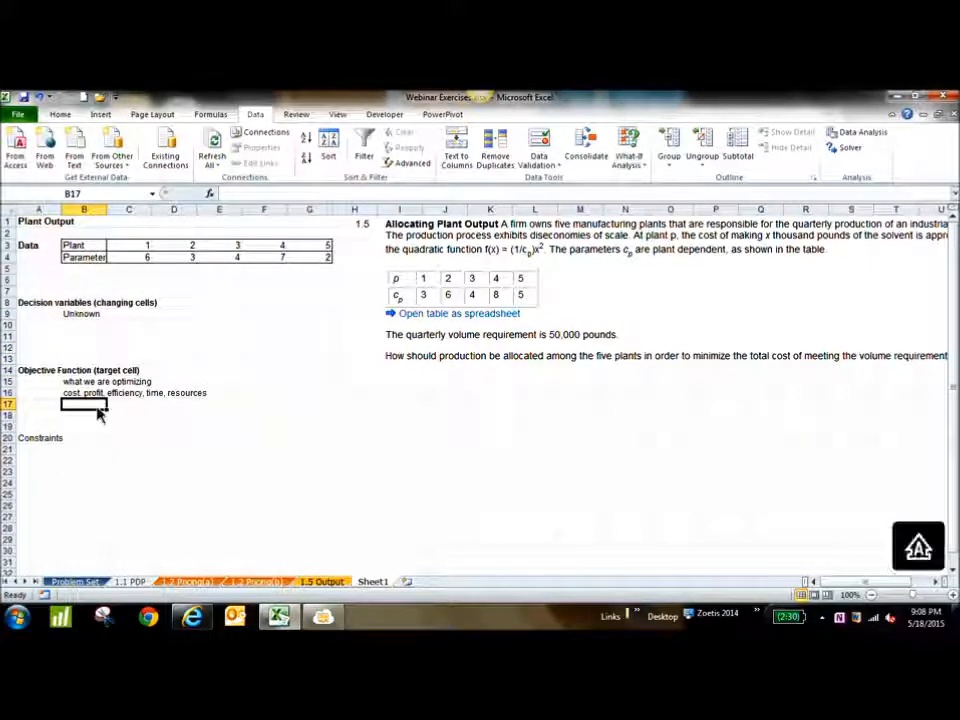
text(Maximize)
key(Tab)
text(Miniz)
text(ize)
key(Tab)
text(Set to target)
key(Return)
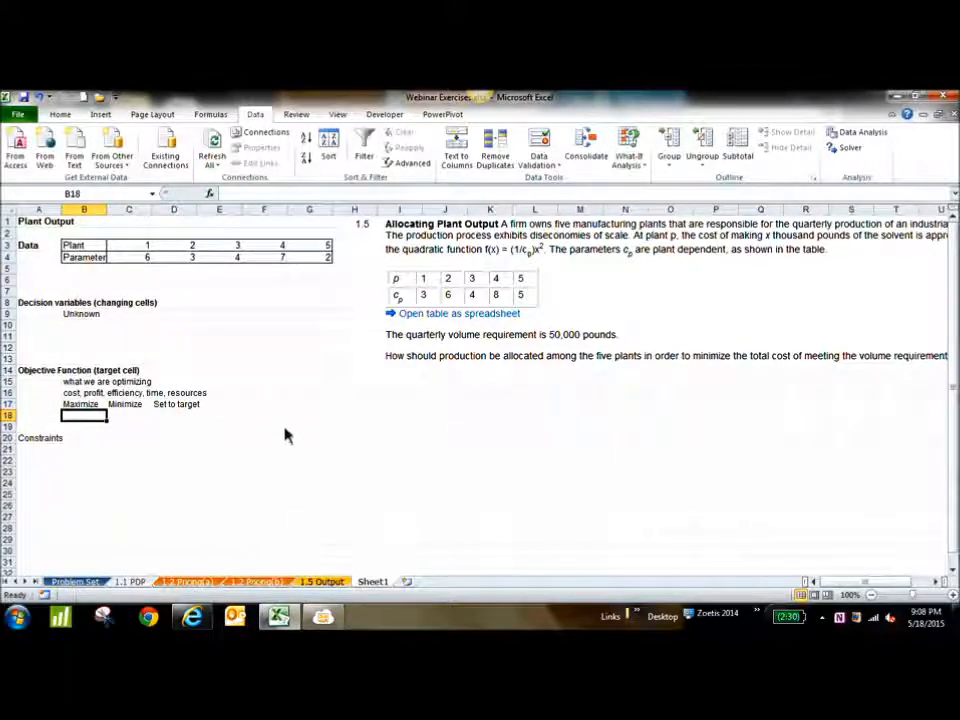
Enter "Profit" in cell B18 under Maximize and "Cost, time" in cell C18 under Minimize
text(Profit)
key(Tab)
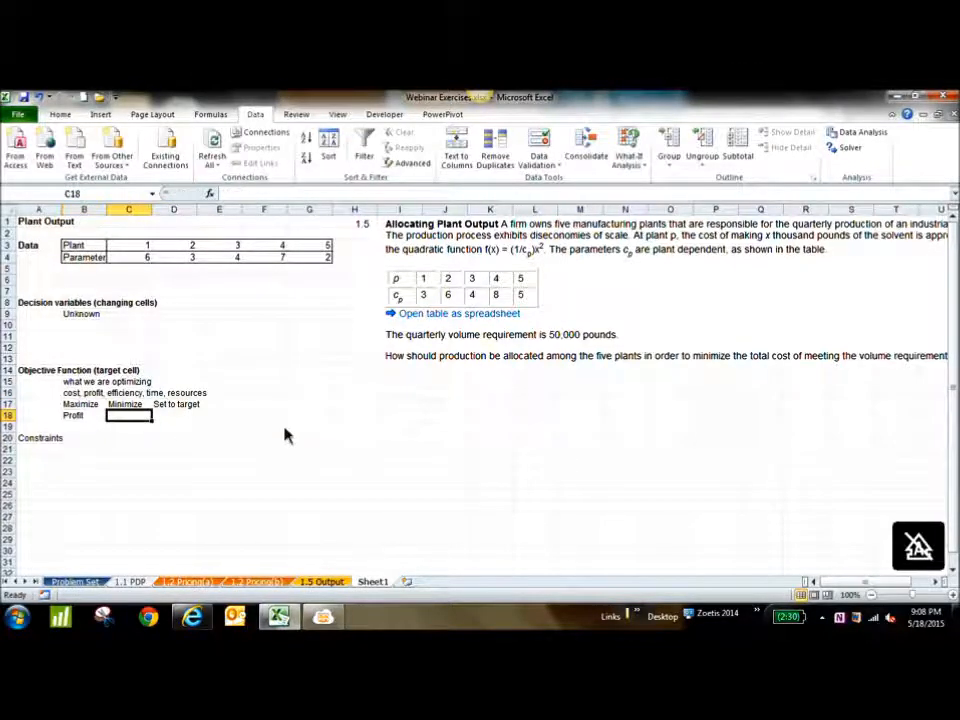
text(Cost)
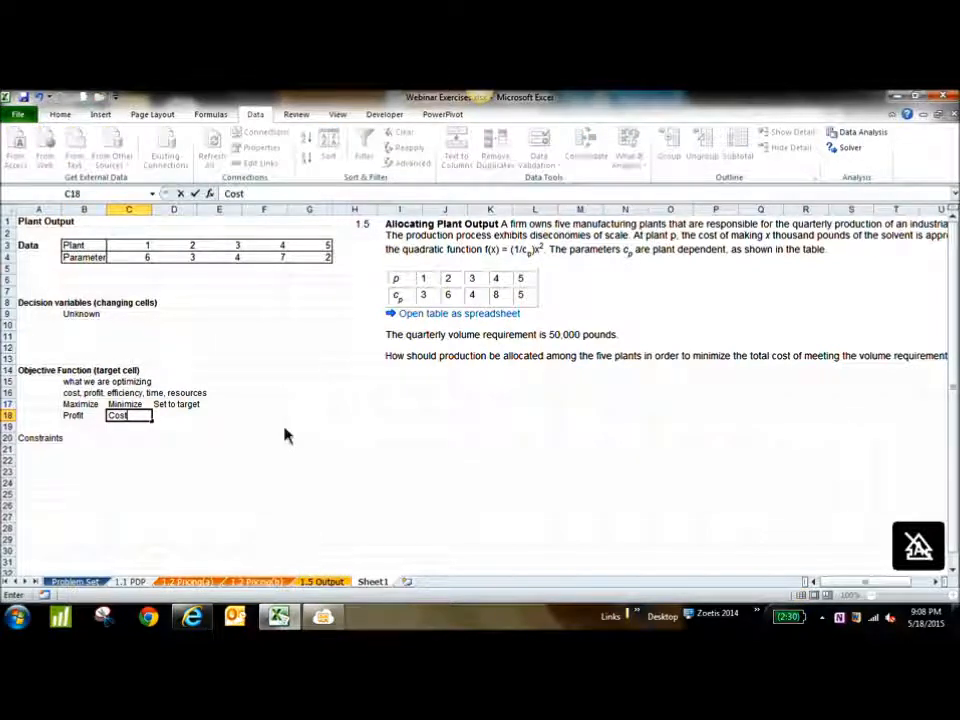
key(Tab)
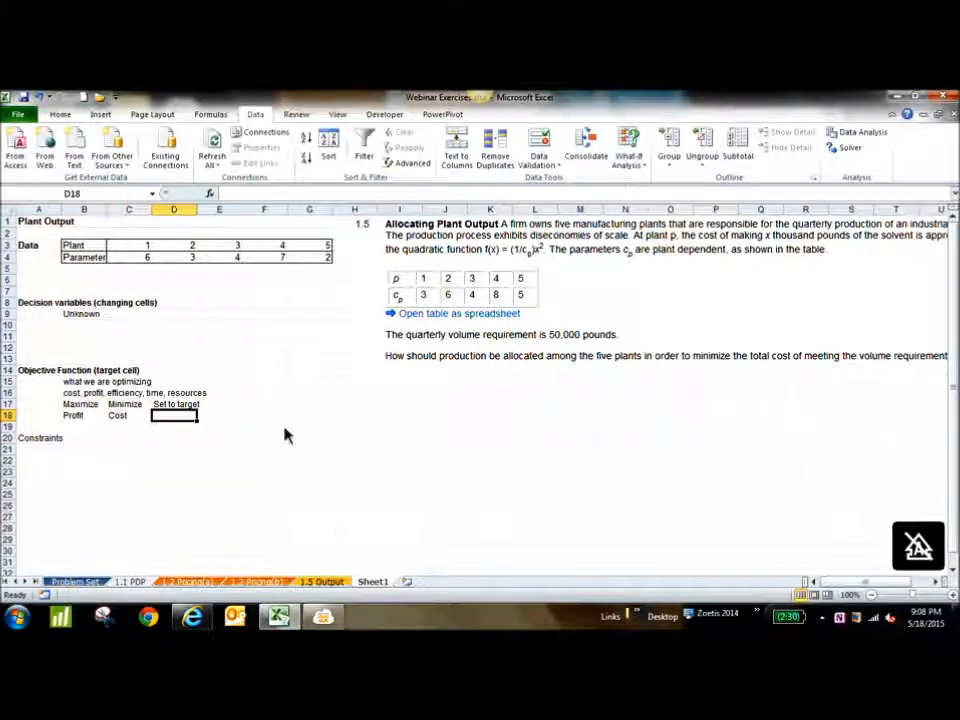
click(91, 423)
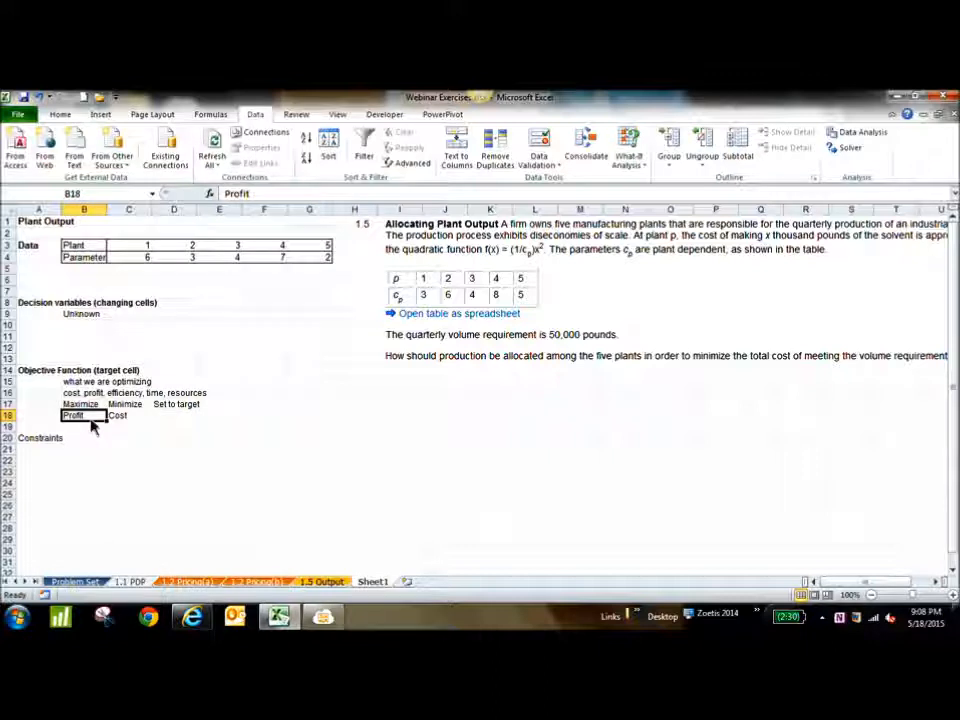
click(144, 420)
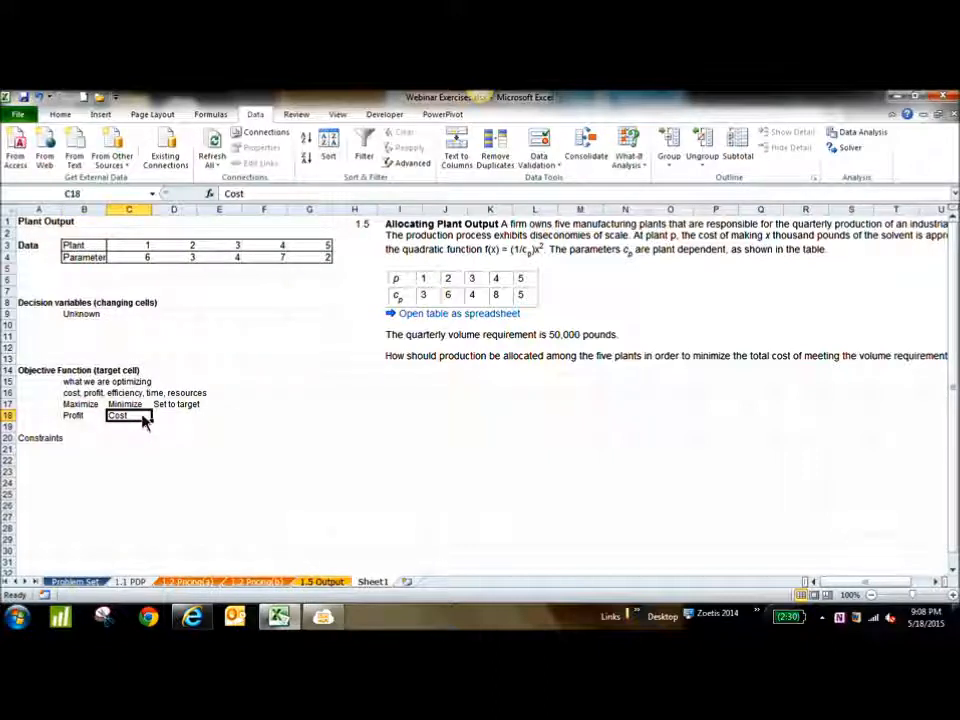
double_click(144, 420)
text(, time)
click(182, 417)
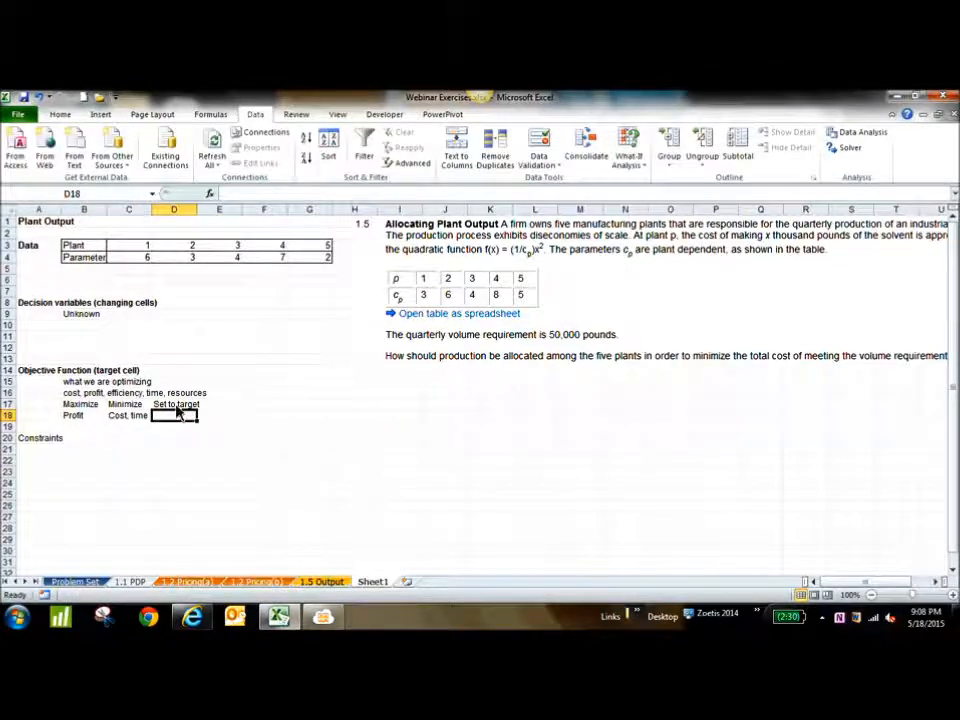
Clear the "Set to target" label from cells D17:D18 and make the Maximize and Minimize labels bold
drag(178, 407, 199, 427)
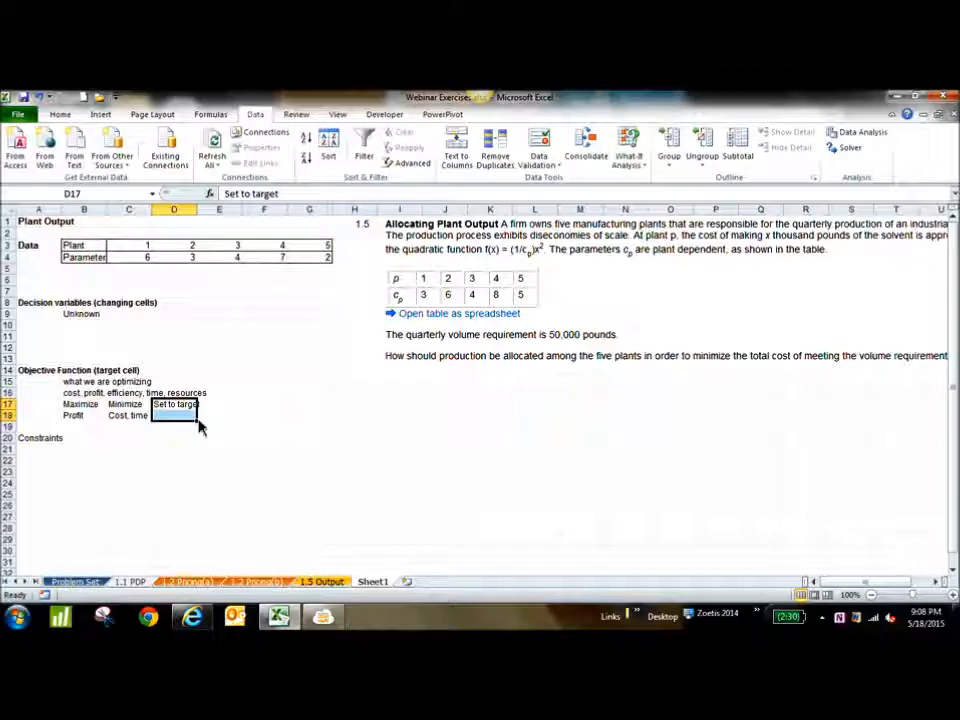
key(Delete)
drag(80, 406, 124, 406)
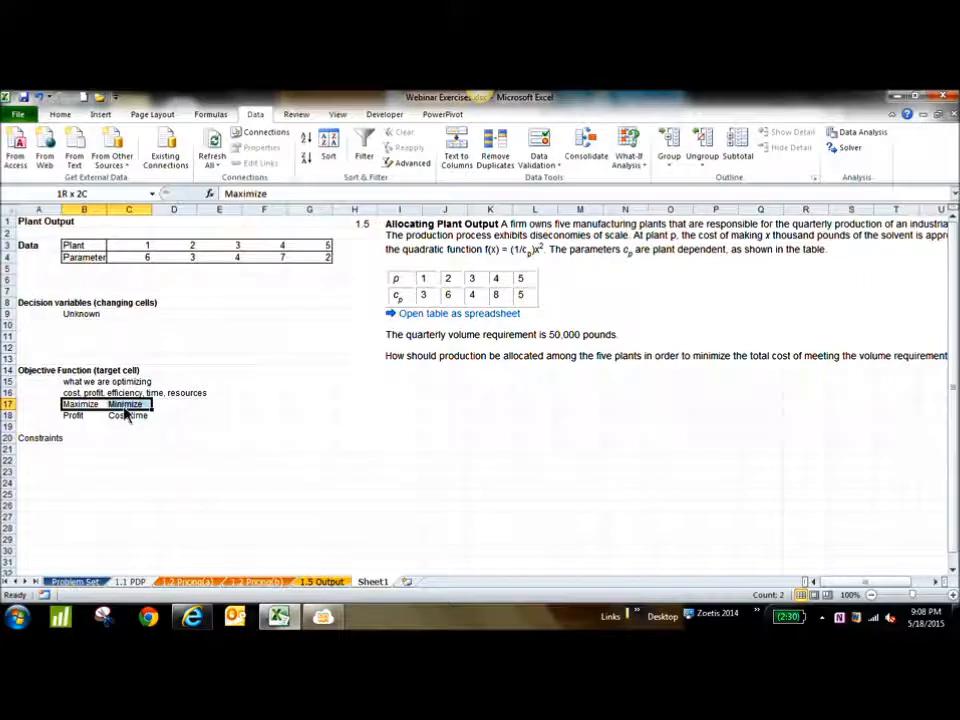
click(60, 114)
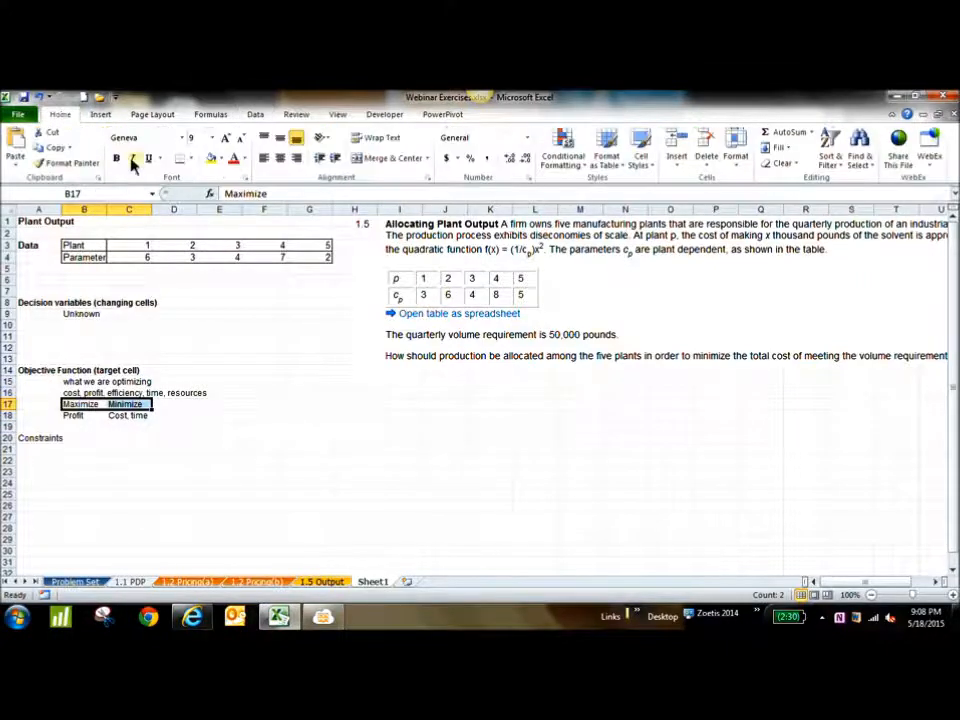
click(118, 158)
click(232, 407)
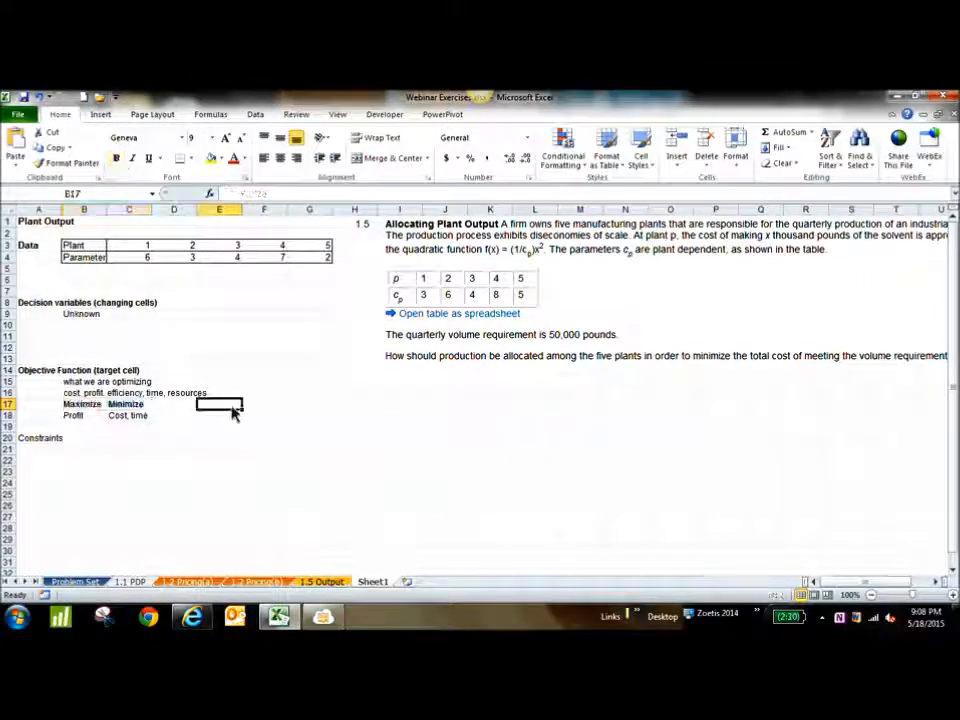
Extend the text in cell B18 to read "Profit, efficiency, utilization"
click(86, 410)
click(88, 416)
double_click(94, 417)
text(,)
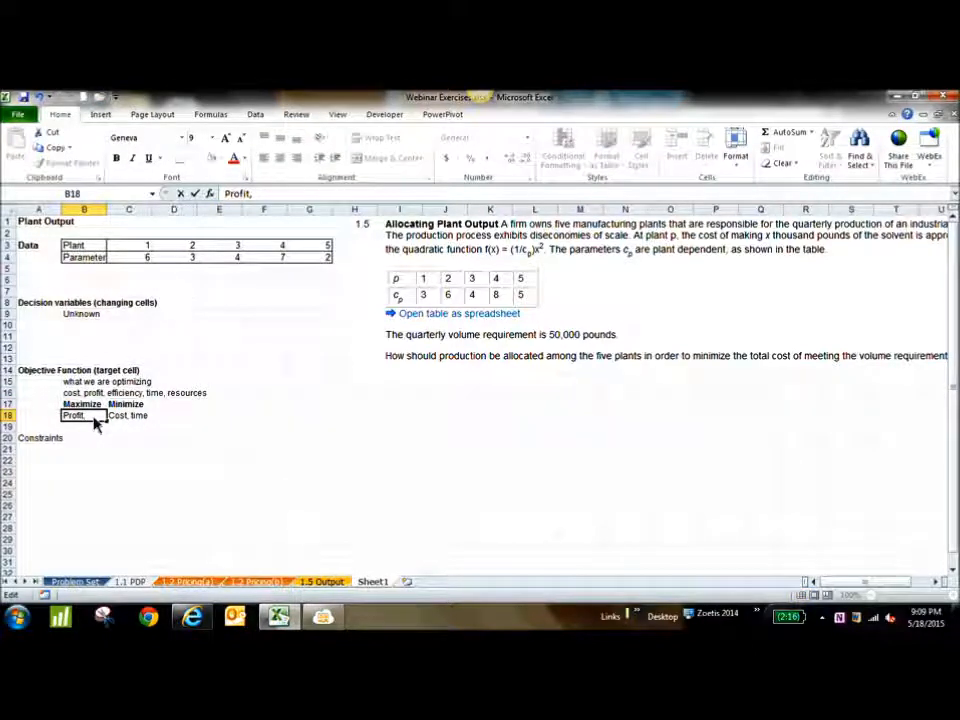
text( efficiencyu)
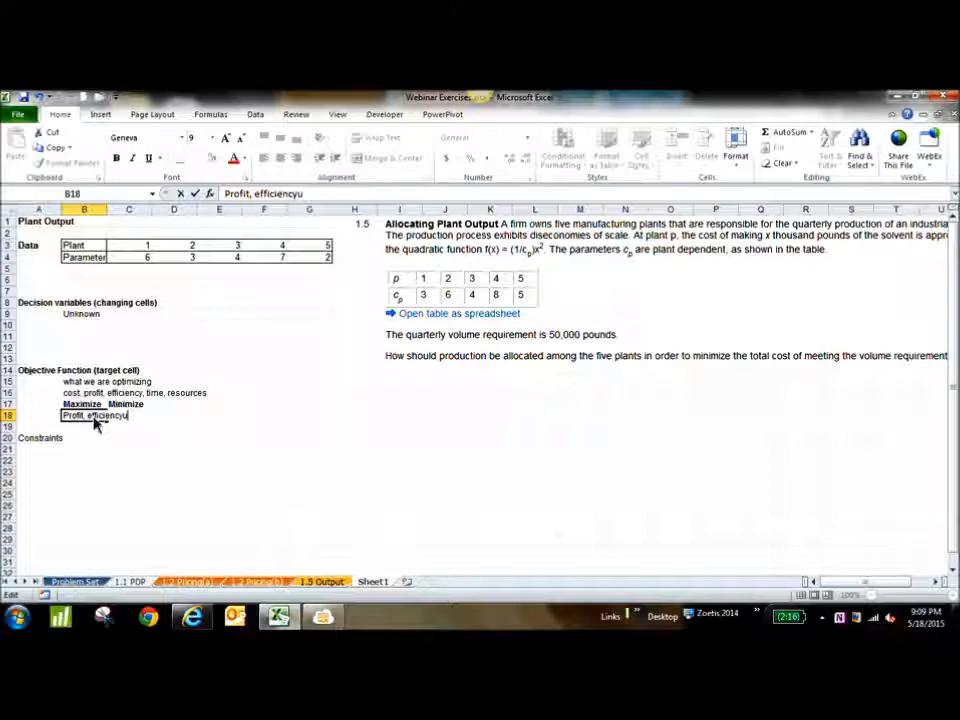
key(BackSpace)
text(, tiutilization)
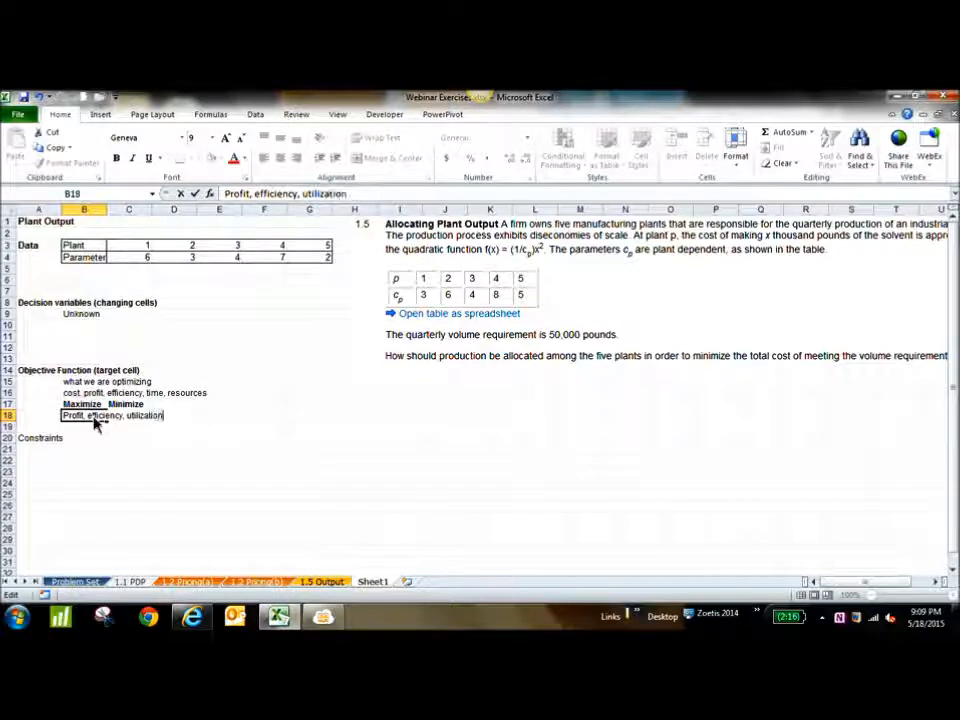
key(Return)
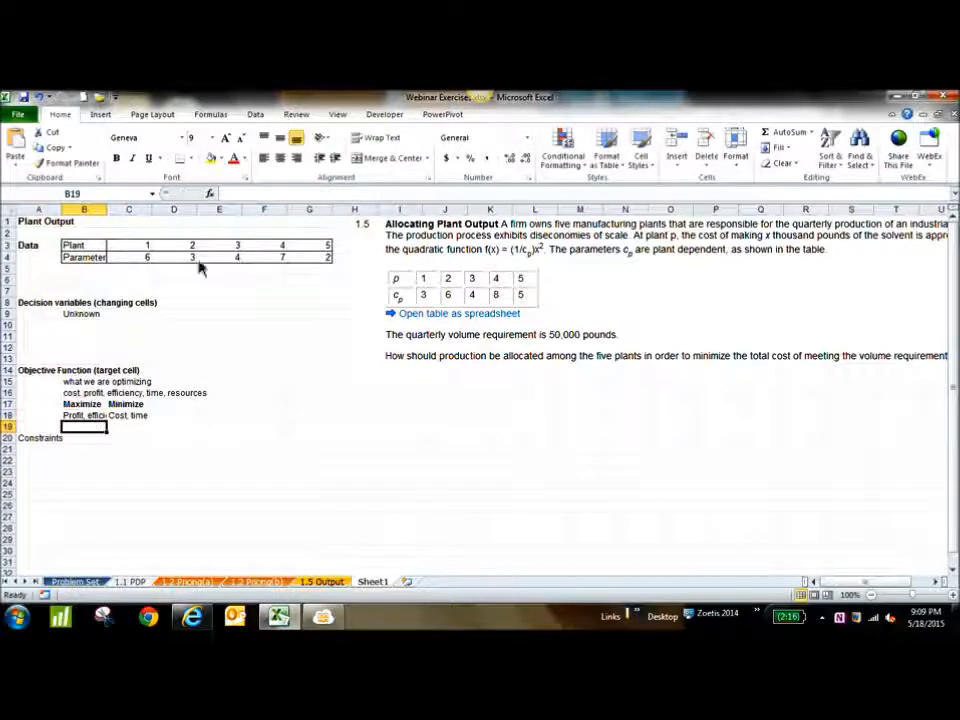
Auto-fit the width of column B to its longest entry
double_click(106, 209)
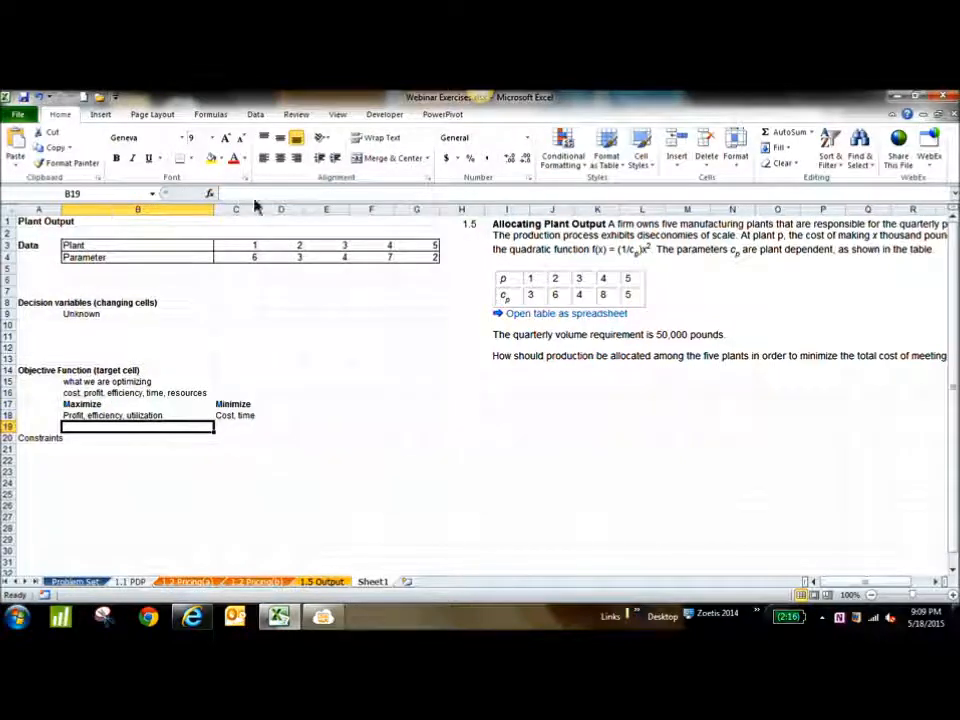
click(370, 426)
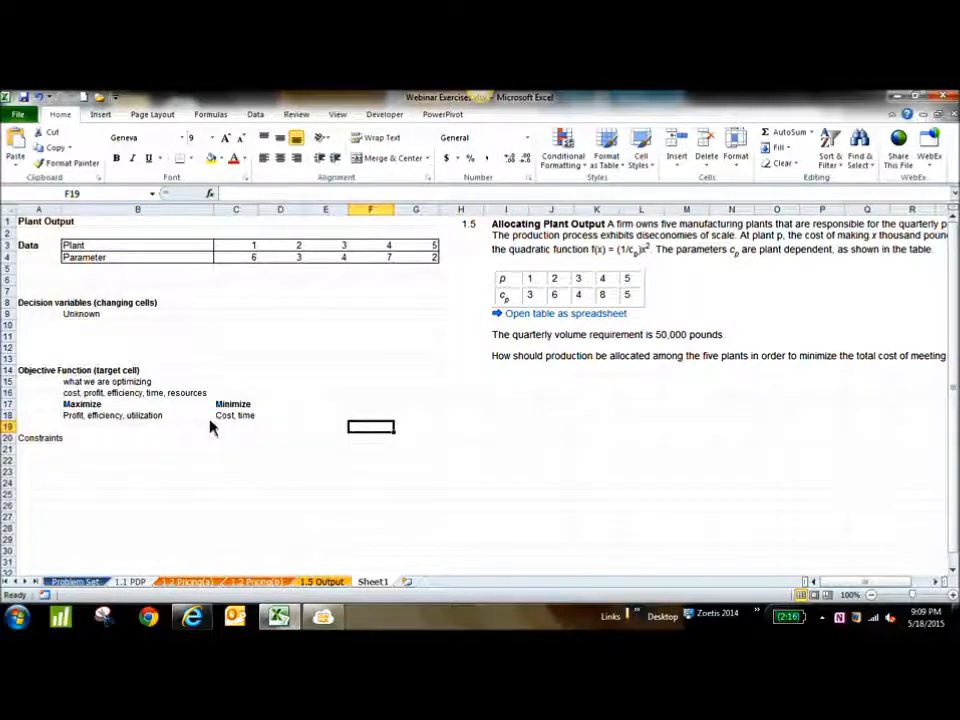
double_click(195, 418)
key(Return)
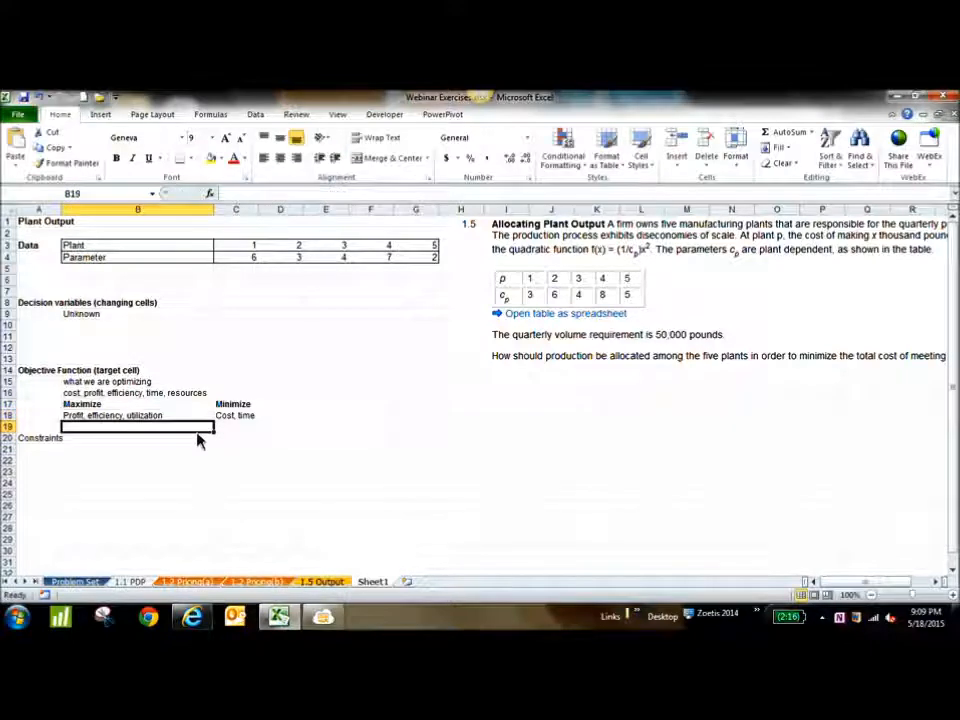
click(181, 420)
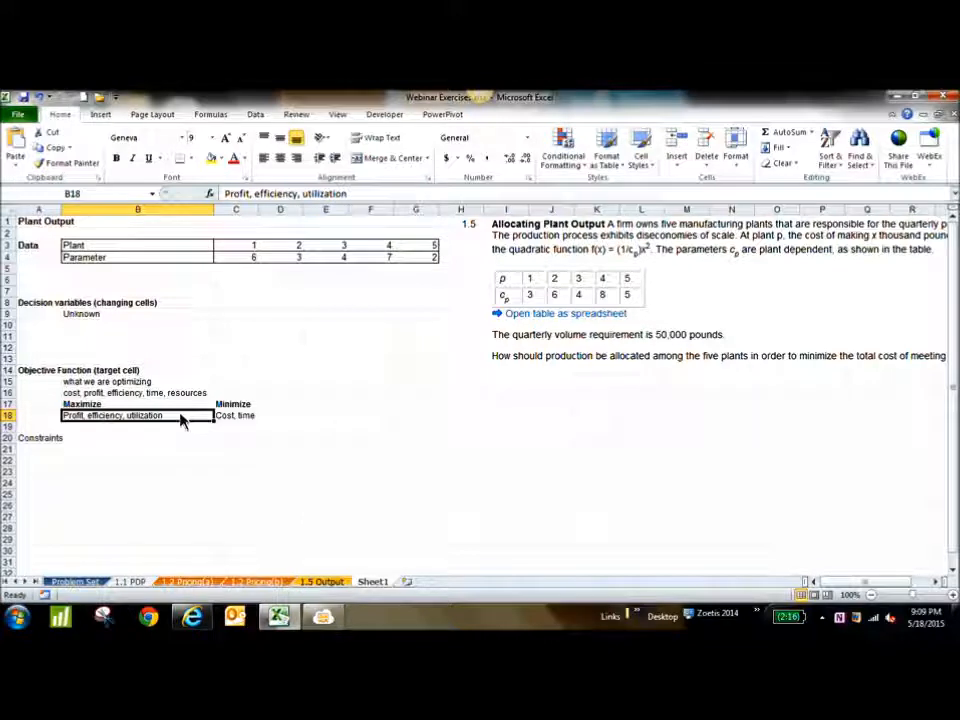
click(323, 621)
click(323, 621)
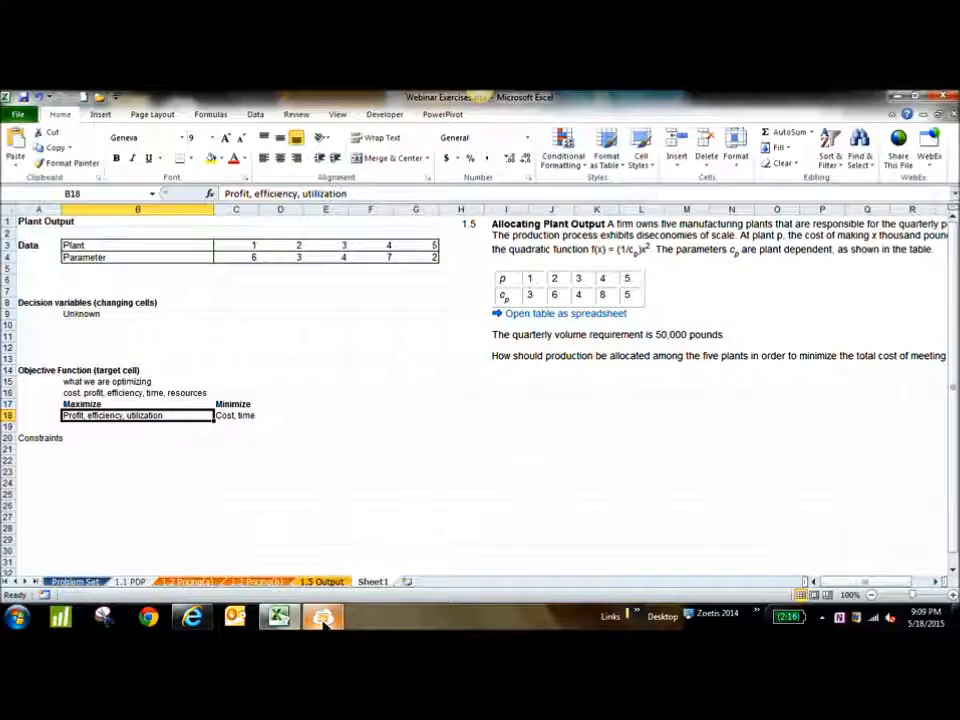
click(276, 406)
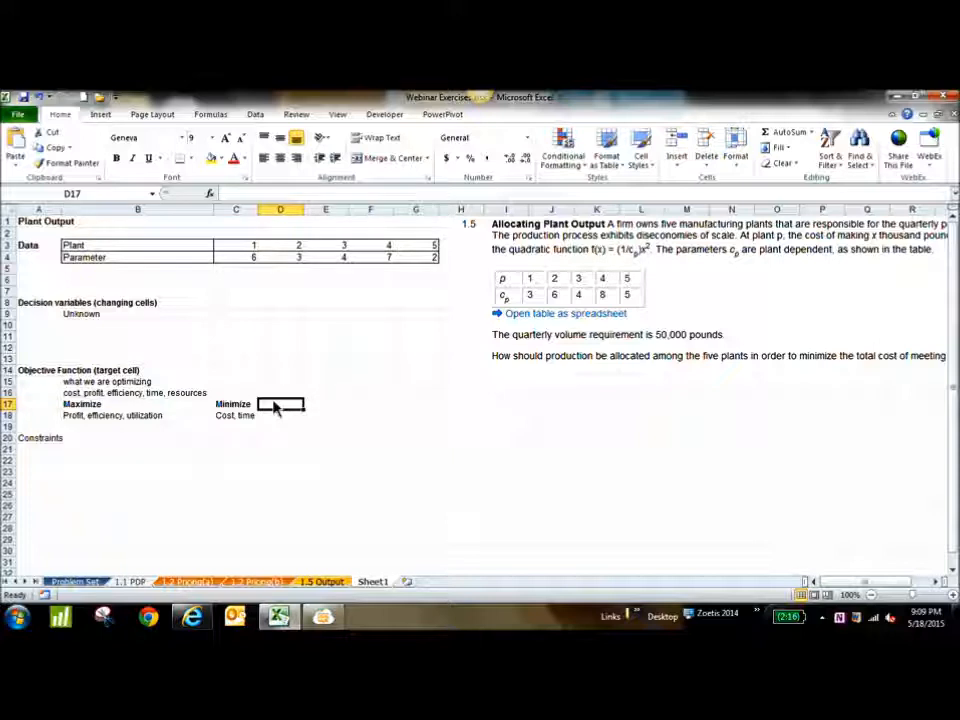
Clear all notes and labels under the objective function heading in cells B15:C18
drag(68, 382, 242, 418)
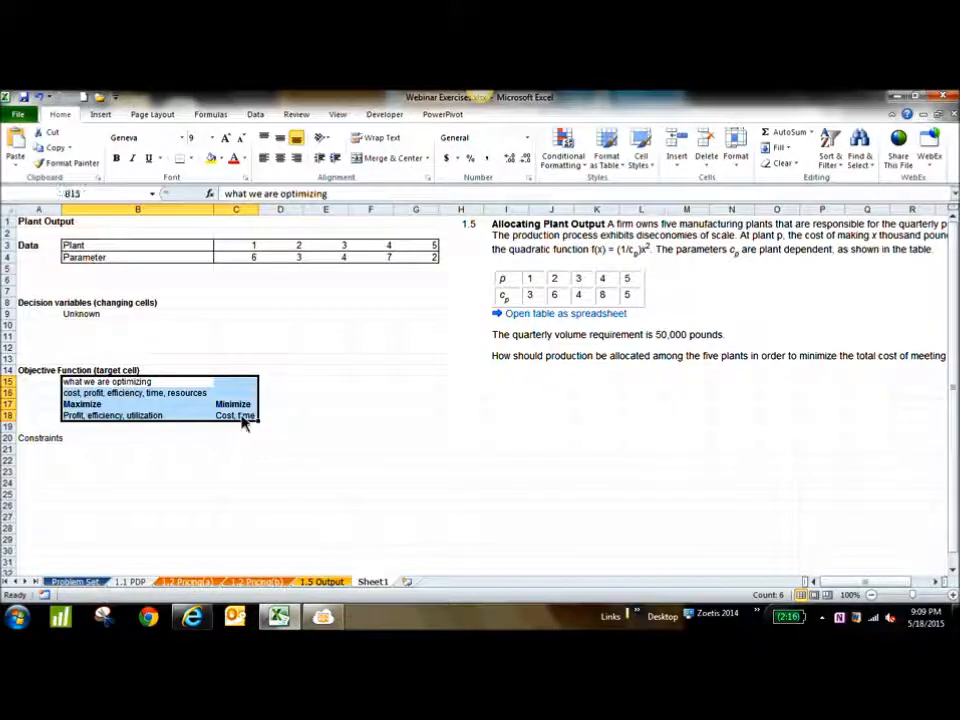
key(Delete)
click(238, 451)
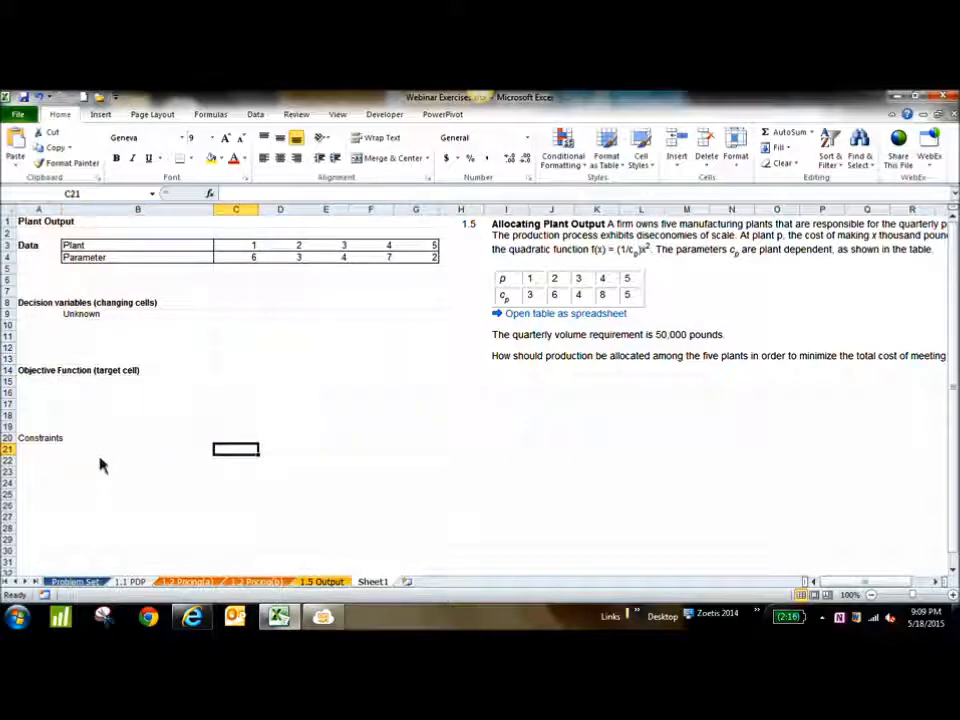
click(99, 455)
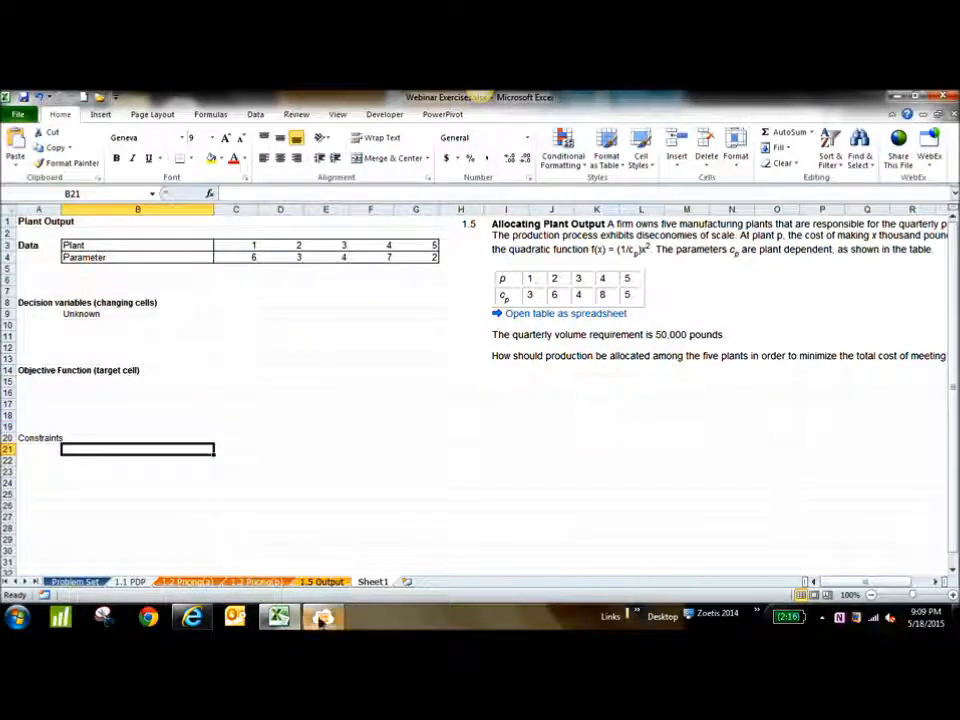
mouse_move(323, 618)
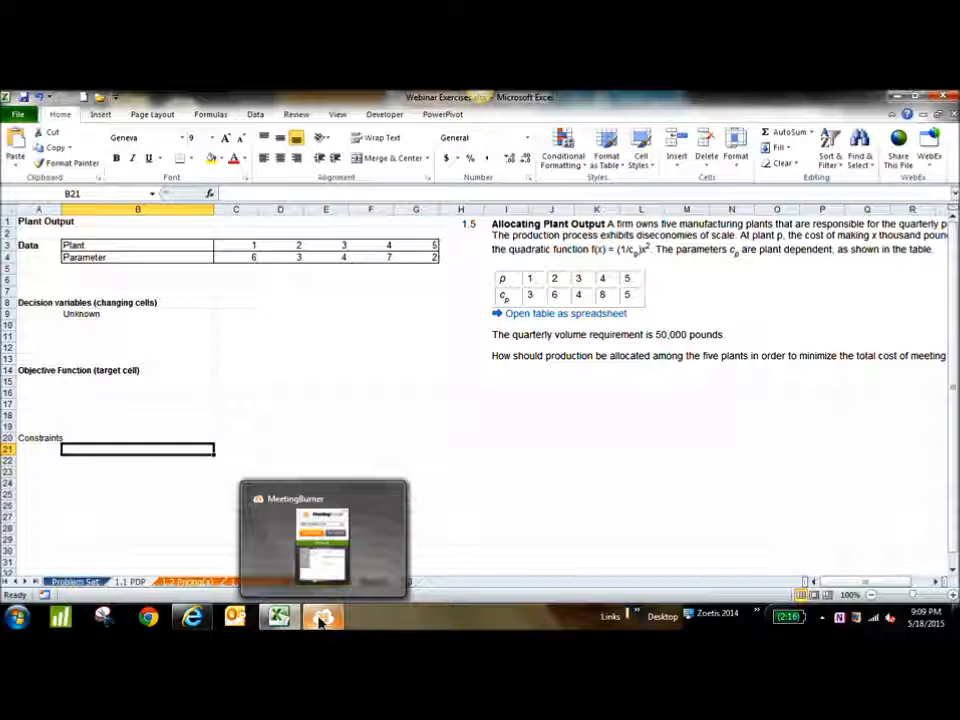
click(242, 418)
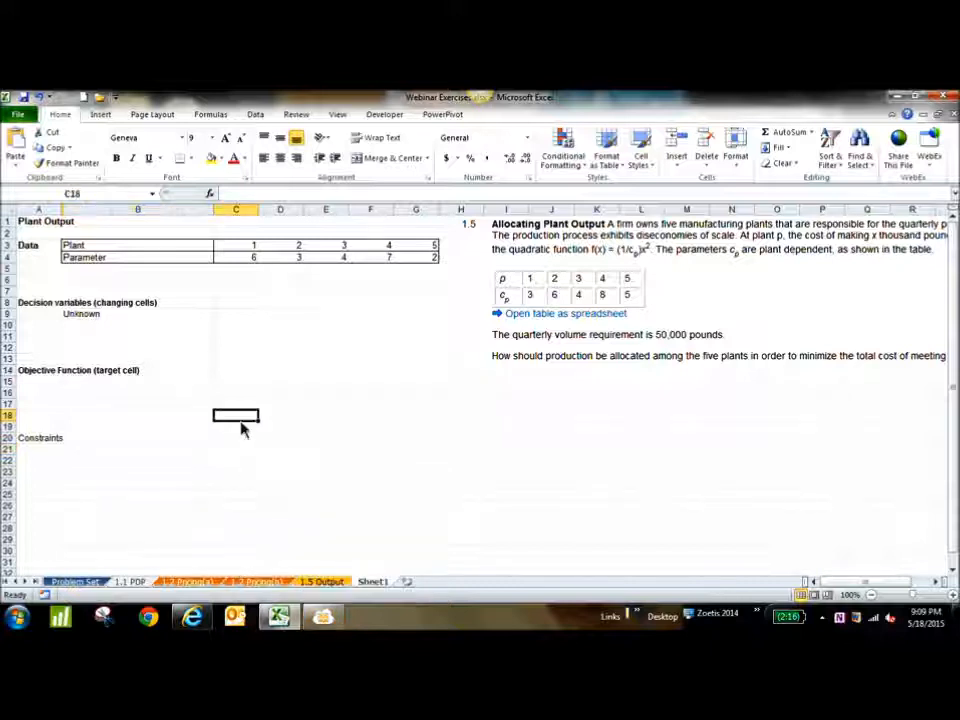
Enter the note "requirements/fulfill/ mandatory" in cell B21 under the Constraints heading
click(99, 450)
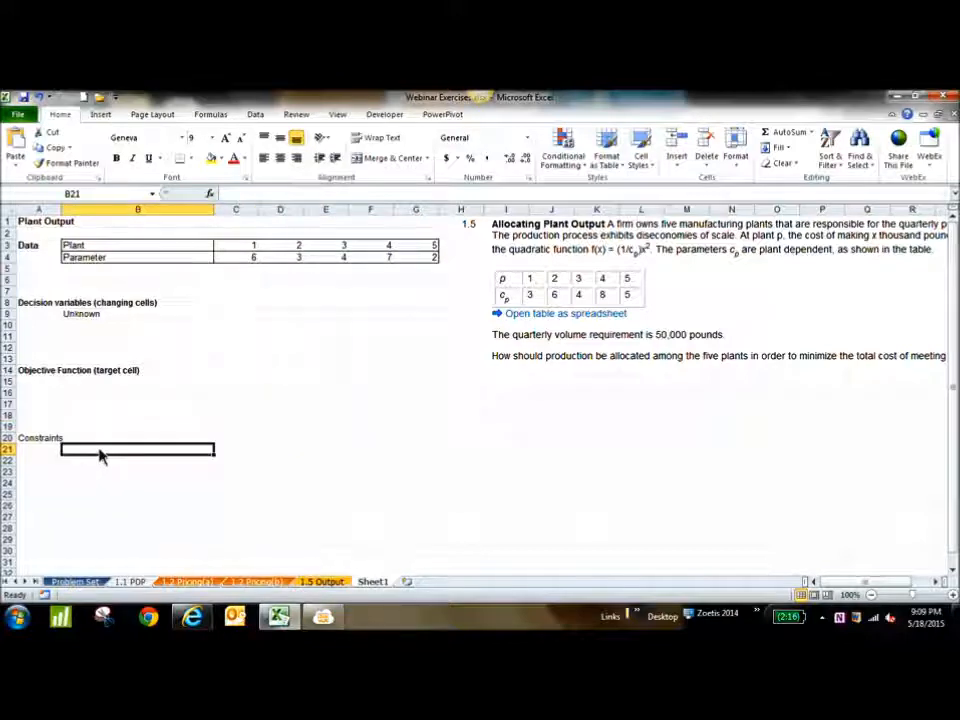
text(requ)
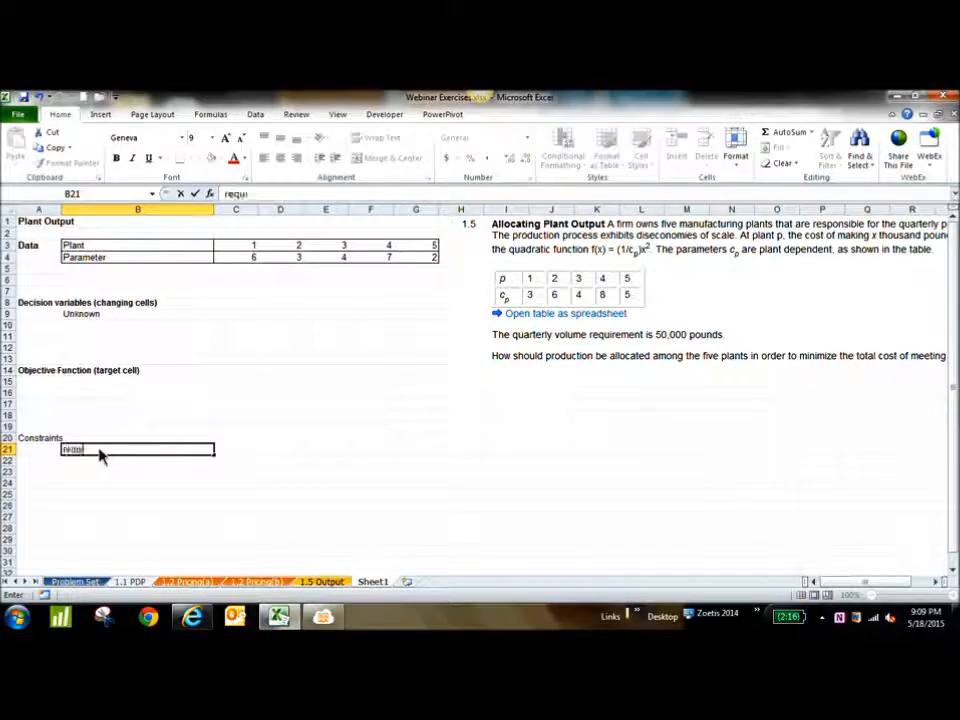
text(irements)
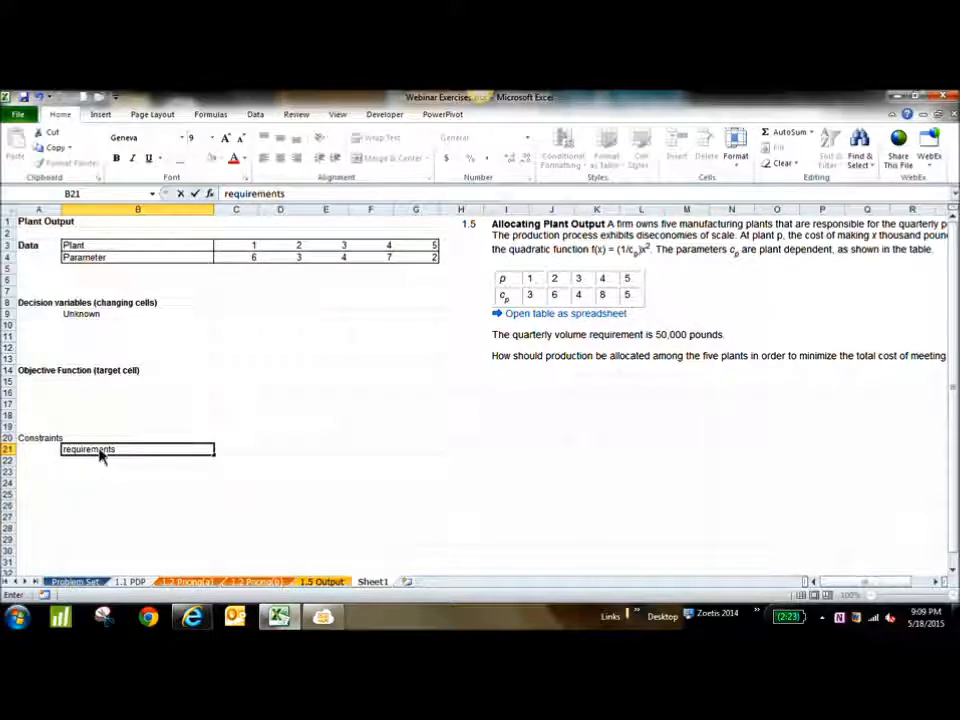
text(/fulfill/)
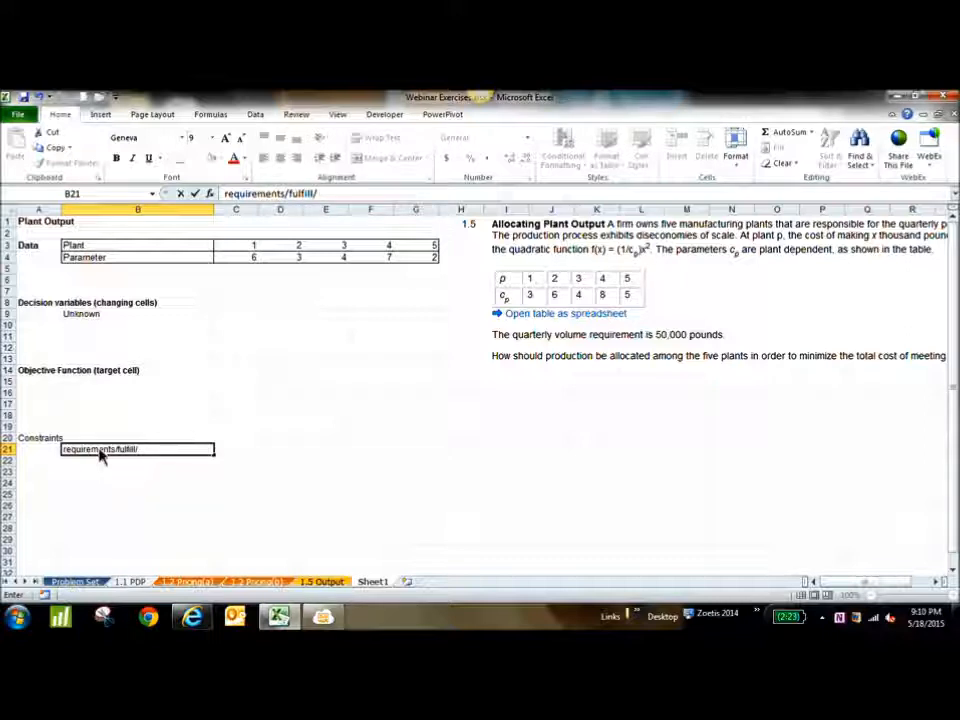
text( mandatory)
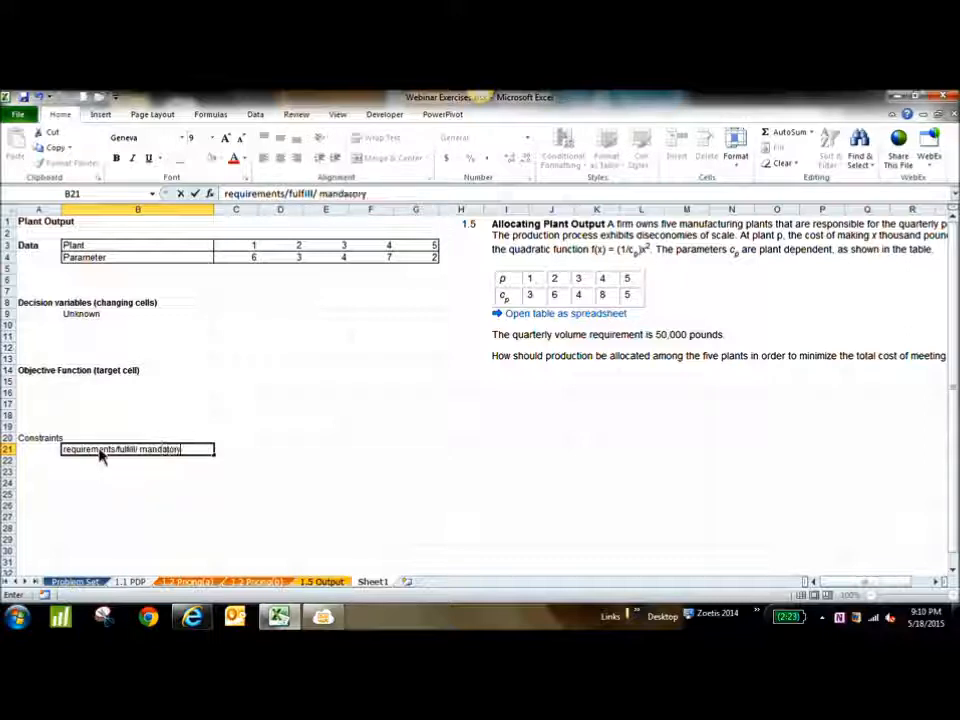
key(ctrl+Return)
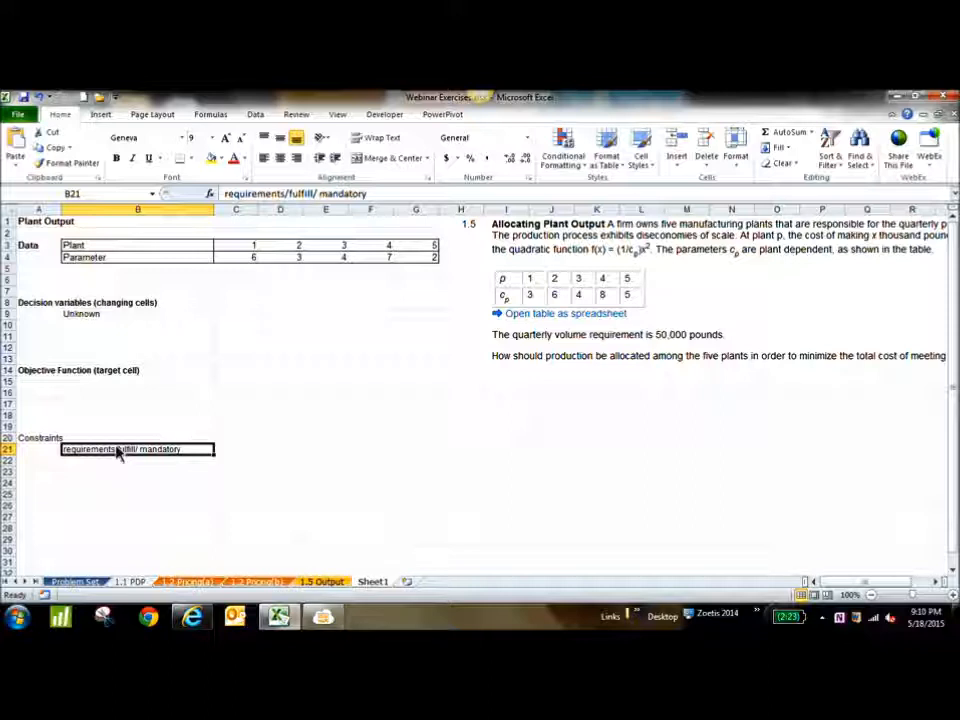
Replace the note under the Constraints heading with the column labels "LHS", "Symbol" and "RHS" in cells B21:D21
key(Delete)
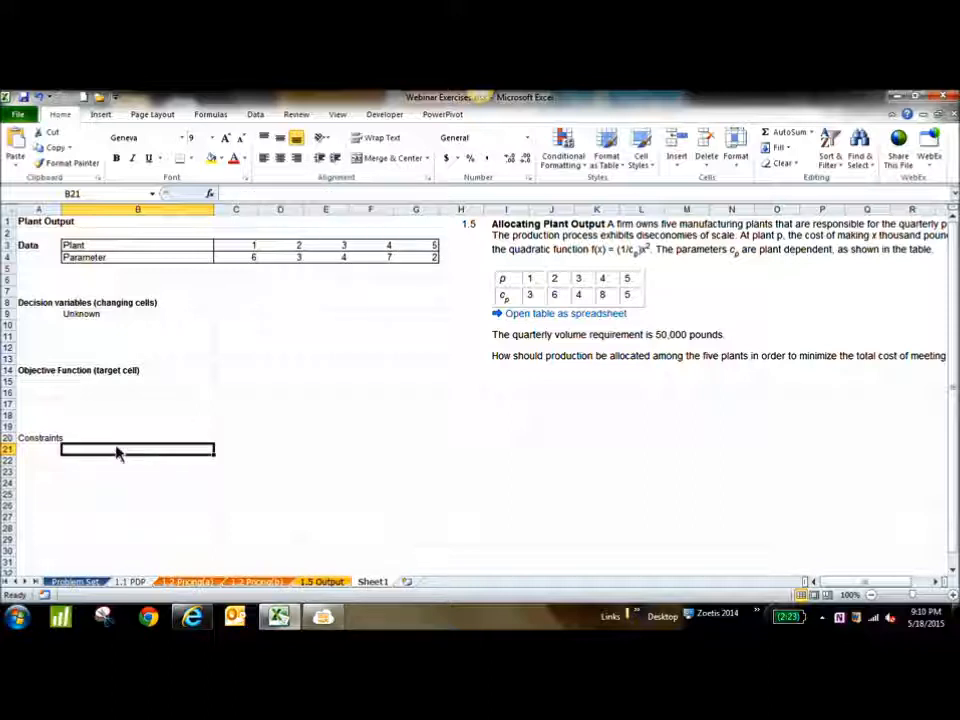
text(LHS)
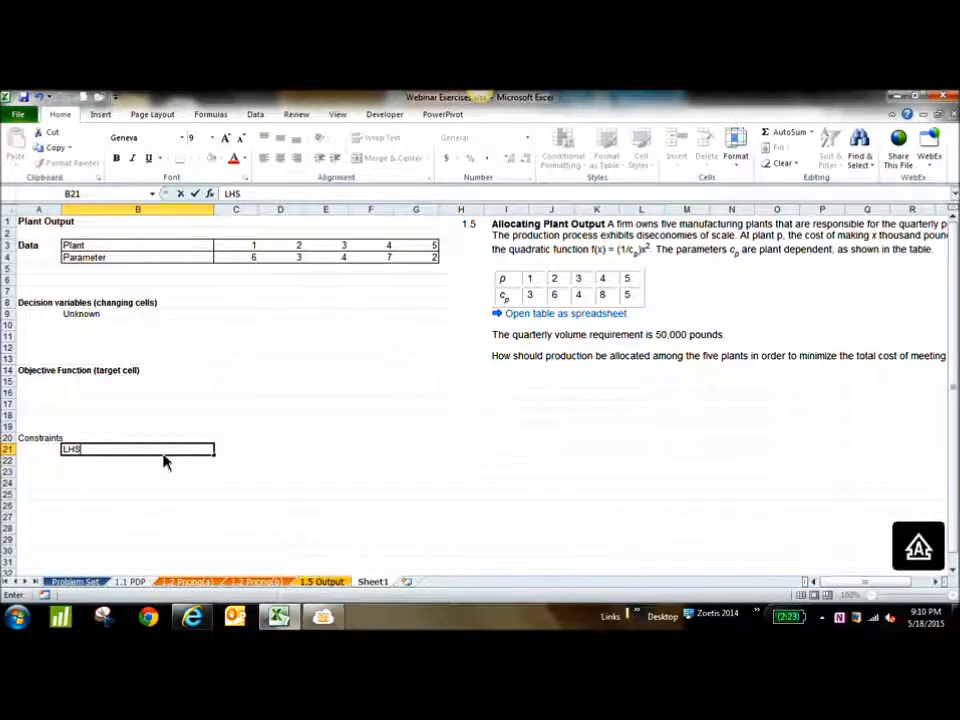
key(Tab)
text(sYMBOL)
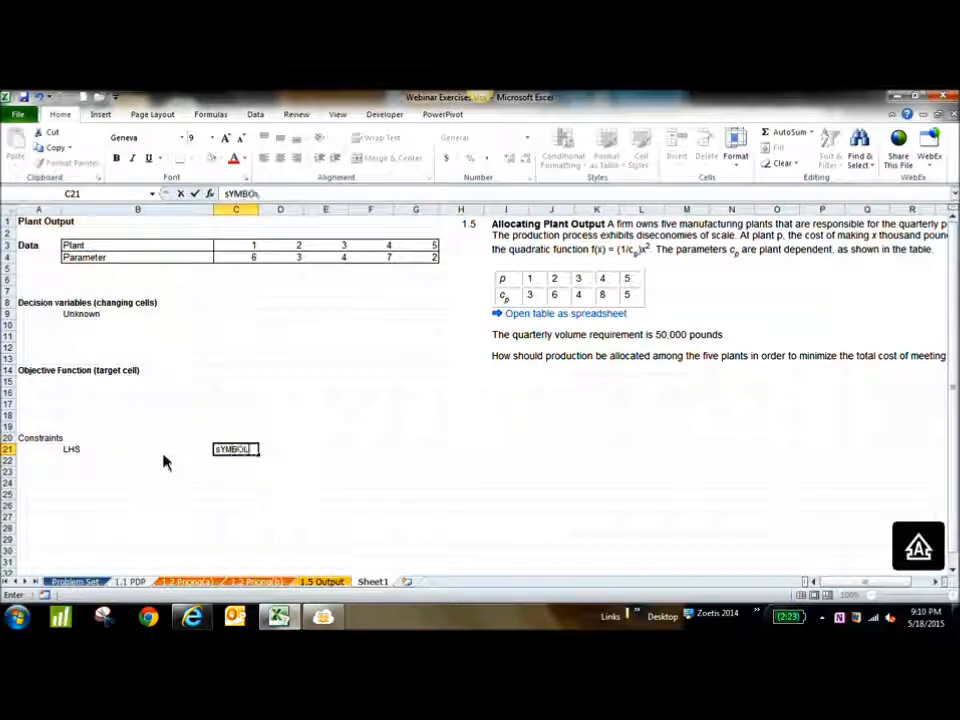
key(Tab)
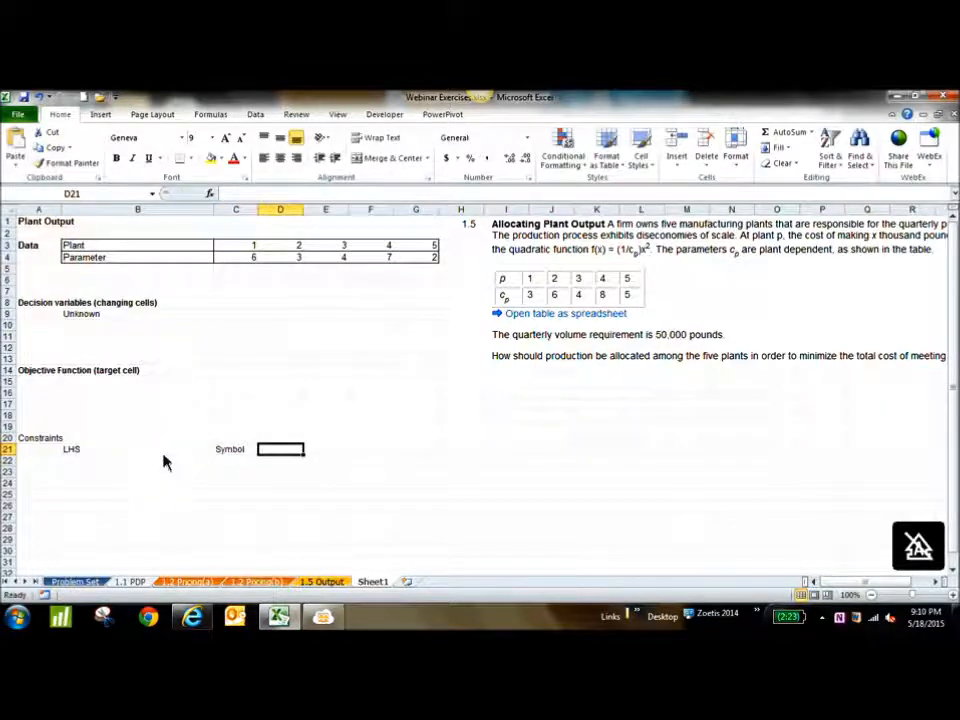
text(RHS)
key(Return)
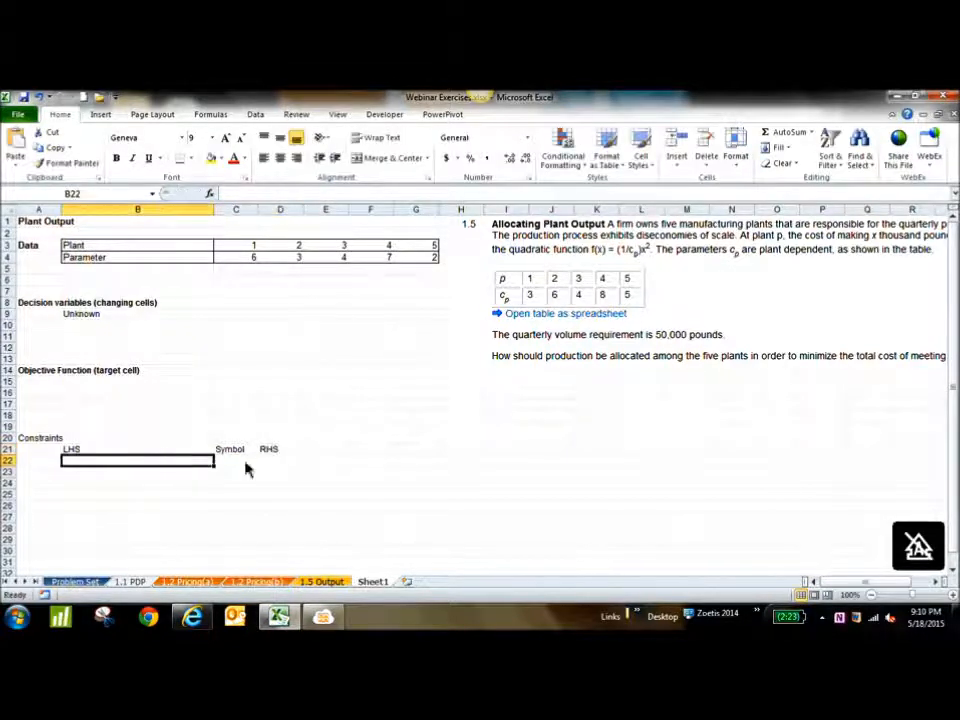
Enter "constraint" under RHS in cell D22 and the text "<=, >= , =" under Symbol in cell C22
click(282, 462)
text(constraint)
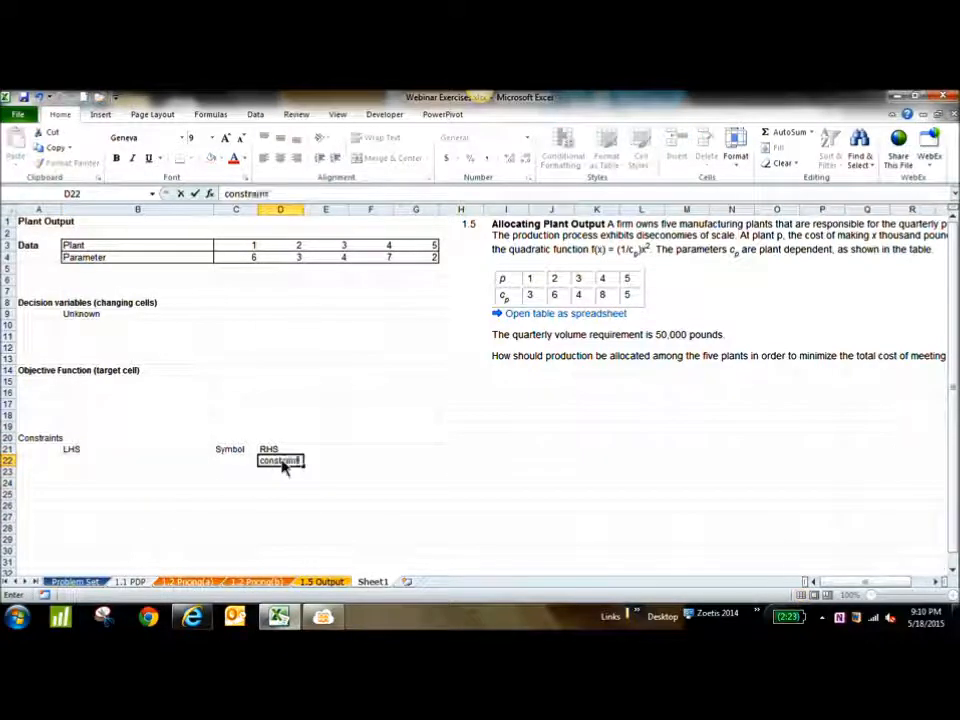
key(Return)
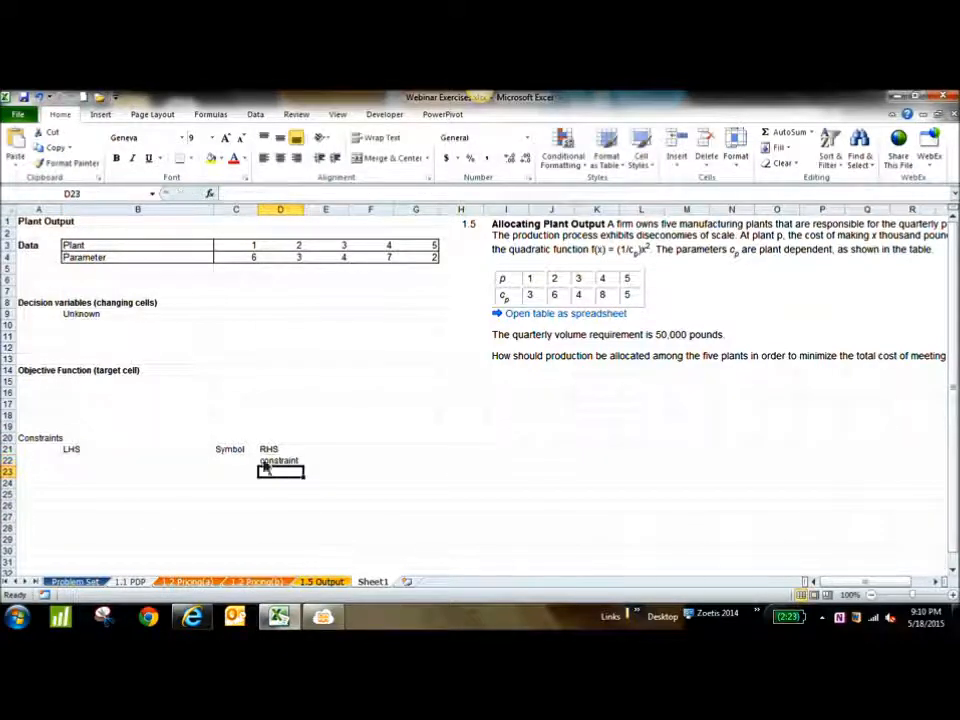
click(252, 465)
text(')
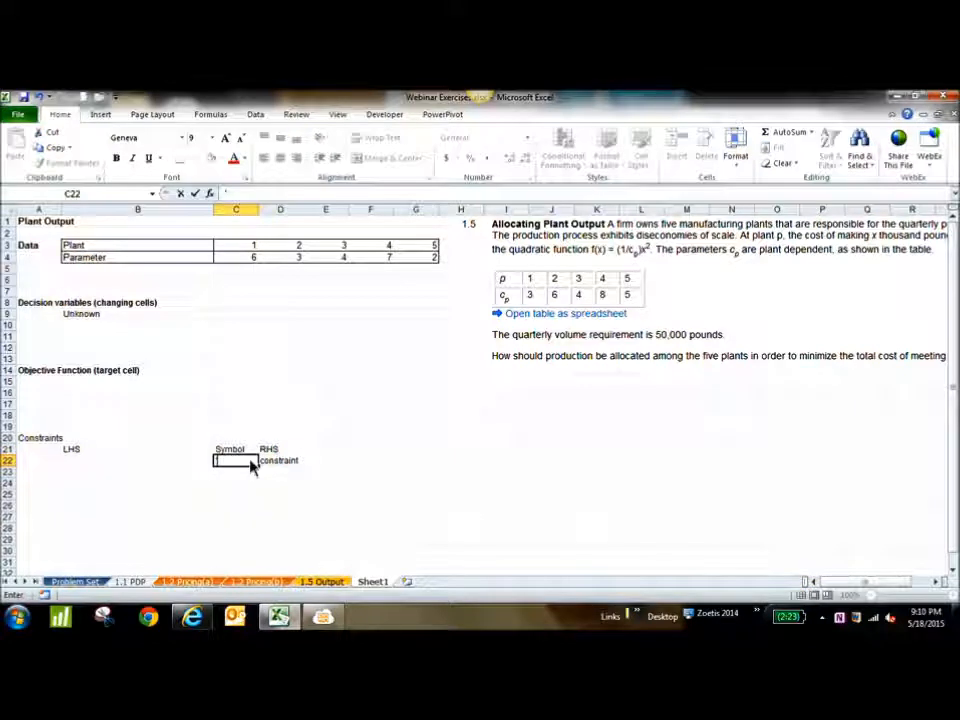
text(<)
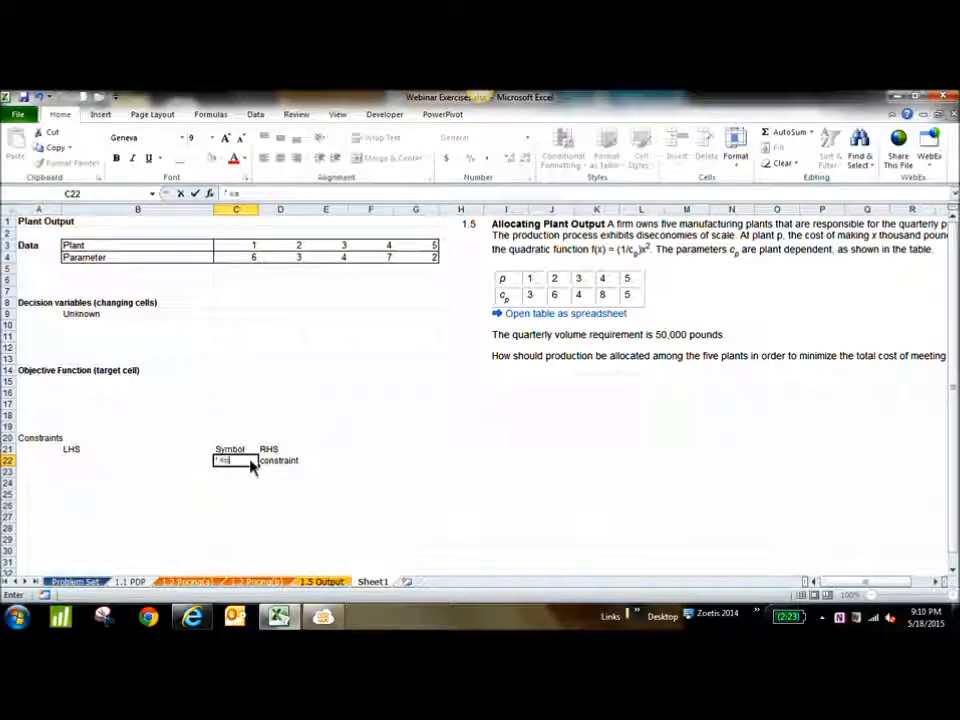
text(=,>)
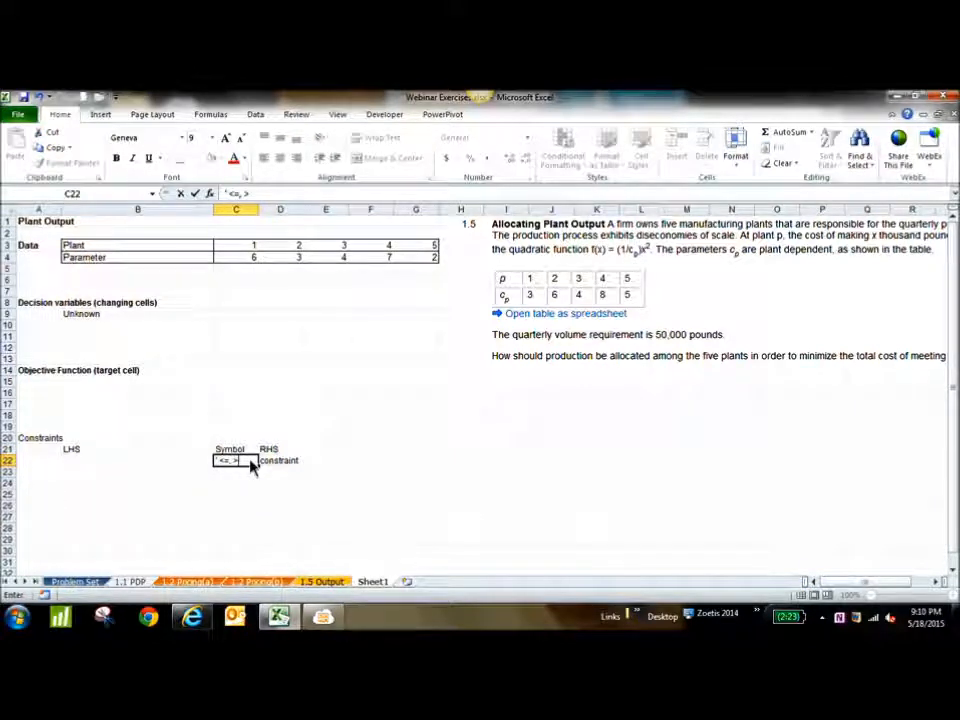
text(=,)
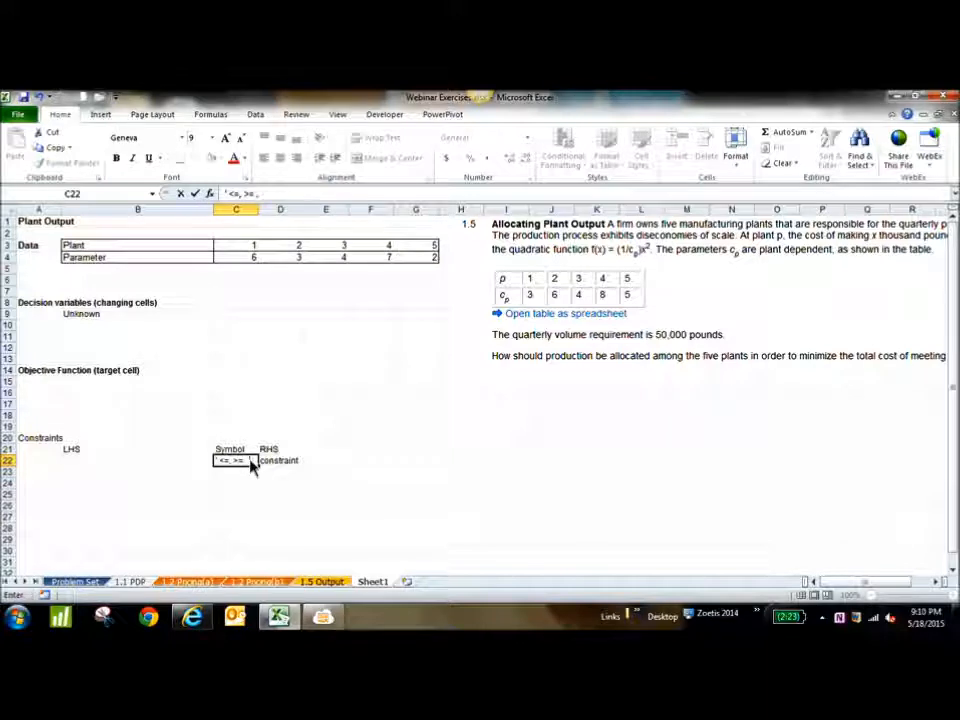
text(=)
key(Return)
click(368, 495)
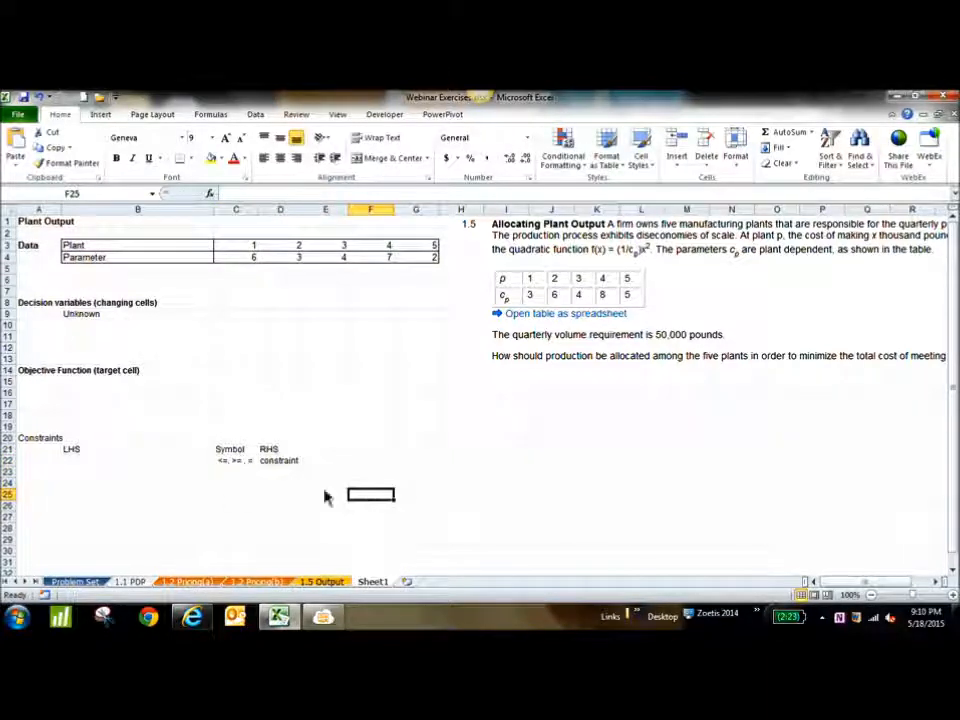
click(235, 465)
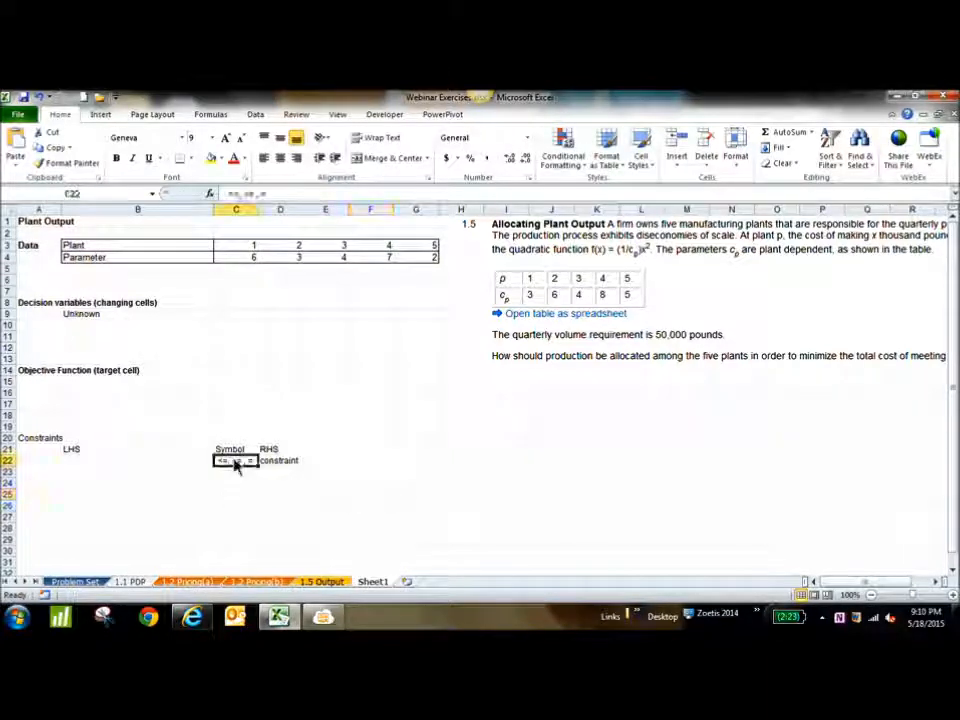
Enter the text "Based on a calculation" under LHS in cell B22
click(148, 470)
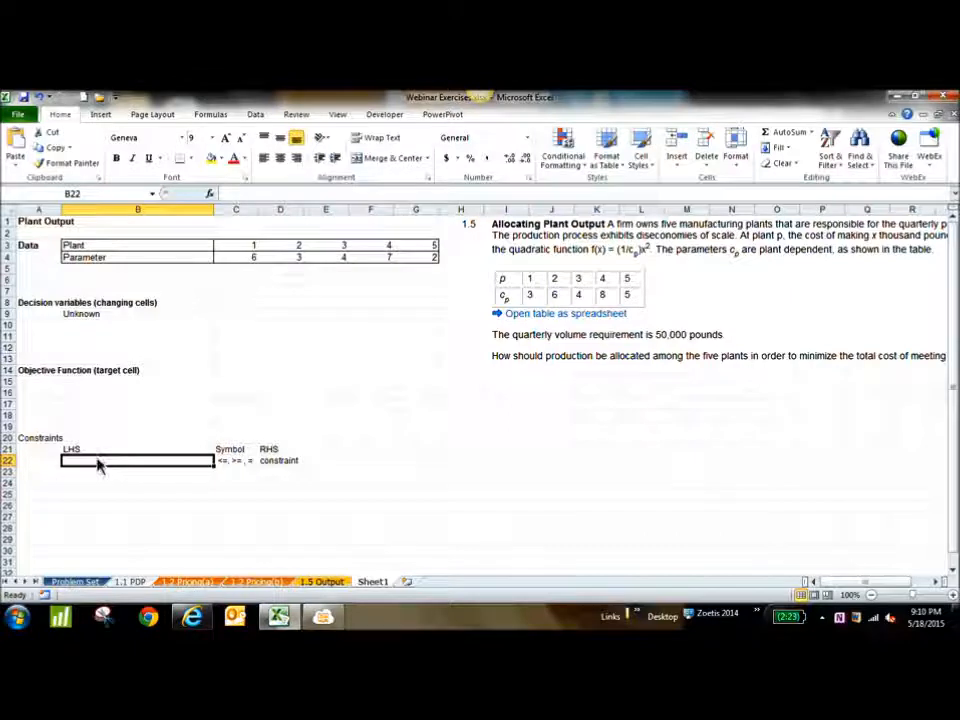
text(calculation)
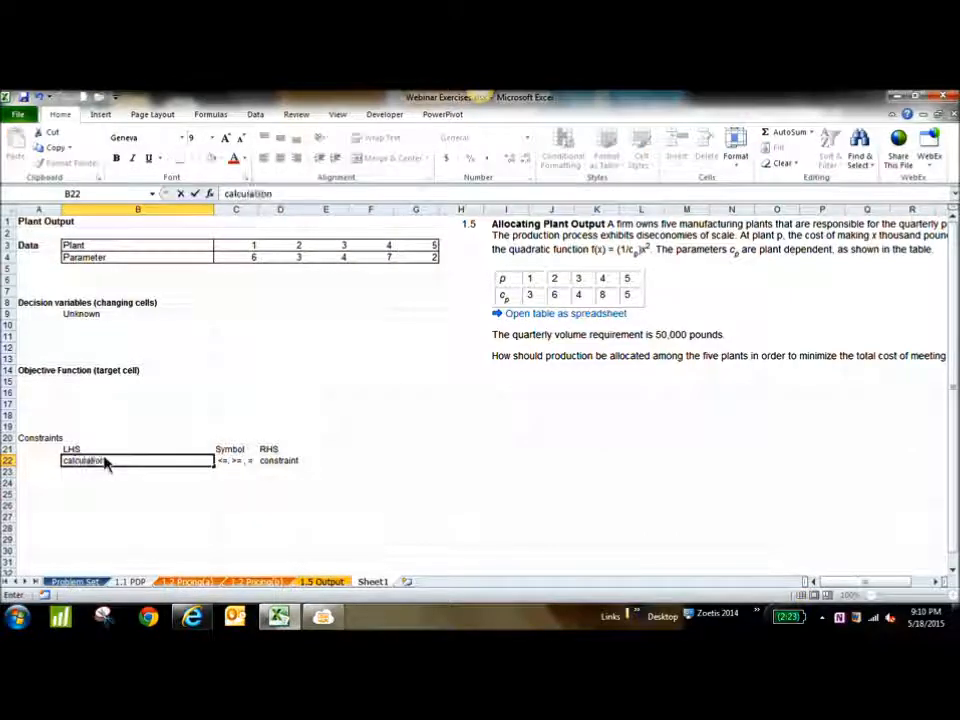
key(Return)
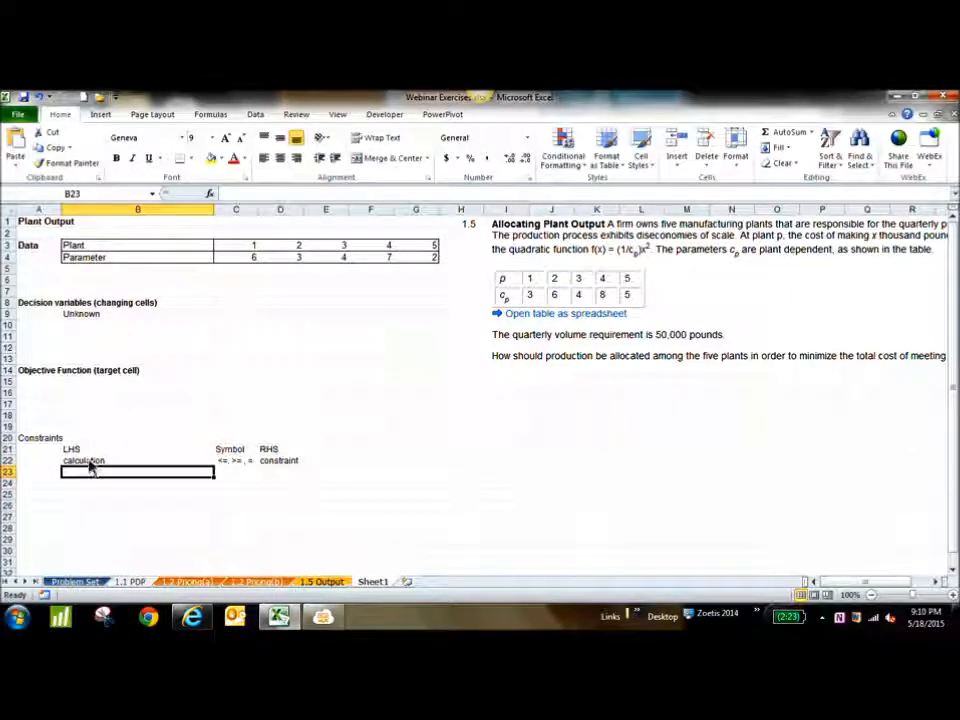
double_click(66, 461)
text(Based on a)
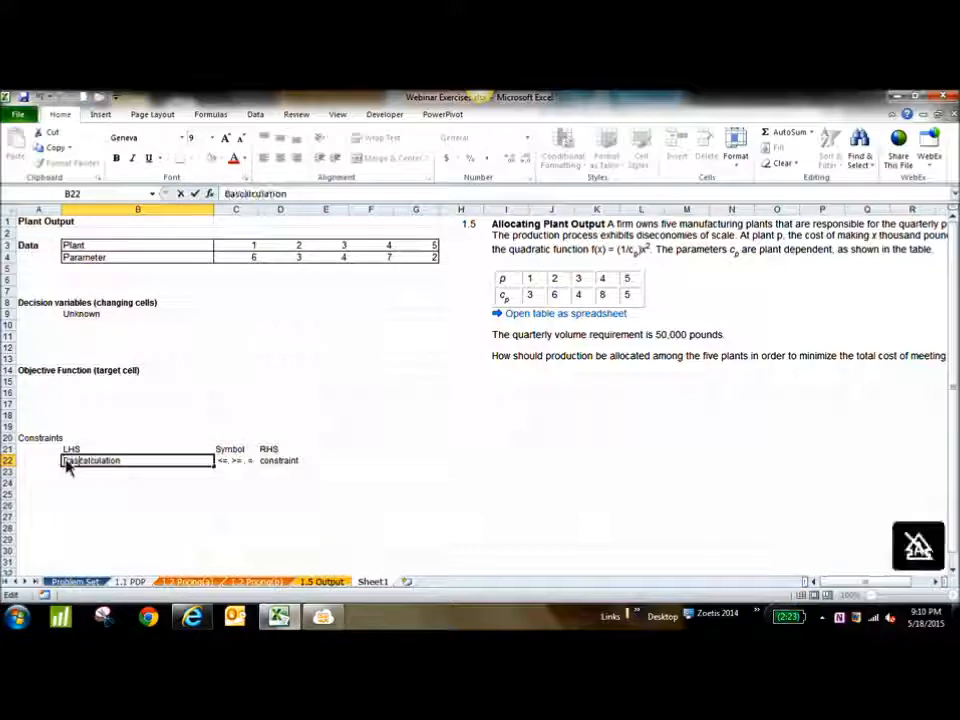
click(204, 487)
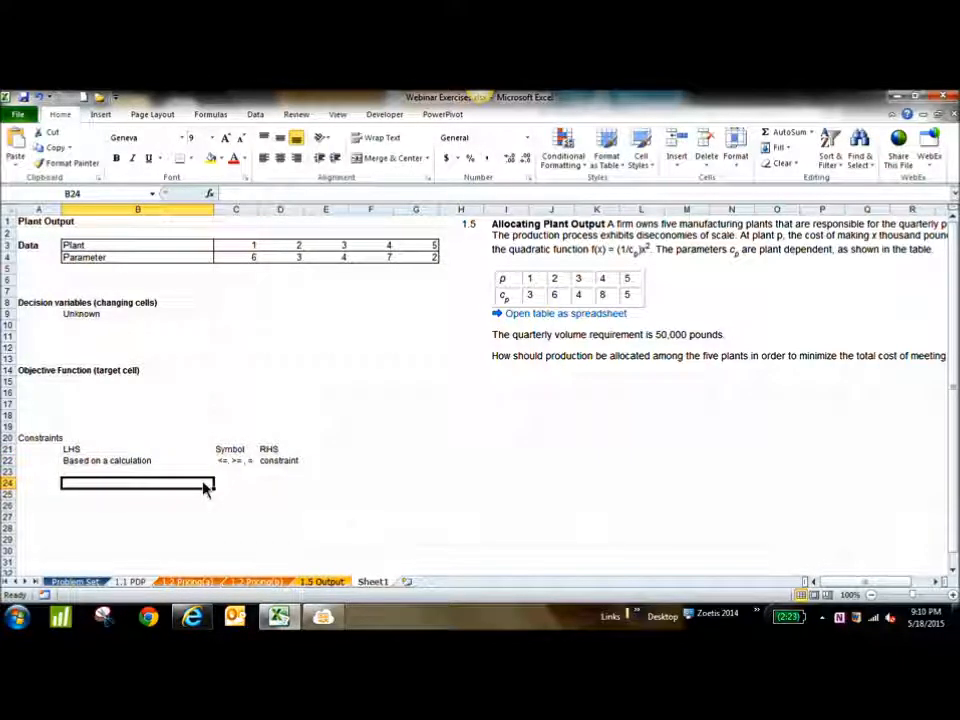
Label cells A22 and A23 "Constaint 1" and "constraint 2", and auto-fit the width of column A
click(40, 463)
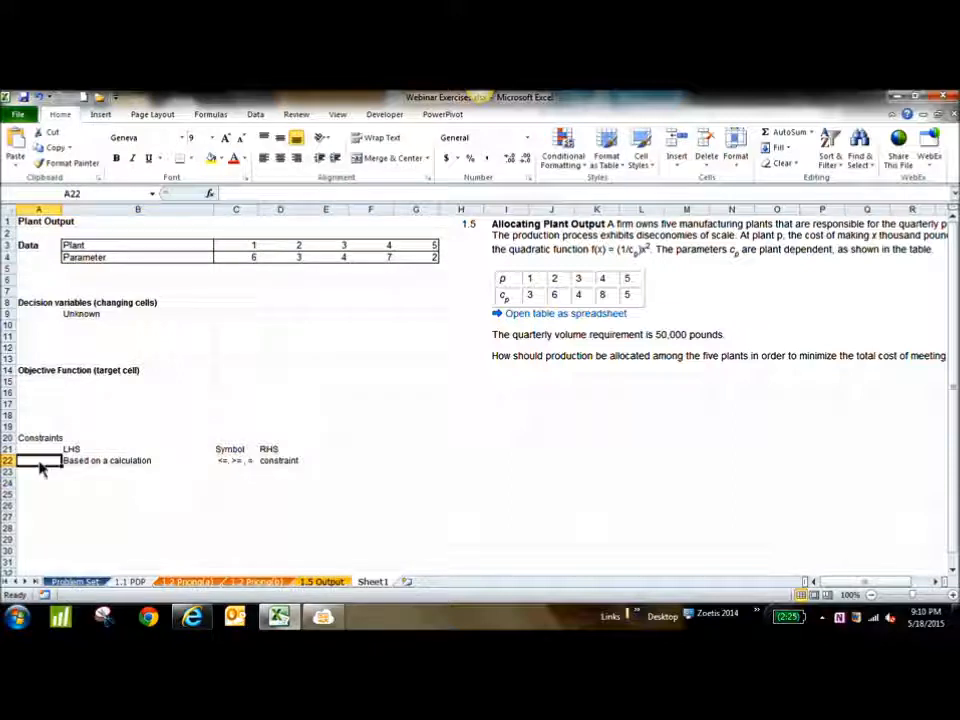
text(Constrain)
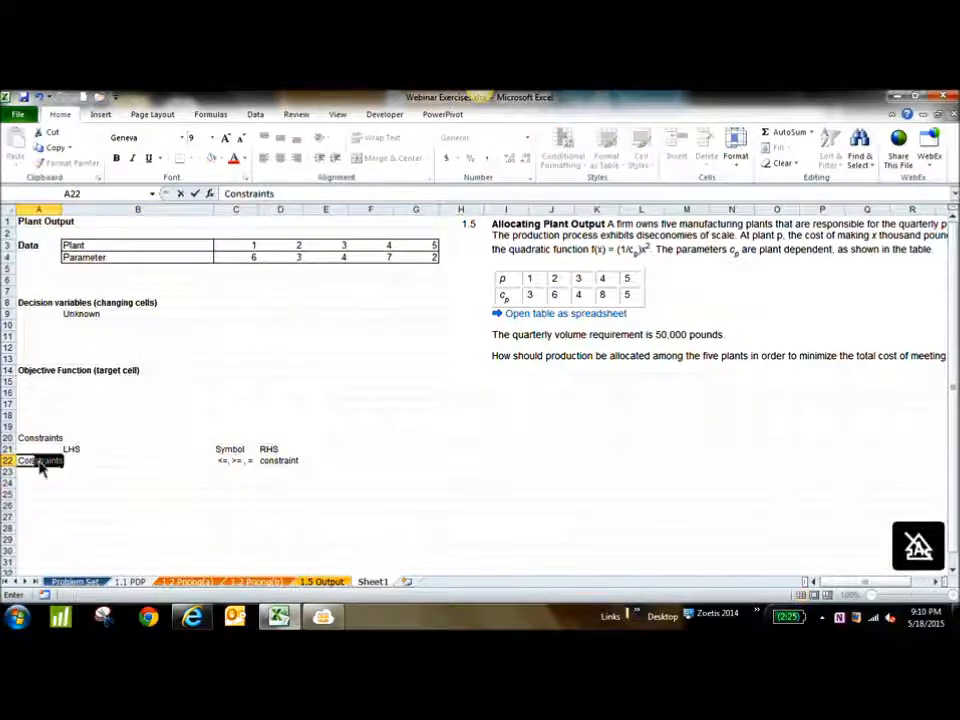
text(t 1)
key(Return)
text(constraint 2)
key(Return)
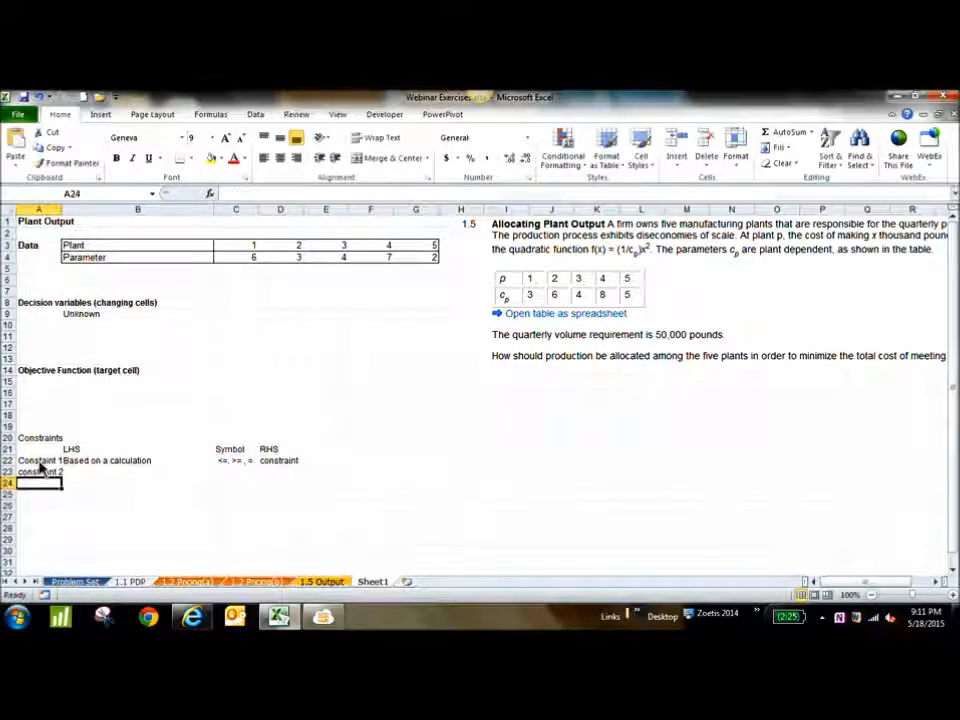
double_click(63, 209)
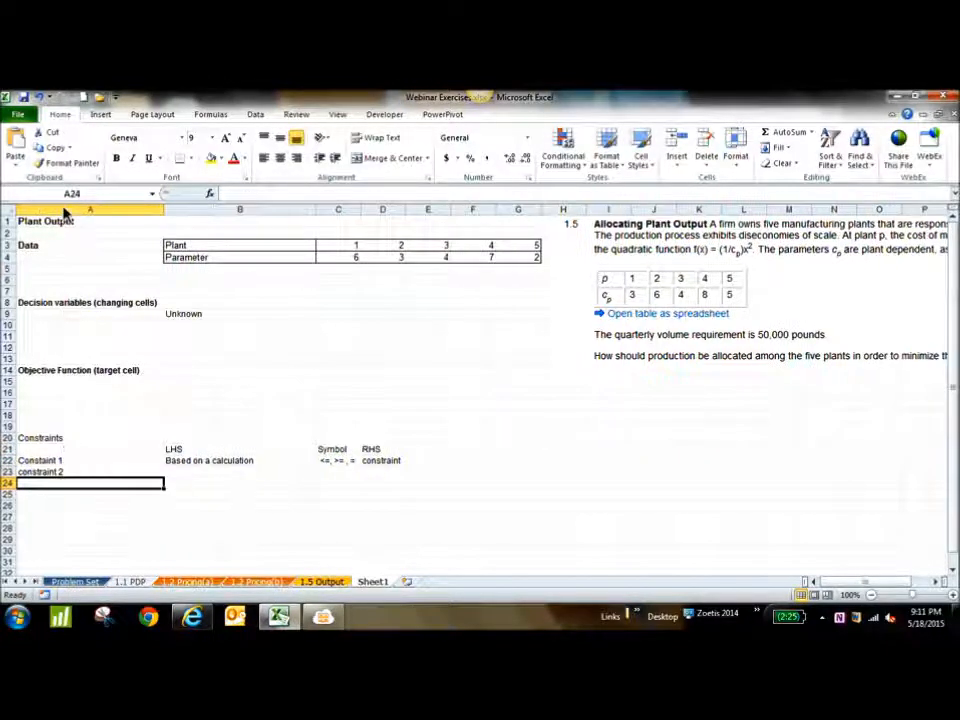
click(59, 319)
text(decision bar)
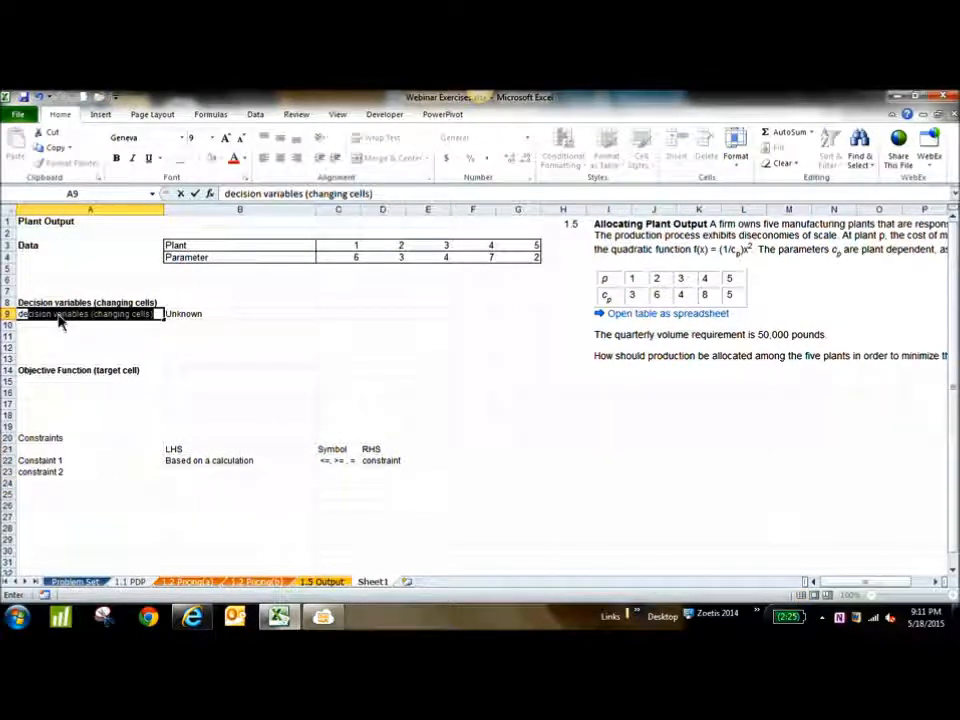
text(ia)
key(BackSpace)
key(BackSpace)
key(BackSpace)
key(BackSpace)
key(BackSpace)
text(variables)
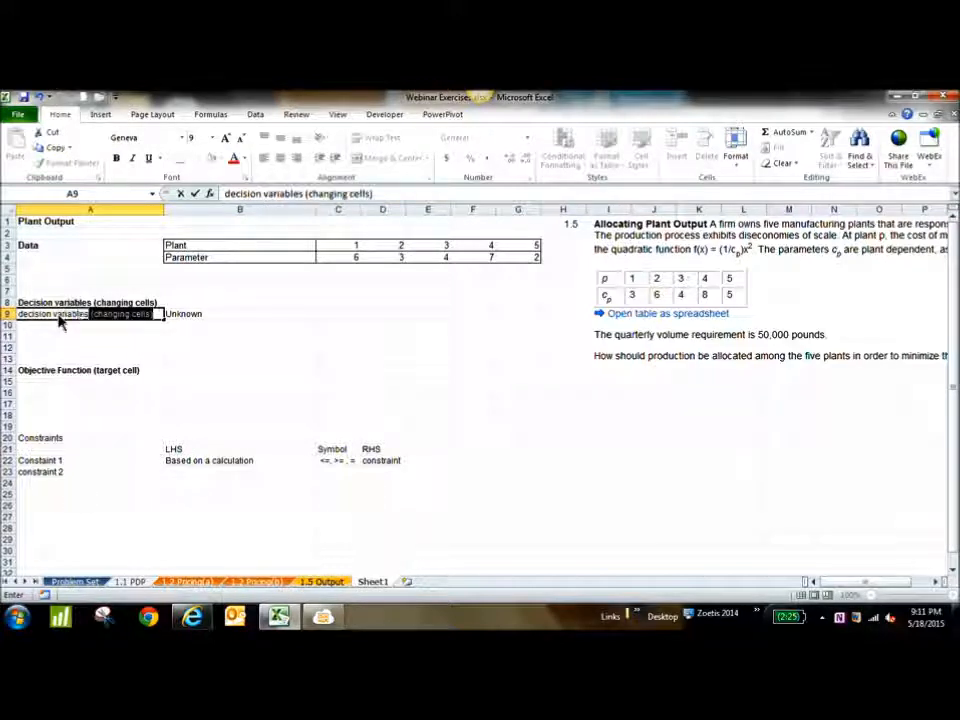
key(BackSpace)
key(BackSpace)
key(BackSpace)
key(BackSpace)
key(BackSpace)
key(BackSpace)
key(BackSpace)
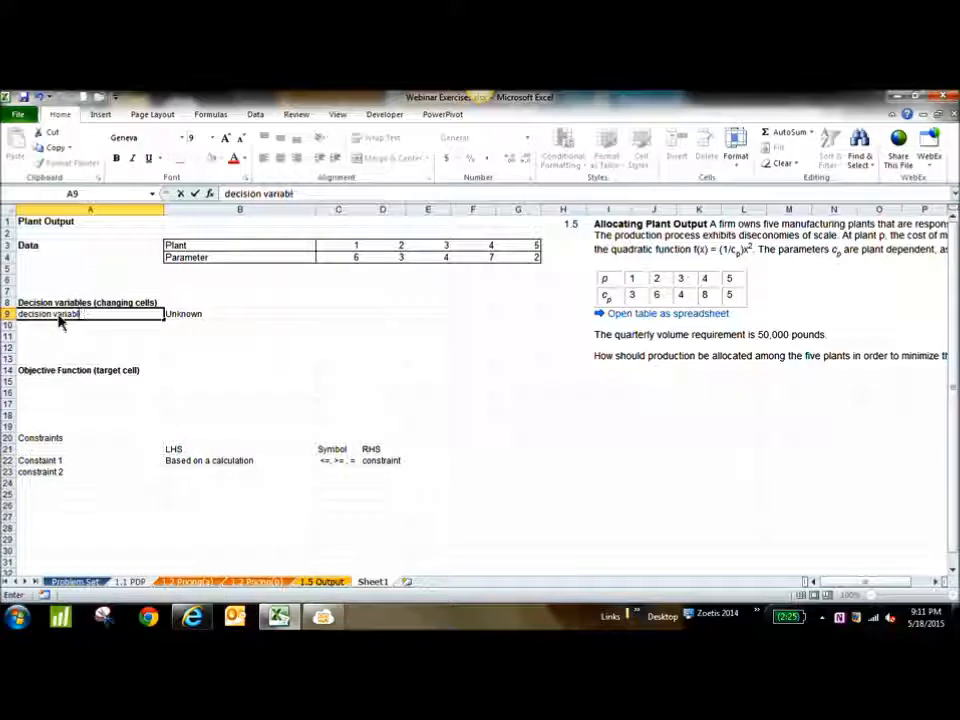
key(BackSpace)
key(BackSpace)
key(BackSpace)
key(BackSpace)
key(BackSpace)
key(BackSpace)
key(BackSpace)
key(BackSpace)
key(BackSpace)
key(BackSpace)
key(BackSpace)
key(BackSpace)
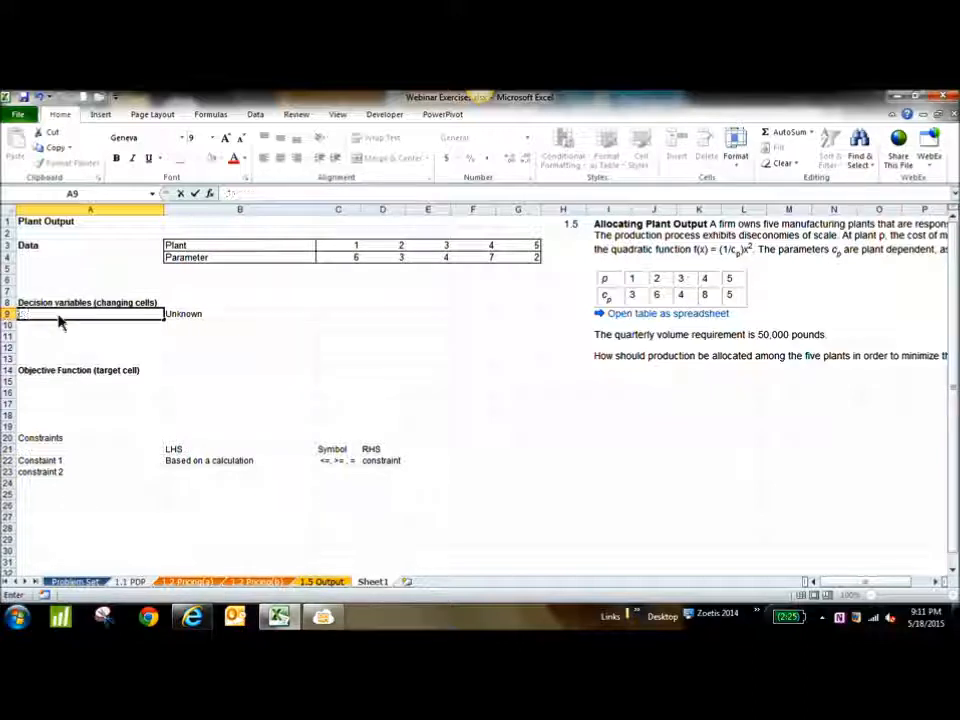
click(131, 374)
Narrow column A slightly and enter "Only 1 objective function" in cell A15 under the objective function heading
click(140, 384)
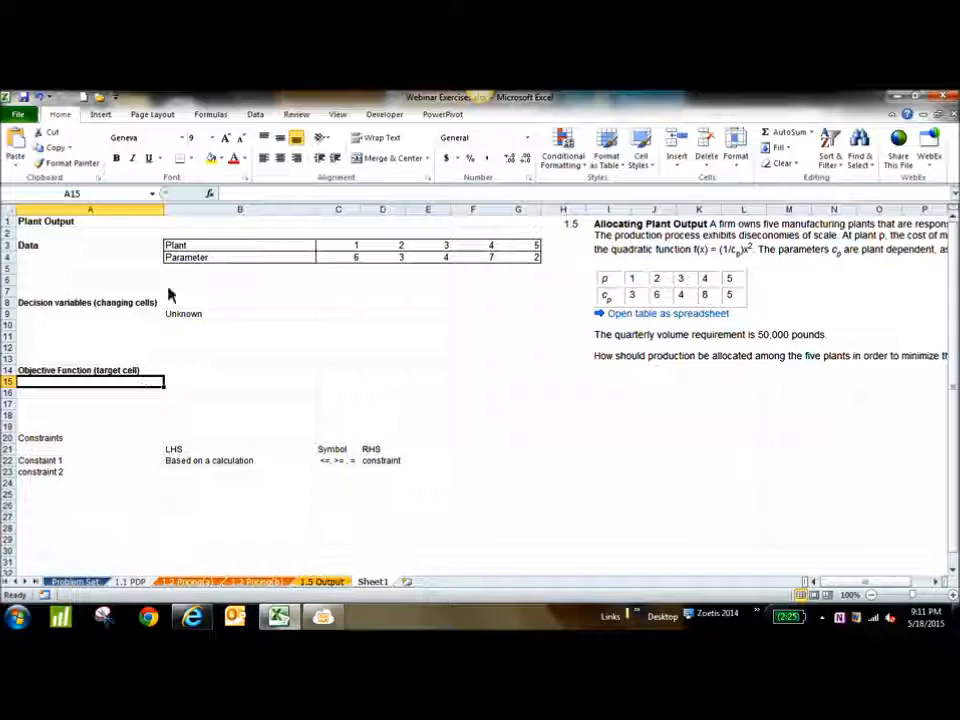
drag(164, 211, 133, 220)
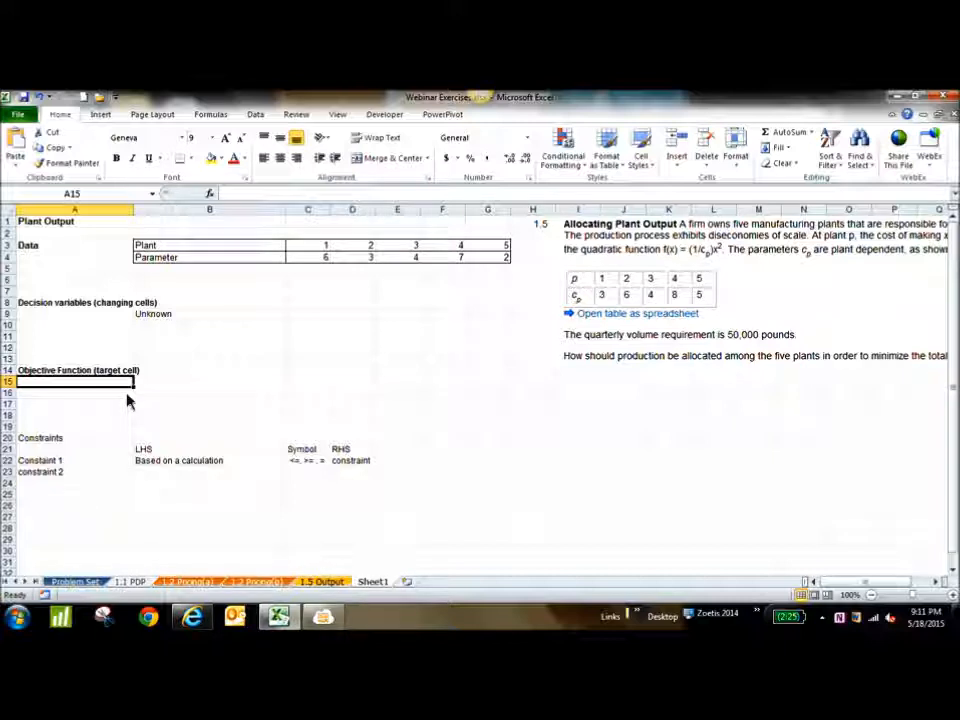
text(Only 1 objective)
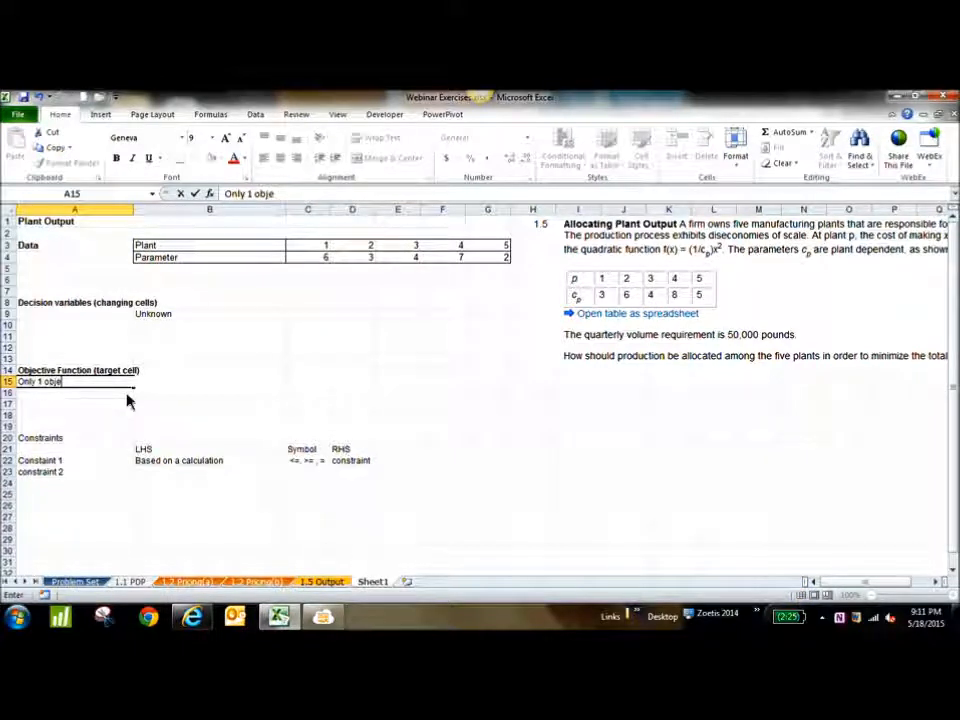
text( function)
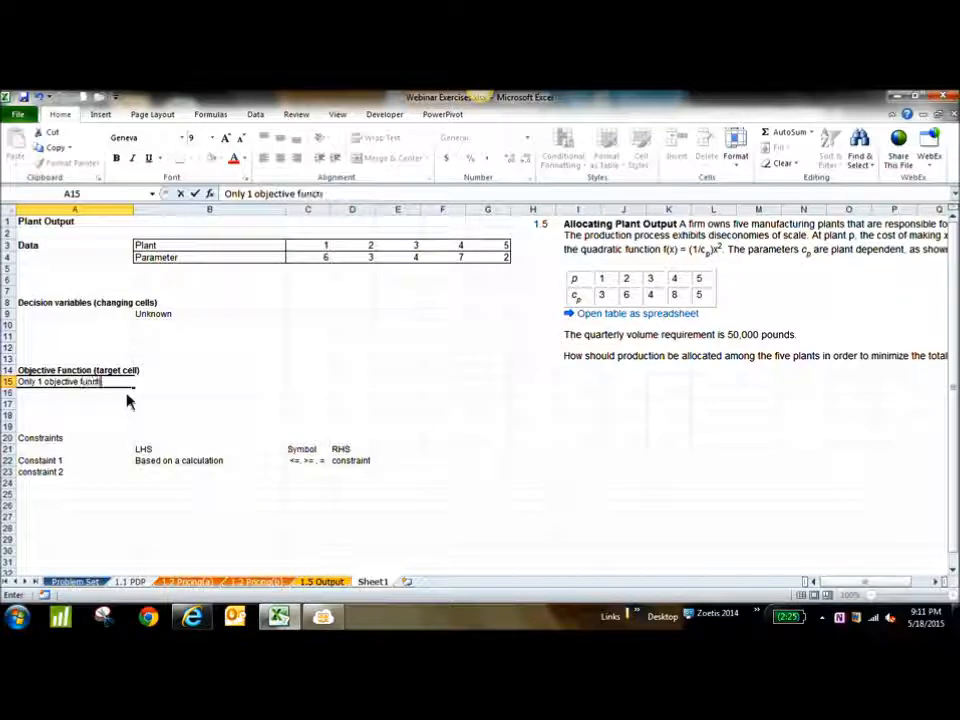
Enter "multiple" in cell A9 under the decision variables heading
click(66, 316)
text(multiple)
key(Return)
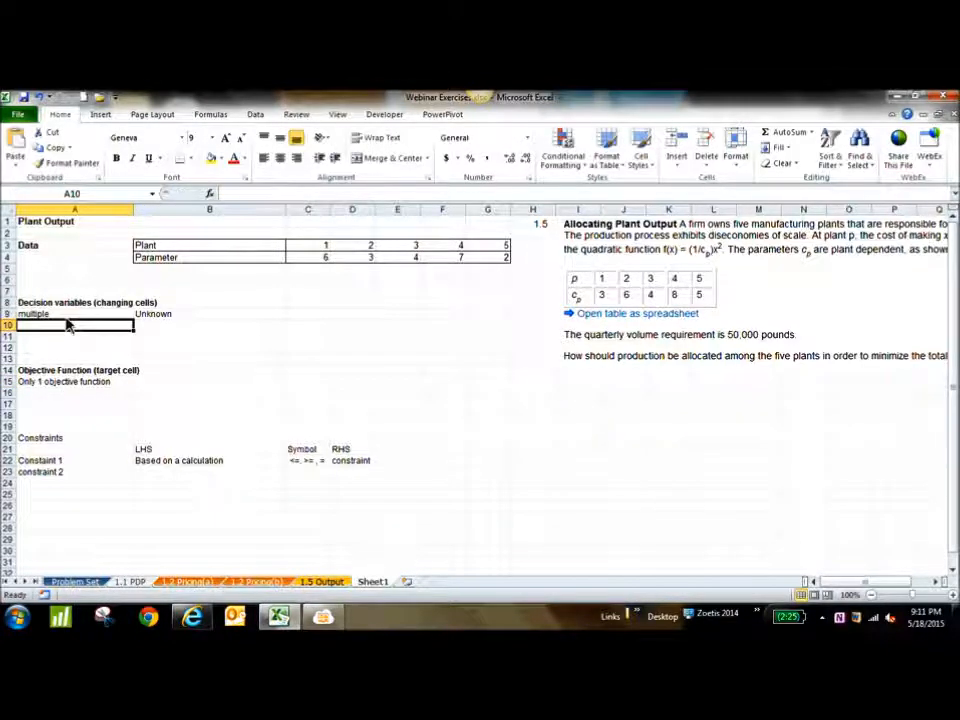
Enter "formula" in cell B15 and a literal "=" as text in cell B16 under the objective function heading
click(166, 385)
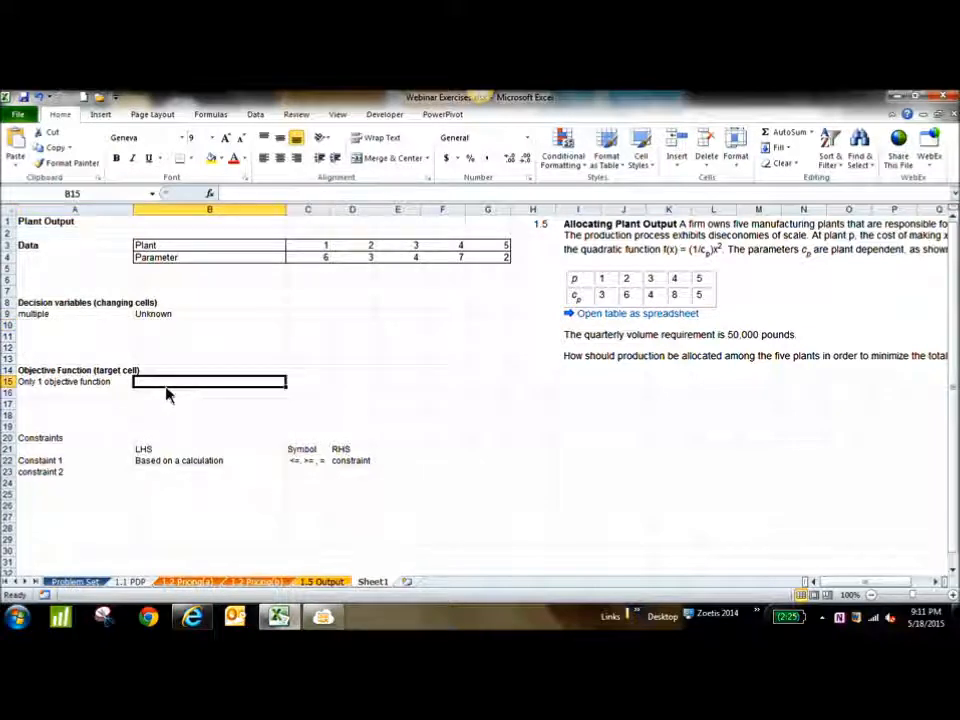
text(formula)
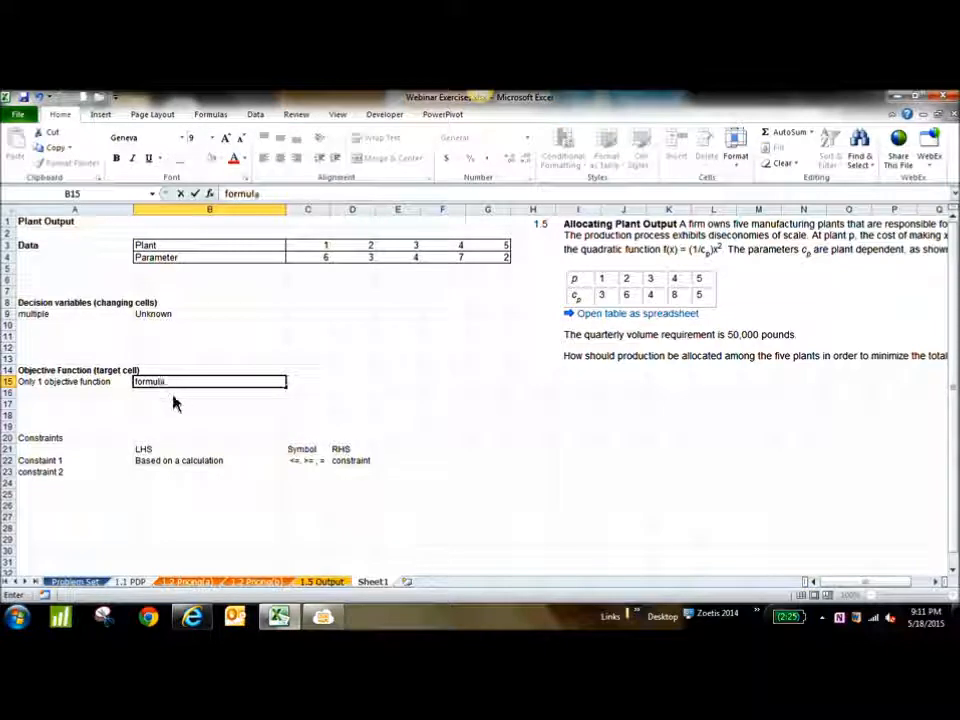
key(Return)
text(=)
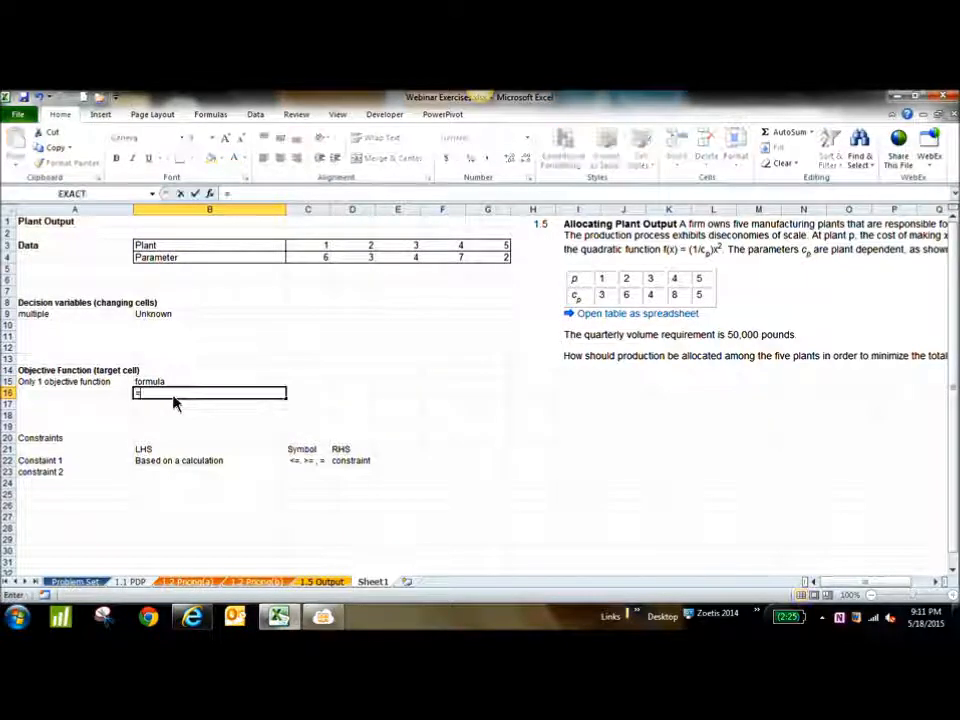
key(BackSpace)
text('=)
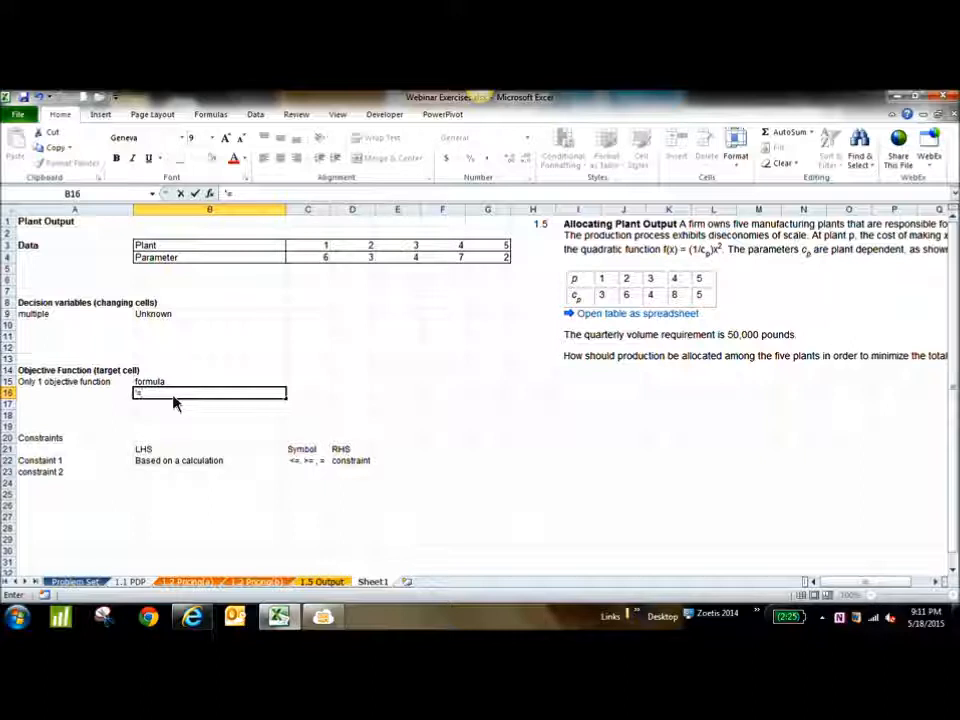
key(Return)
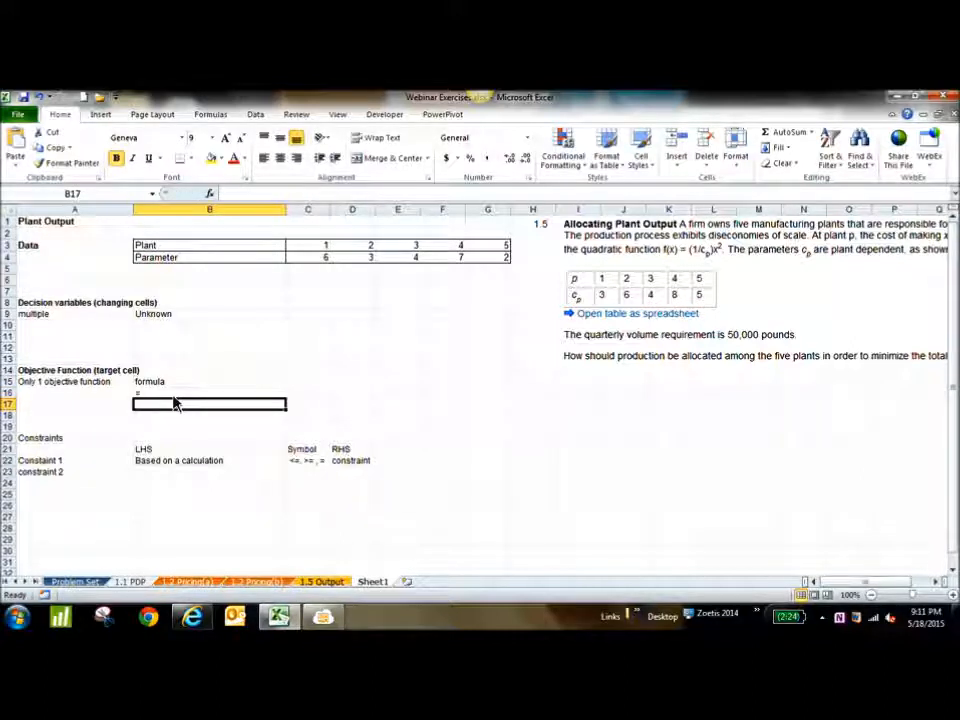
Clear the explanatory entries in A15:B17 under the objective function and in A21:E24 under the constraints
click(160, 316)
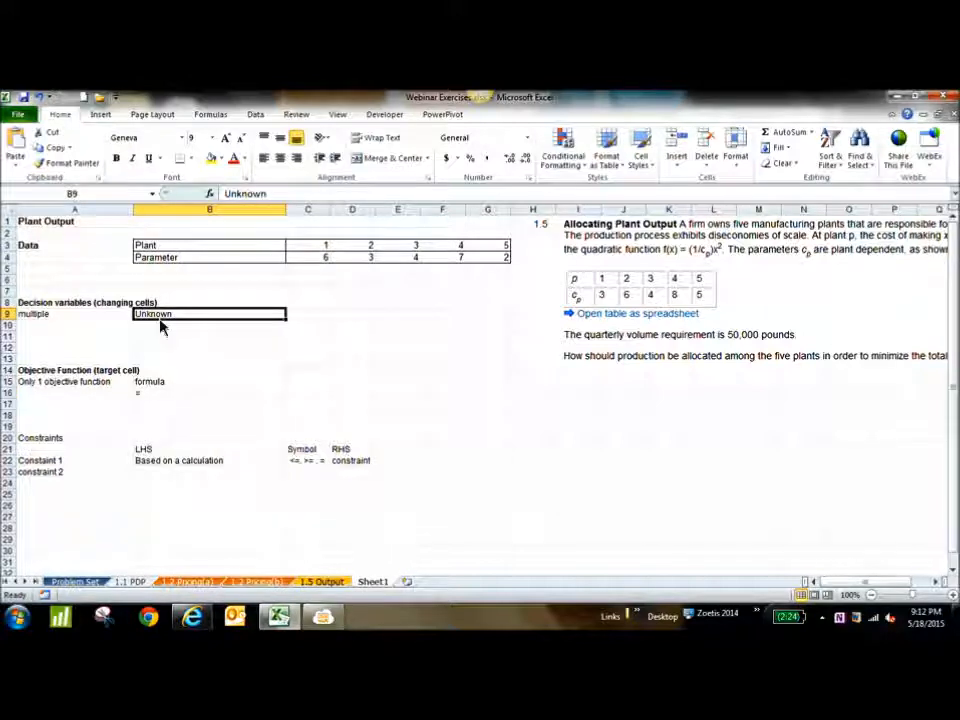
click(74, 384)
drag(150, 390, 190, 405)
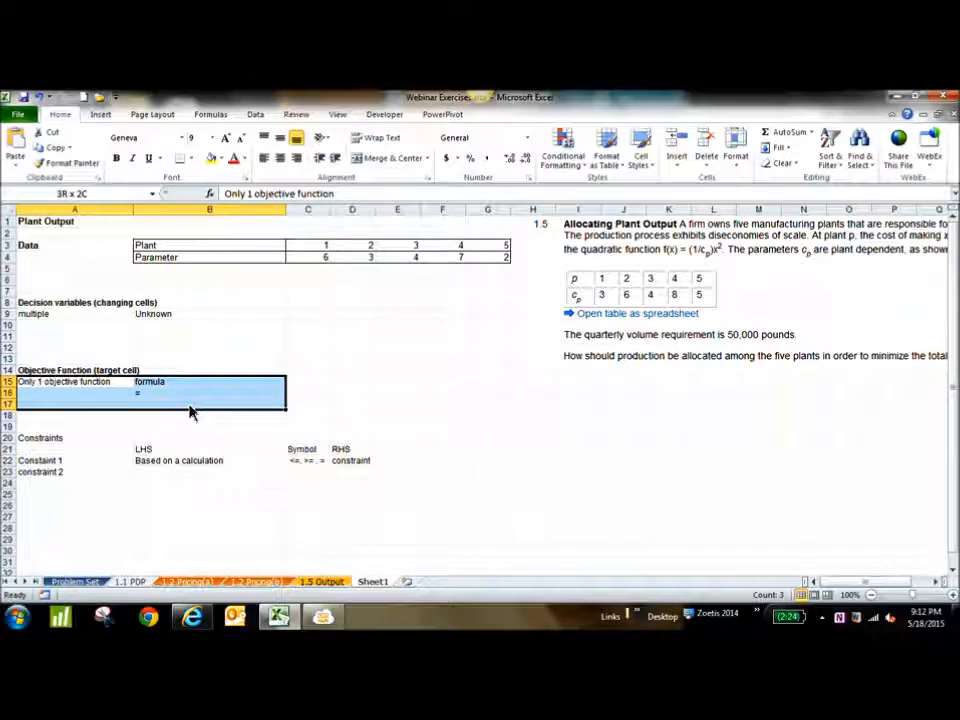
key(Delete)
drag(45, 450, 386, 497)
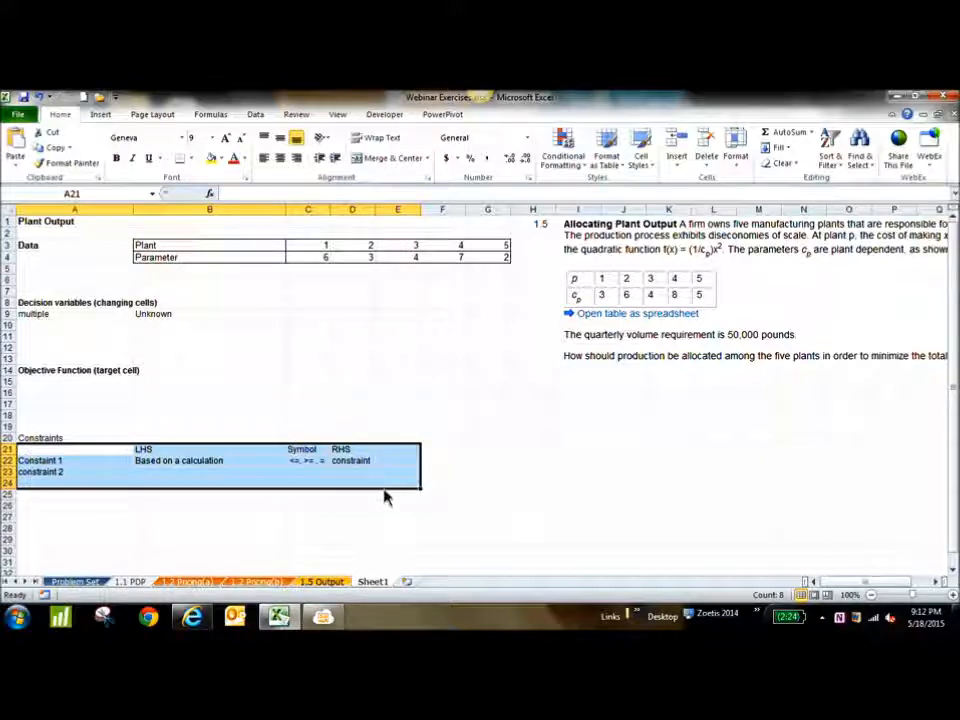
key(Delete)
Clear the example entries in cells B9 and A9 under the decision variables heading
click(186, 317)
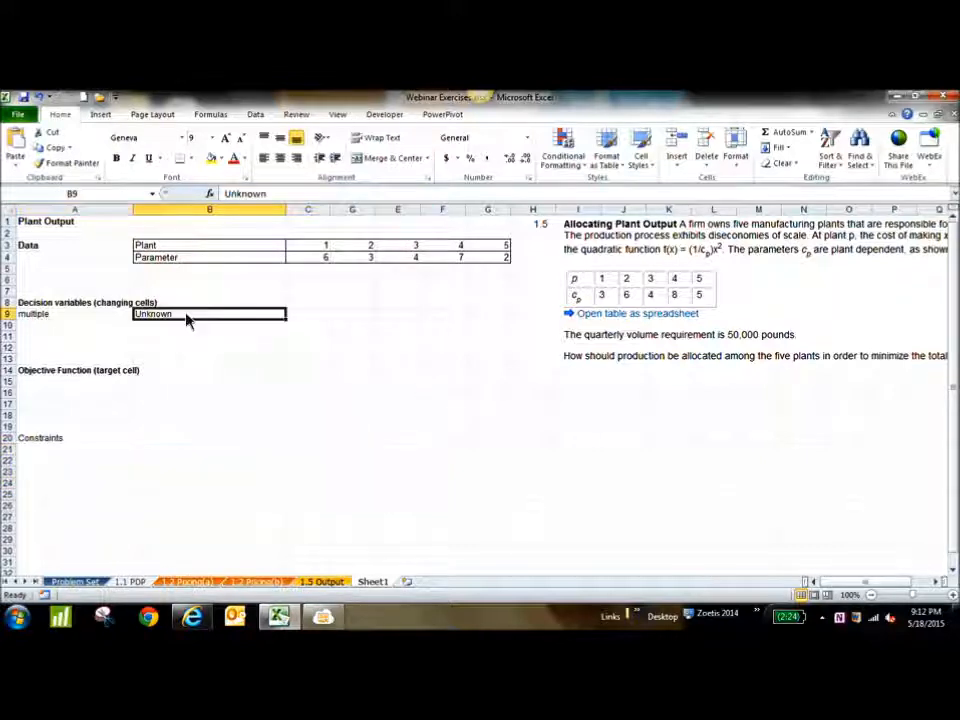
key(Delete)
click(54, 318)
key(Delete)
Narrow column A and auto-fit the width of column B
drag(134, 216, 90, 226)
click(246, 374)
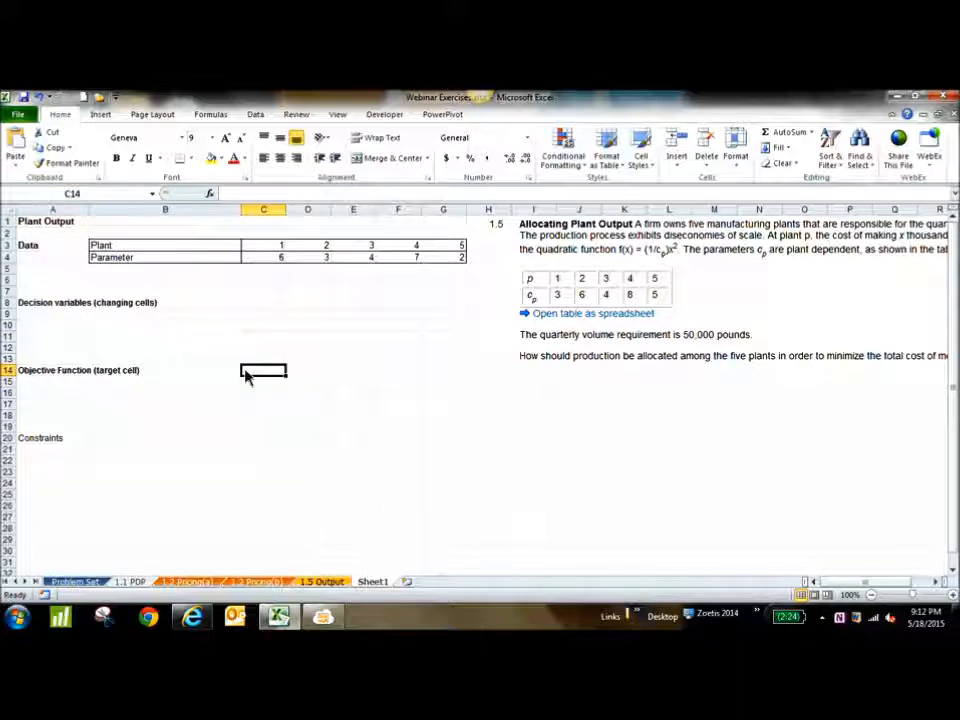
double_click(242, 211)
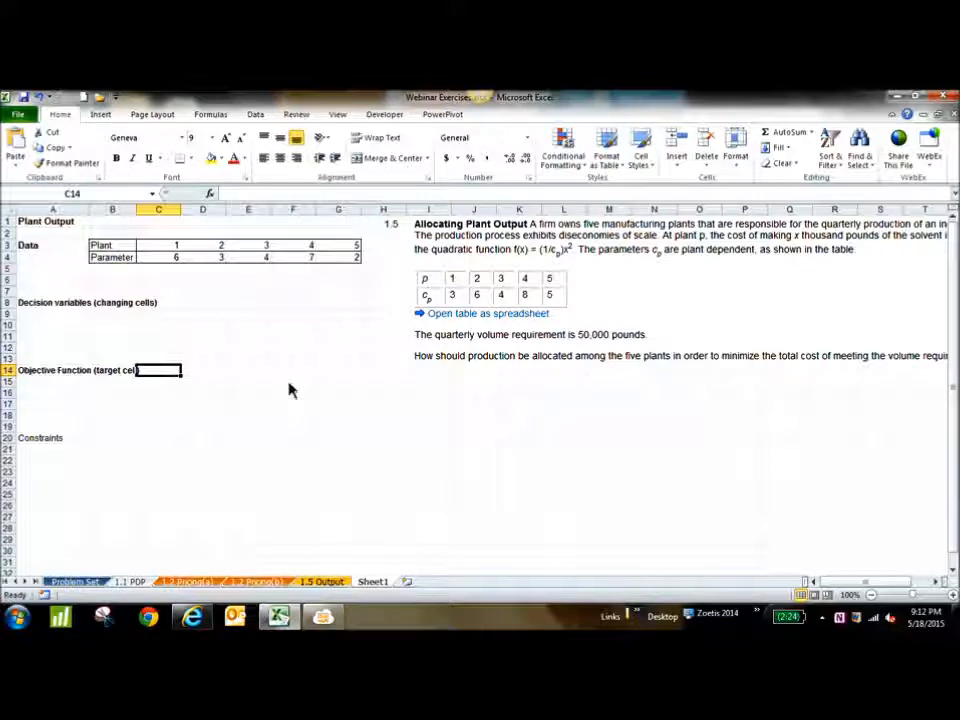
Try auto-fitting the widths of columns C to G and undo the change
drag(179, 211, 340, 224)
double_click(361, 211)
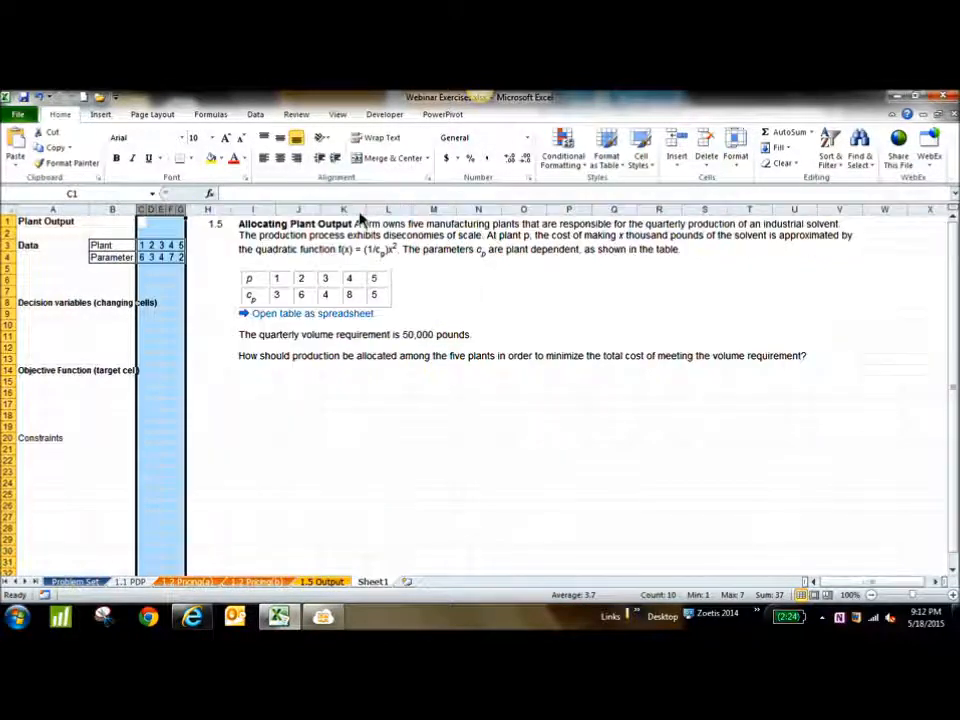
key(ctrl+z)
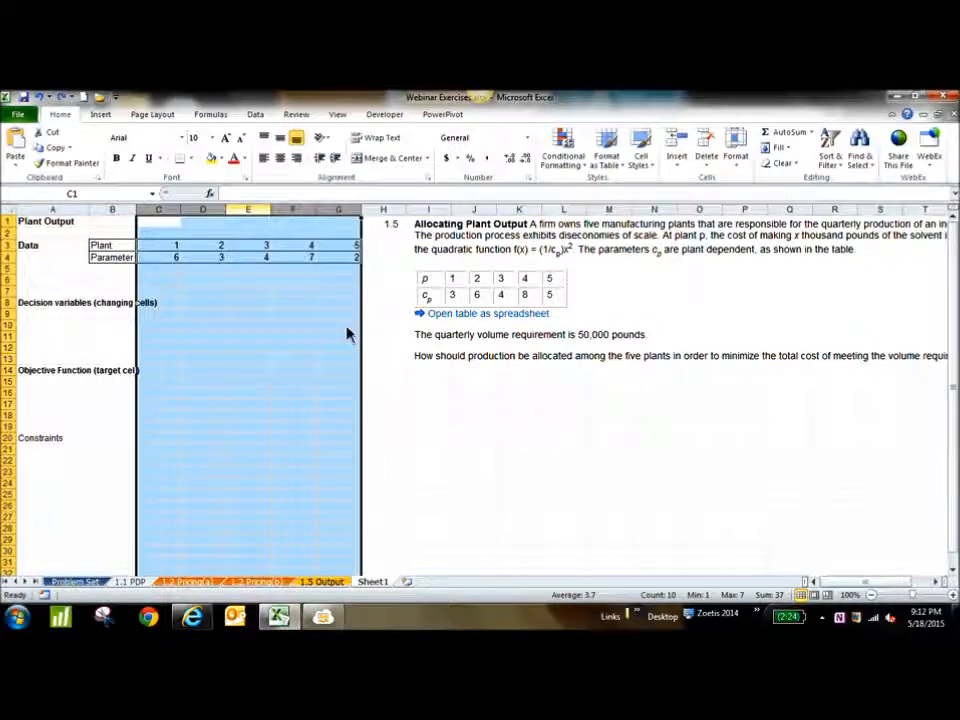
click(481, 444)
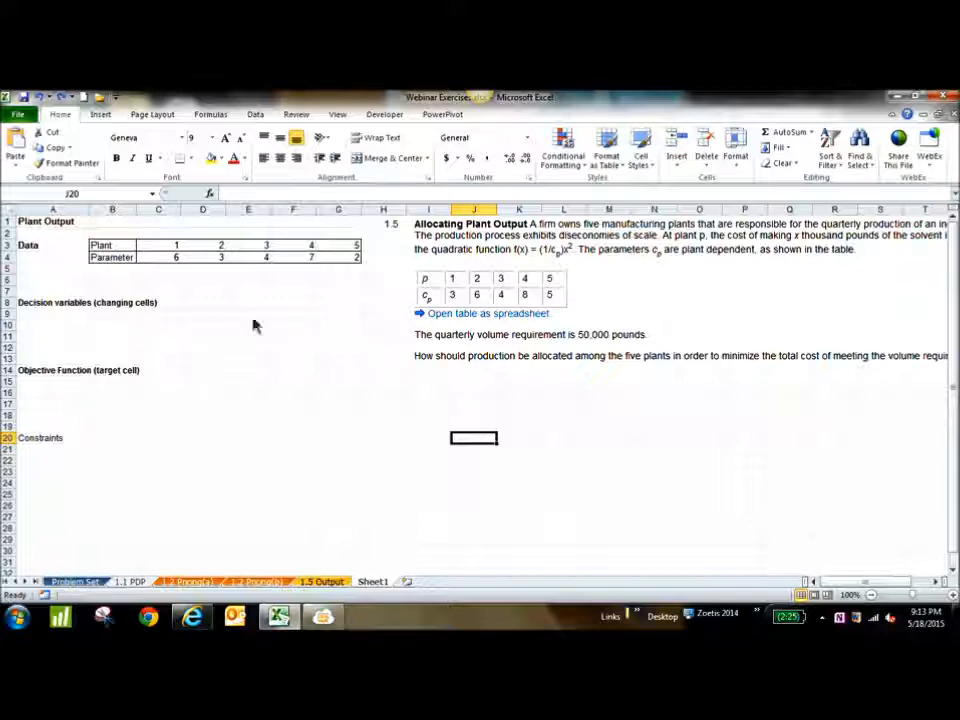
Move the problem statement picture below the data table, starting around column E and row 9, and highlight the plant row B3:G3
drag(589, 294, 408, 400)
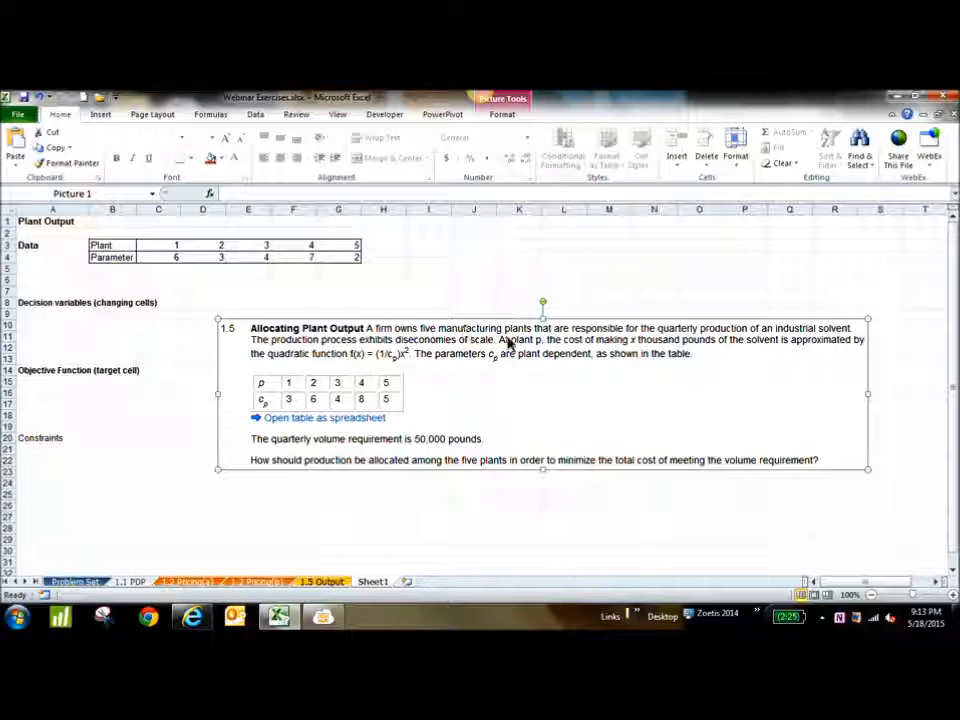
drag(120, 248, 350, 249)
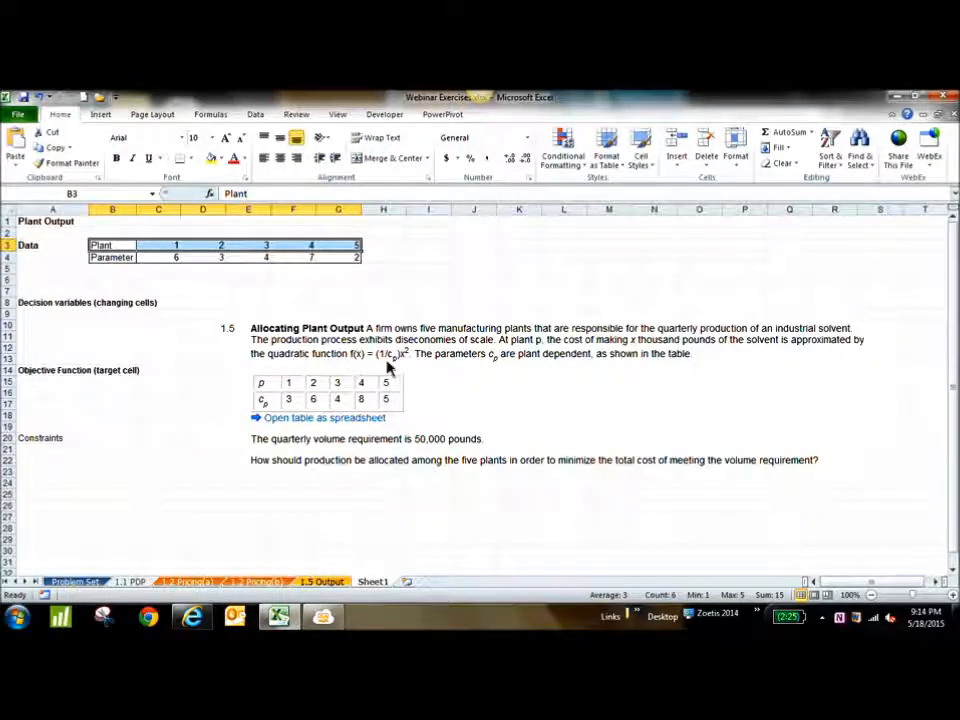
Start a notation key by entering "f(x)" in cell J4 and "cost" in cell K4
click(477, 260)
text(f(c)
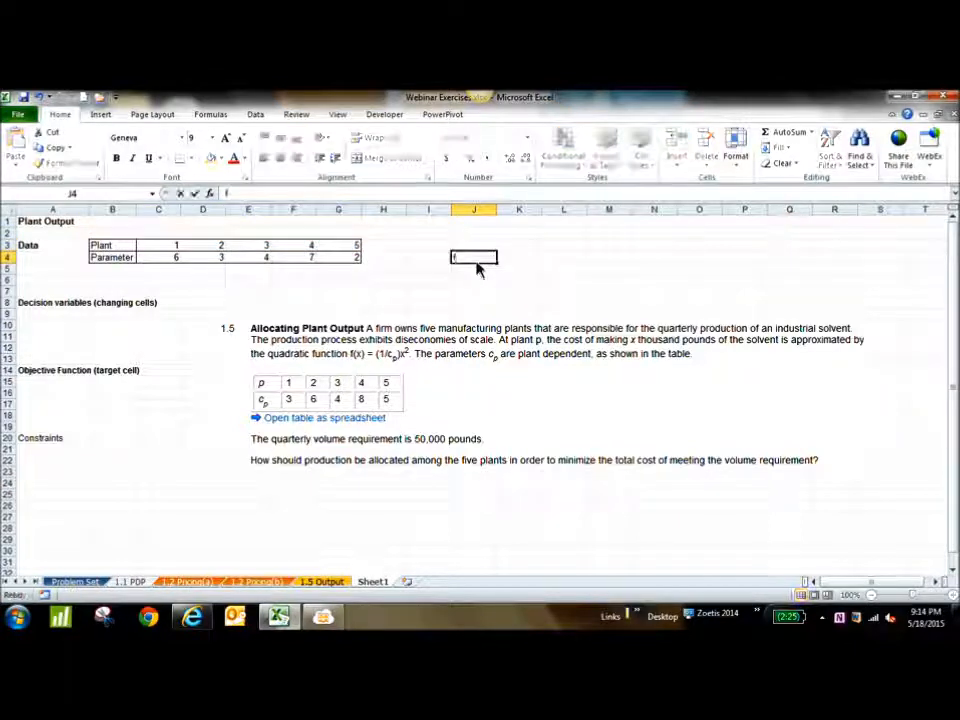
key(BackSpace)
text(x))
key(Tab)
text(cost)
key(Return)
Enter "x" in cell J5 and describe it as "thousand pounds" in cell K5
text(x)
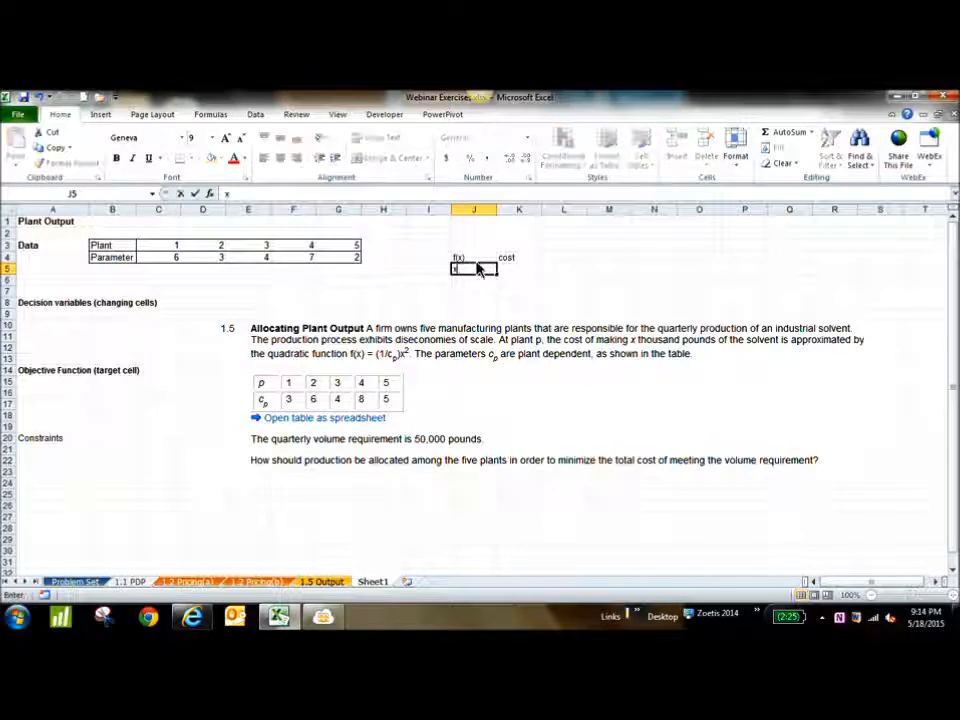
key(Tab)
text(thou)
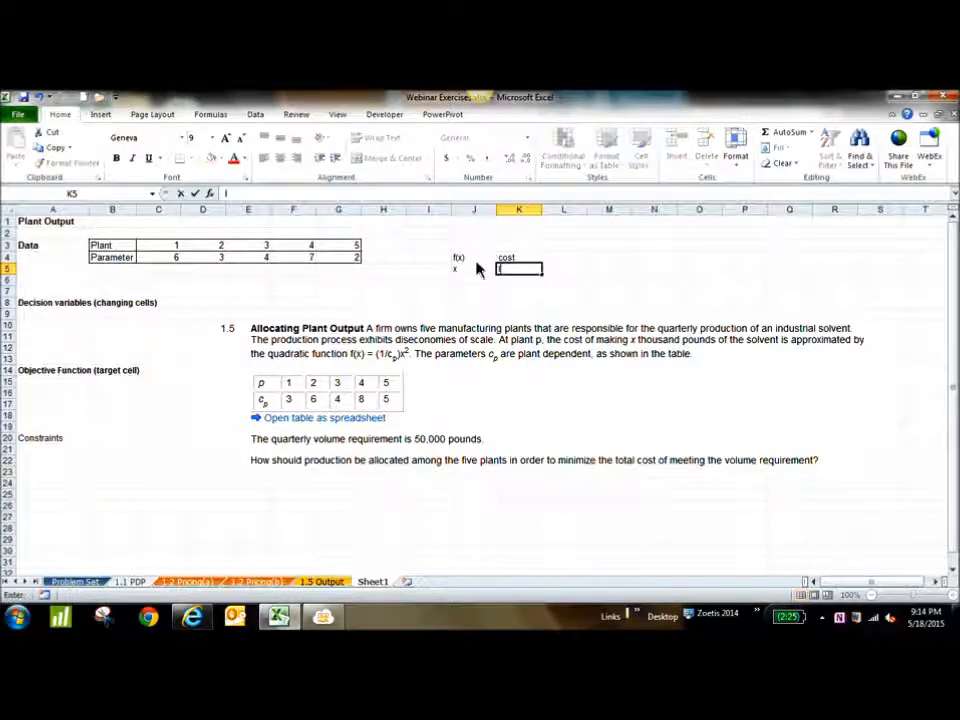
text(sand)
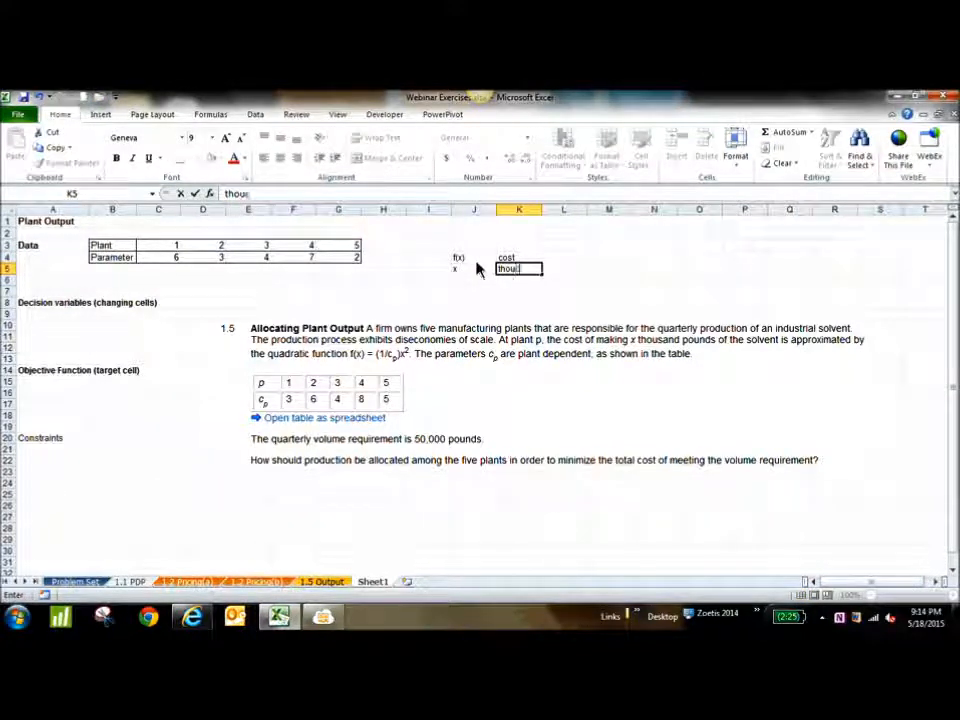
text( poiun)
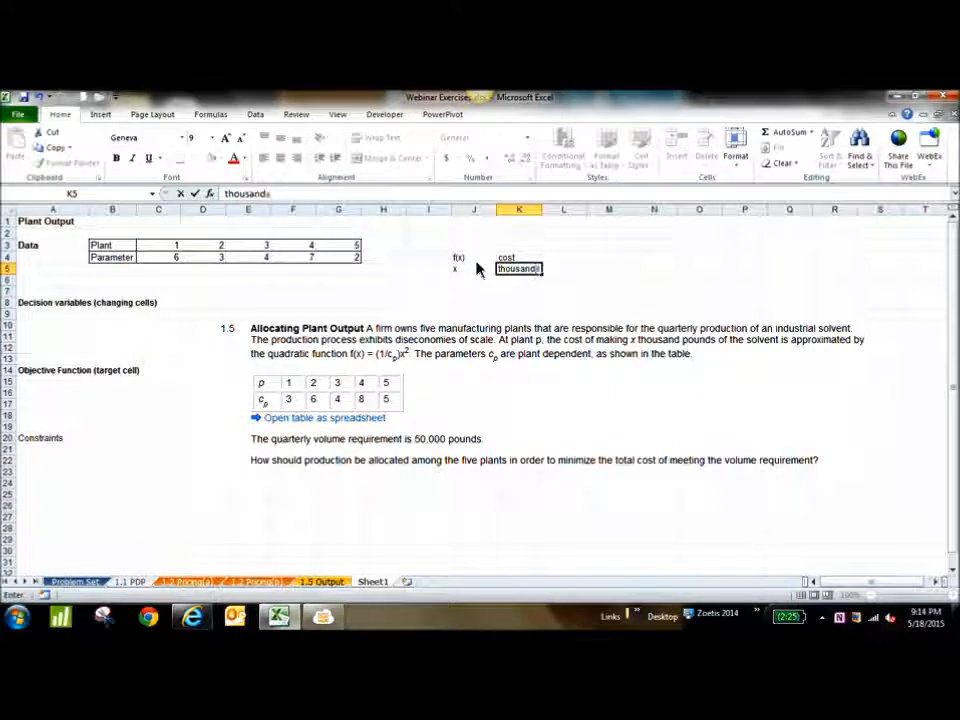
key(BackSpace)
key(BackSpace)
key(BackSpace)
text(unds)
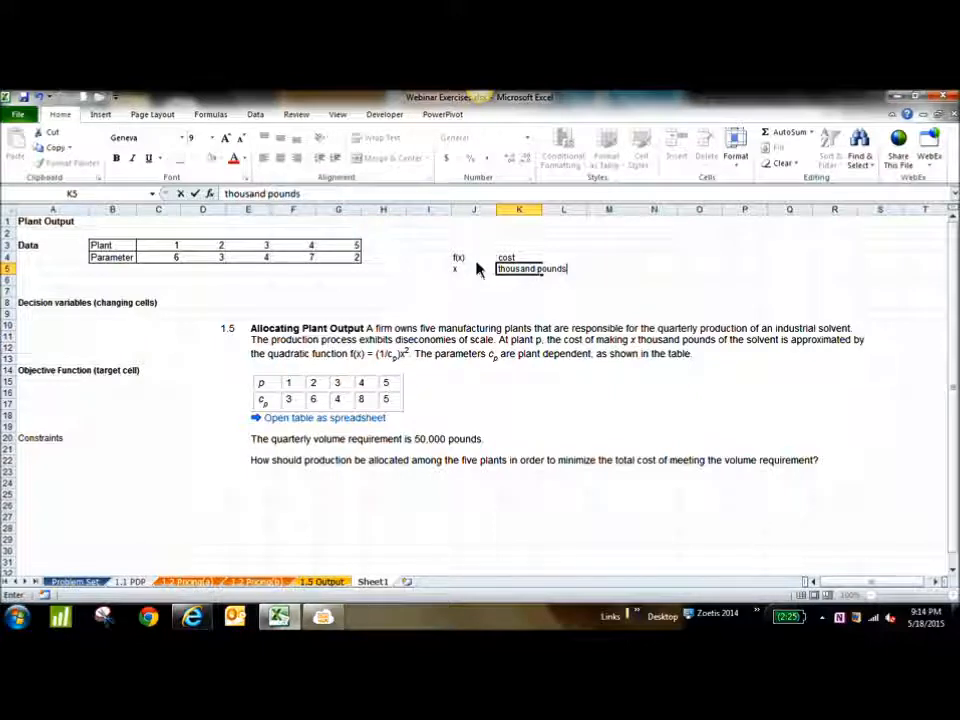
Replace the description of x in cell K5 with "lbs (x1000)"
click(480, 274)
click(518, 273)
text(lbs)
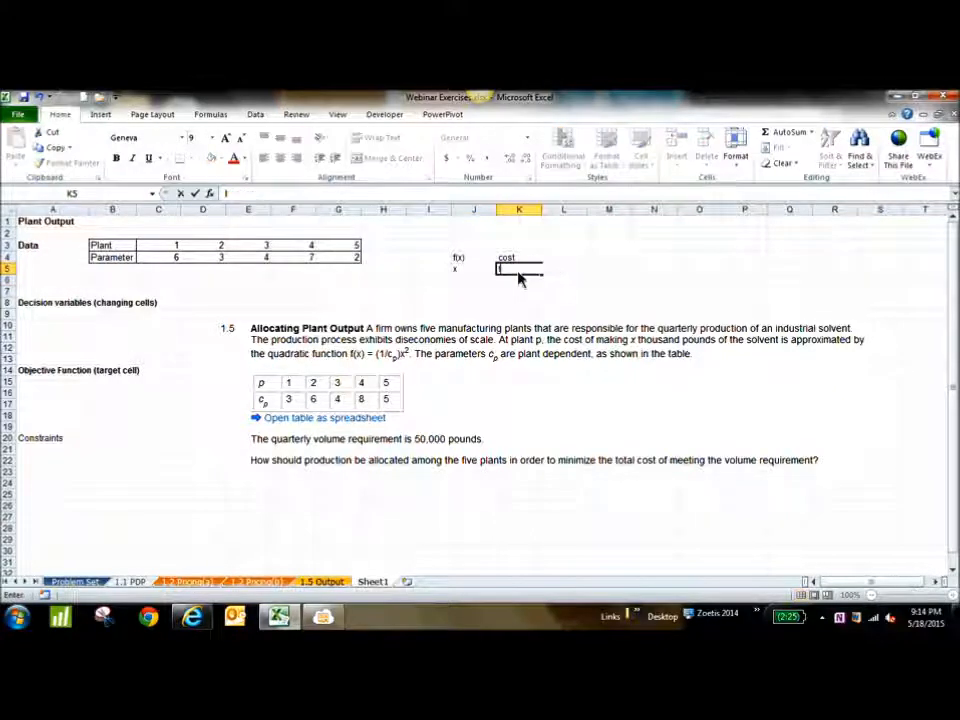
text( (i)
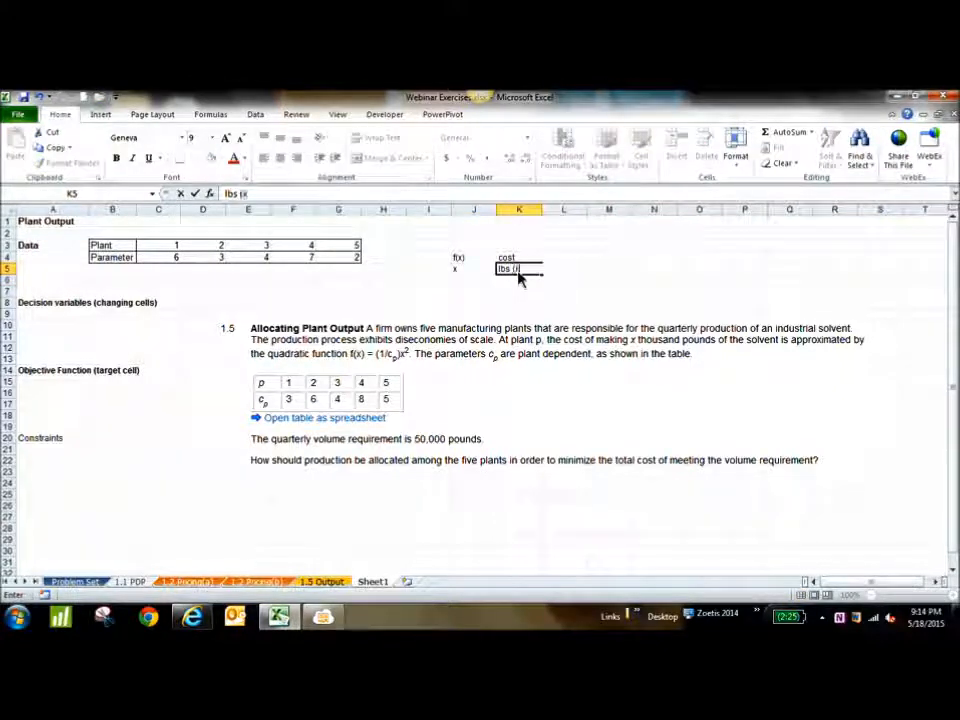
text(x1000)
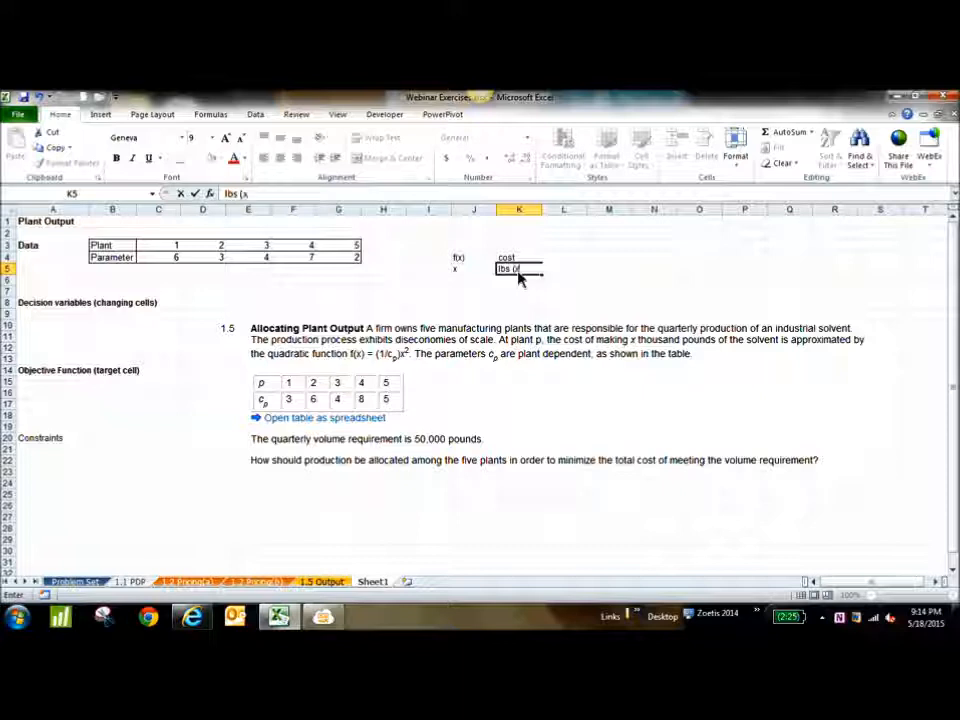
text())
key(Return)
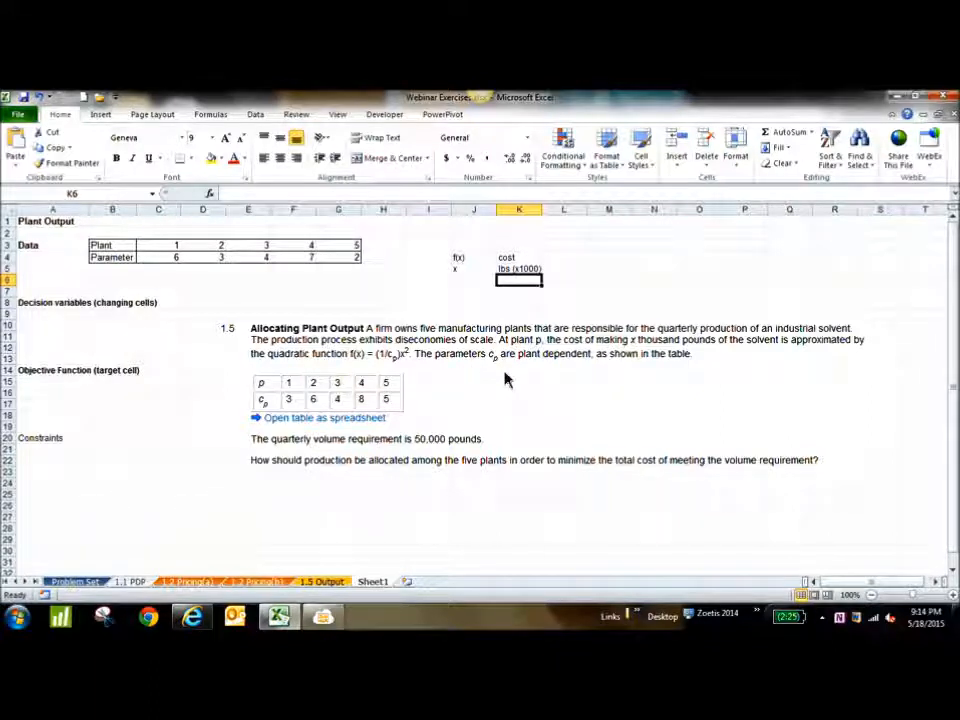
Add "cp" in cell J6 with the description "parameter" in cell K6 to the notation key
click(466, 283)
text(cp)
key(Tab)
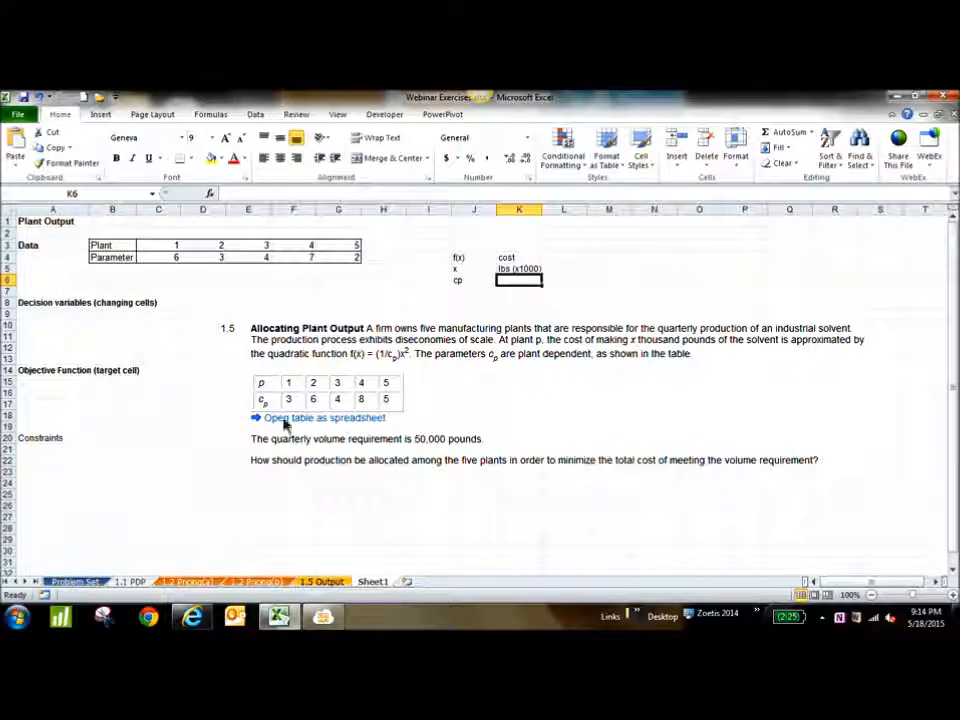
click(176, 259)
click(116, 259)
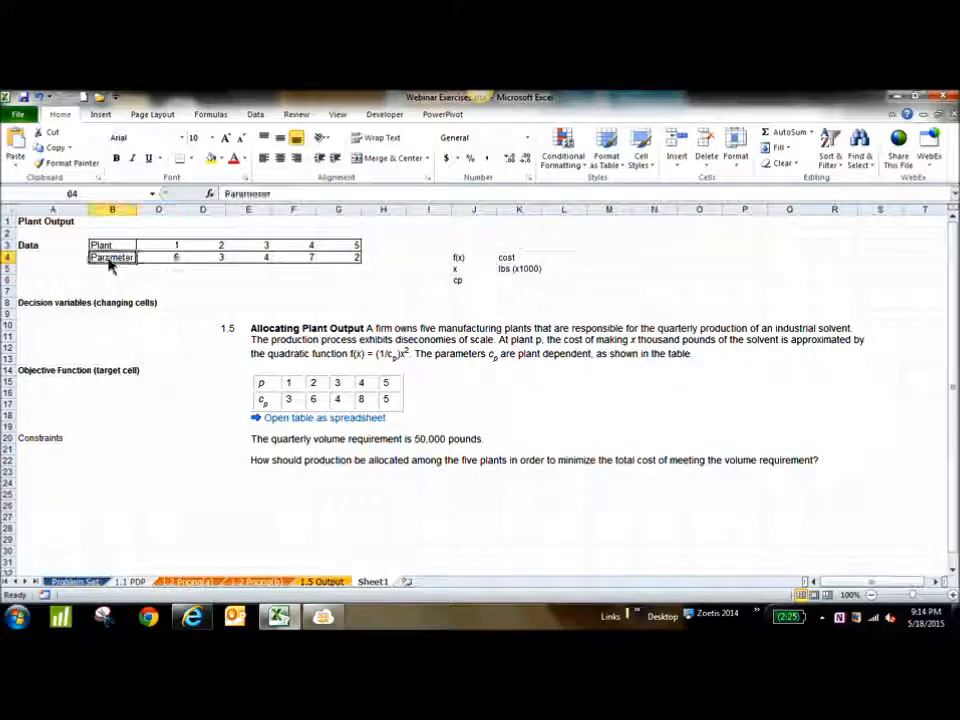
click(505, 282)
text(parameter)
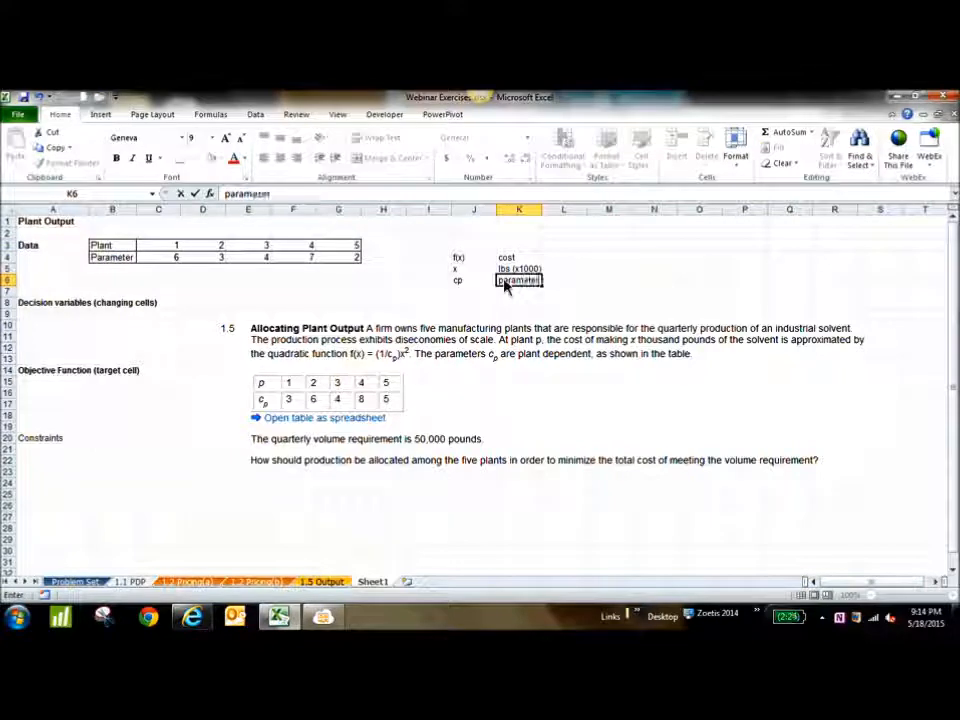
click(648, 294)
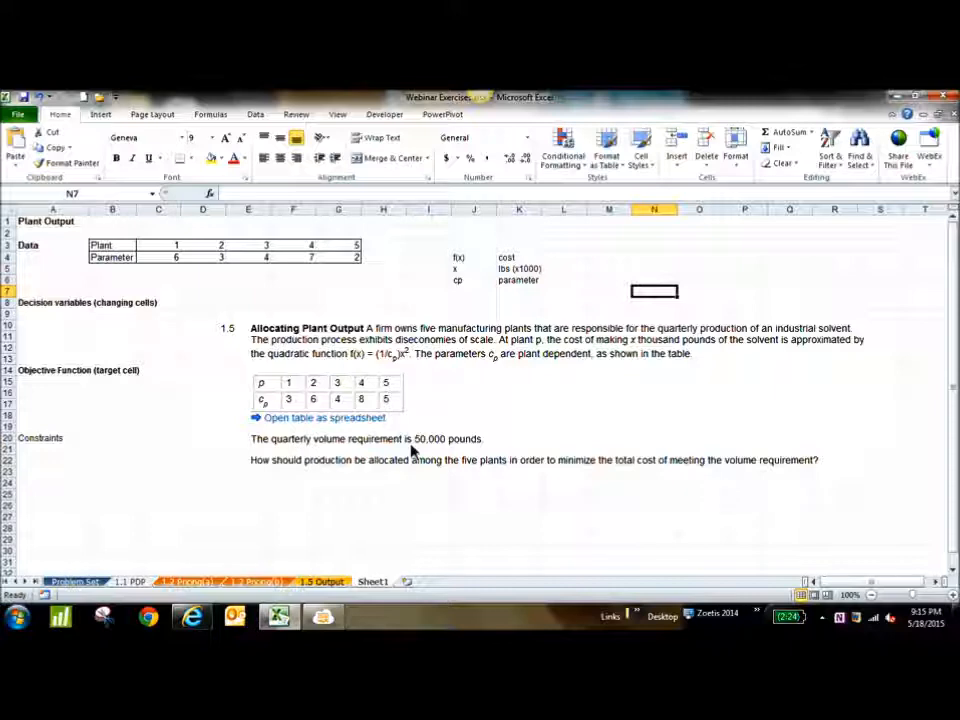
Reposition the problem statement picture lower on the sheet, around rows 14 to 27, to free the decision variables area
drag(414, 450, 491, 436)
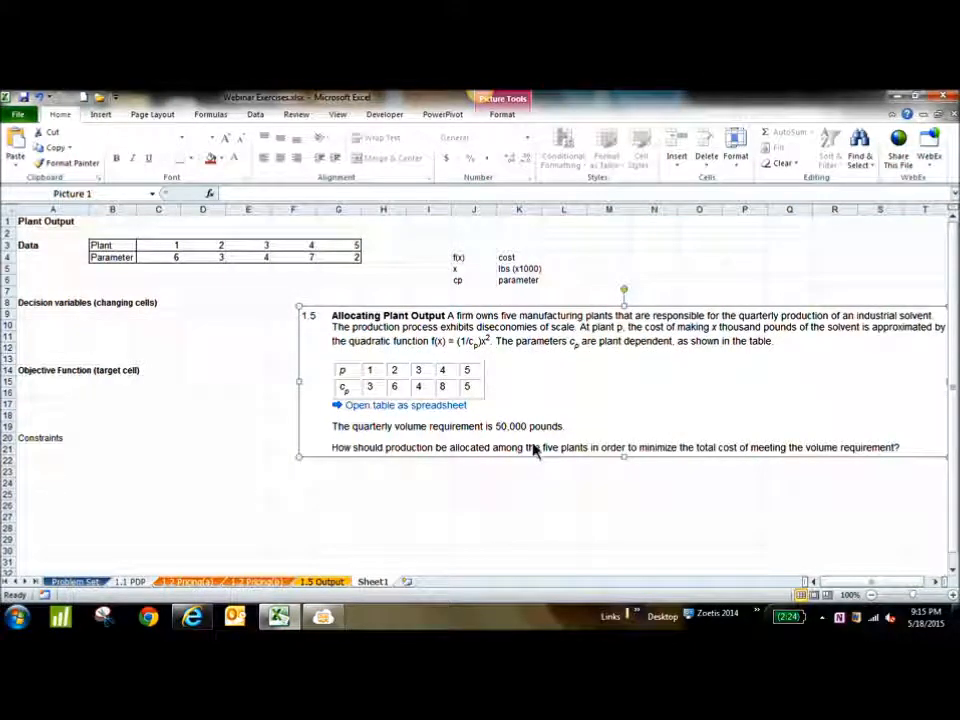
drag(574, 439, 537, 430)
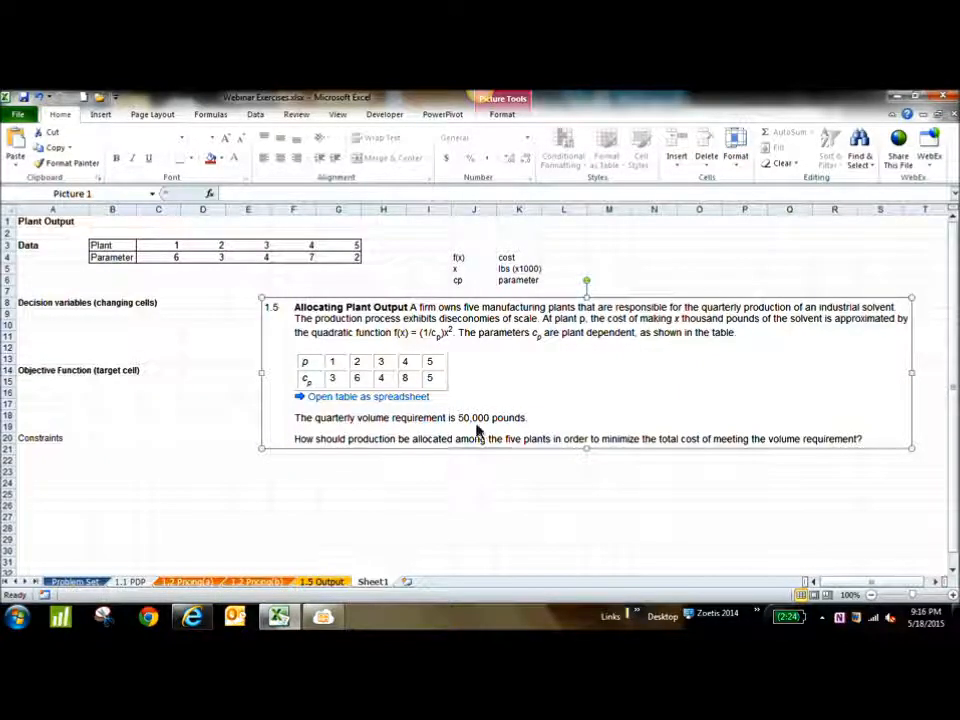
drag(476, 430, 481, 504)
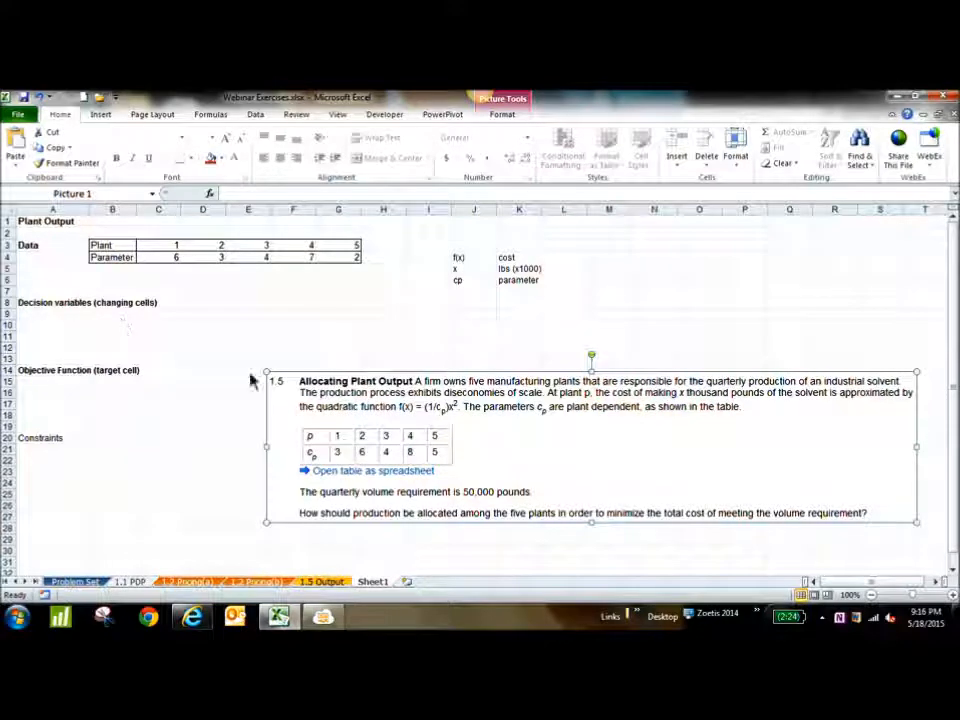
Fill the decision variable cells C9:G9 with yellow and apply all borders to them
drag(163, 316, 355, 318)
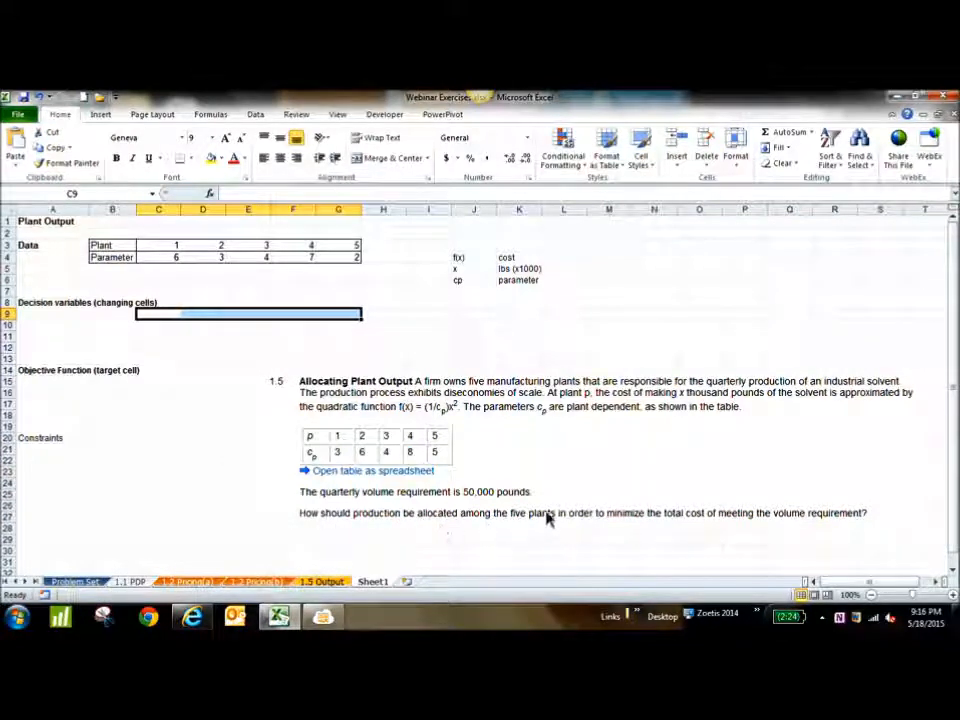
click(224, 159)
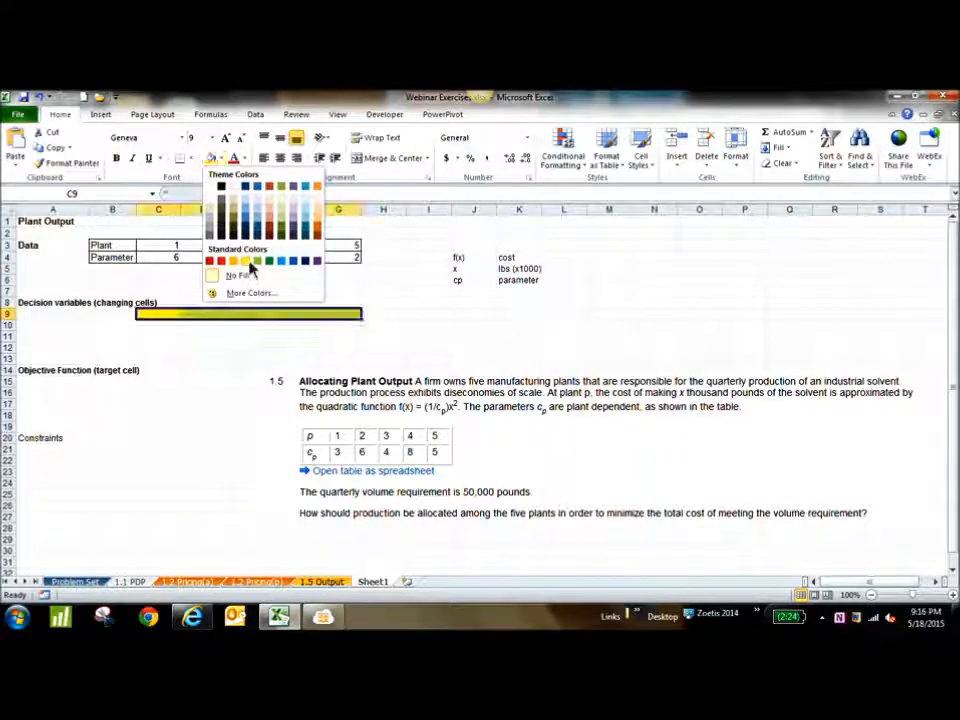
click(247, 262)
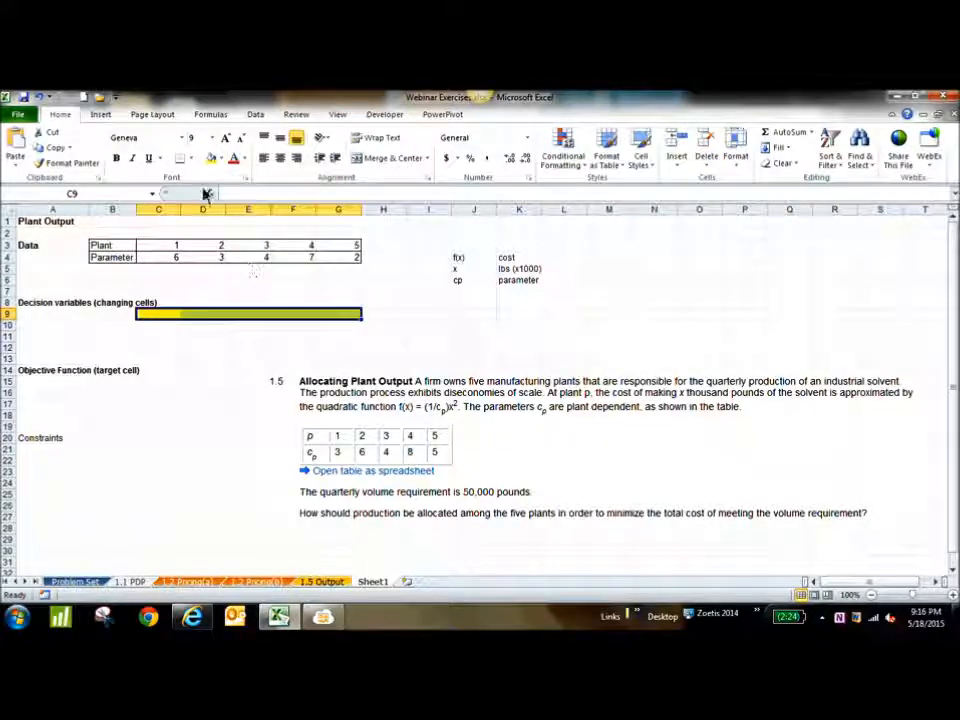
click(190, 158)
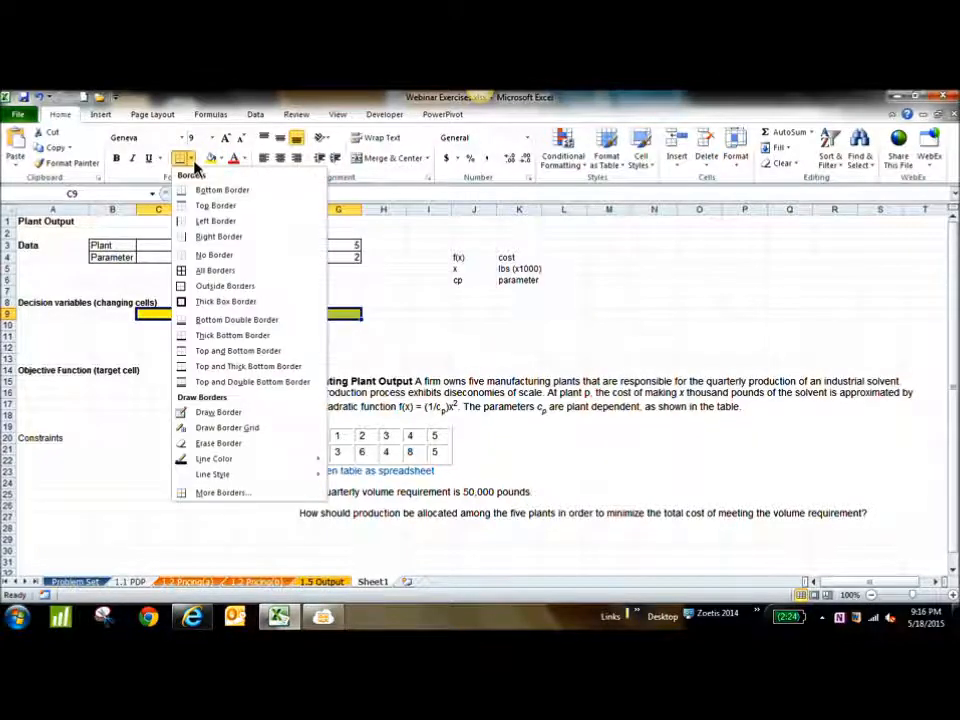
click(210, 272)
click(470, 330)
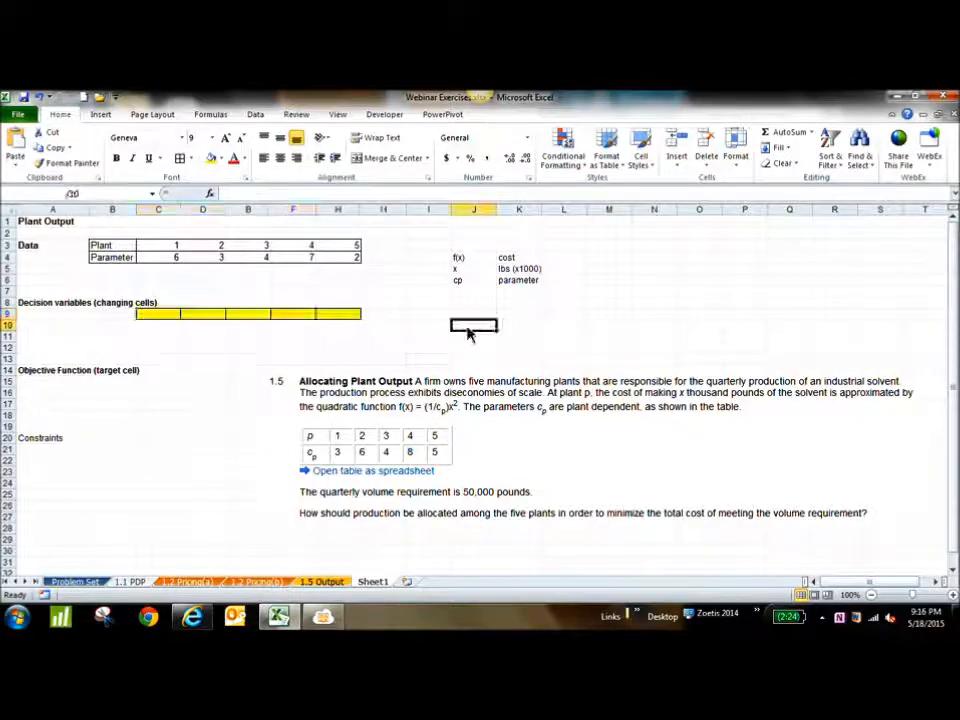
drag(160, 316, 355, 318)
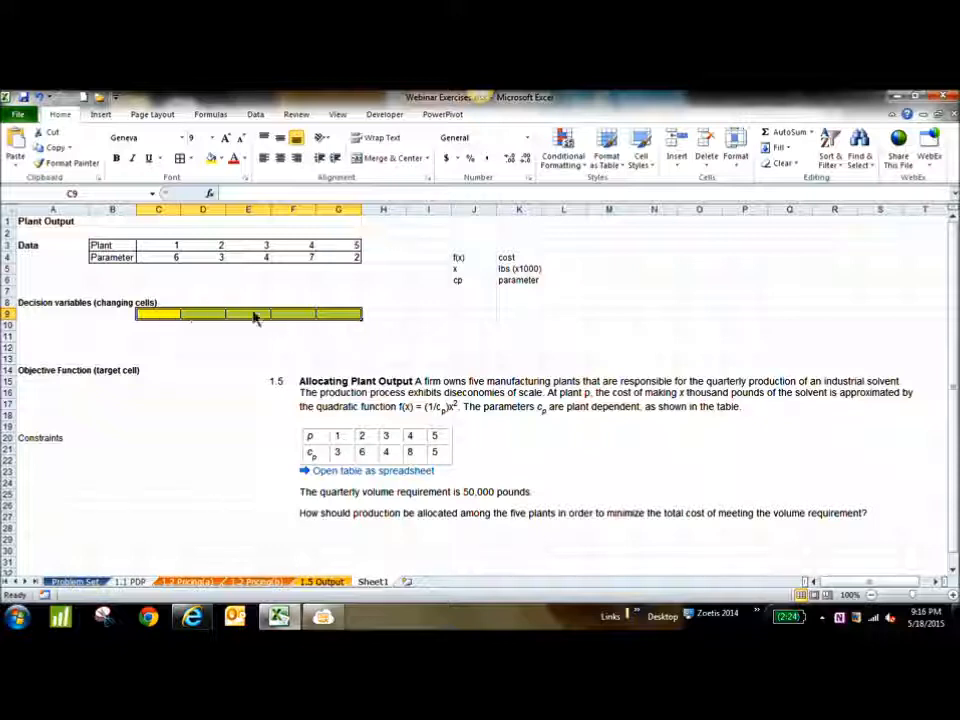
Enter the label "lbs at plant 1" in cell C8 and autofit the width of column C
click(150, 304)
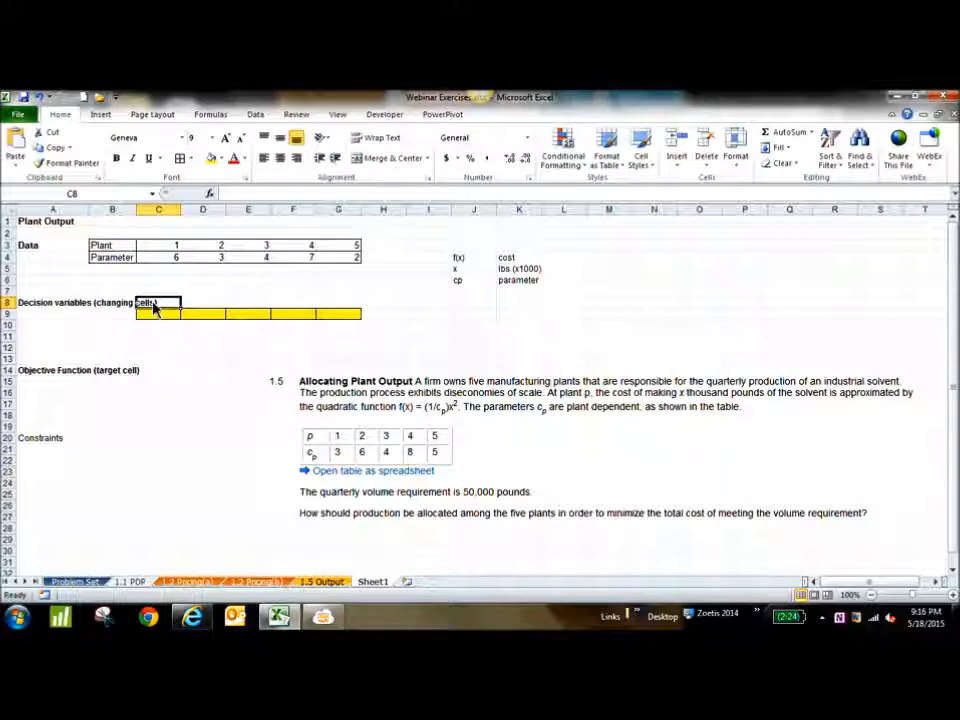
text(l)
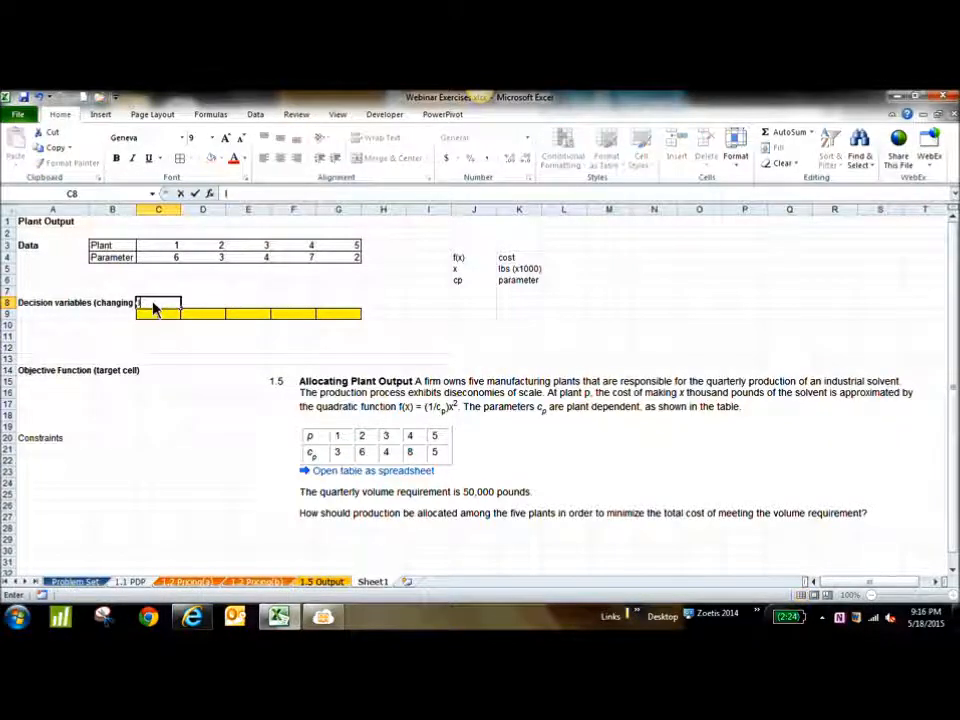
text(bs at plant 1)
click(224, 304)
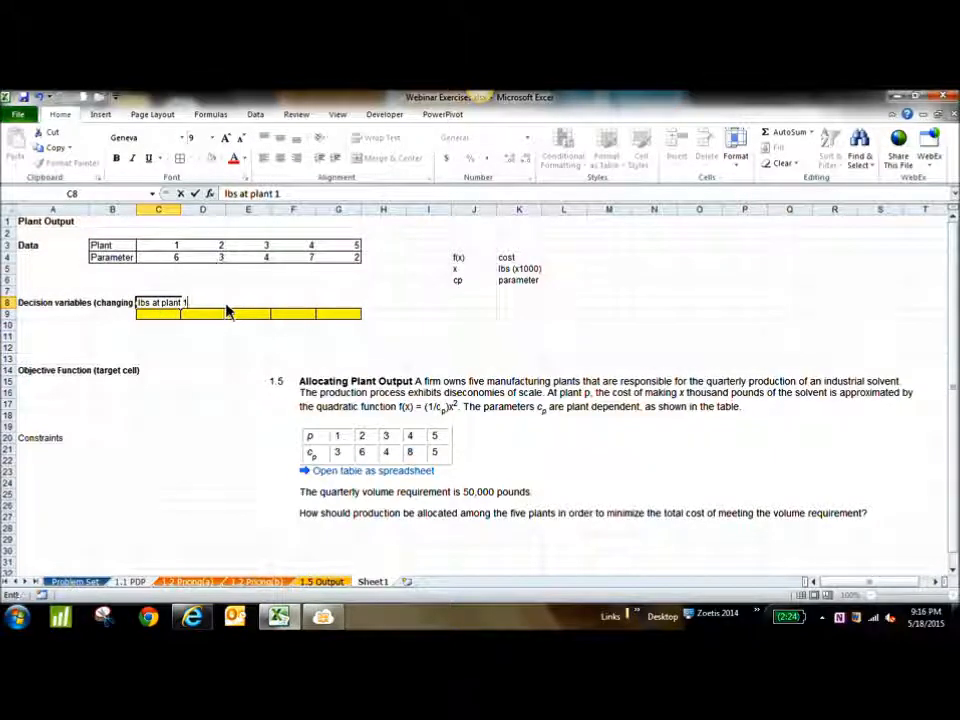
click(184, 211)
double_click(182, 211)
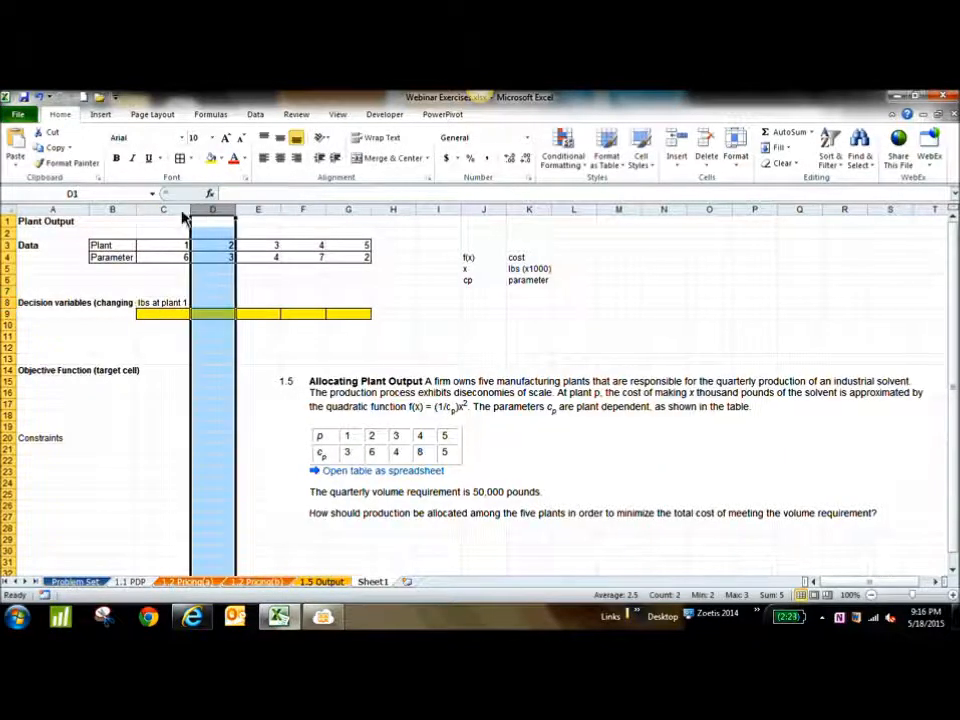
Fill the plant label from C8 across to G8 as a numbered series ending at plant 5
click(168, 306)
drag(191, 313, 374, 314)
click(450, 326)
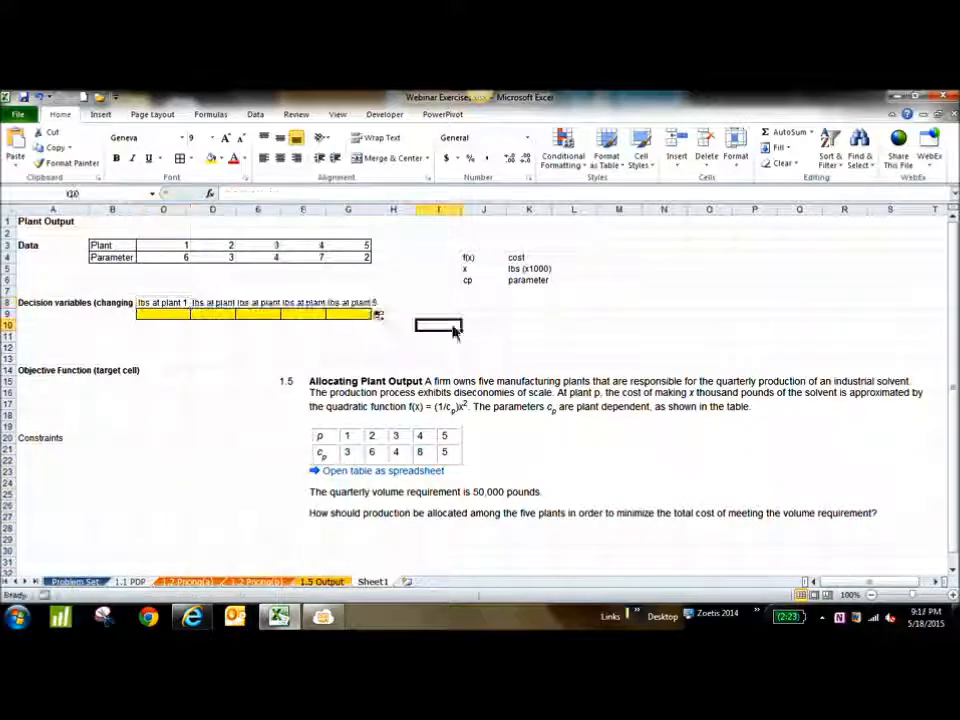
Clear the plant labels from C8:G8 and reposition the problem statement picture to start around column H, row 11
drag(368, 304, 337, 319)
key(Delete)
drag(410, 404, 521, 371)
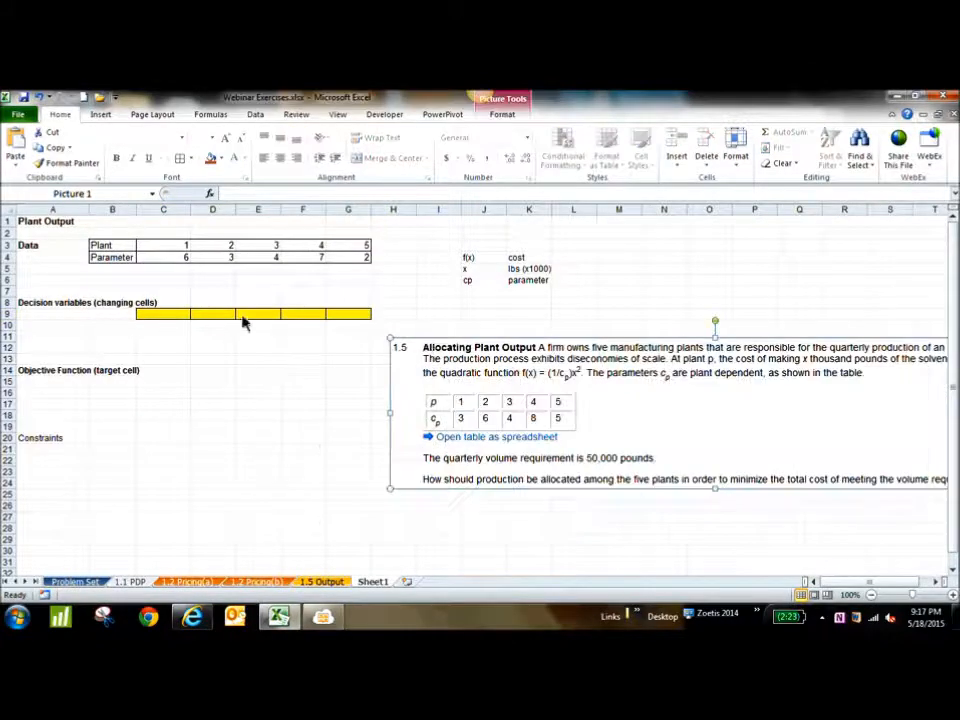
click(155, 318)
click(199, 317)
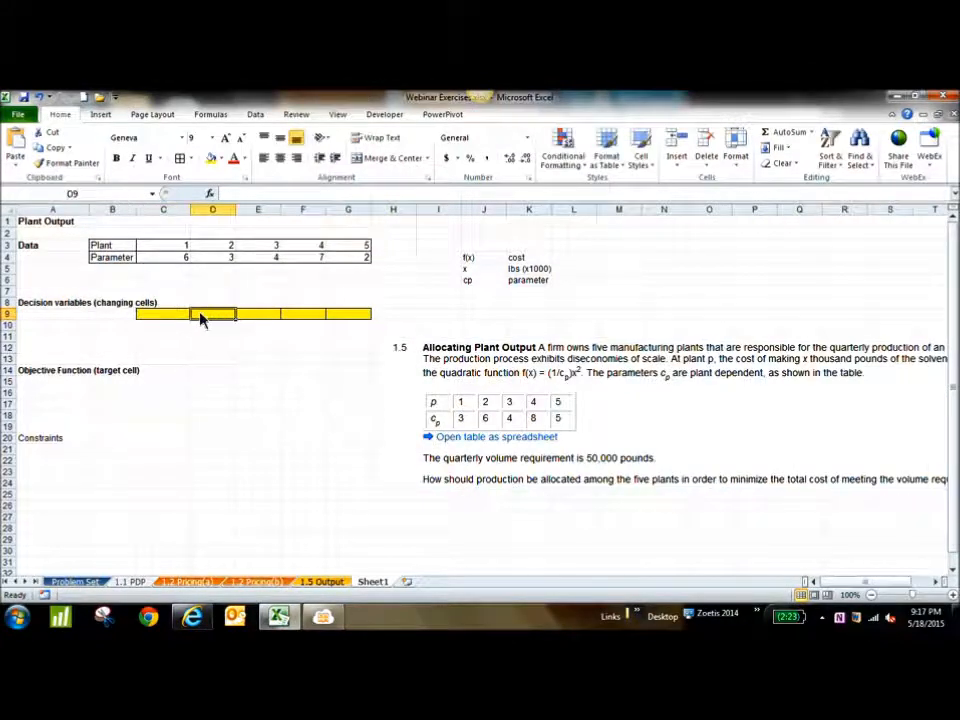
click(268, 322)
click(312, 322)
click(356, 320)
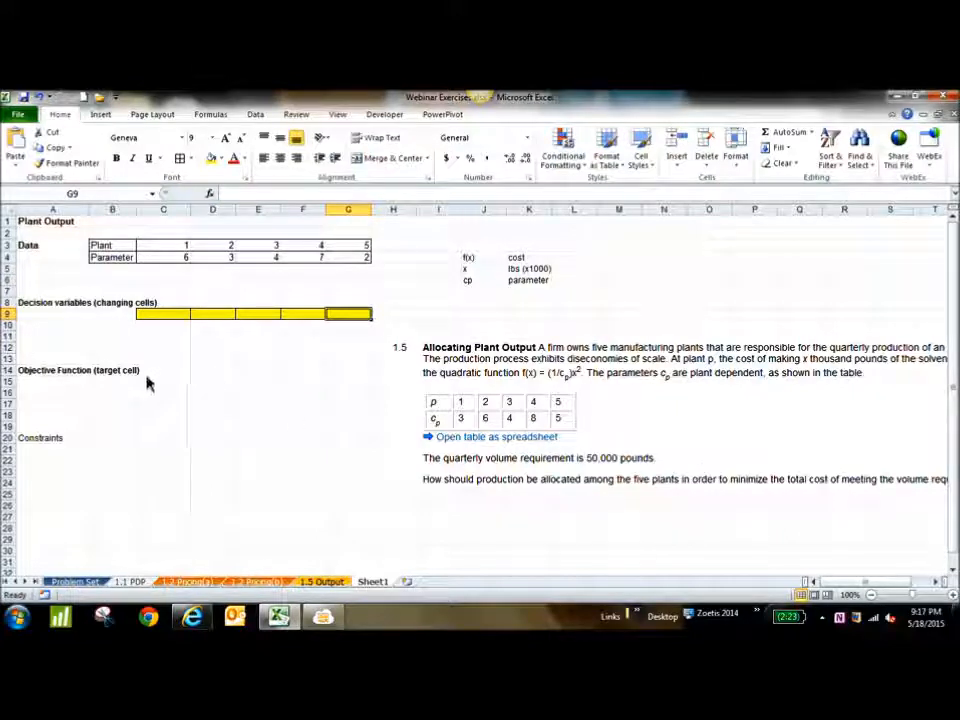
Label cell B15 "Cost" under the objective function heading and fill the target cell C15 with light green
click(107, 390)
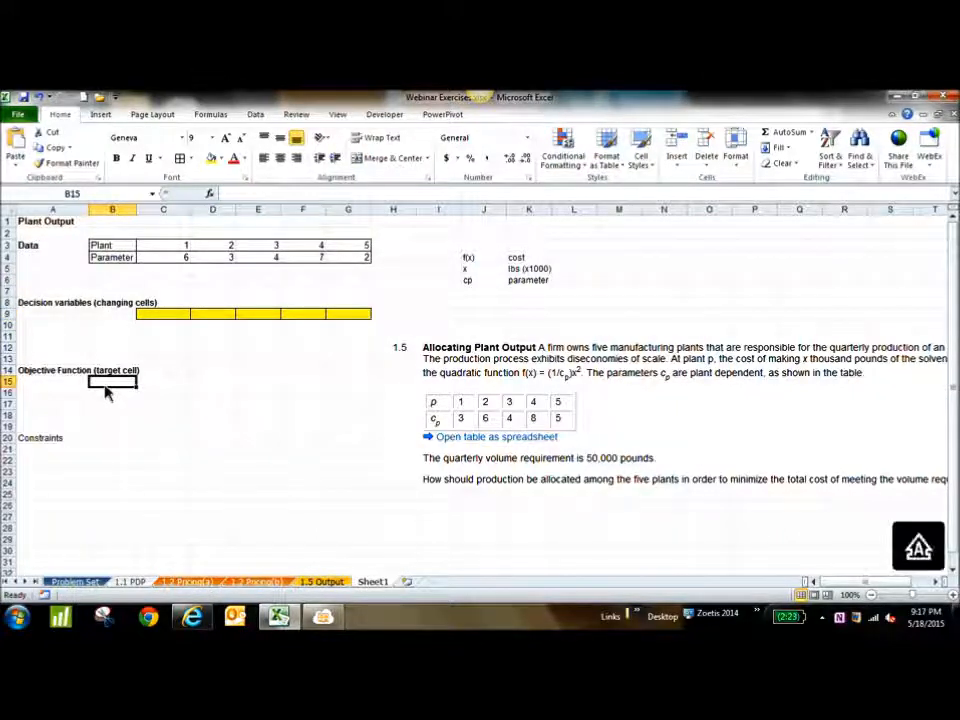
text(Cost)
key(Tab)
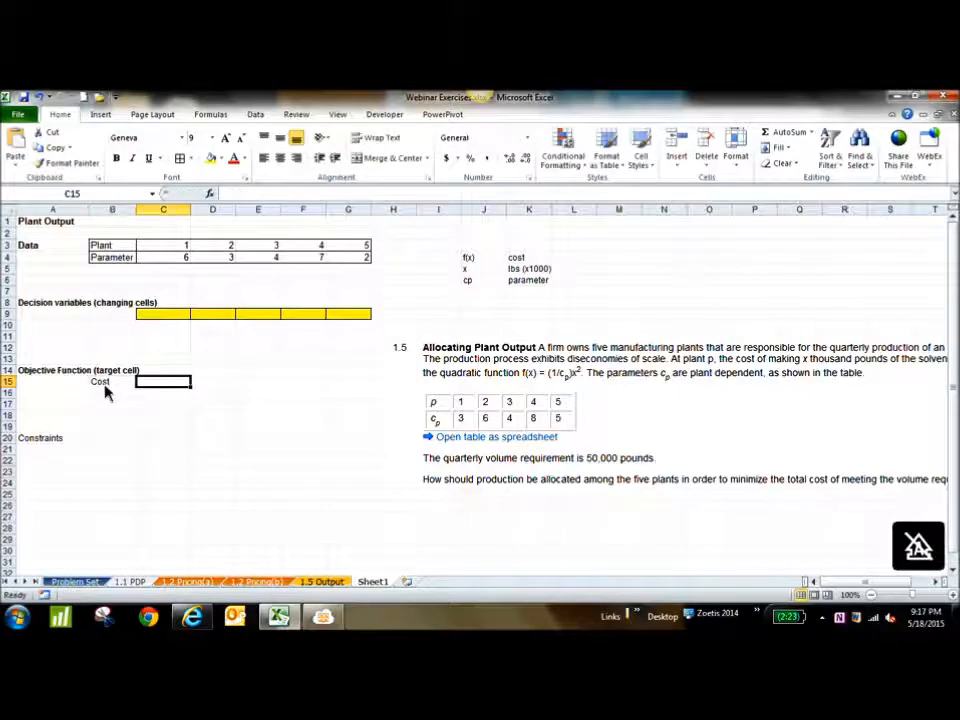
click(222, 159)
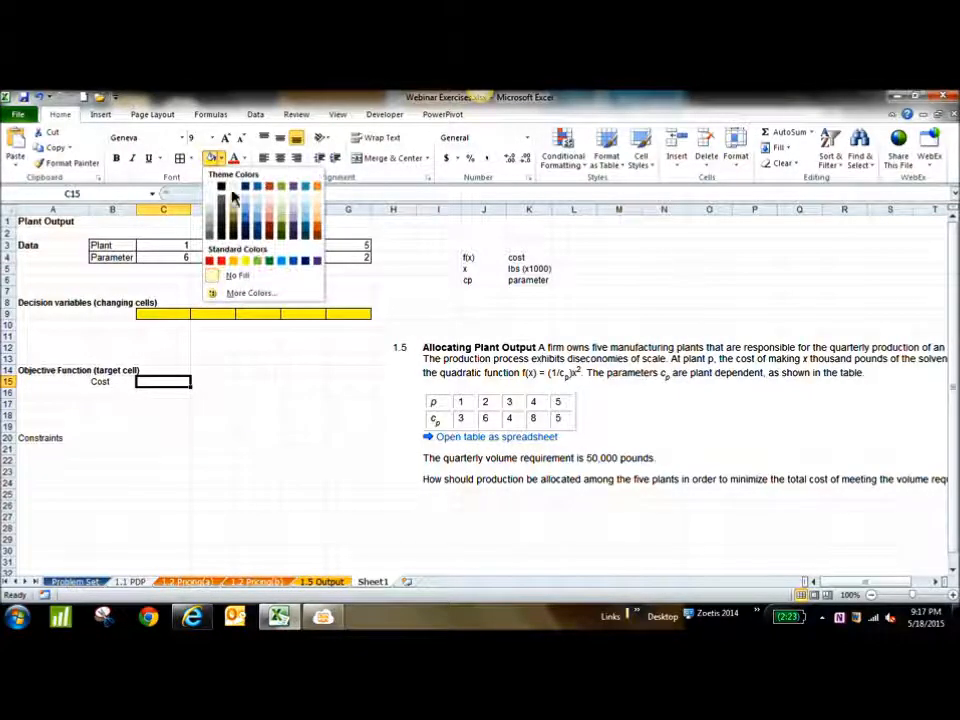
click(257, 261)
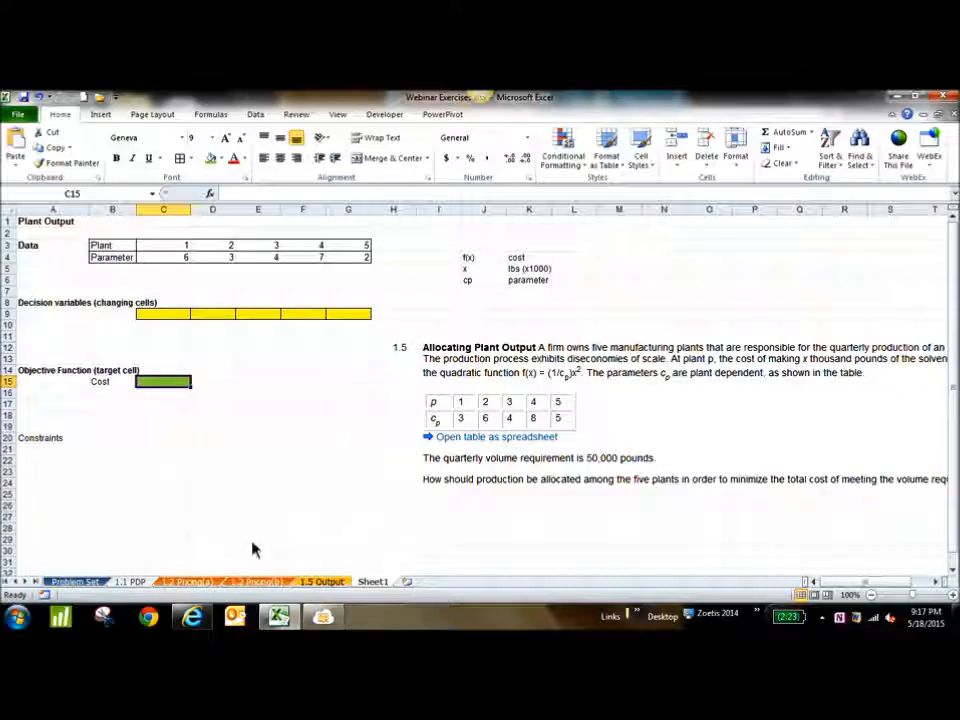
click(123, 388)
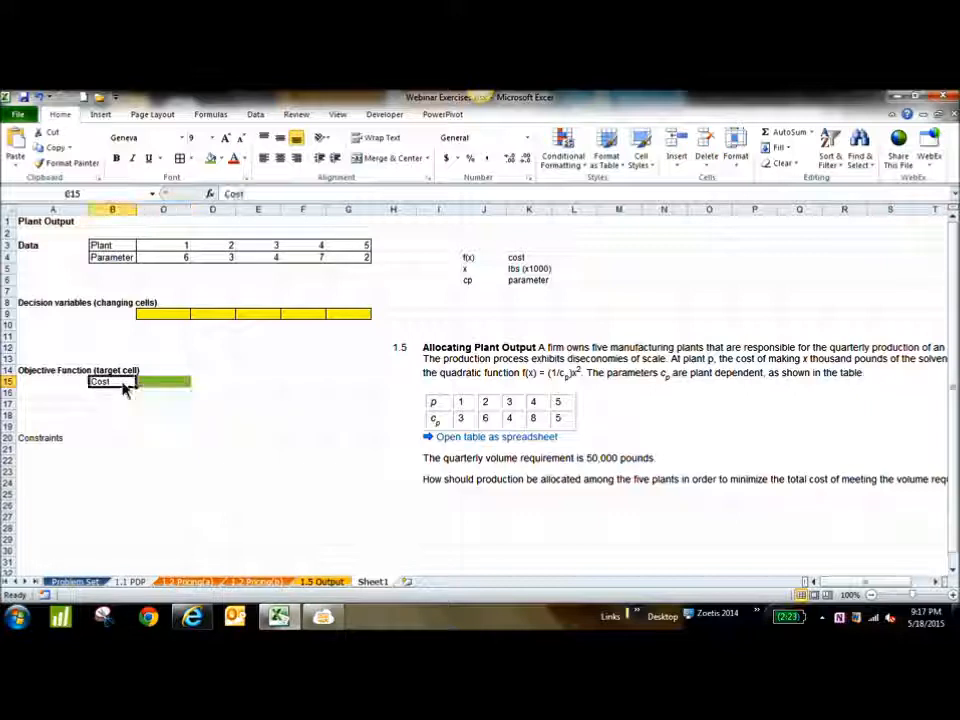
drag(156, 315, 333, 320)
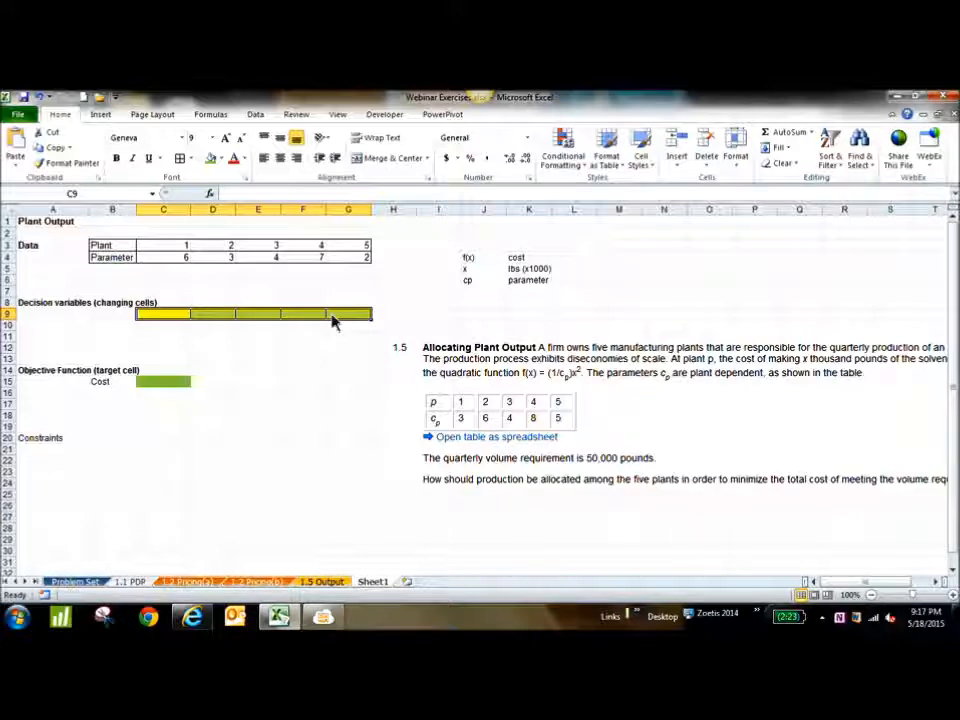
Make the Constraints heading in A20 bold and enter "LHS" in cell C21 below it
click(47, 443)
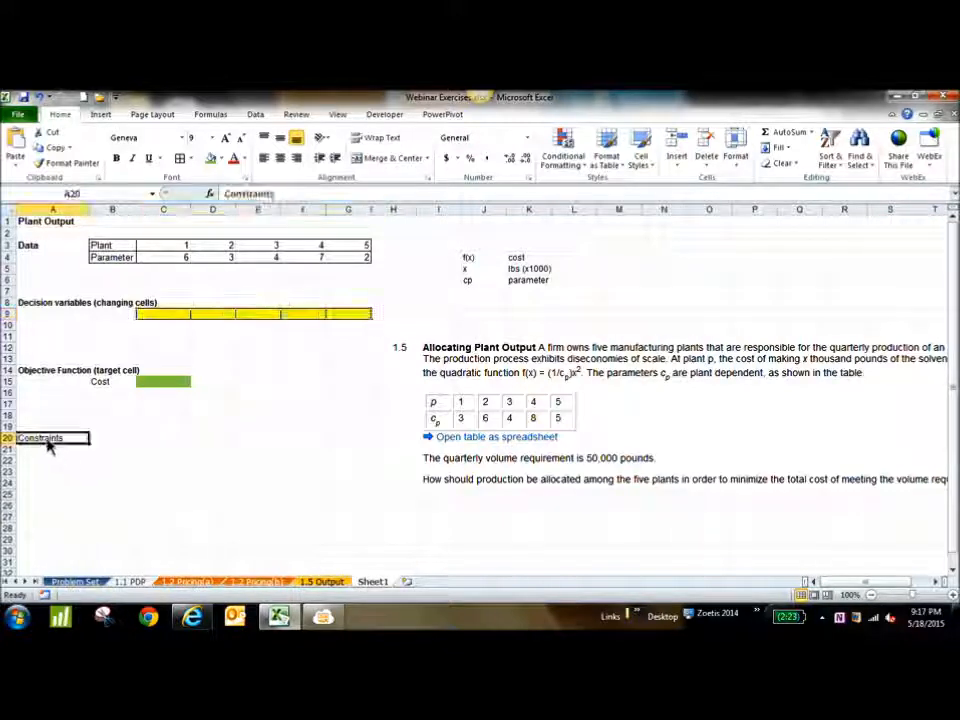
key(ctrl+b)
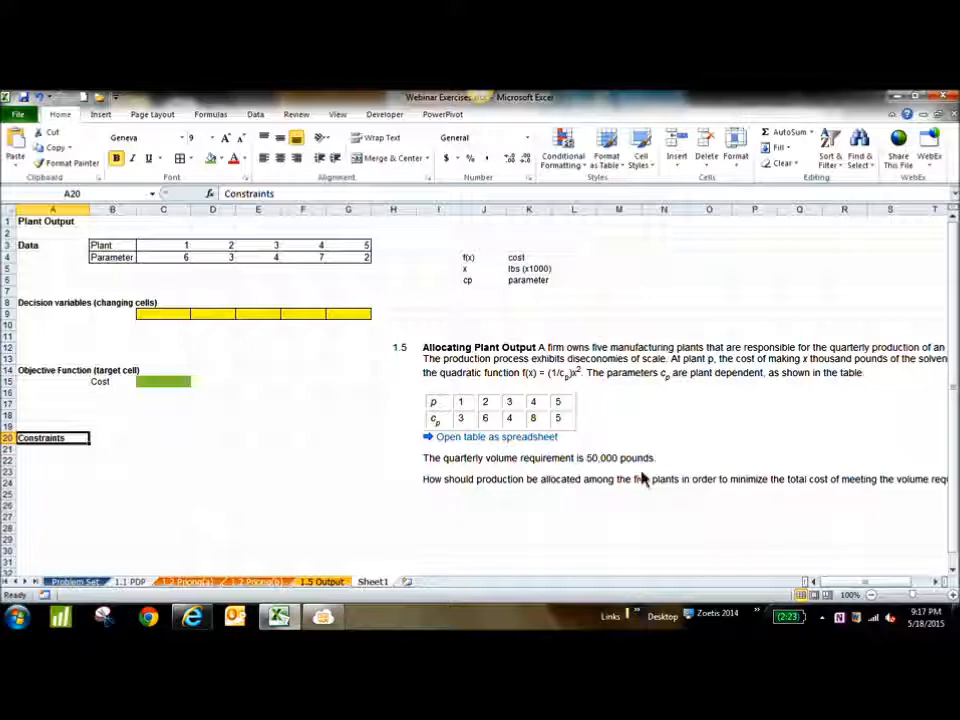
click(155, 455)
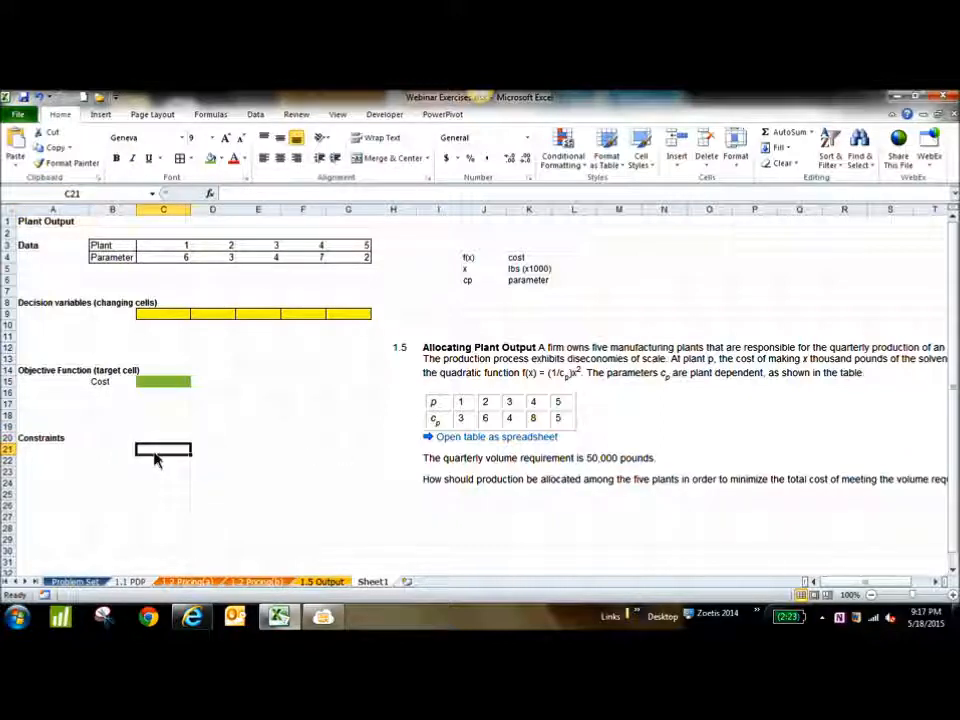
text(R)
key(BackSpace)
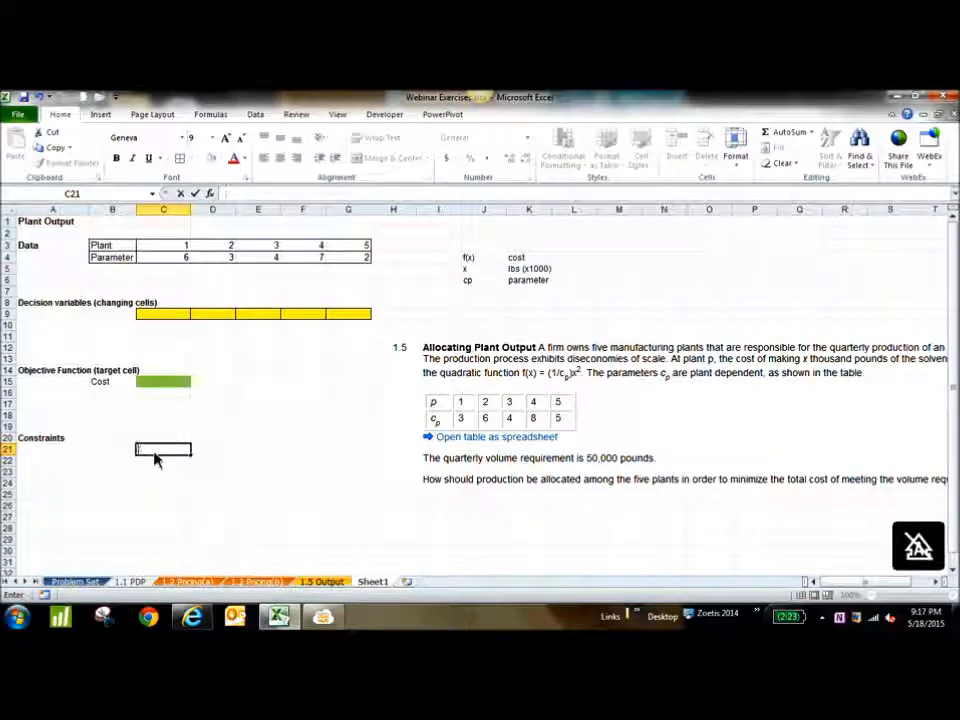
text(LHS)
key(Tab)
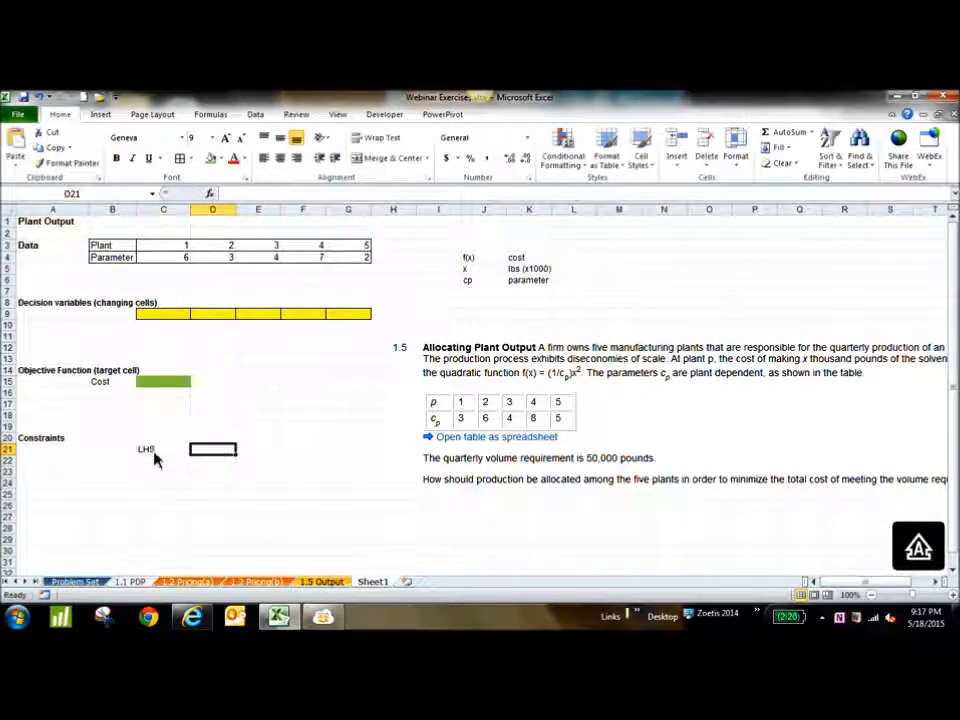
Enter an equals sign as text in cell D21 and center it
text(=)
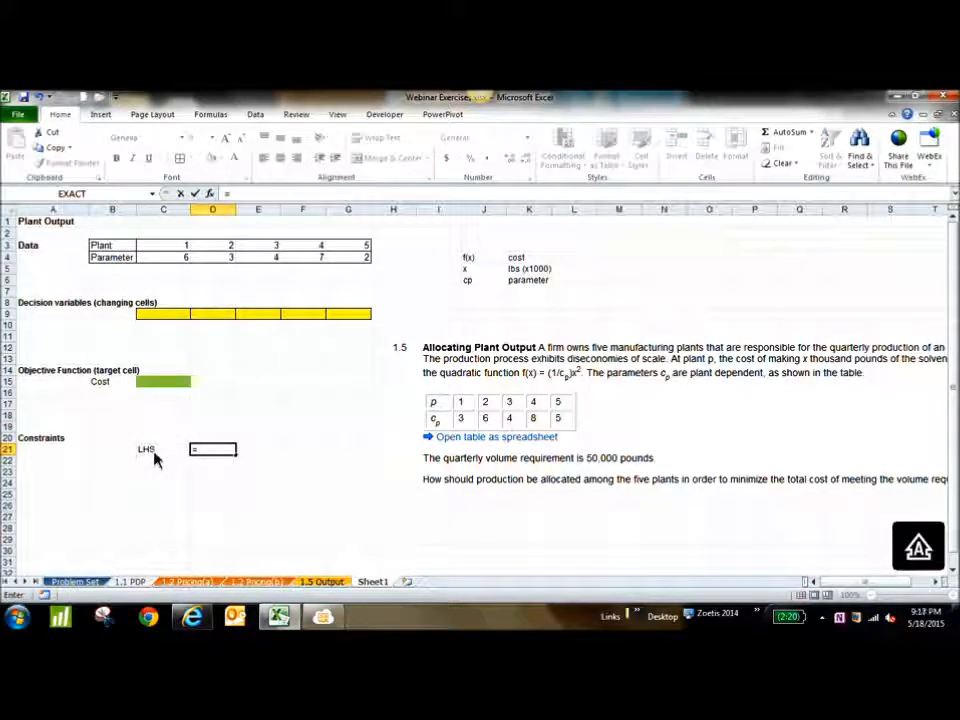
key(Tab)
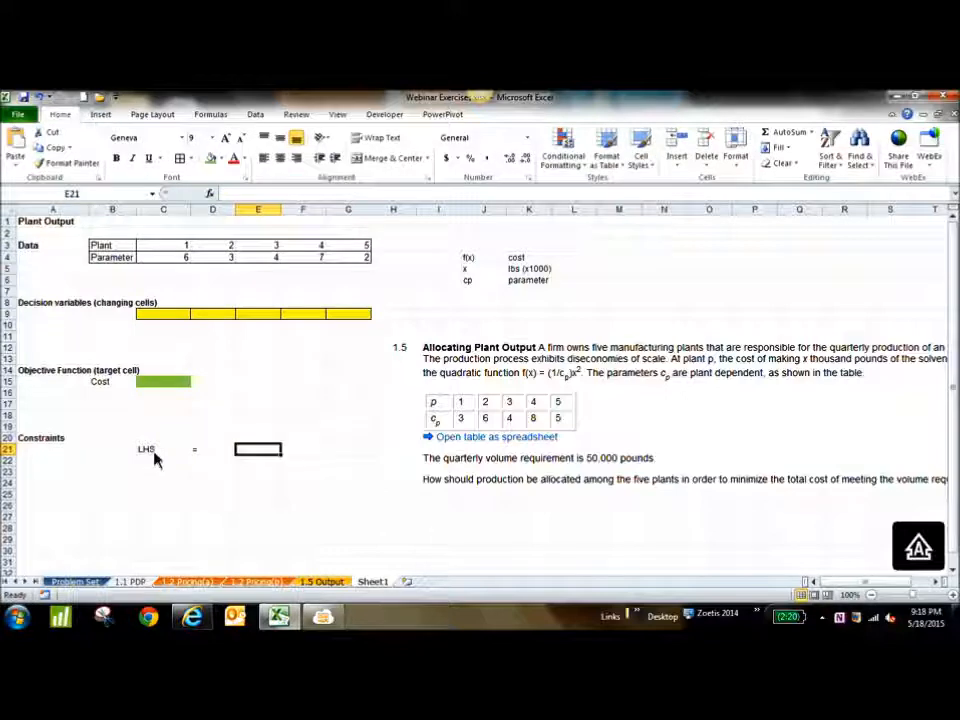
click(214, 452)
text(=)
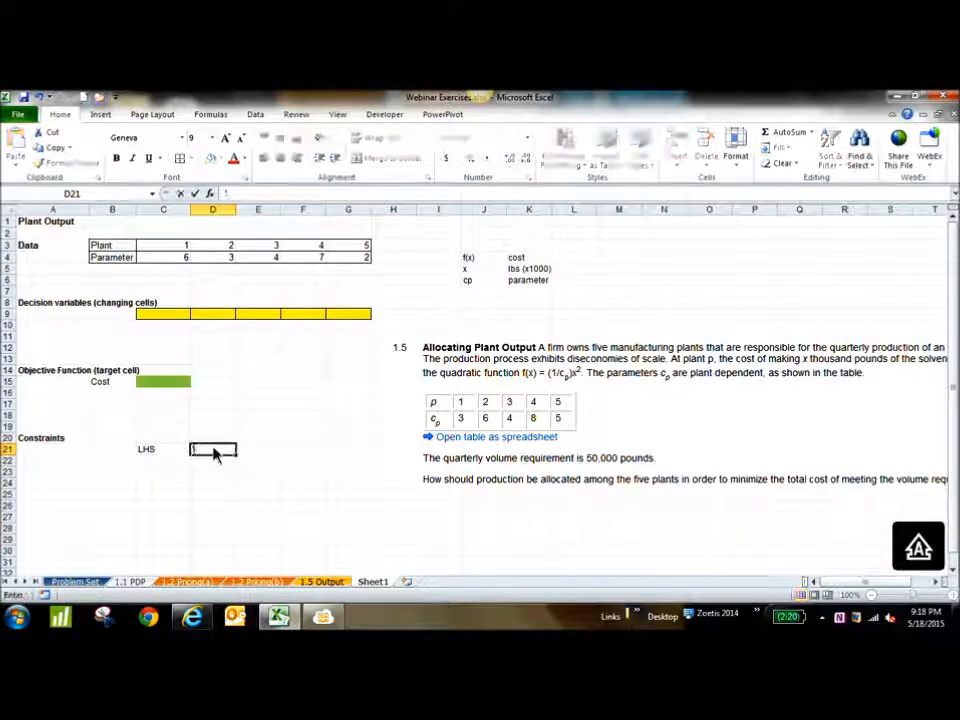
key(Tab)
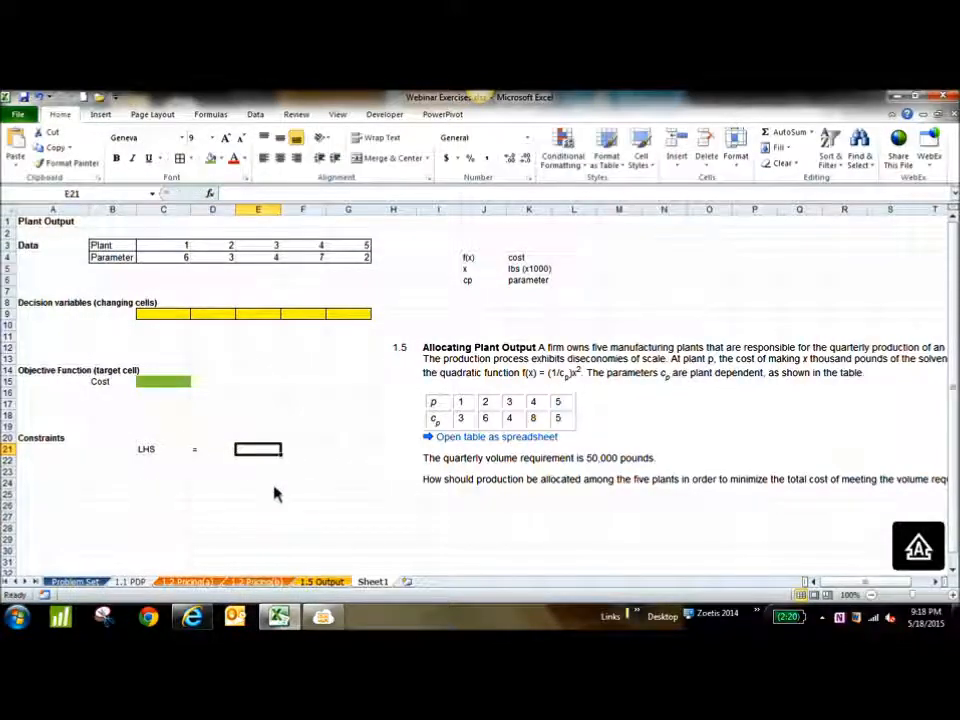
click(202, 456)
click(280, 157)
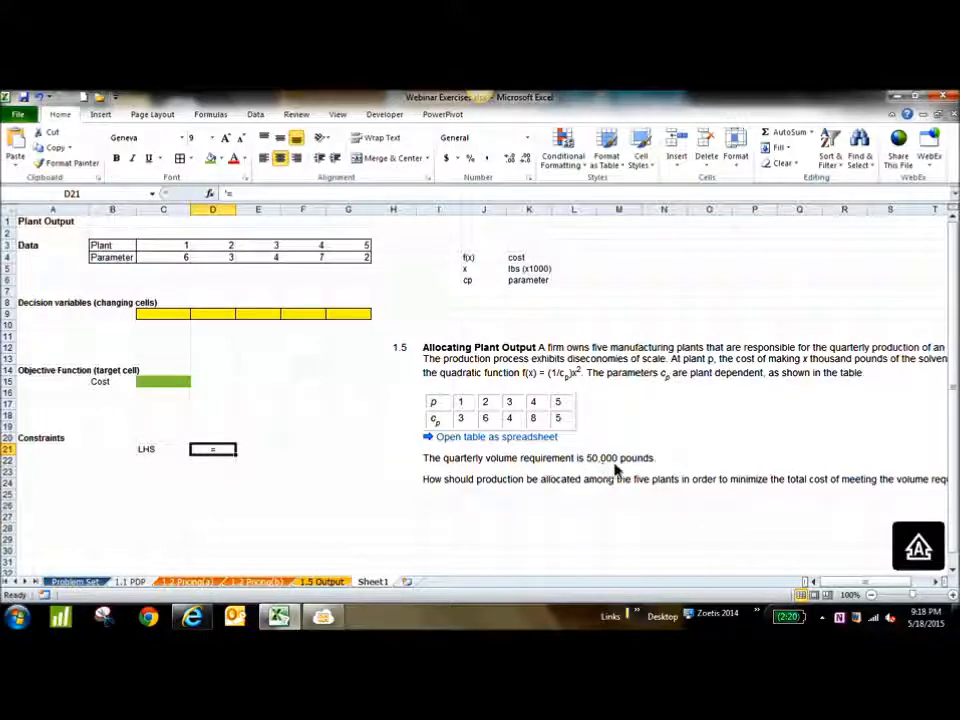
Enter the quarterly volume requirement 50000 in cell E21 as the other side of the constraint
click(268, 452)
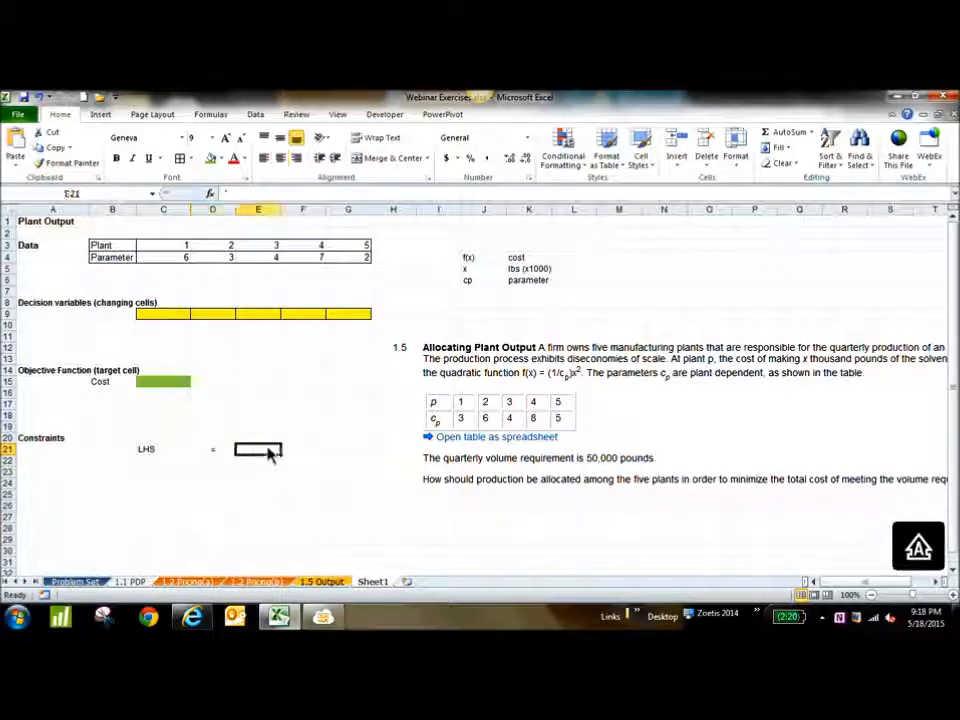
text(50)
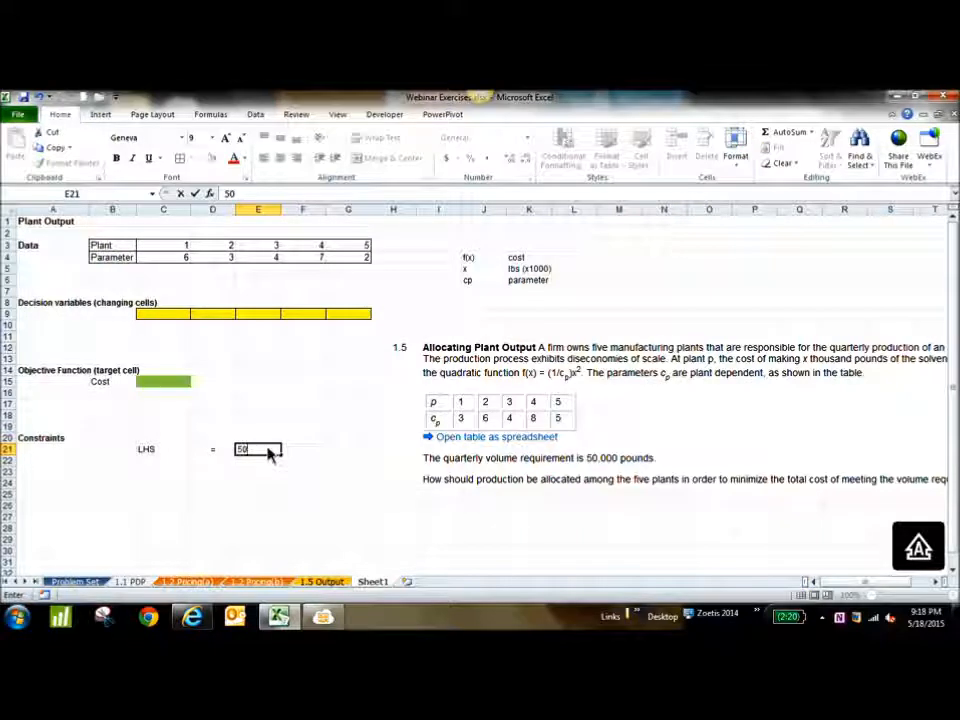
text(000)
key(Return)
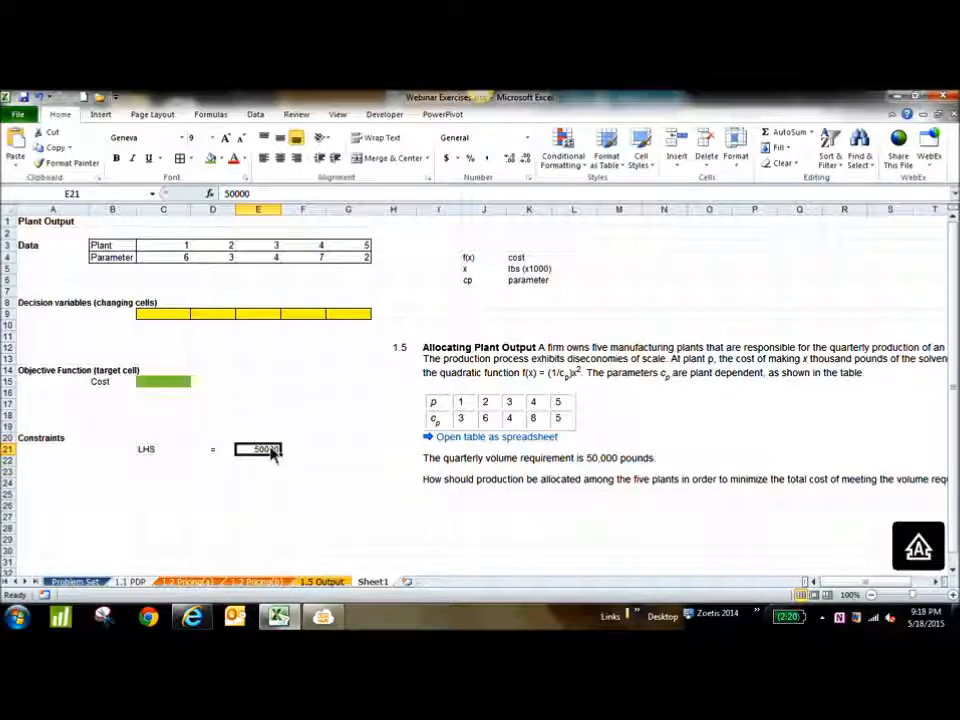
click(176, 453)
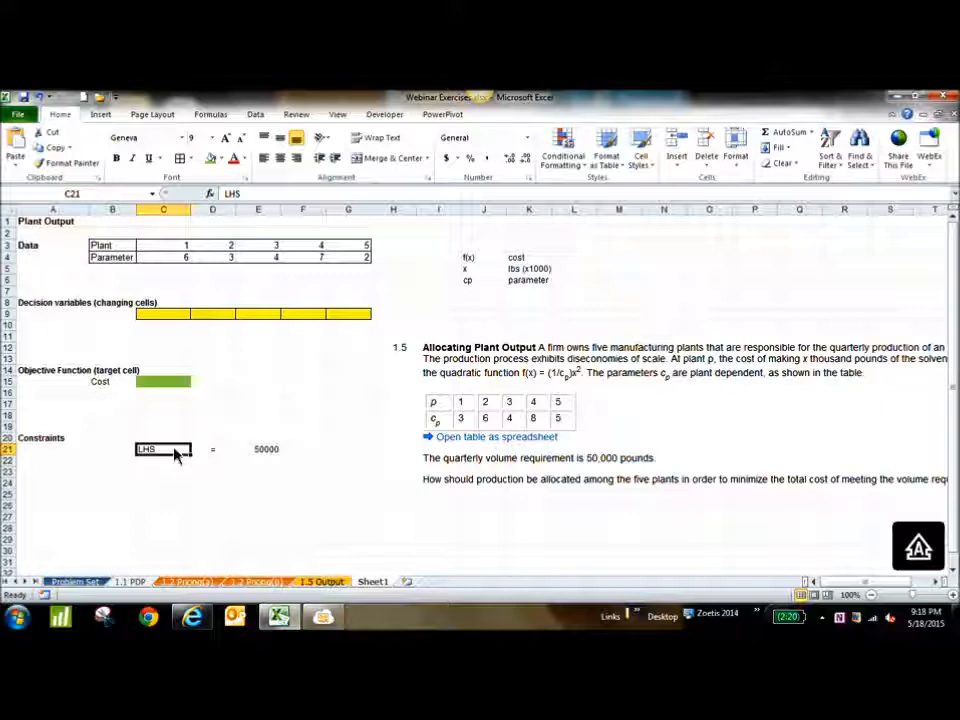
click(272, 451)
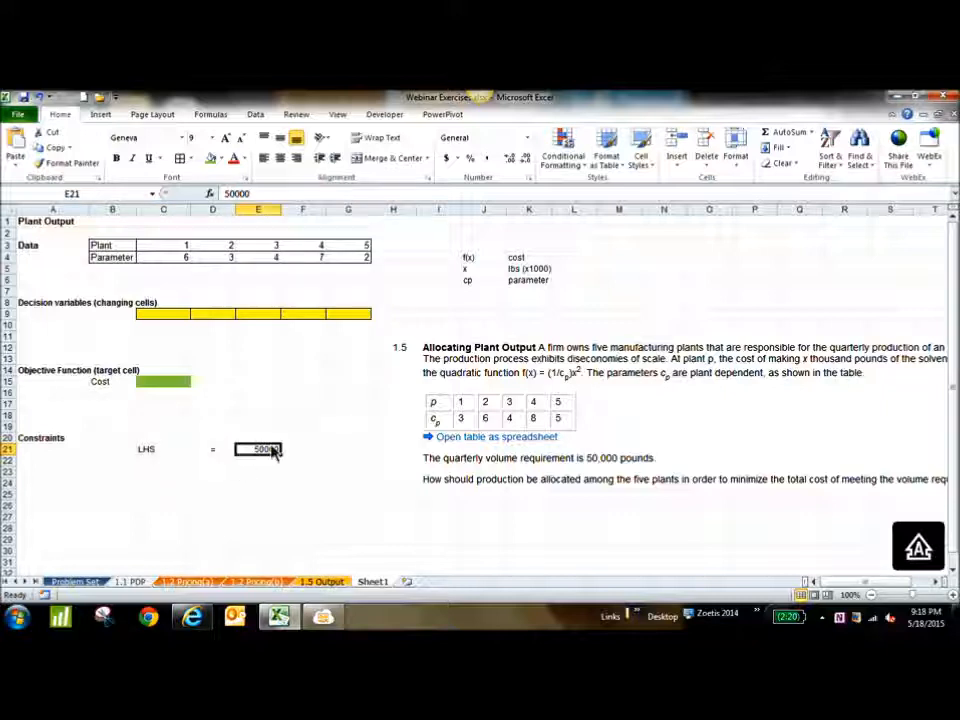
Enter the label "RHS" in E20 above the volume requirement and move the "LHS" label up to C20
click(163, 451)
click(250, 441)
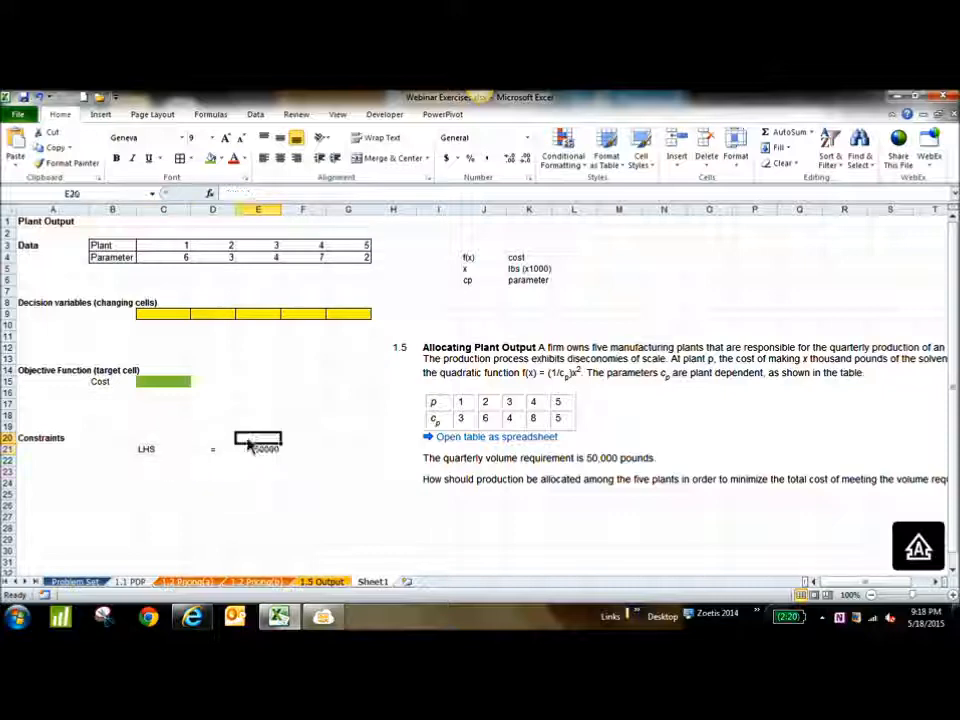
text(rhs)
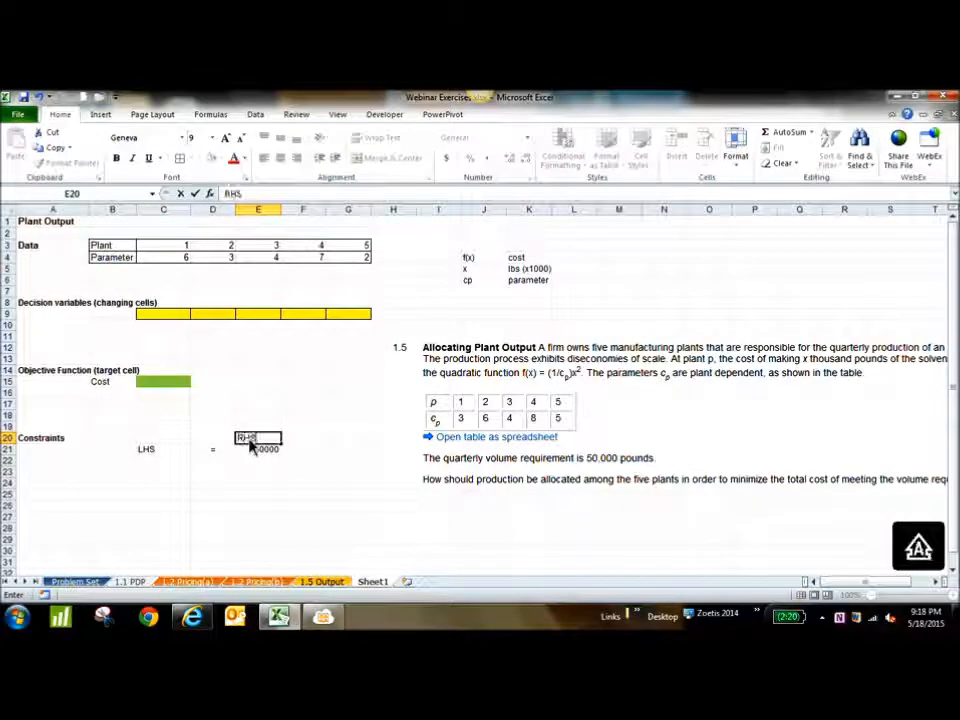
key(Return)
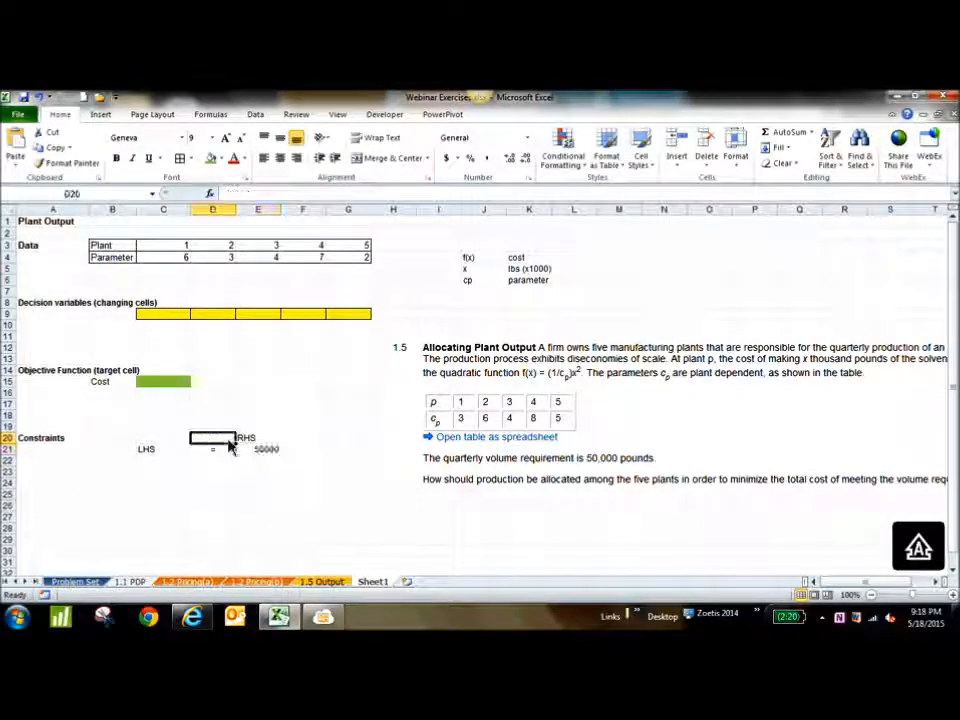
click(152, 441)
click(158, 454)
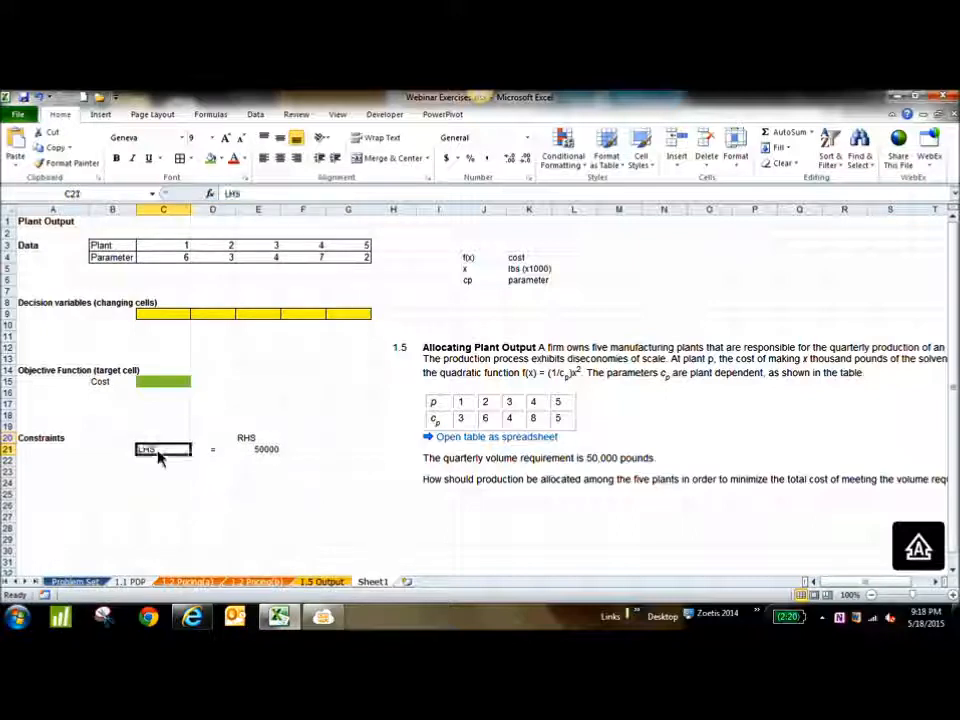
drag(158, 456, 166, 438)
Enter the left-hand side of the constraint in C21 as =SUM(C9:G9), totalling the decision variables
click(167, 455)
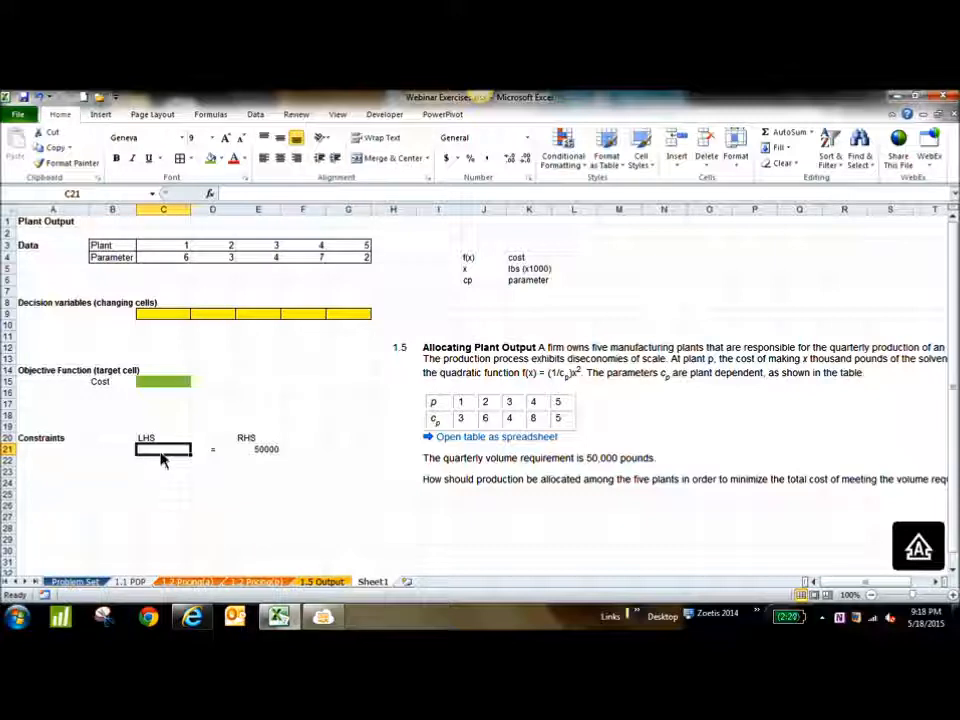
text(=)
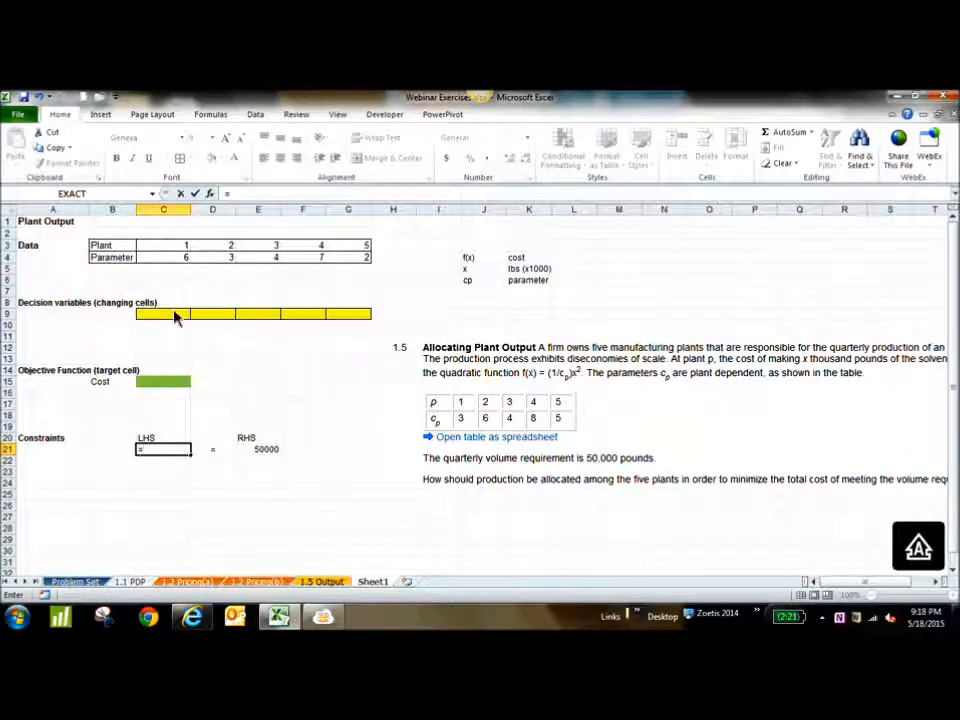
text(SUM()
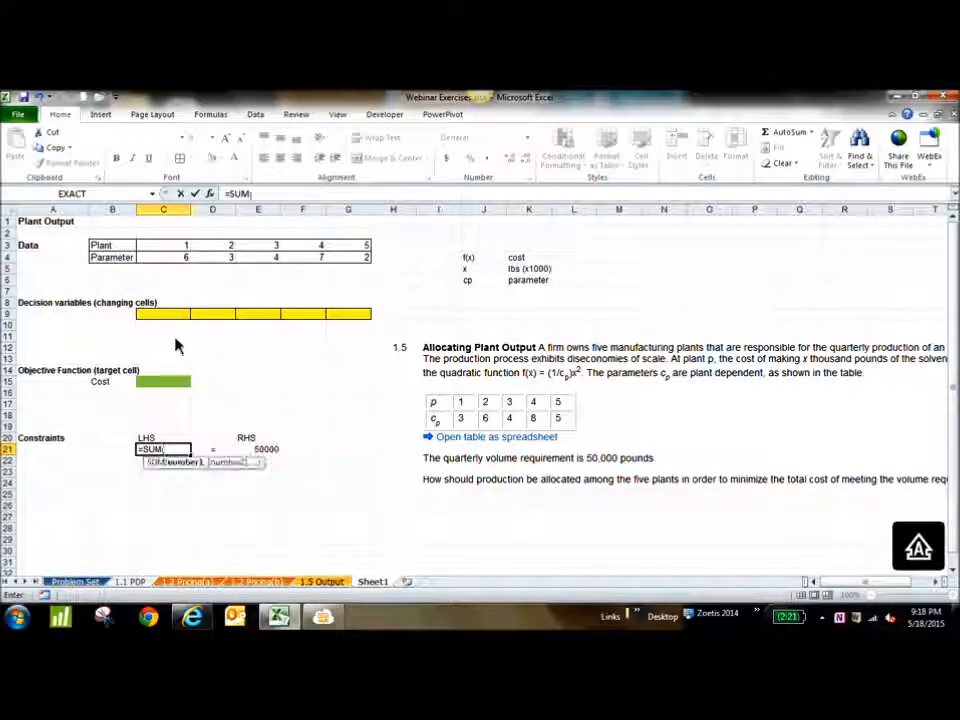
drag(165, 322, 343, 321)
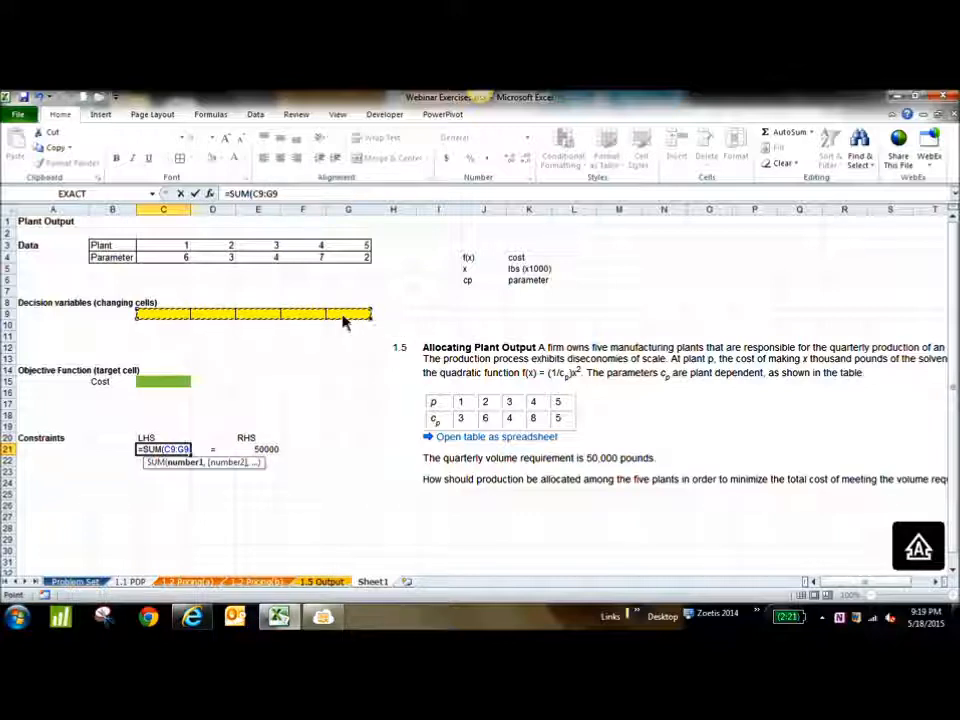
text())
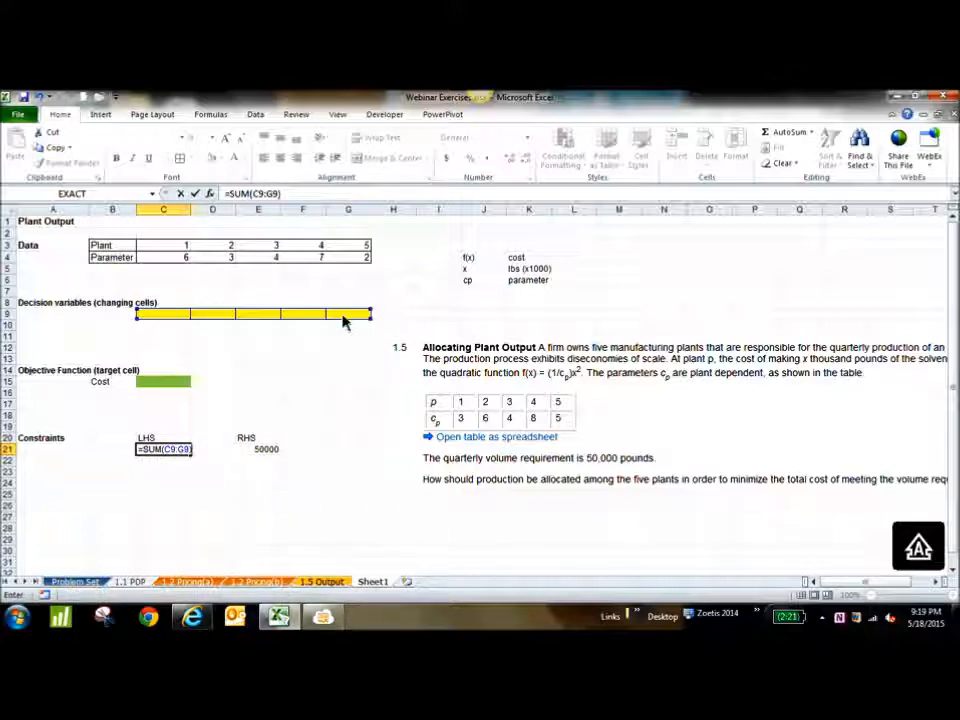
key(Return)
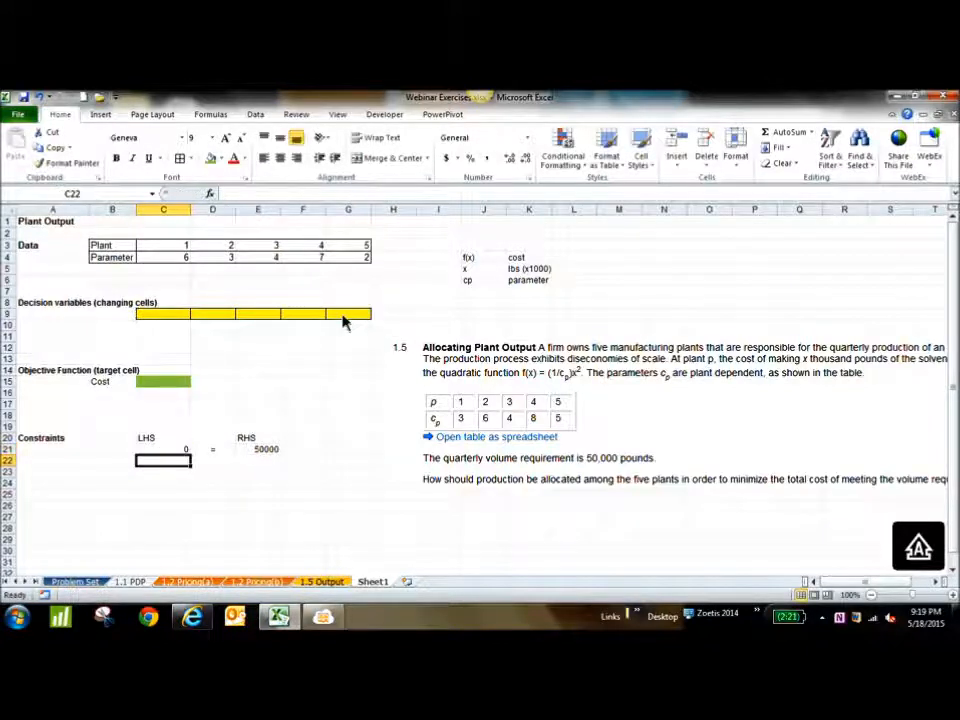
Review both sides of the constraint, the decision variable cells, the cost target cell and the f(x) definition in J4
click(268, 450)
click(175, 453)
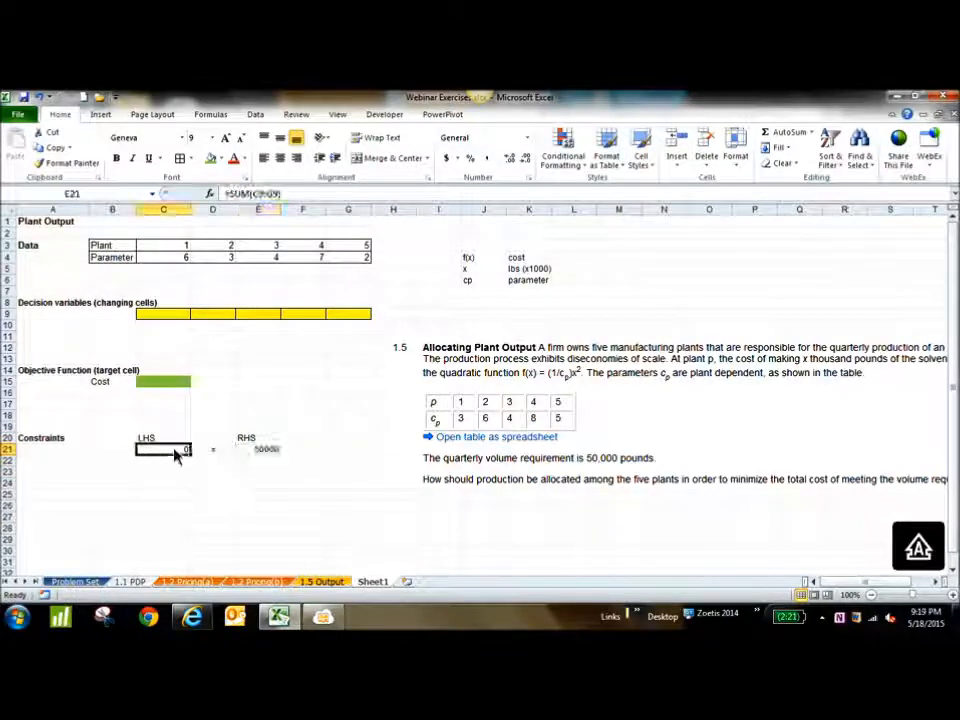
drag(45, 440, 300, 454)
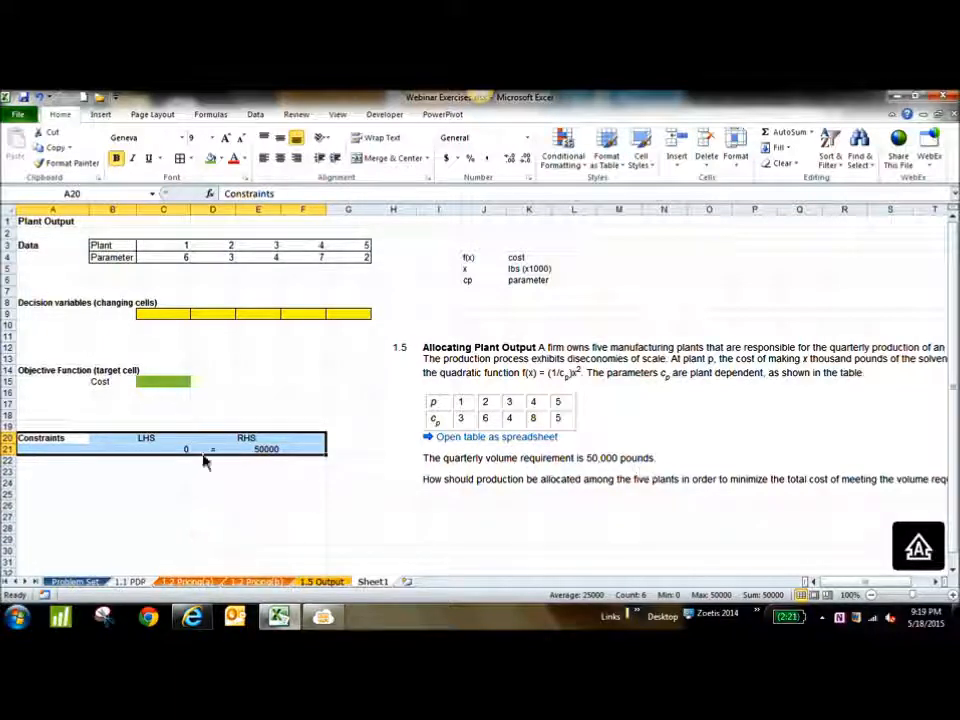
drag(157, 318, 343, 321)
click(168, 452)
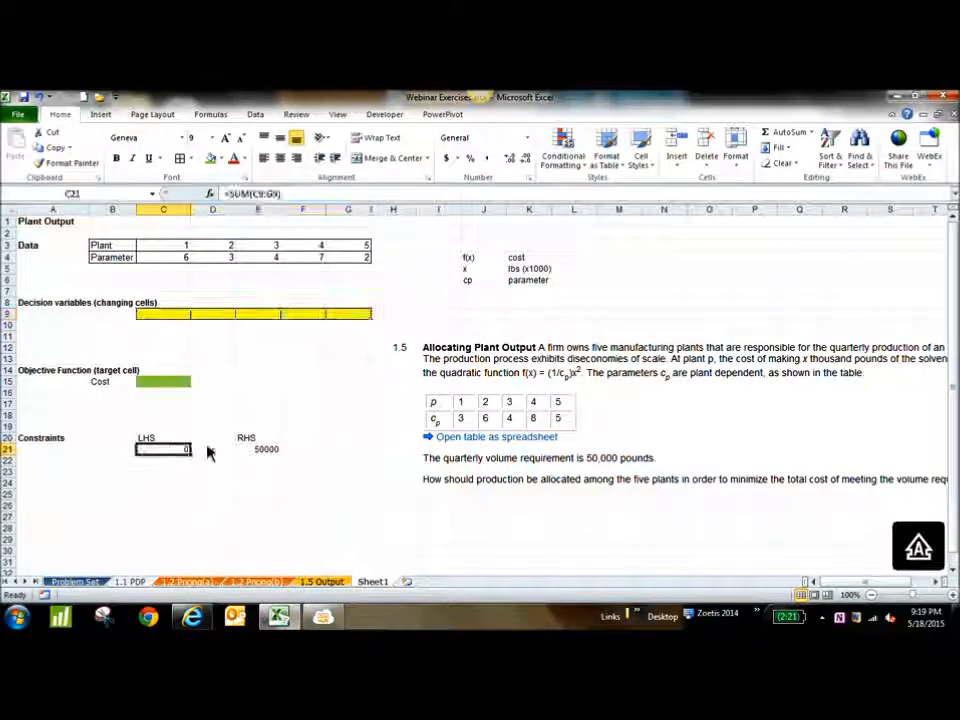
click(225, 452)
click(265, 452)
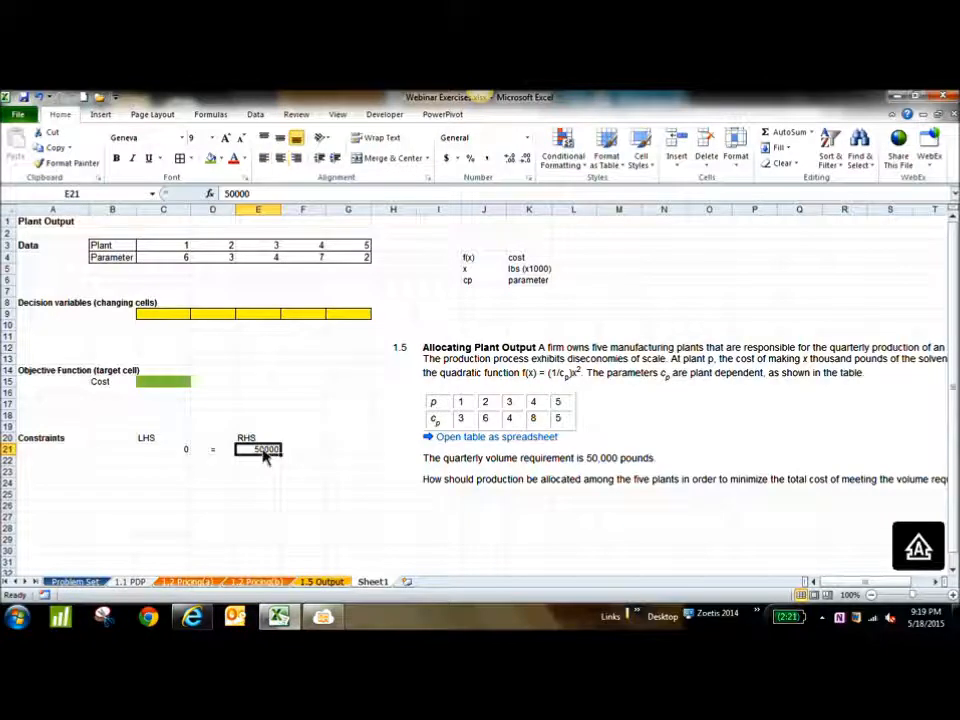
click(176, 389)
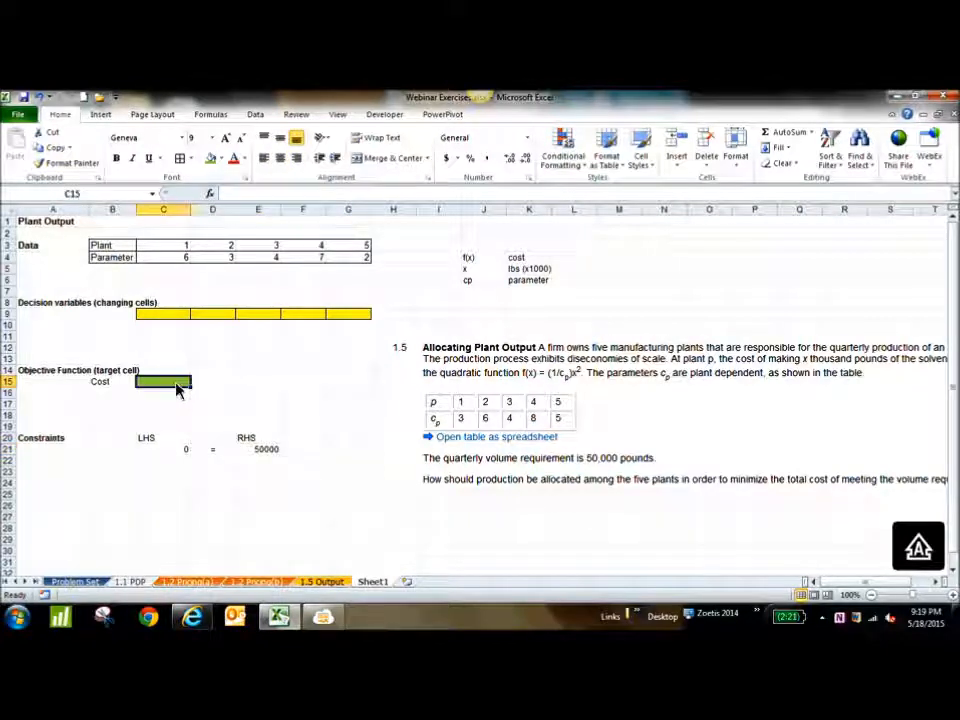
drag(468, 259, 488, 266)
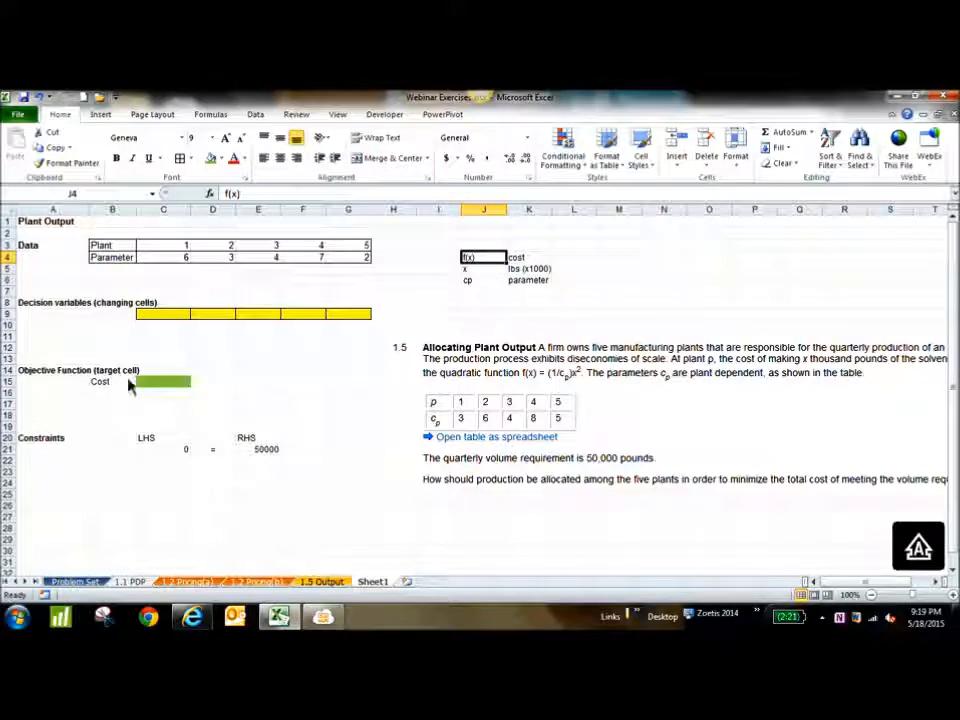
Move the "Cost" label and its green target cell from B15:C15 down to B17:C17
drag(109, 388, 163, 392)
key(ctrl+c)
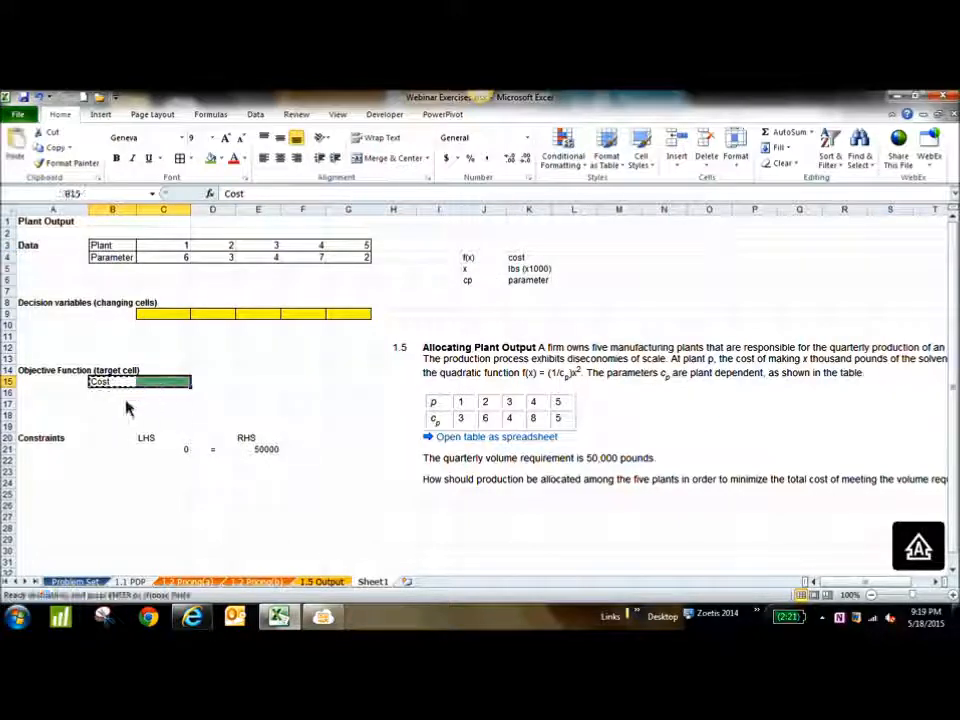
click(112, 404)
key(Return)
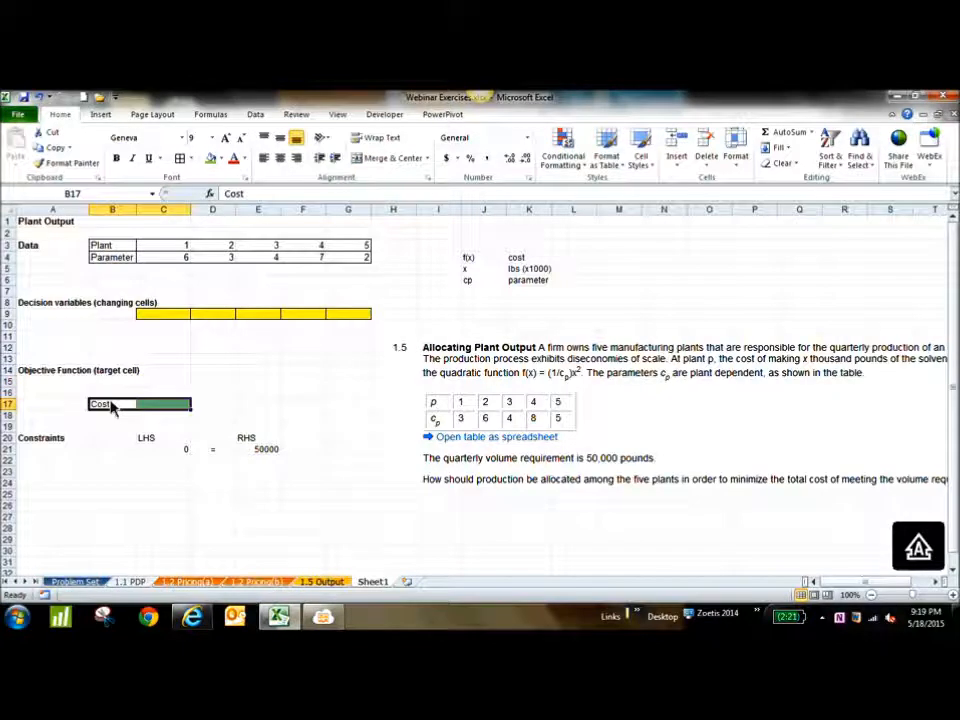
Label the vacated cell B15 "Calculation" for the row of plant cost formulas
click(122, 386)
text(Colculation)
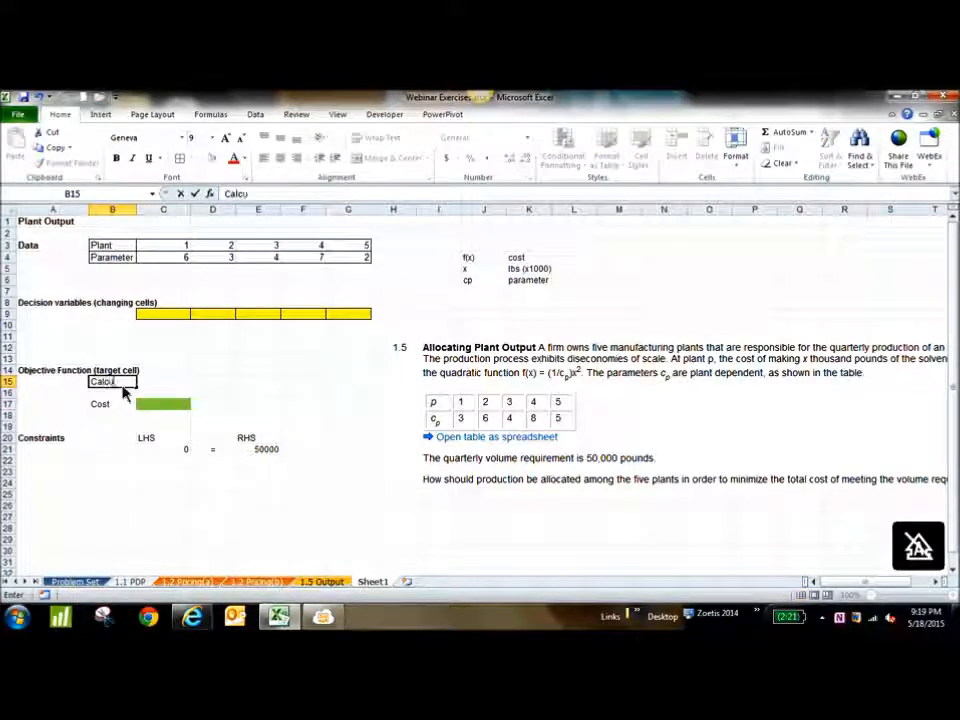
key(Tab)
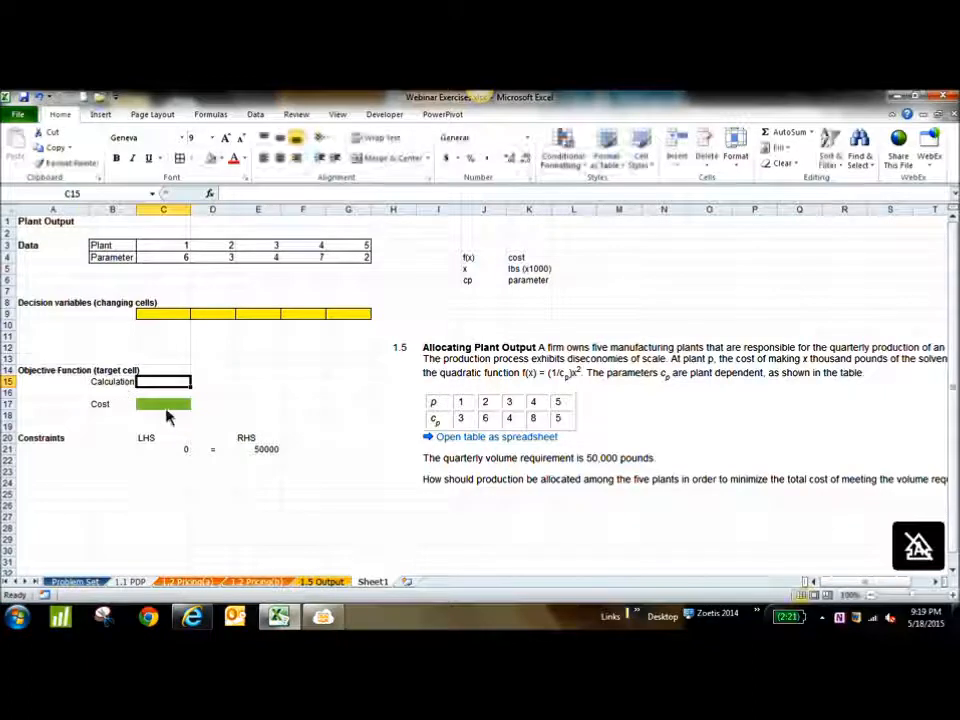
click(167, 408)
click(179, 389)
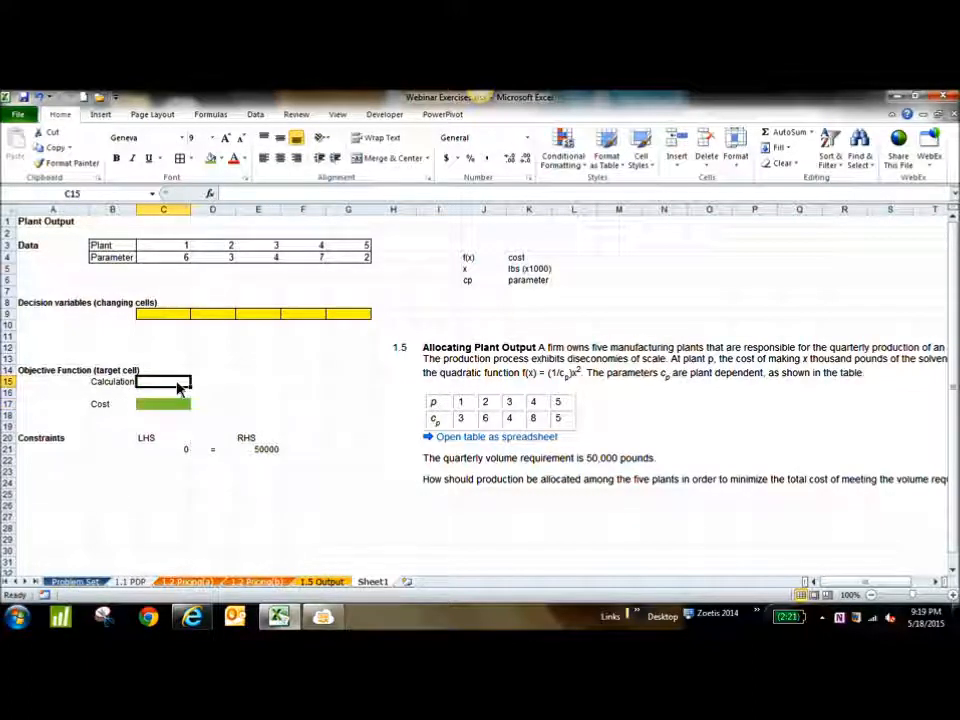
Enter "Cost at plant 1" in C14, fill the series across to G14, and autofit the widths of columns C to G
click(172, 374)
text(Cost at plant 1)
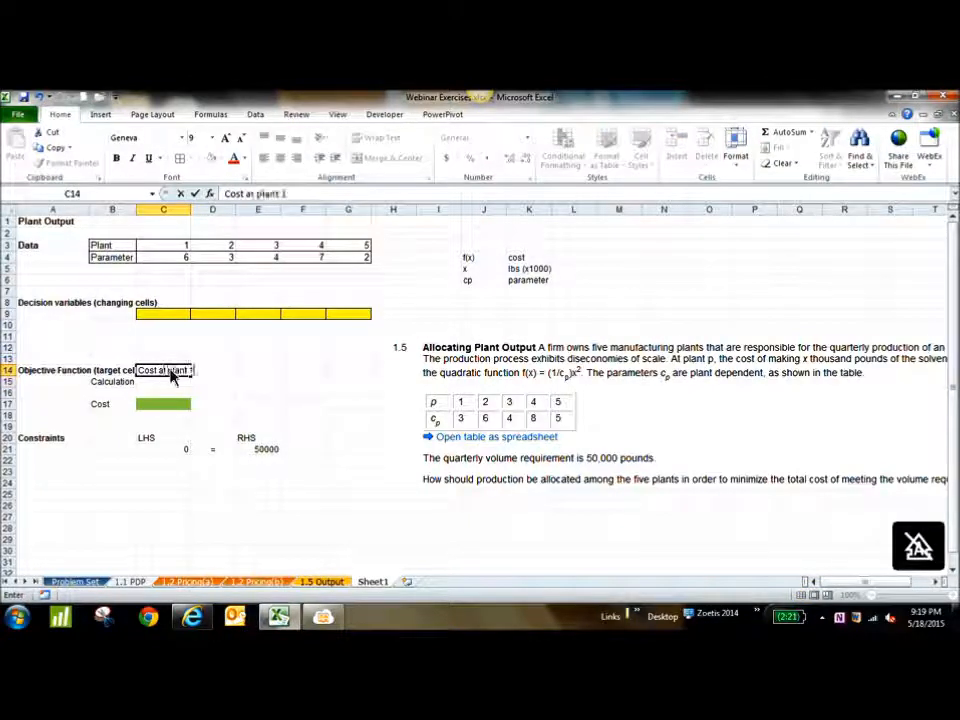
click(258, 372)
click(148, 372)
drag(191, 378, 371, 373)
click(231, 374)
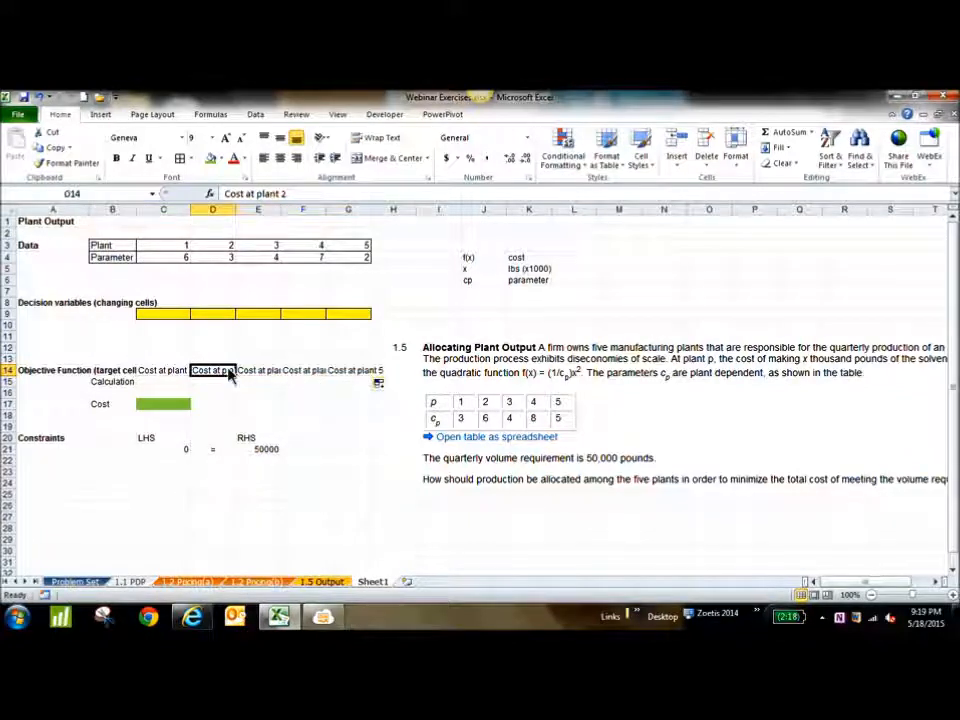
drag(182, 209, 371, 204)
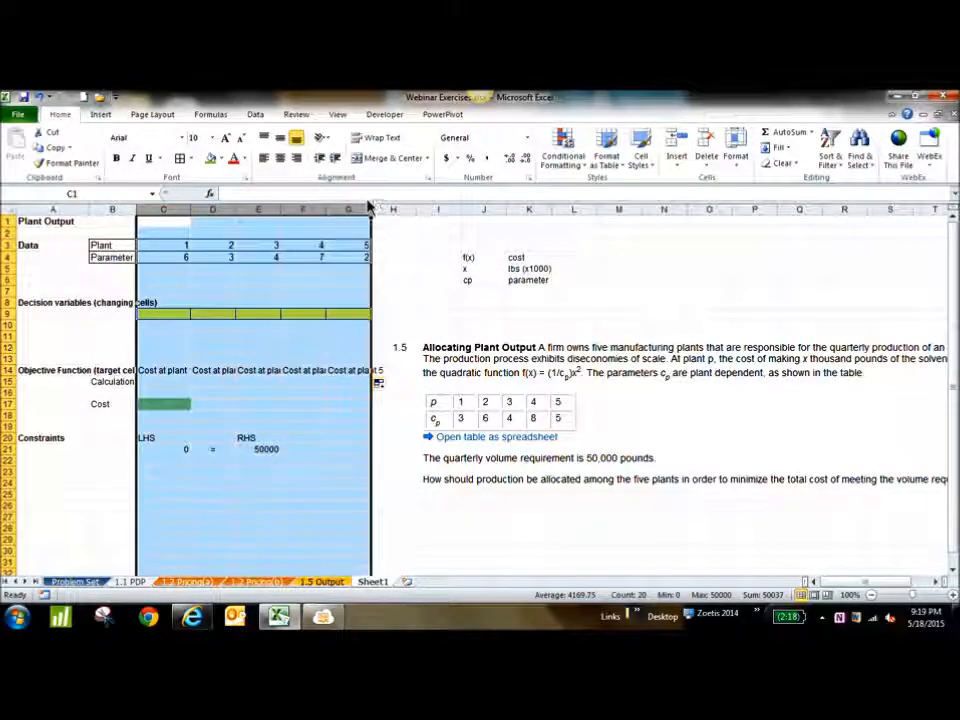
double_click(371, 205)
Enter the plant 1 cost formula =(1/C4)*C9^2 in cell C15 of the Calculation row
click(169, 382)
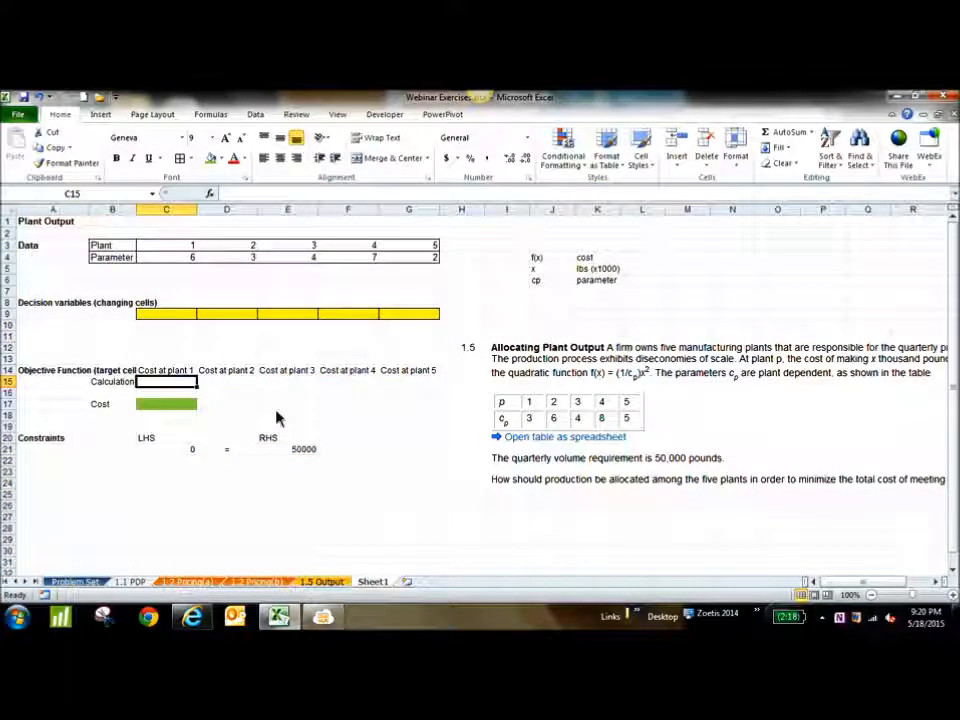
text(=)
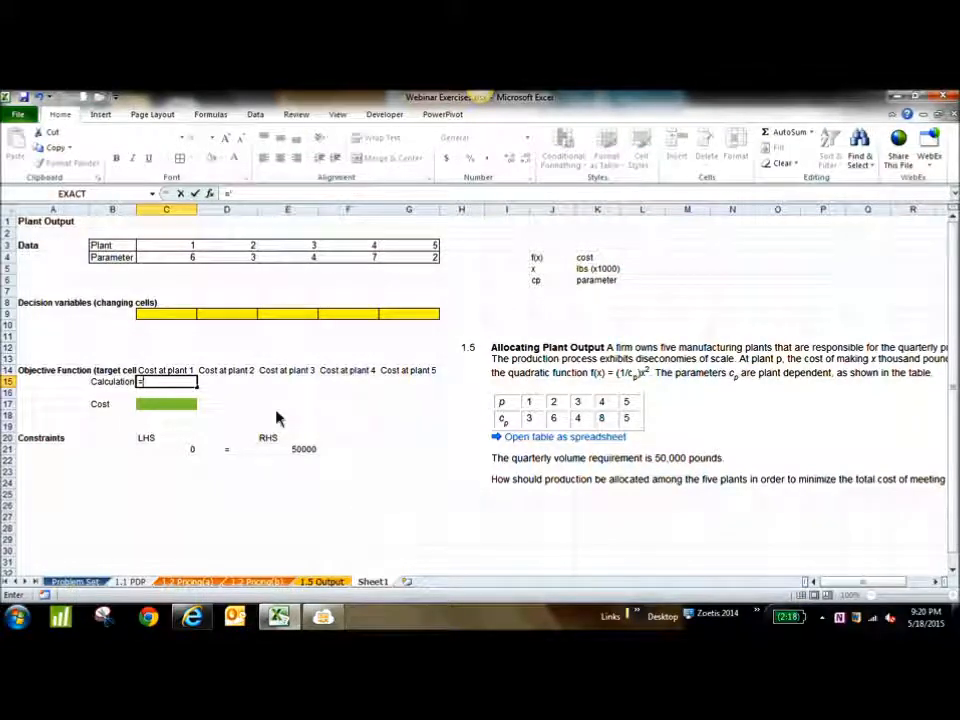
text(1/)
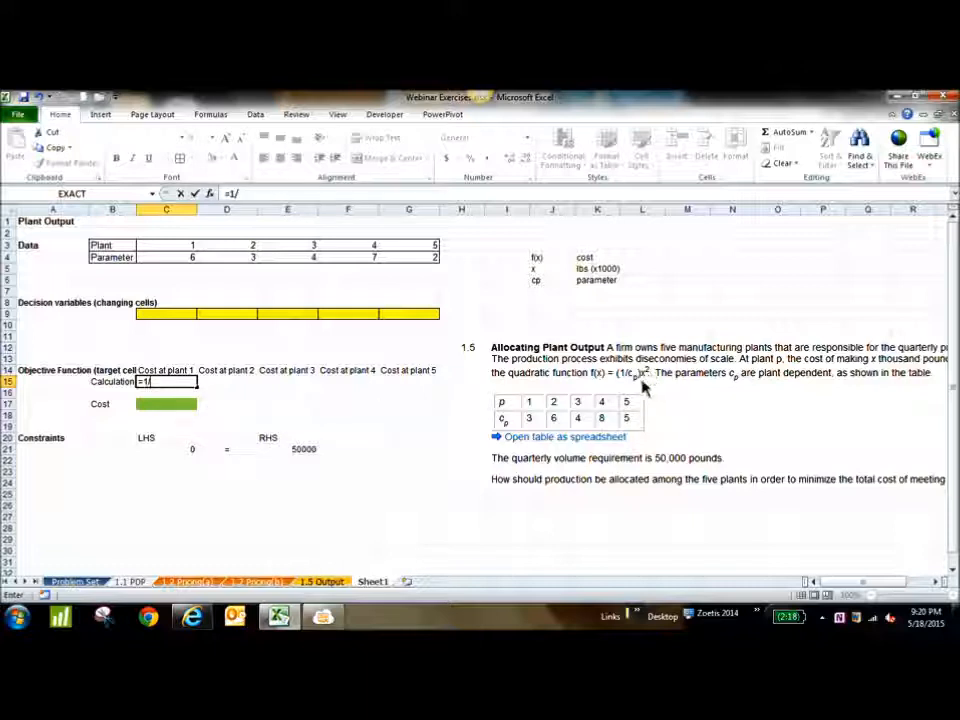
click(187, 262)
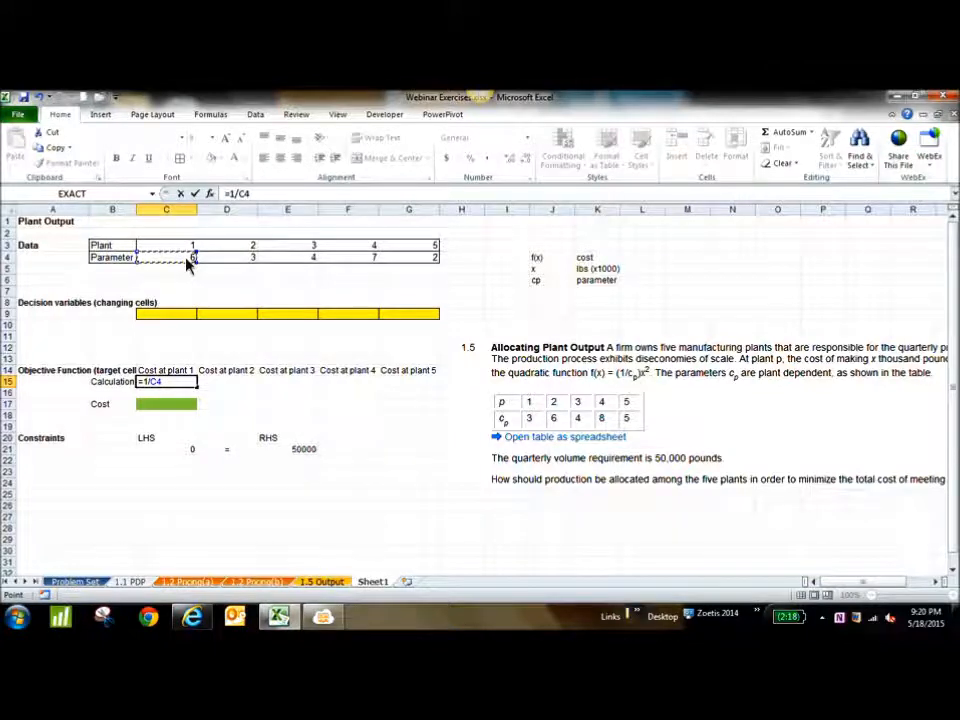
text())
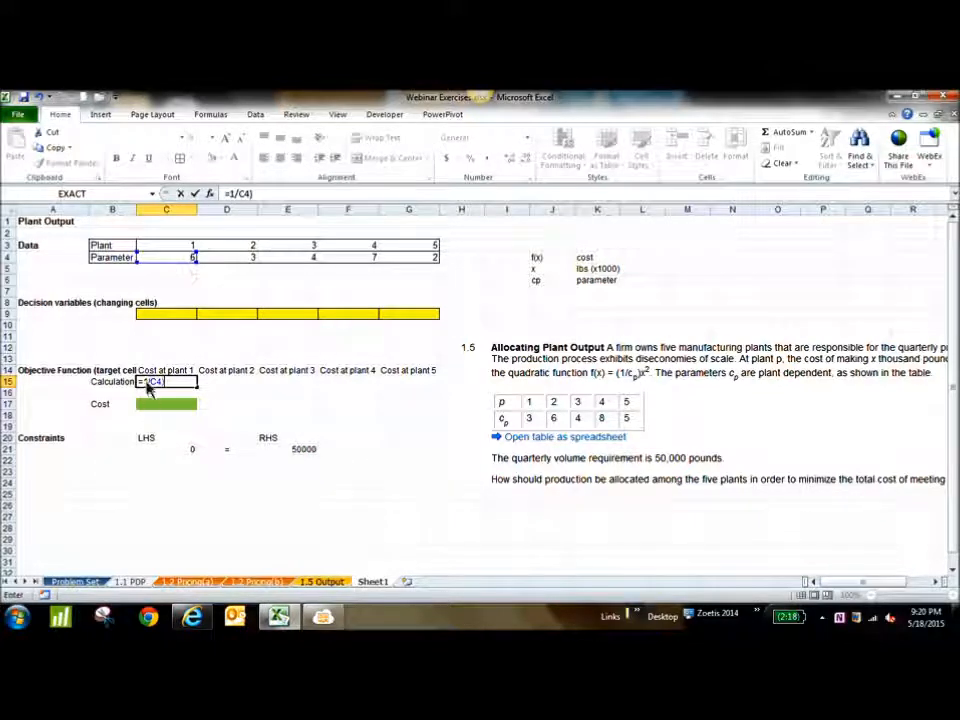
click(143, 382)
text(()
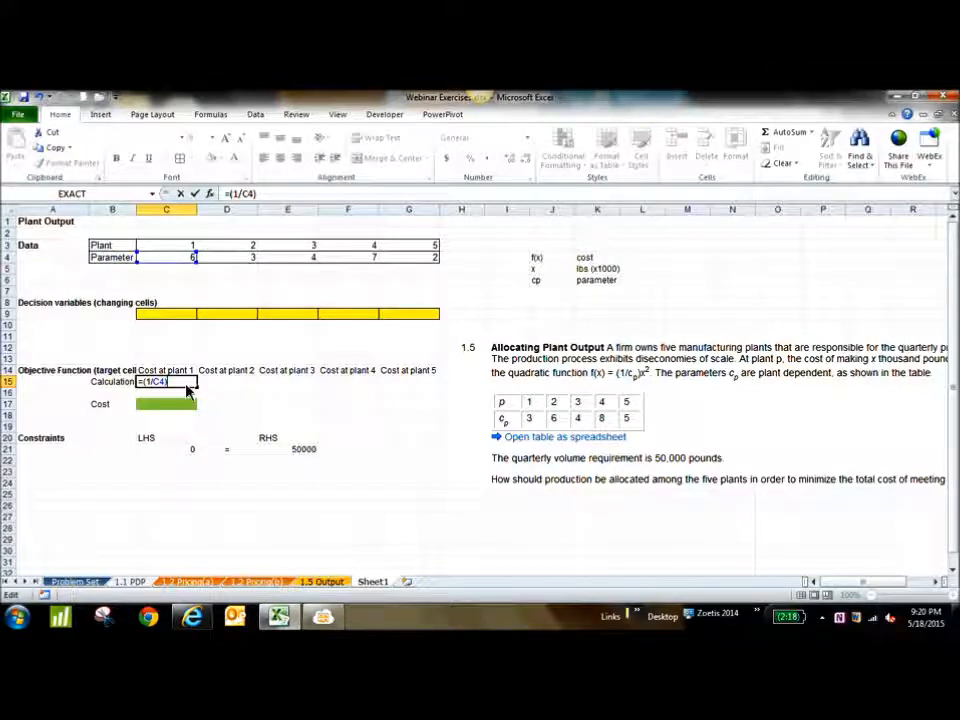
text(*)
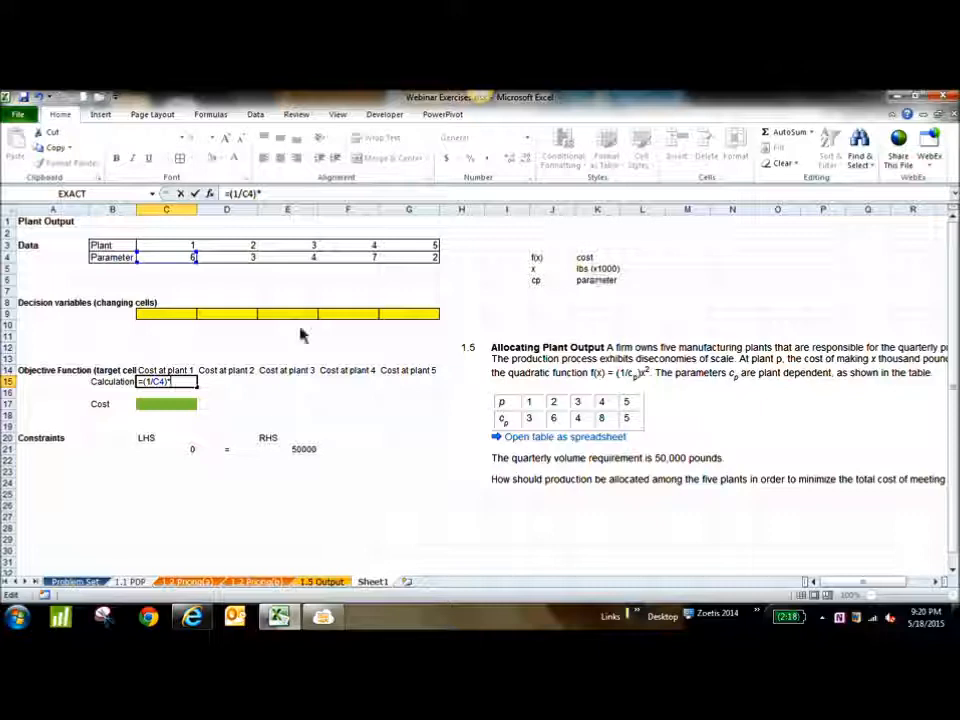
click(176, 315)
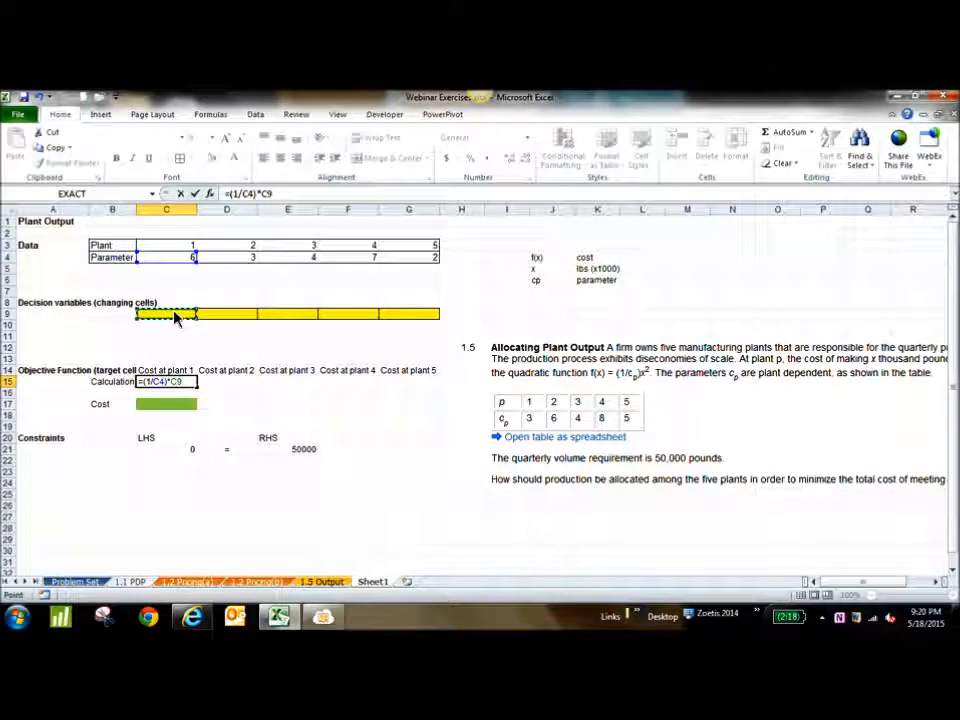
text(^)
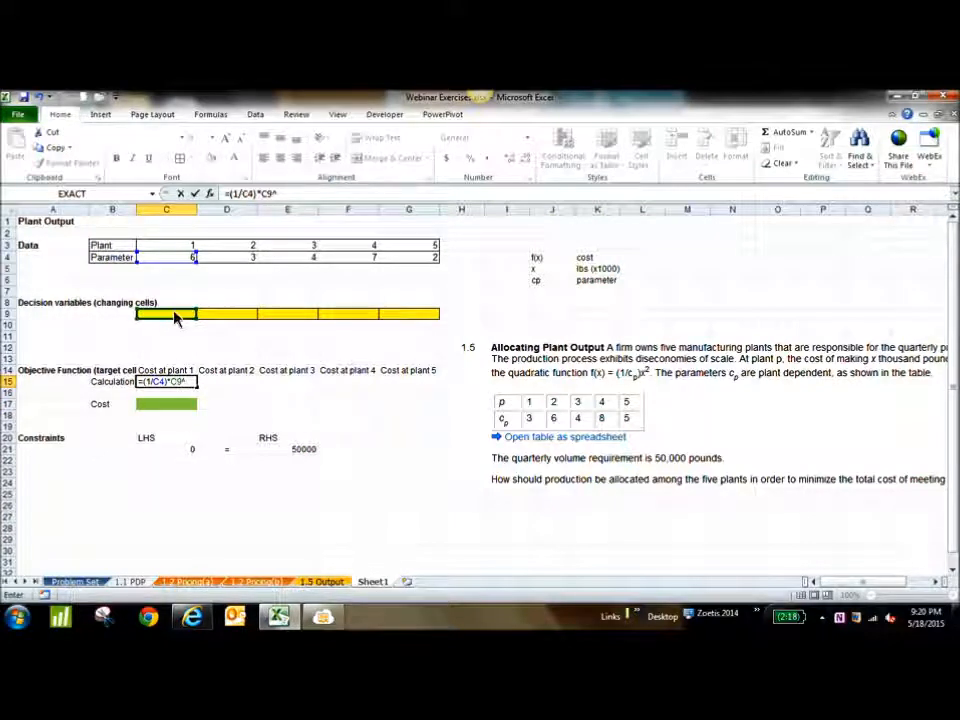
text(2)
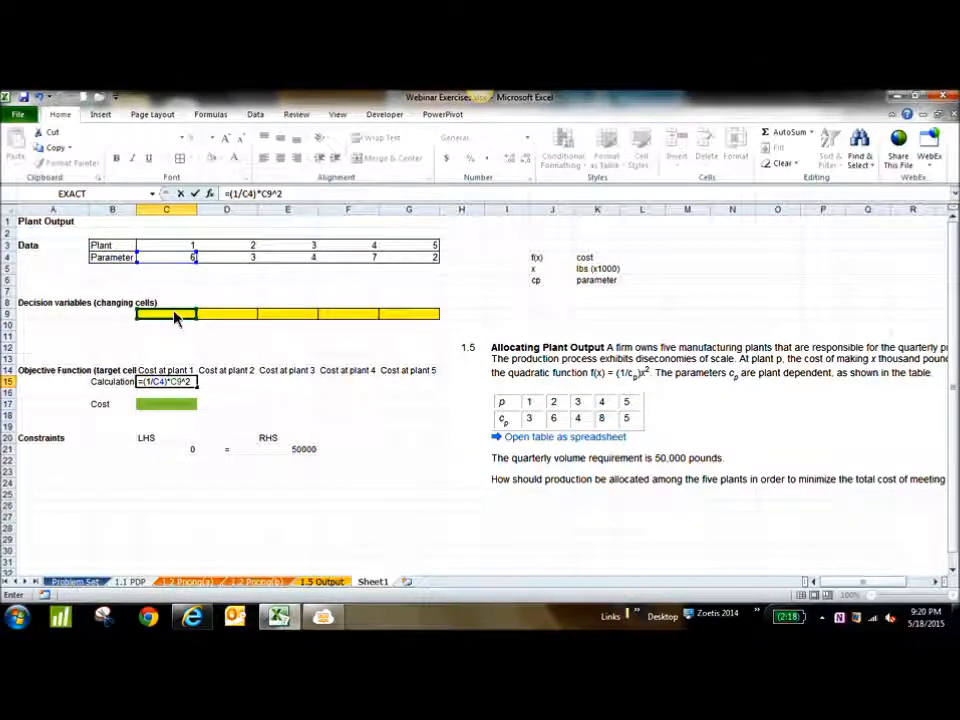
key(Return)
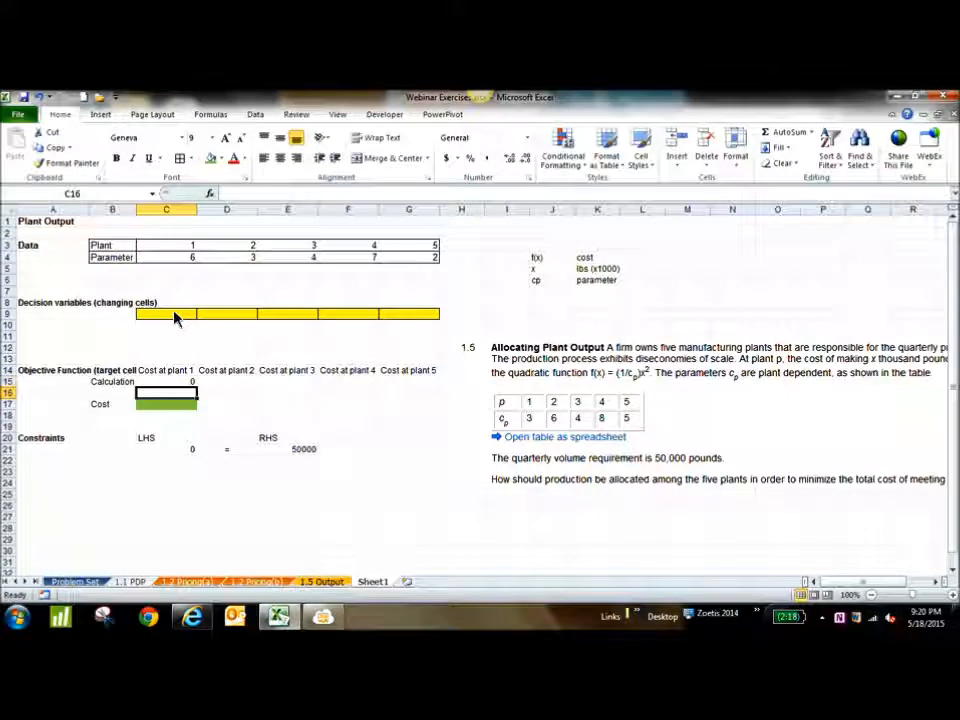
Fill the plant 1 cost formula in C15 across to G15 and check the copied formula for each plant
click(190, 383)
drag(197, 389, 424, 392)
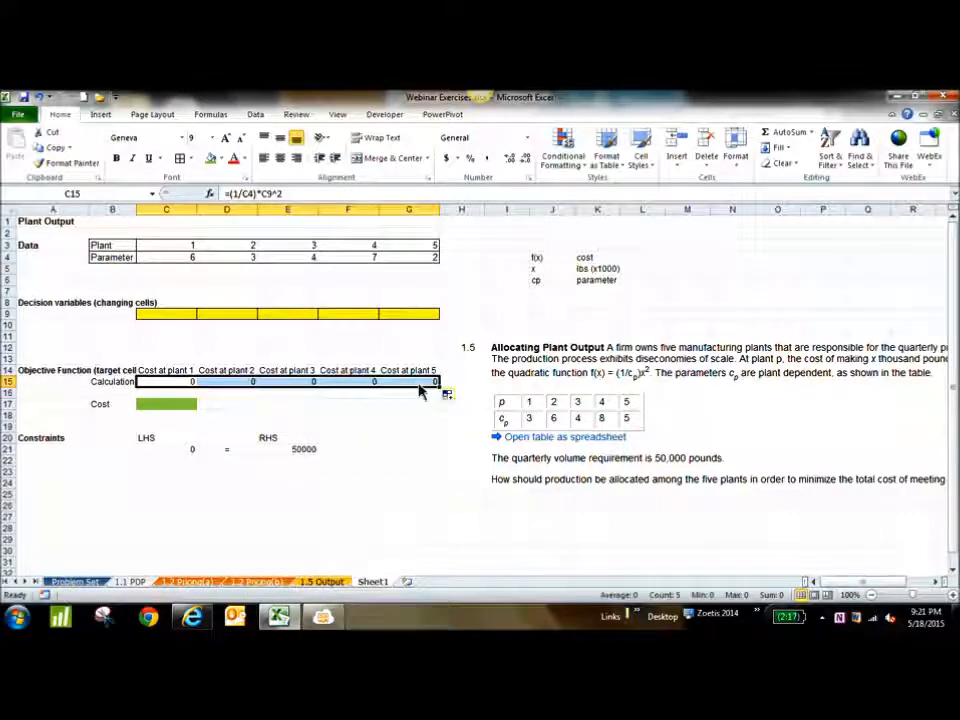
drag(176, 390, 413, 381)
click(172, 390)
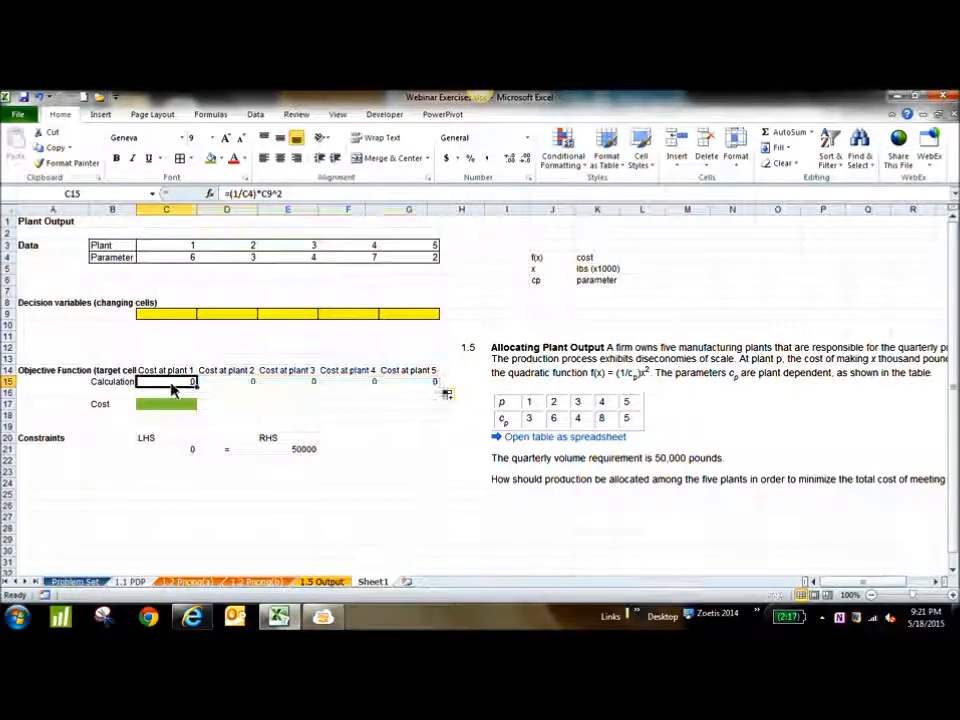
click(222, 386)
click(282, 386)
click(343, 388)
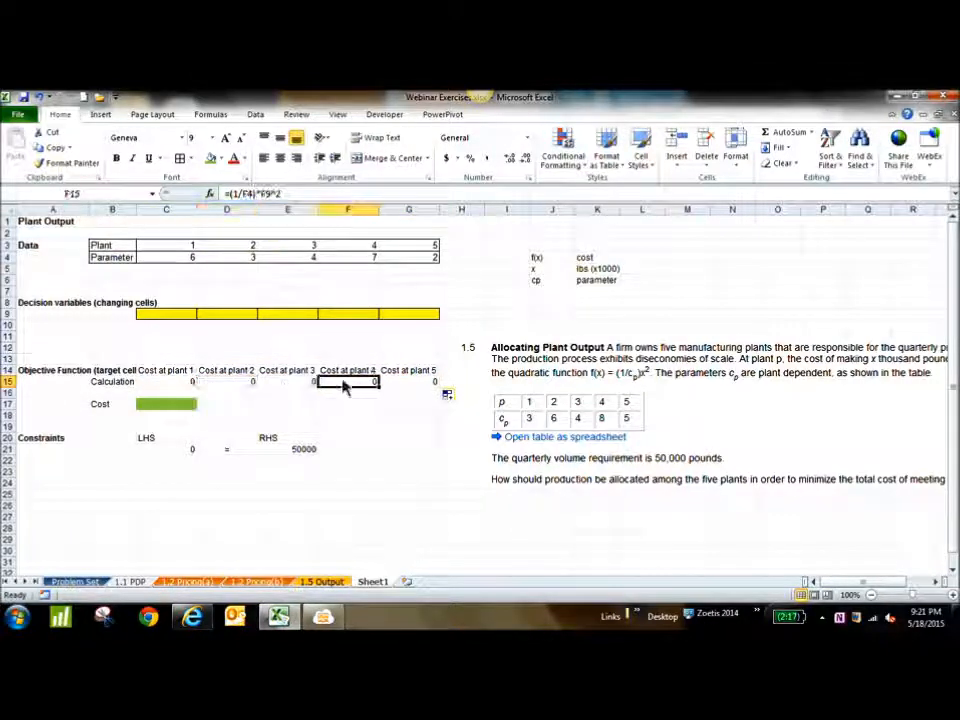
click(410, 386)
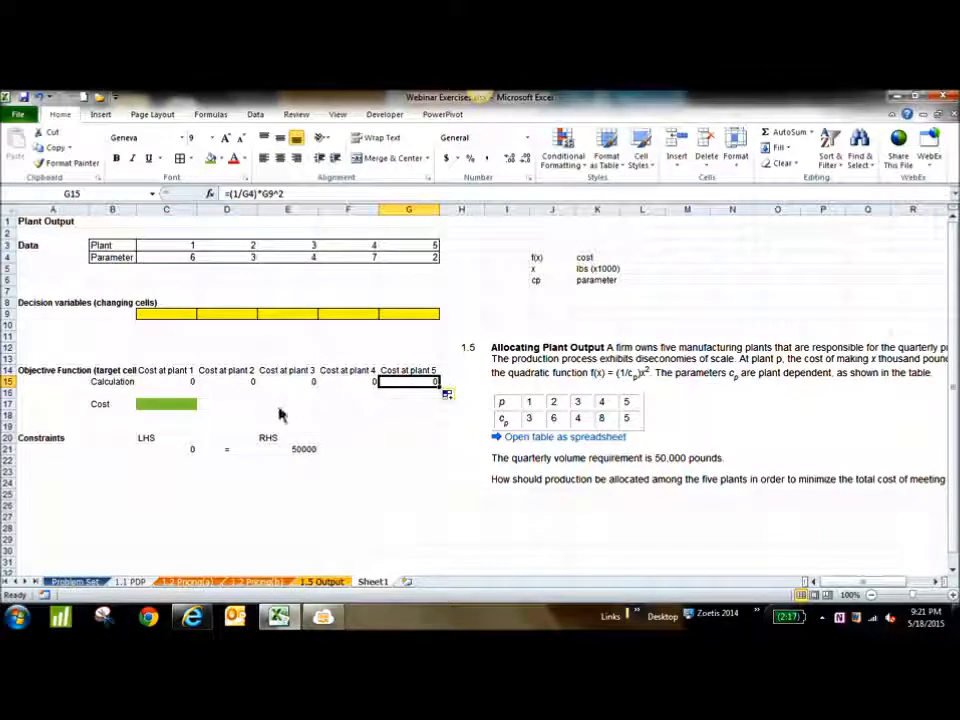
Enter the total cost formula =SUM(C15:G15) in the green target cell C17
click(170, 405)
text(=sum()
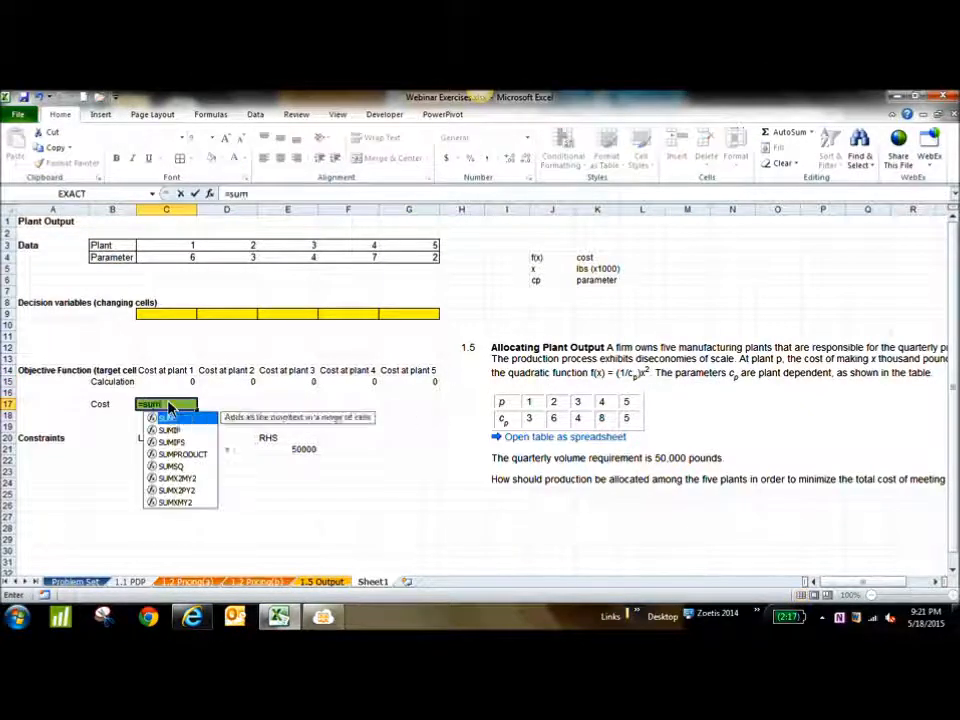
drag(160, 387, 400, 387)
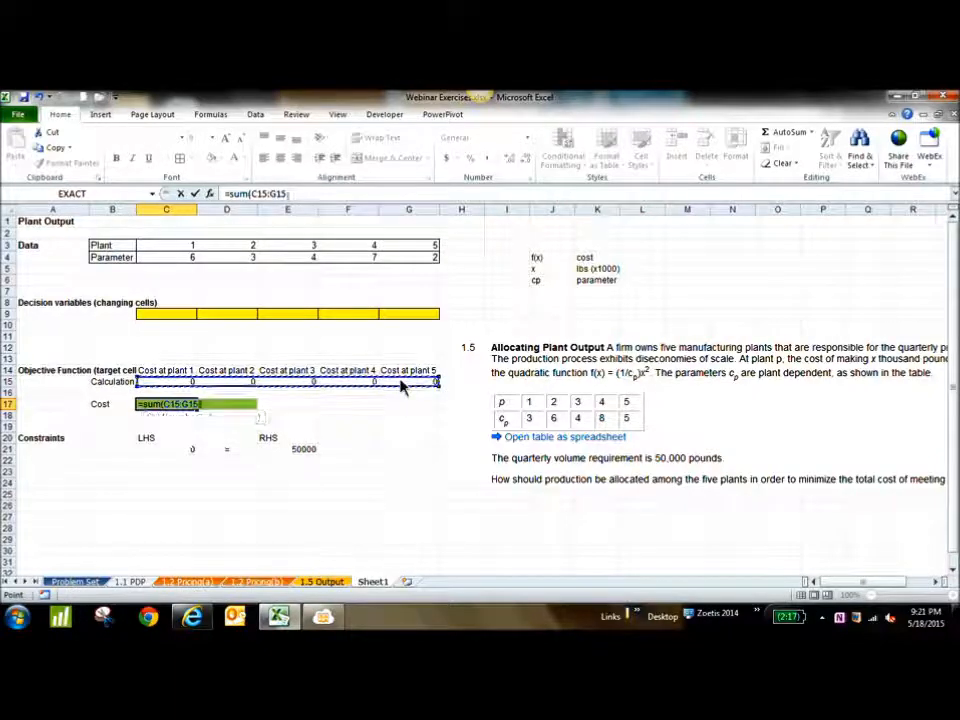
key(Return)
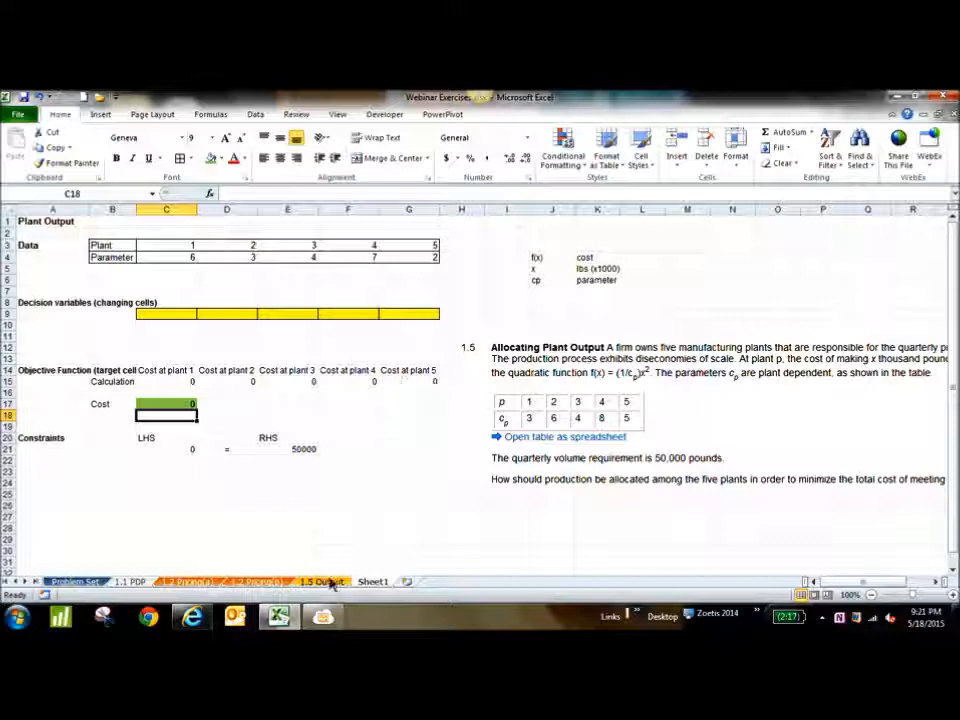
Switch to the MeetingBurner meeting page in the browser and read the latest participant chat messages
click(322, 617)
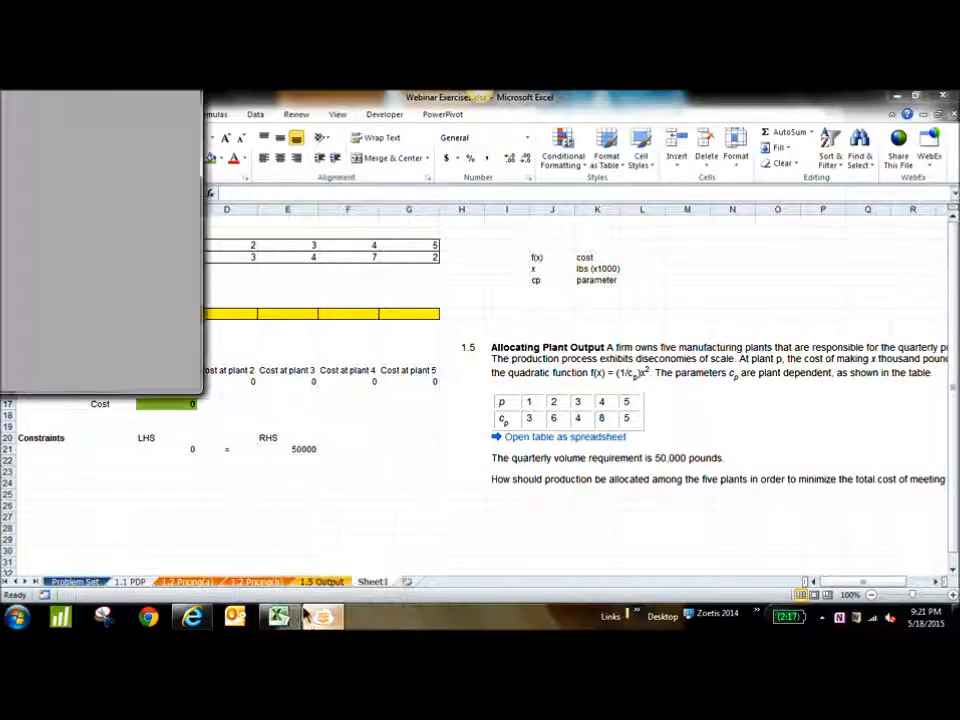
click(317, 619)
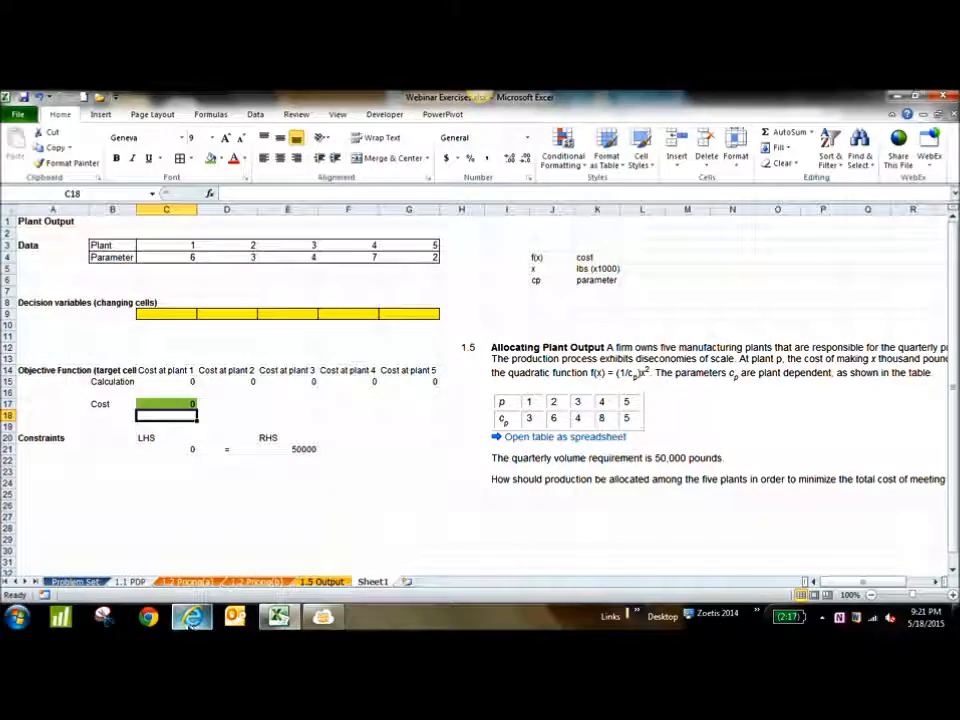
click(147, 532)
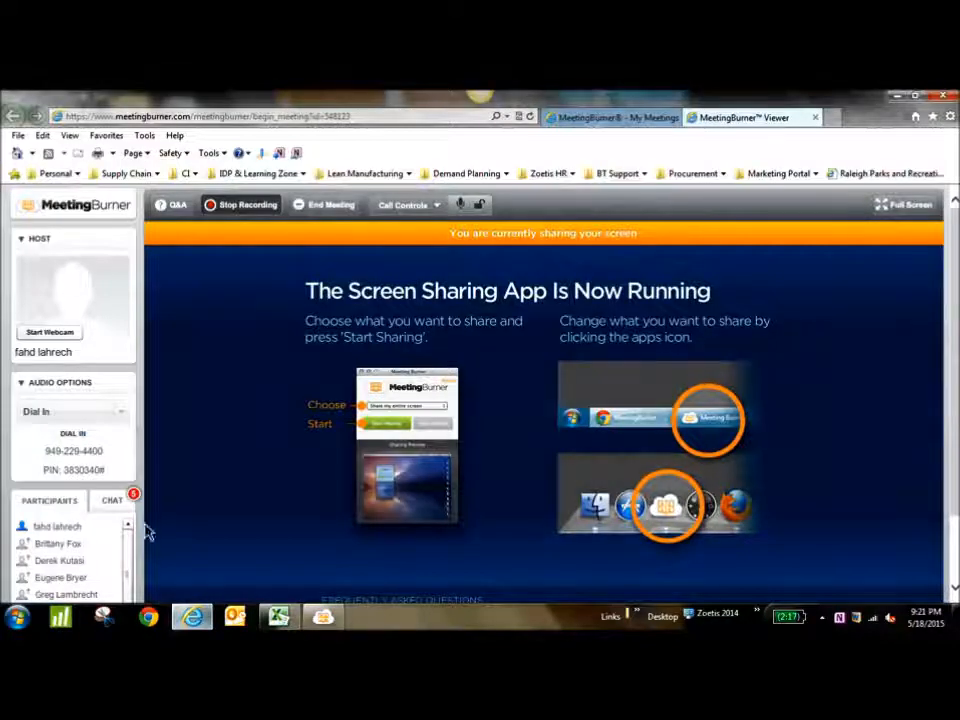
scroll(4, 312, down, 1)
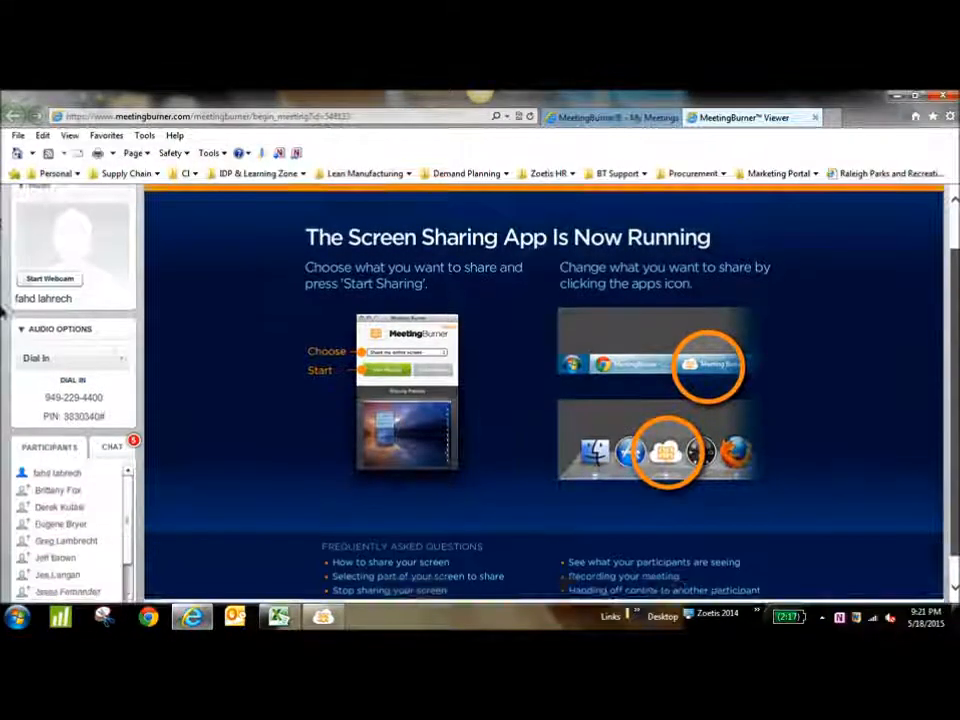
scroll(3, 320, down, 1)
drag(129, 493, 130, 535)
click(111, 416)
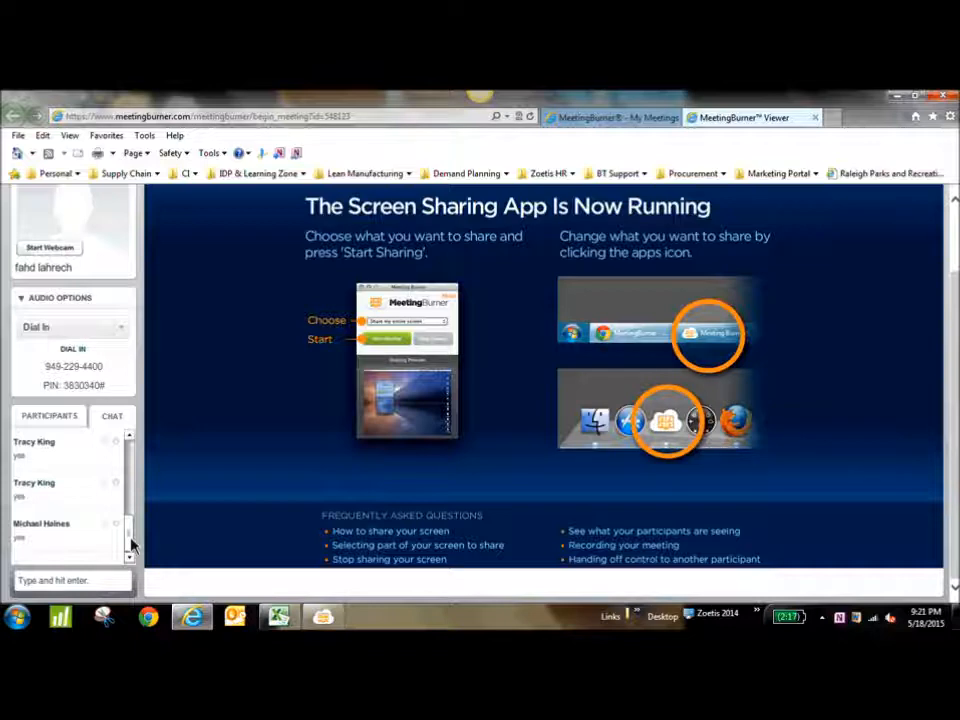
Switch back to Excel and place the workbook window beside the meeting chat so both can be viewed
mouse_move(284, 617)
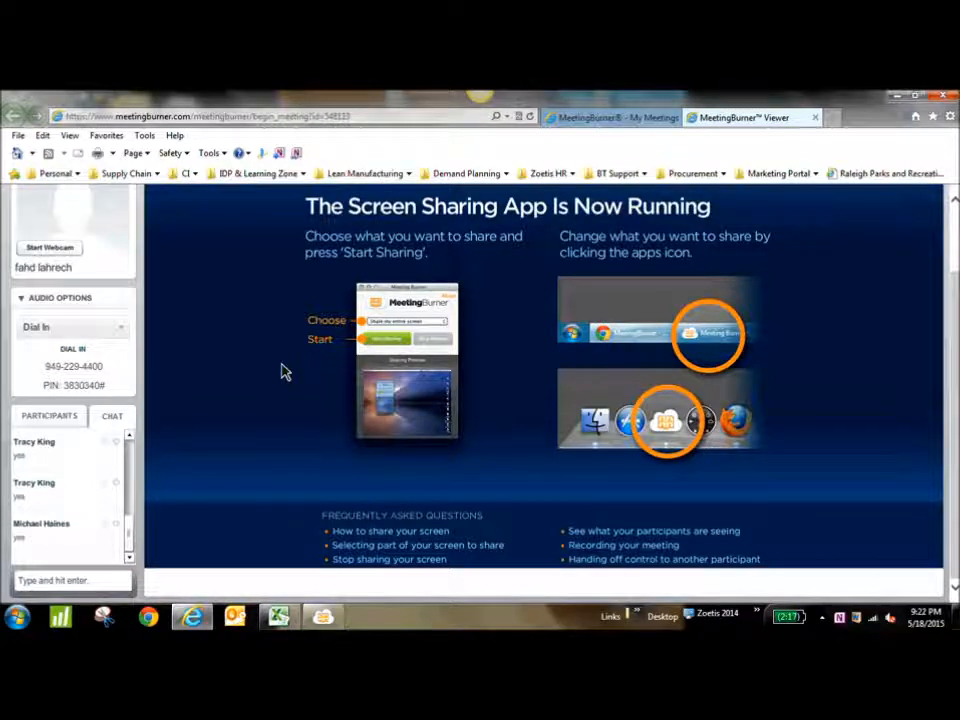
click(278, 616)
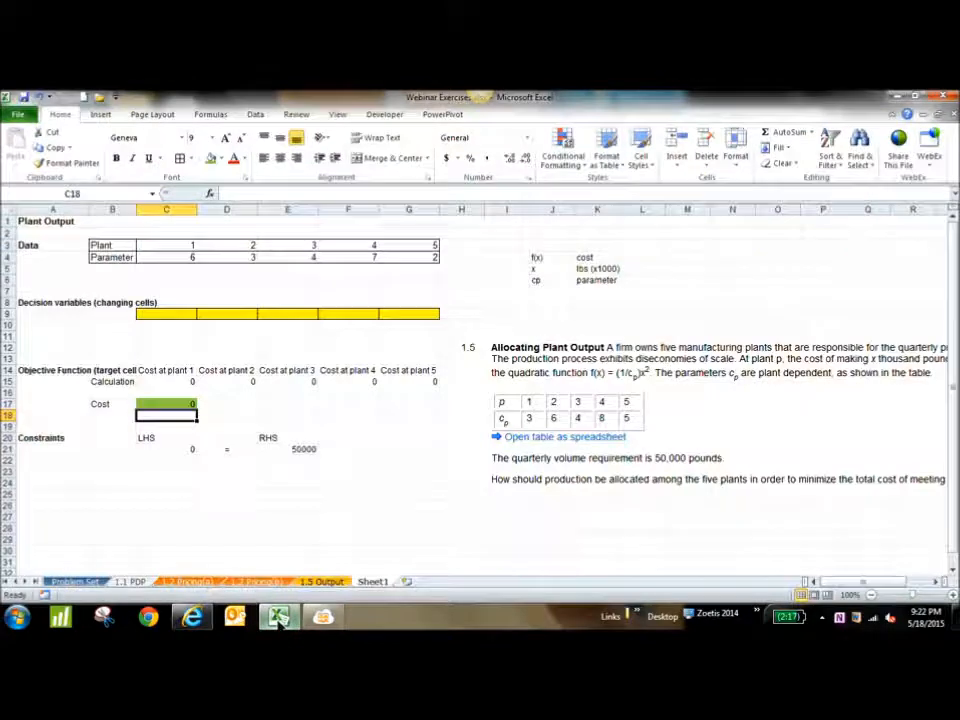
click(917, 97)
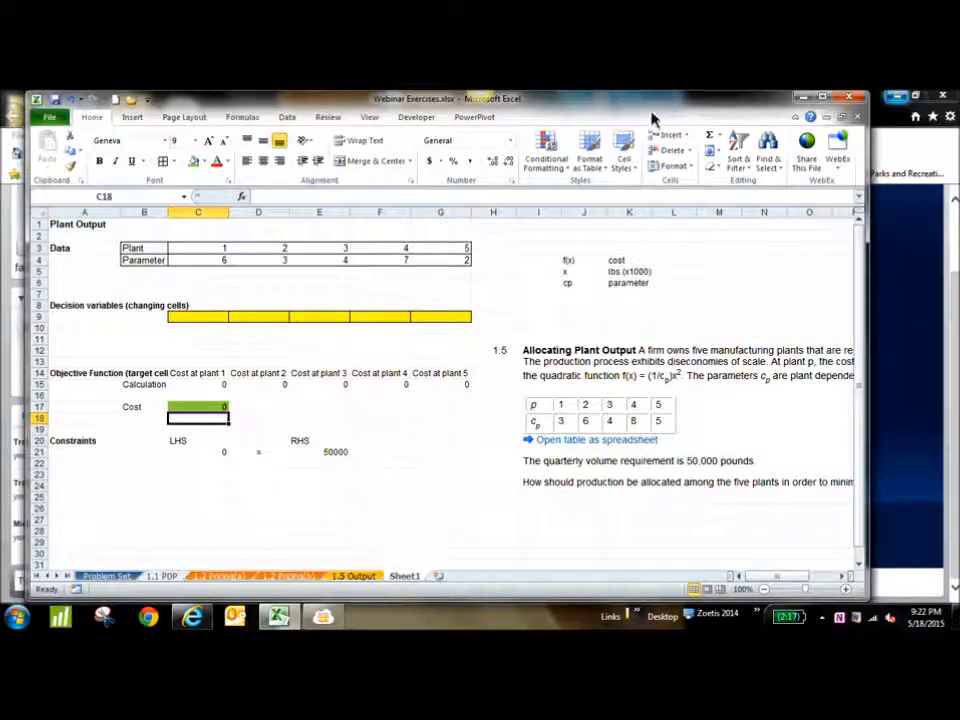
drag(653, 120, 808, 94)
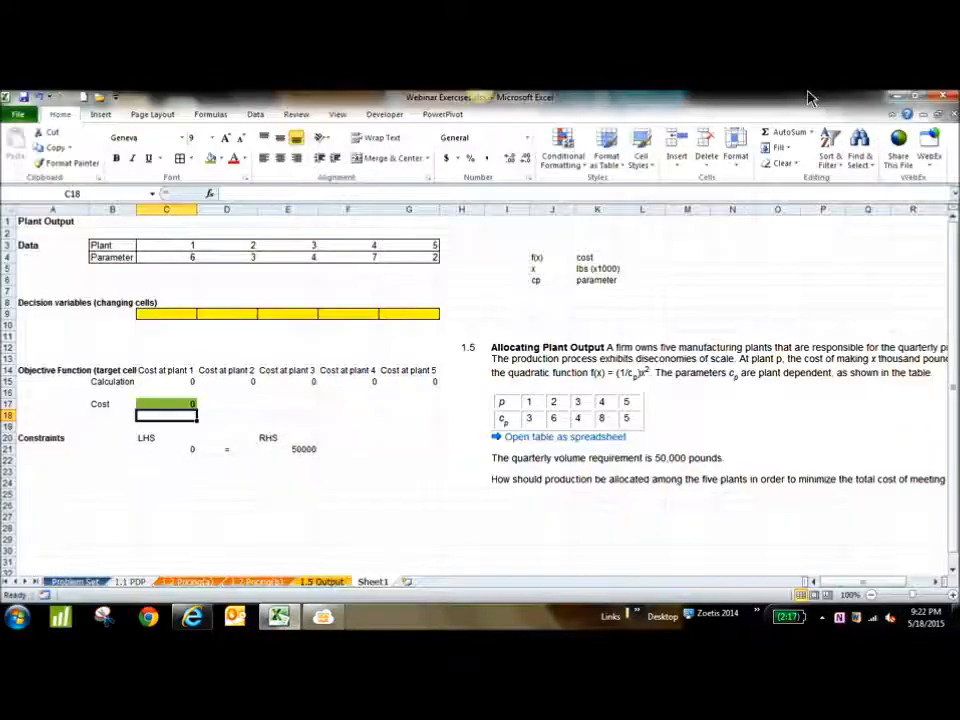
click(915, 100)
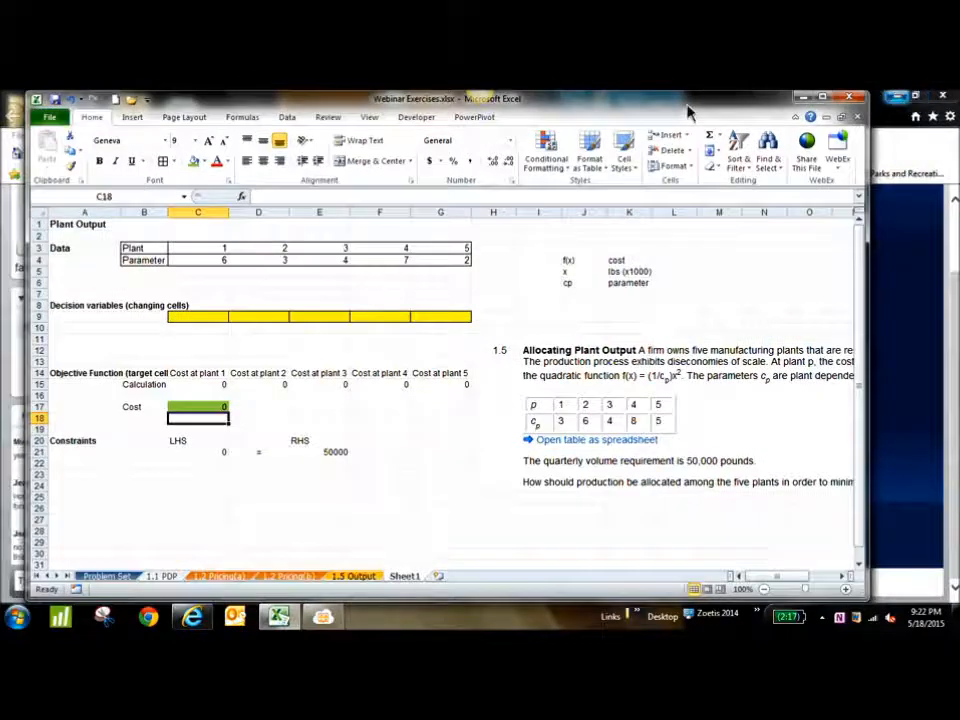
drag(690, 108, 746, 107)
drag(650, 108, 716, 107)
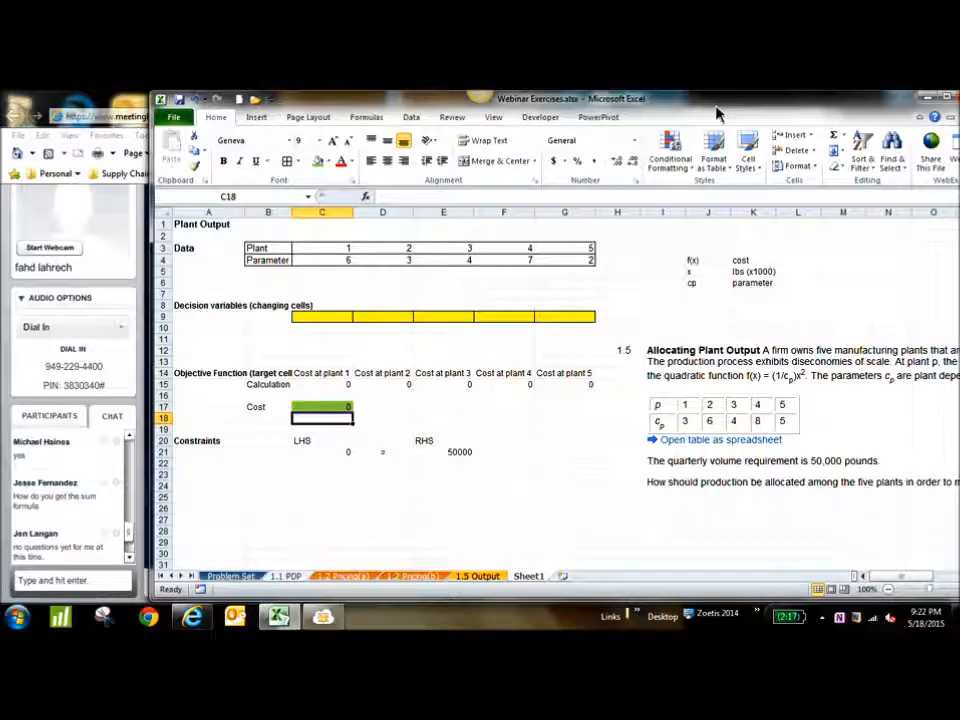
Inspect the total cost formula in C17 and maximize the workbook window
click(323, 408)
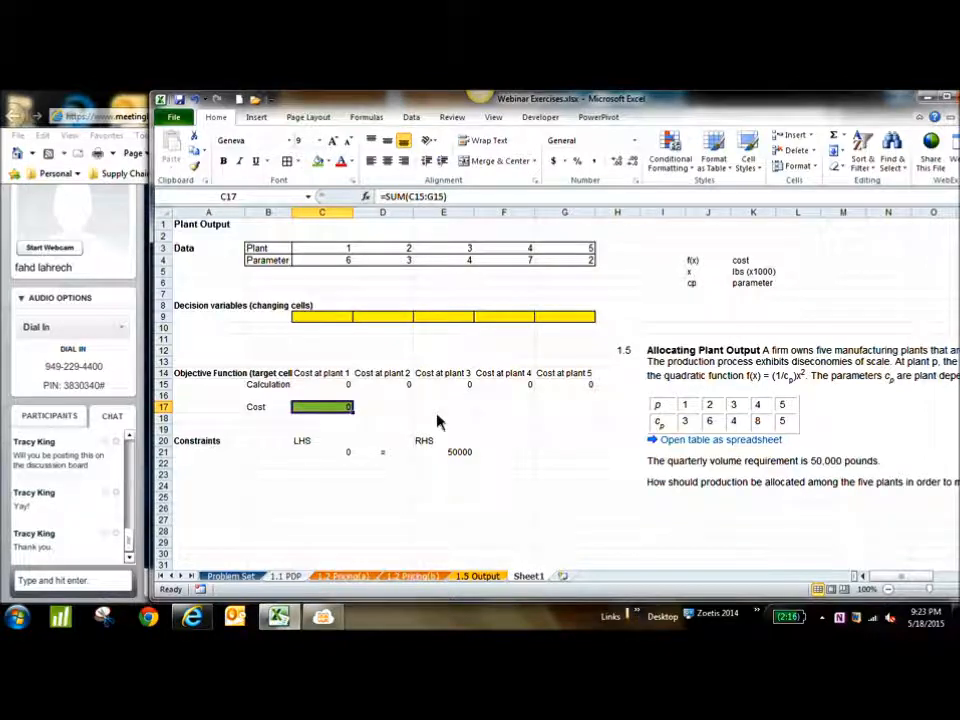
double_click(774, 119)
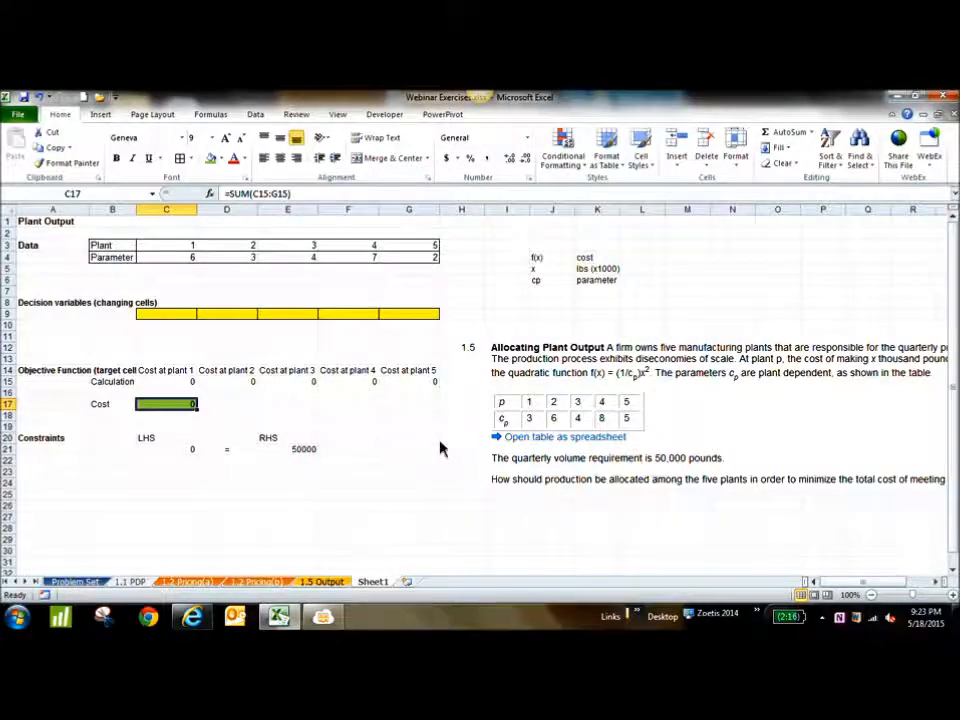
Move the problem statement picture up to the first rows of the sheet, beside the data table
drag(595, 421, 585, 405)
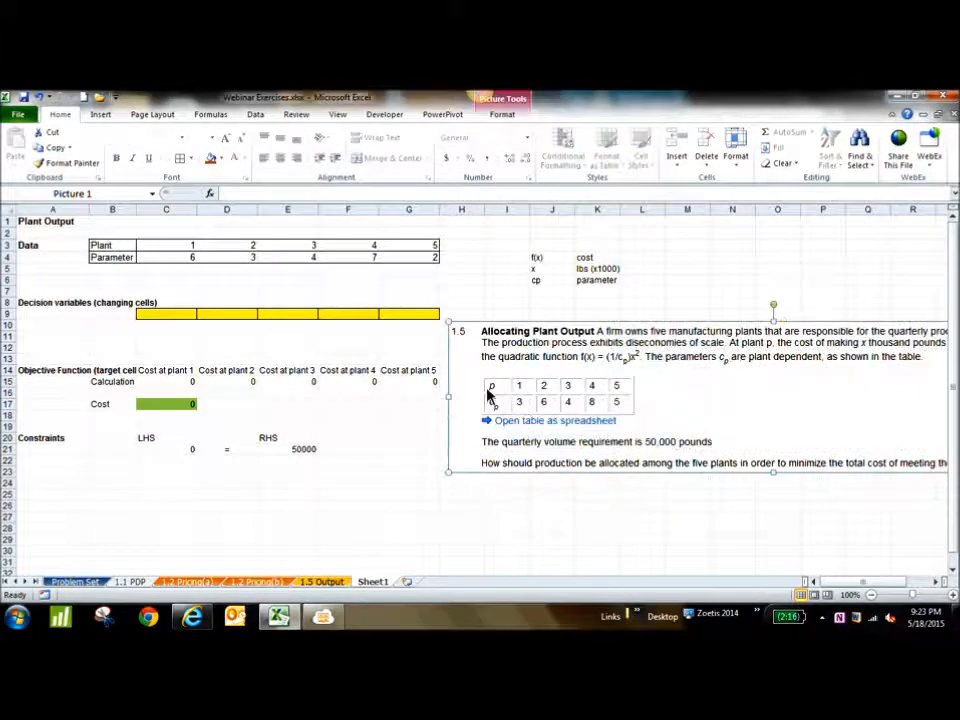
drag(549, 353, 596, 231)
click(612, 428)
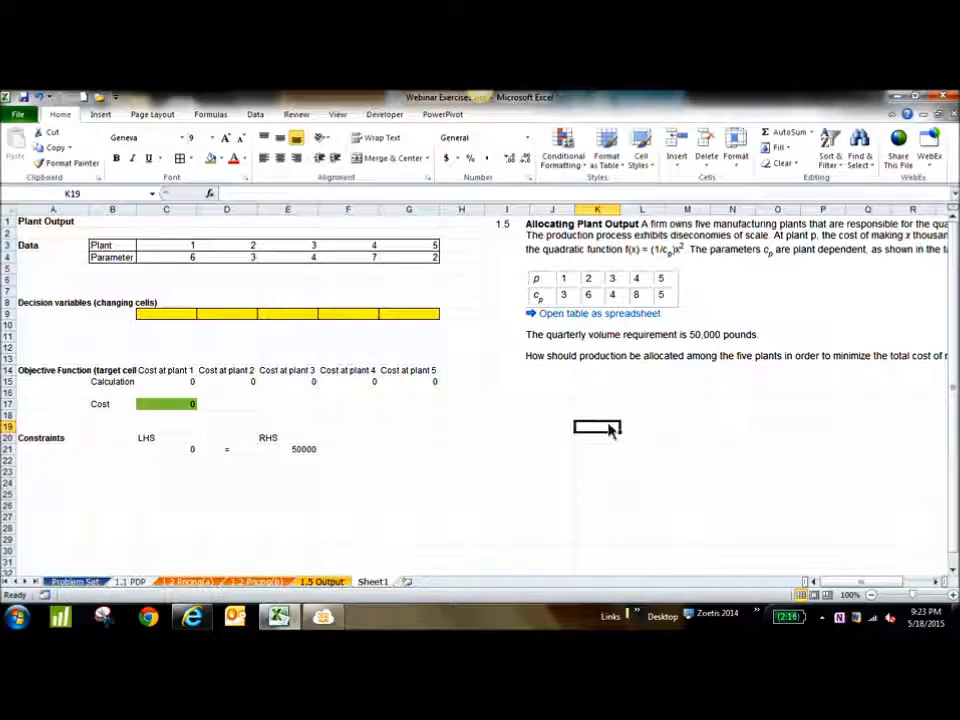
Review the decision cells C9:G9, the plant cost calculations, the total cost cell and both sides of the volume constraint in row 21
drag(152, 325, 394, 323)
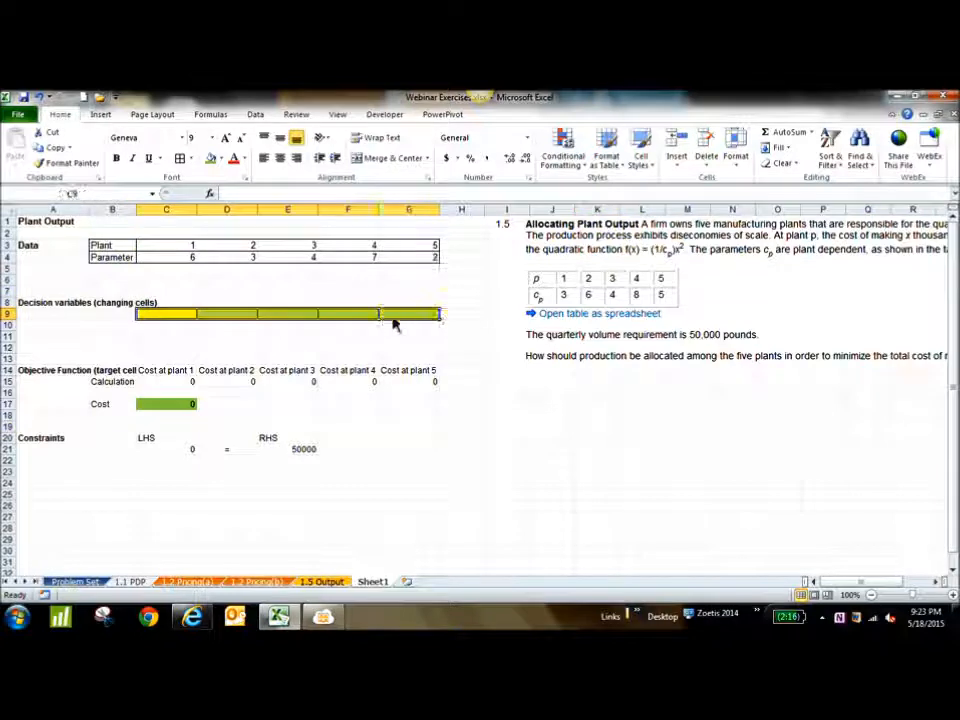
drag(176, 386, 411, 390)
click(183, 415)
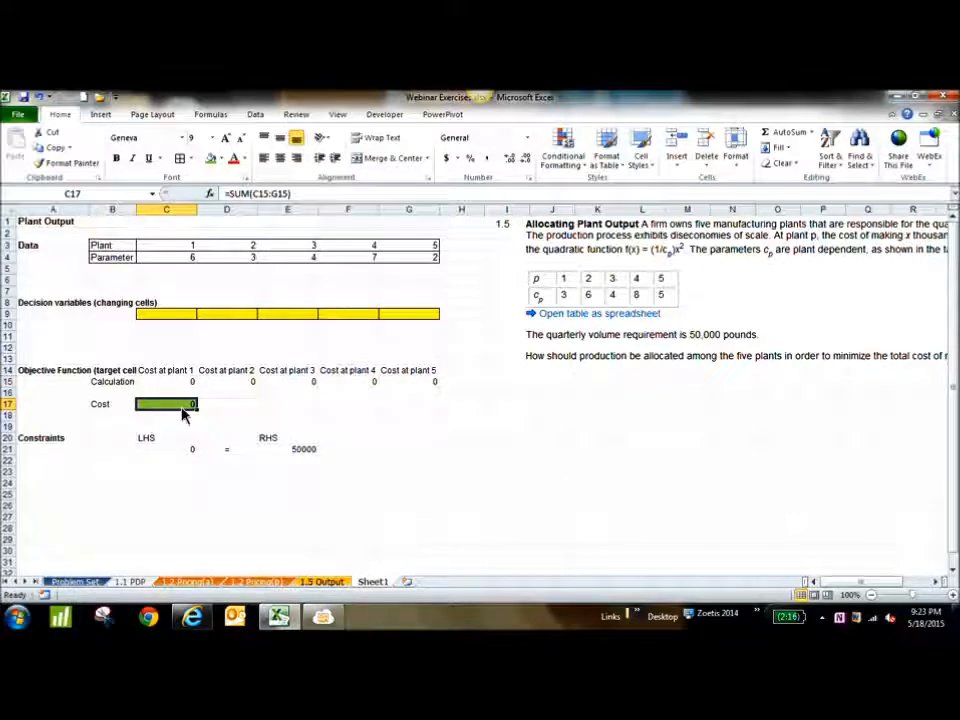
click(181, 452)
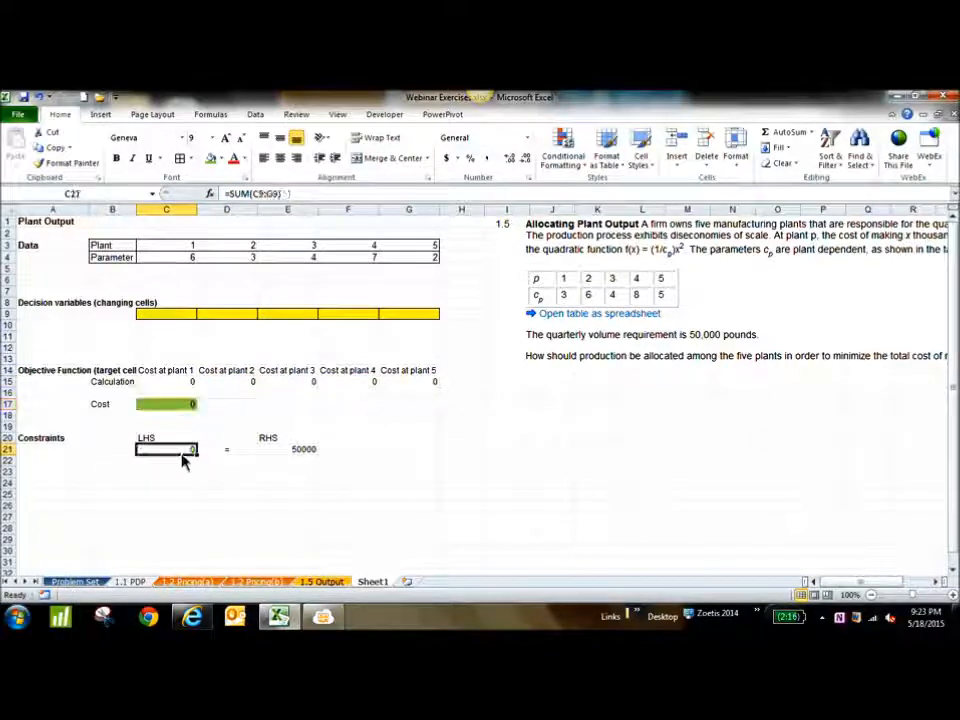
click(303, 455)
drag(290, 439, 302, 462)
drag(171, 440, 175, 455)
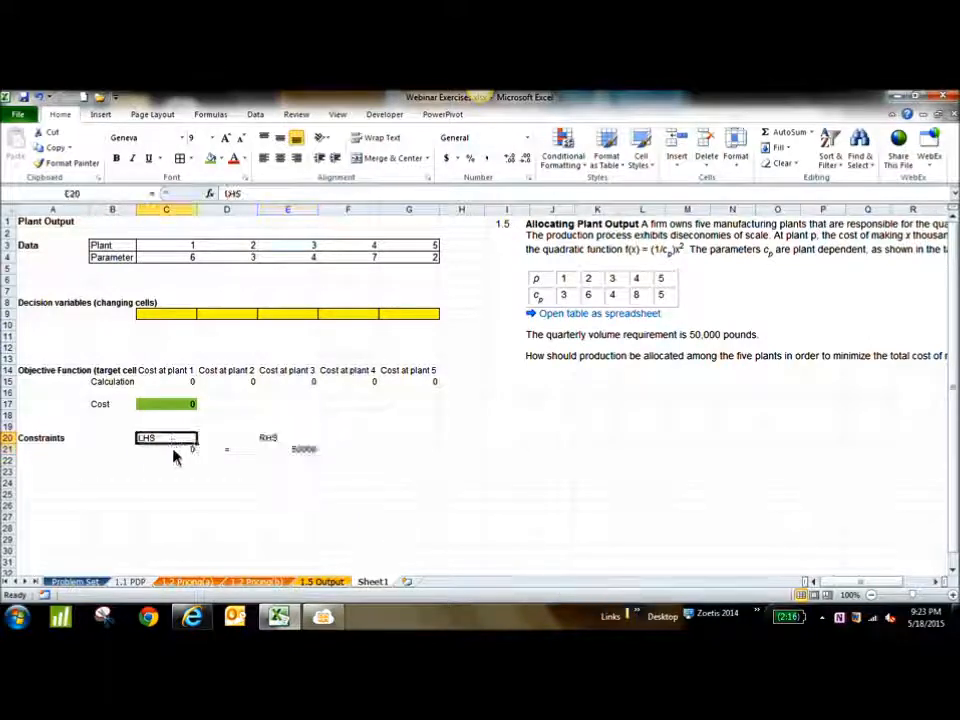
click(173, 455)
drag(165, 316, 416, 326)
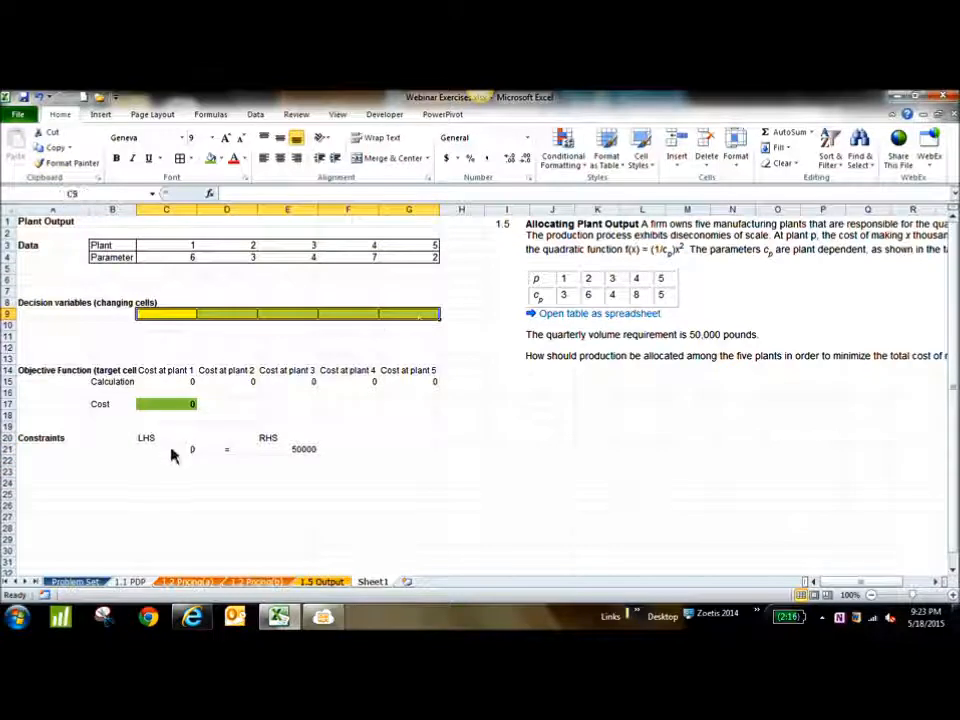
click(173, 455)
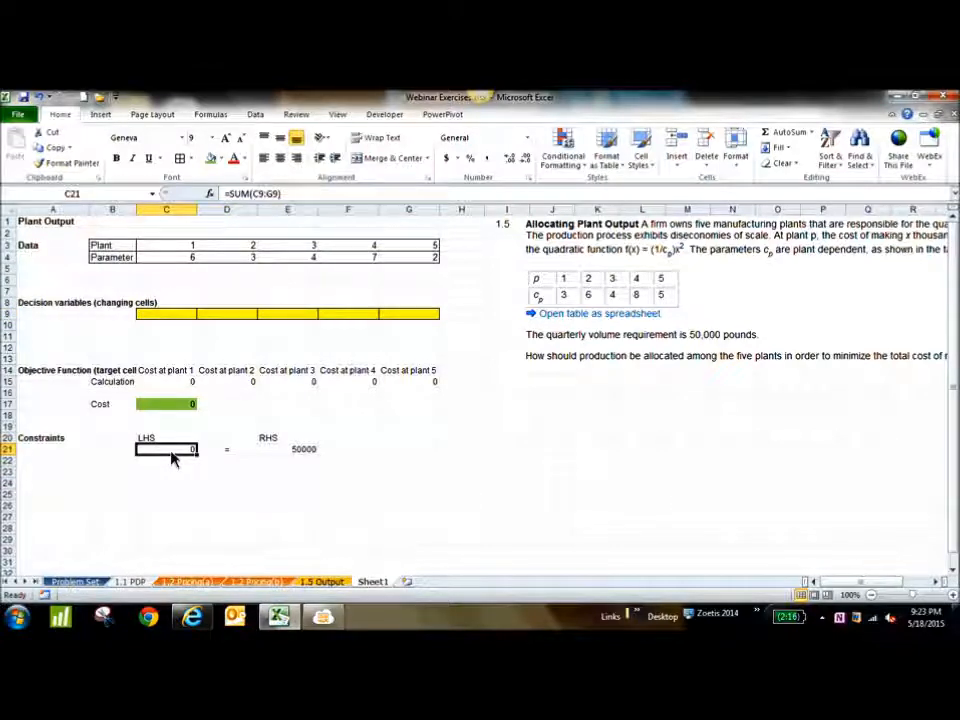
click(229, 453)
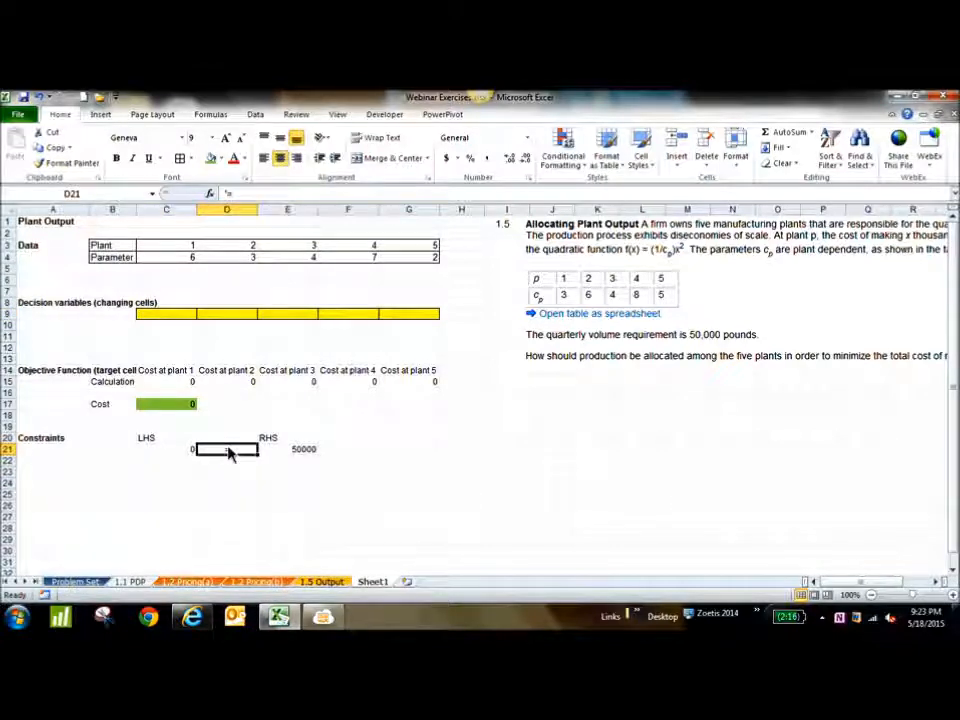
click(296, 454)
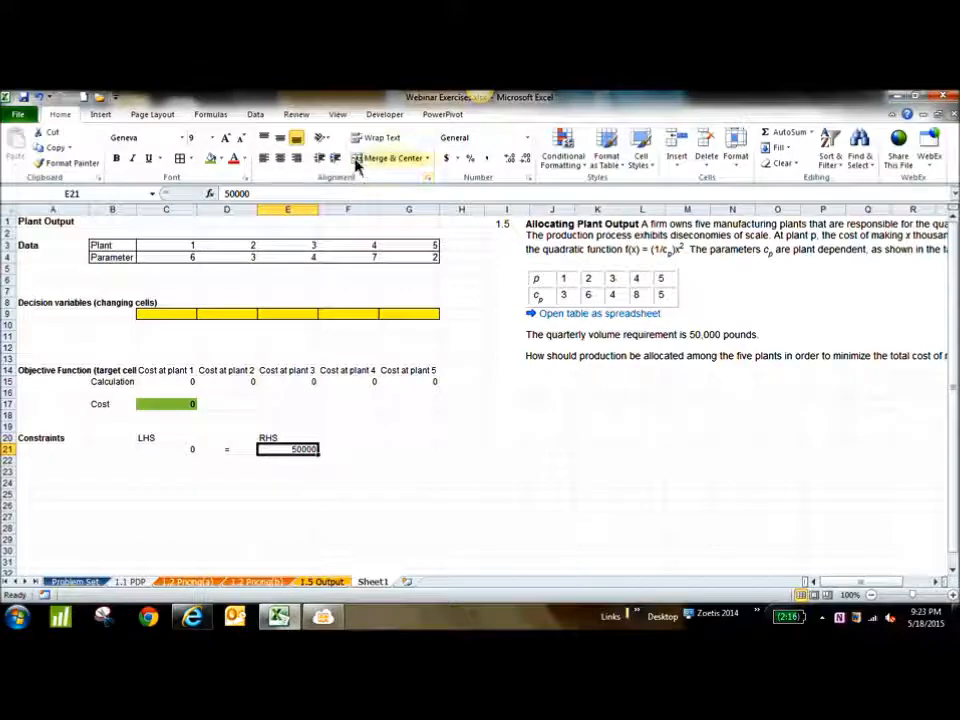
Open Solver and set the total cost cell C17 as its objective
click(264, 117)
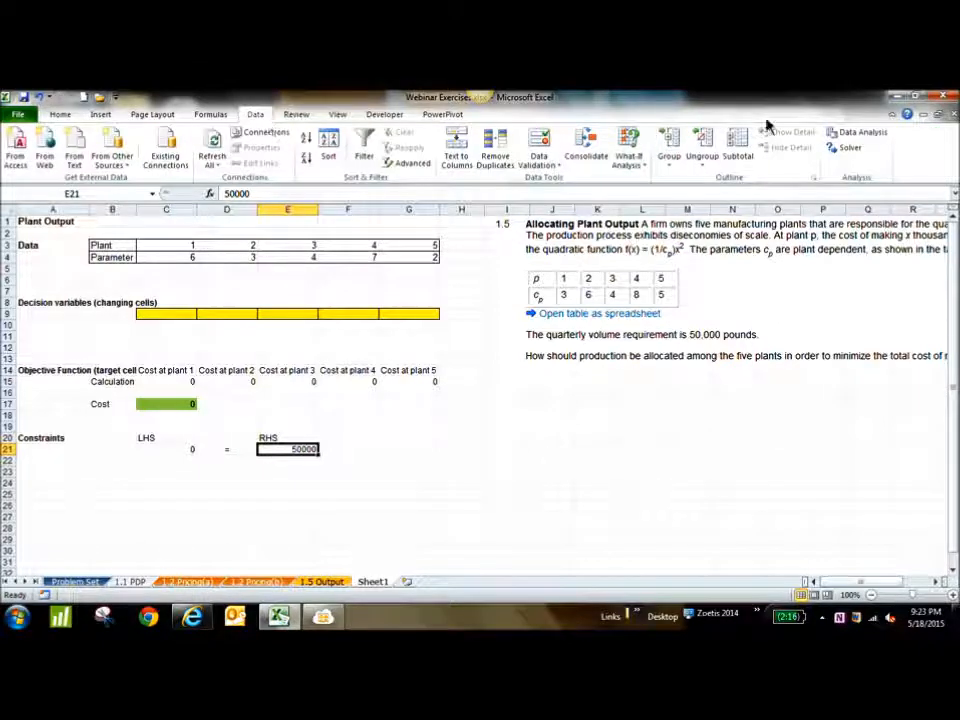
click(845, 148)
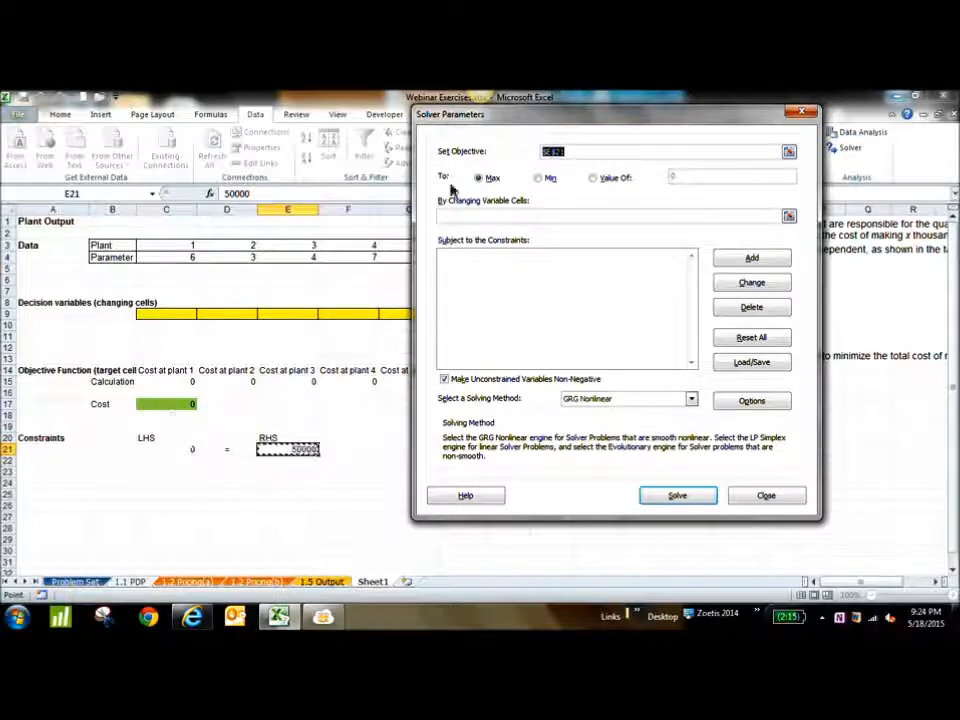
click(788, 152)
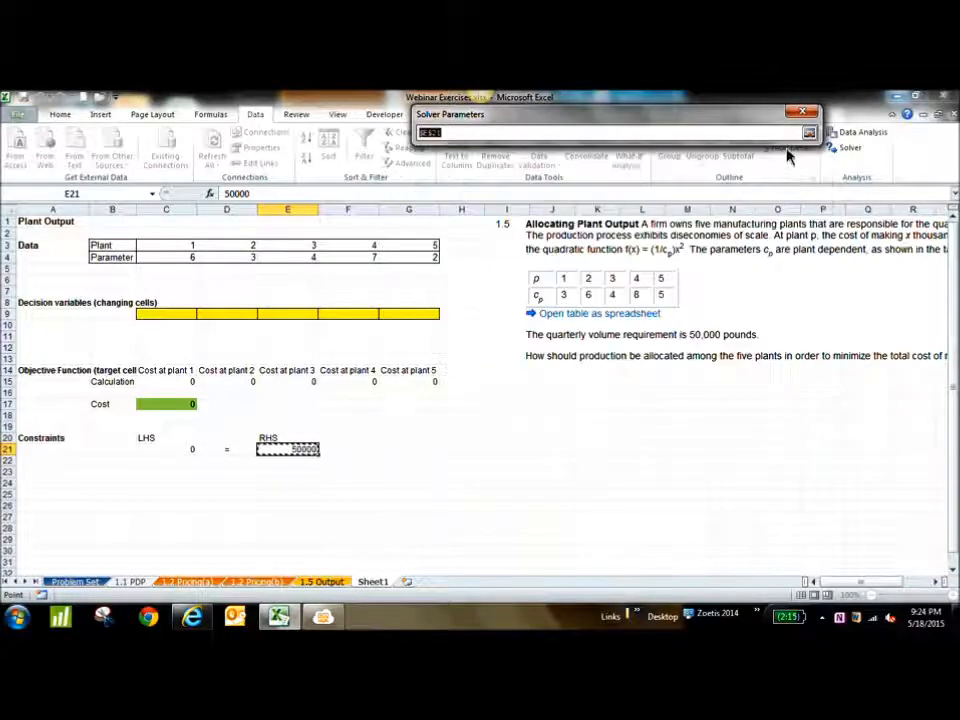
click(173, 408)
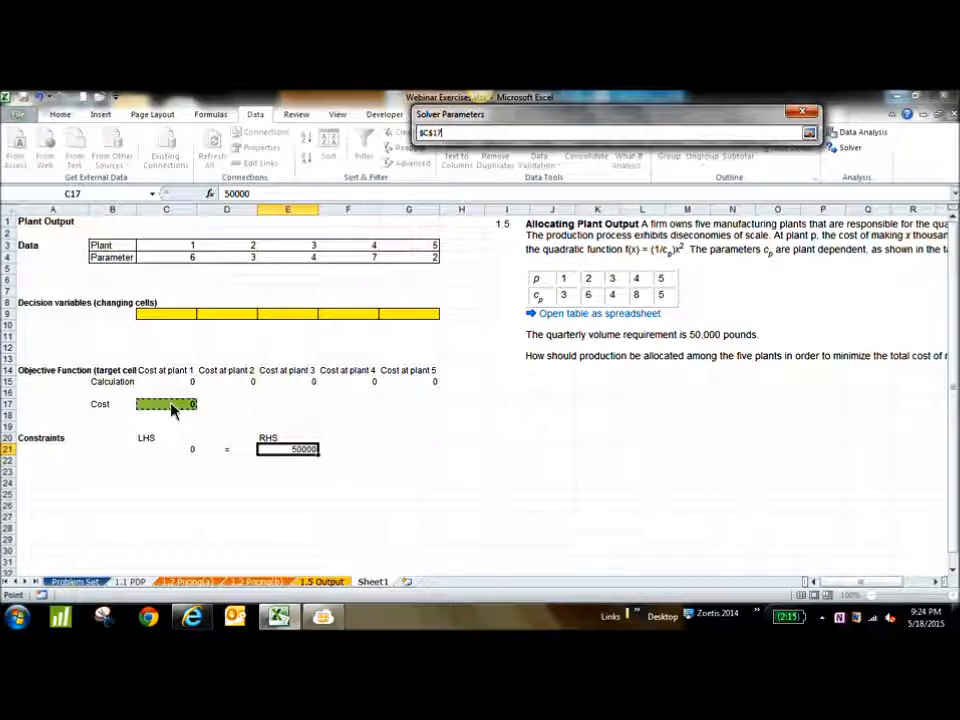
click(809, 133)
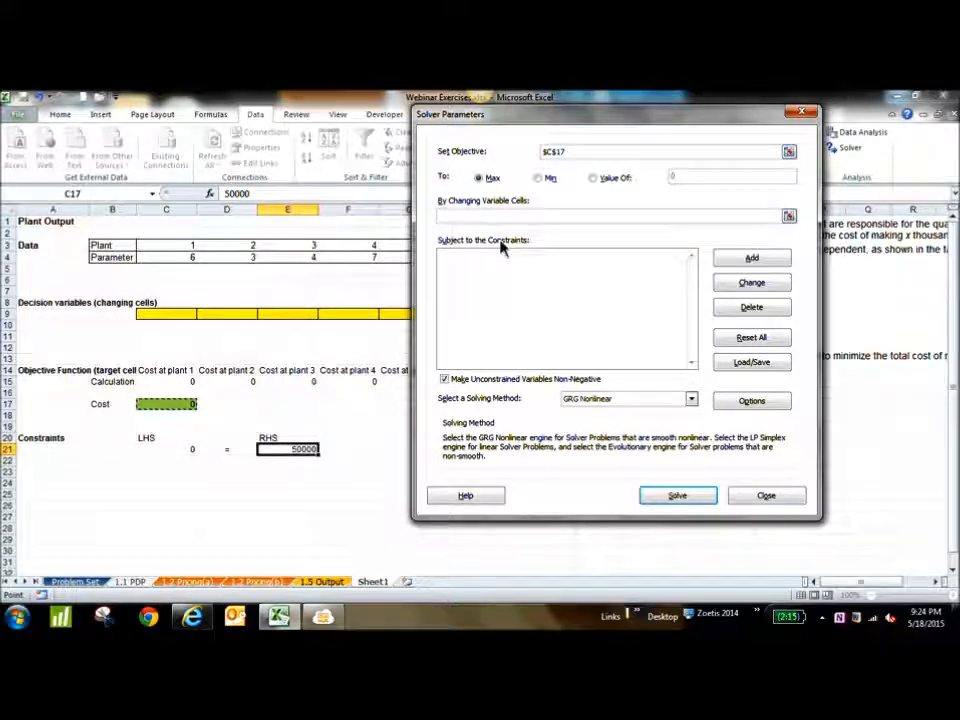
Set Solver to minimize the objective by changing the decision variable cells C9:G9
click(539, 179)
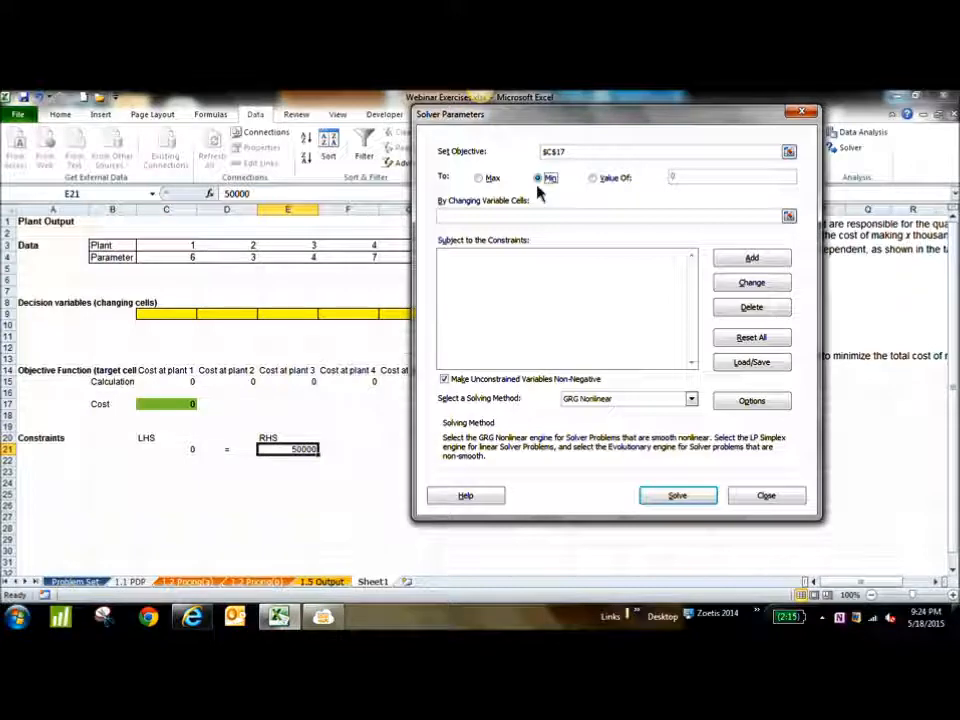
click(789, 216)
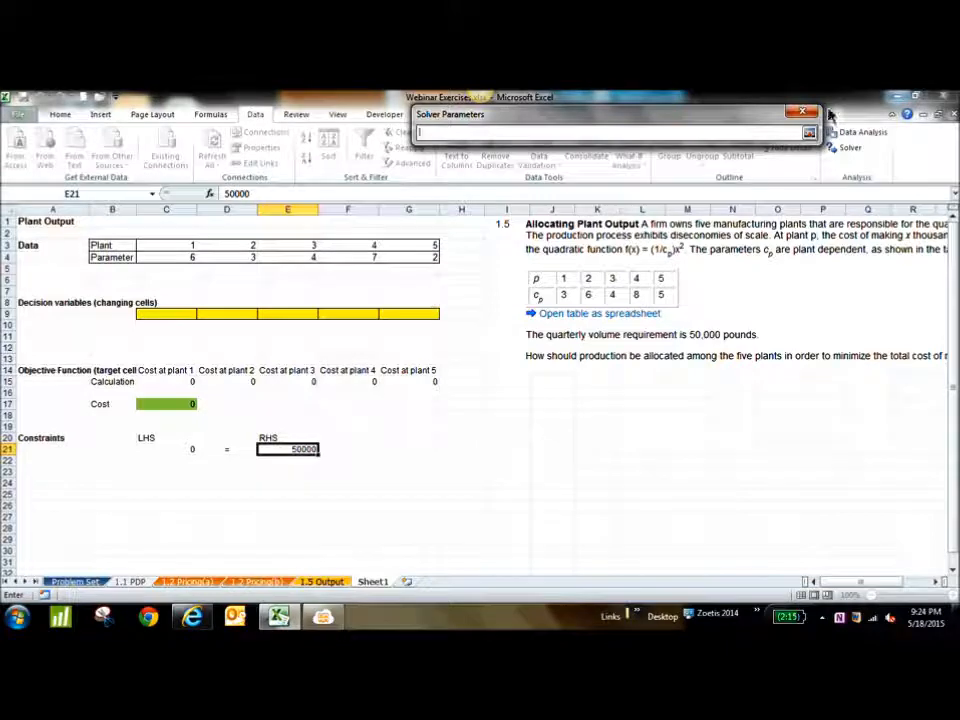
click(809, 132)
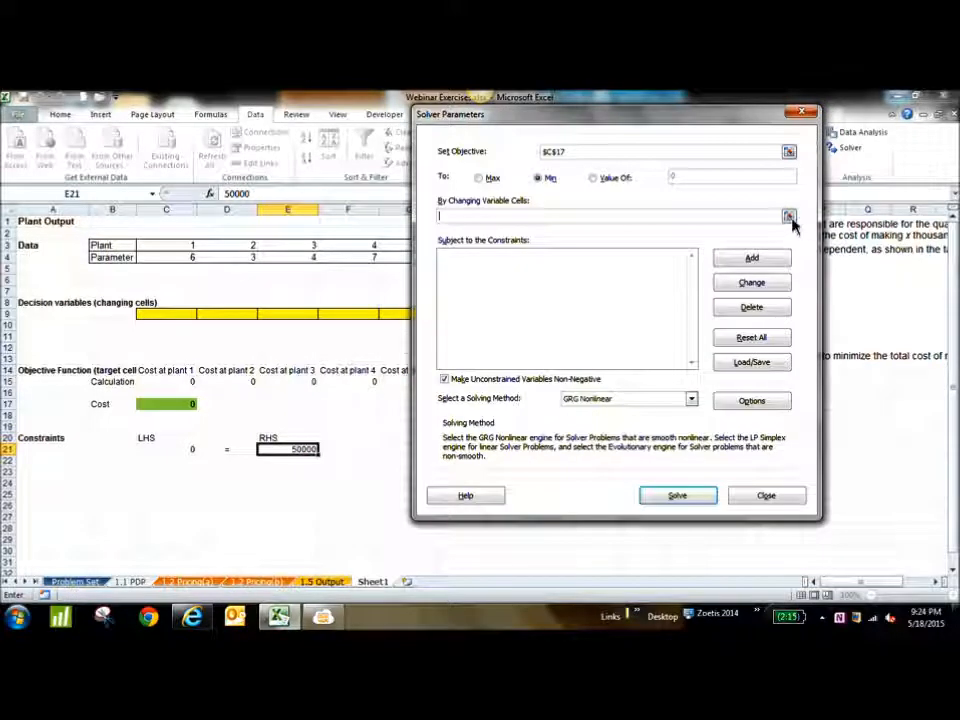
click(789, 218)
drag(175, 323, 400, 325)
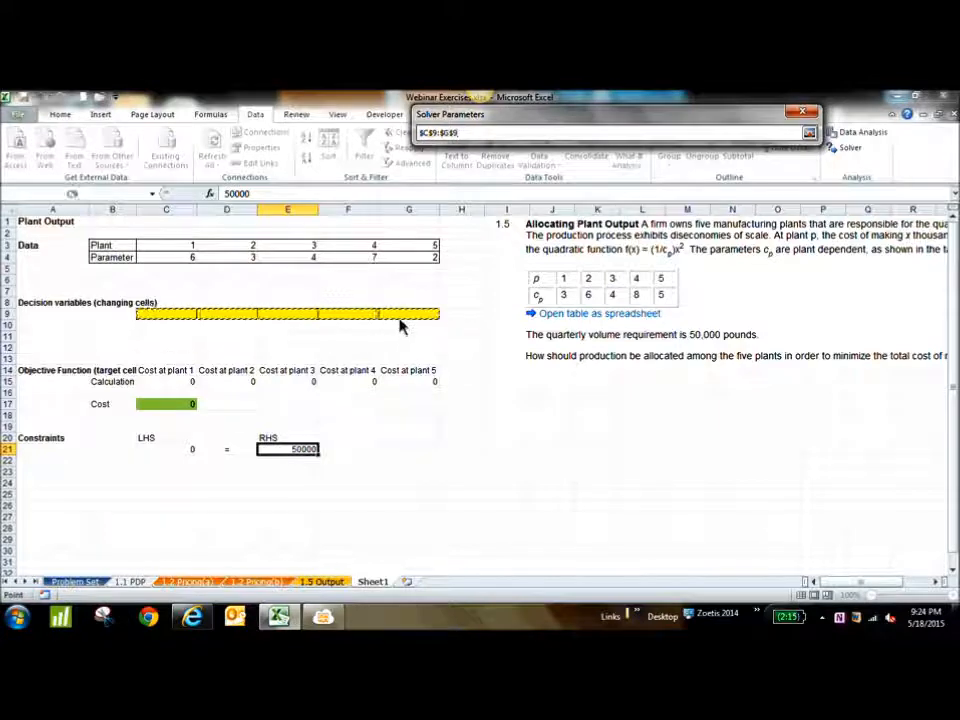
click(809, 133)
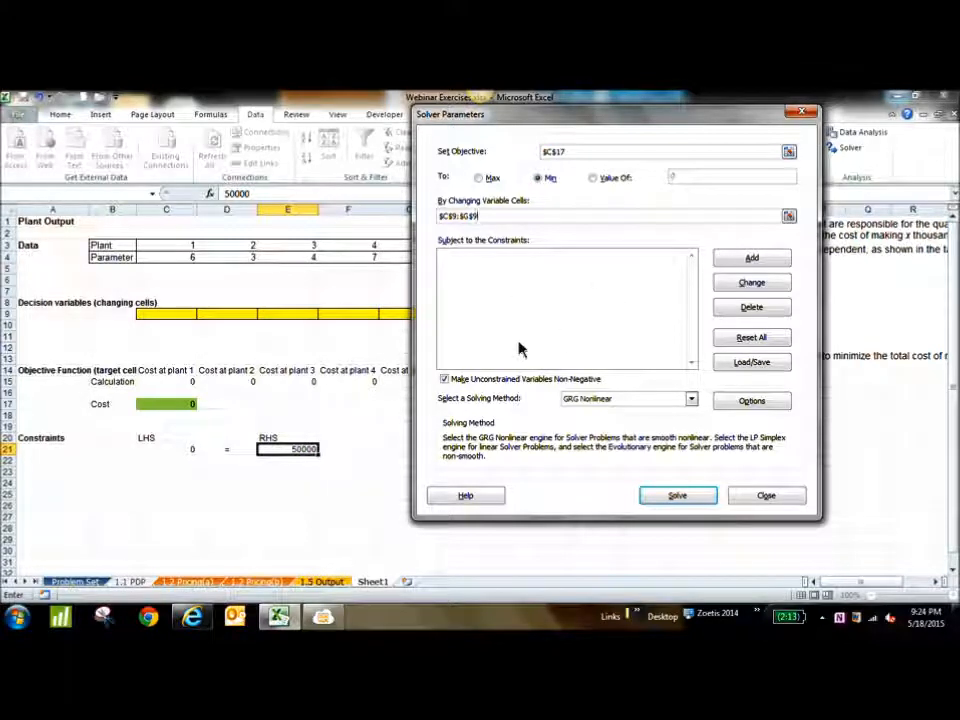
Add a Solver constraint requiring the volume total in C21 to equal the required volume in E21
click(770, 259)
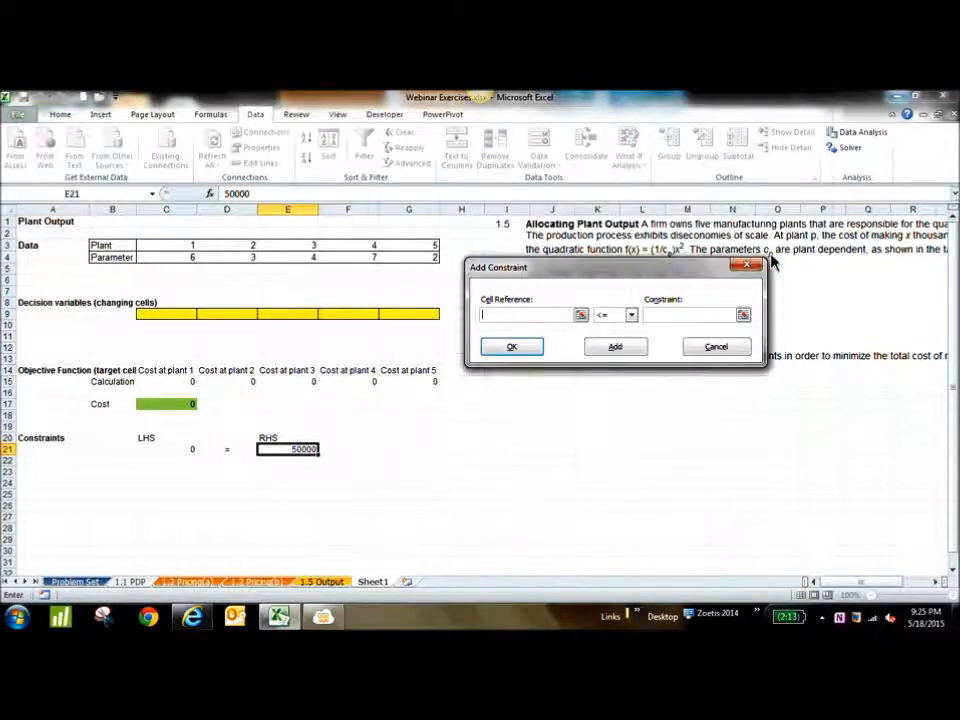
click(581, 315)
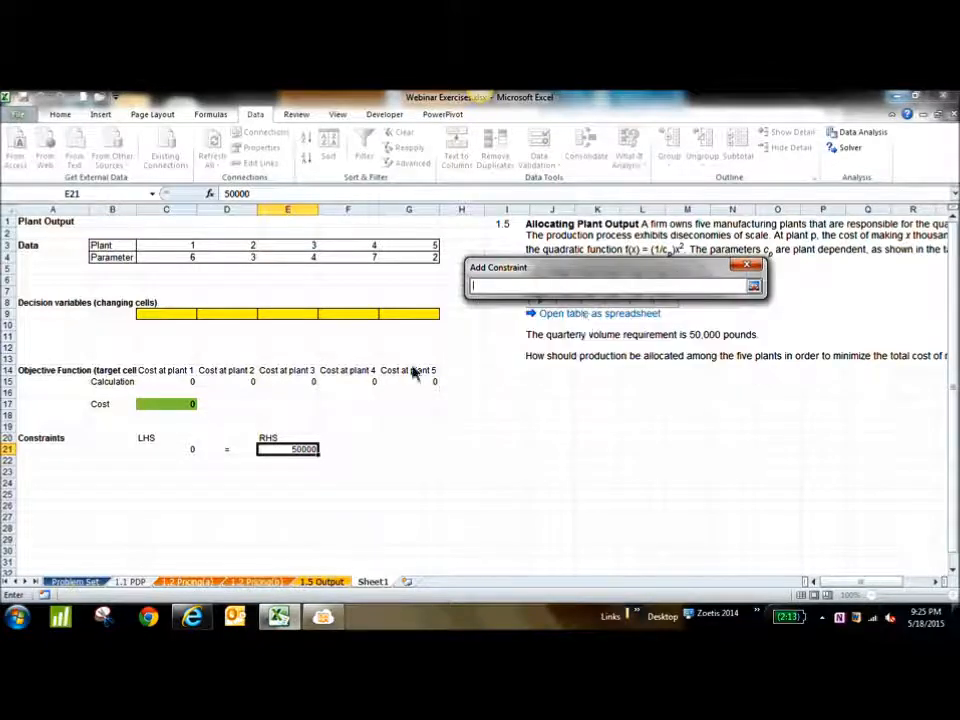
click(183, 452)
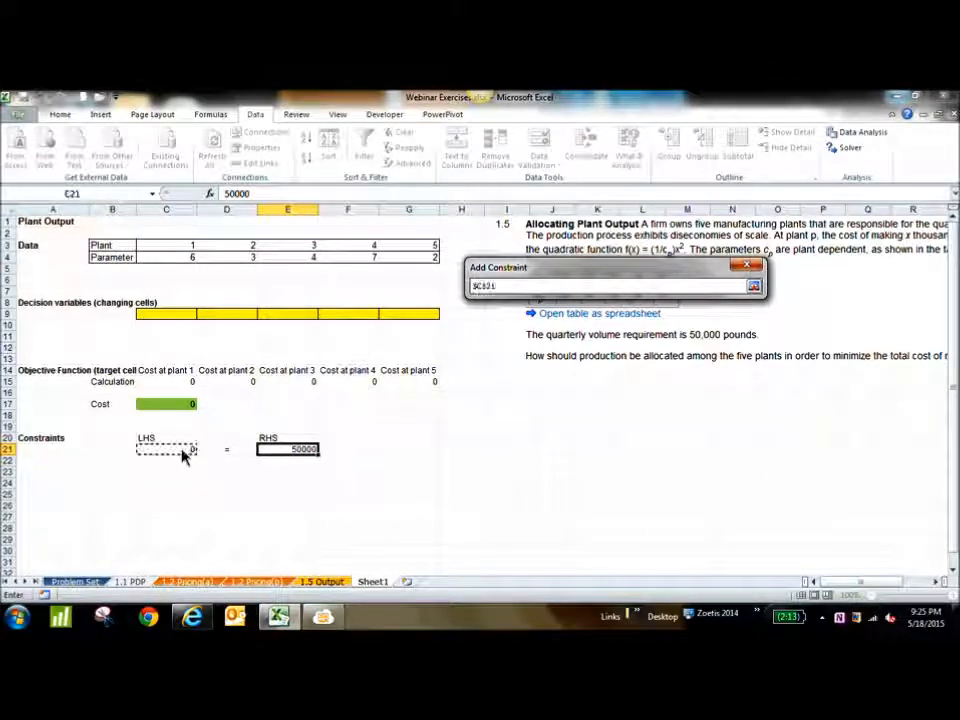
click(753, 287)
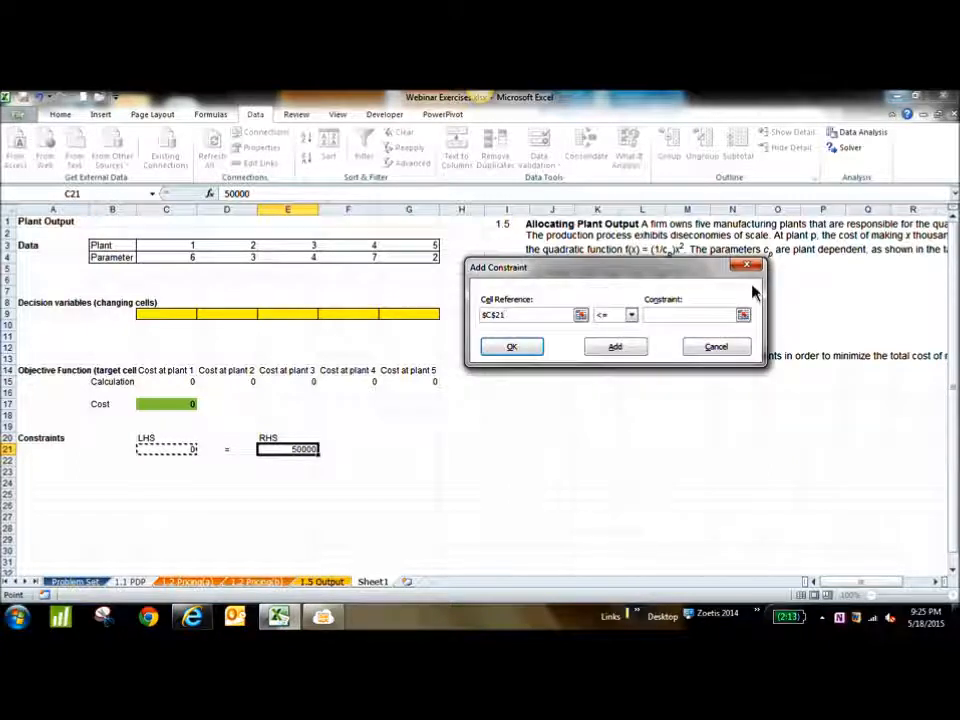
click(632, 316)
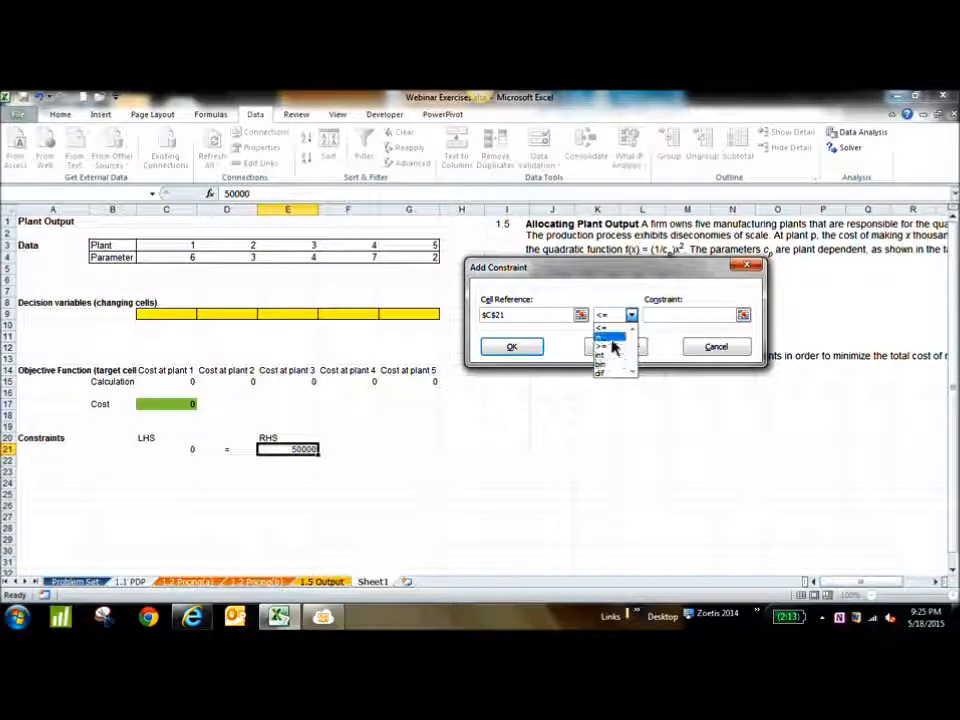
click(613, 338)
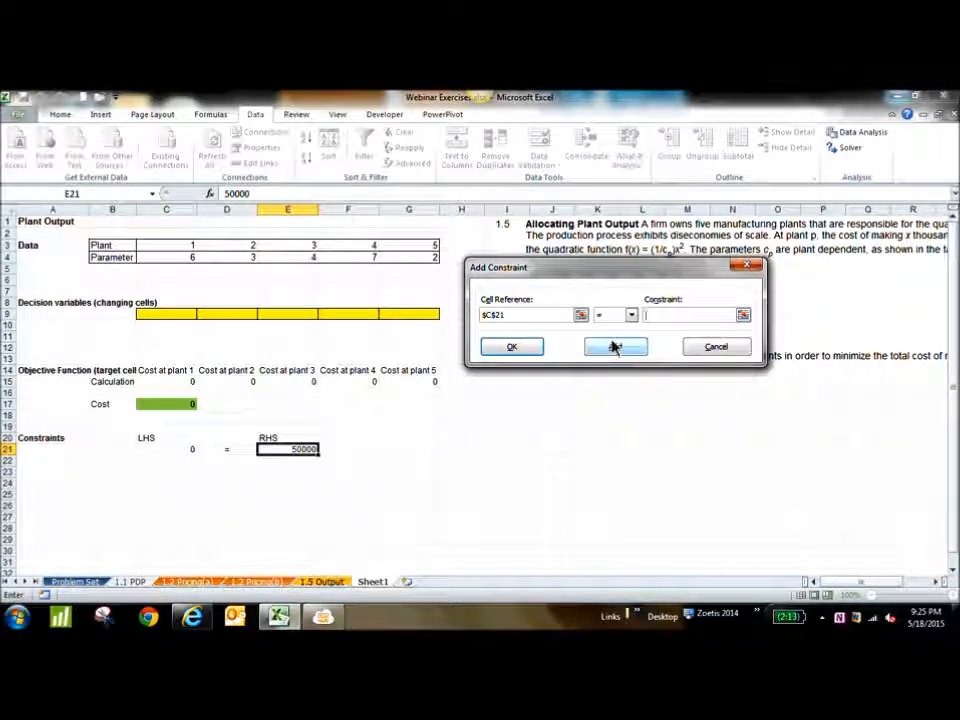
click(743, 316)
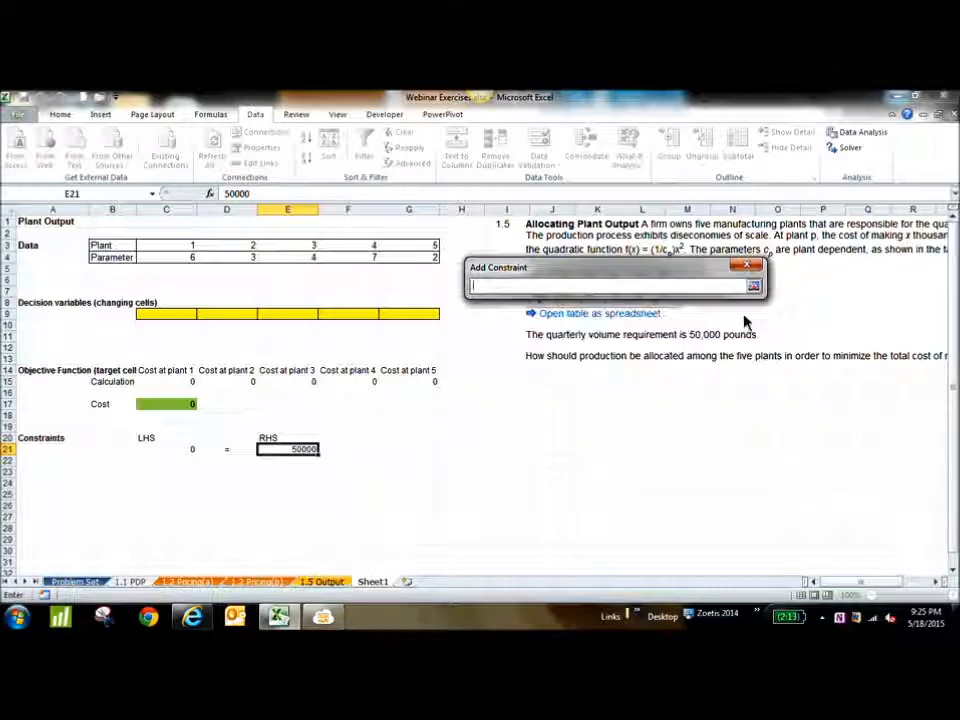
click(292, 450)
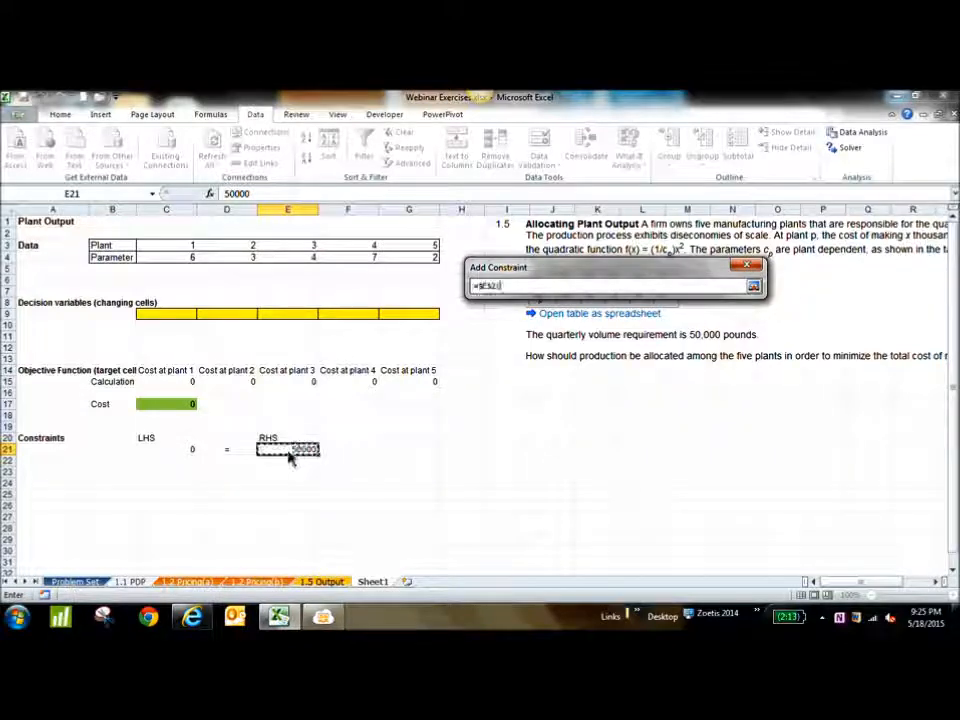
click(754, 285)
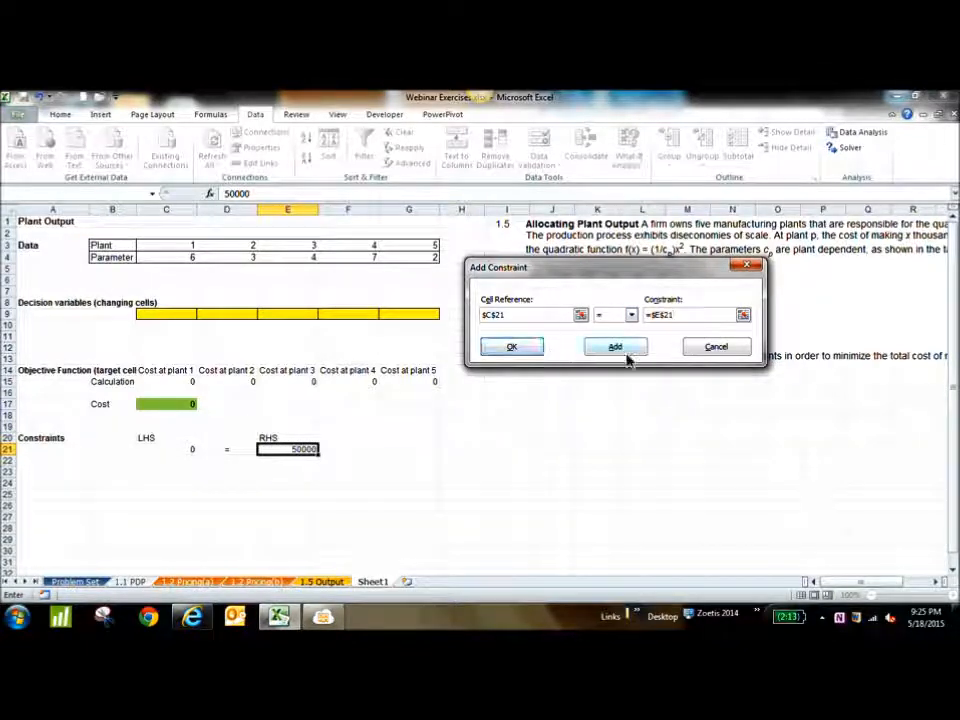
click(533, 350)
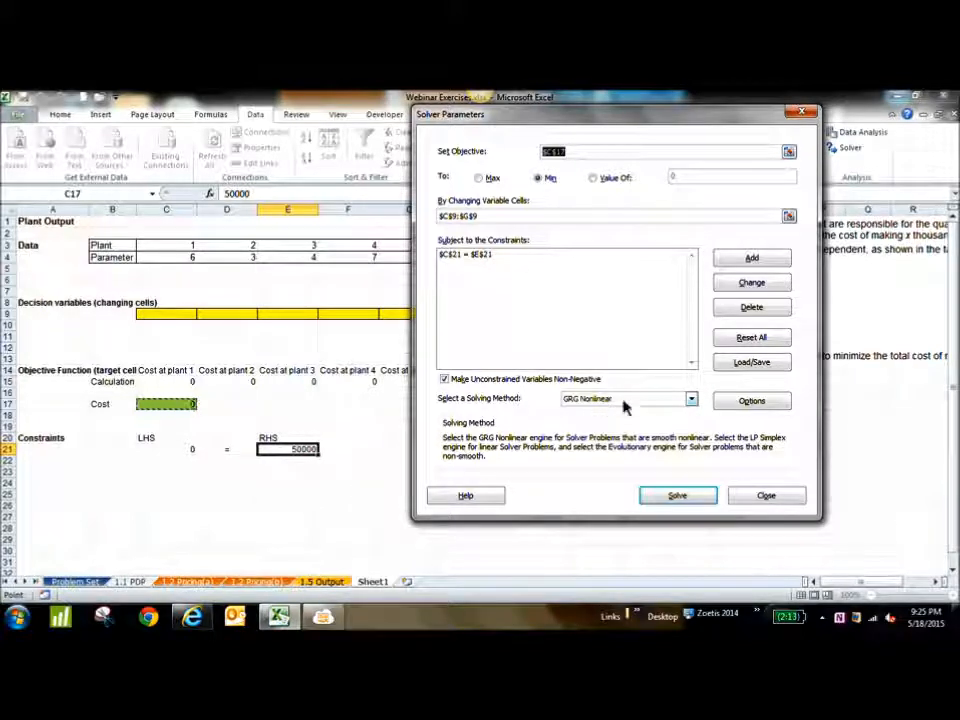
Check the available solving methods, keep GRG Nonlinear, and solve the model
click(690, 399)
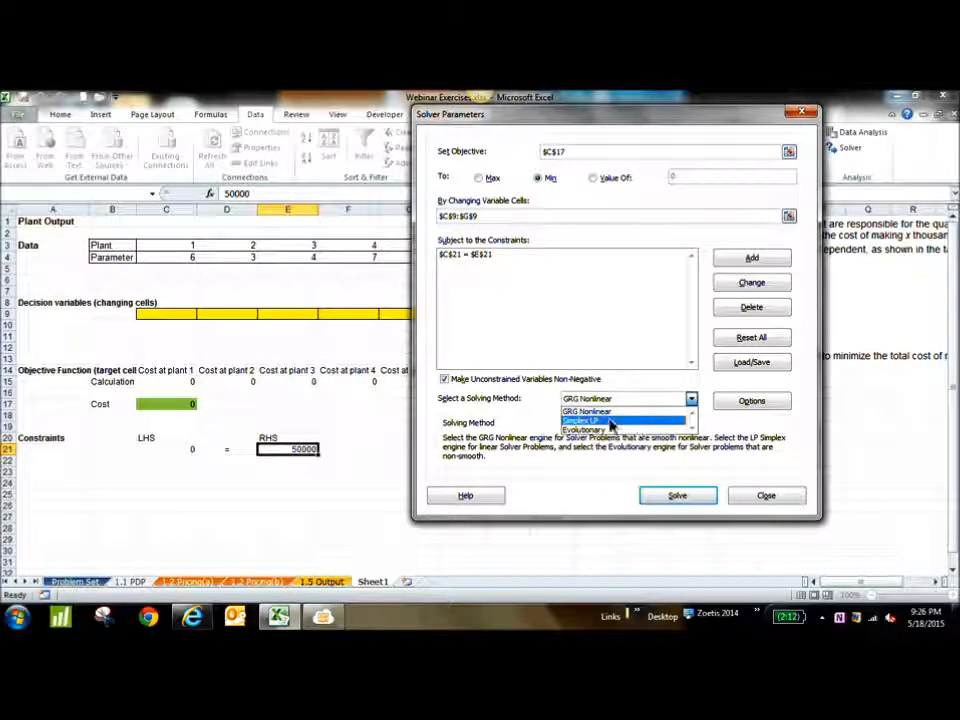
click(505, 425)
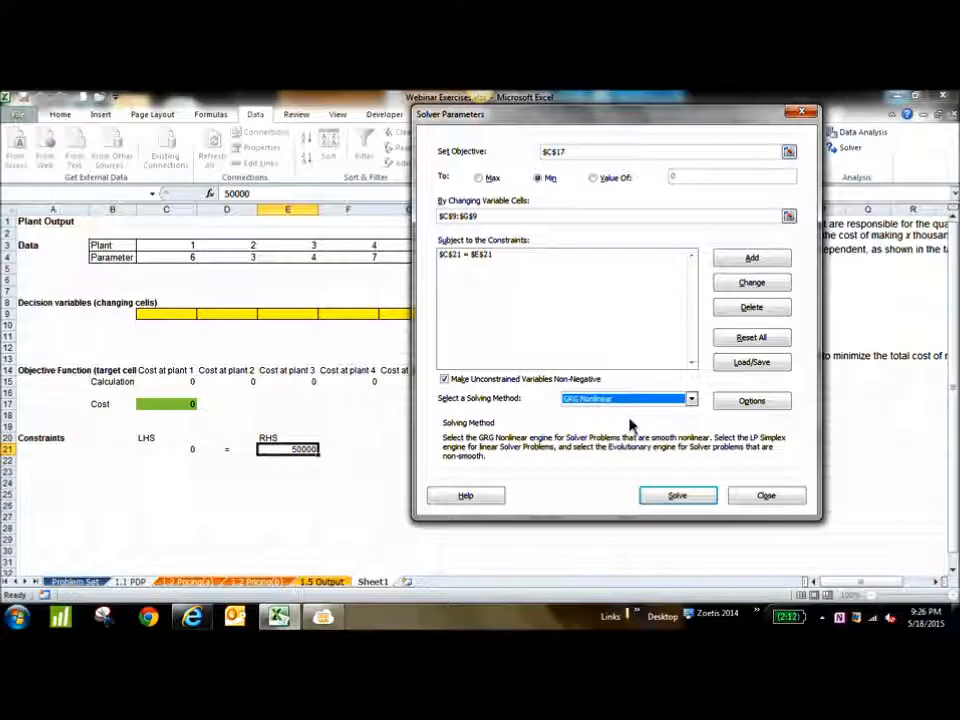
click(596, 360)
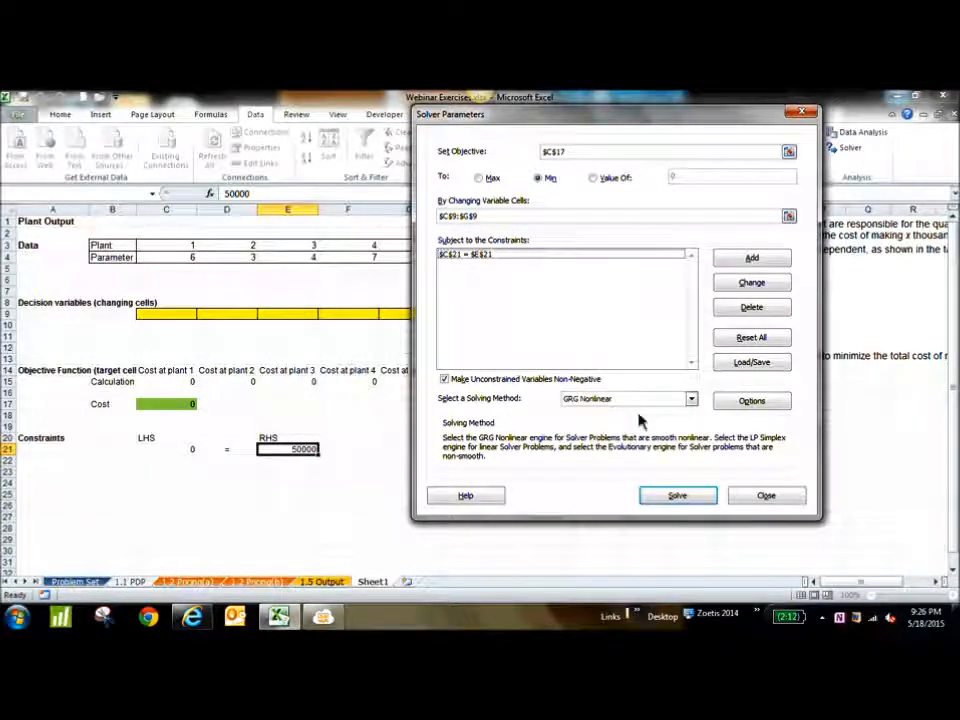
click(677, 500)
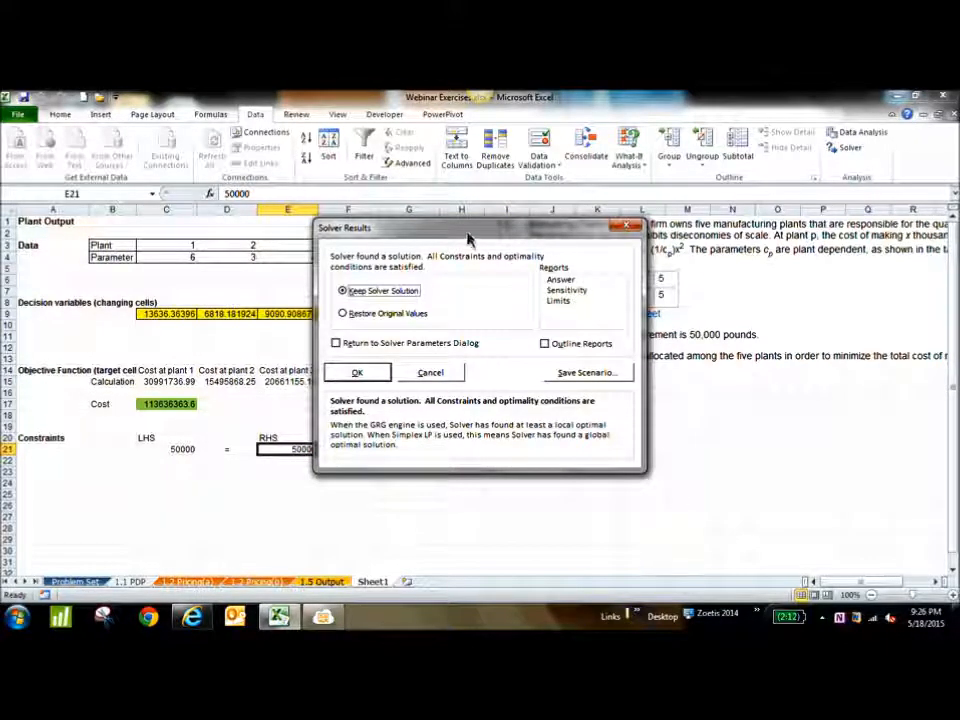
Keep the Solver solution with an Answer report, view the report sheet, and return to the plant output model
drag(440, 218, 577, 216)
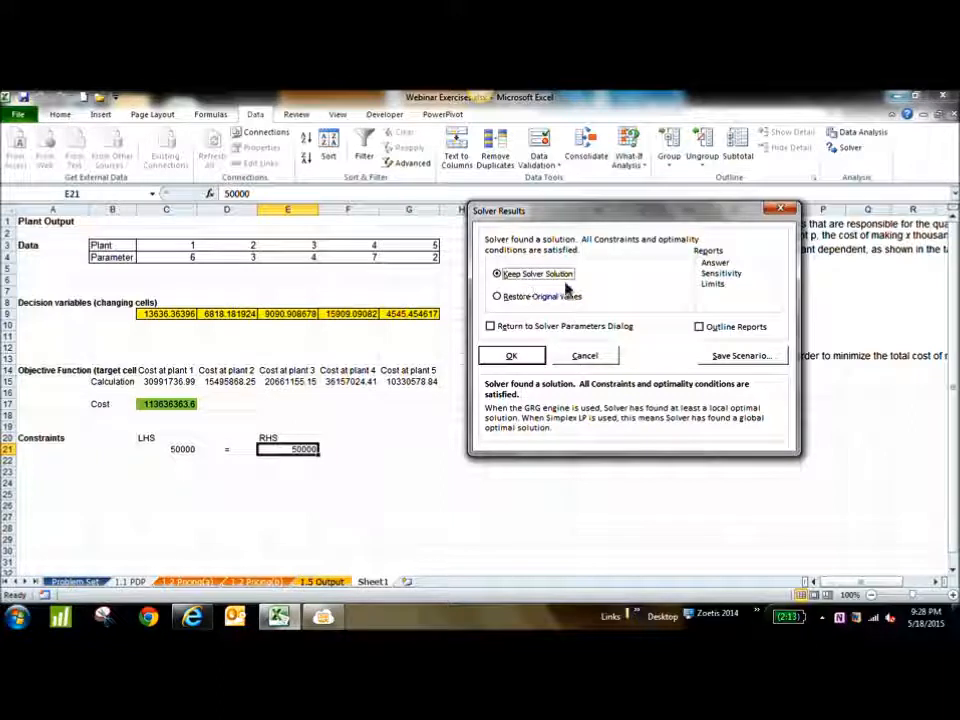
click(714, 264)
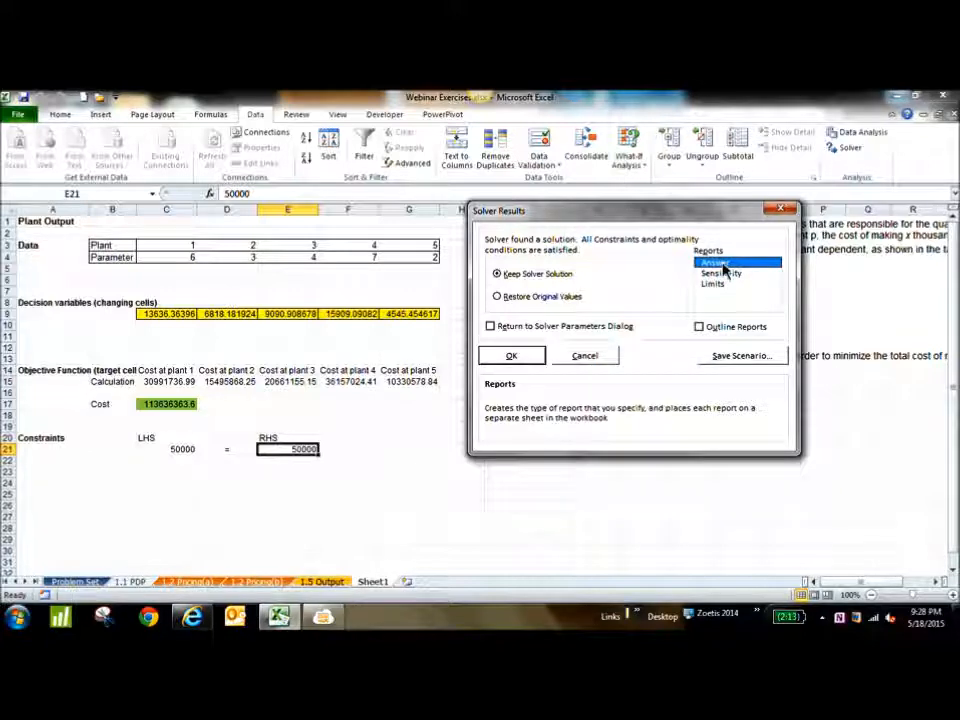
click(509, 356)
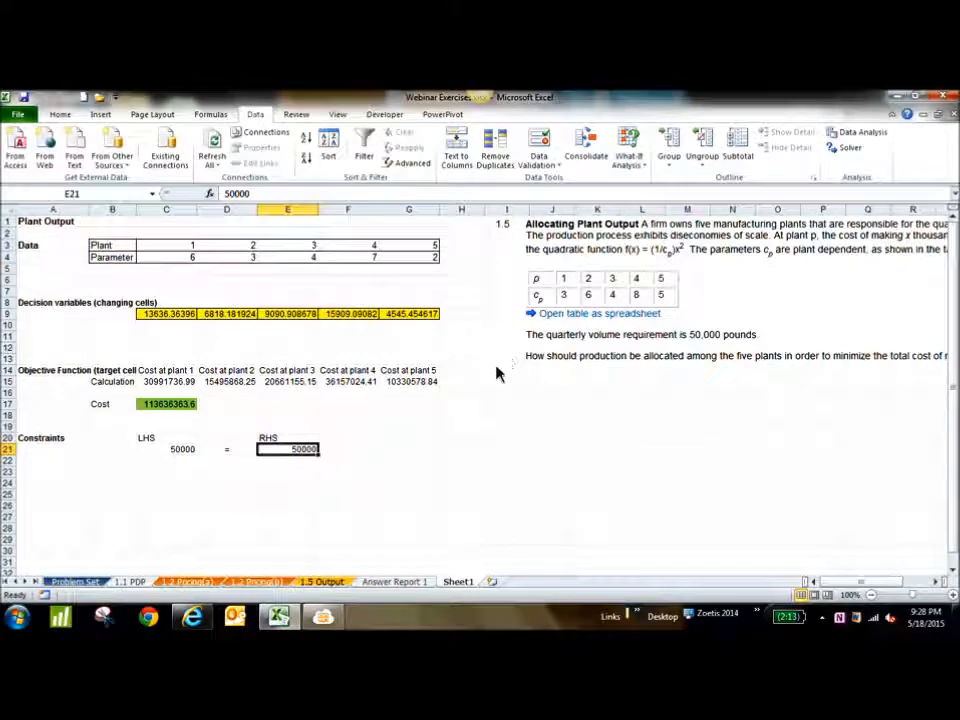
click(405, 584)
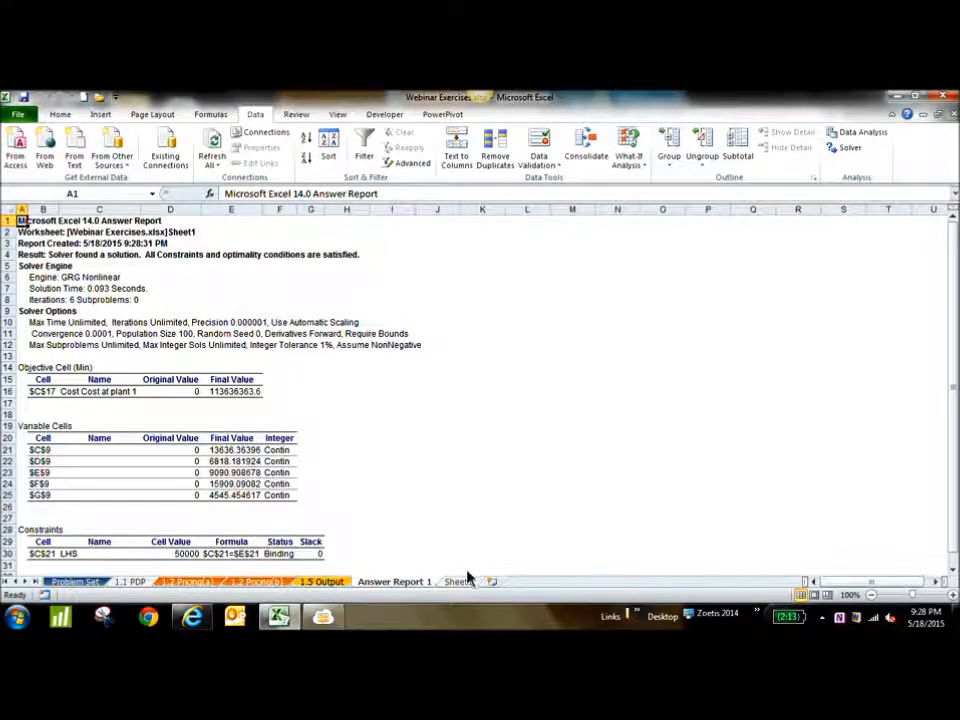
key(ctrl+Page_Up)
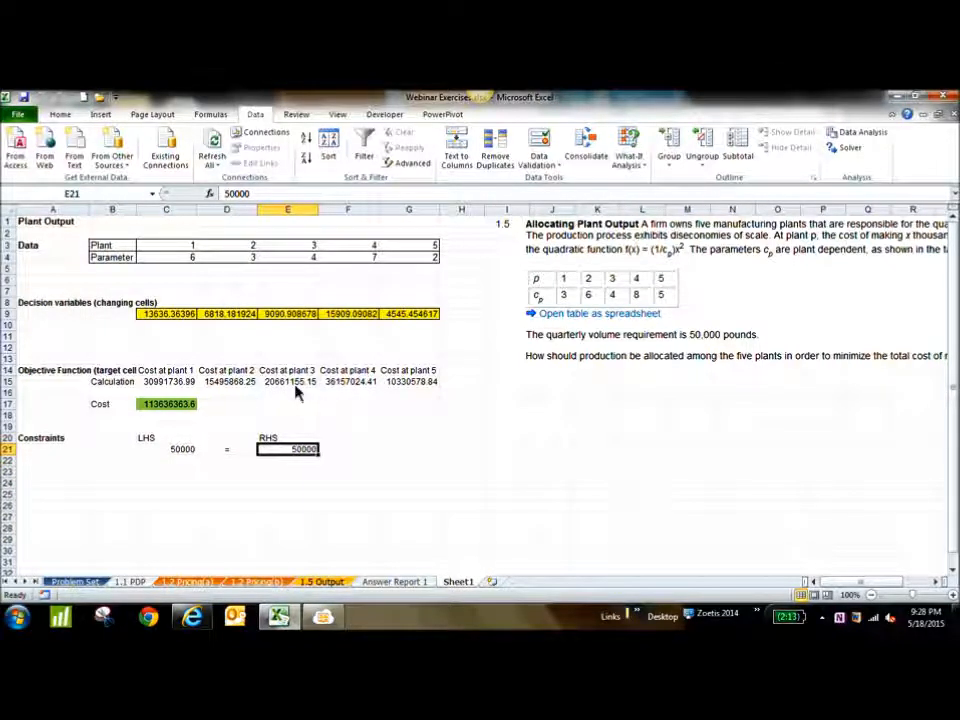
Apply the dollar accounting format to the plant costs in C15:G15 and the total cost in C17
click(60, 115)
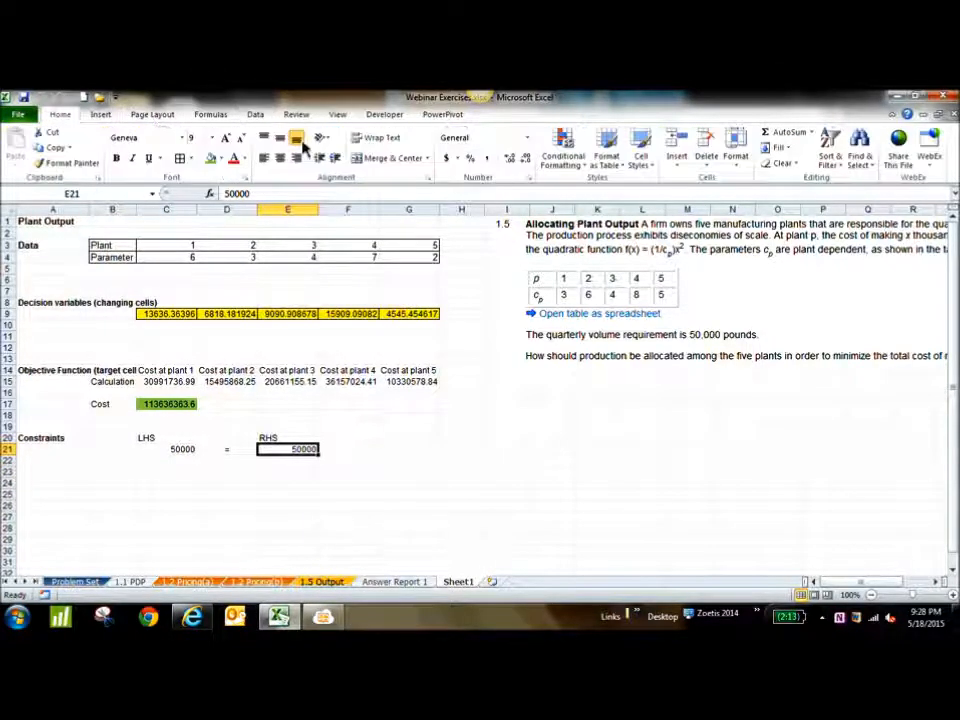
drag(150, 382, 394, 392)
click(447, 158)
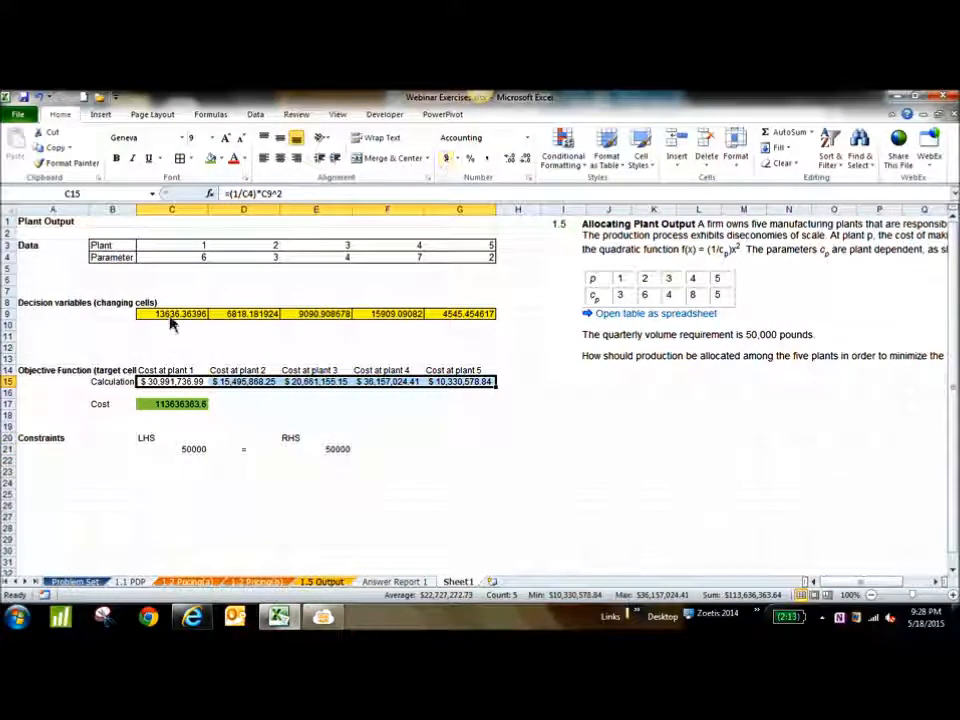
click(165, 404)
click(448, 160)
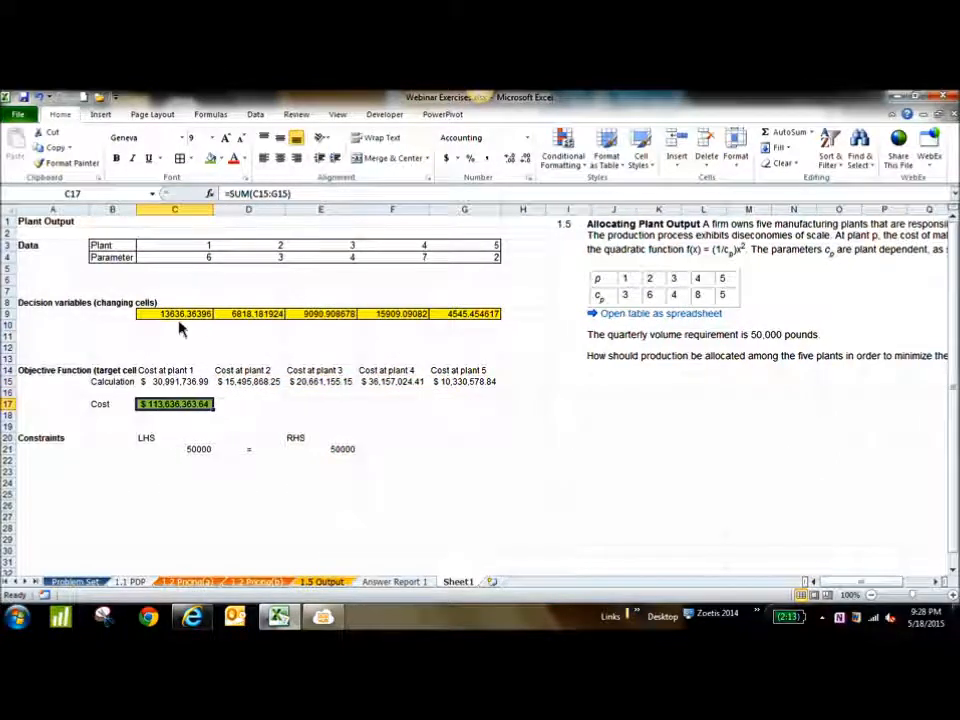
Remove the decimal places from the plant costs in C15:G15 and the total cost in C17
click(208, 383)
drag(228, 390, 480, 390)
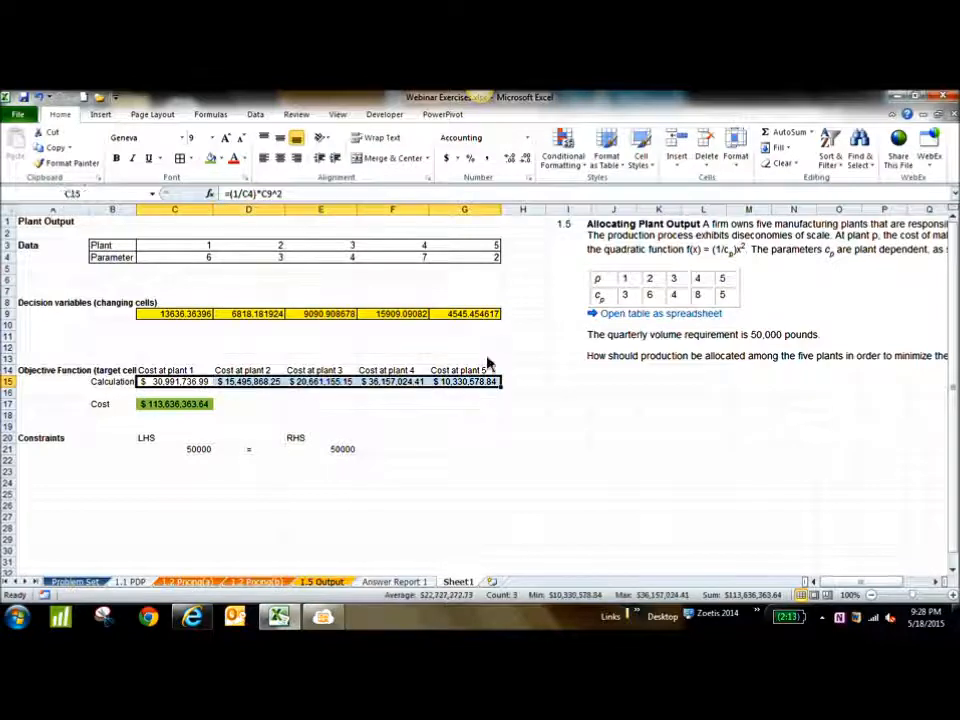
click(525, 162)
click(525, 162)
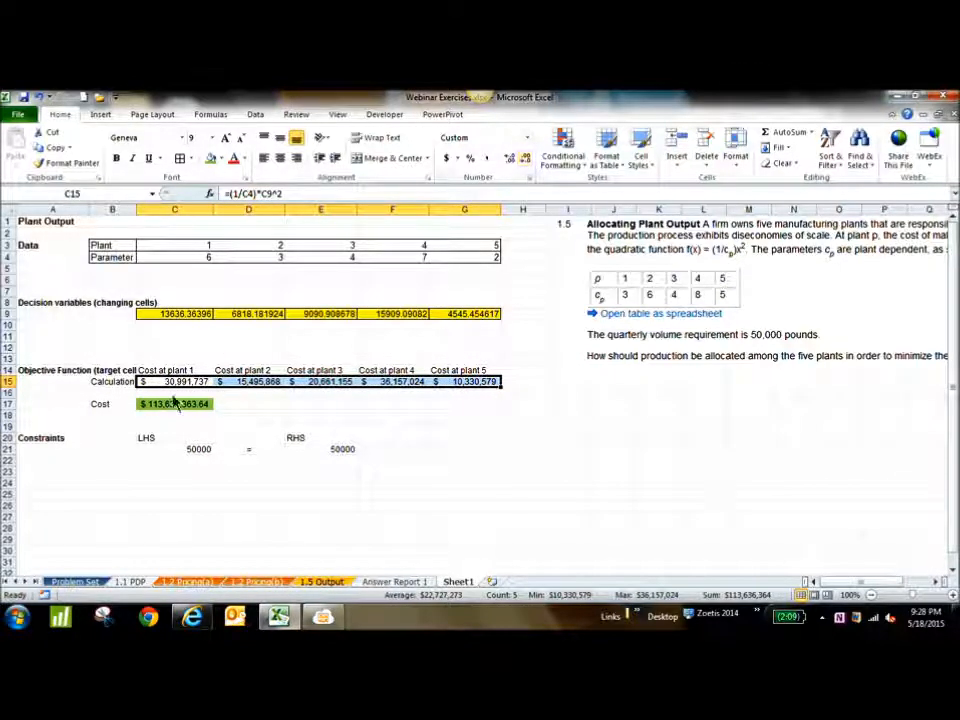
click(170, 405)
click(525, 162)
click(525, 162)
Format the decision variables in C9:G9 to show whole numbers without decimals
drag(182, 315, 500, 320)
click(524, 159)
click(524, 159)
click(524, 159)
click(524, 159)
click(524, 159)
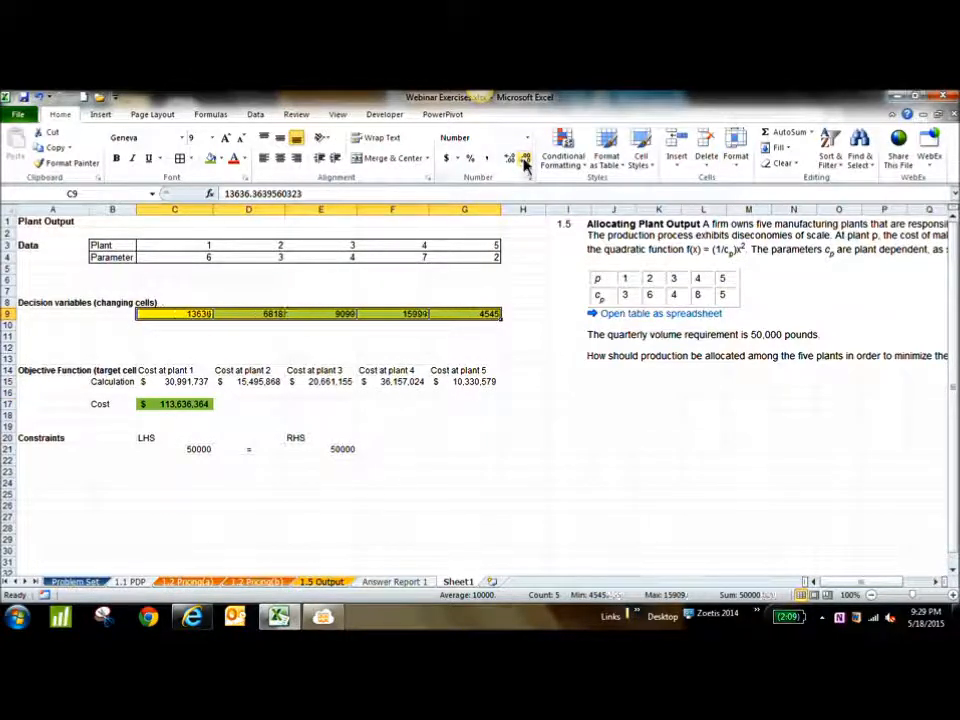
click(583, 508)
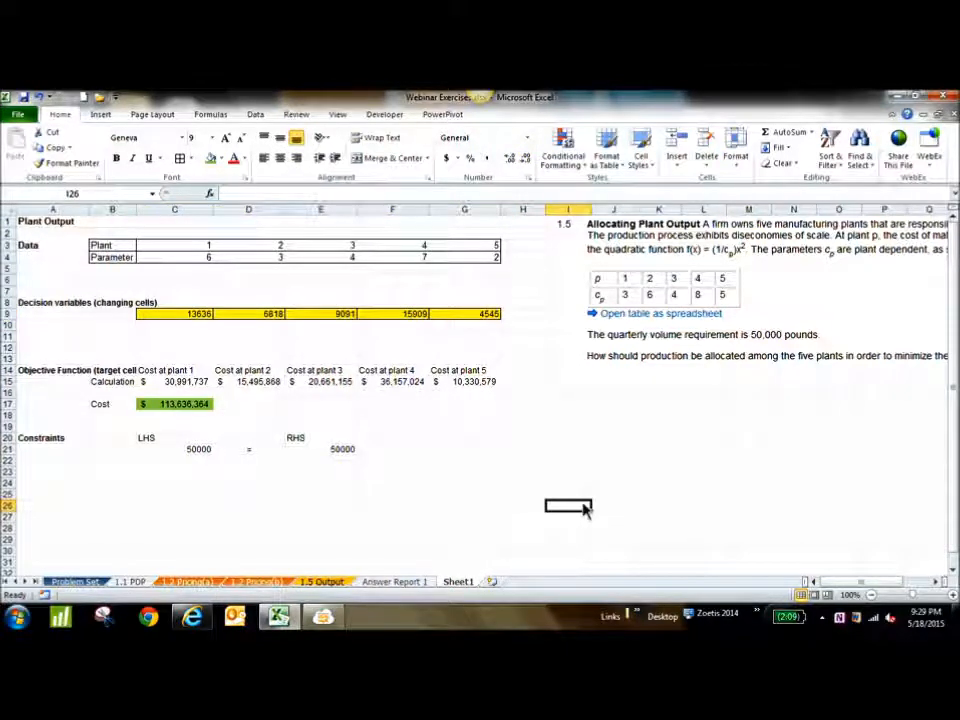
Enter the answer label "1.5 a)" in I18 and the placeholder text "the answer is ..." beside it in J18
click(578, 424)
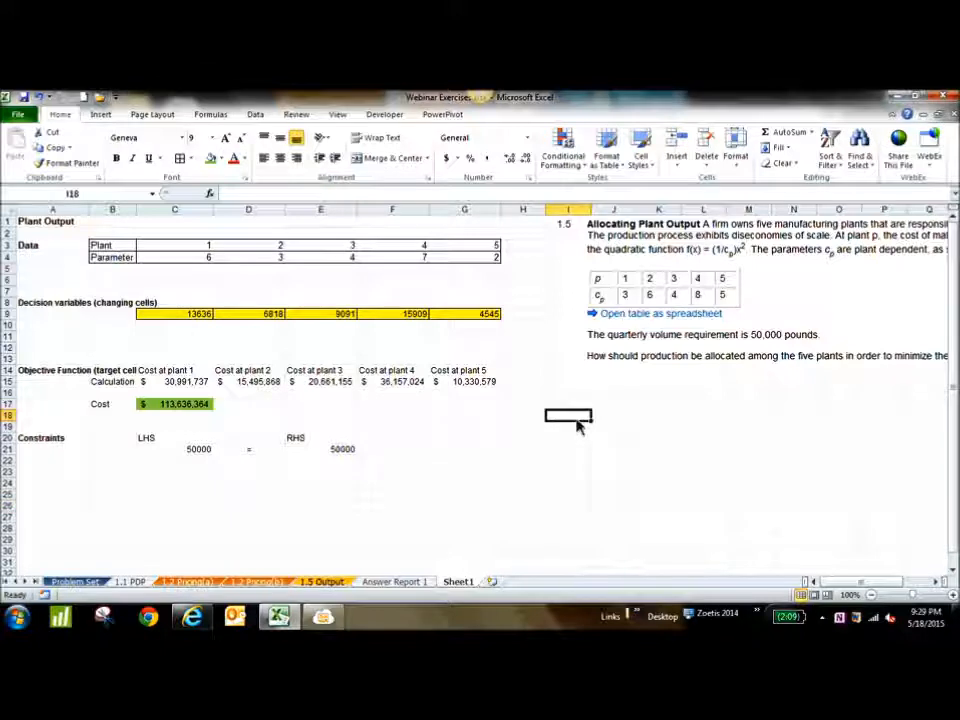
text(1.5)
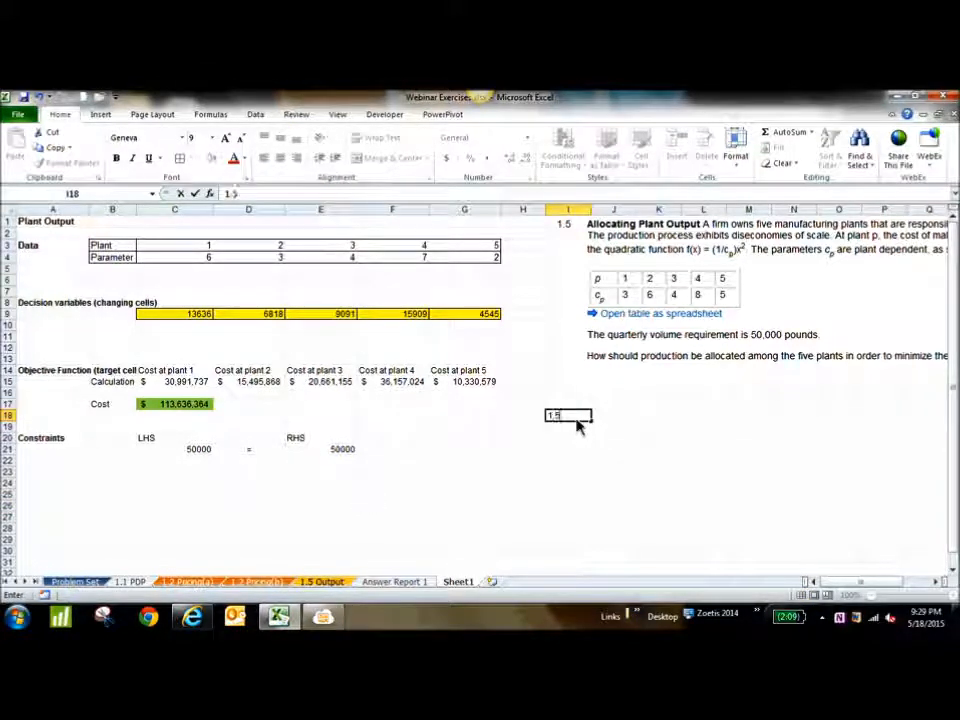
text(a))
key(Tab)
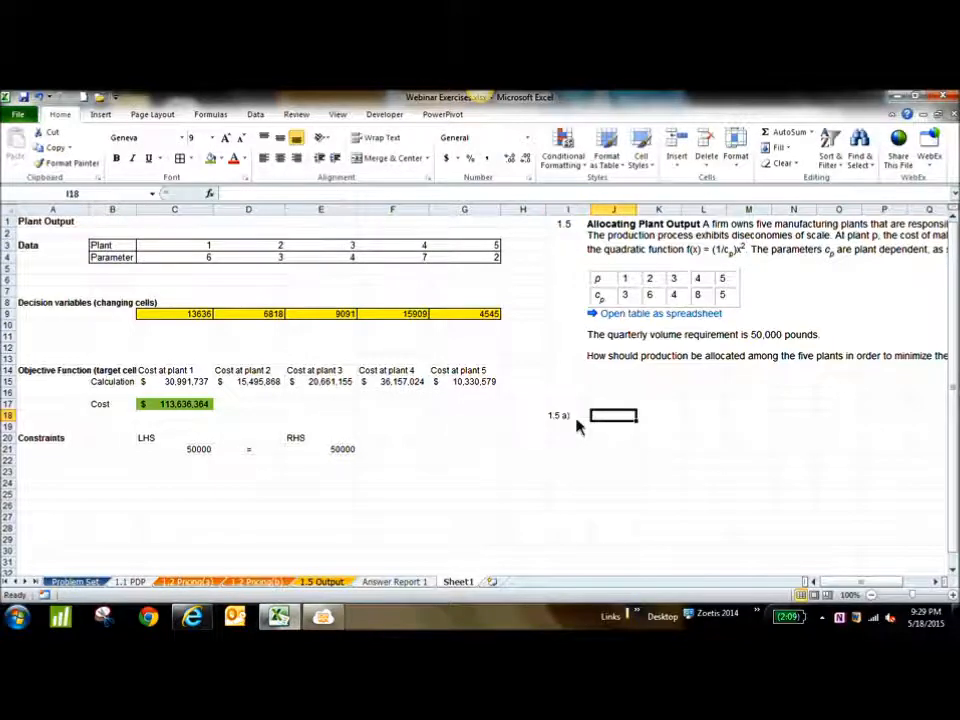
text(the answers)
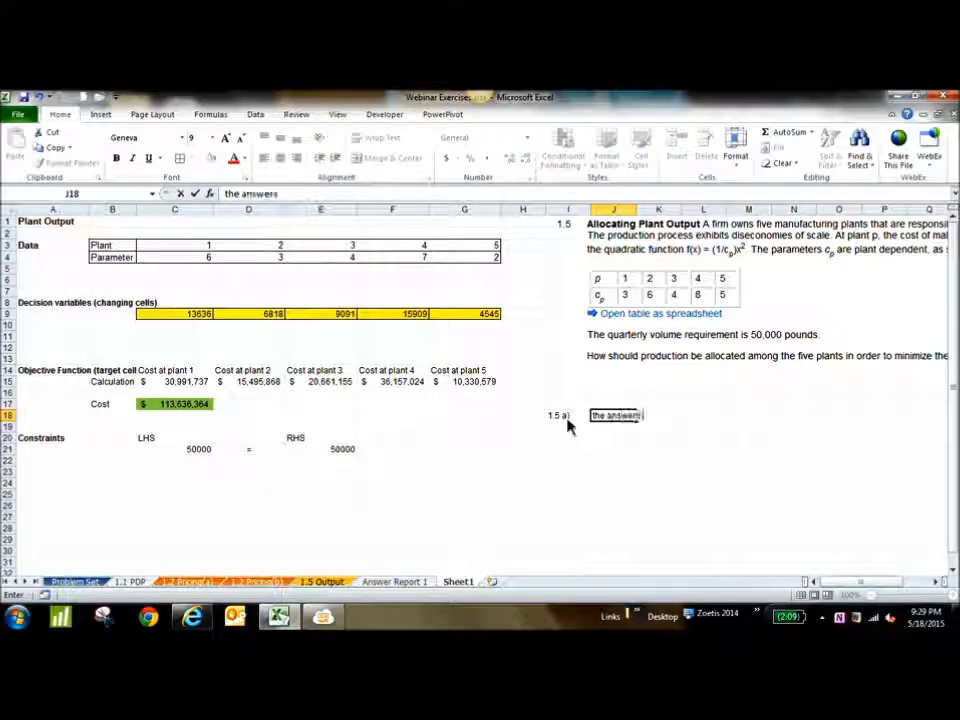
key(BackSpace)
text(is ....)
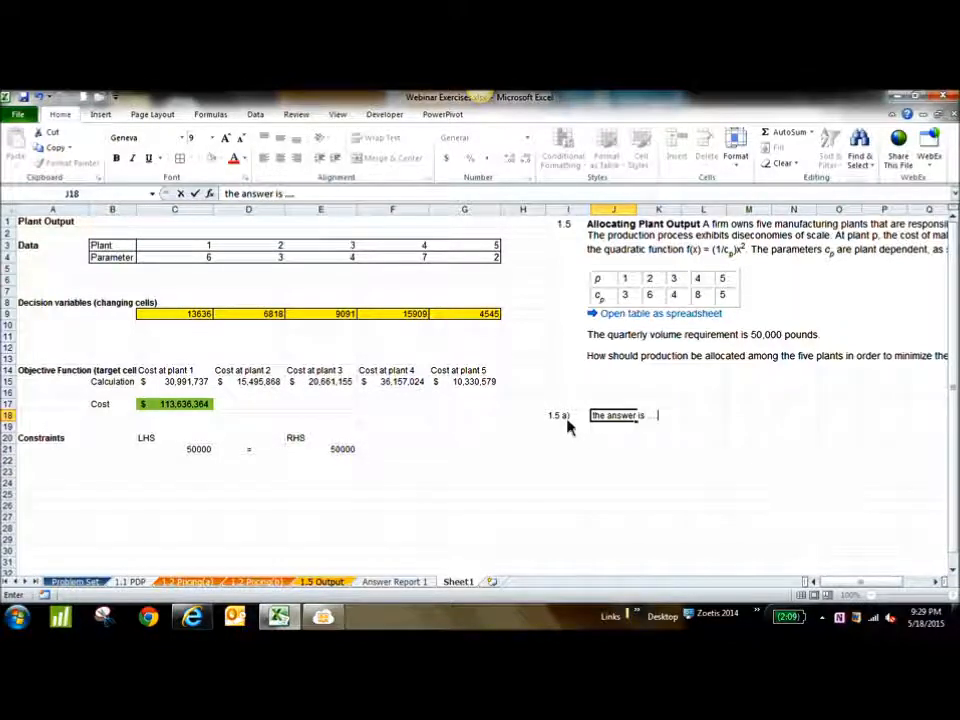
Add a second answer line with "1.5 b)" in I19 and "the answer is ...." in J19
click(567, 427)
text(1.5)
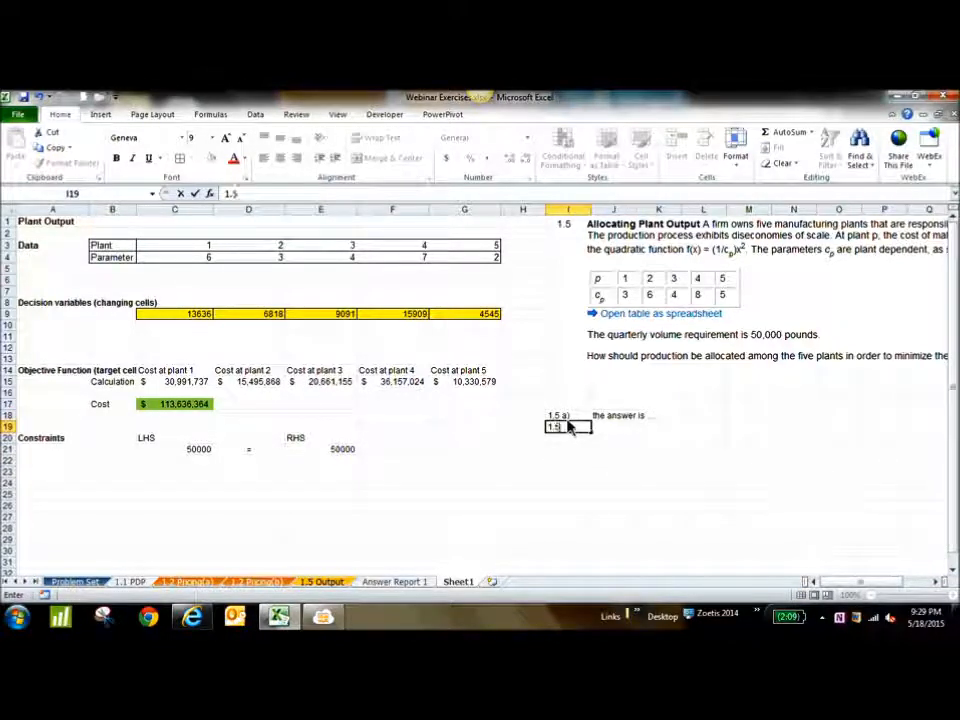
text( b)
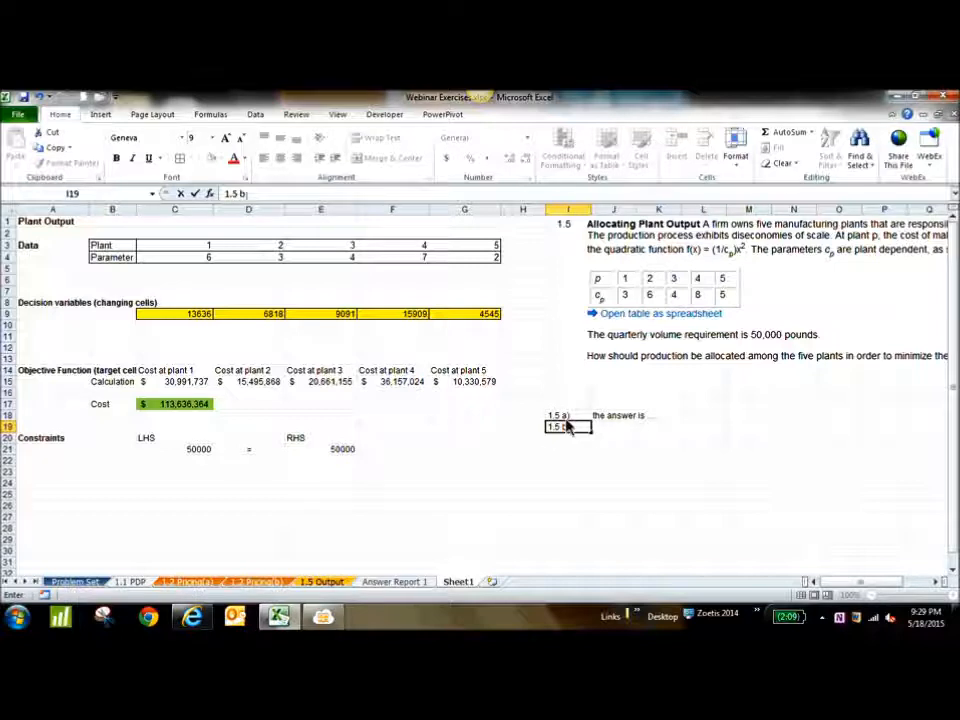
key(Tab)
text(t)
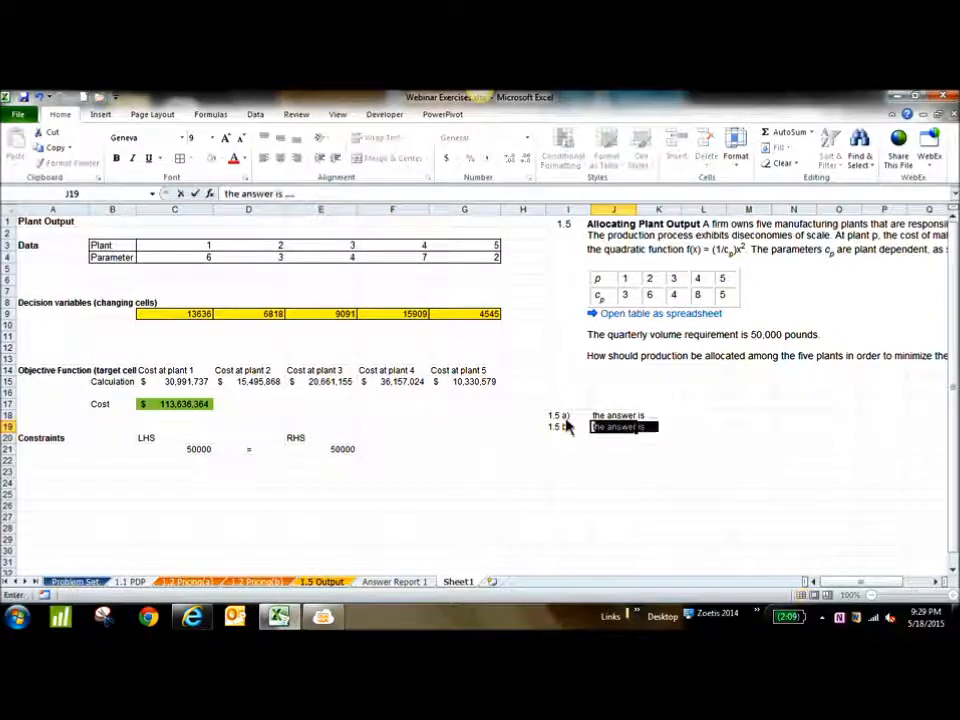
click(593, 474)
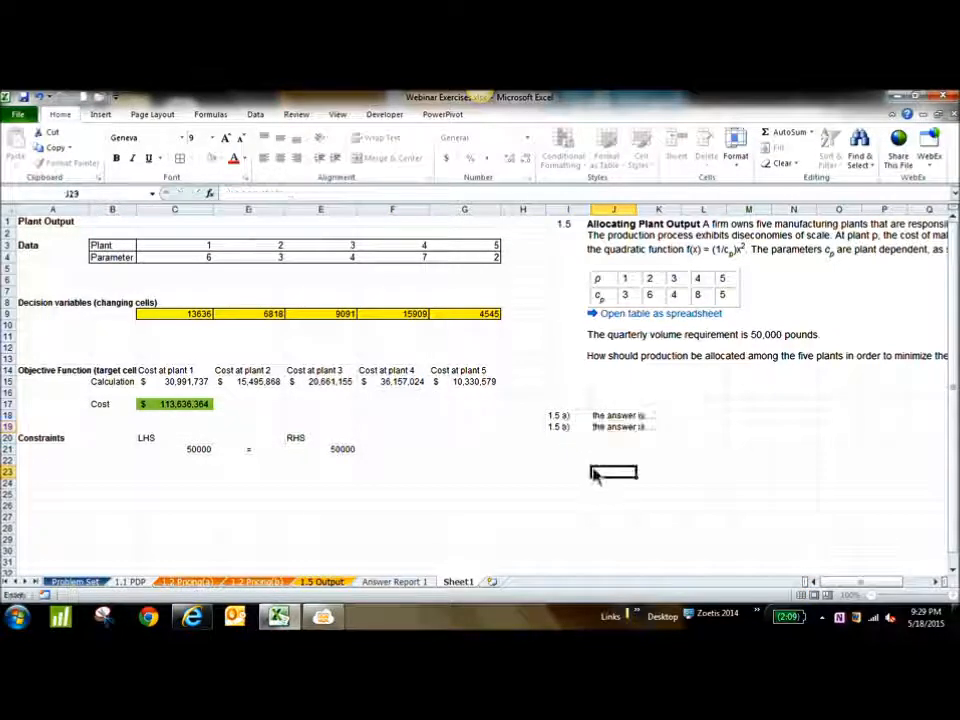
Rename the Sheet1 worksheet holding the plant output model as 1.5a
right_click(455, 588)
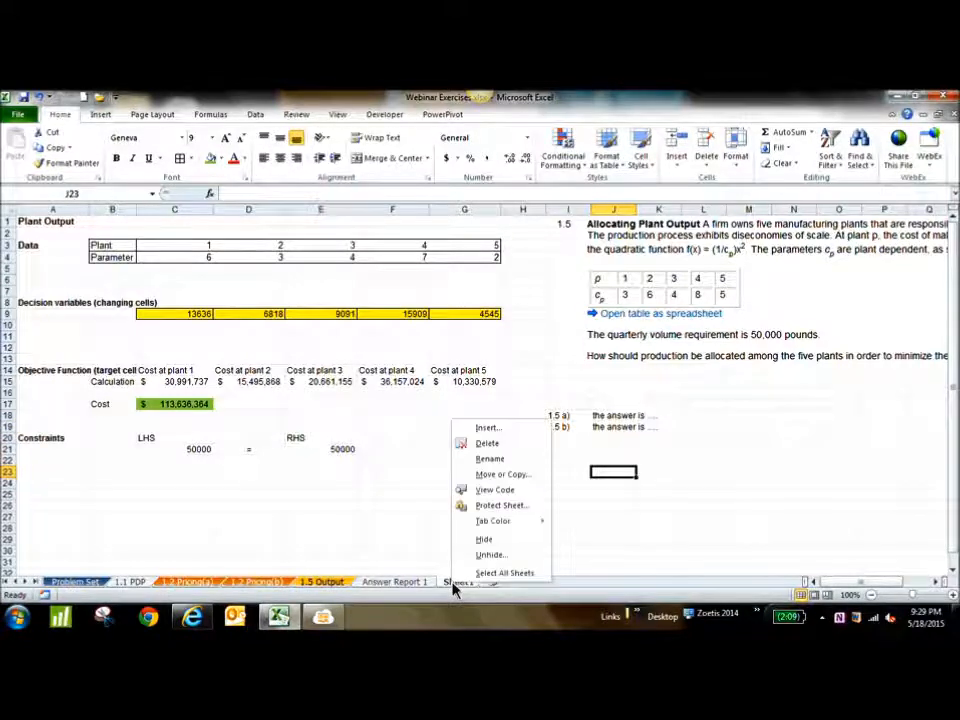
click(507, 463)
text(1.5a)
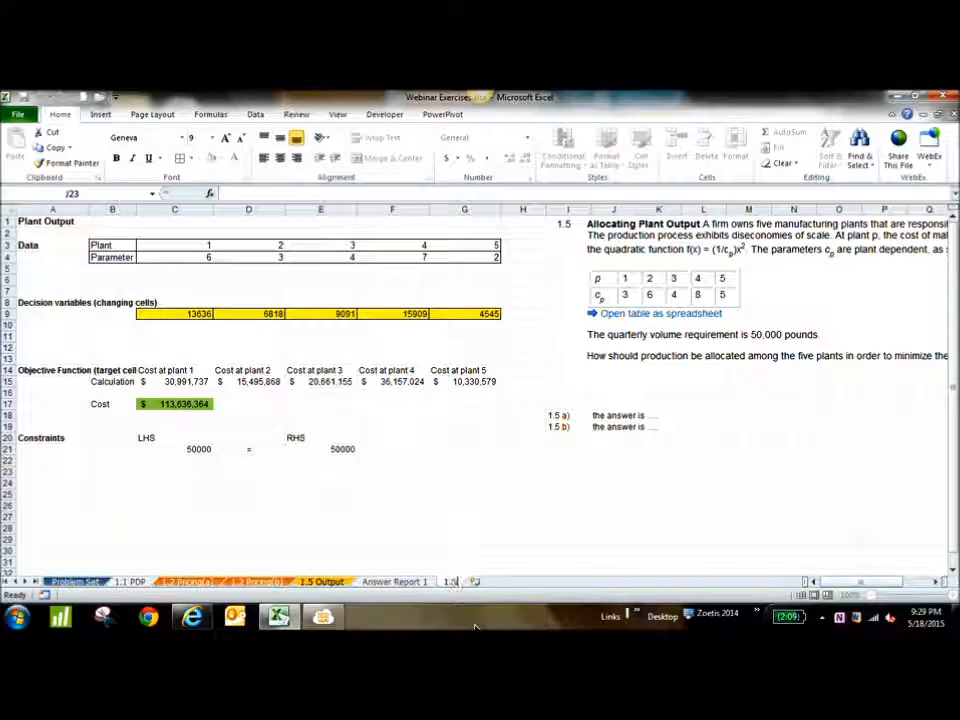
Insert a new blank worksheet after 1.5a and delete it again
click(480, 581)
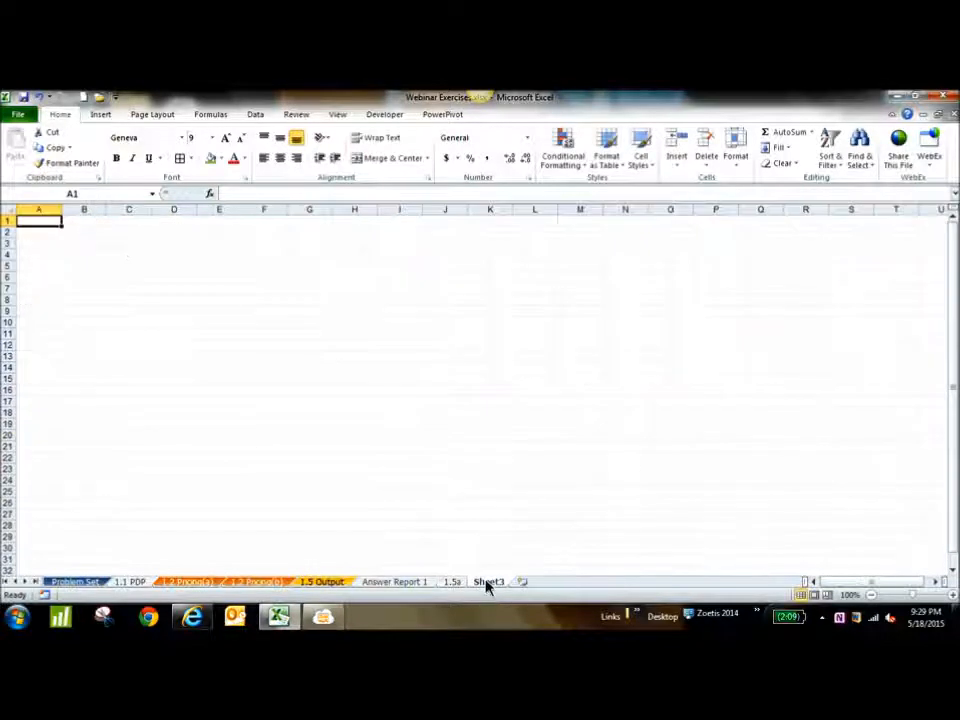
right_click(486, 583)
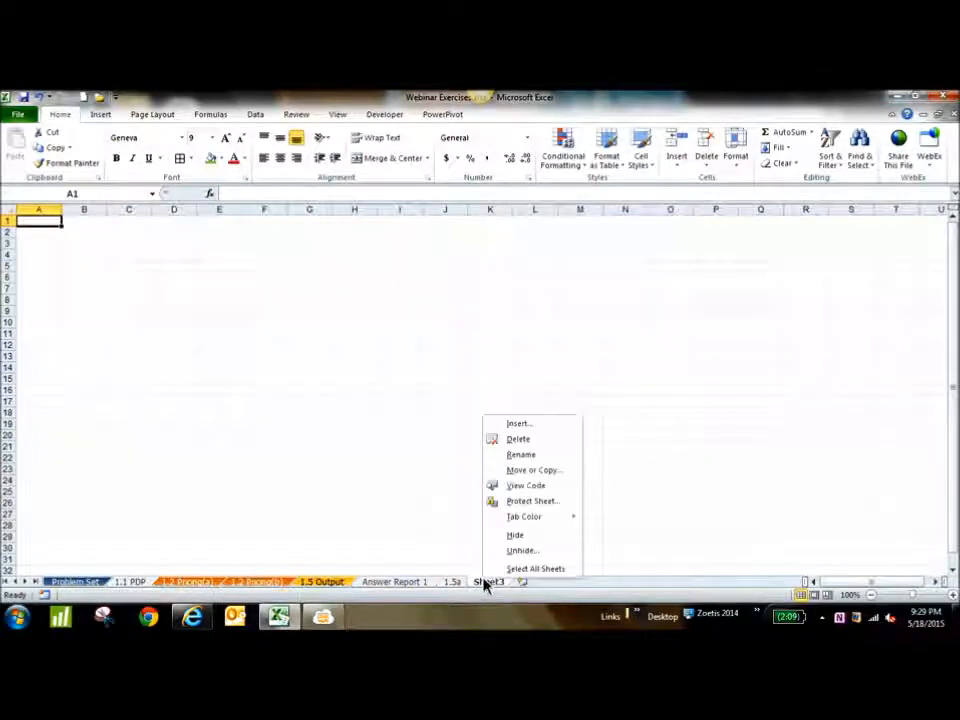
click(535, 441)
Clear the placeholder answer lines in I18:K20 and switch to the other open application window
drag(574, 421, 647, 440)
key(Delete)
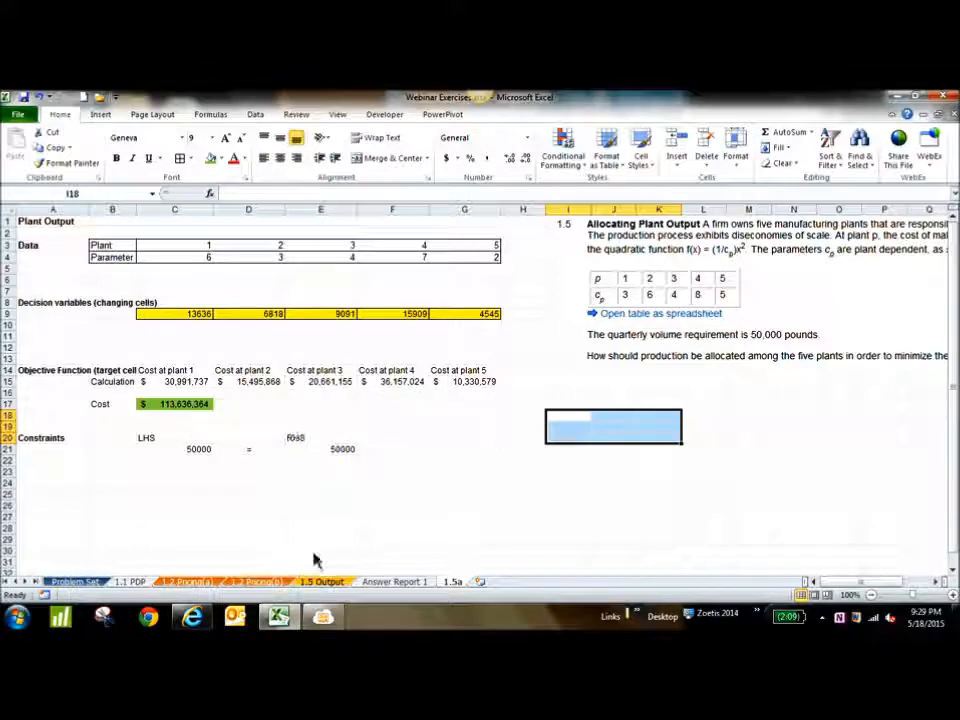
click(336, 620)
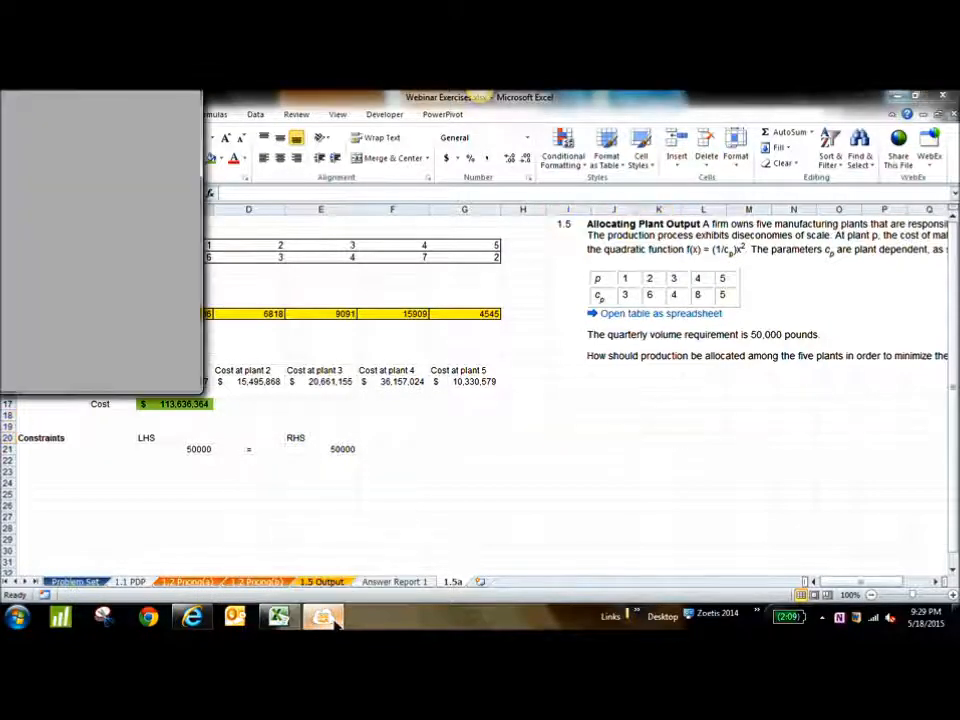
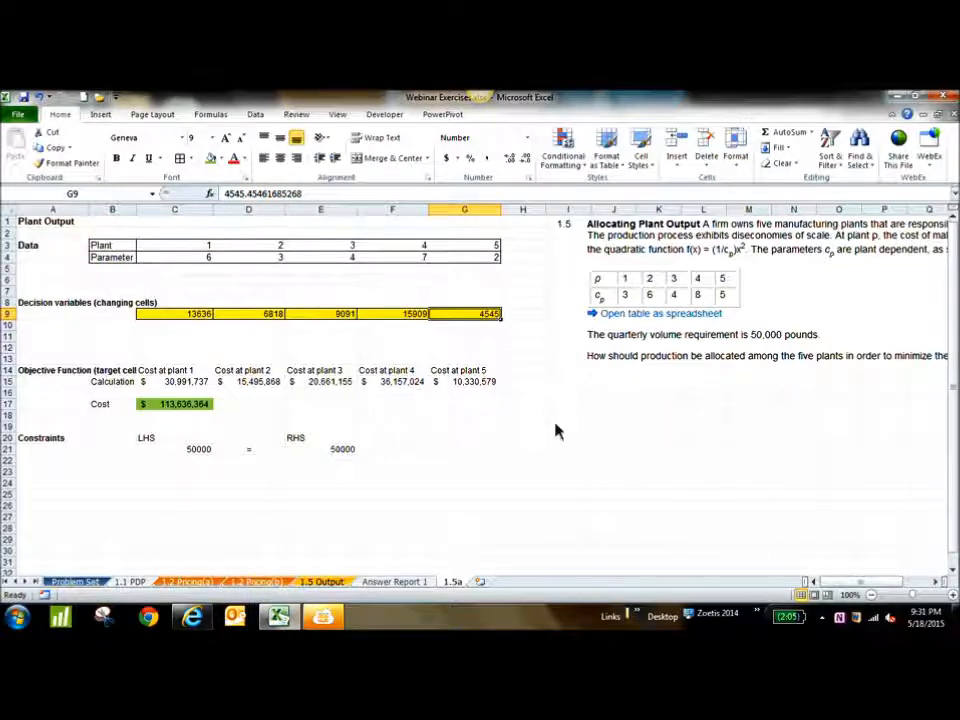
Record the optimized total cost from C17 as the fixed value 113,636,364 in J20
click(416, 316)
click(192, 318)
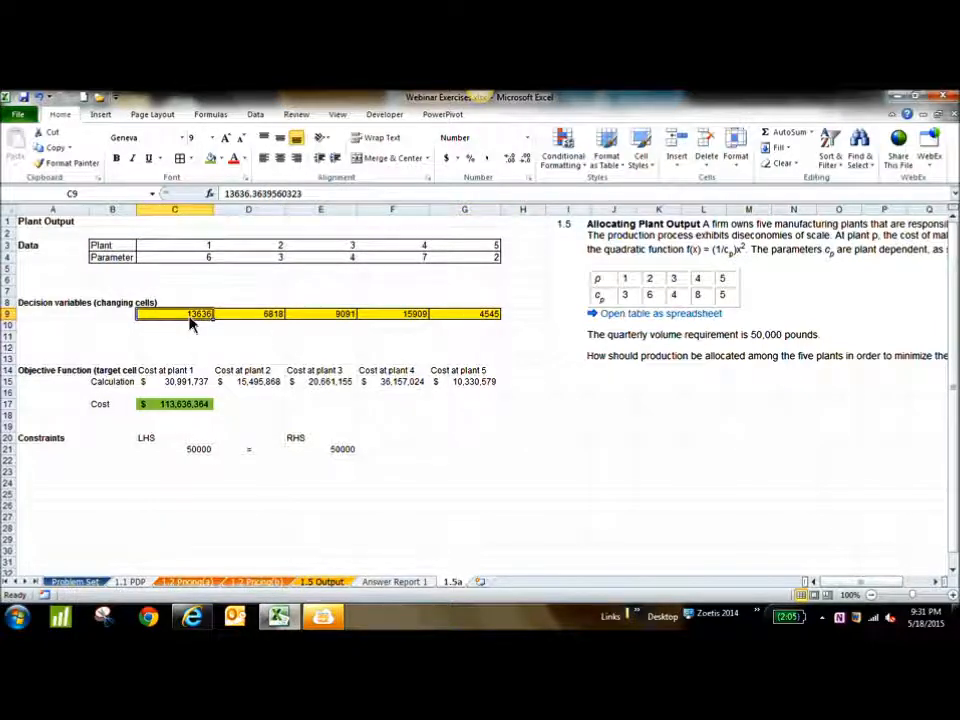
click(180, 412)
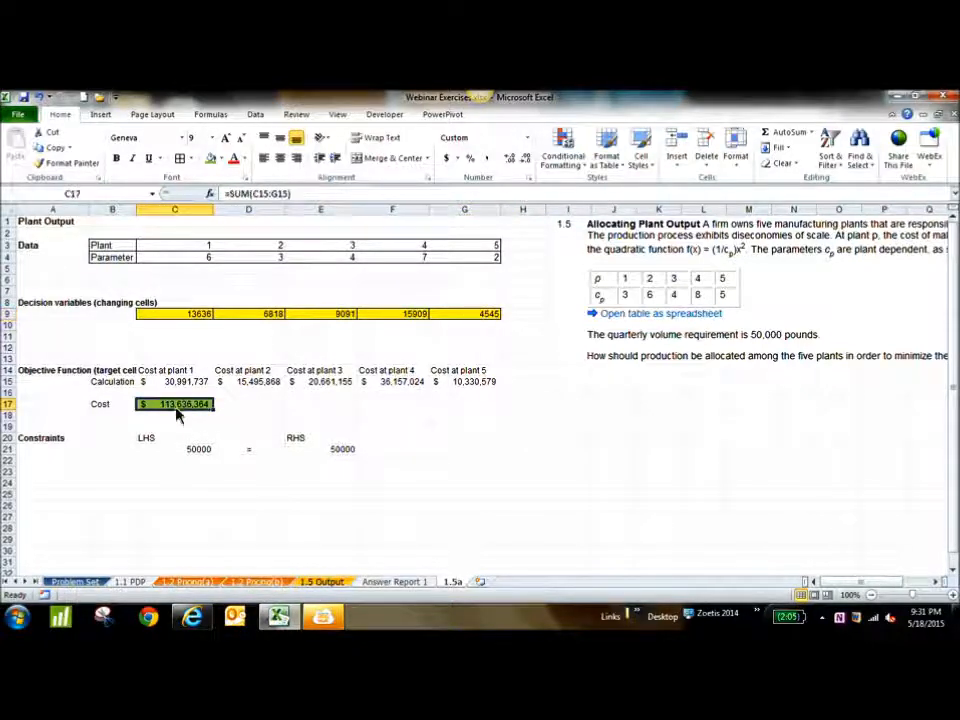
click(600, 440)
text(113.)
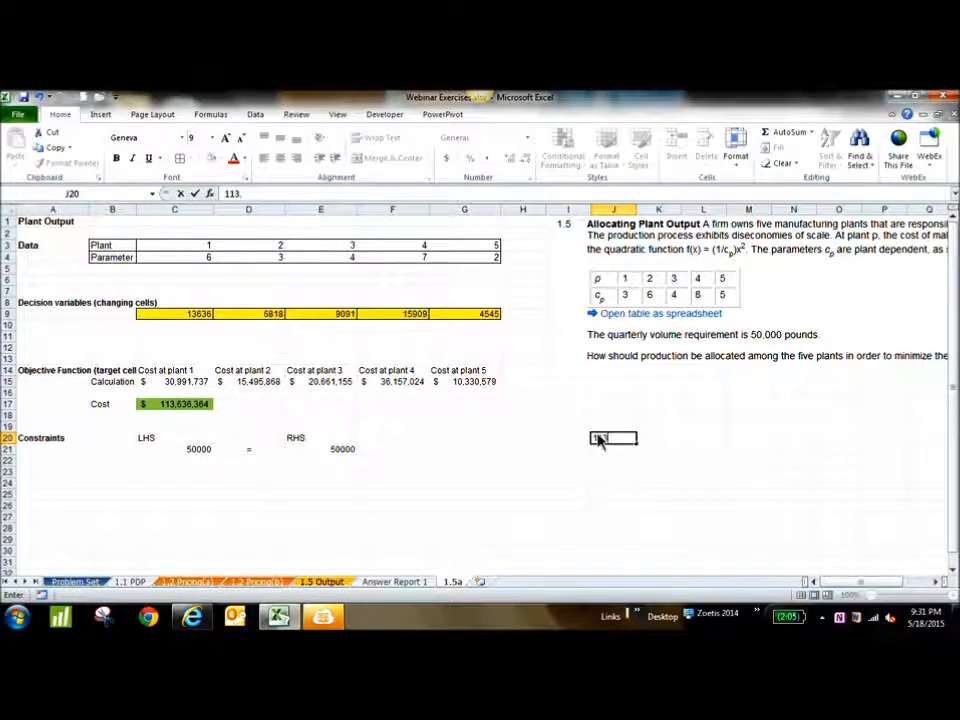
text(636,364)
click(690, 493)
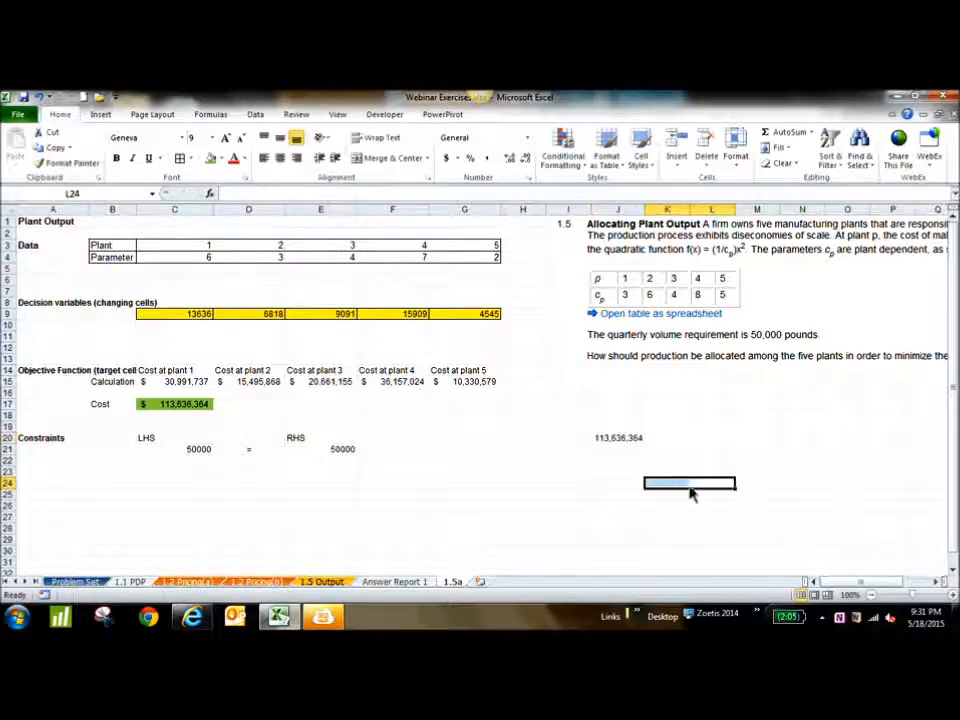
Format J20 as dollars in accounting style with no decimals and label it "Min" in I20
click(620, 443)
click(446, 158)
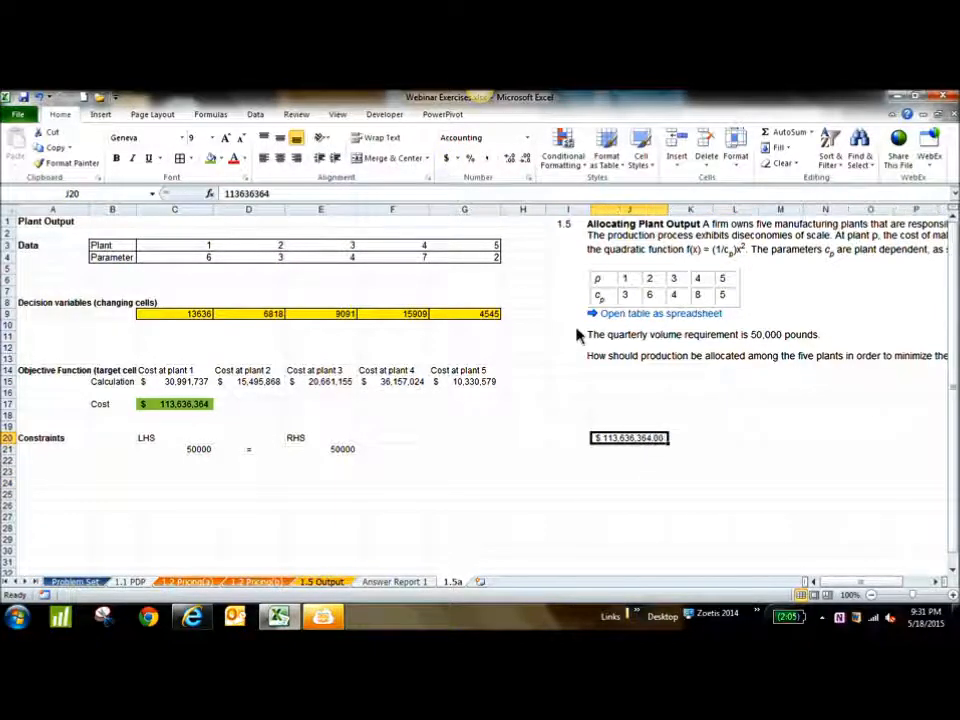
click(525, 158)
click(525, 158)
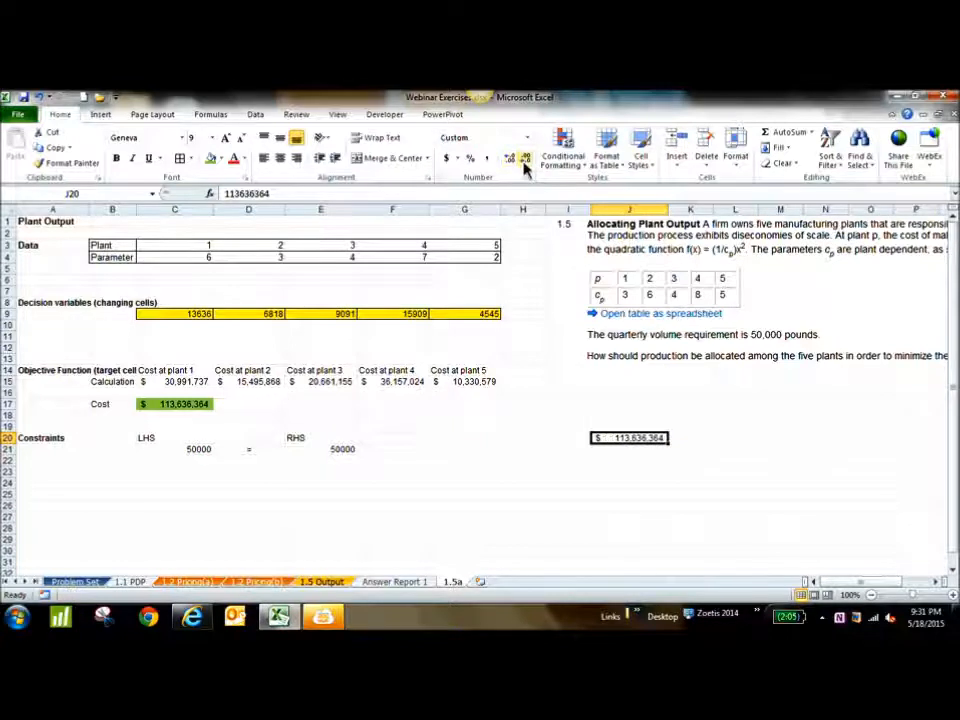
click(566, 443)
text(Min)
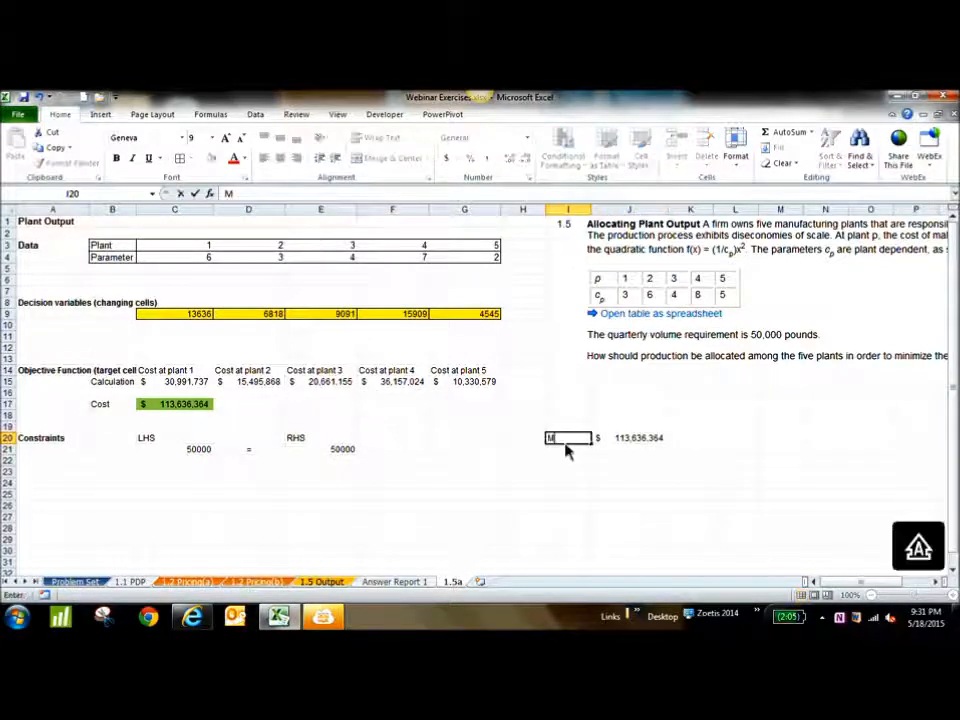
click(495, 440)
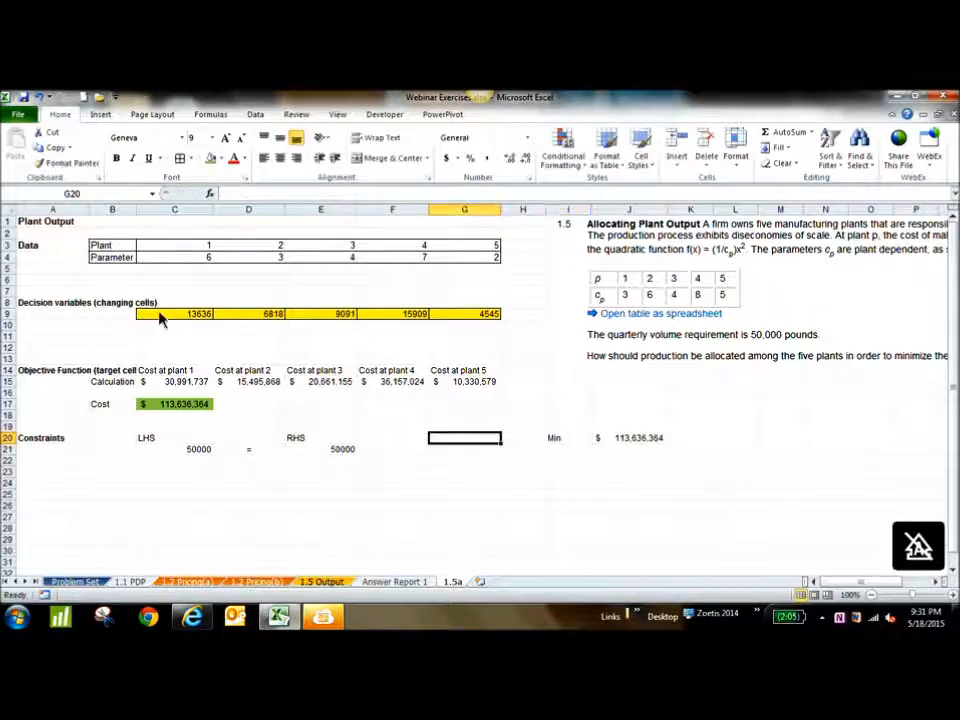
Clear the production amounts for plants 1 to 3, and set plant 4 to 50000 and plant 5 to 0
click(160, 317)
drag(160, 317, 319, 319)
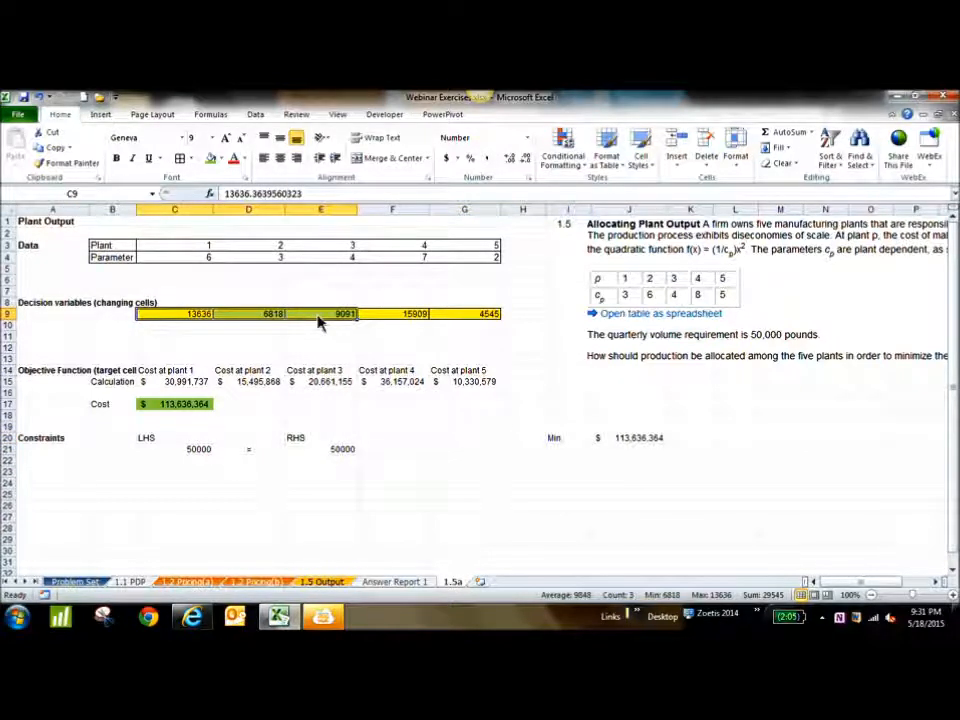
key(Delete)
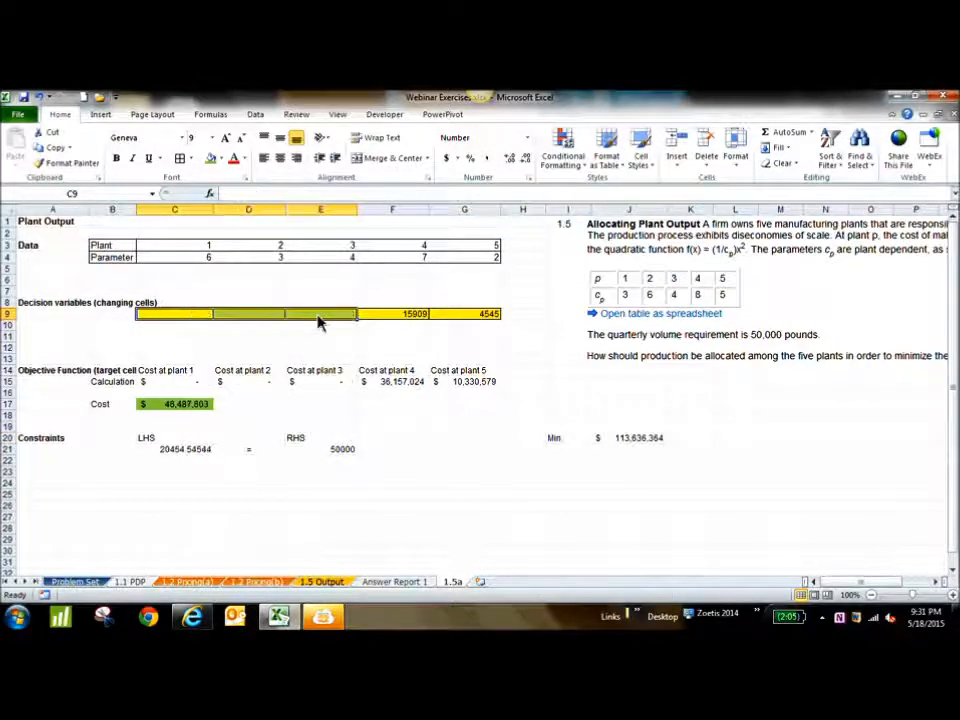
click(407, 317)
text(50000)
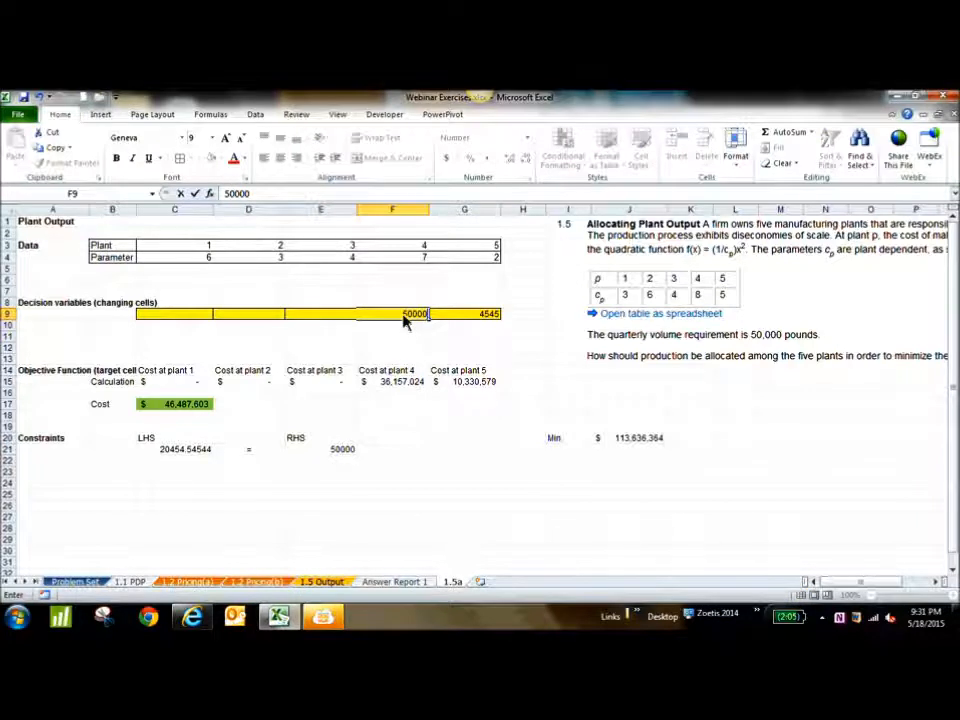
key(Tab)
text(0)
key(Return)
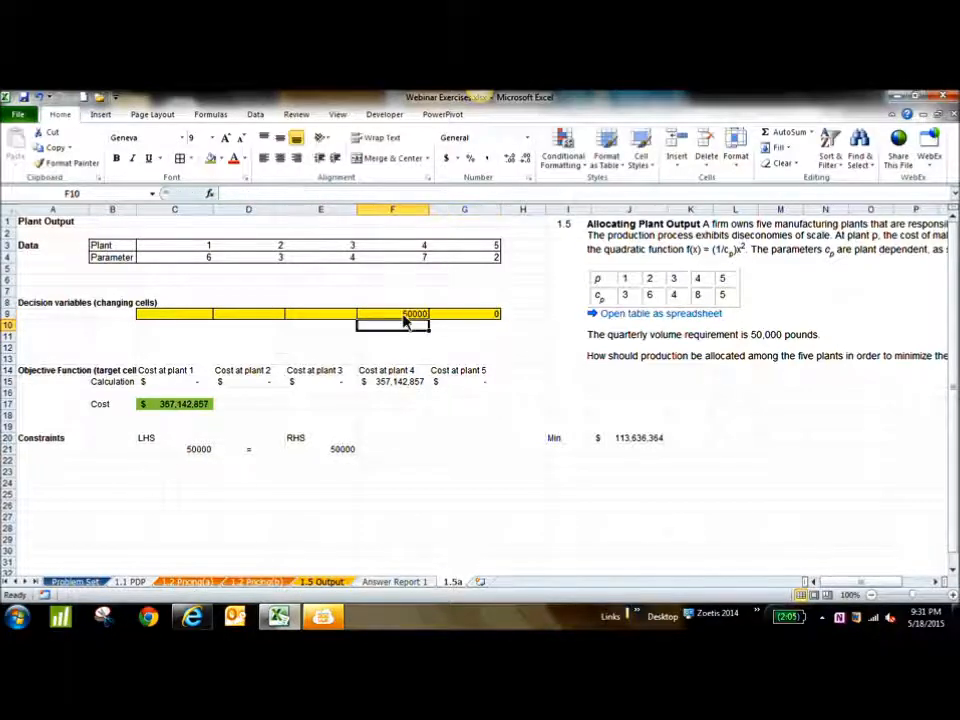
Format plant 4's production amount in F9 with a thousands separator and no decimals
click(423, 316)
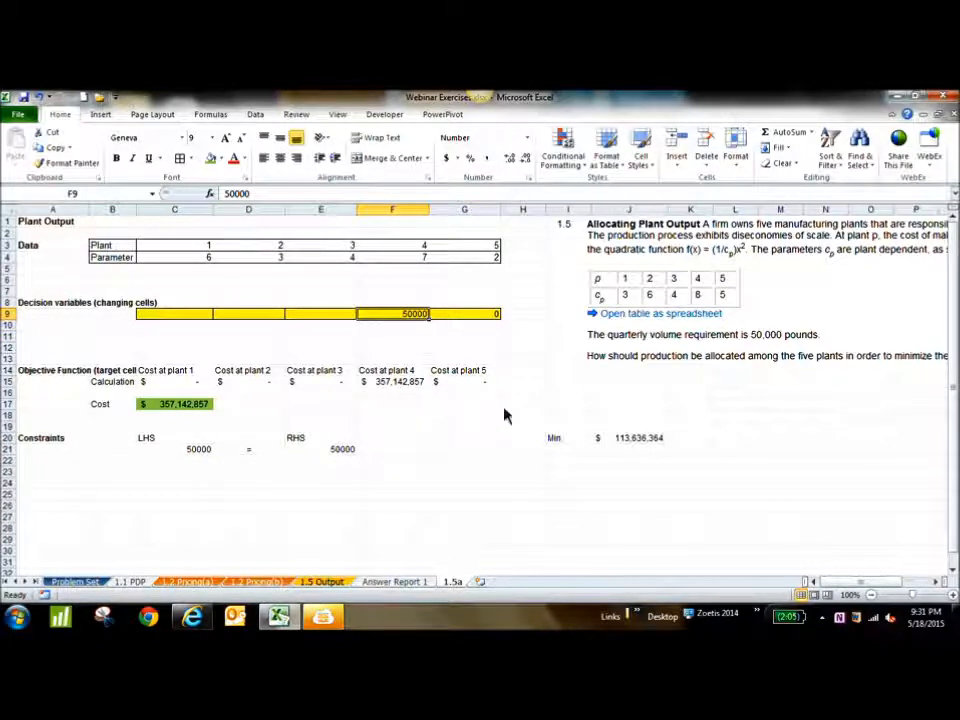
click(487, 159)
click(525, 159)
click(525, 159)
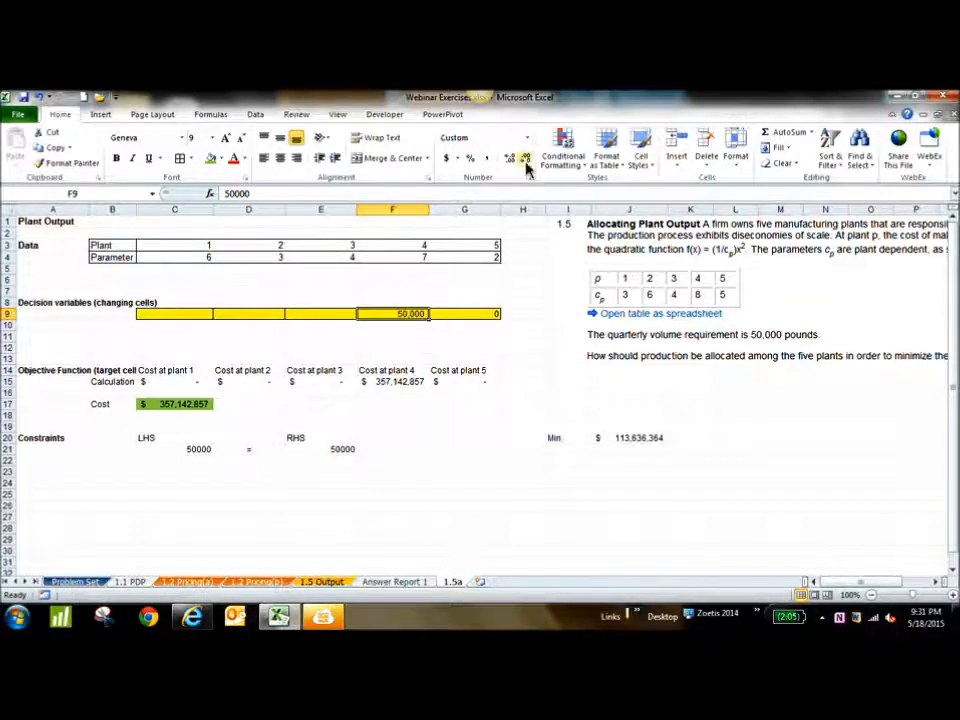
Record the single-plant allocation's total cost as the fixed value 357,142,857 in J21
click(645, 456)
text(37)
text(5)
key(BackSpace)
key(BackSpace)
text(57,142,)
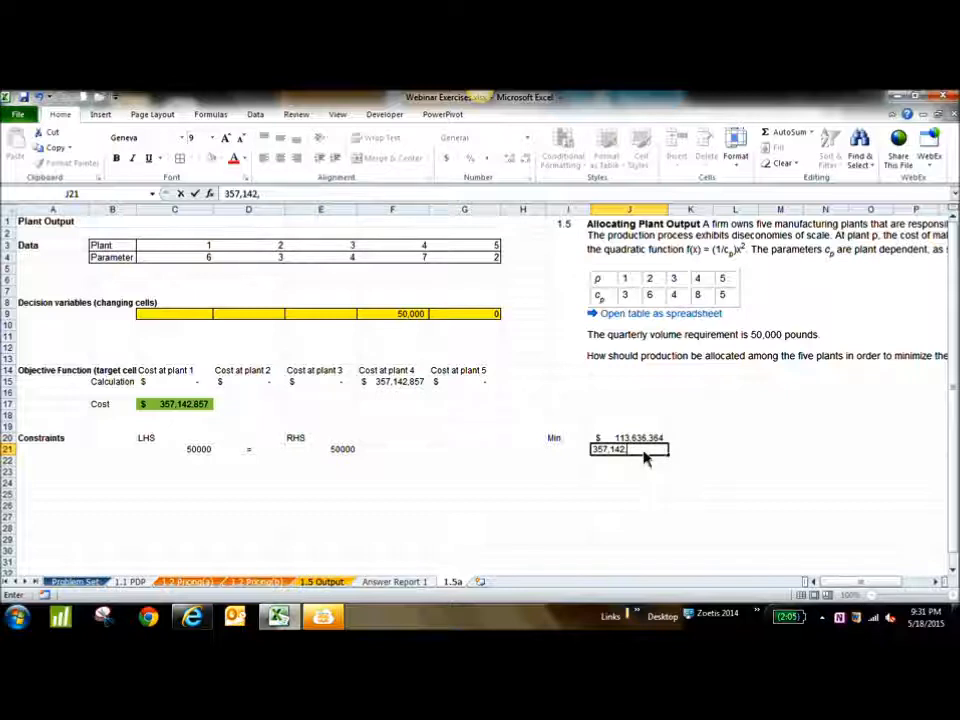
text(857)
key(Return)
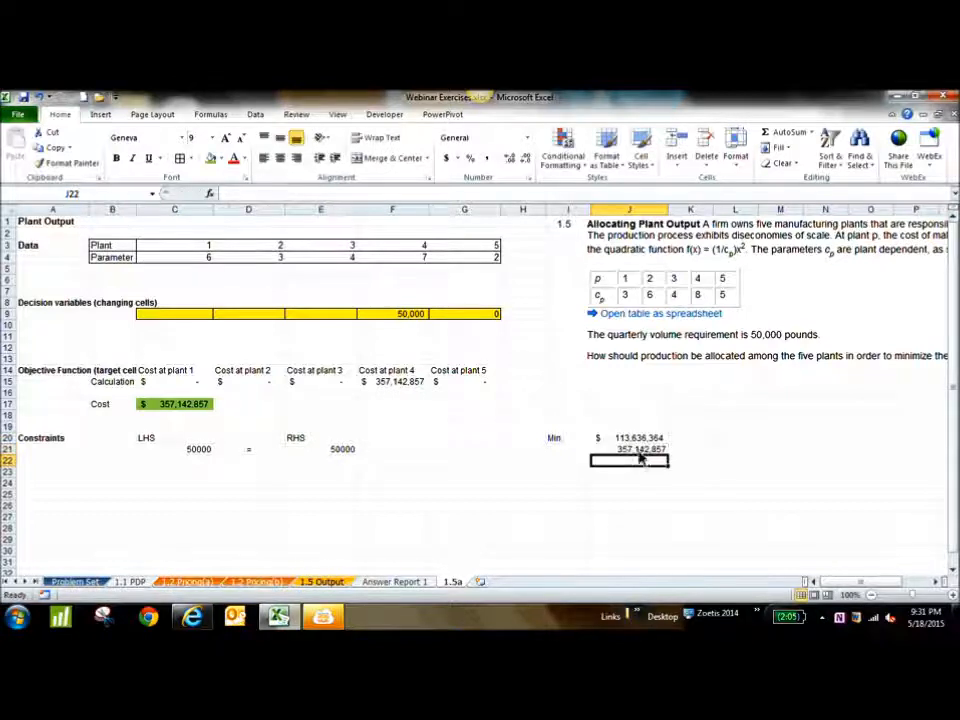
Label the second cost "Min" in I21, and name the two rows "Optimality" in H20 and "Naive" in H21
click(553, 450)
text(Min)
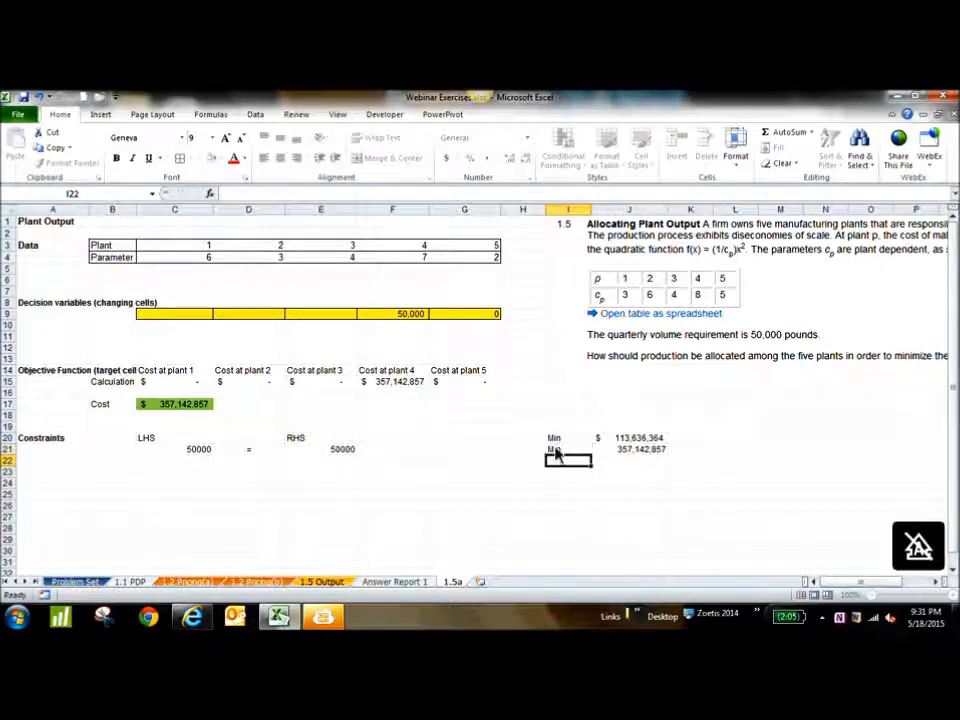
key(Return)
click(527, 452)
text(Naive)
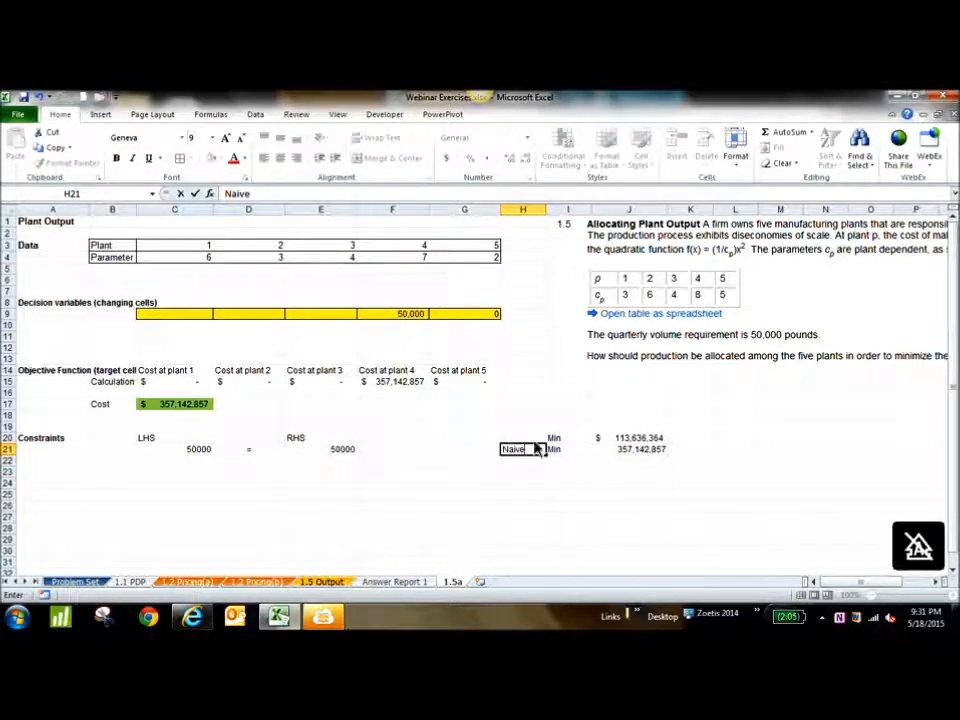
click(529, 443)
text(Optimi)
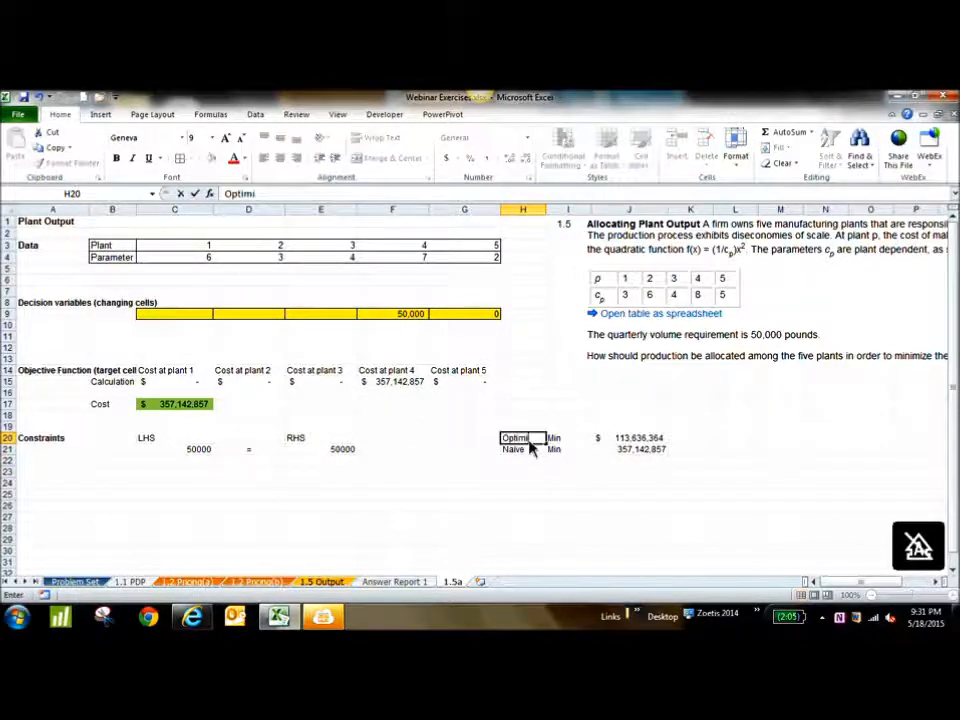
text(ality)
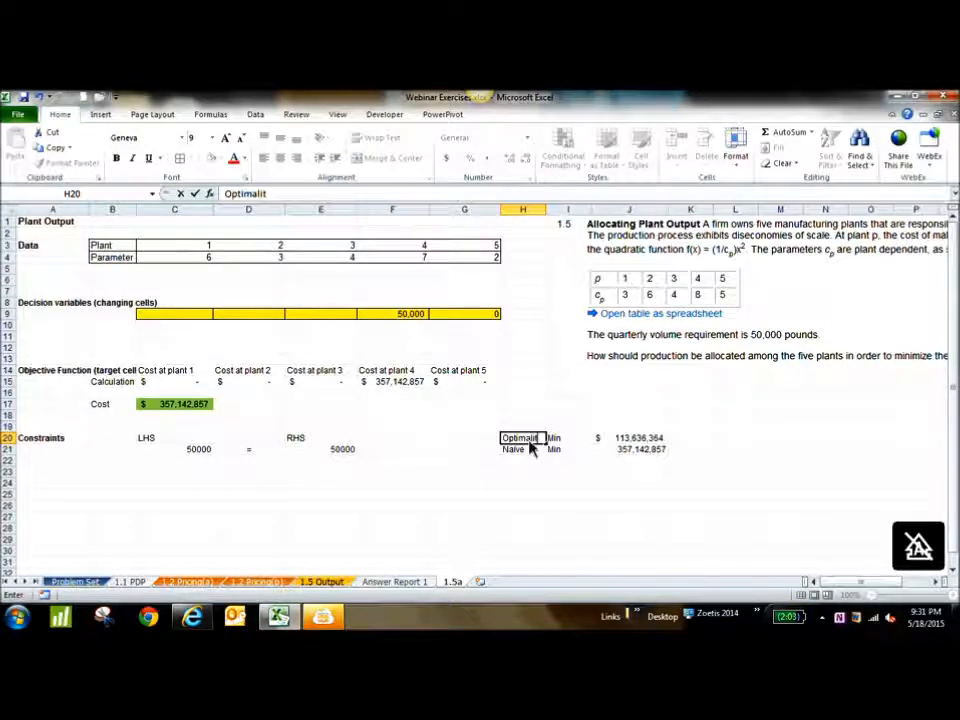
click(533, 448)
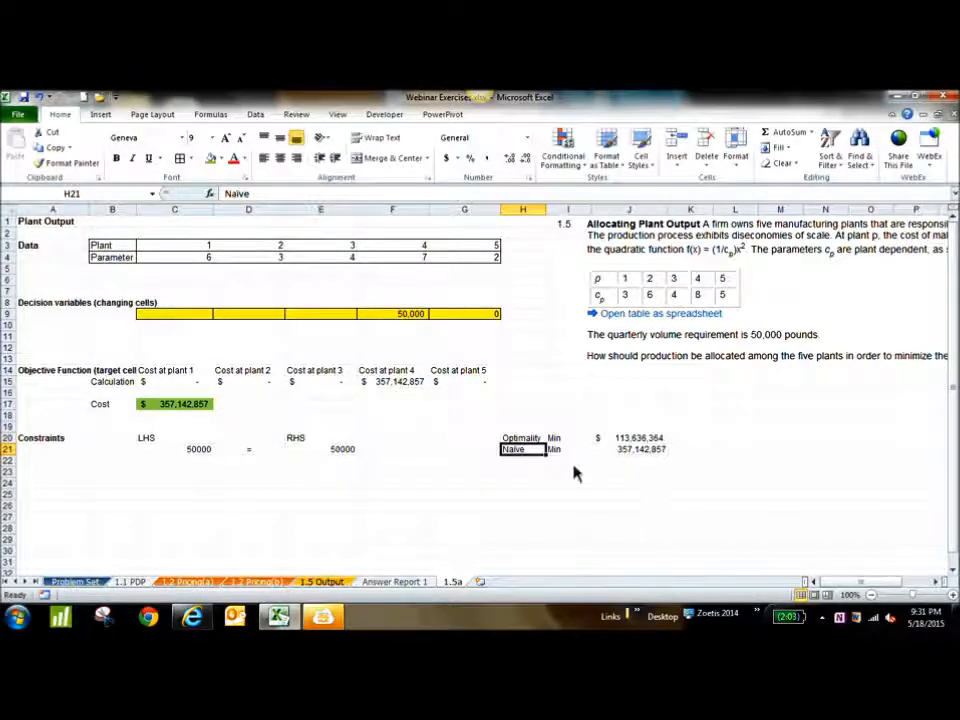
drag(698, 440, 697, 455)
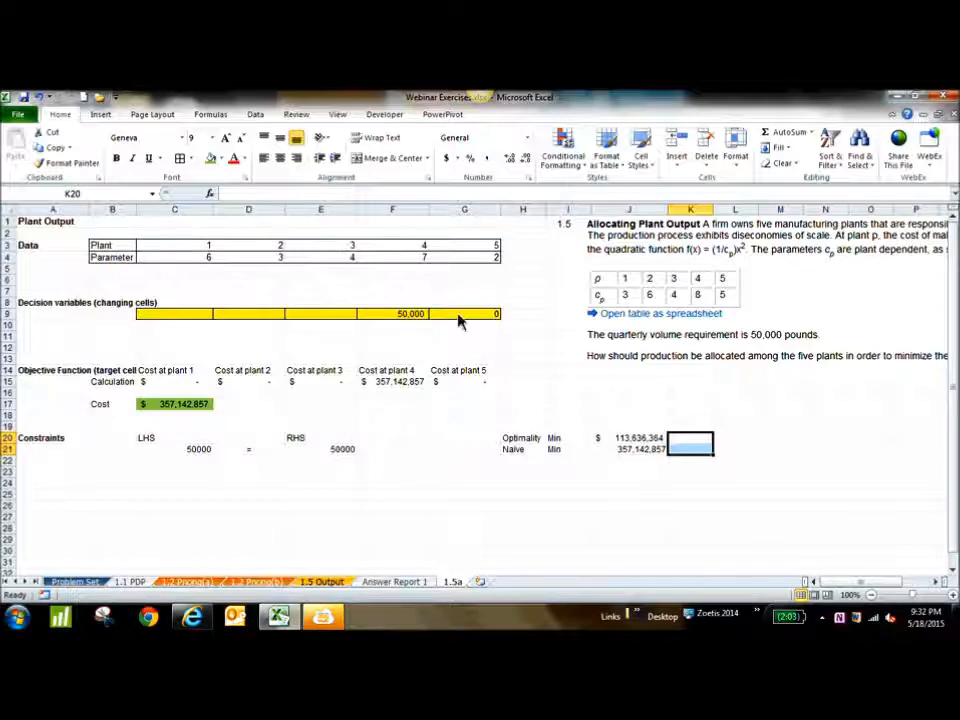
drag(536, 450, 531, 441)
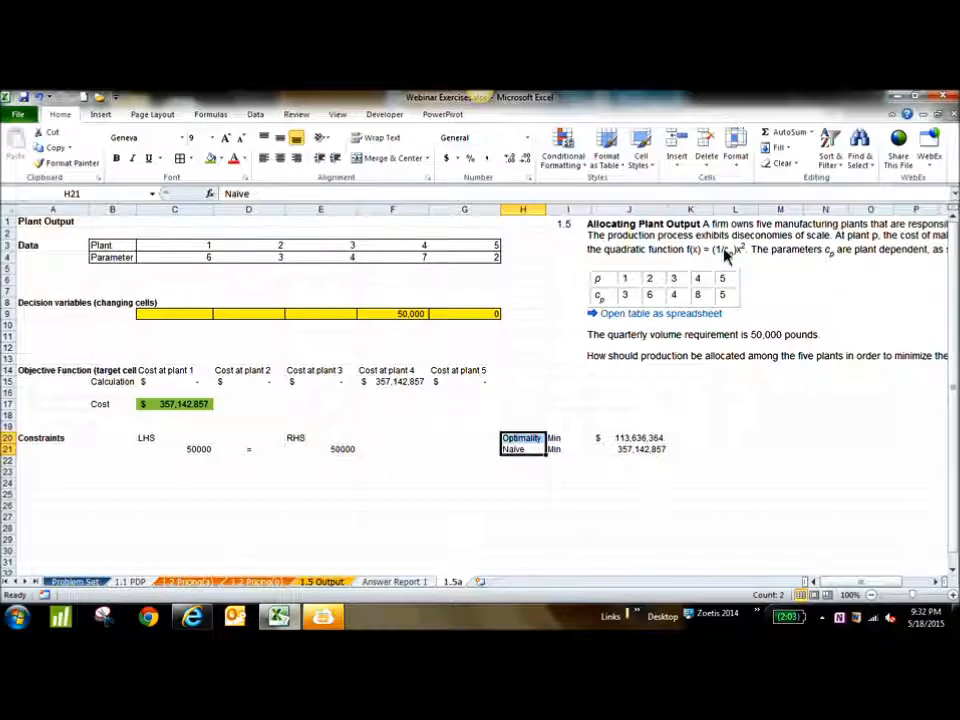
Try to draw and bend a curved connector in the blank area beside the cost comparison, and delete it
click(102, 115)
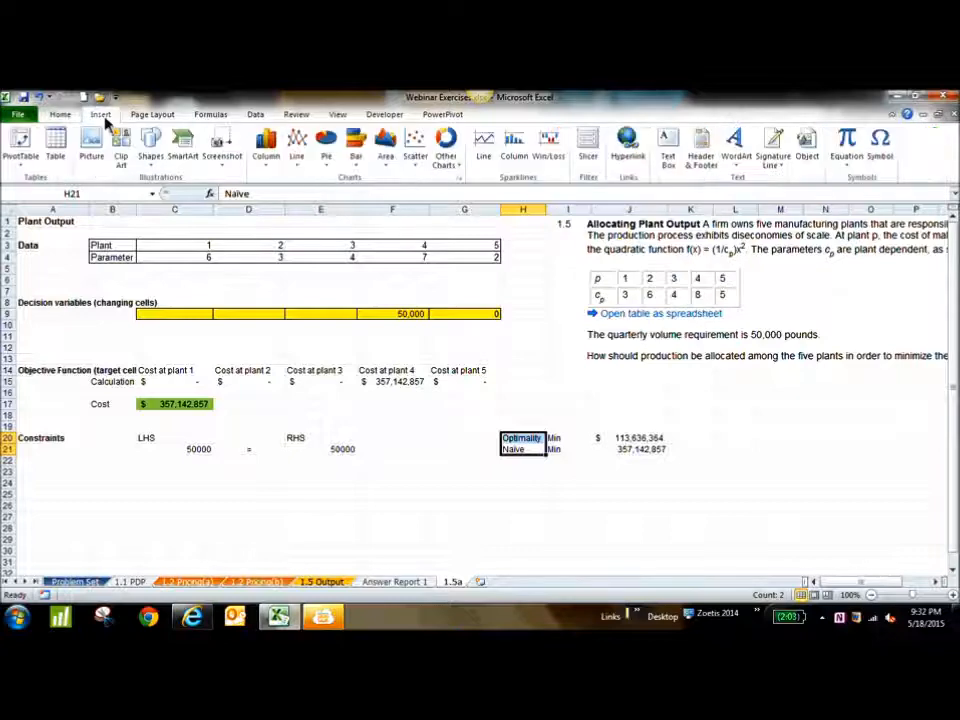
click(148, 152)
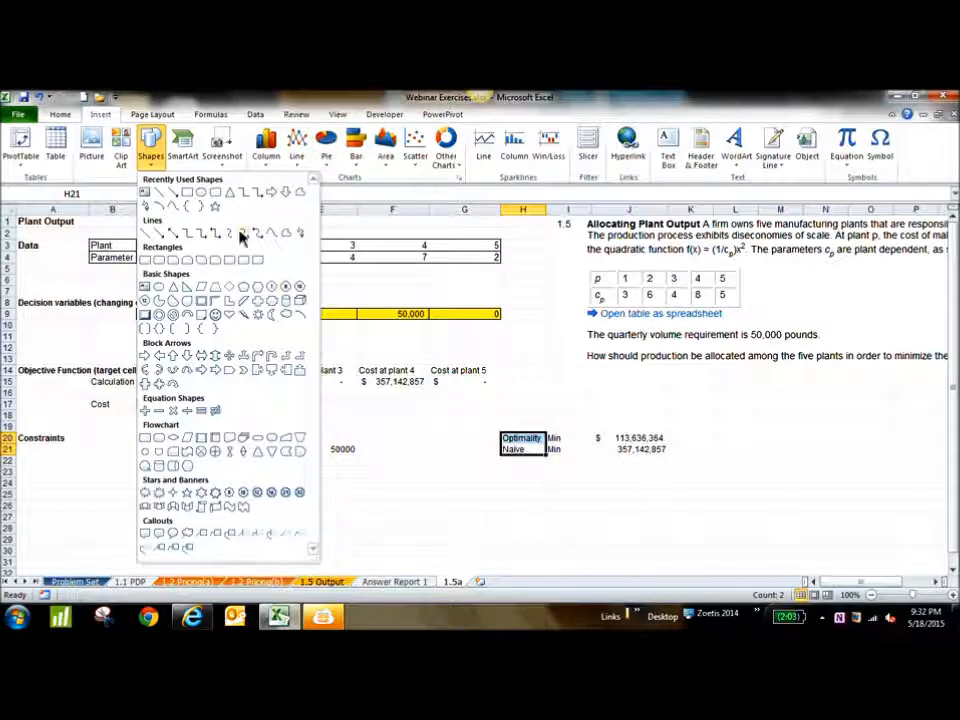
click(233, 236)
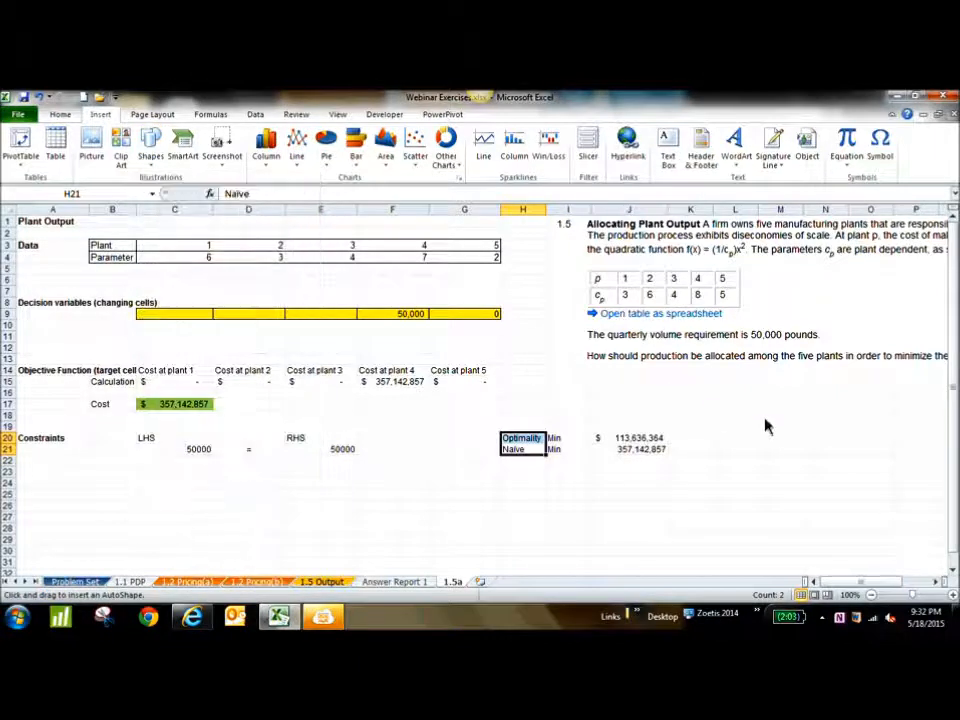
mouse_move(718, 393)
mouse_down()
mouse_move(752, 500)
mouse_move(795, 511)
mouse_move(879, 387)
mouse_move(795, 498)
mouse_move(802, 513)
mouse_up()
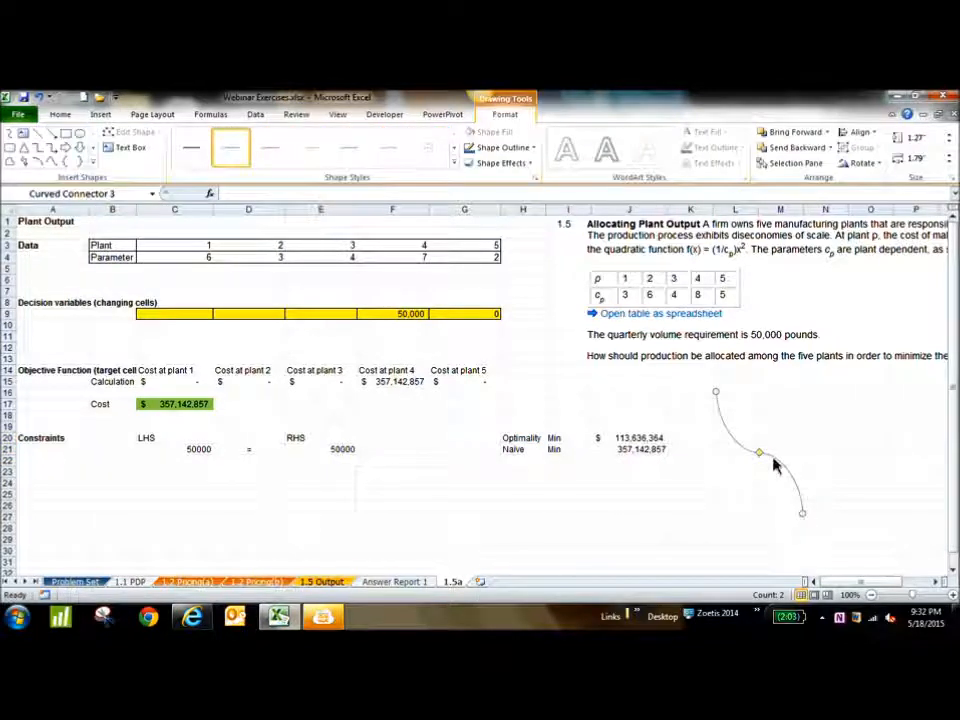
drag(759, 455, 791, 521)
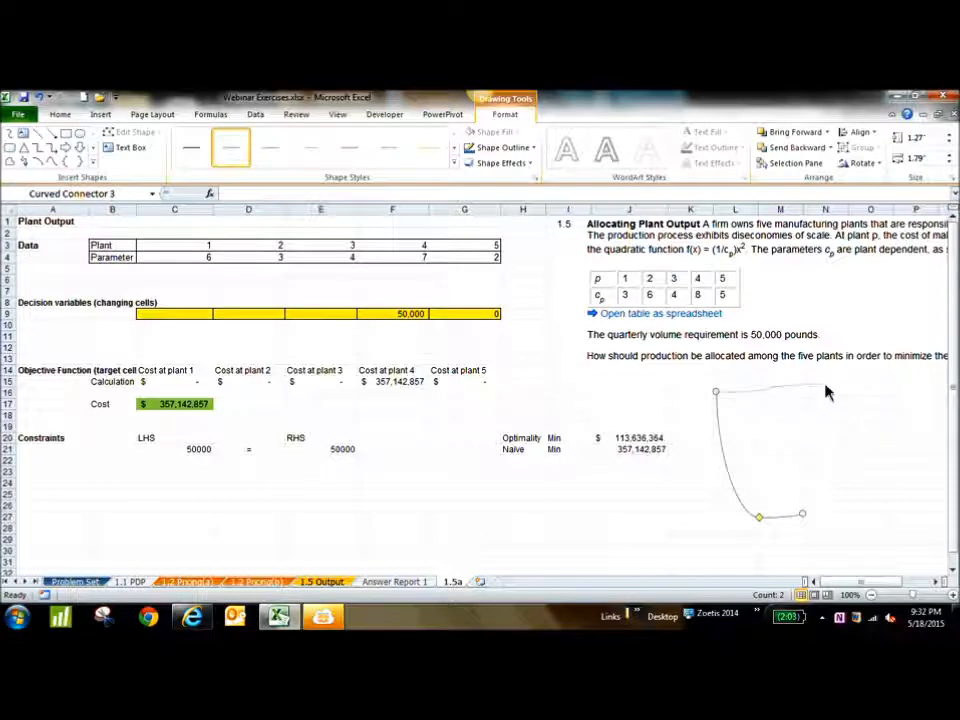
drag(828, 397, 828, 393)
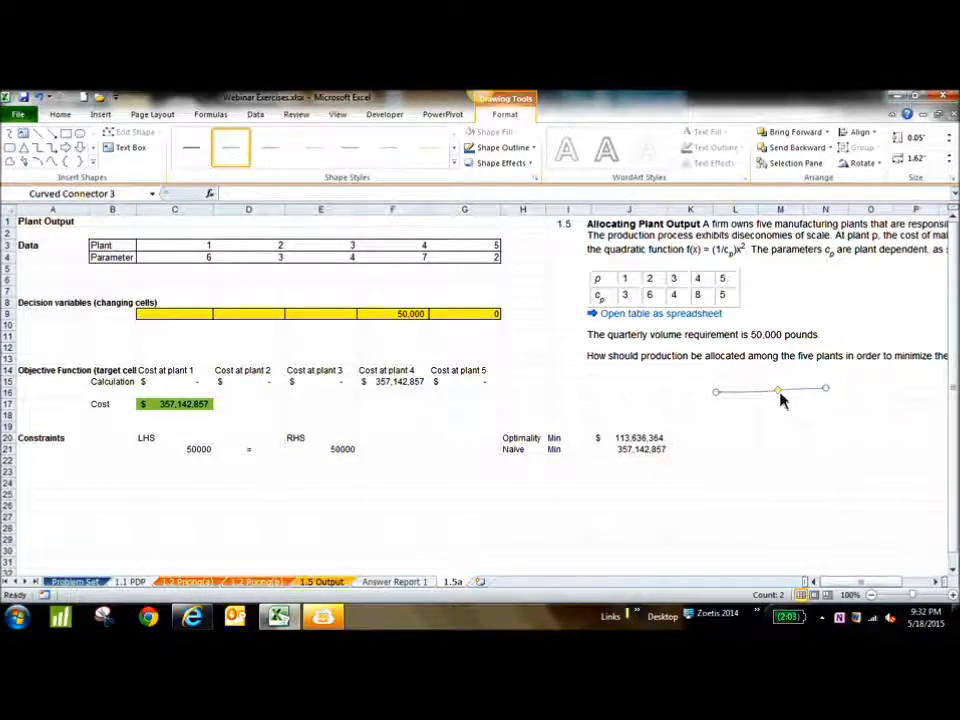
drag(778, 390, 791, 473)
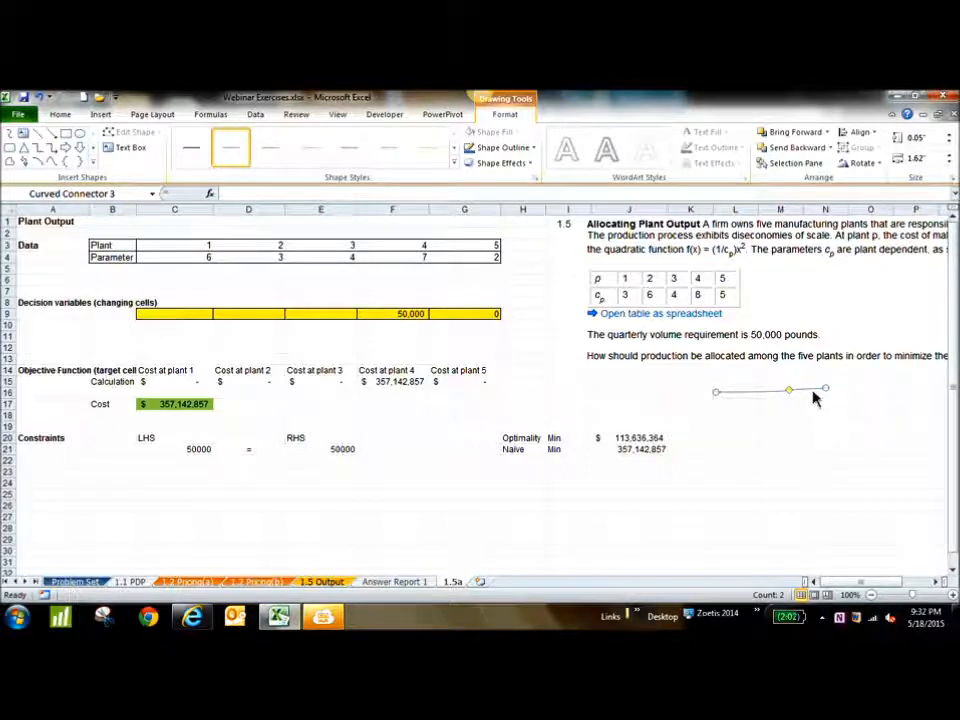
key(Delete)
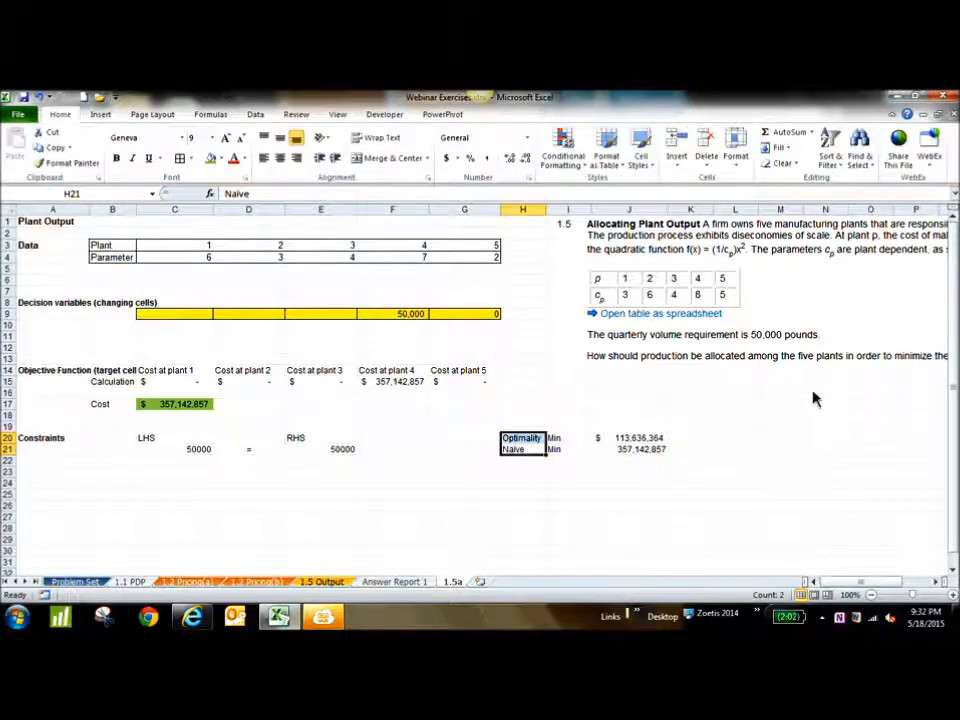
Start inserting another shape from the recently used shapes
click(101, 115)
click(150, 145)
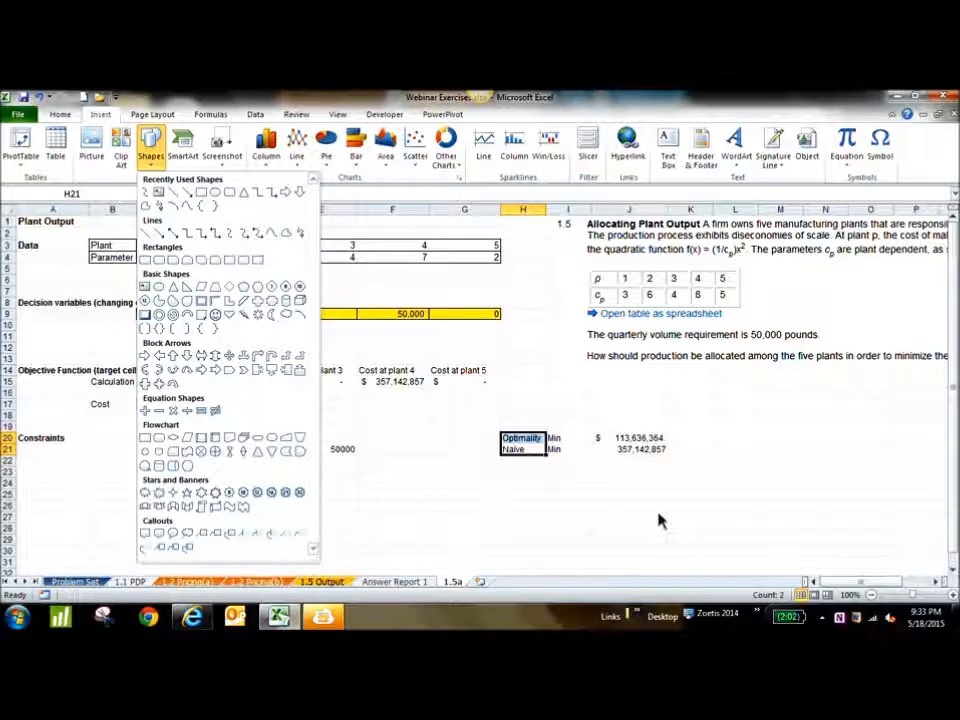
click(216, 202)
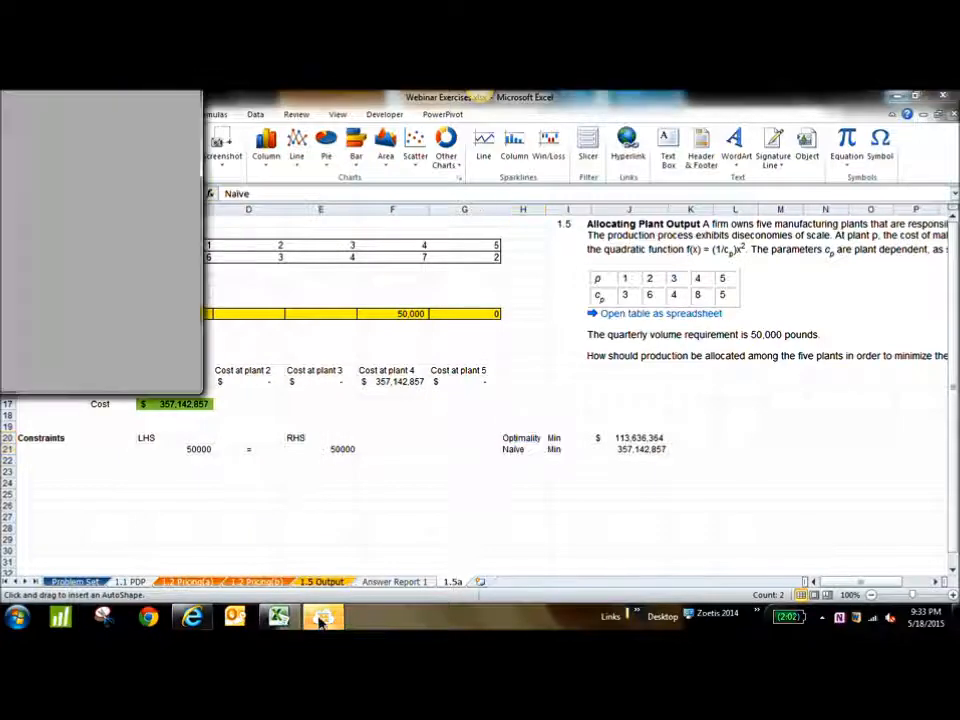
Check the meeting chat in the MeetingBurner browser window and return to the Excel workbook
click(195, 620)
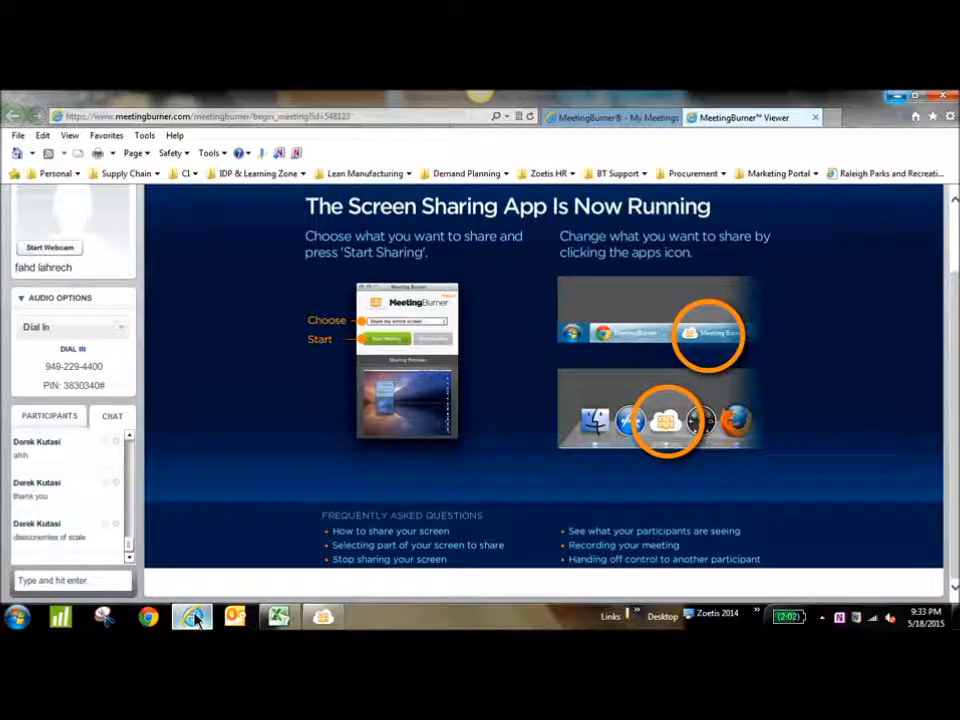
click(284, 618)
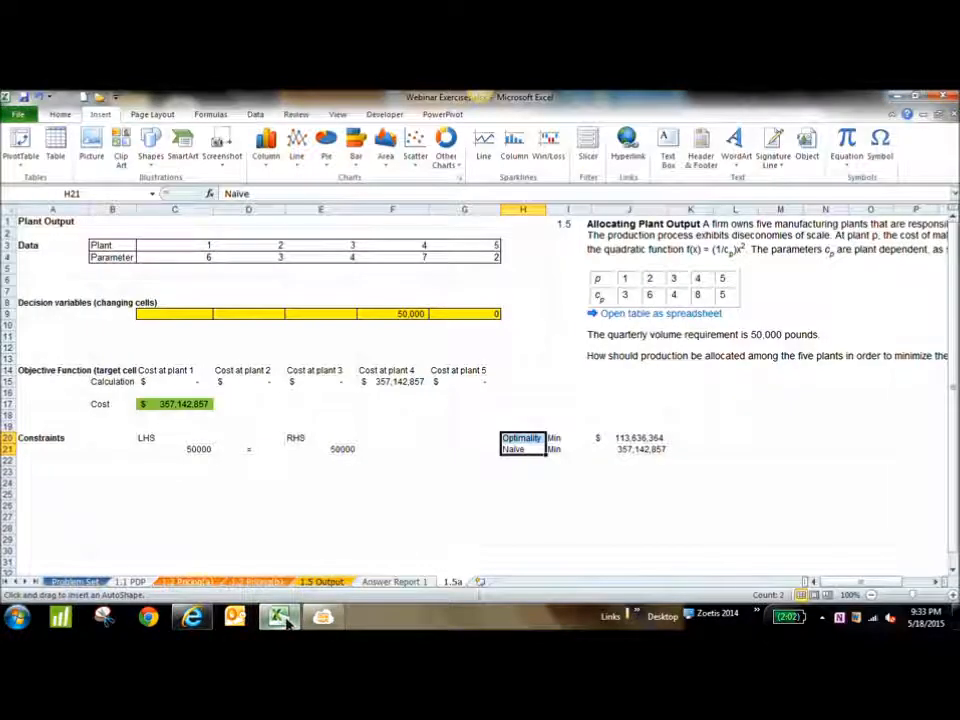
Read the new participant messages in the MeetingBurner meeting chat and return to the Excel workbook
click(285, 619)
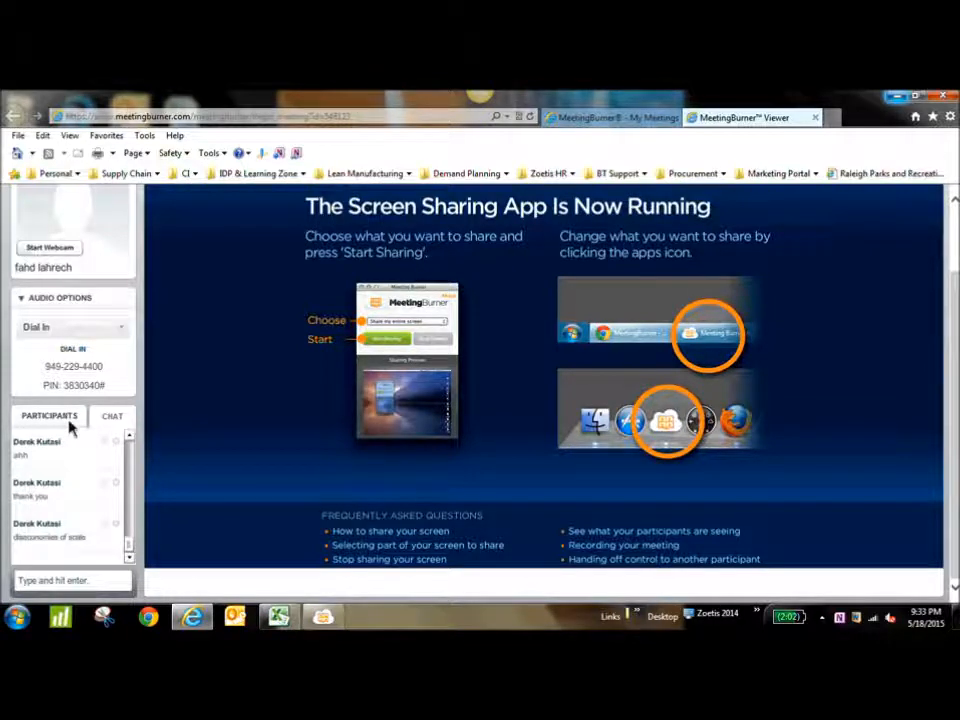
click(279, 614)
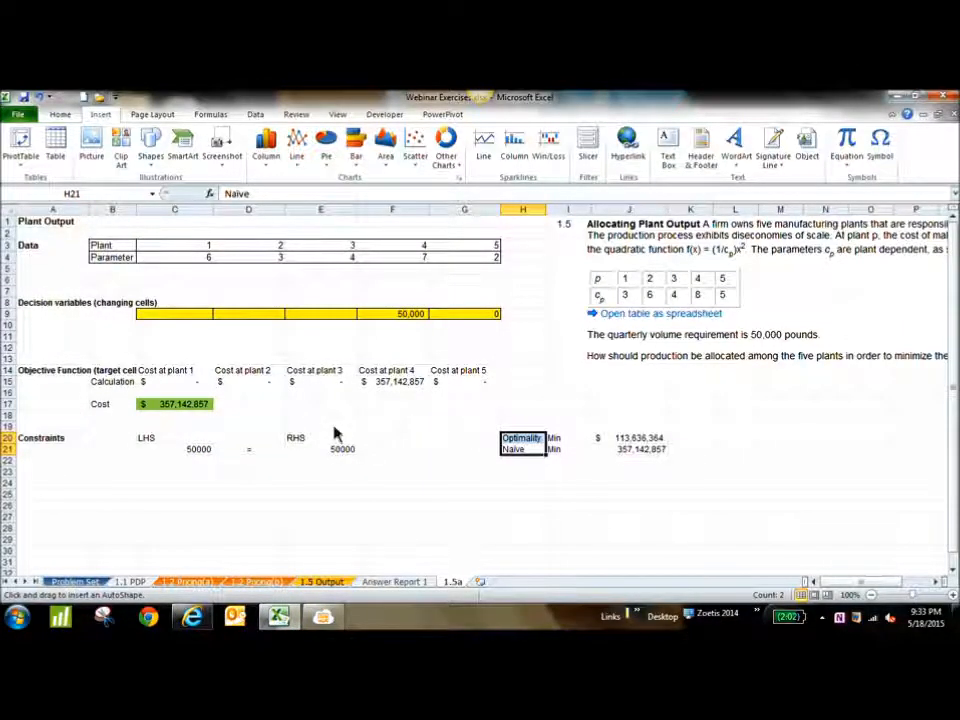
click(322, 616)
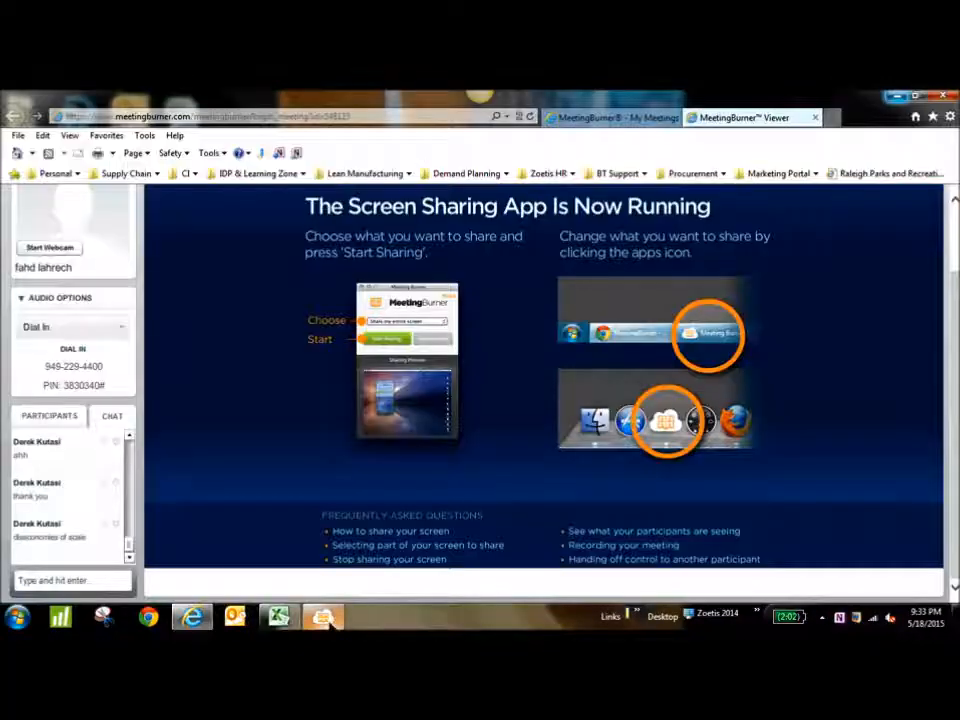
mouse_move(330, 621)
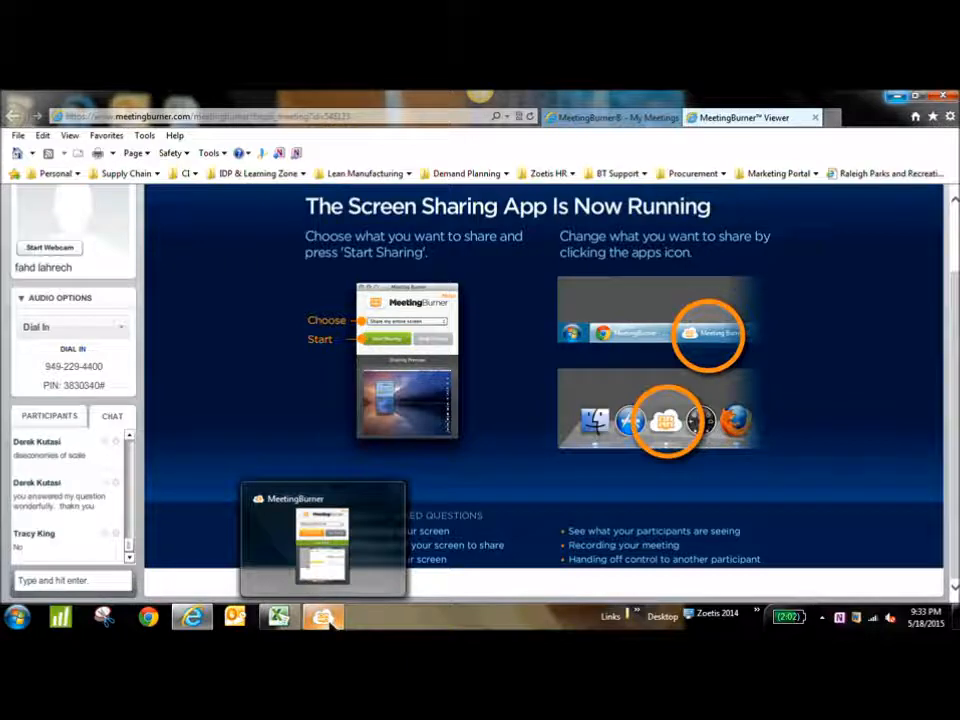
click(279, 616)
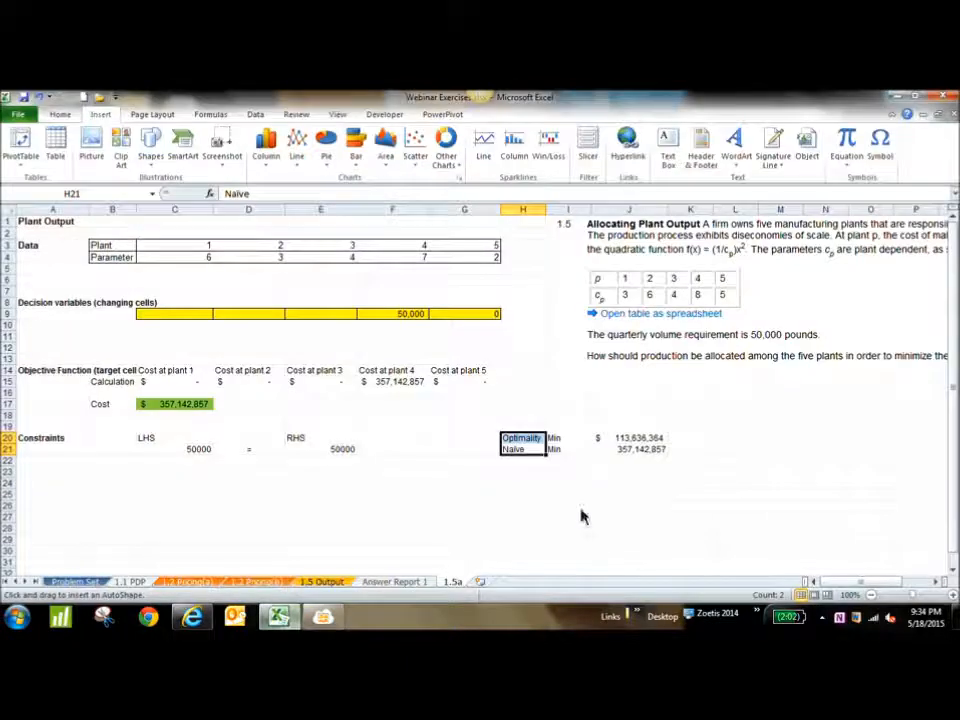
Draw an oval about 2.15" high and 1.42" wide beside the cost comparison, and a rectangle about 1.14" by 2.1" over its upper half
mouse_move(686, 378)
mouse_down()
mouse_move(774, 381)
mouse_move(780, 532)
mouse_up()
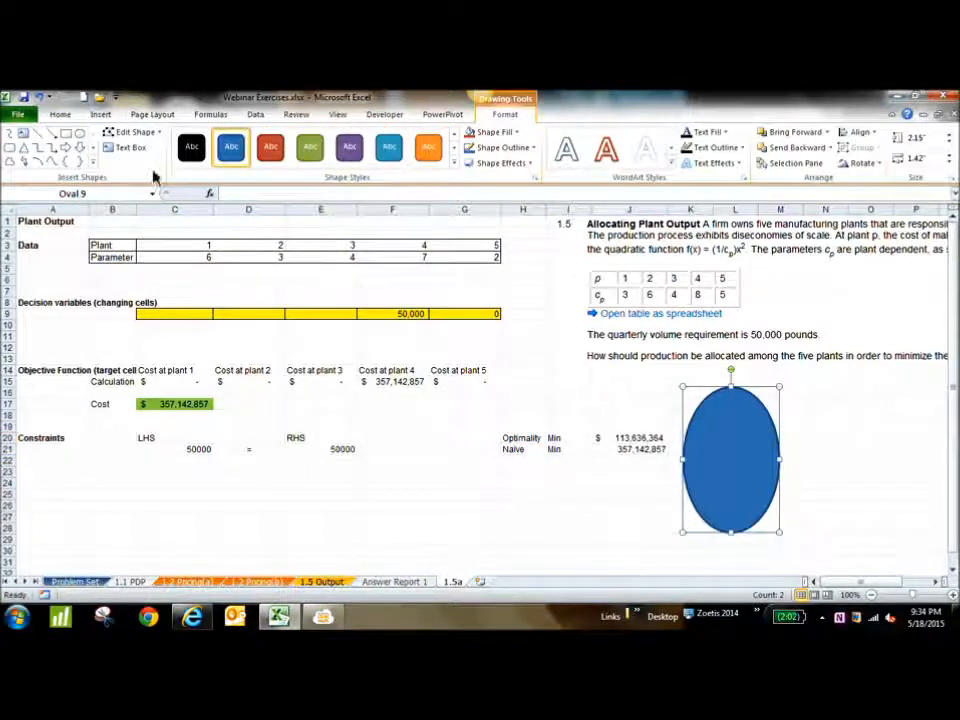
click(66, 135)
drag(664, 377, 808, 455)
Change the rectangle's solid fill color to white
right_click(766, 425)
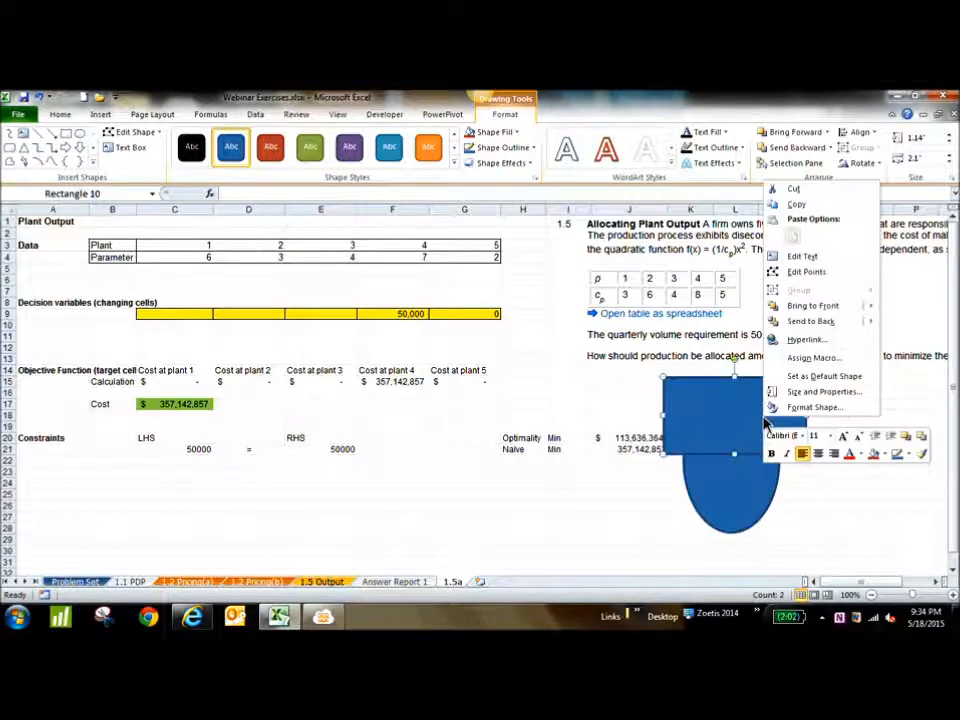
click(806, 407)
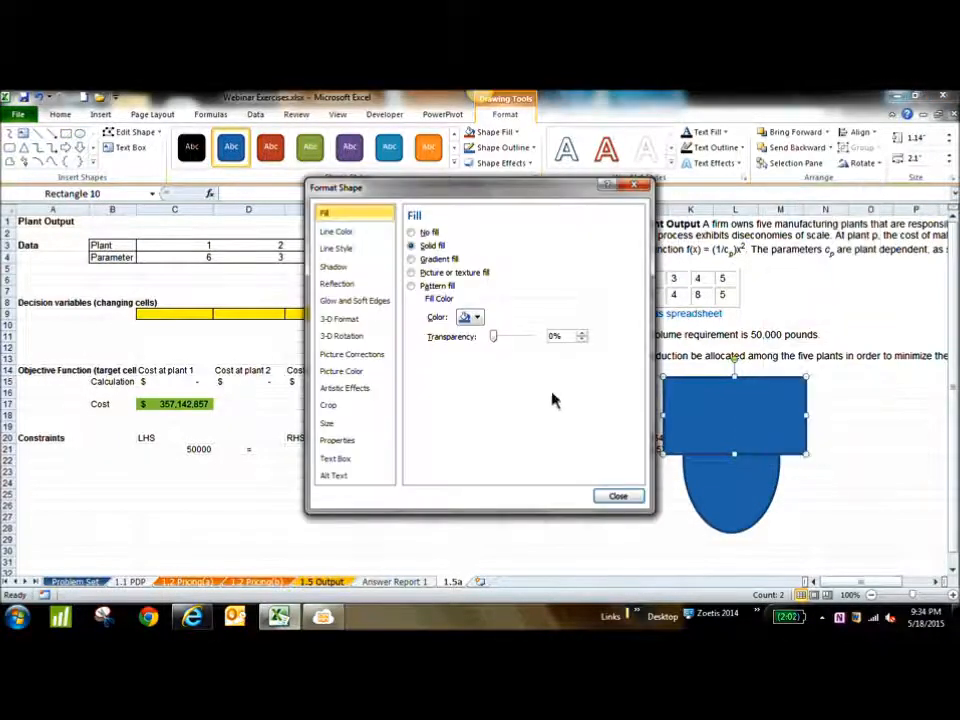
click(474, 318)
click(463, 346)
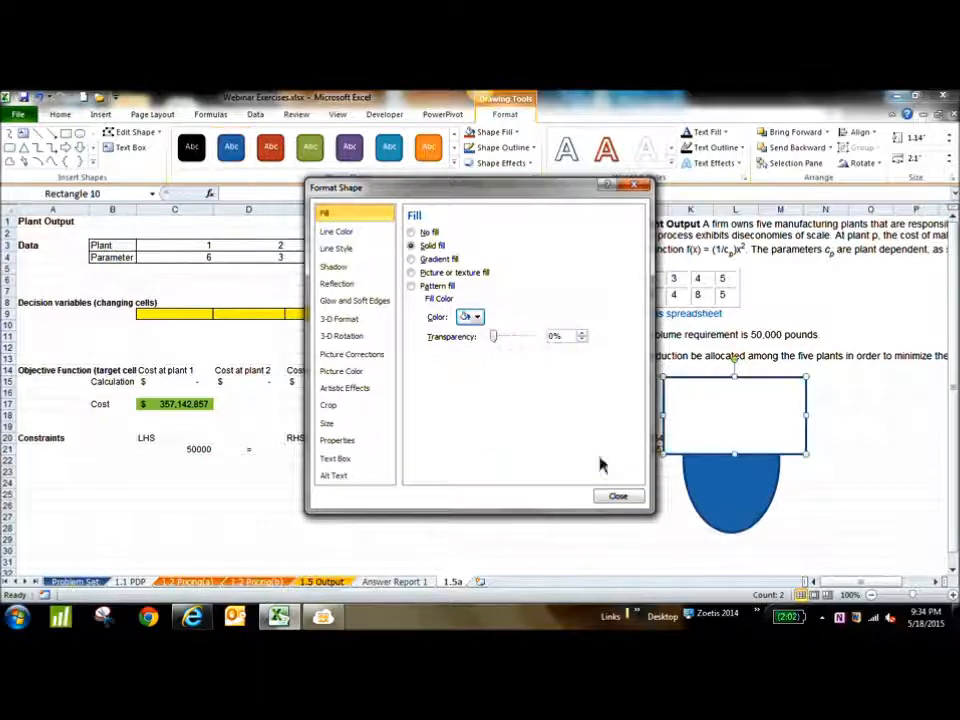
click(619, 497)
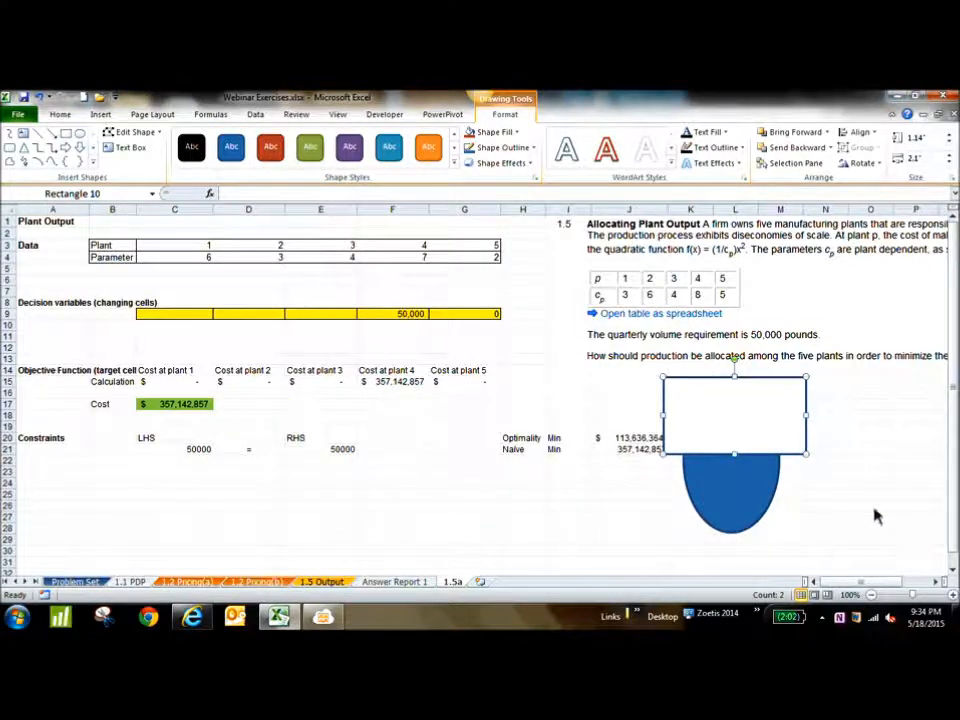
Remove the outline of the white rectangle by setting its line color to No line
click(872, 507)
click(807, 438)
right_click(807, 438)
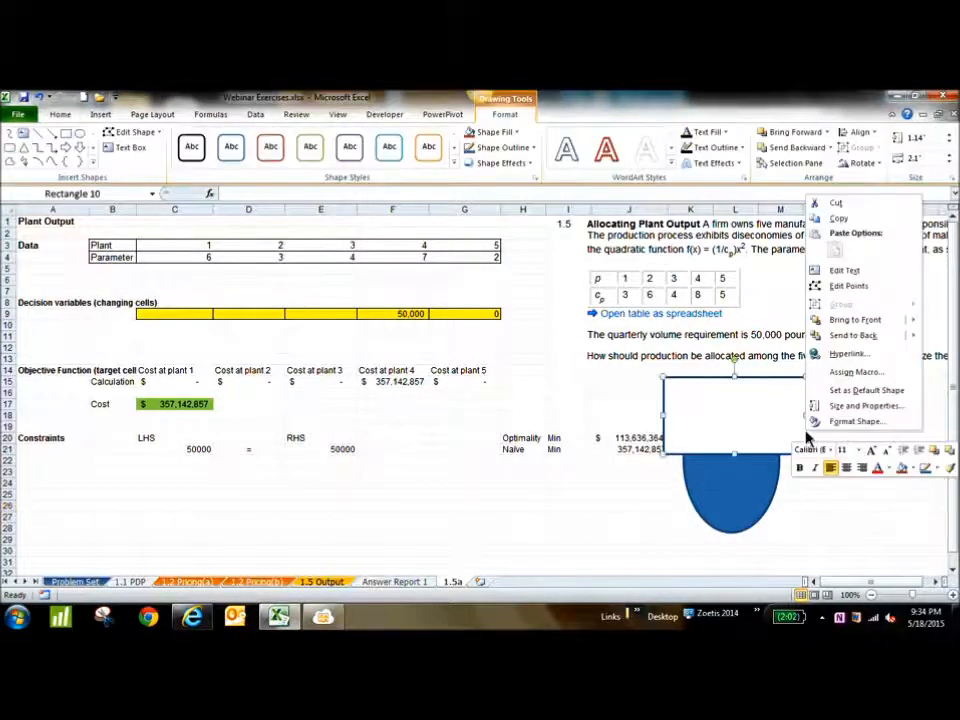
click(812, 420)
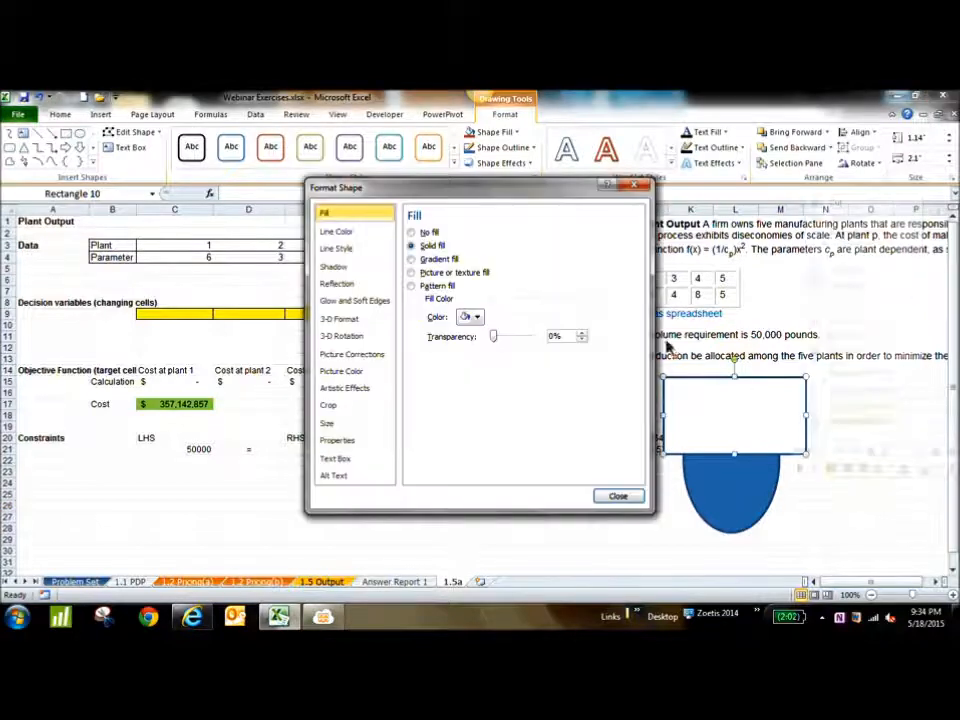
click(372, 233)
click(411, 232)
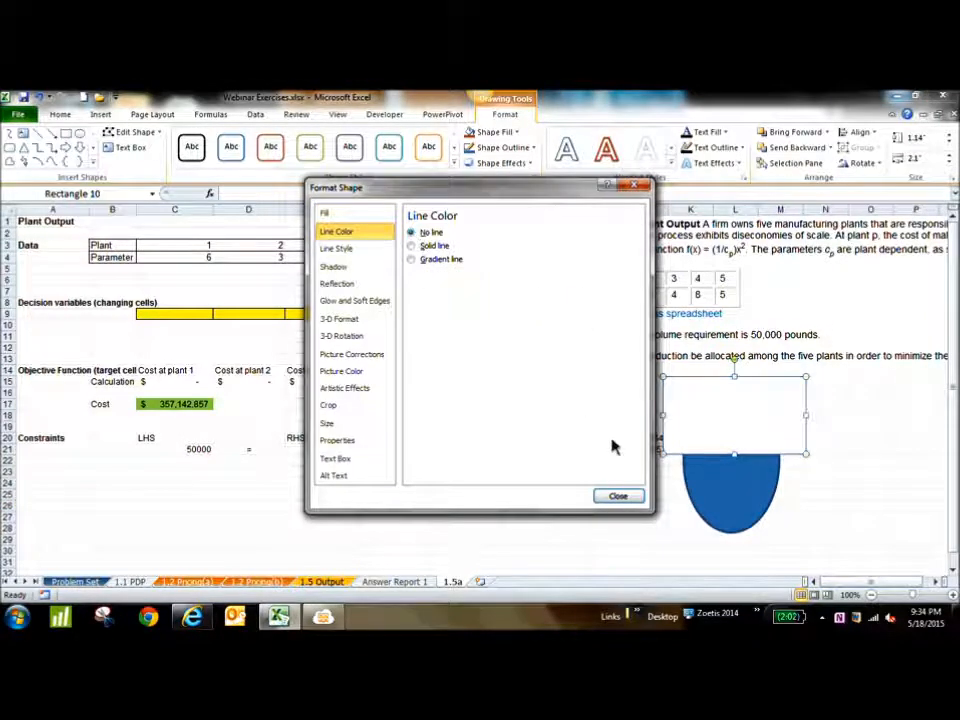
click(618, 496)
click(870, 506)
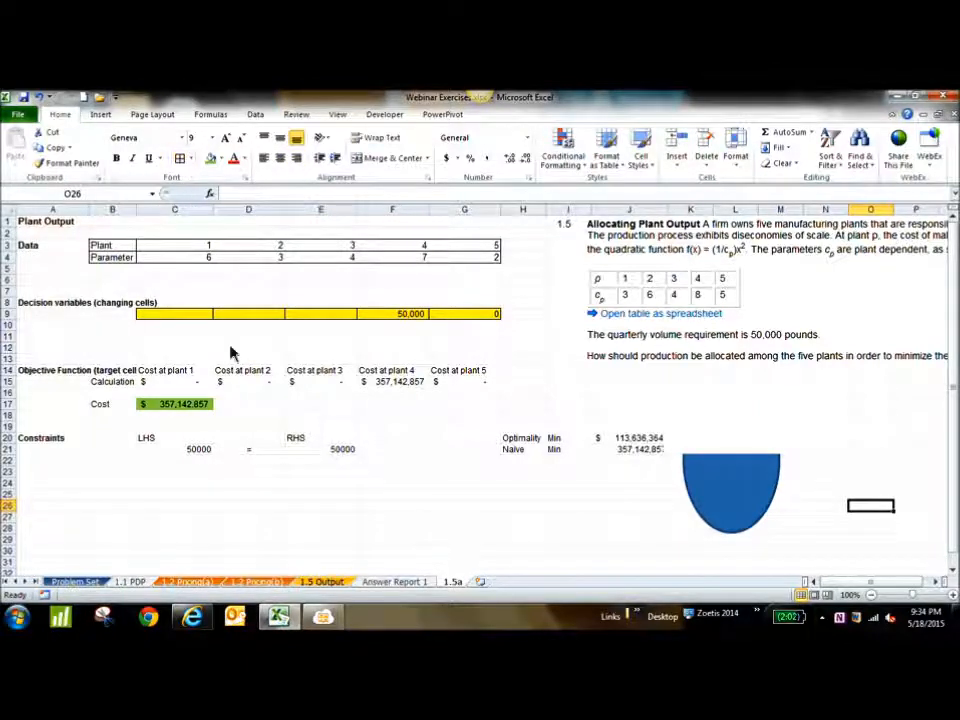
Scroll through the participants' questions in the MeetingBurner chat in the browser and go back to Excel
click(331, 619)
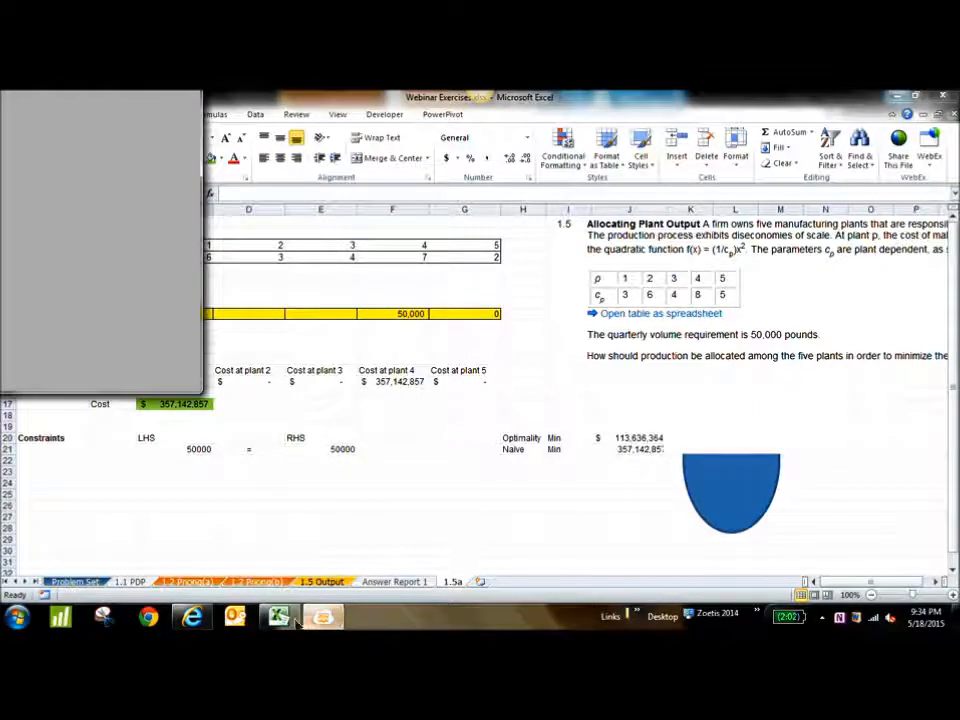
click(193, 618)
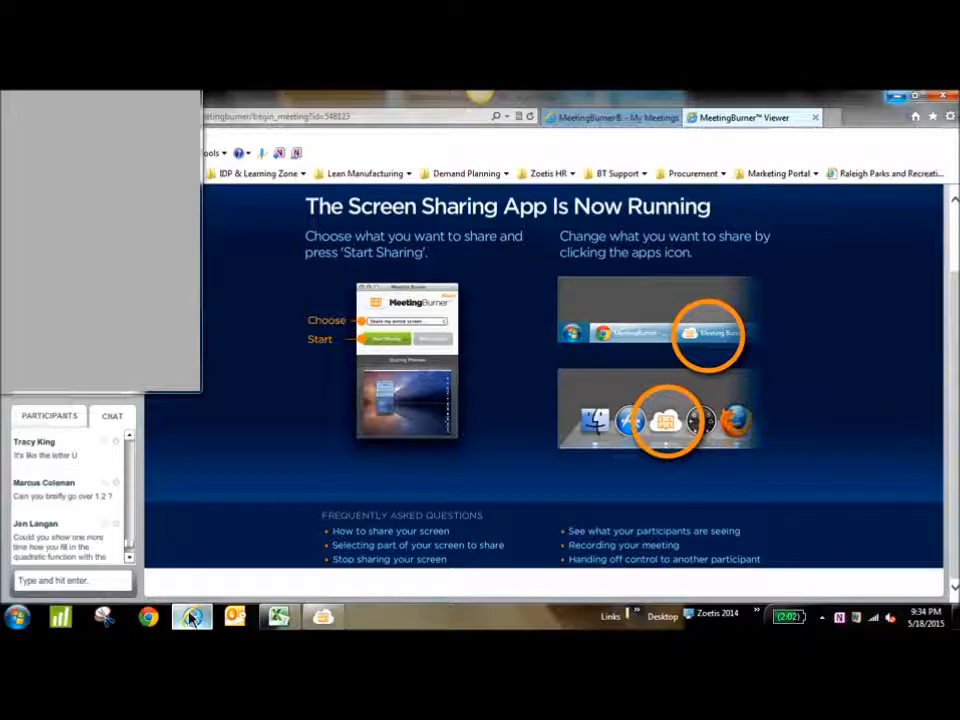
click(129, 437)
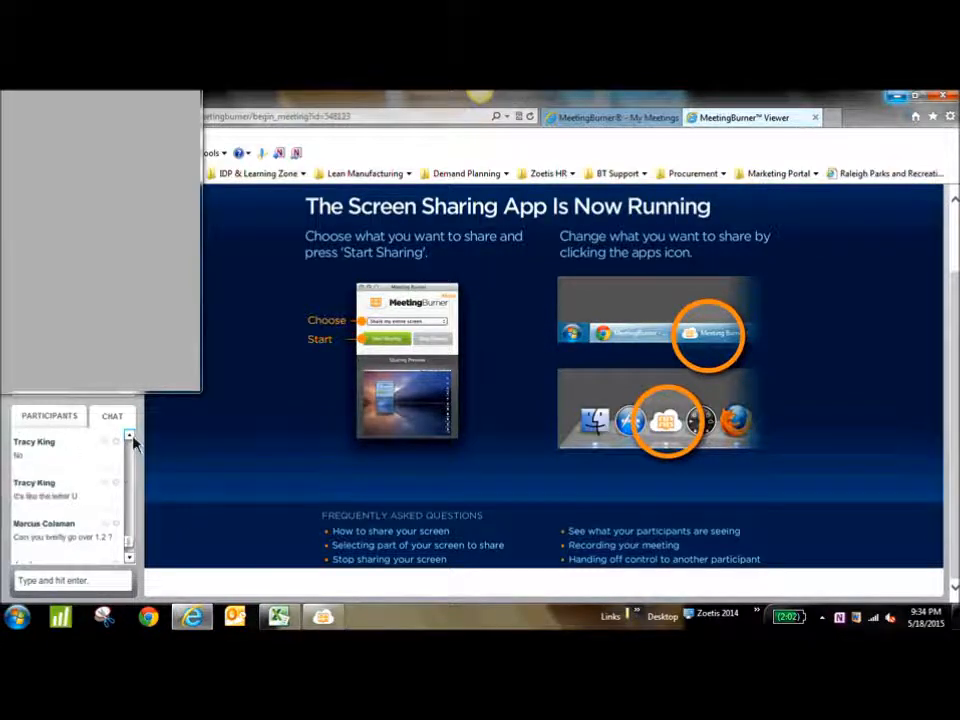
click(129, 557)
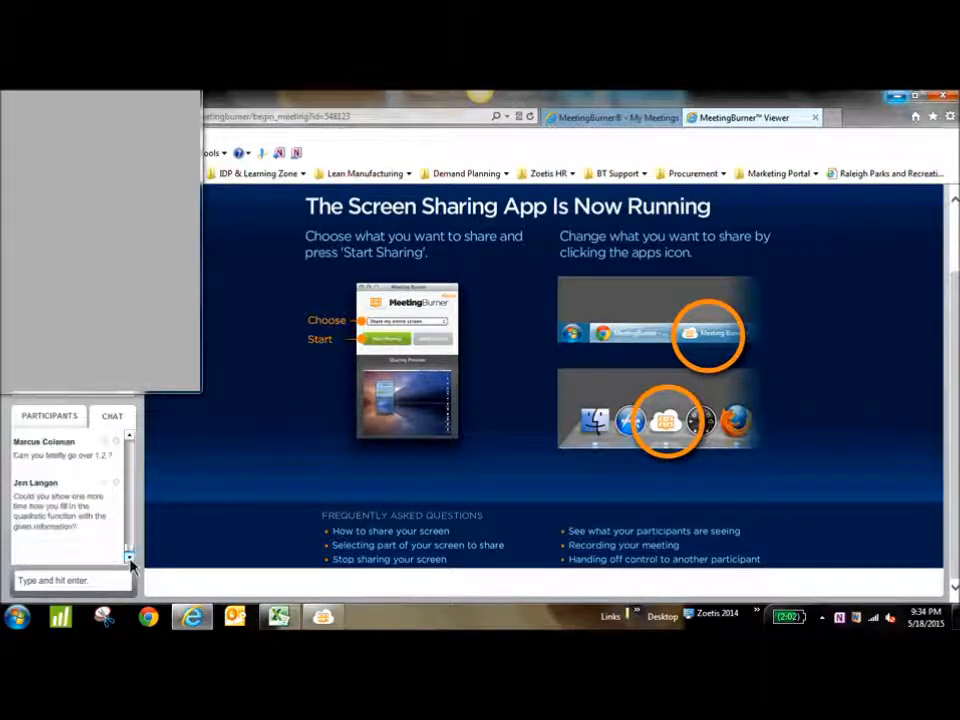
click(280, 617)
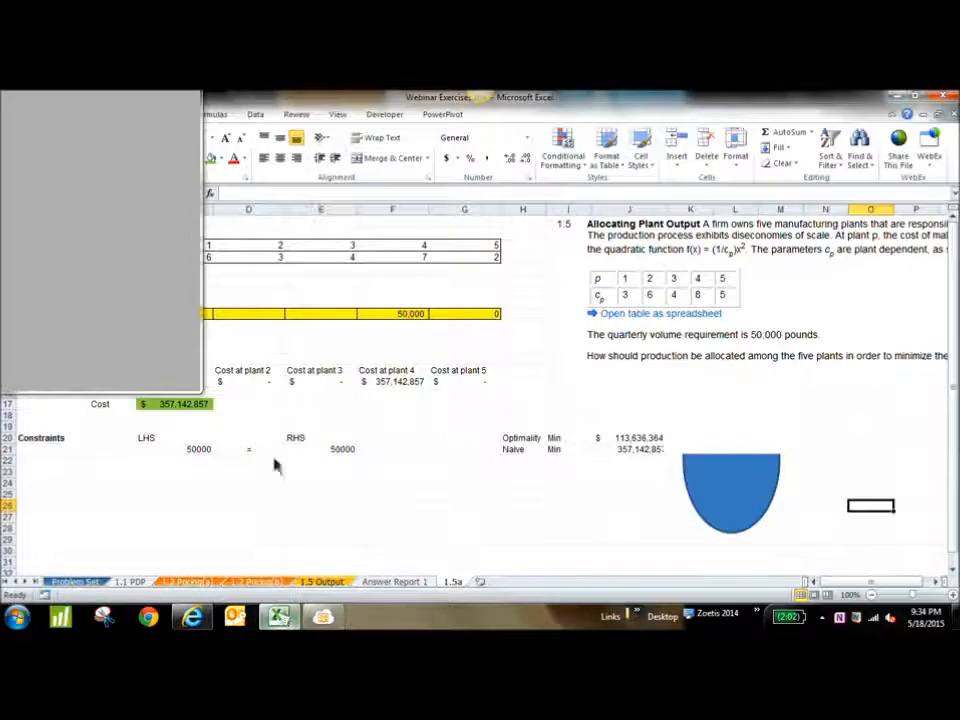
Examine the quadratic cost formula for plant 2 in D15 and the cells it references
click(268, 382)
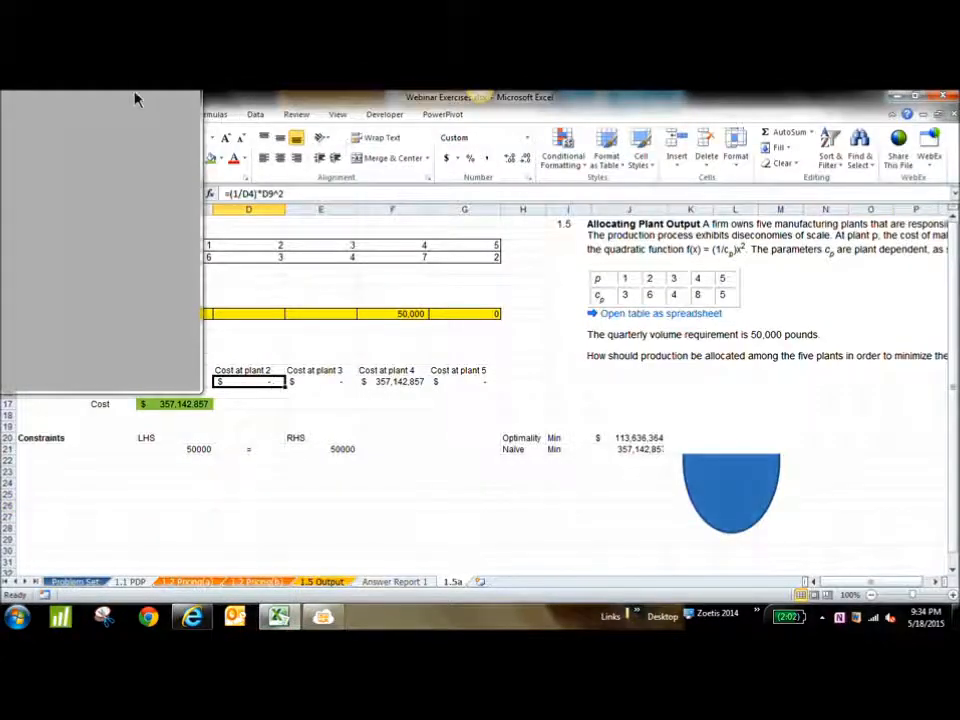
click(293, 196)
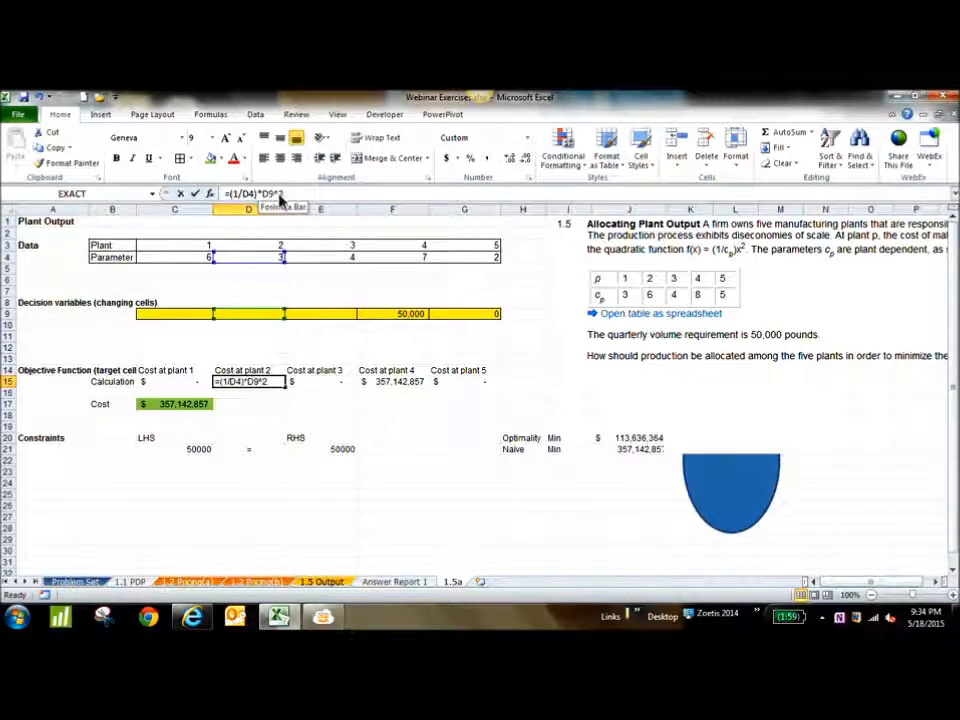
key(Escape)
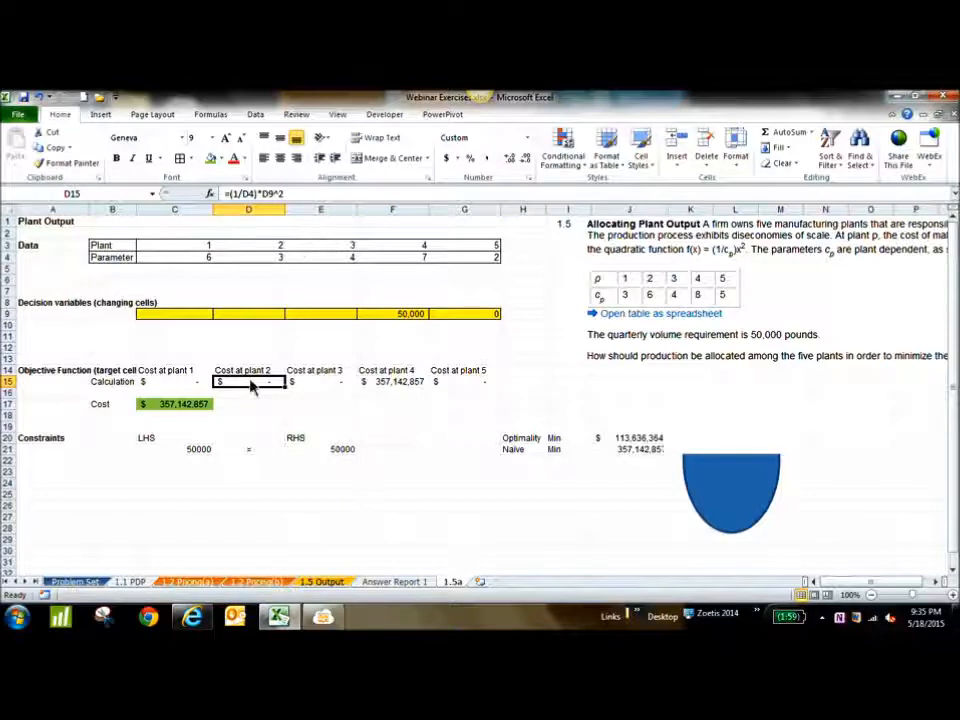
Re-enter the plant 1 cost formula =(1/C4)*C9^2 in C15
click(177, 389)
text(=)
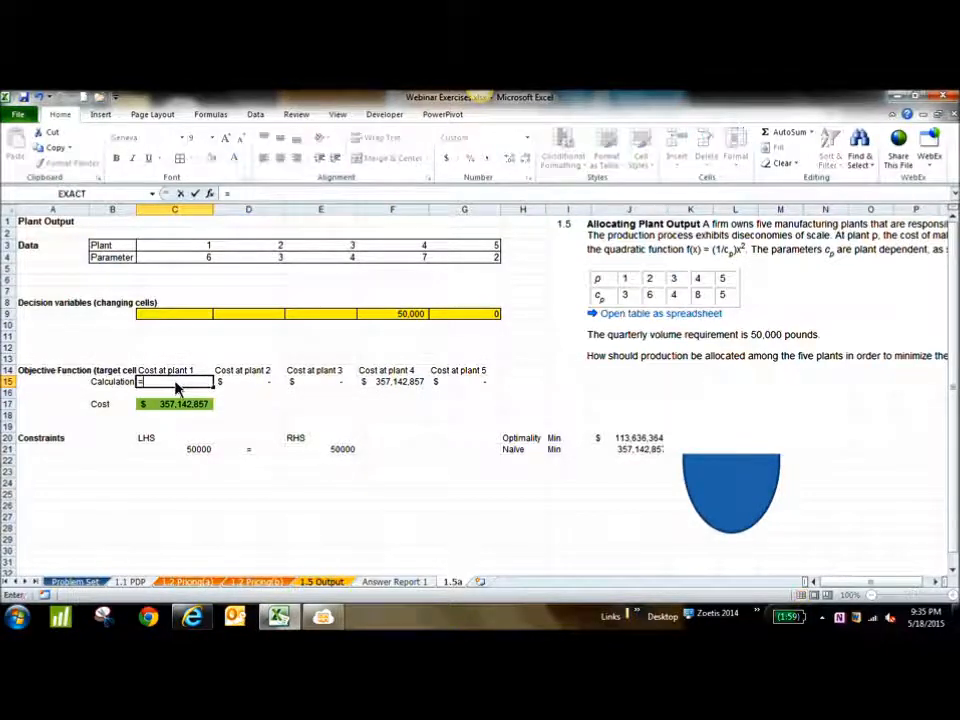
text((1/)
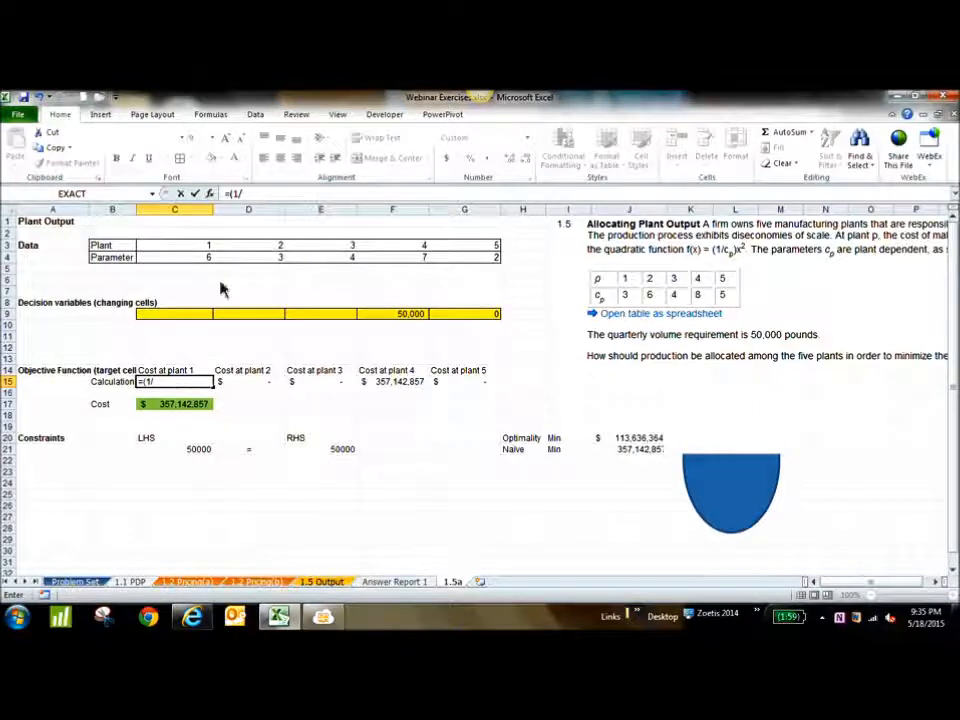
click(199, 260)
text())
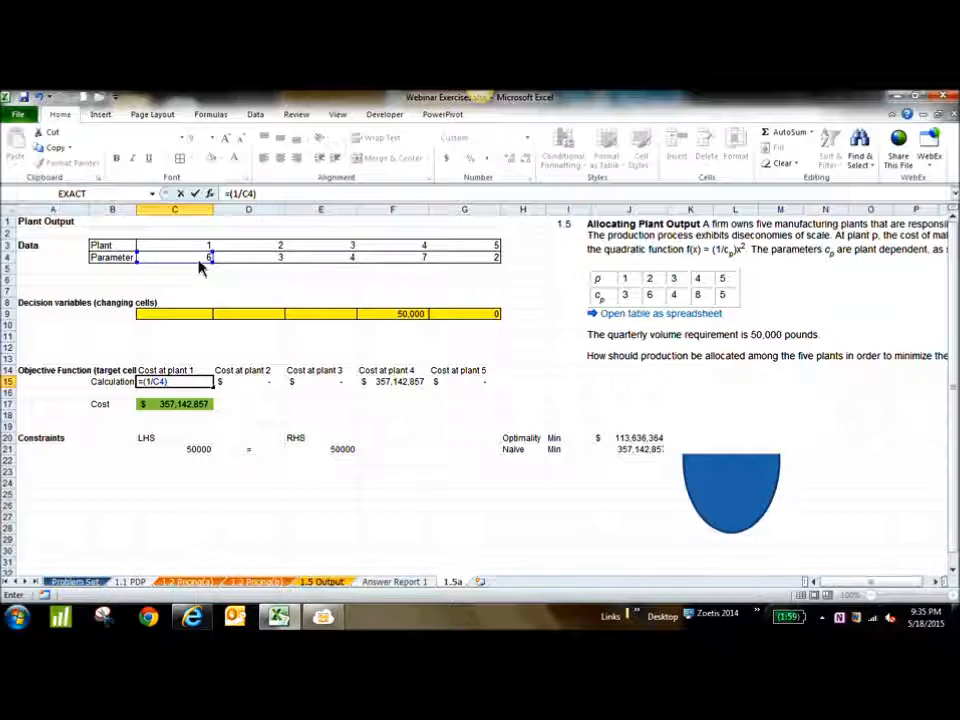
text(*)
click(177, 321)
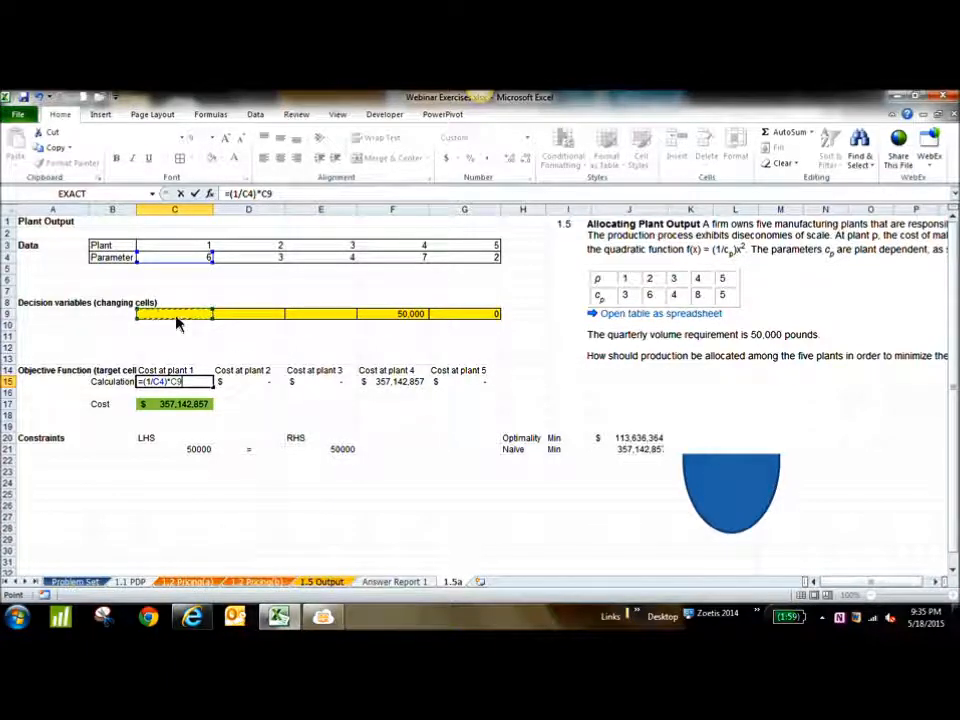
text(^2)
key(Return)
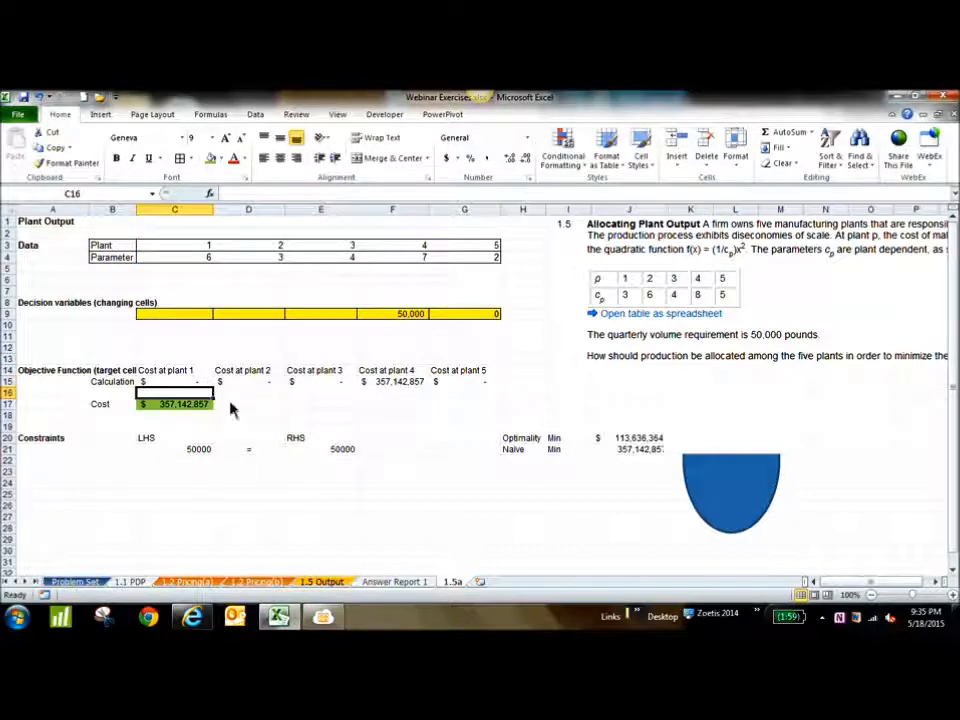
Fill the plant 1 cost formula from C15 across to G15 for the other plants
click(198, 383)
drag(213, 388, 491, 390)
click(432, 463)
Check the MeetingBurner sharing window and the browser chat for further messages, and return to the workbook
click(325, 615)
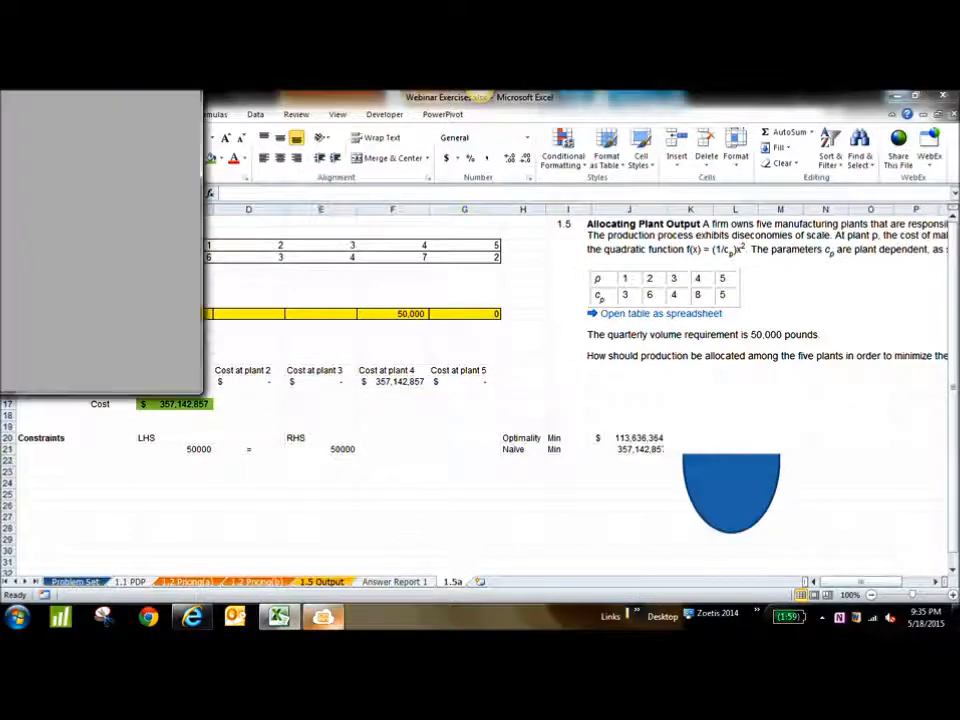
click(279, 615)
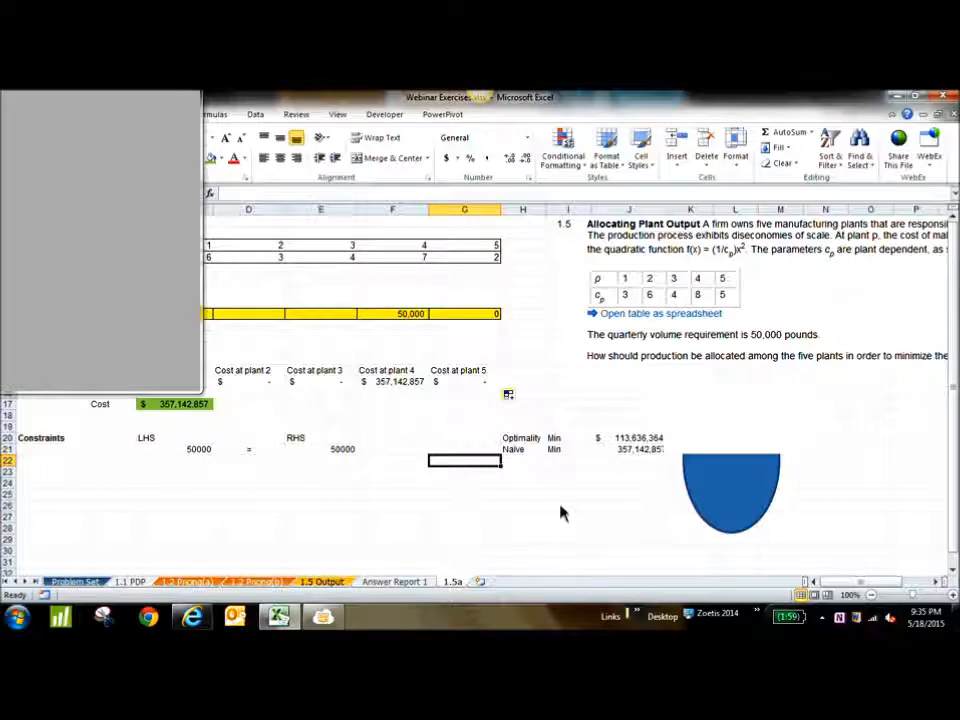
click(522, 506)
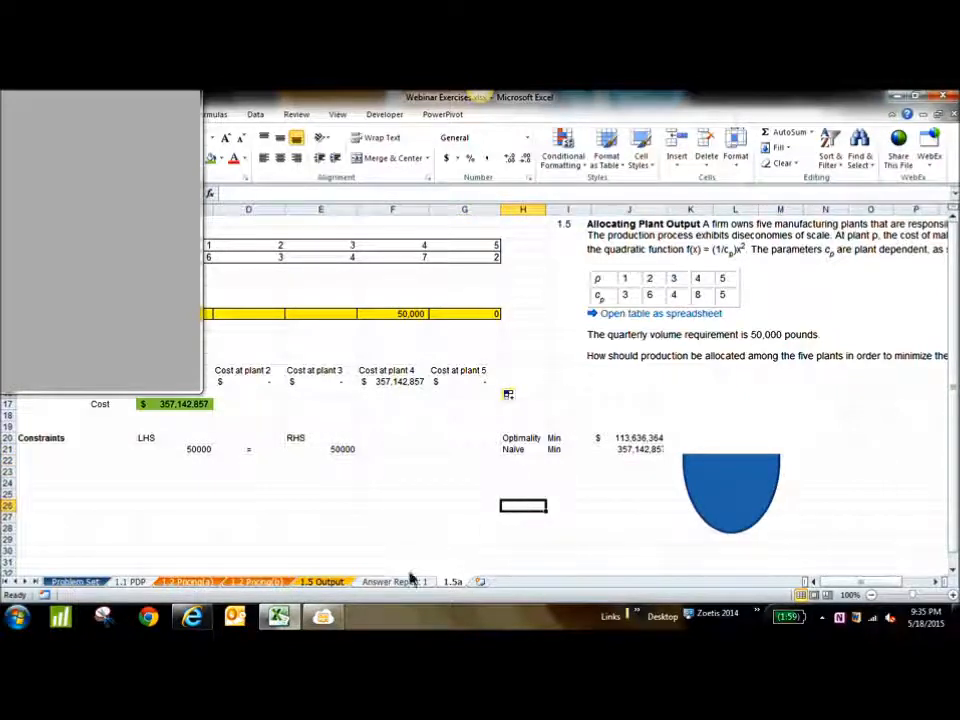
click(280, 617)
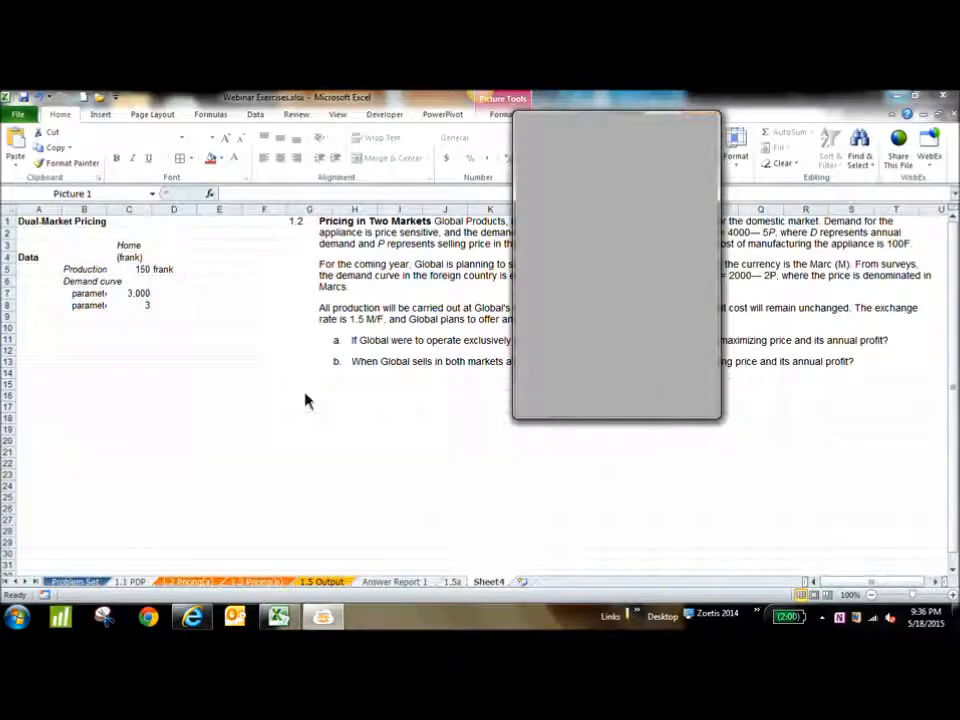
click(196, 618)
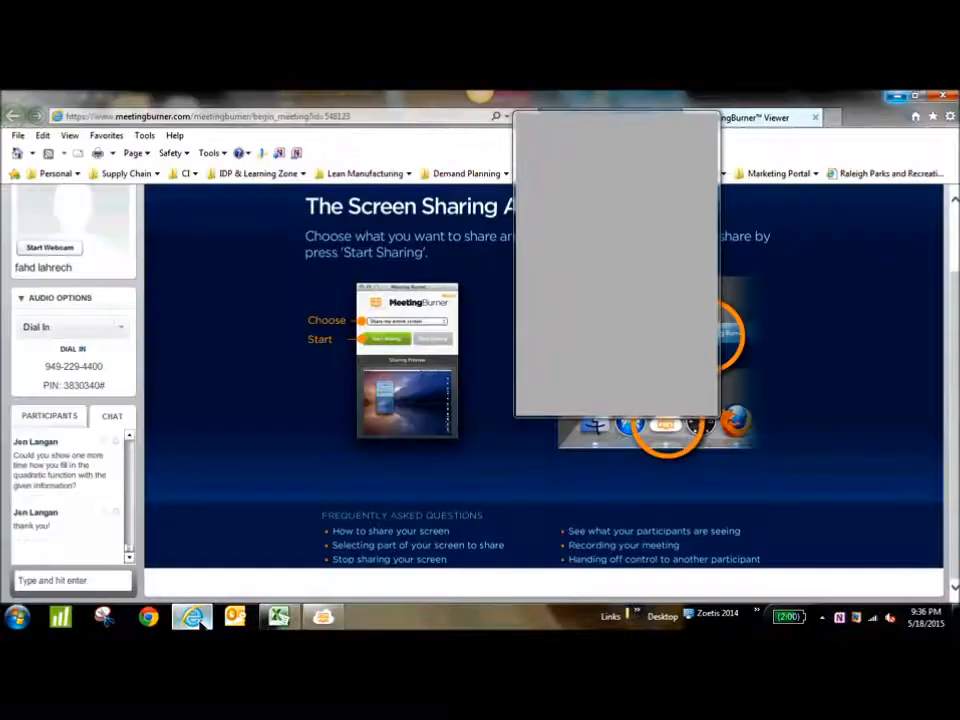
click(281, 617)
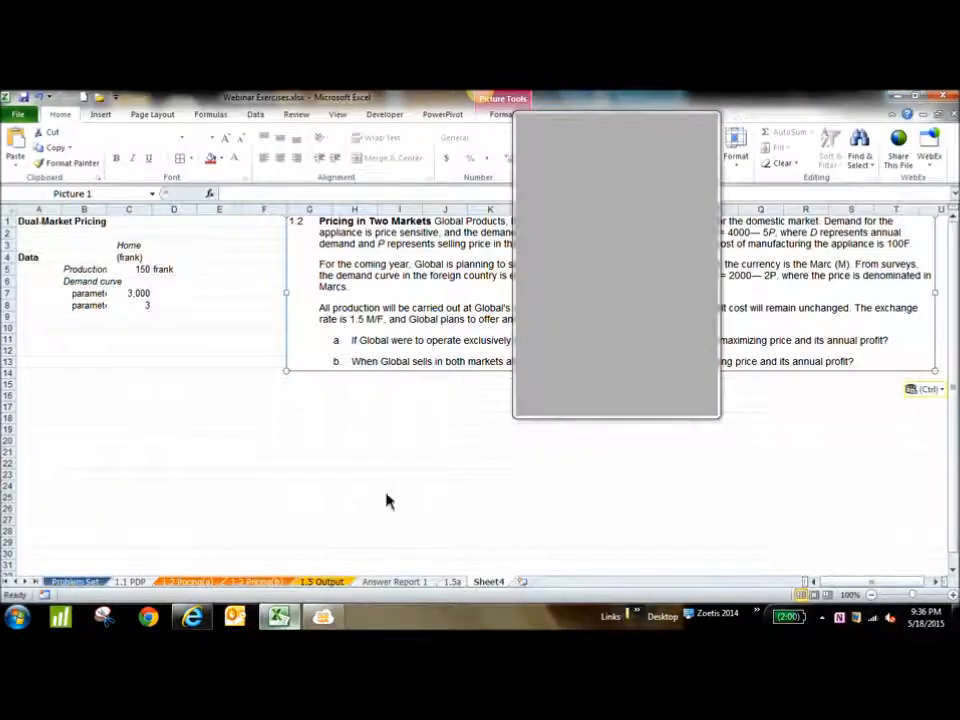
Move the problem 1.2 text picture on Sheet4 one column over to start at column H, and get the MeetingBurner window out of the way
drag(297, 232, 341, 230)
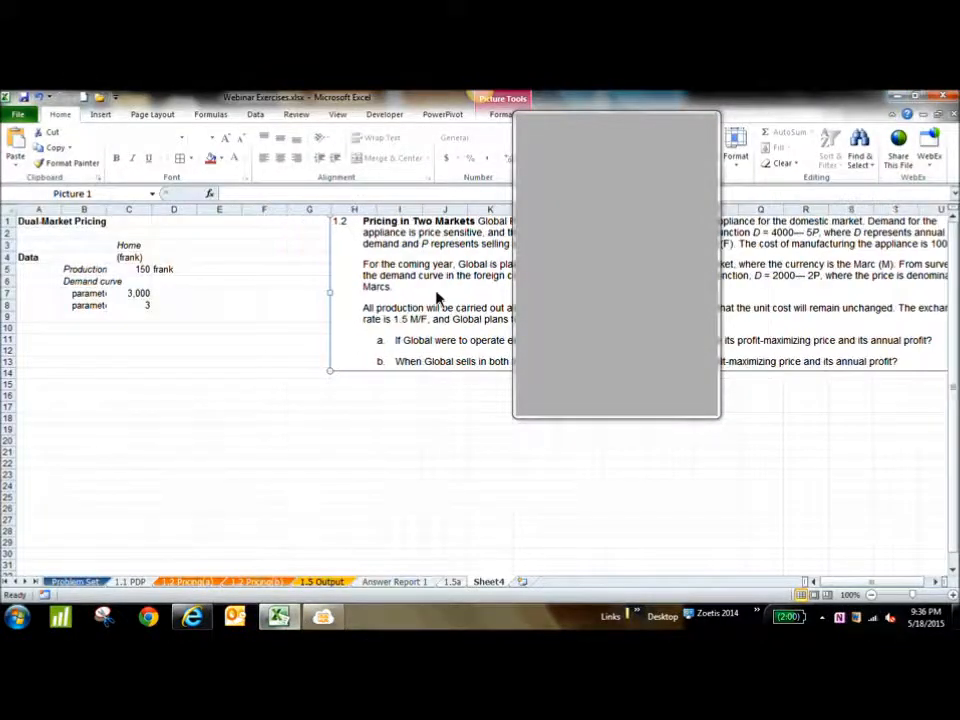
click(653, 120)
click(279, 620)
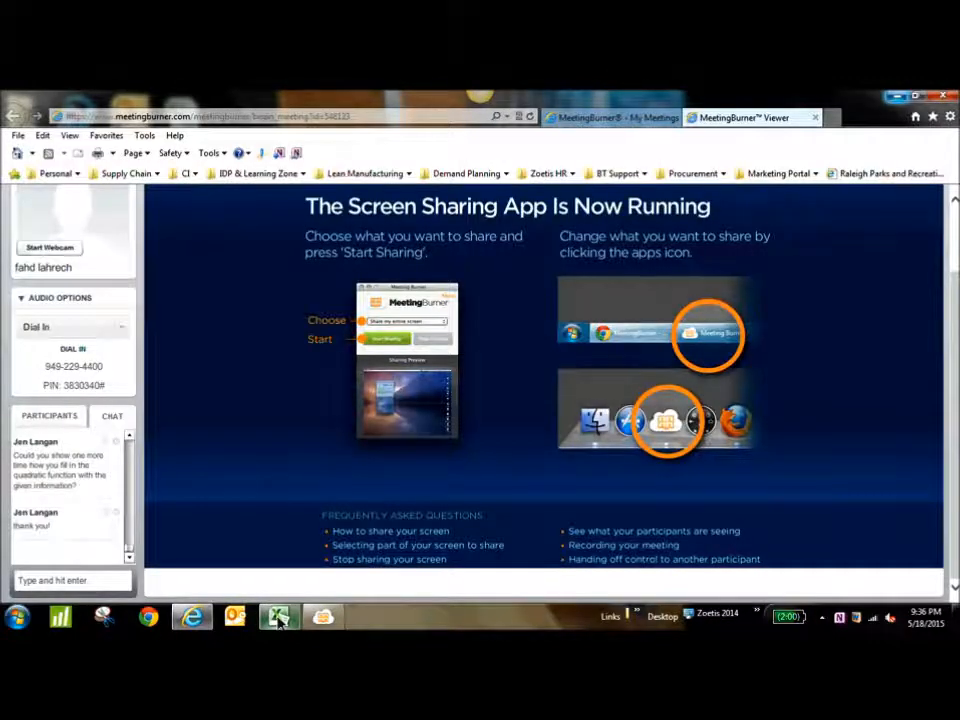
Return to the workbook and move the problem 1.2 text picture on Sheet4 back so it starts over column G
click(279, 620)
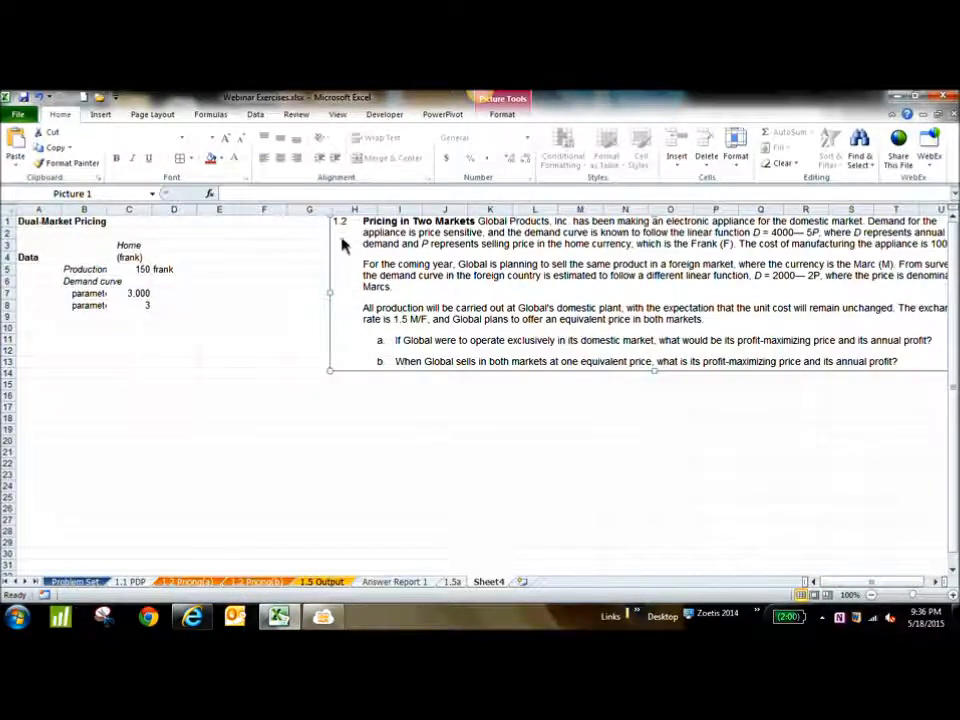
drag(771, 316, 729, 316)
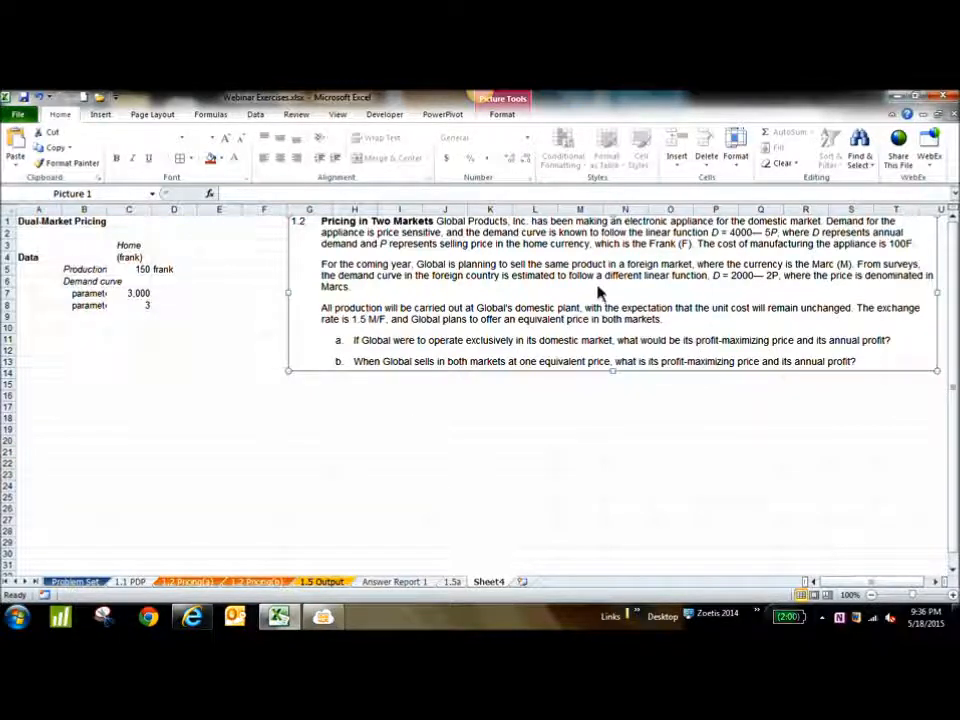
mouse_move(600, 291)
mouse_down()
mouse_move(662, 278)
mouse_move(613, 290)
mouse_up()
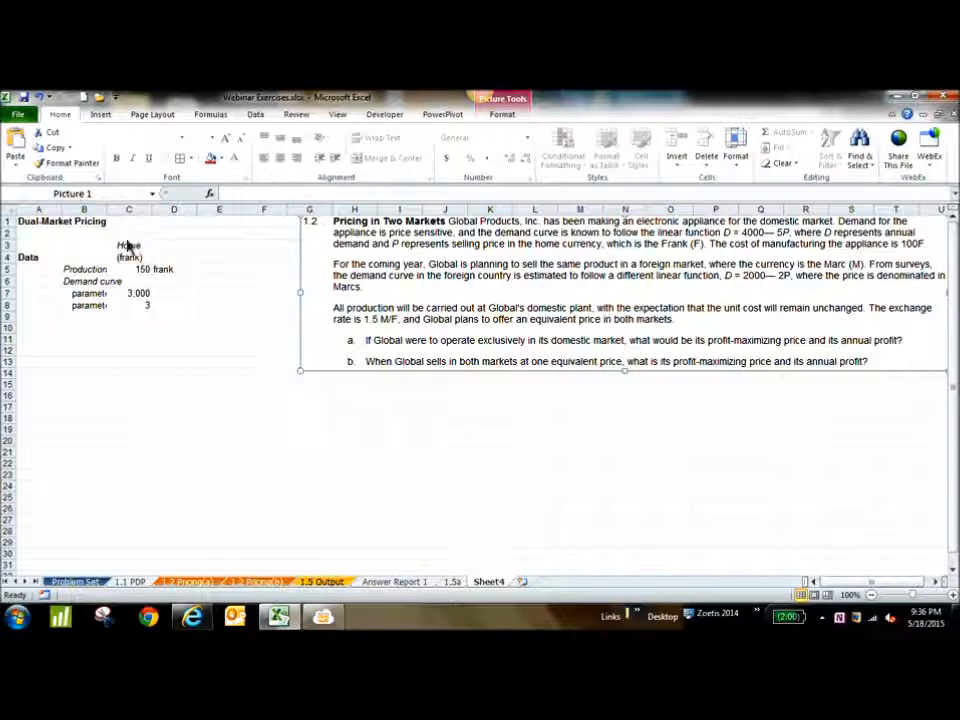
Highlight the Dual-Market Pricing data block in A1:E9 to review the given information
click(50, 221)
shift+click(182, 315)
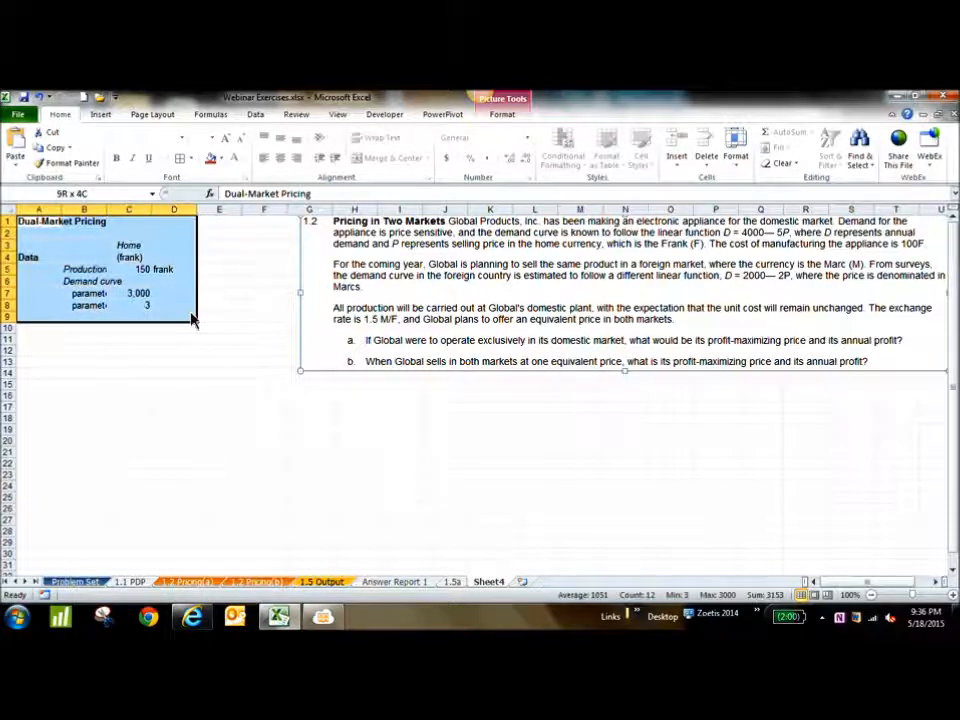
drag(56, 222, 222, 317)
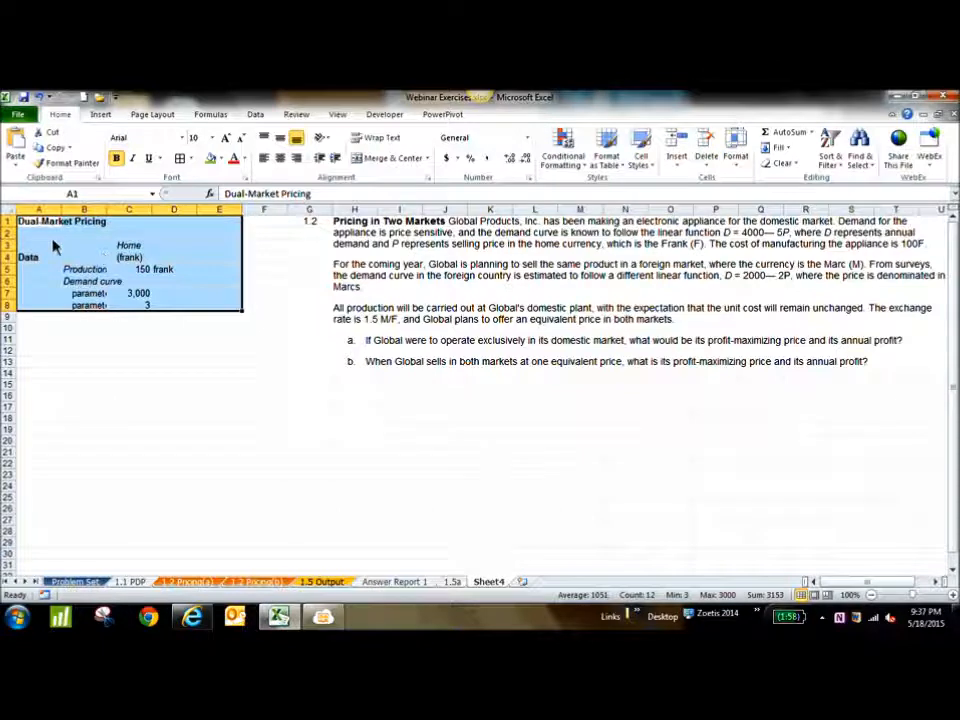
drag(42, 224, 206, 312)
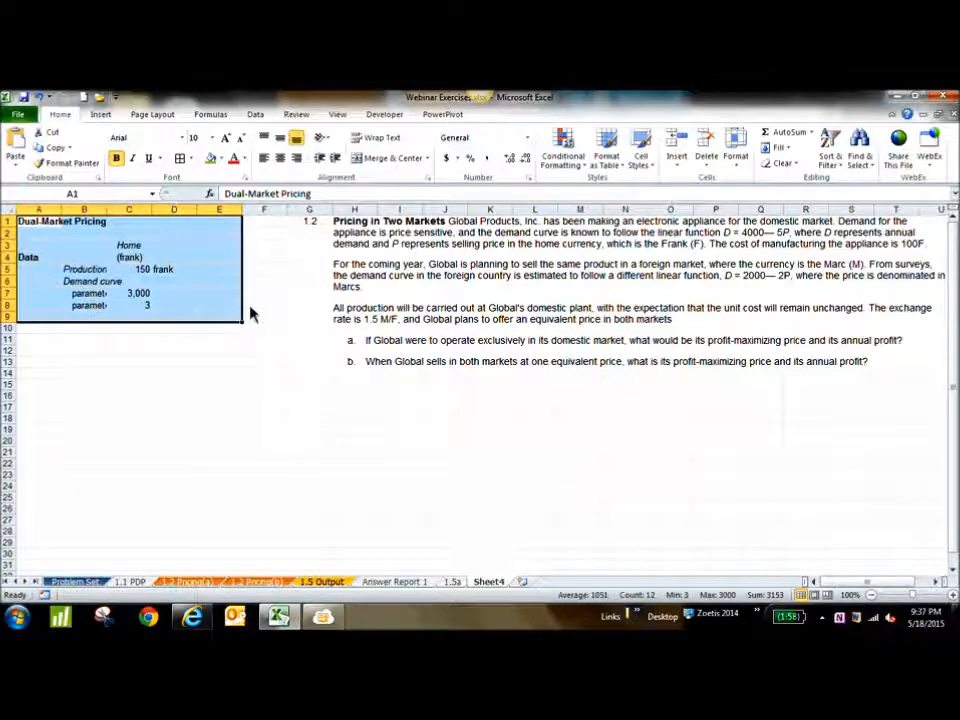
Enter the section heading "Decision variables (changing cells)" in A11
click(45, 343)
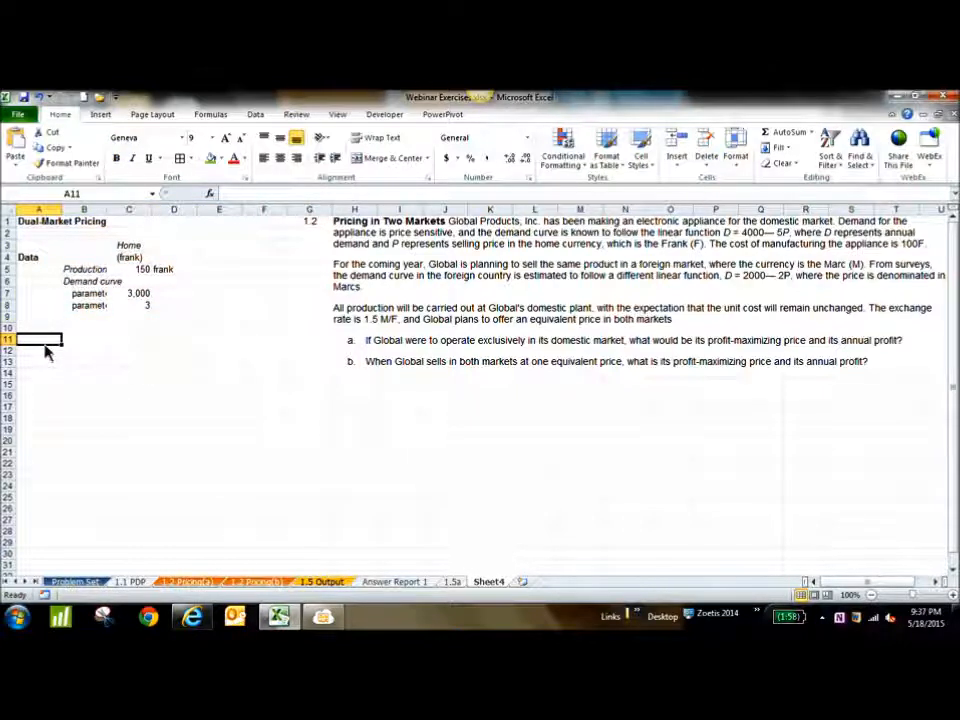
text(De)
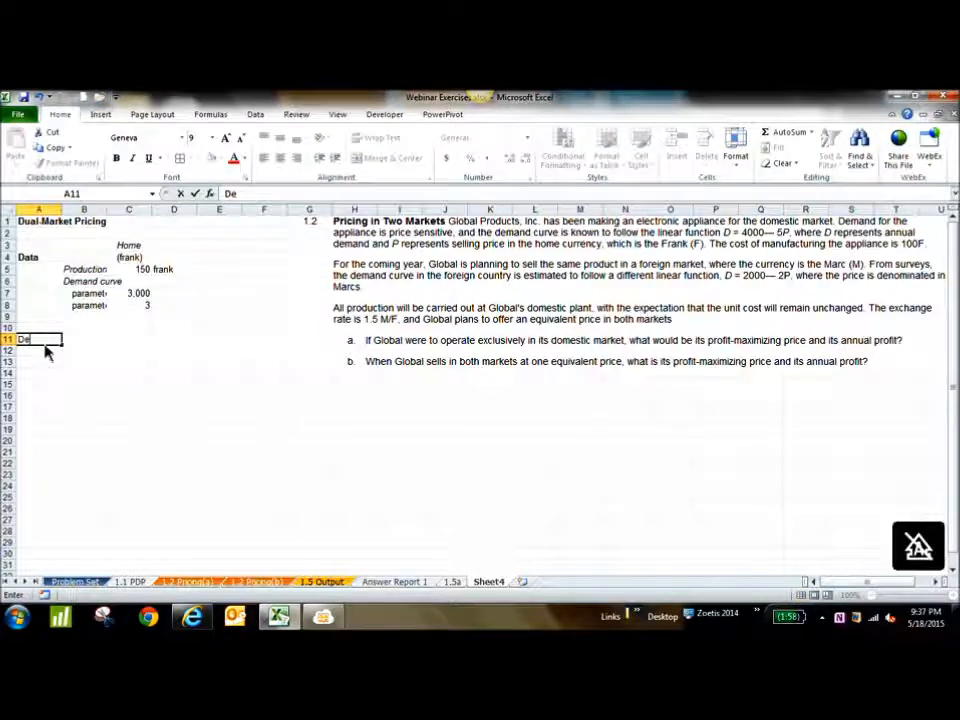
text(cision variables (changing c)
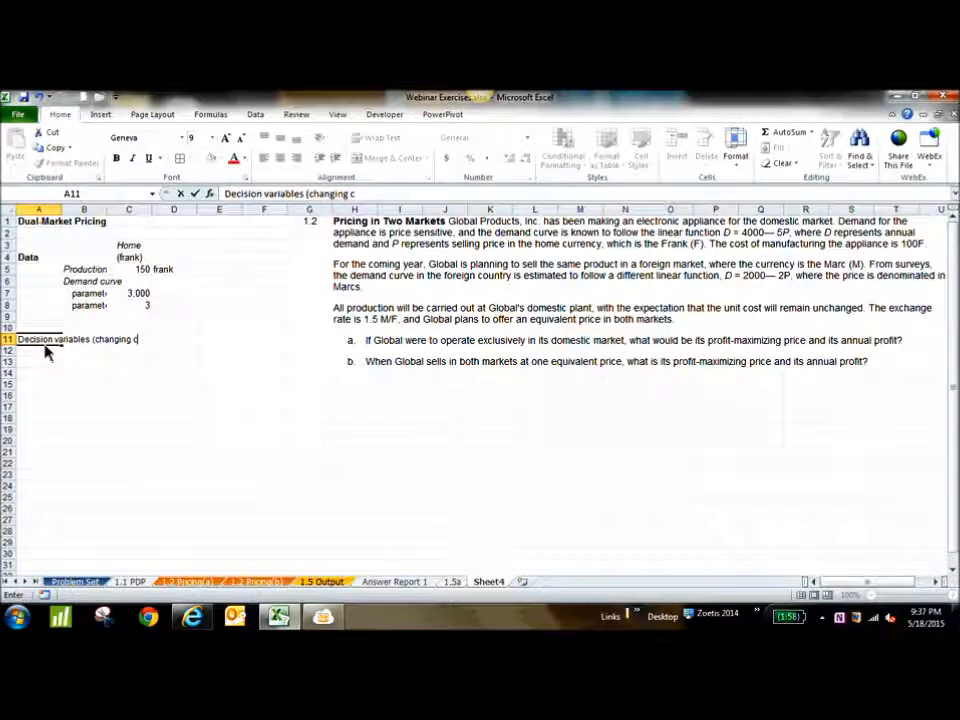
text(ells))
key(Return)
key(Return)
key(Return)
key(Return)
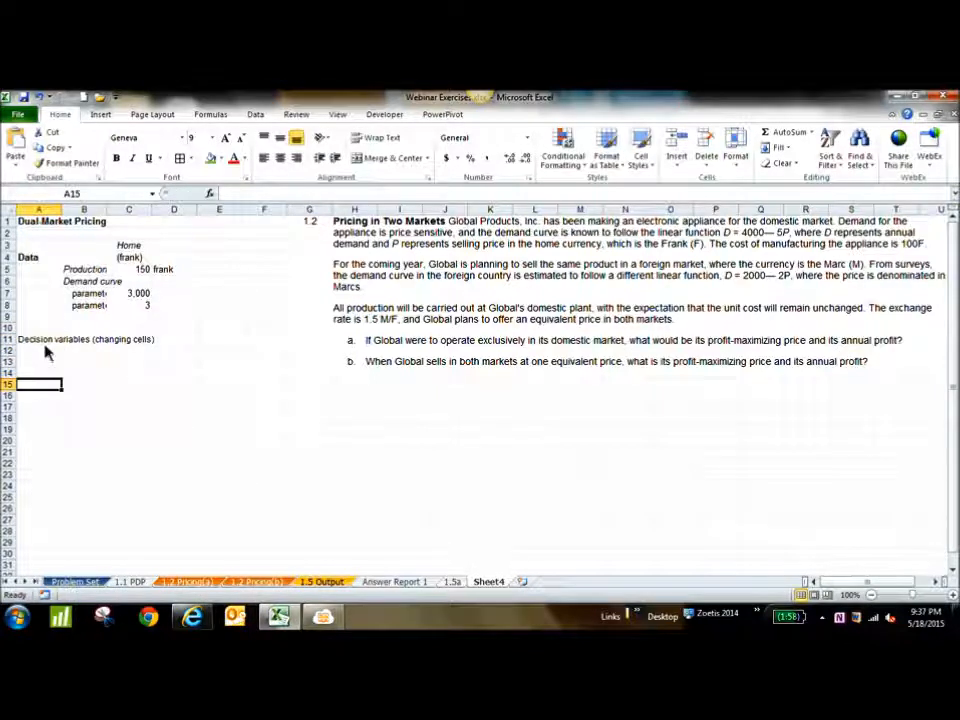
Enter the section heading "Objective function" in A16
key(Return)
text(Objective function)
key(Return)
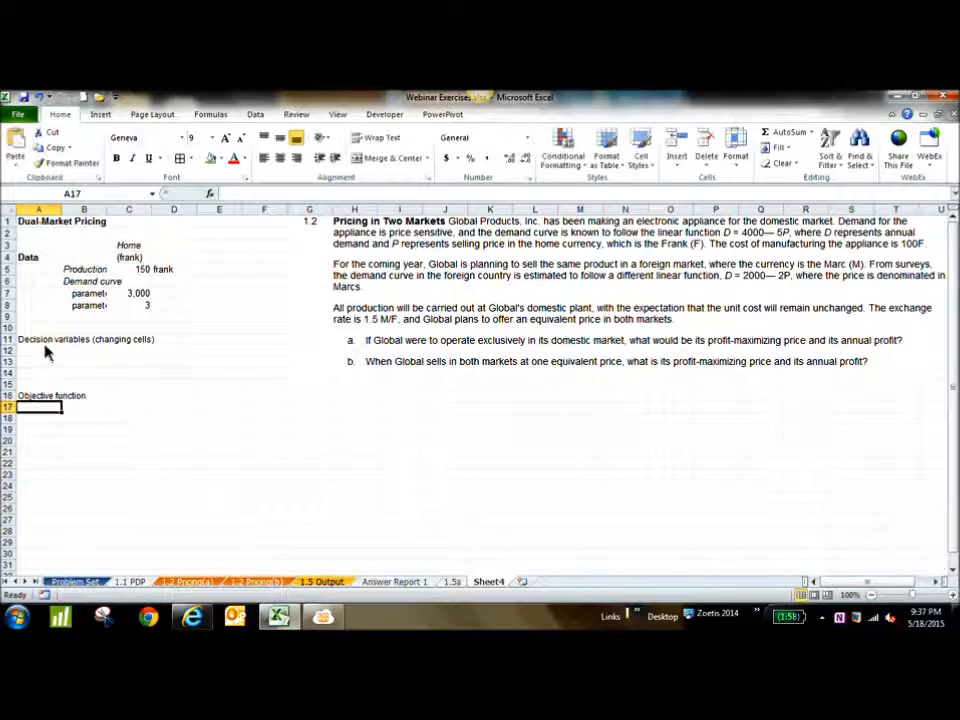
Enter the label "Calculations:" in B17 under the objective function heading
key(Tab)
text(Cl)
text(lcul)
text(ations)
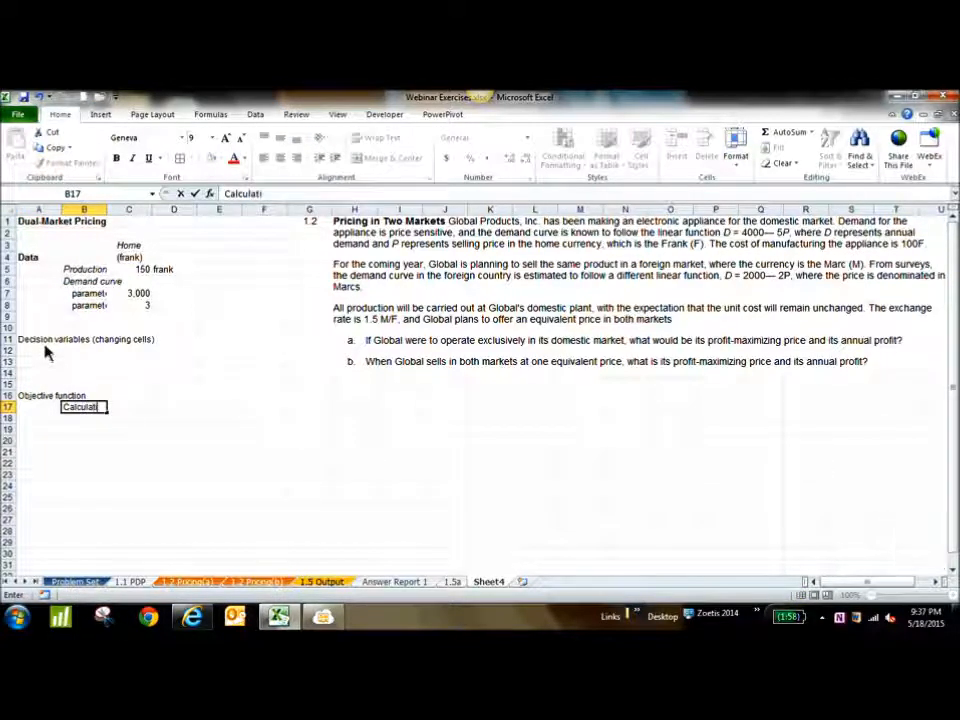
key(Return)
key(Return)
key(Return)
key(Return)
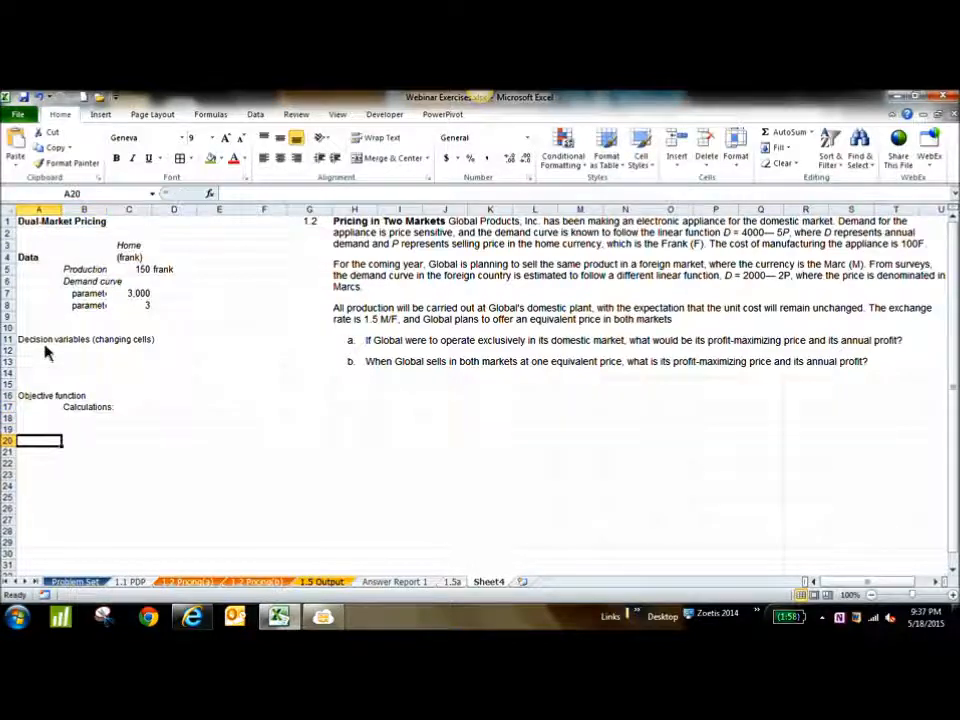
Enter the section heading "Constraints" in A22
key(Page_Down)
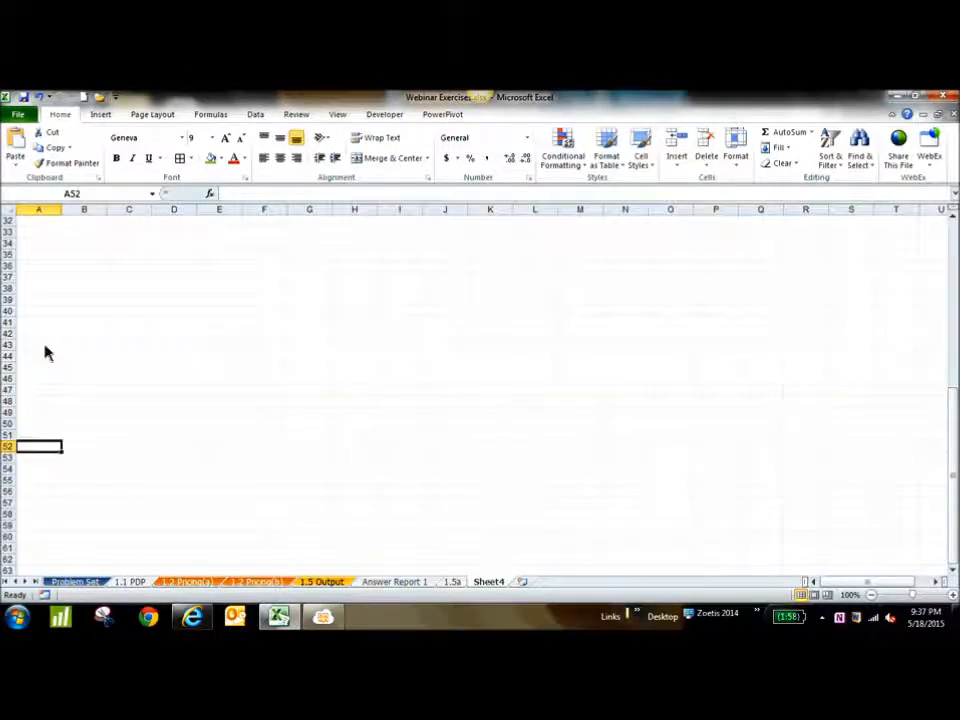
drag(957, 316, 955, 230)
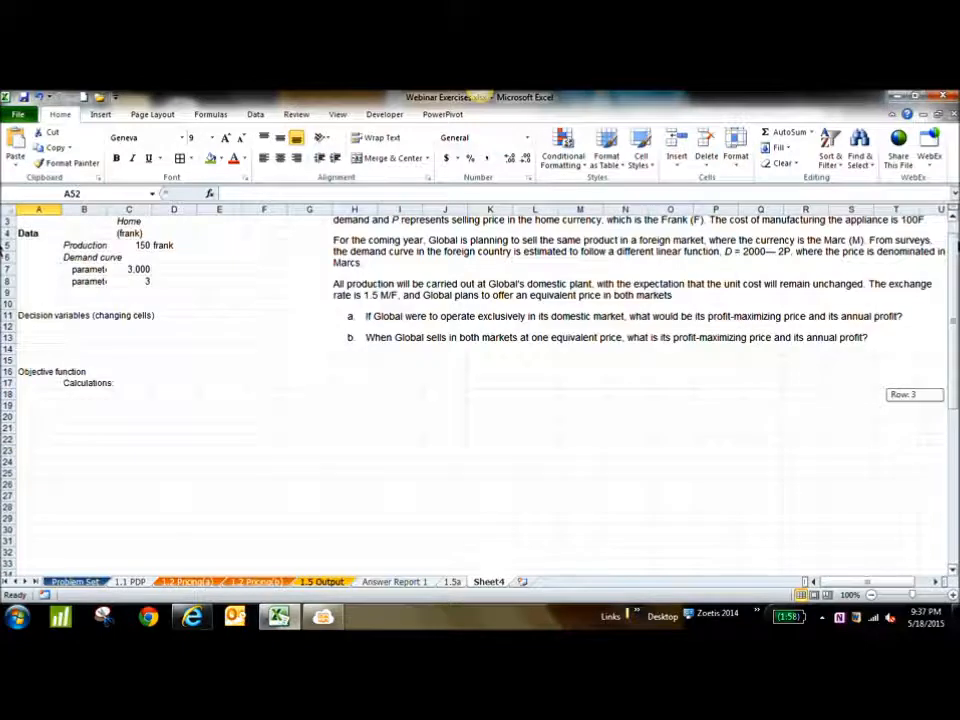
click(85, 430)
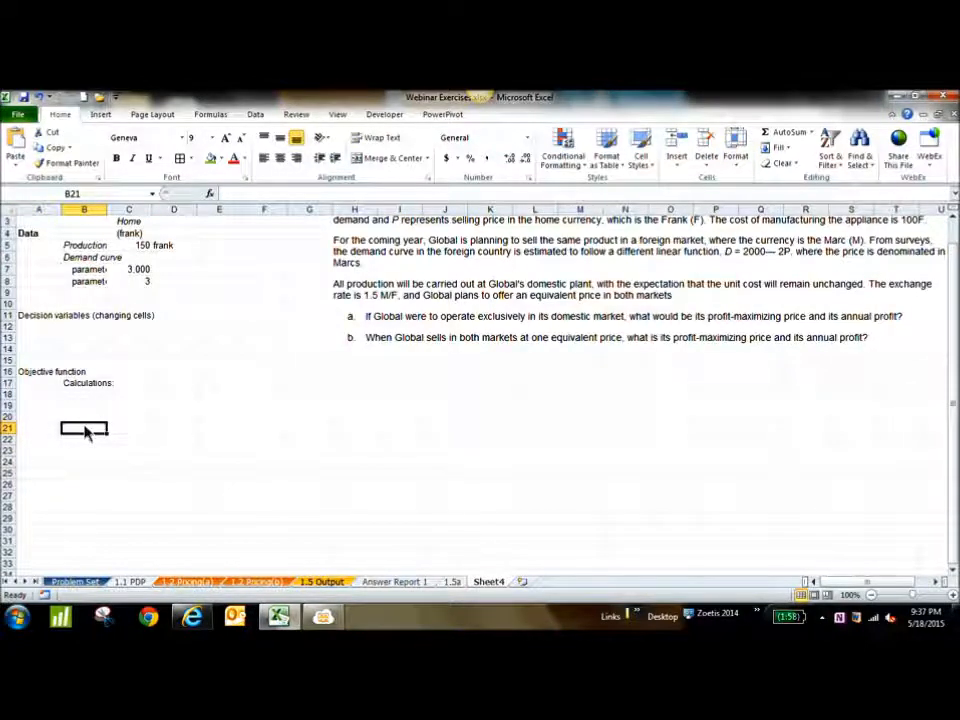
key(Down)
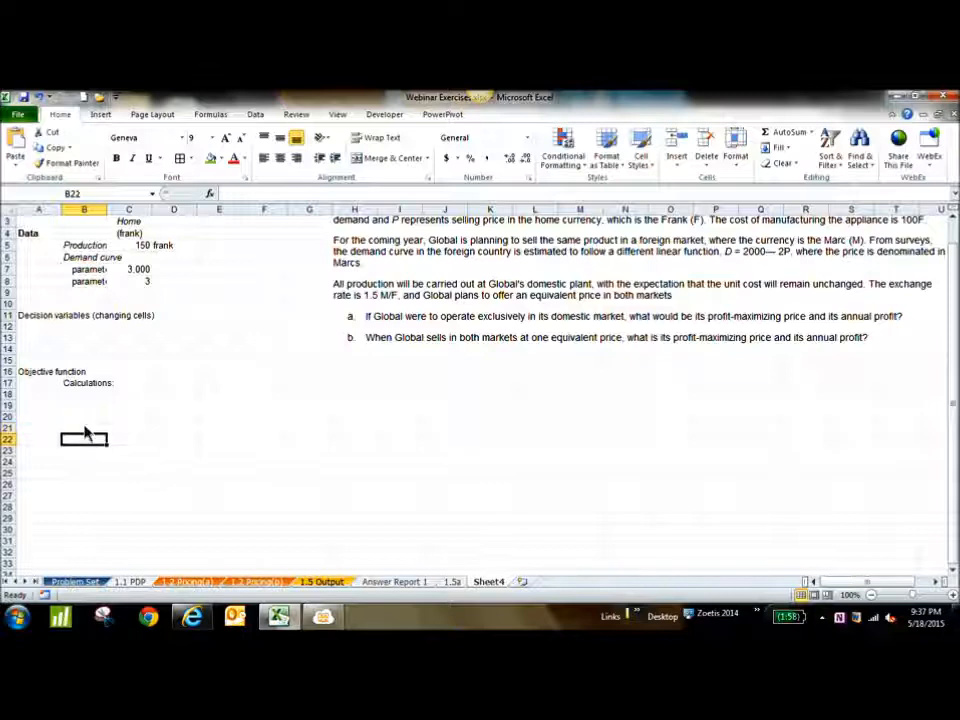
key(Left)
text(C)
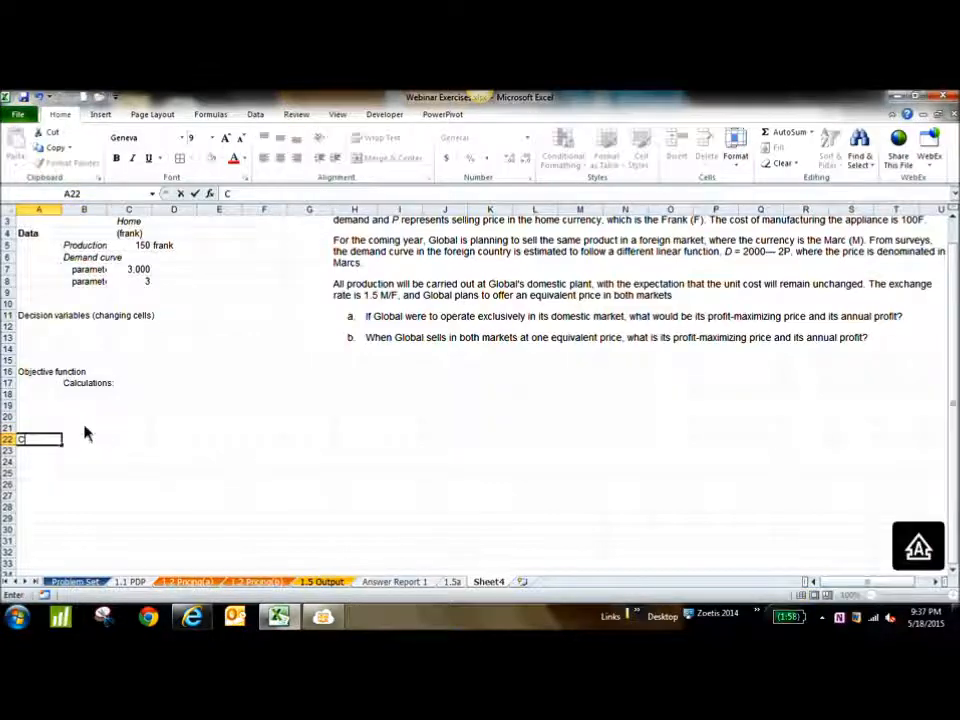
text(onstraints)
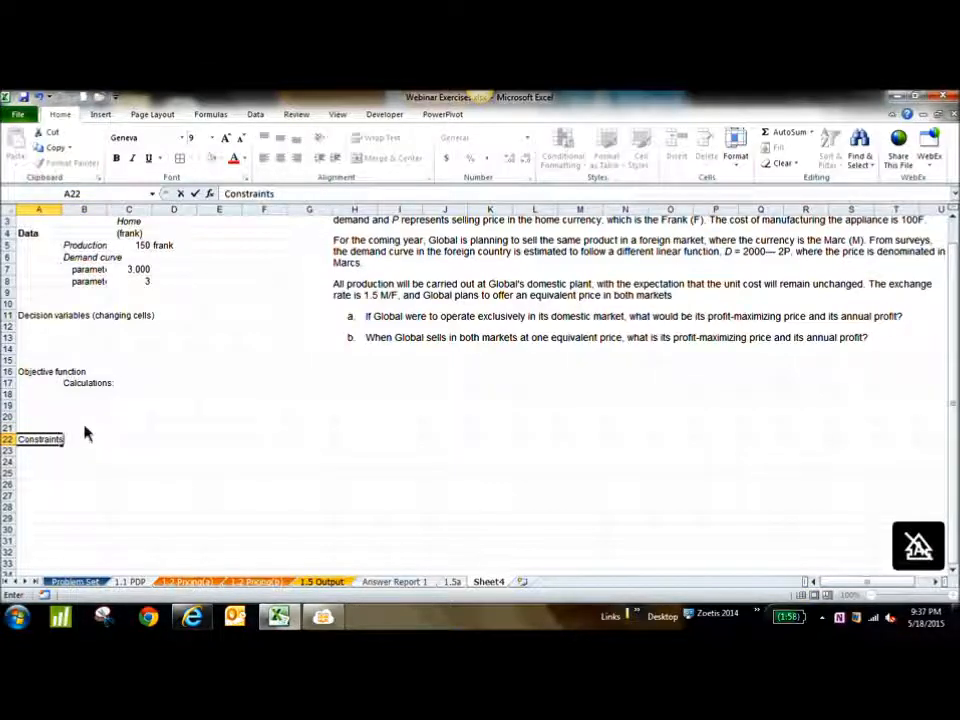
key(Return)
Clear the "Calculations:" label from B17
click(103, 385)
key(Delete)
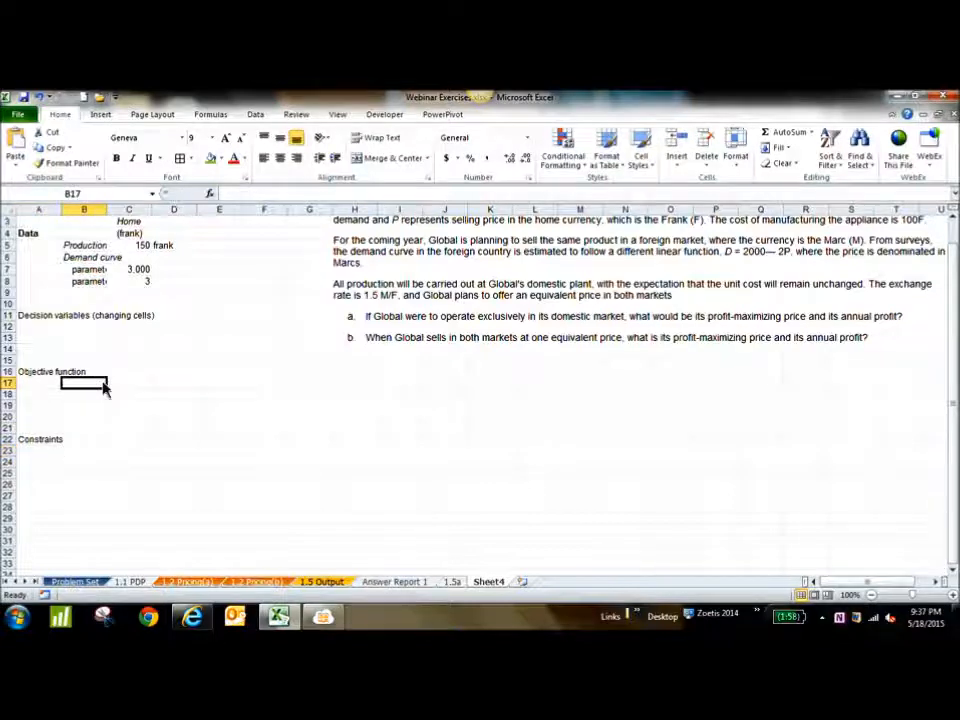
click(165, 390)
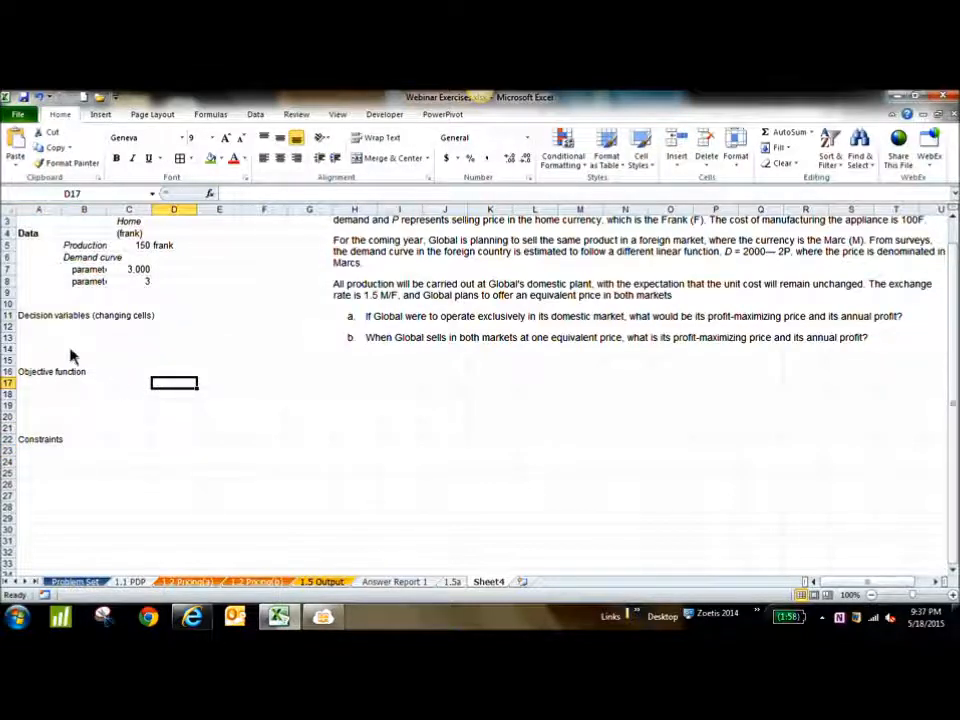
Make the decision variables, objective function and constraints headings in A11, A16 and A22 bold
click(34, 317)
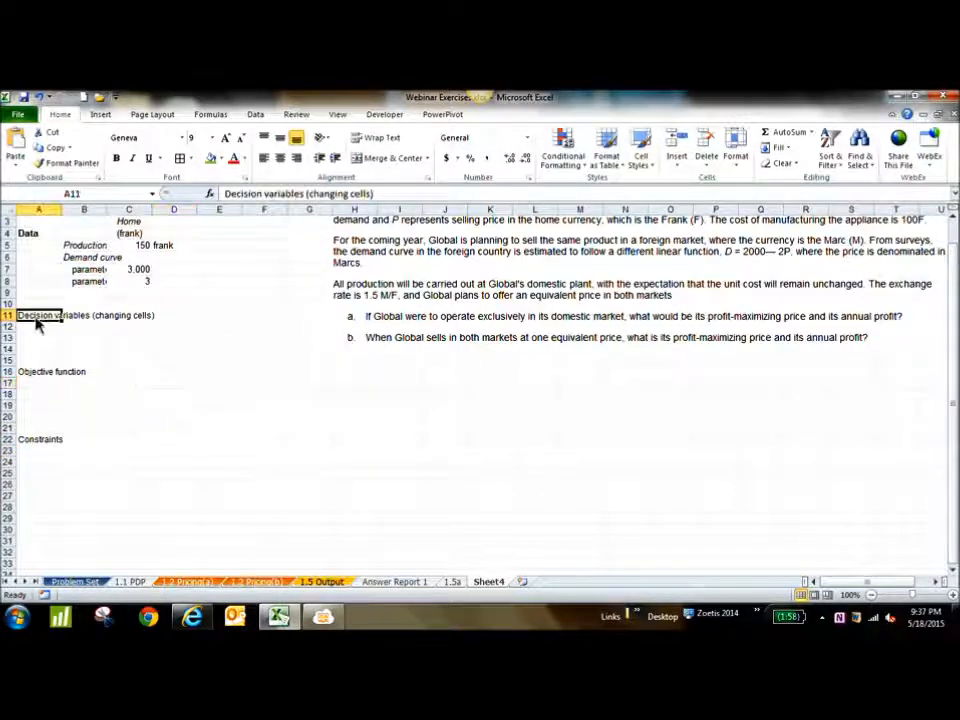
ctrl+click(46, 373)
ctrl+click(38, 441)
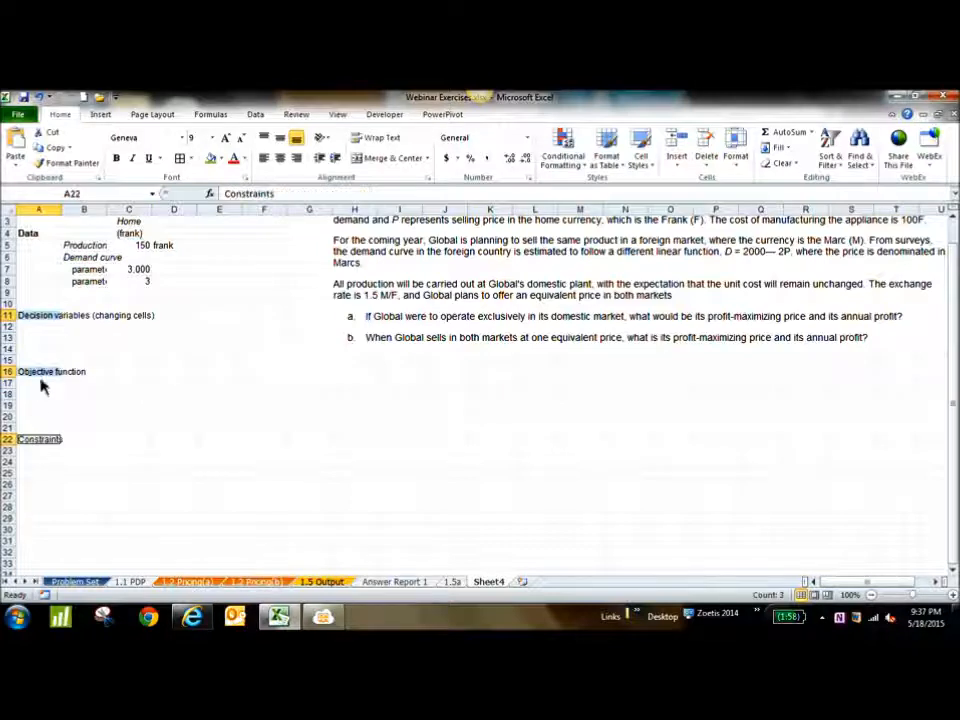
click(116, 158)
click(262, 350)
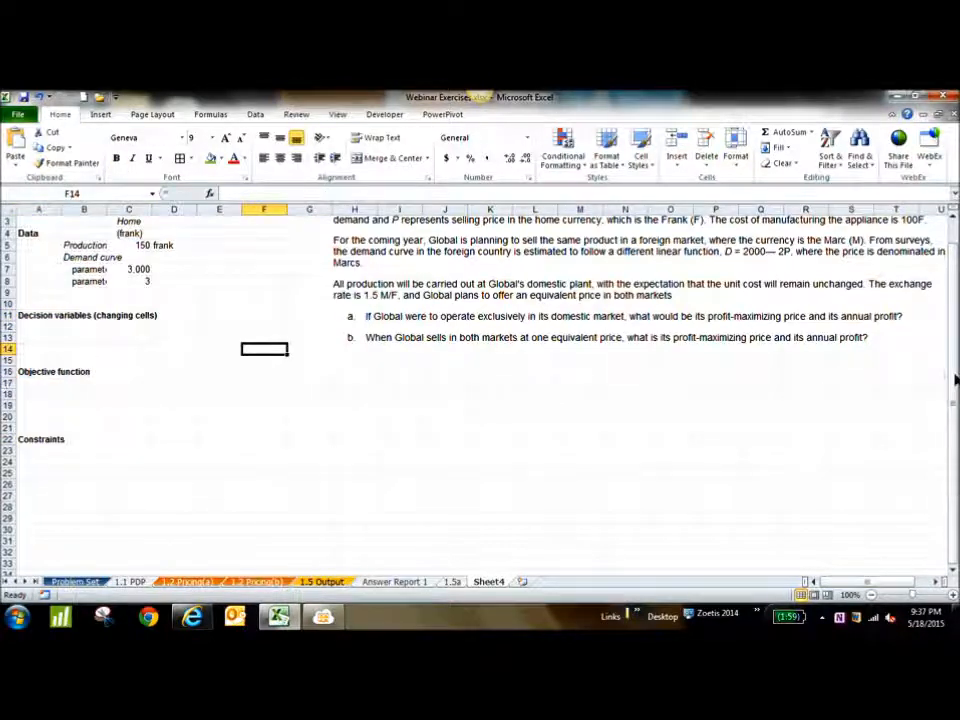
Move the problem text picture over to column H and define D as "demand" and P as "Selling price" in F3:G4
scroll(955, 379, up, 1)
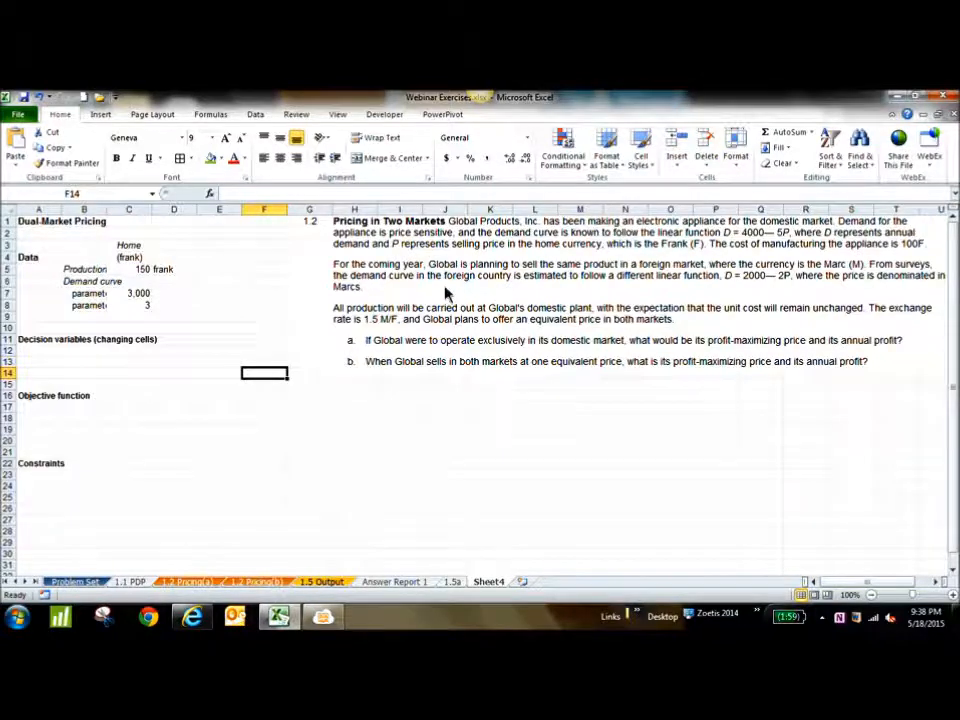
drag(401, 279, 446, 221)
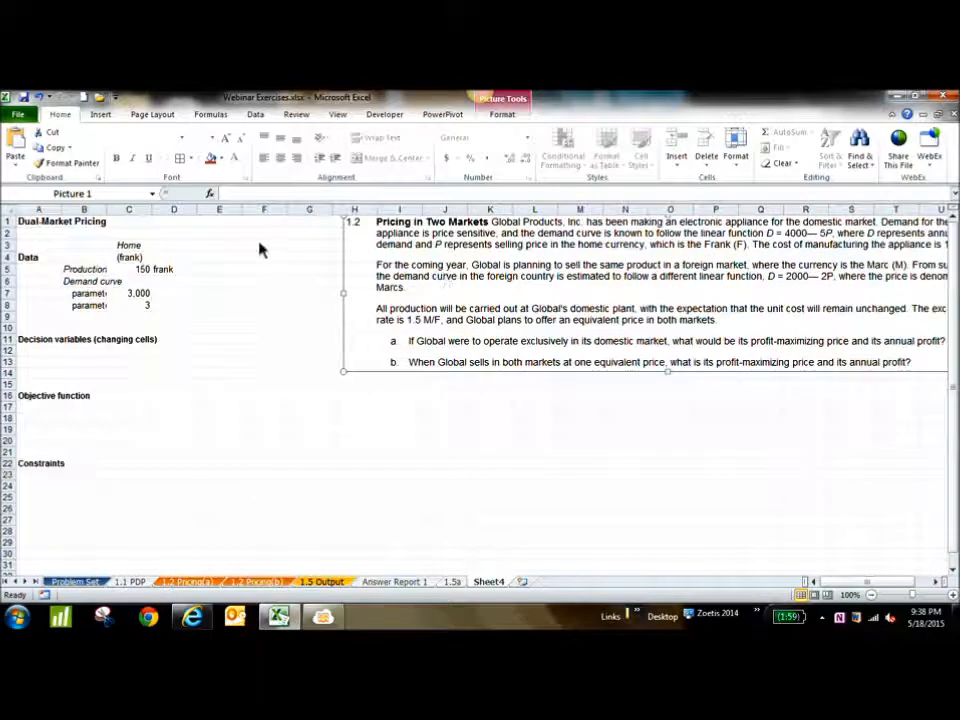
click(258, 249)
text(D)
key(Tab)
text(demand)
key(Return)
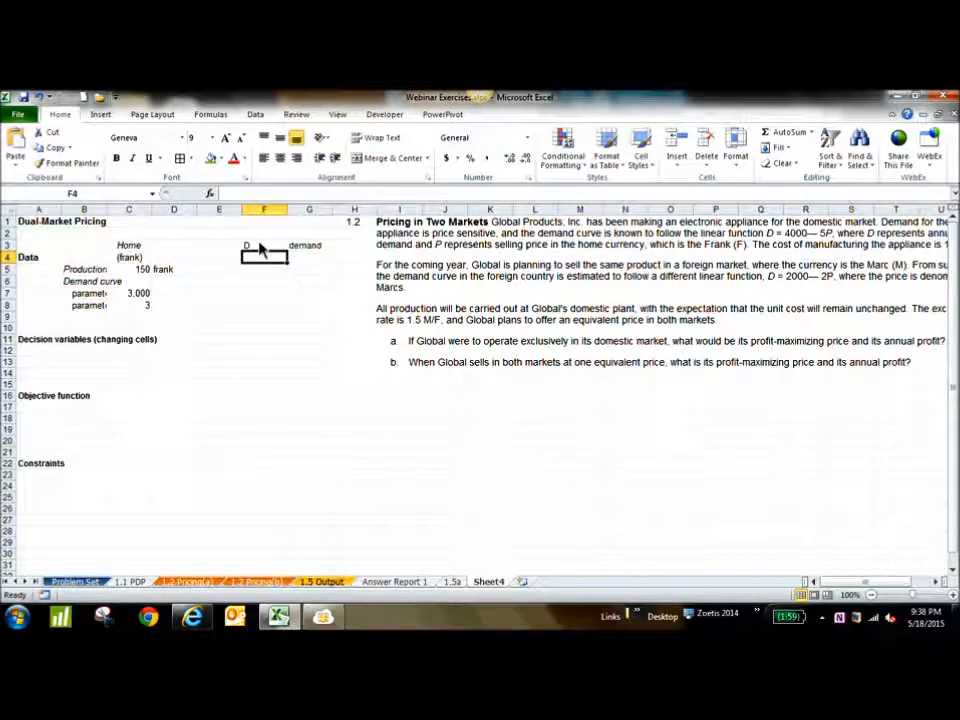
text(P)
key(Tab)
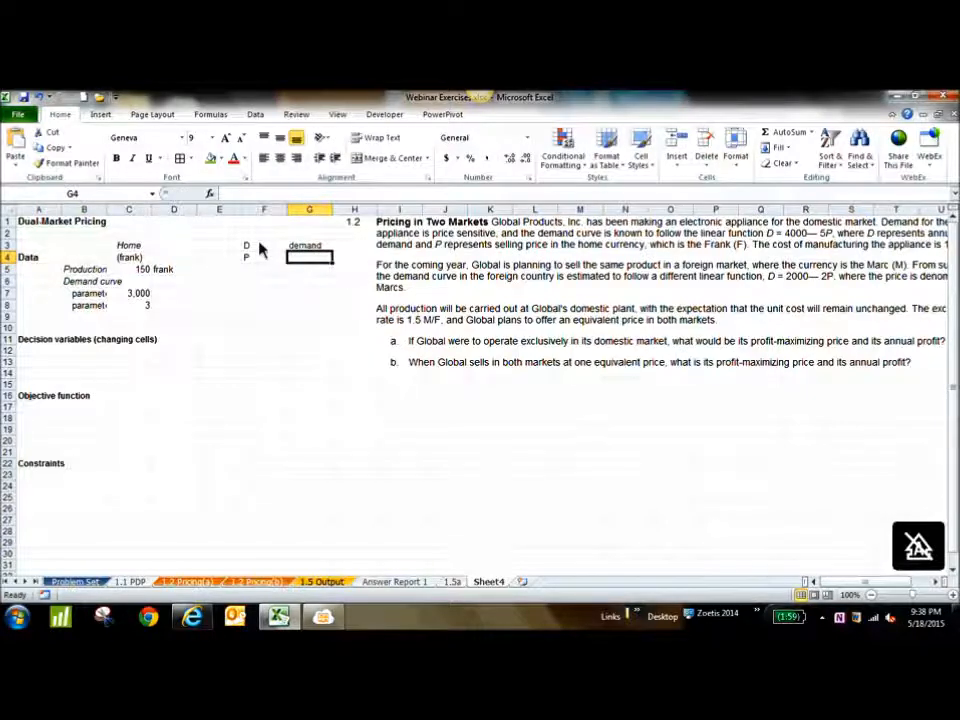
text(Selling price)
Move the problem text picture over to column I and enter "(Frank)" in H4 beside the selling price label
click(743, 270)
drag(743, 270, 712, 270)
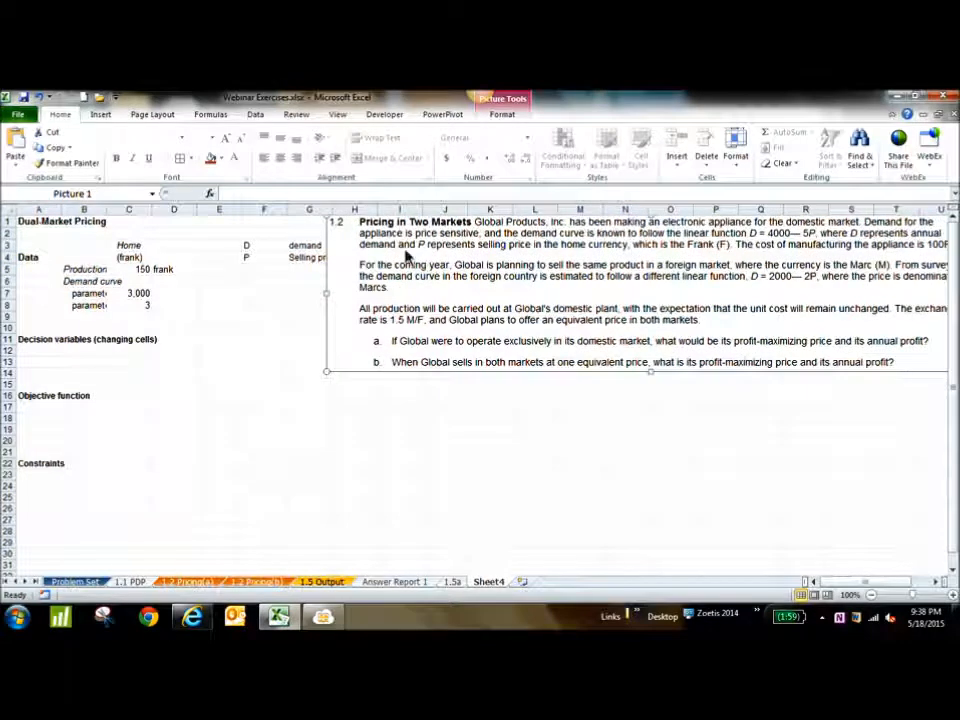
drag(469, 272, 484, 273)
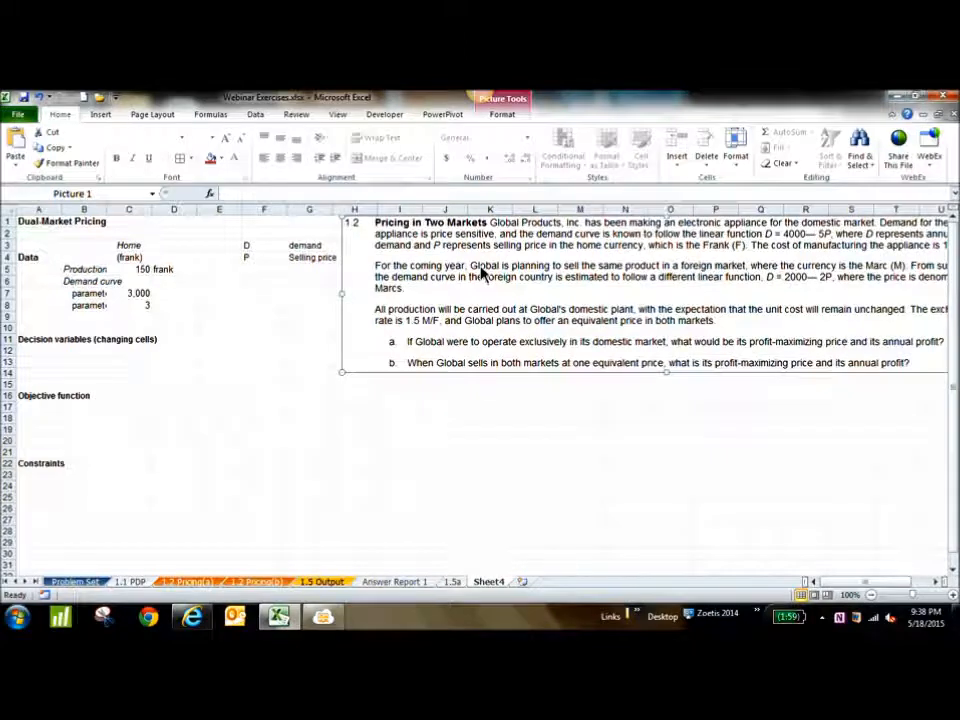
drag(534, 272, 573, 275)
click(361, 261)
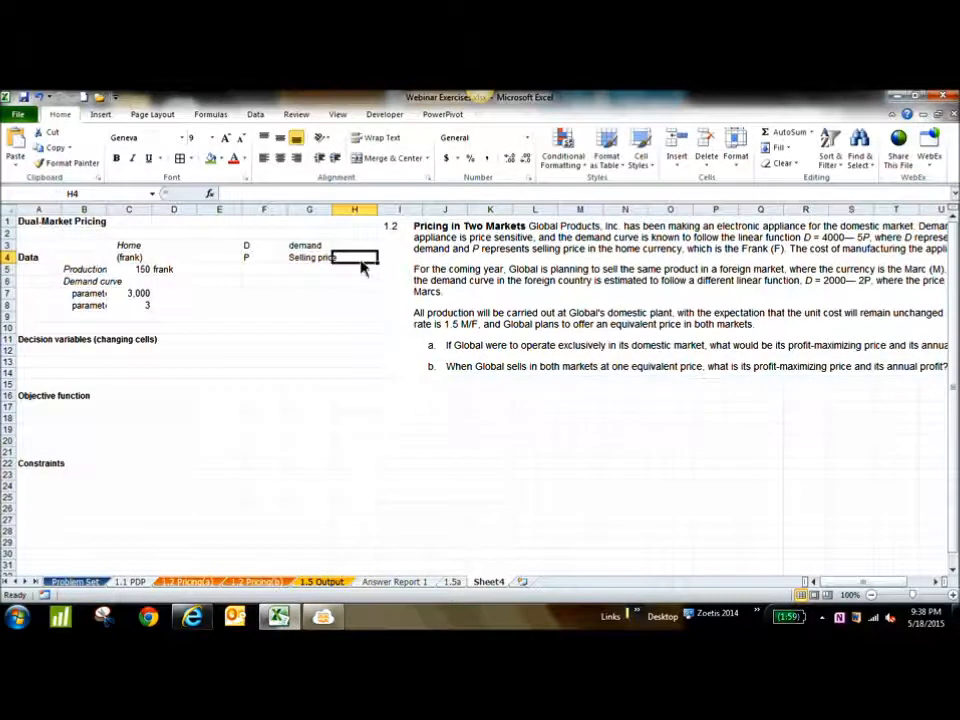
text((Frank)
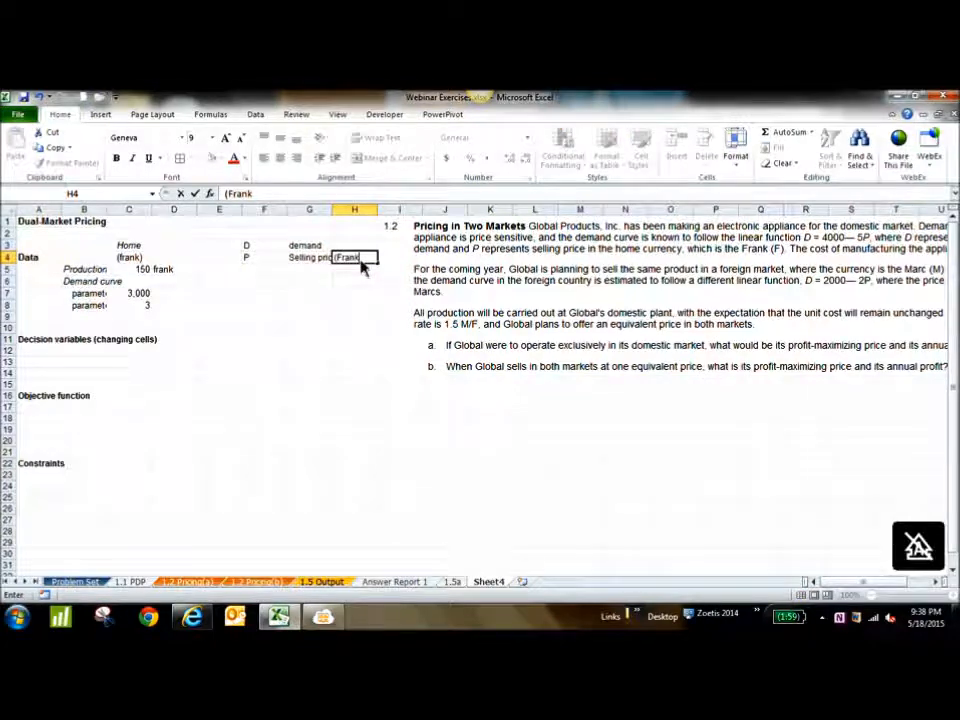
text())
key(Return)
Shift the problem text picture slightly so that it starts within column H beside the variable definitions
click(587, 292)
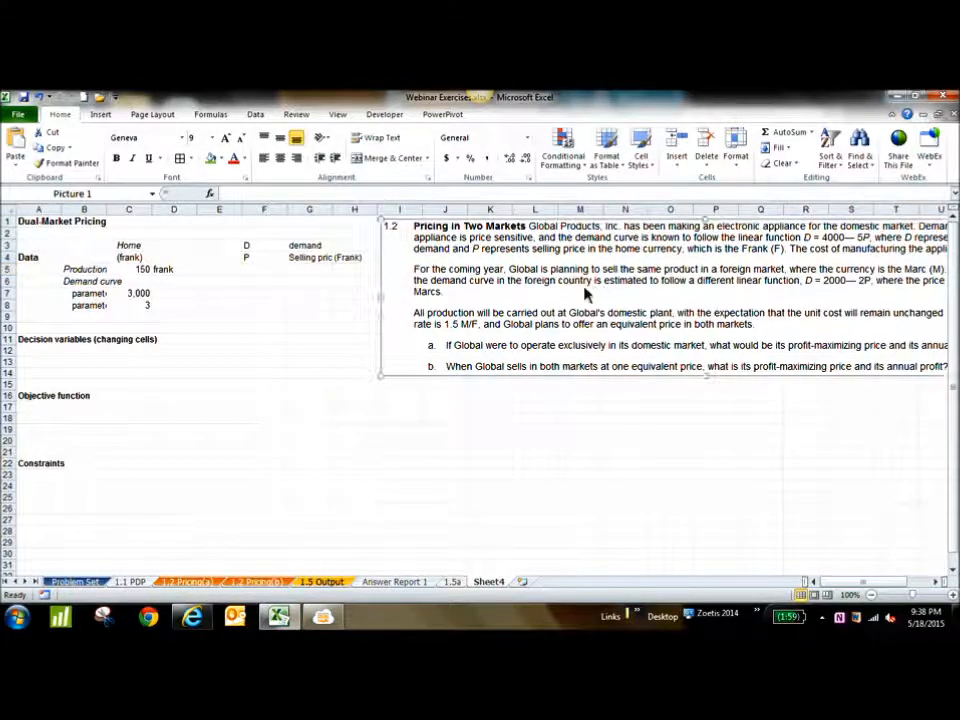
drag(603, 287, 585, 289)
drag(363, 299, 404, 289)
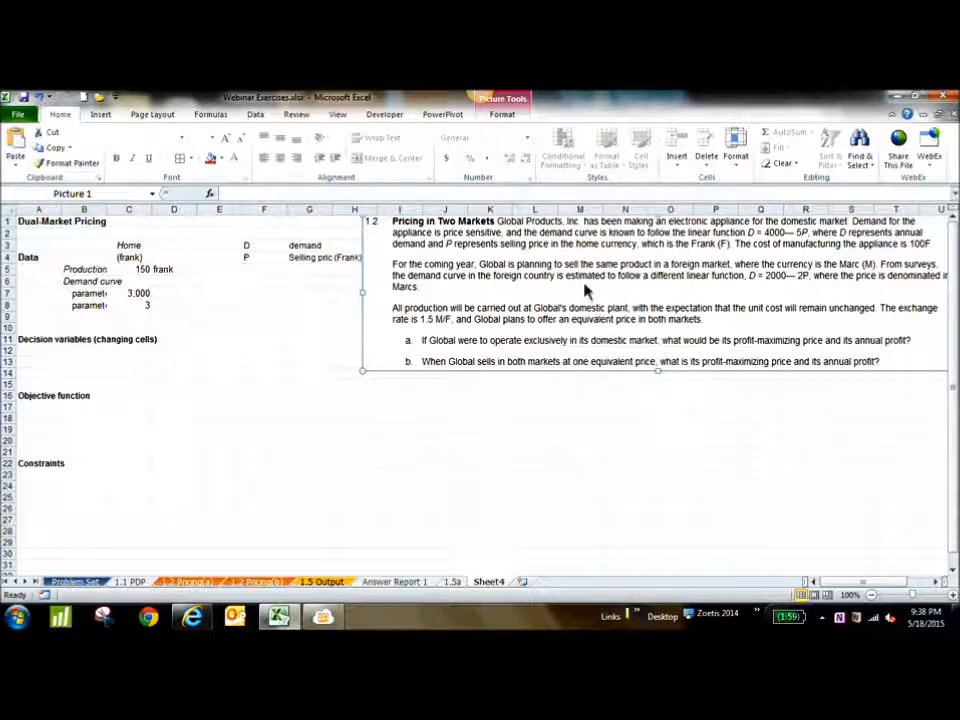
Add a cost row in F5:H5 with the label "Cost", the value 100 and the unit "Frank"
click(272, 273)
text(Cost)
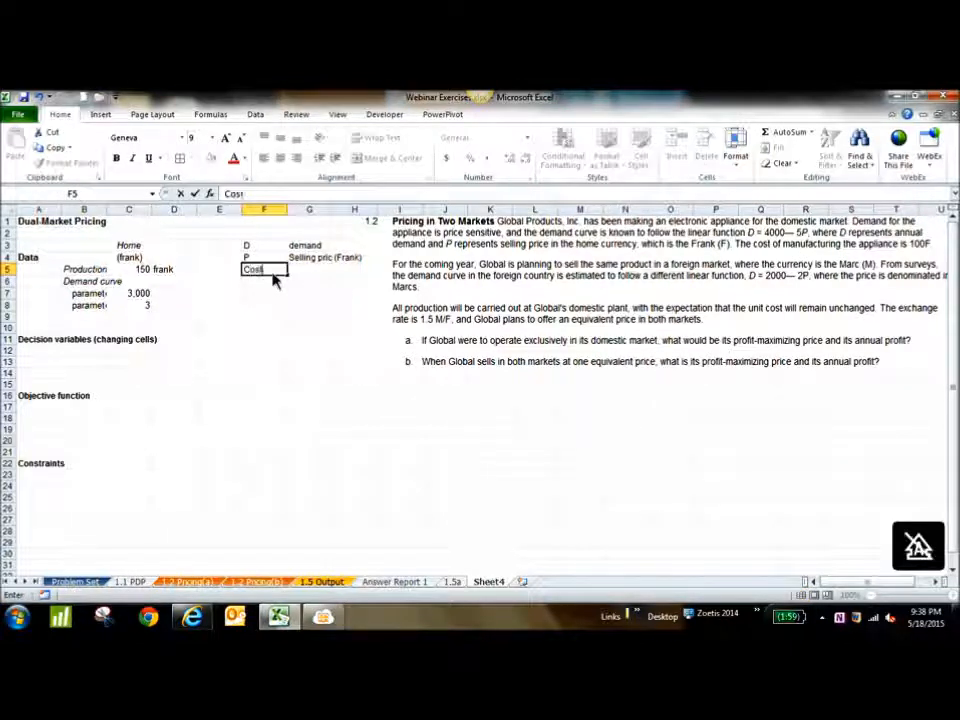
key(Tab)
text(100)
key(Tab)
text(Frank)
key(Return)
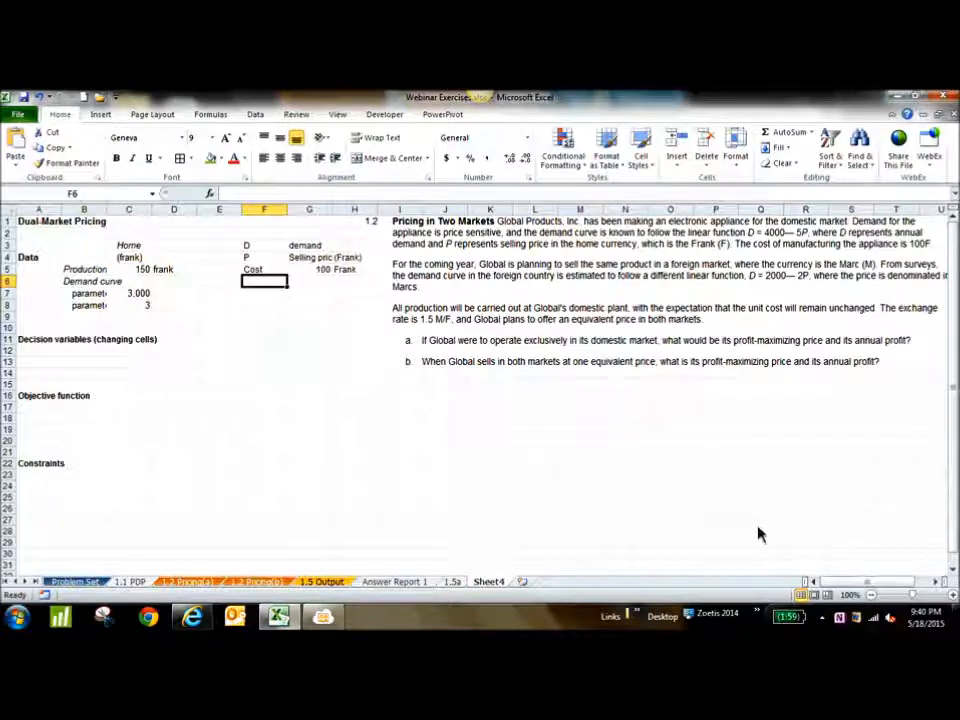
drag(853, 580, 866, 588)
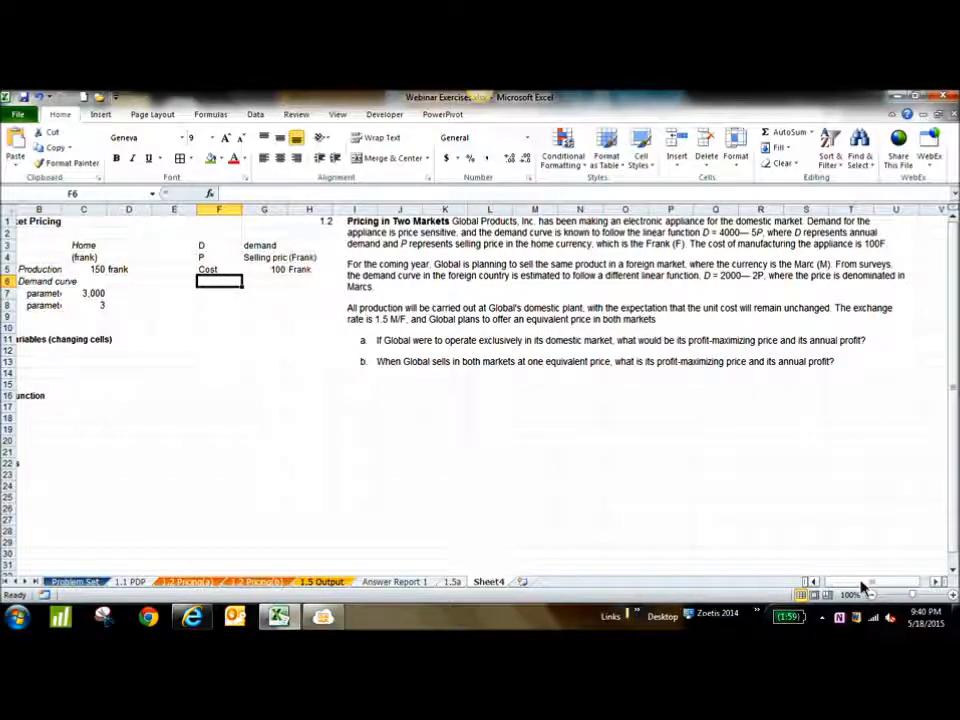
drag(866, 586, 826, 588)
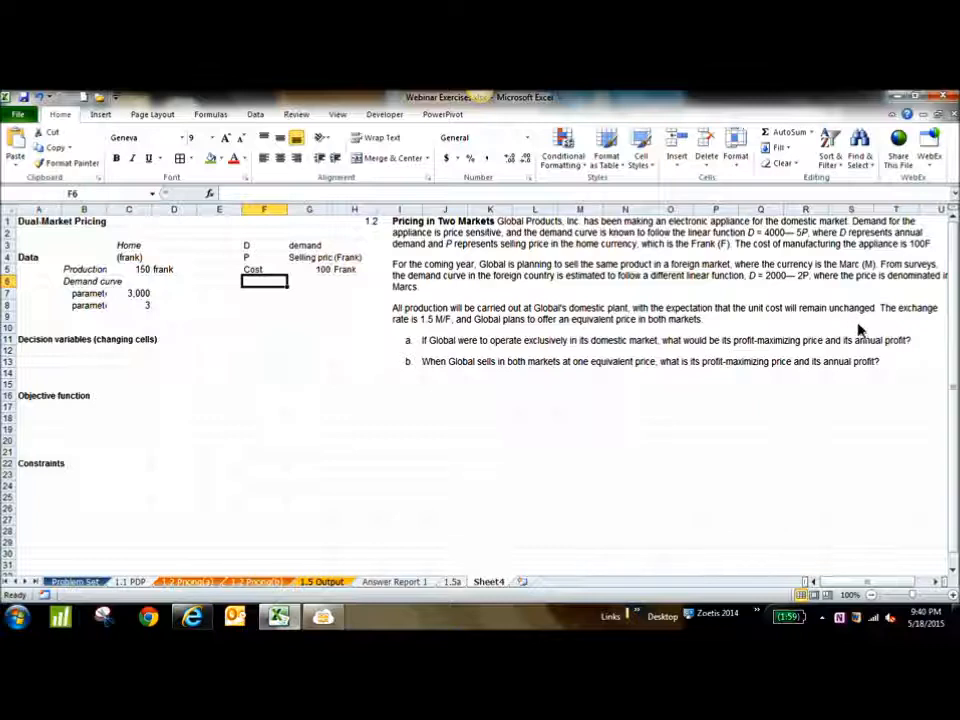
drag(343, 280, 317, 272)
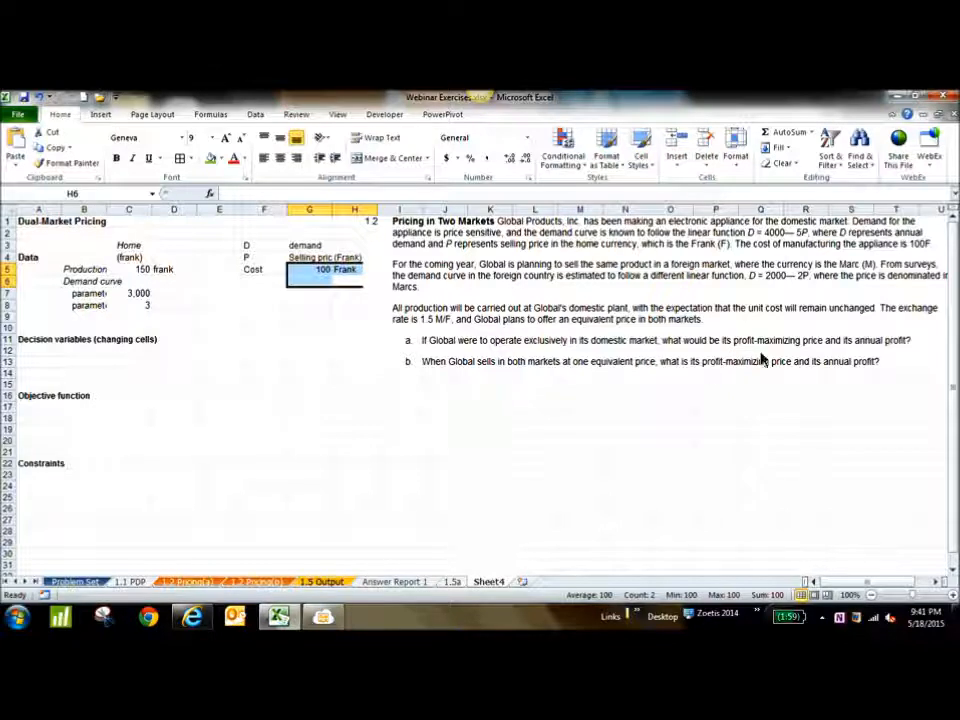
Enter "Profit" in B17 under the objective function and "Selling price" in B12 under the decision variables
click(88, 410)
text(Profit)
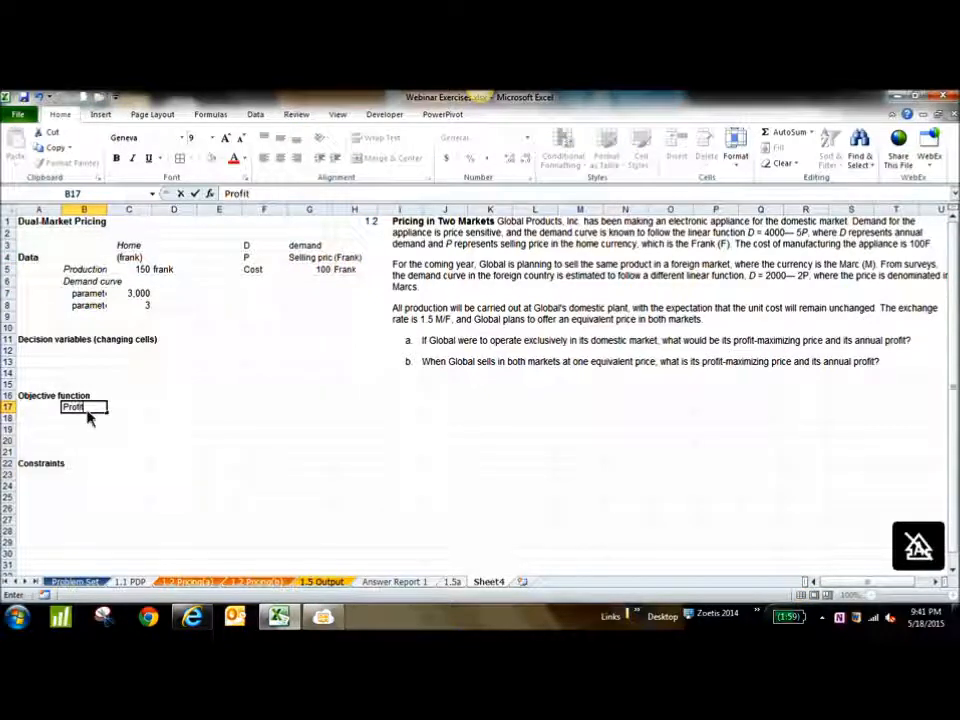
key(Tab)
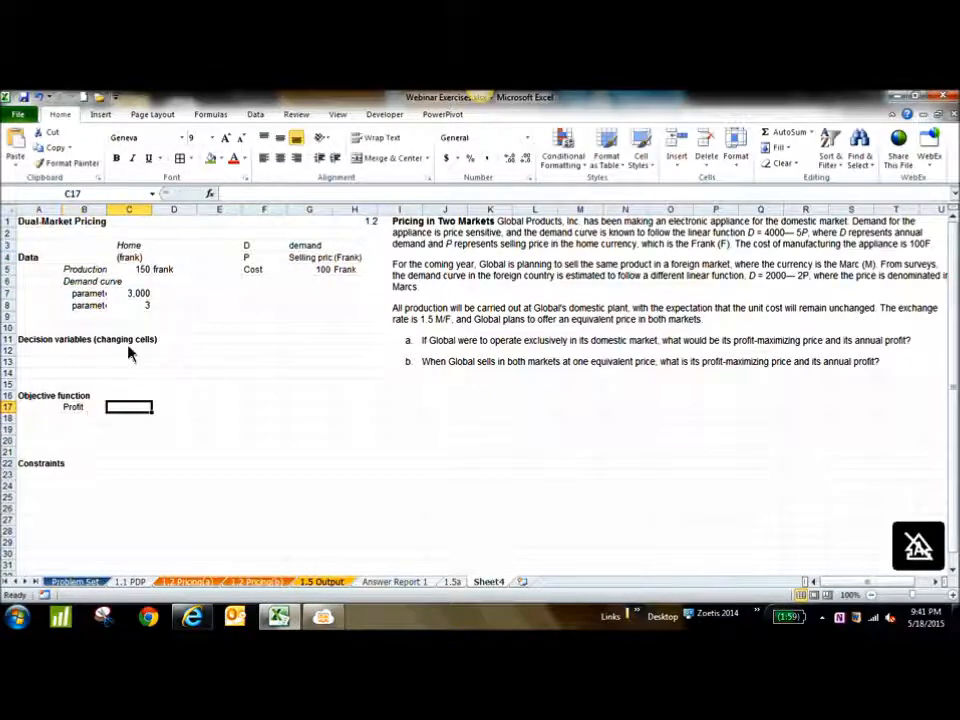
click(100, 354)
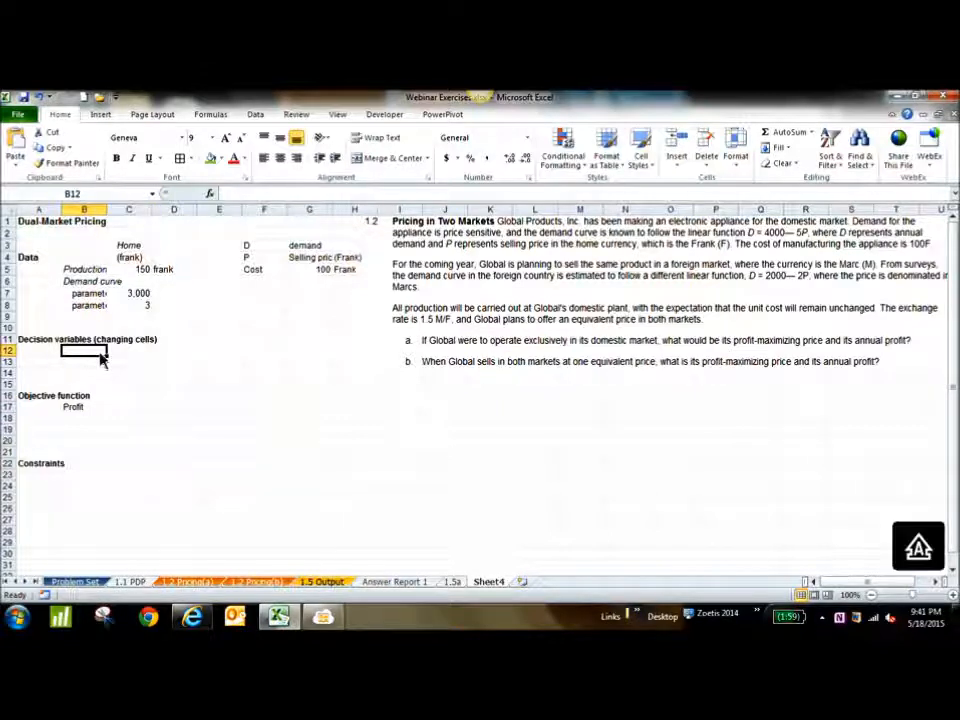
text(Selling price)
key(Tab)
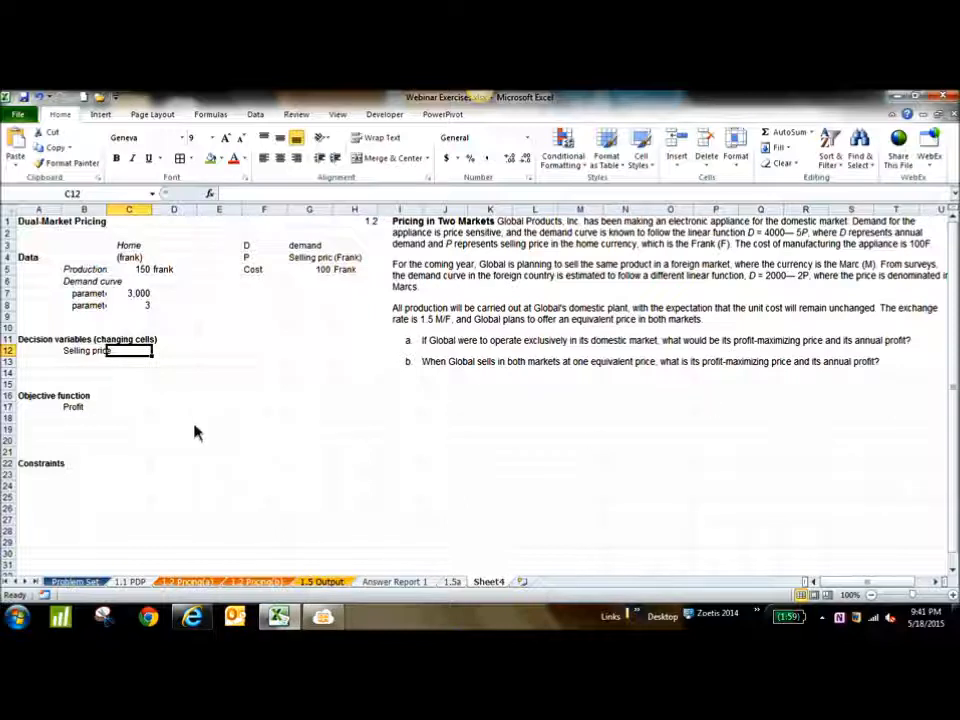
Enter "None" in B23 under the Constraints heading
click(87, 478)
text(None)
key(Return)
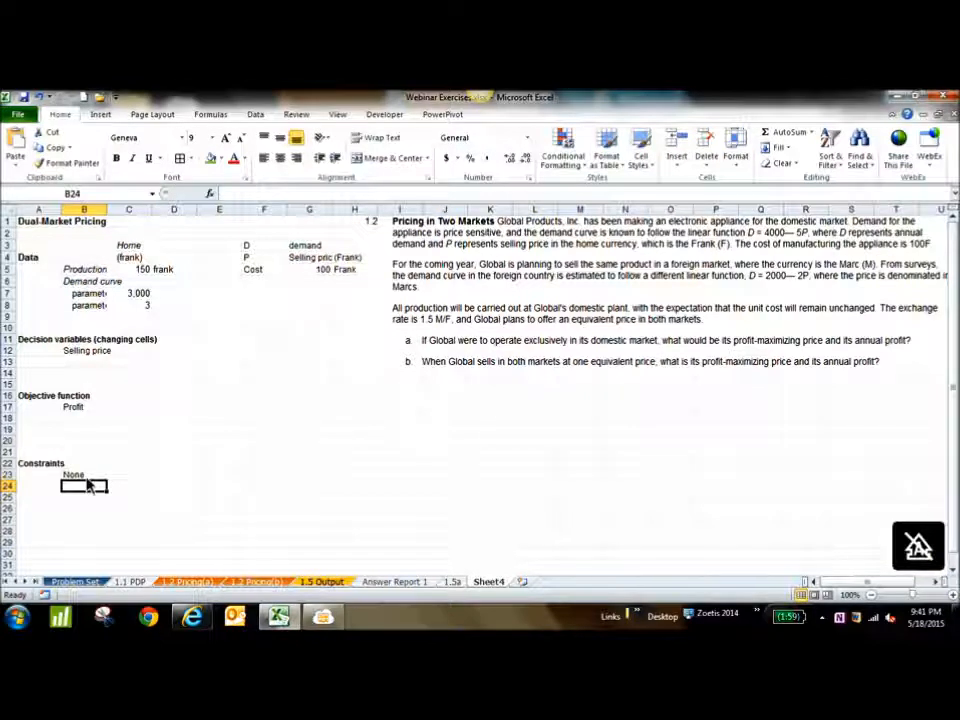
Clear the demand, selling price and cost definitions from F3:H5
click(143, 270)
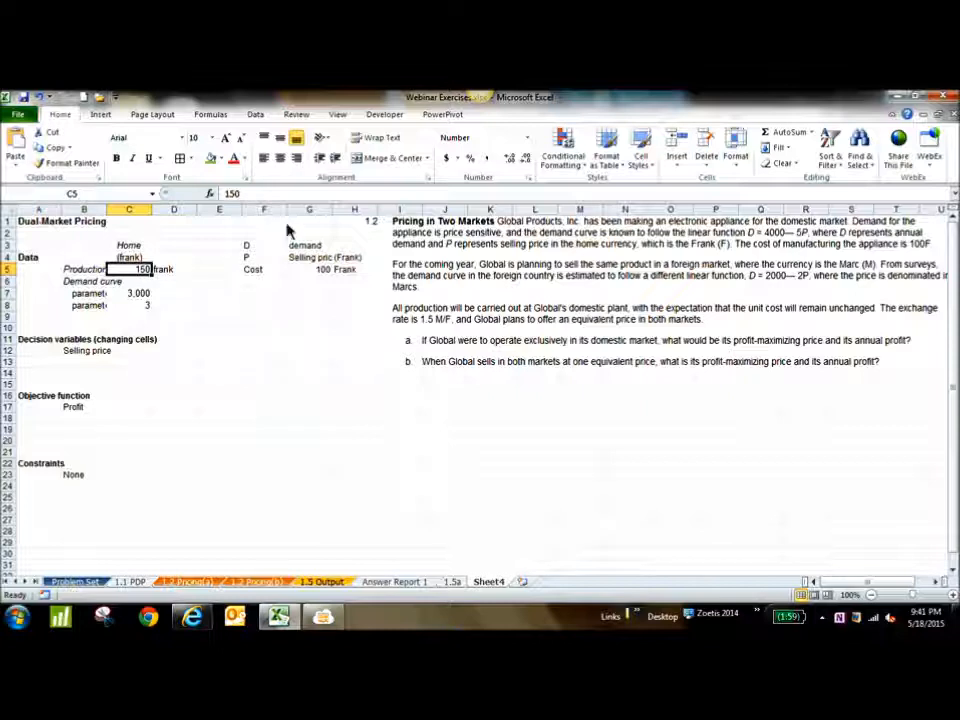
drag(250, 247, 355, 283)
key(Delete)
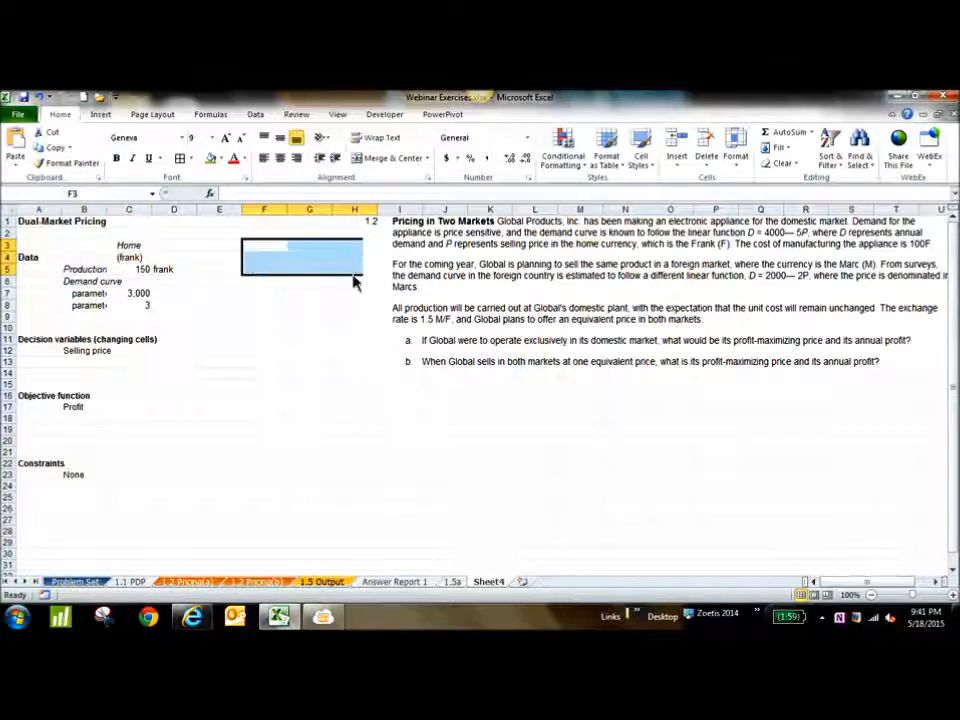
click(146, 277)
click(144, 297)
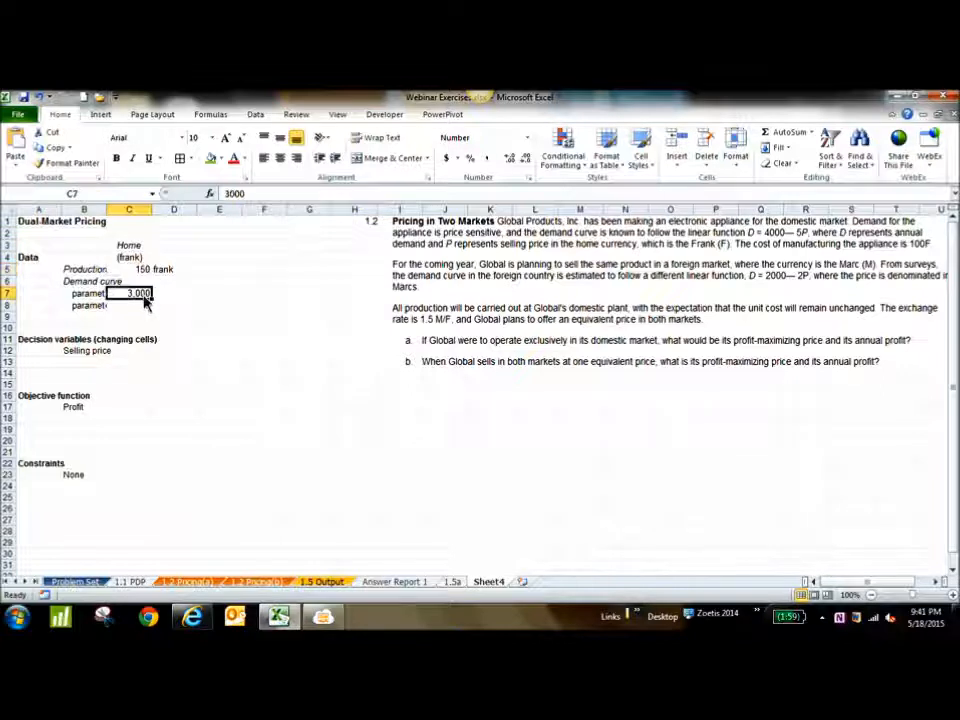
click(144, 313)
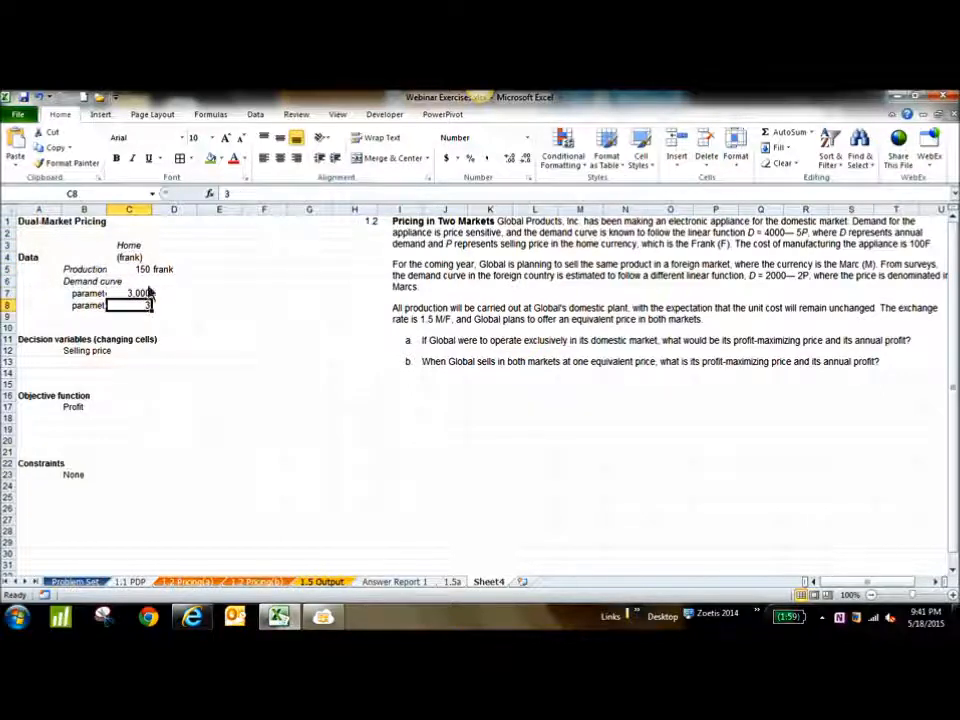
click(140, 275)
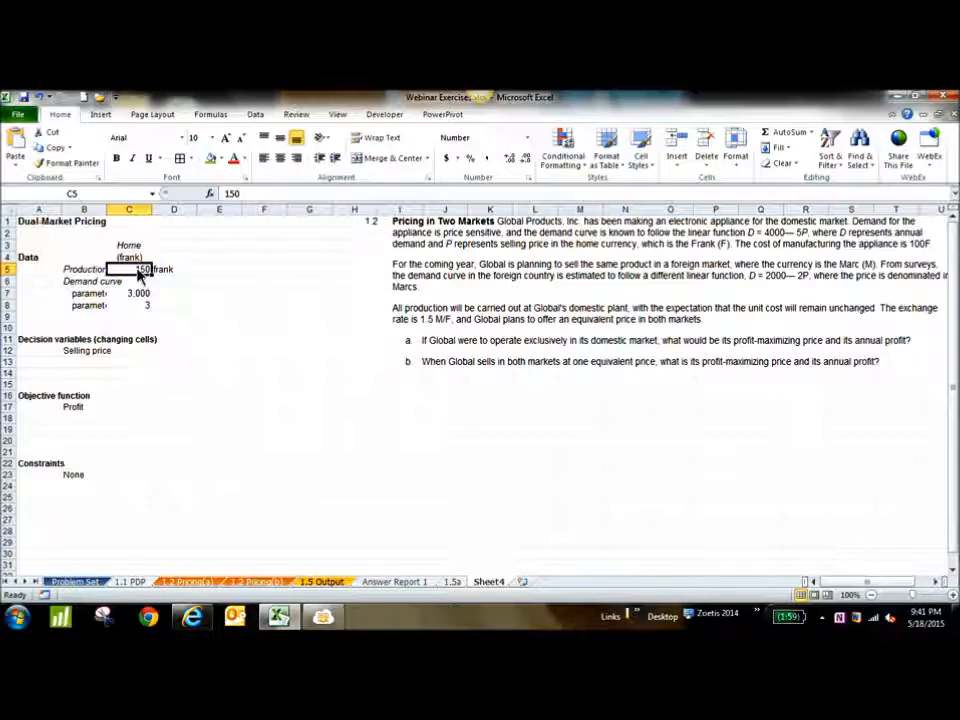
Enter the note "price elasticity of demand" in F2
click(253, 238)
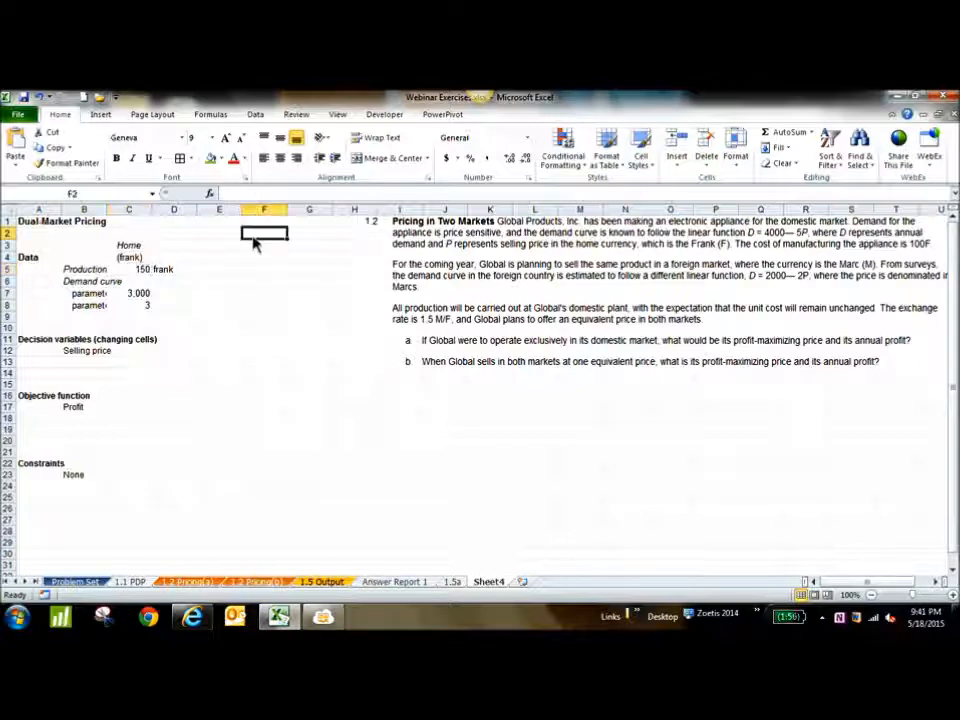
text(Price)
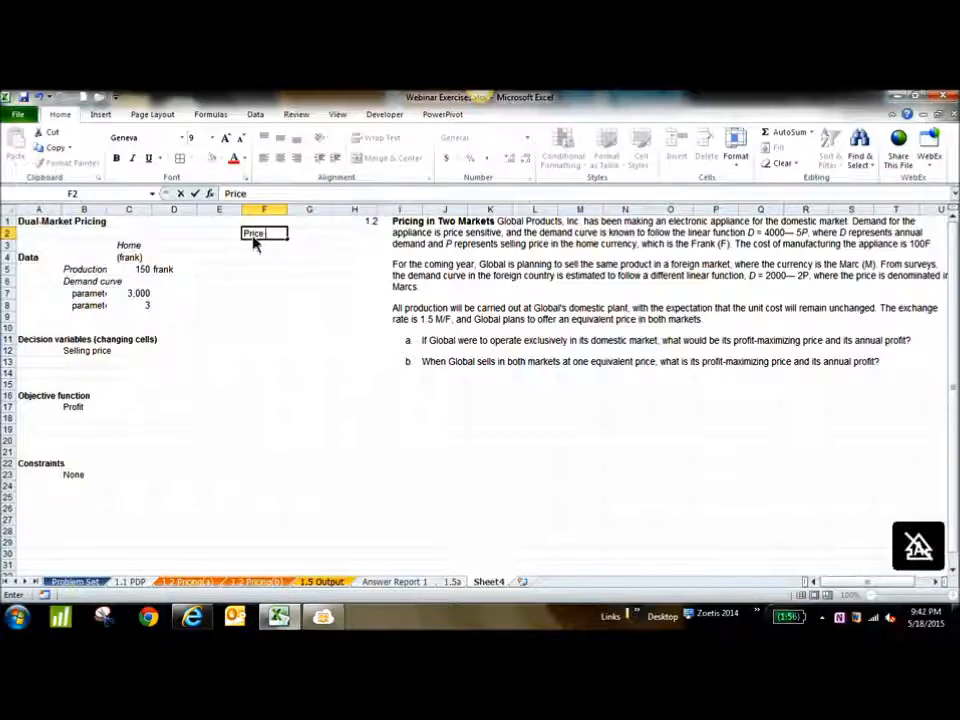
key(BackSpace)
key(BackSpace)
key(BackSpace)
key(BackSpace)
key(BackSpace)
text(demand)
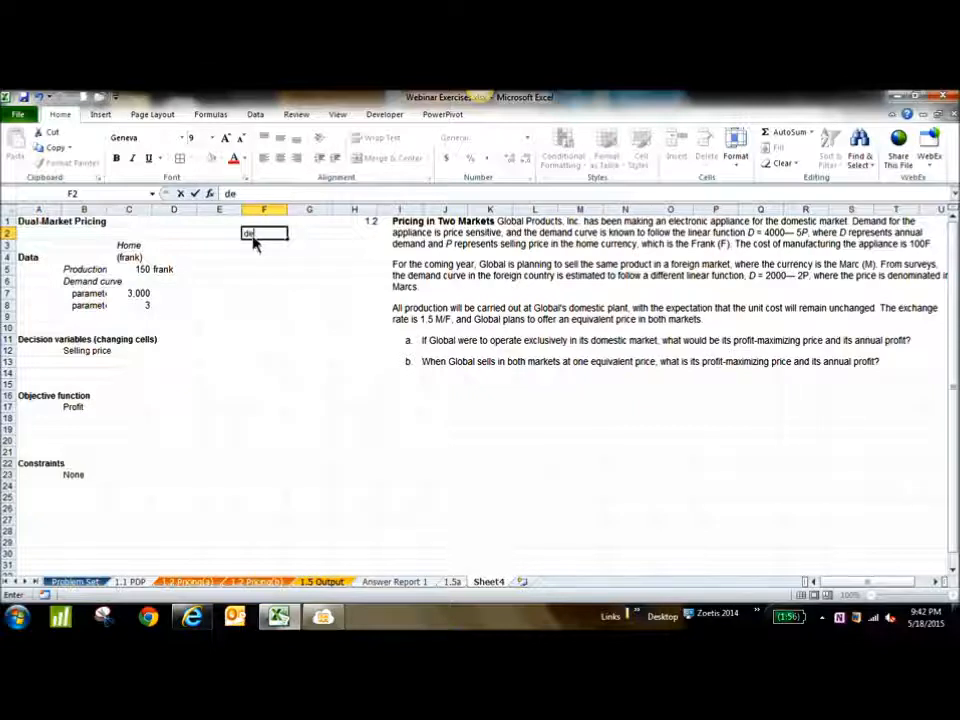
key(BackSpace)
key(BackSpace)
key(BackSpace)
key(BackSpace)
key(BackSpace)
key(BackSpace)
text(rpri)
key(BackSpace)
key(BackSpace)
key(BackSpace)
key(BackSpace)
text(price elastici)
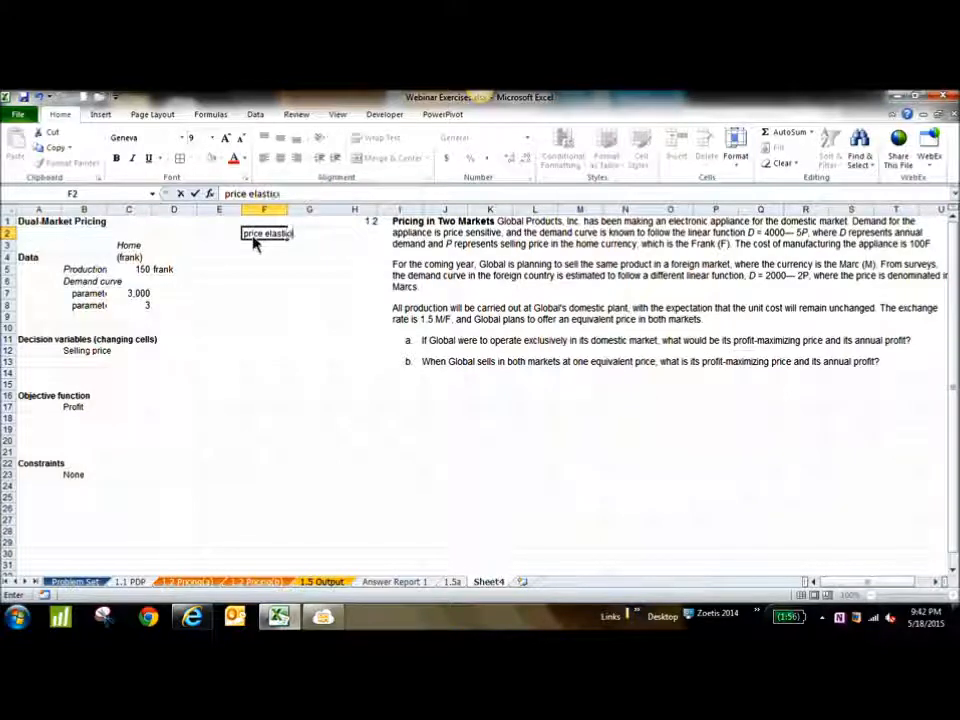
text(ty of demand)
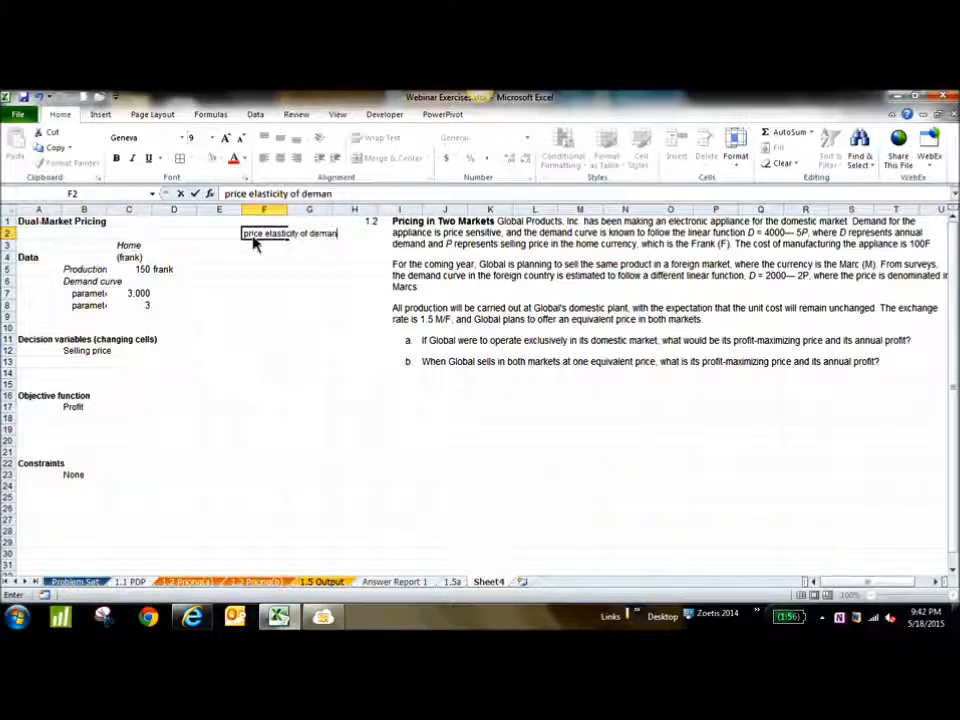
key(Return)
click(276, 235)
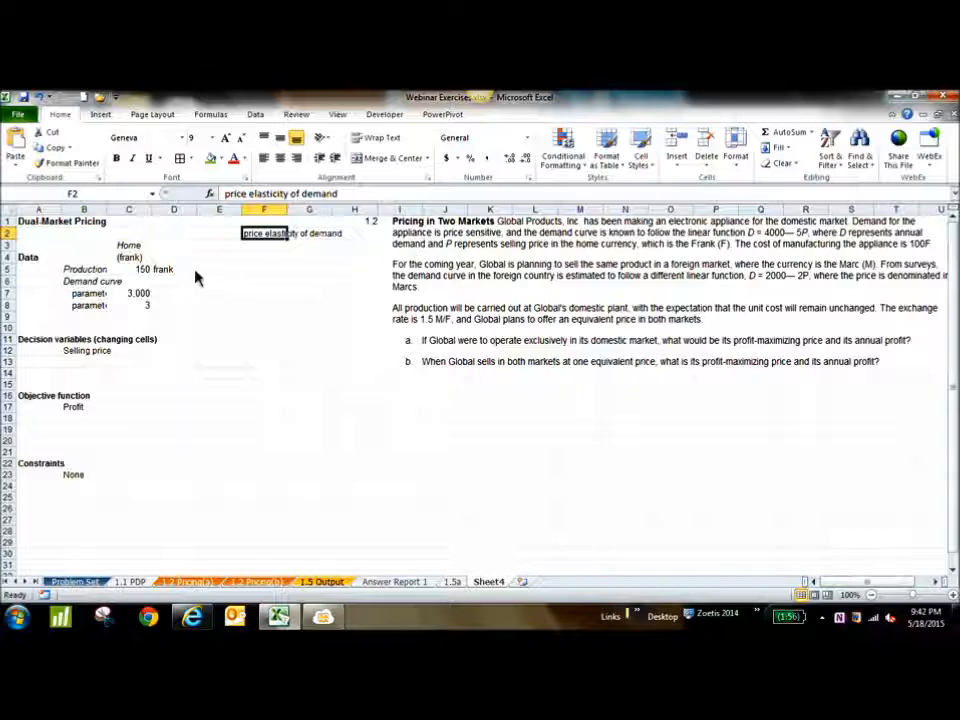
Autofit column B so the production cost and demand curve parameter labels show in full
click(140, 270)
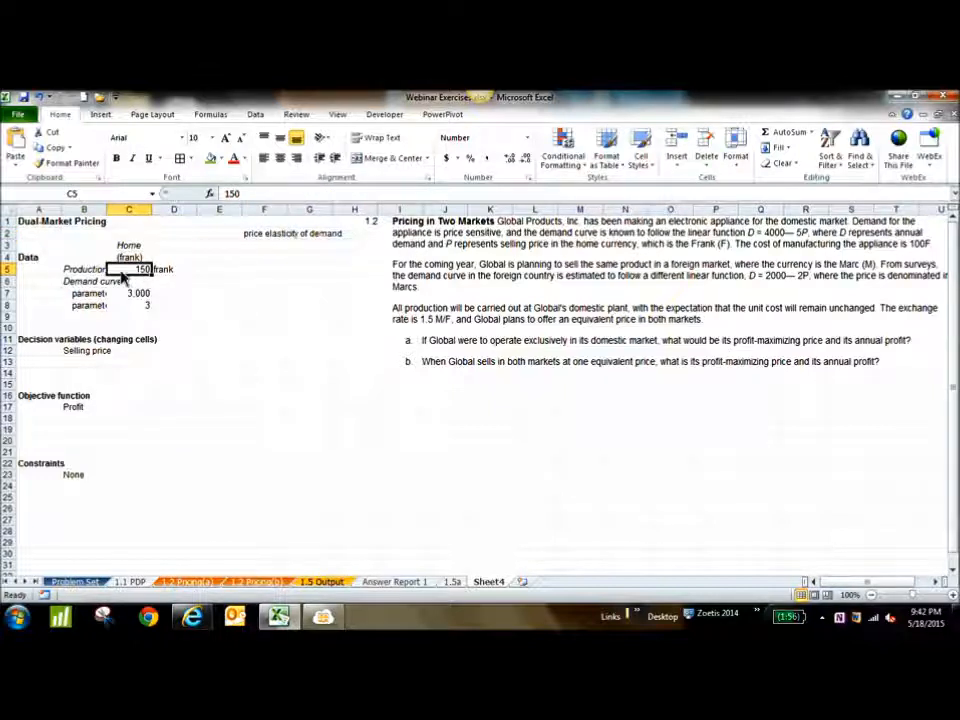
double_click(108, 210)
click(113, 279)
click(155, 281)
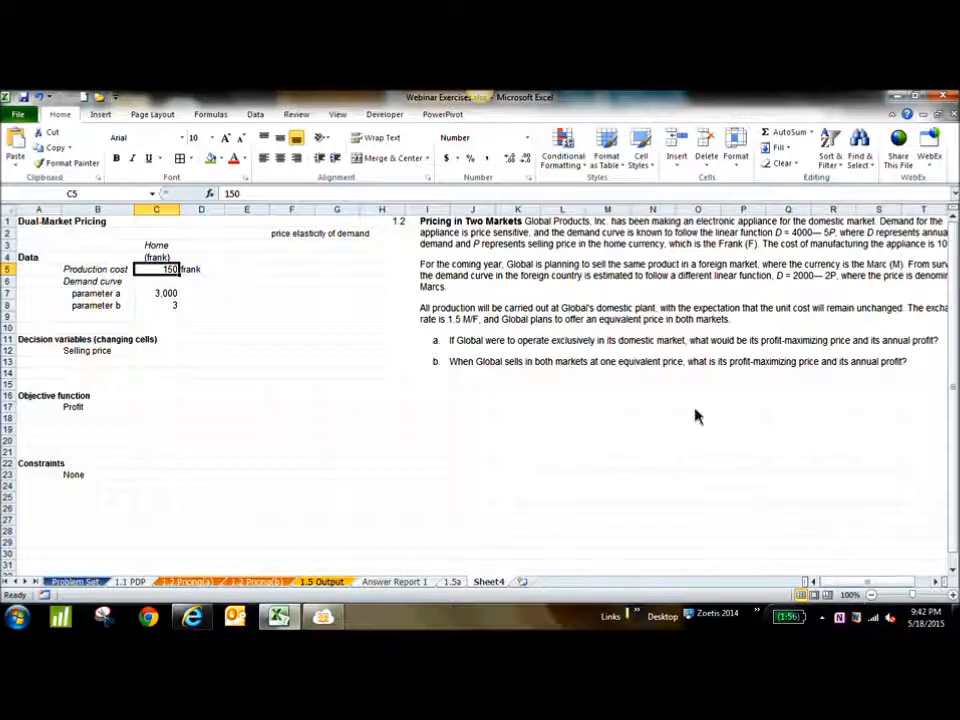
Move the problem text picture so that it starts in column G and its full width fits in view
click(594, 321)
drag(594, 321, 547, 321)
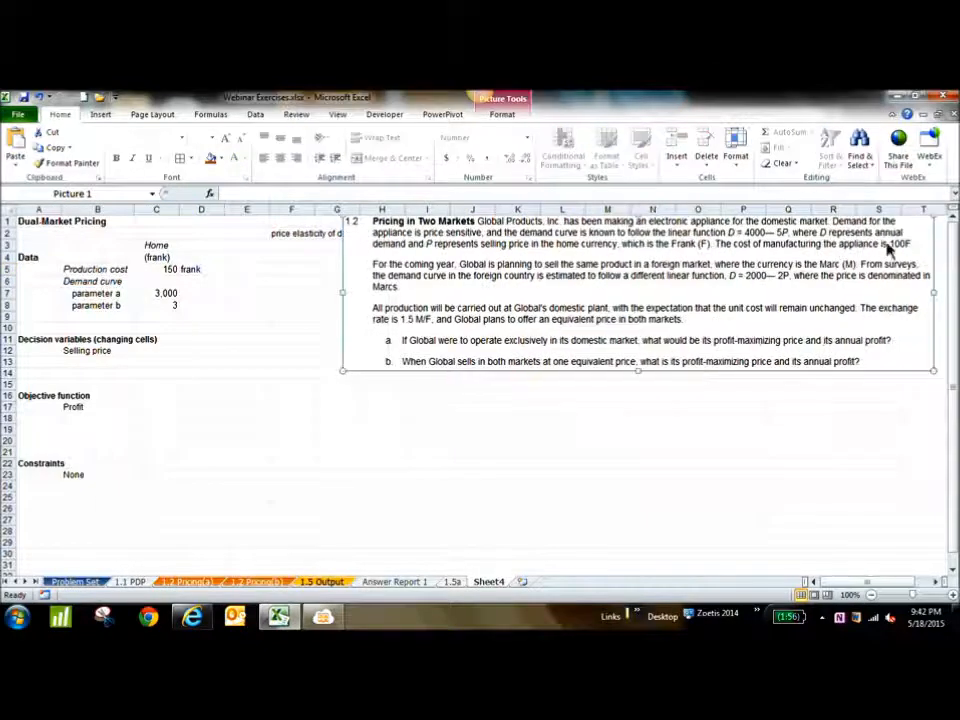
click(166, 270)
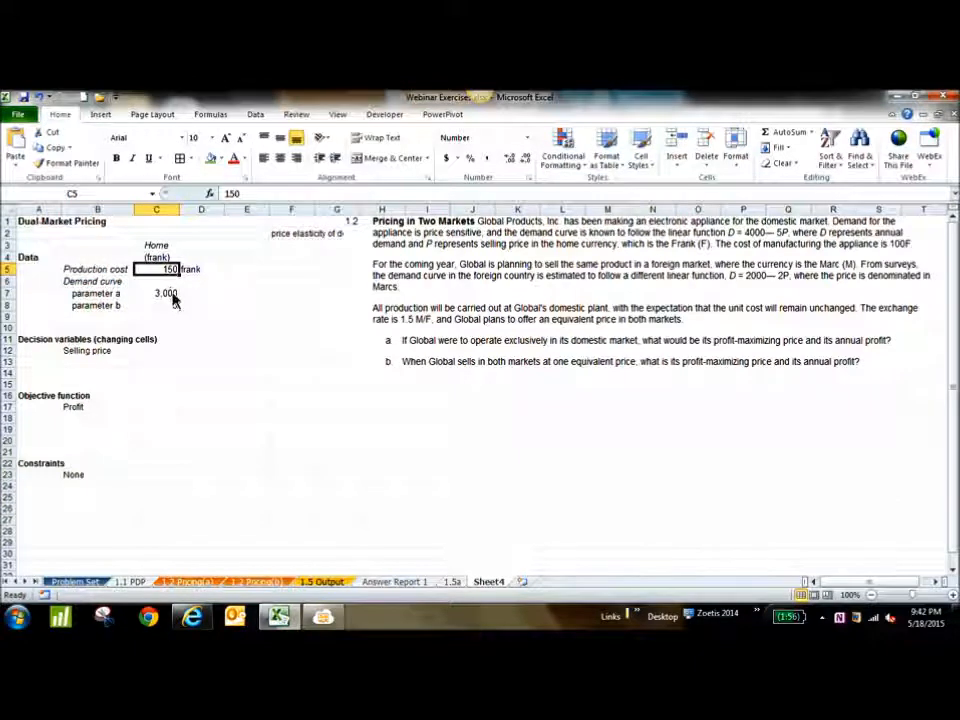
Set the demand curve's parameter b in C8 to -3
click(97, 281)
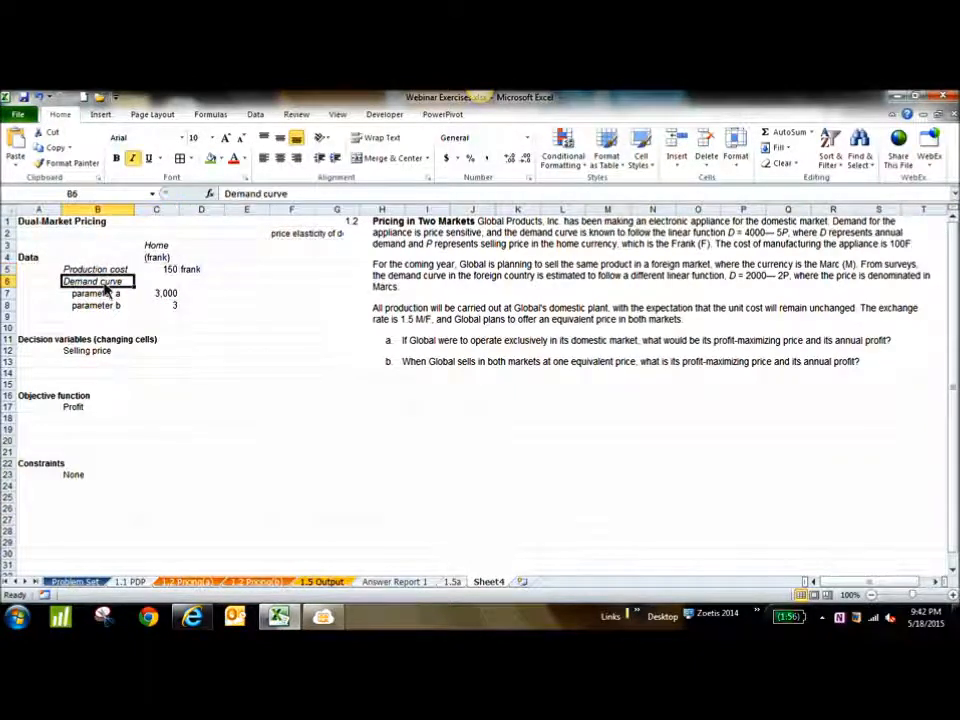
click(161, 296)
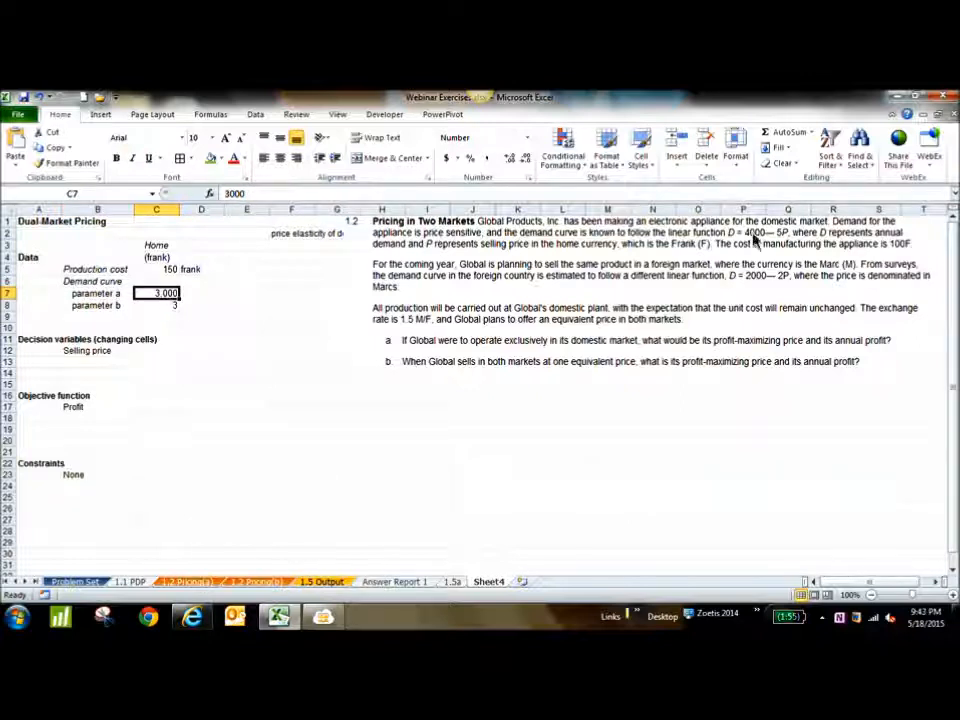
click(166, 307)
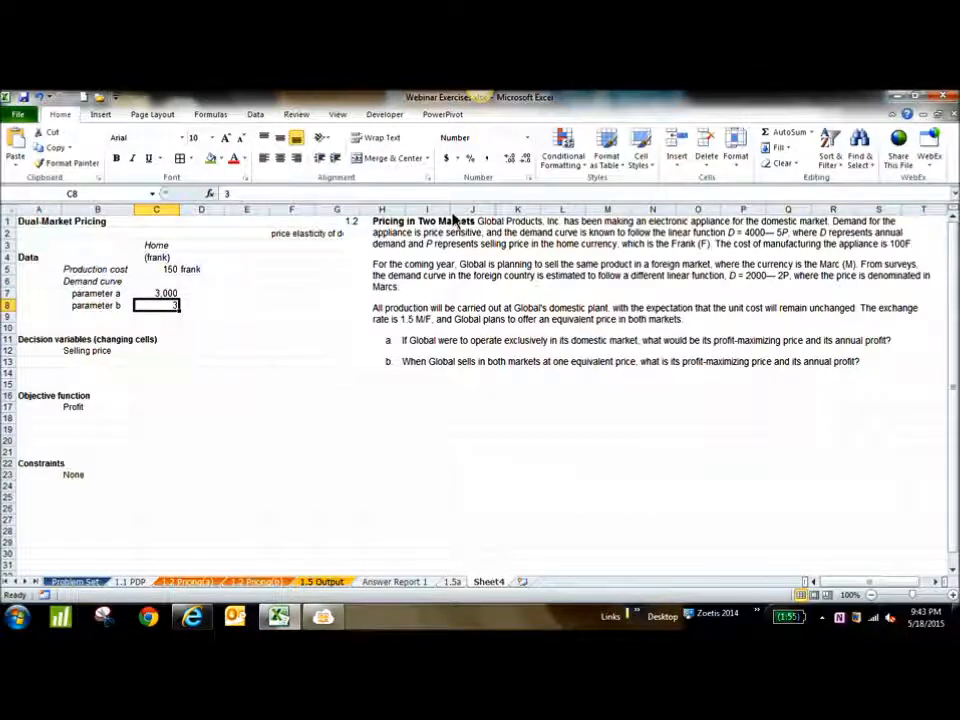
text(=3)
key(Return)
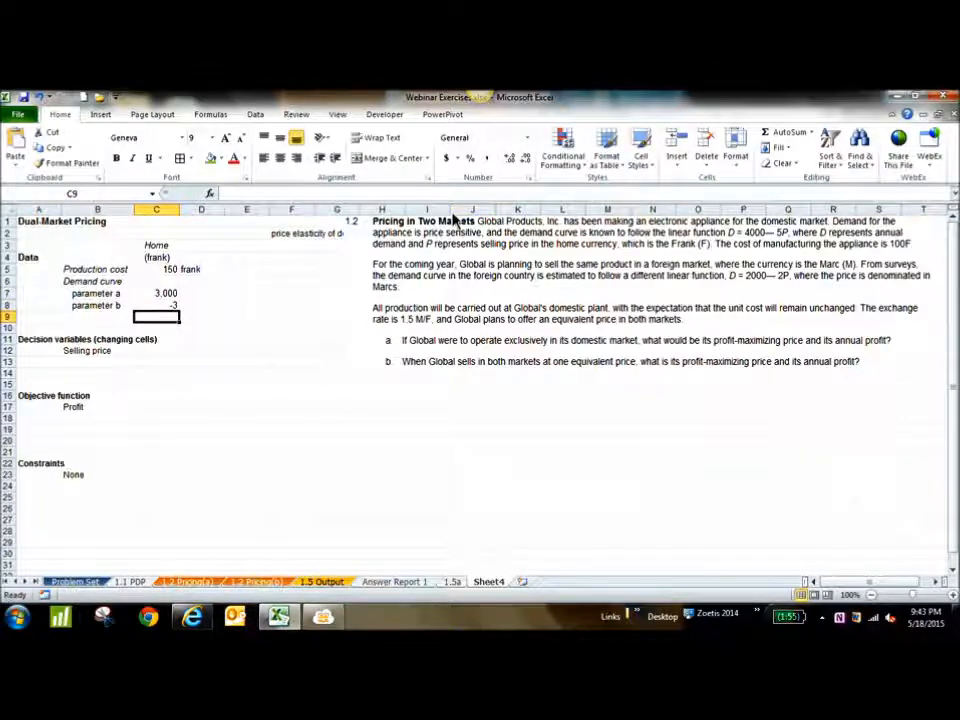
Change the demand curve's parameter b in C8 back to 3
click(168, 308)
text(3)
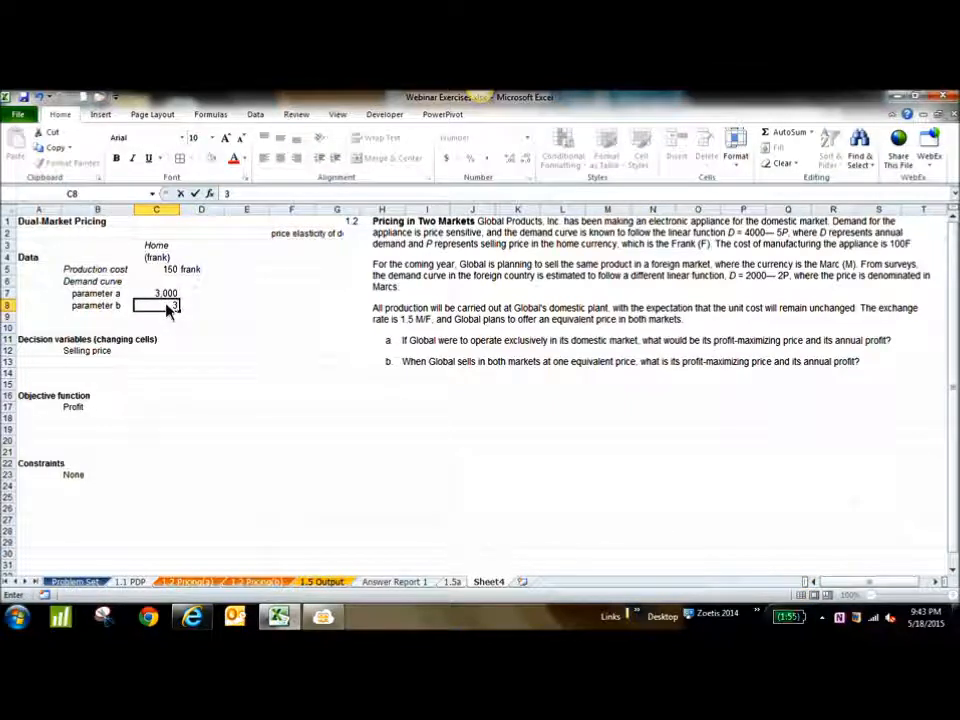
key(Return)
key(Return)
key(Return)
key(Return)
key(Return)
key(Return)
key(Return)
key(Return)
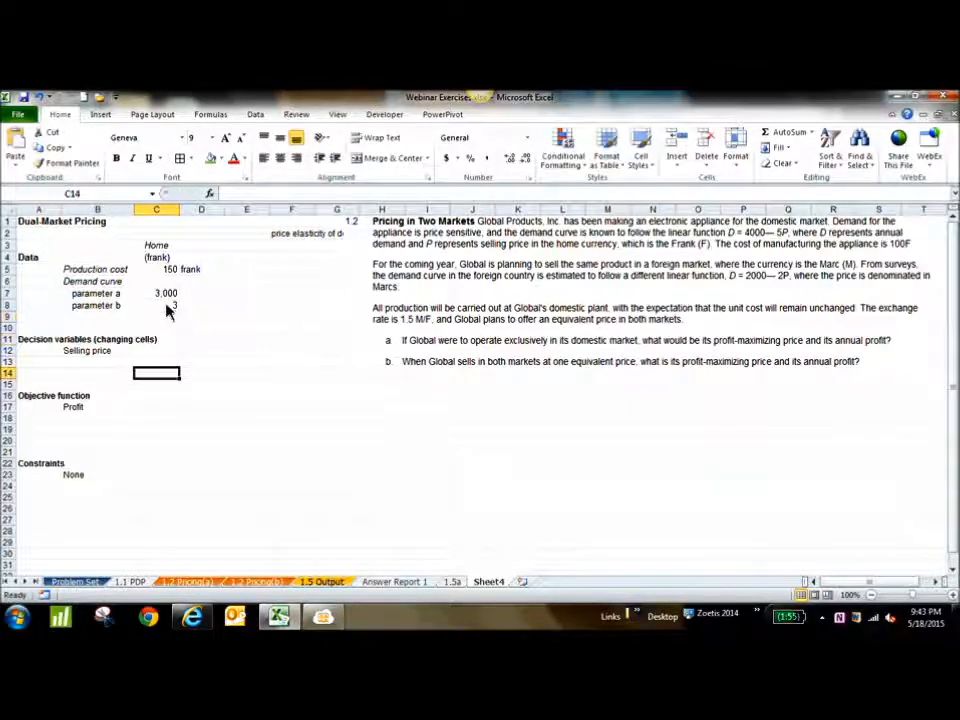
key(Return)
key(Return)
key(Return)
Try -3 as the demand curve's parameter b in C8, and set it back to 3
click(168, 307)
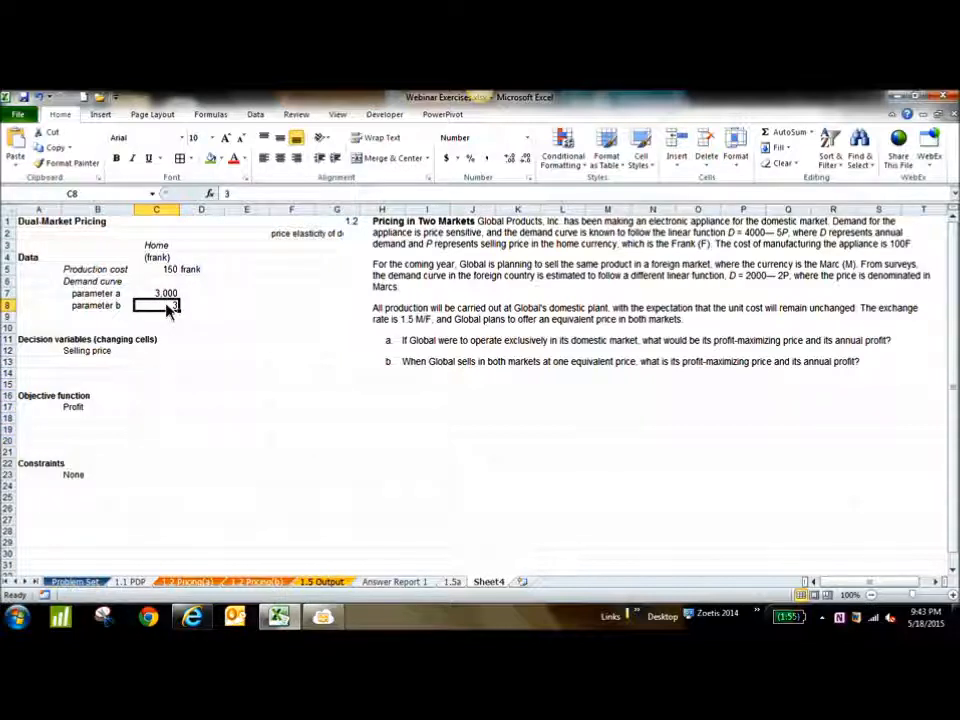
text(=3)
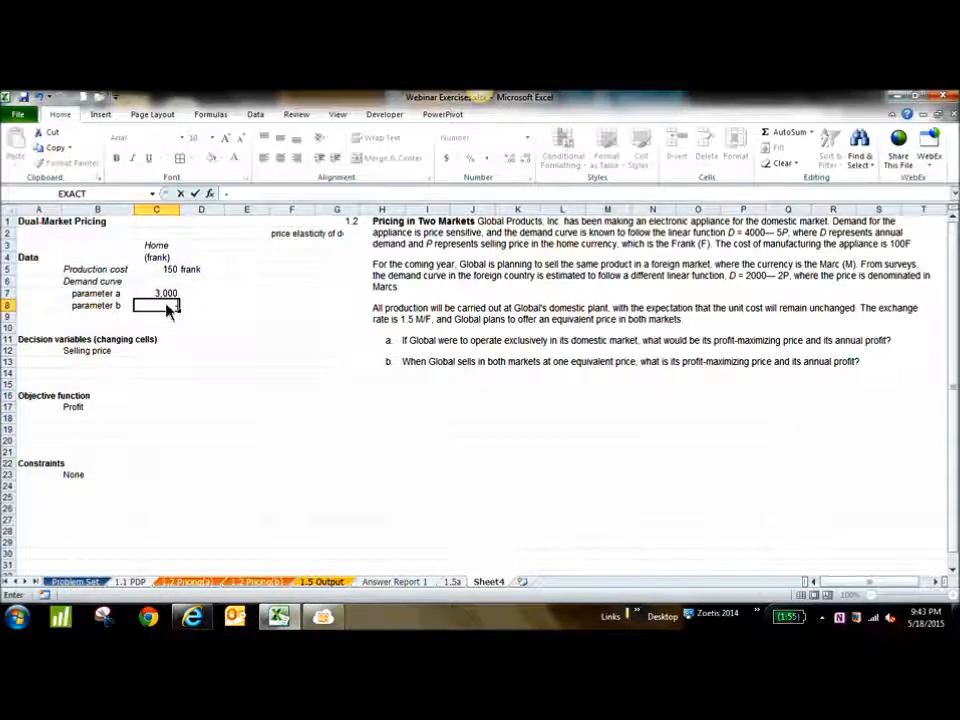
key(Return)
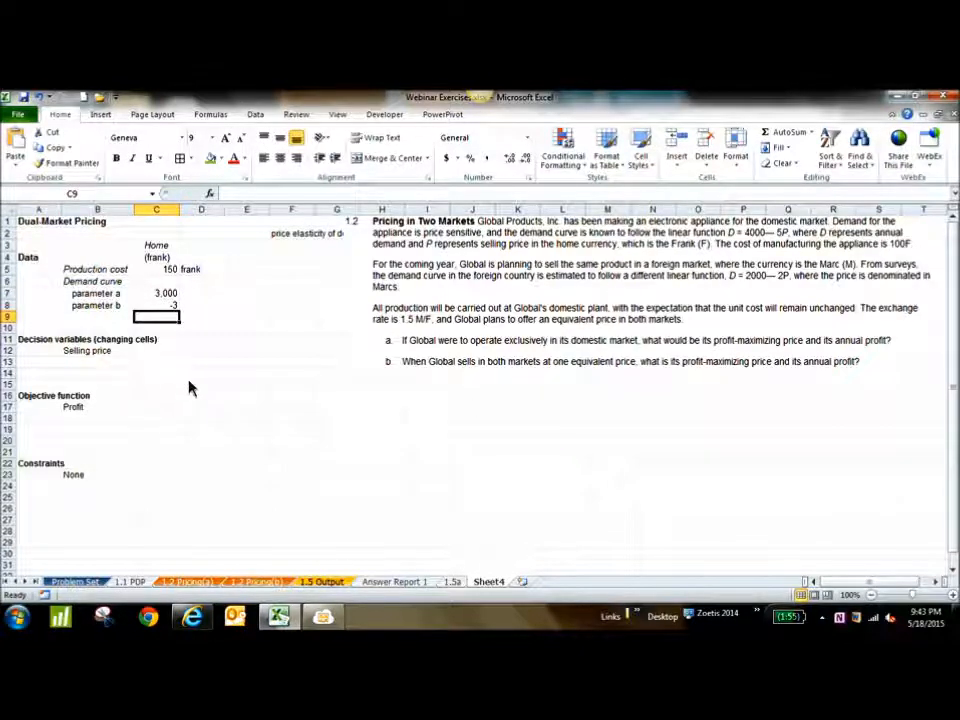
click(180, 308)
text(3)
key(Return)
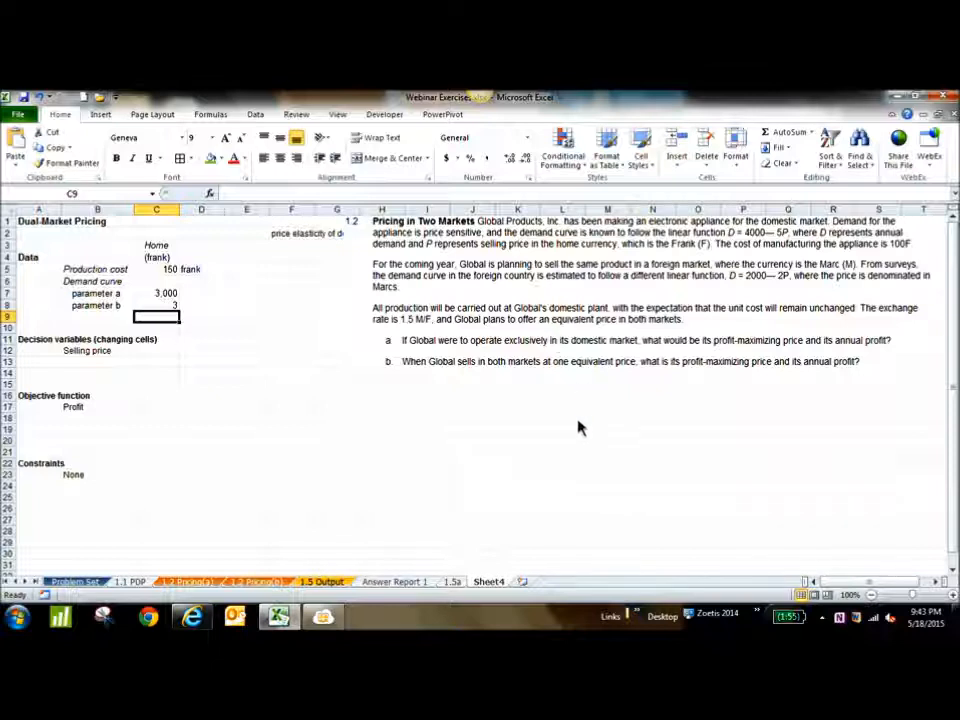
Move the Profit label in the objective function section from B17 to B20
click(88, 410)
key(ctrl+c)
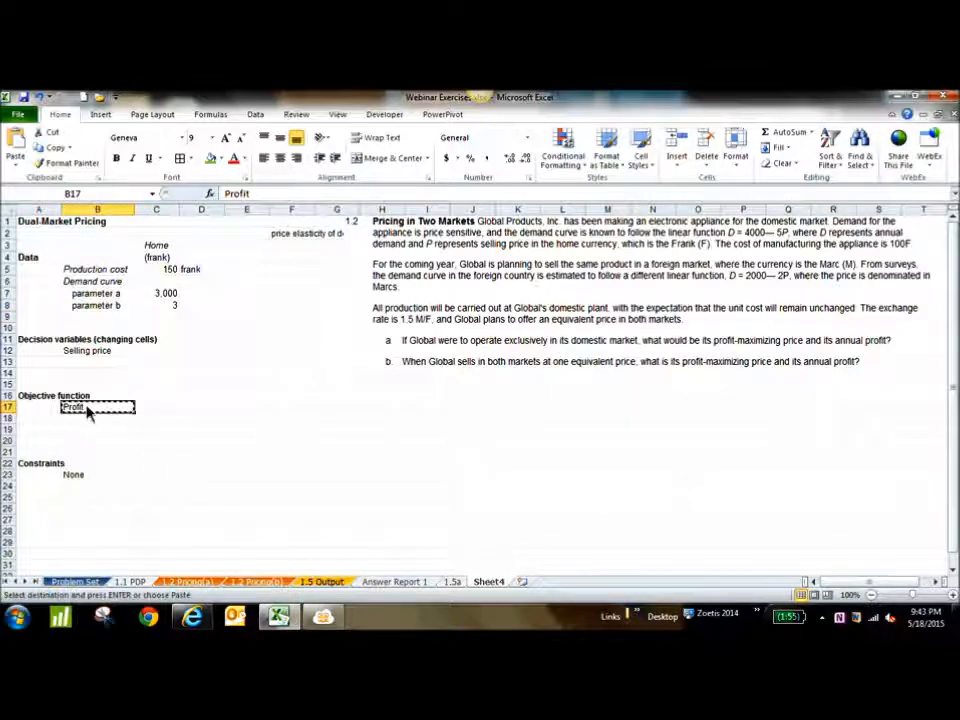
click(102, 446)
key(Return)
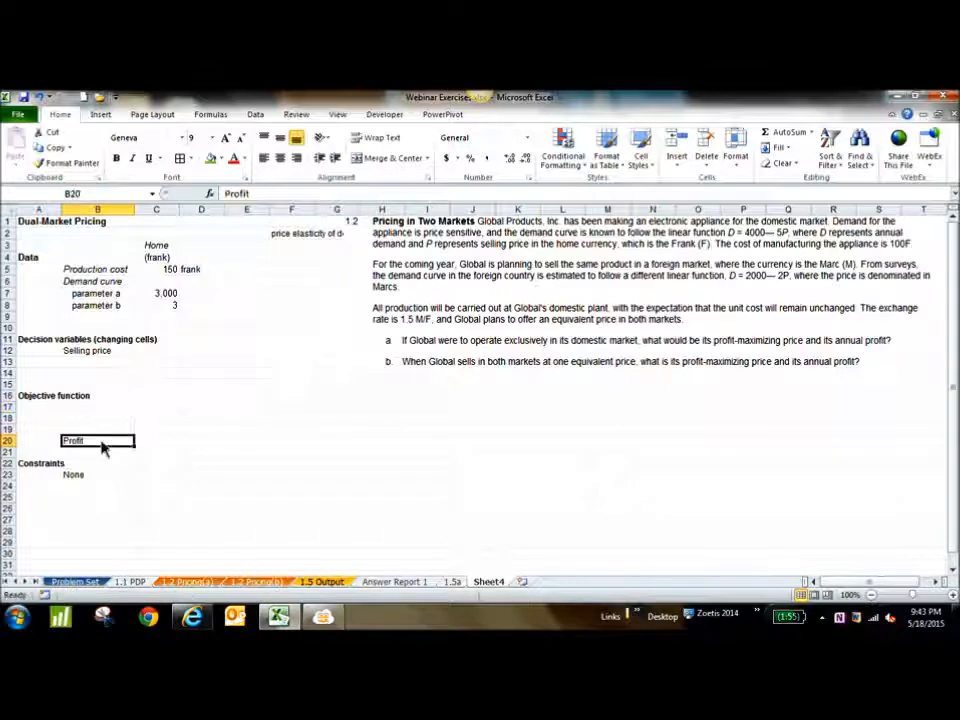
Add the labels Revenue in B17 and Cost in B18 under the objective function heading
click(105, 409)
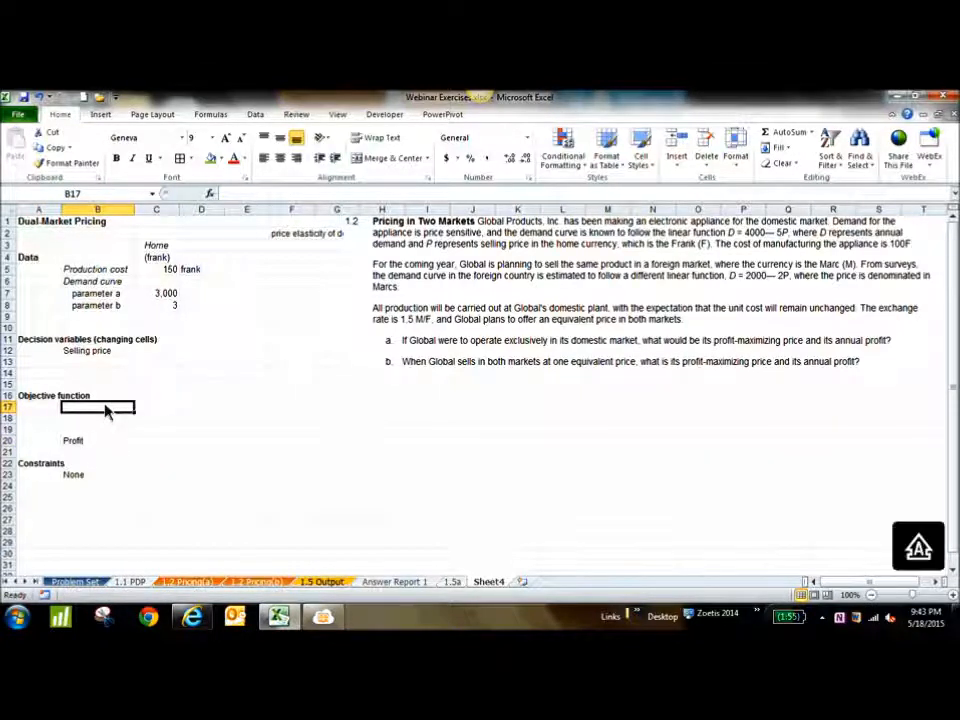
text(Revenue)
key(Tab)
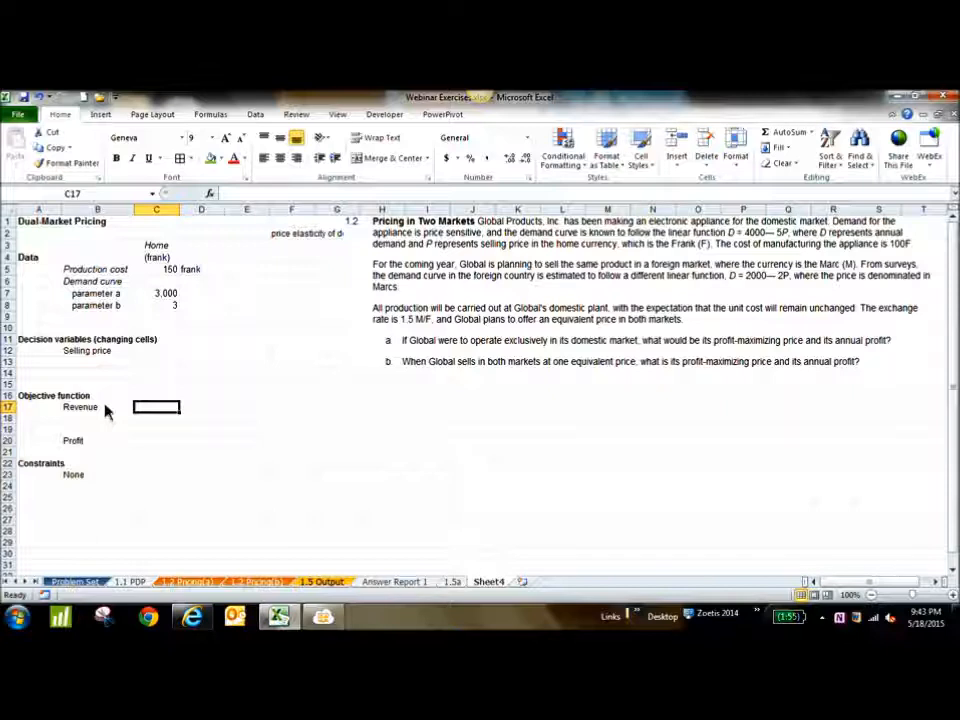
click(113, 421)
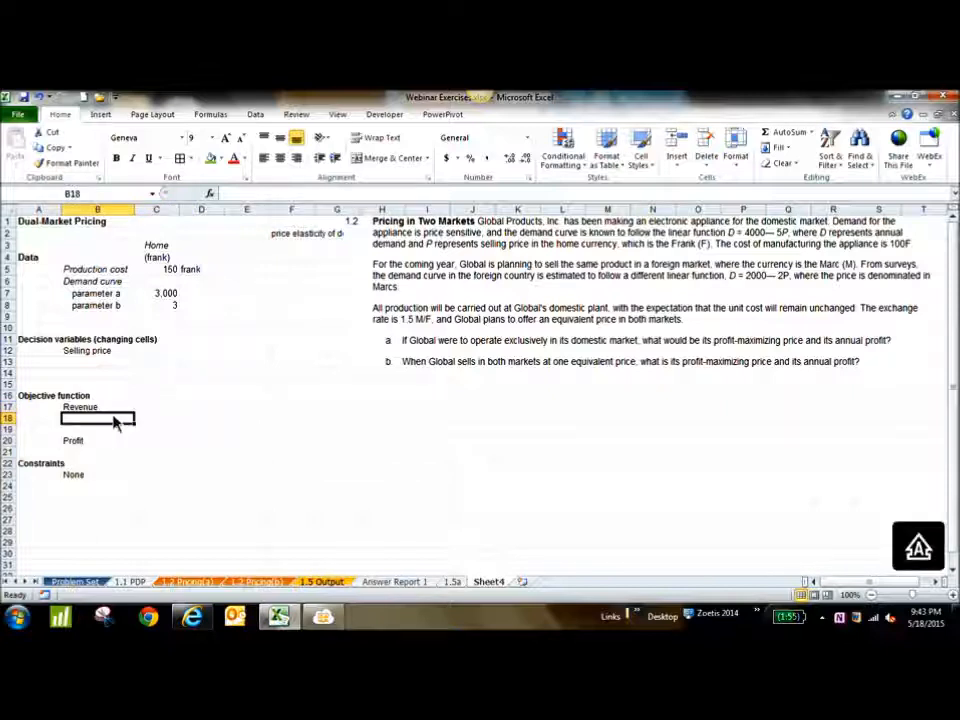
text(Cost)
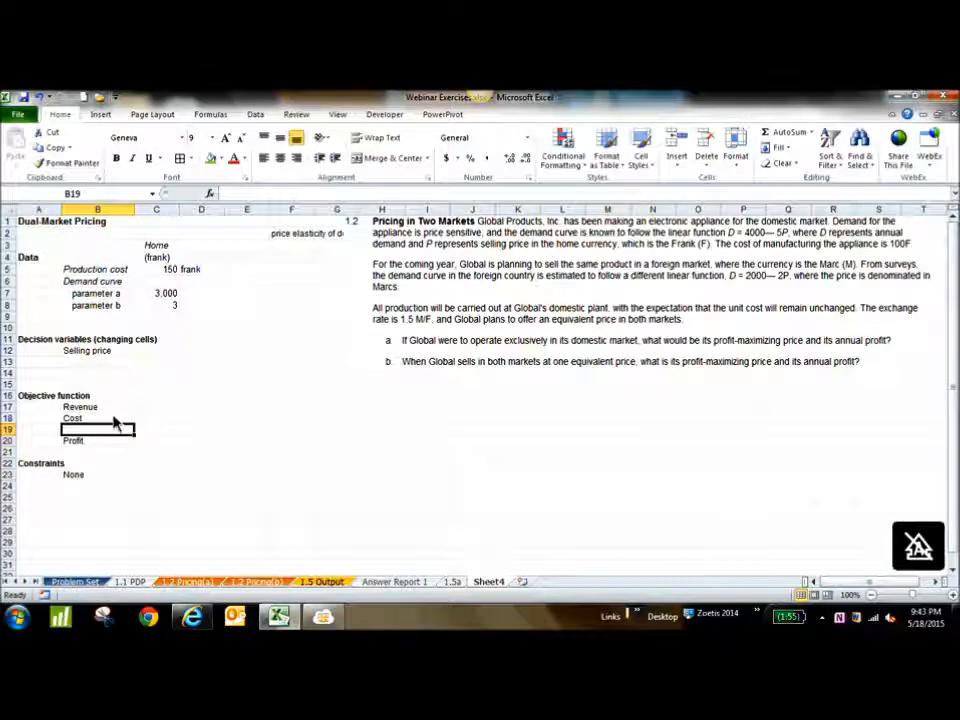
click(155, 451)
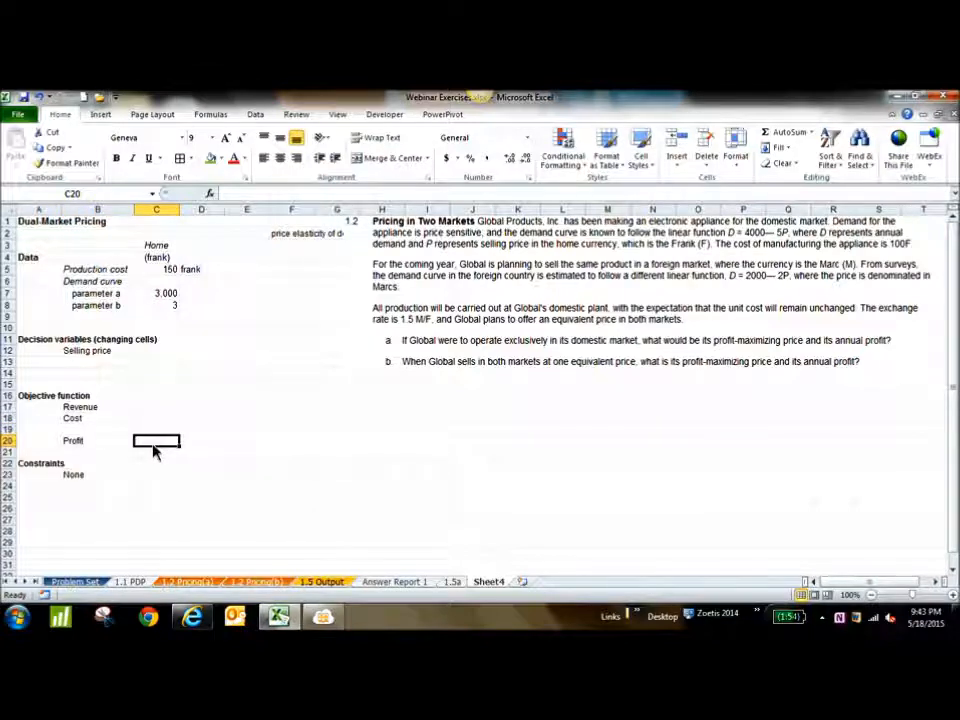
text(=)
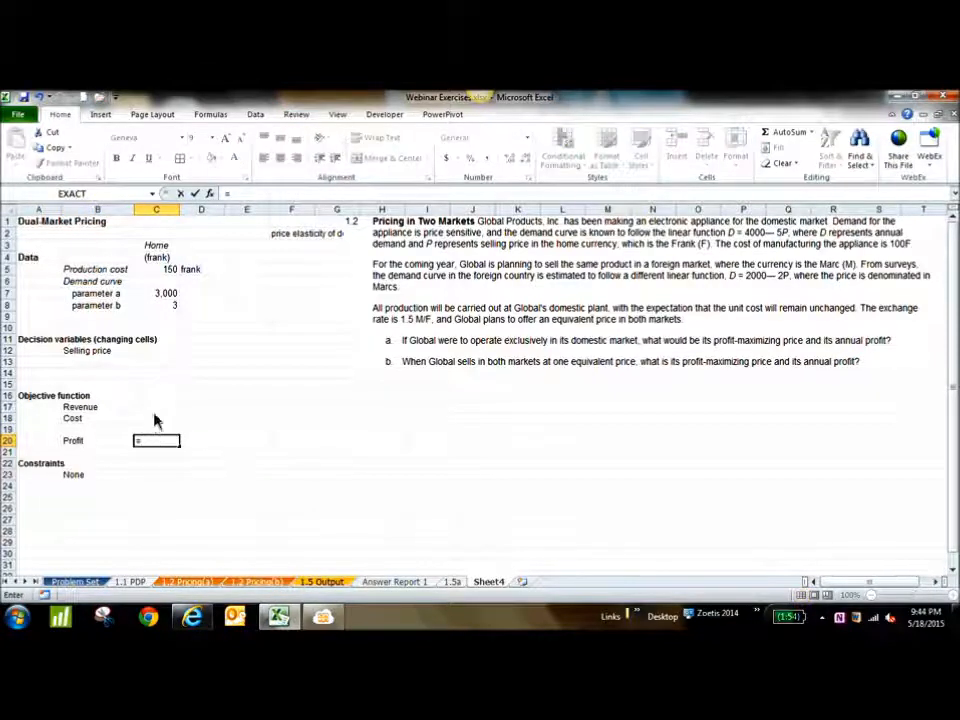
key(Escape)
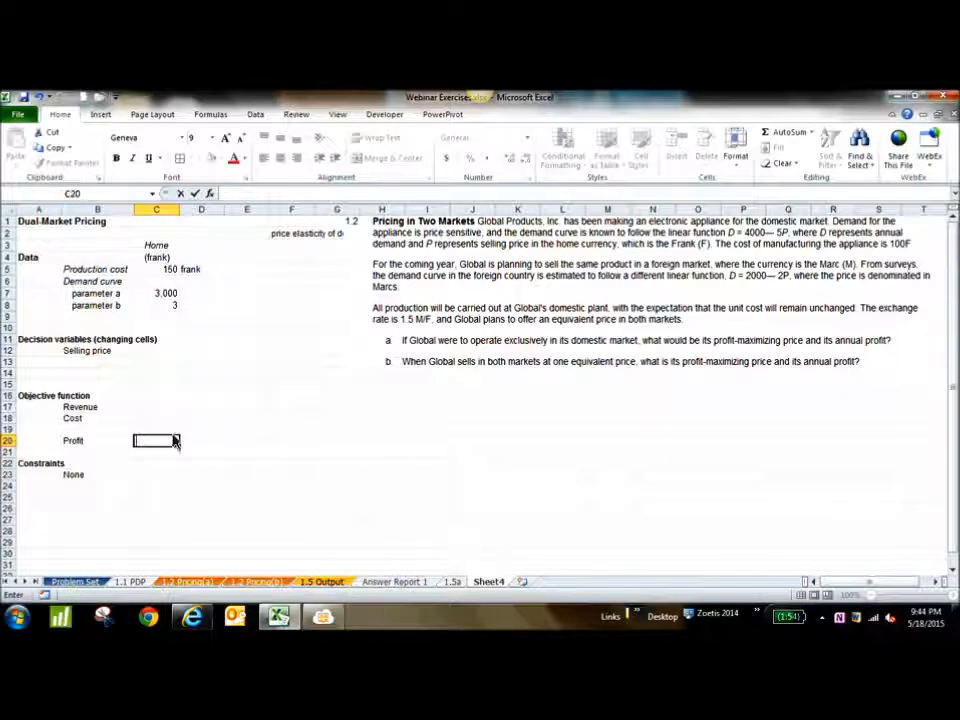
click(223, 421)
Fill the profit cell C20 with green and the selling price cell C12 with yellow
click(153, 447)
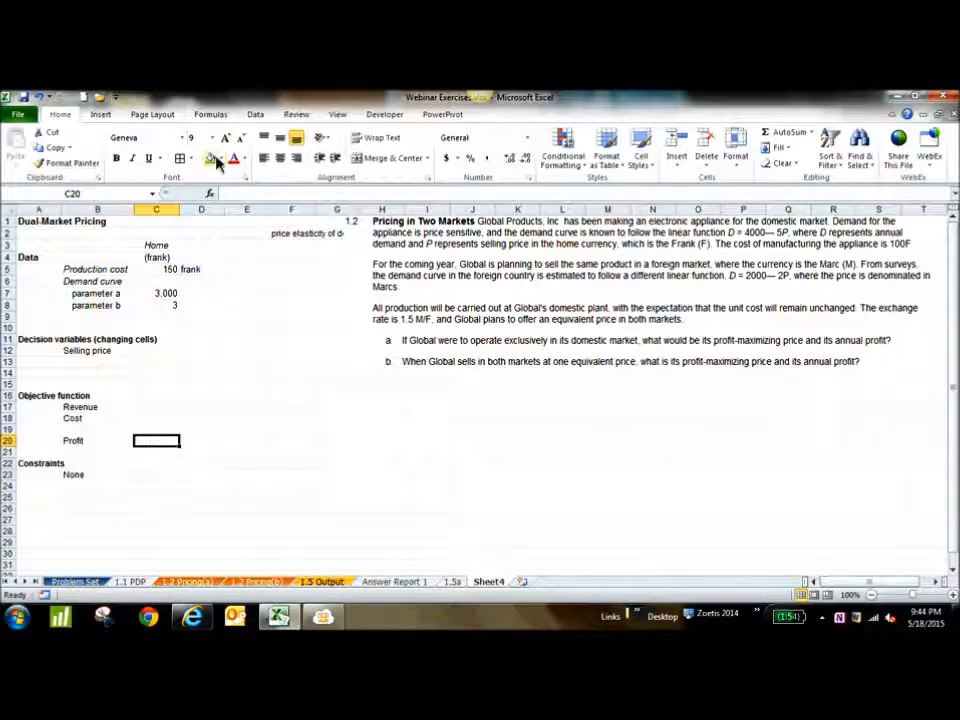
click(212, 160)
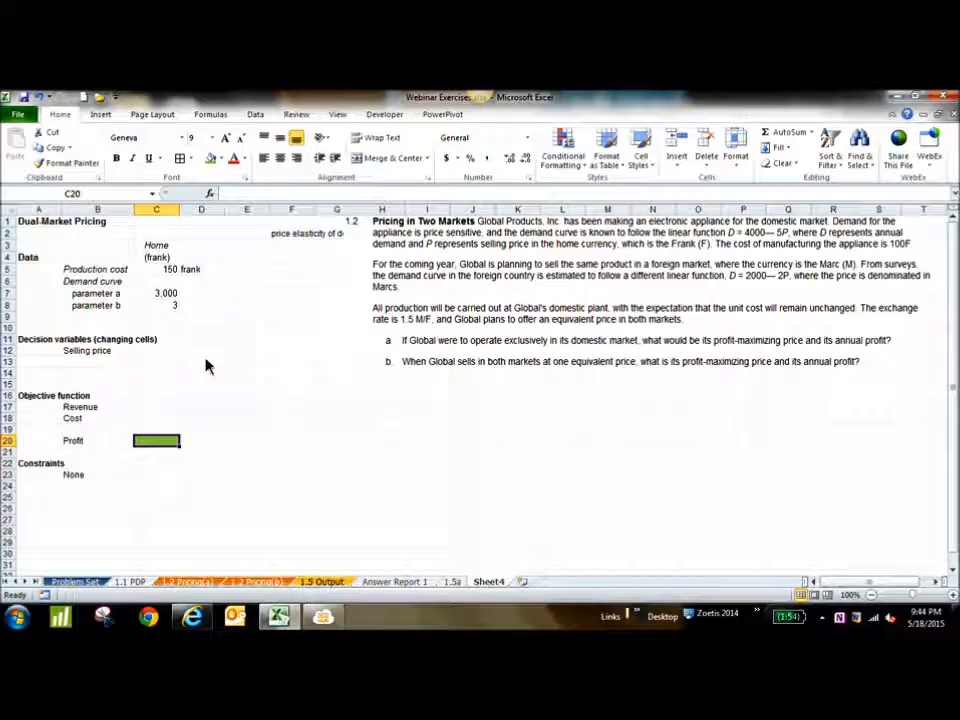
click(165, 356)
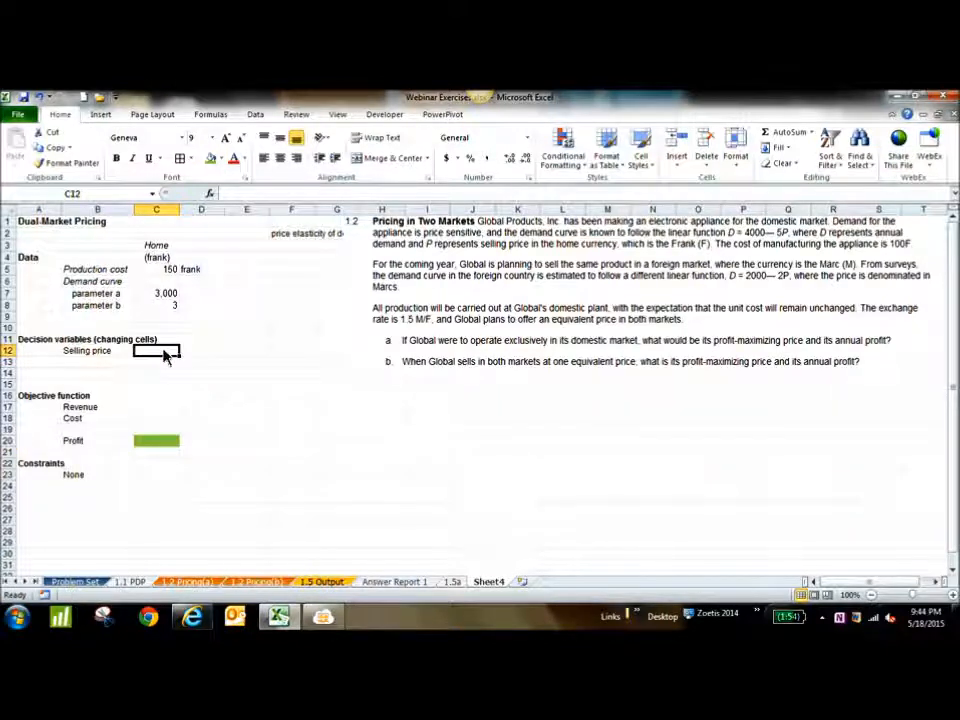
click(222, 160)
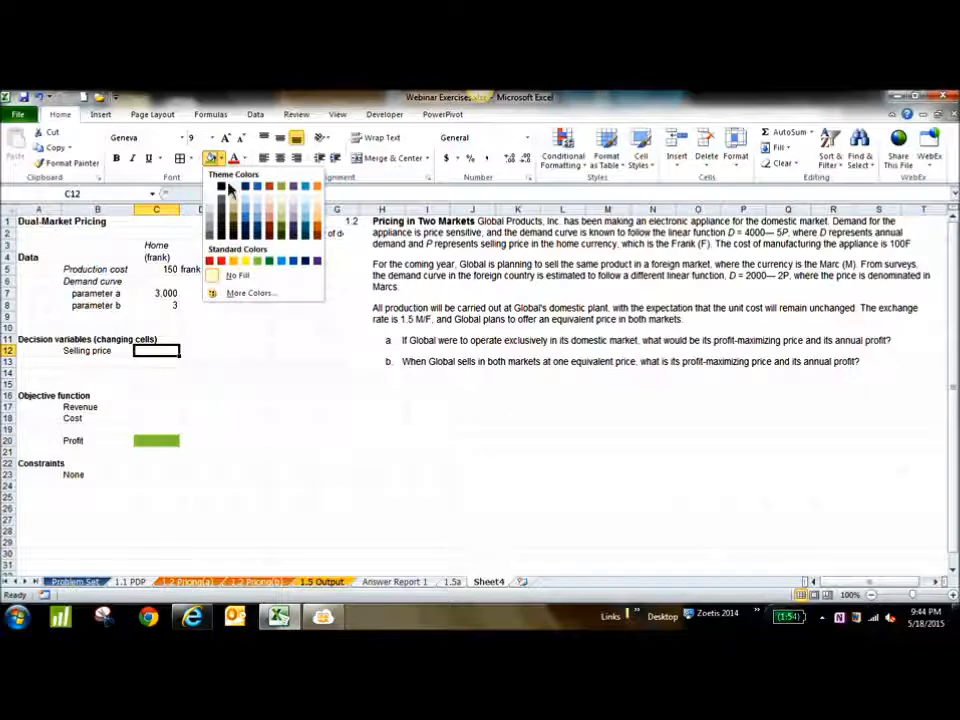
click(244, 262)
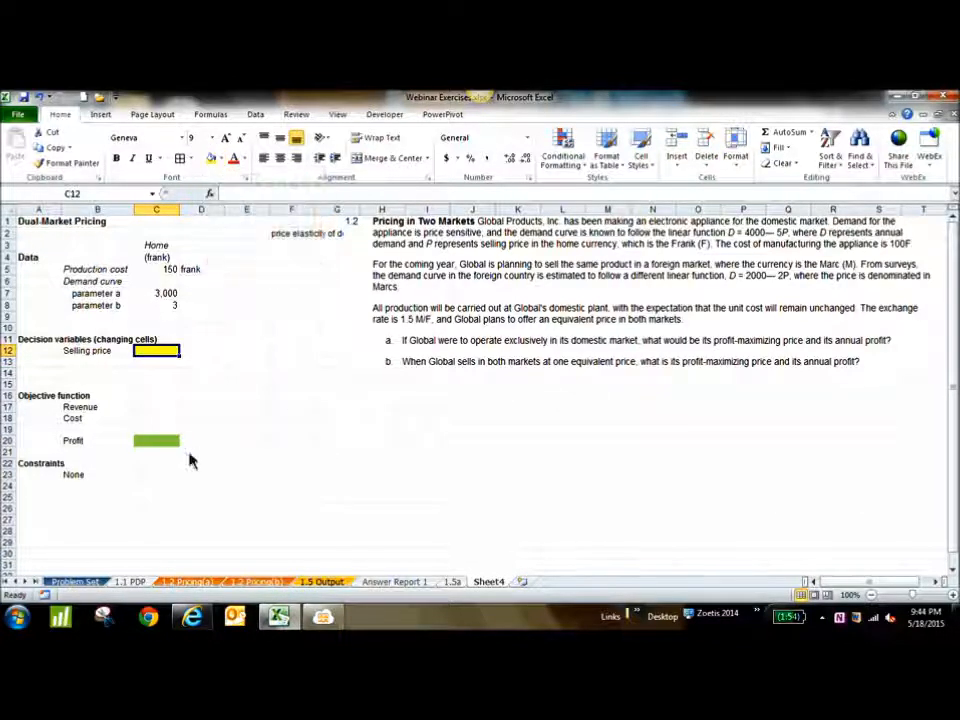
click(153, 445)
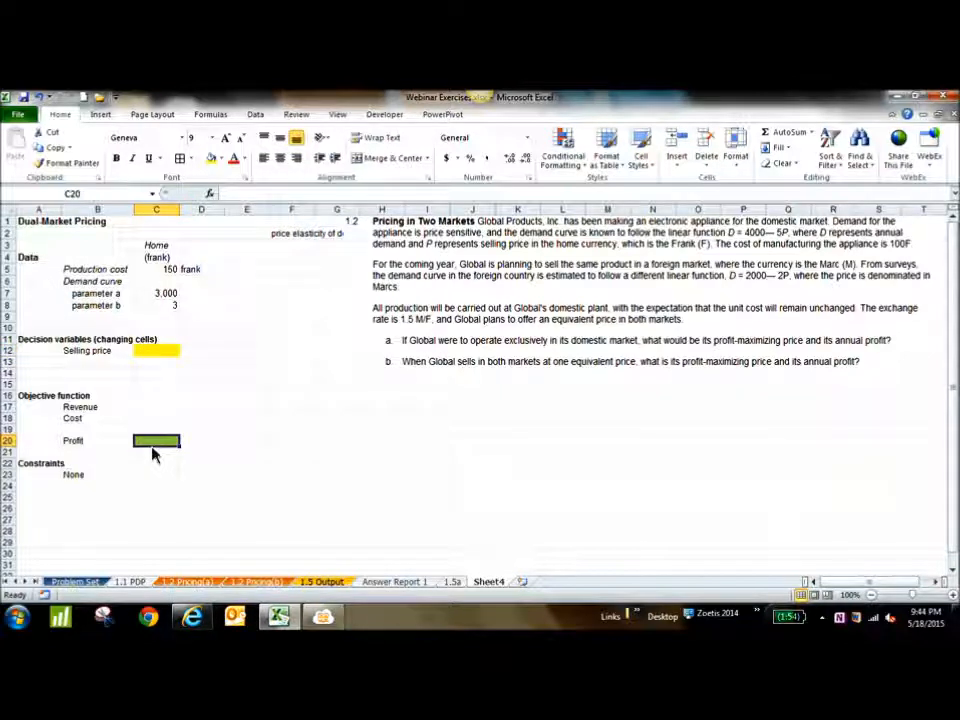
click(69, 475)
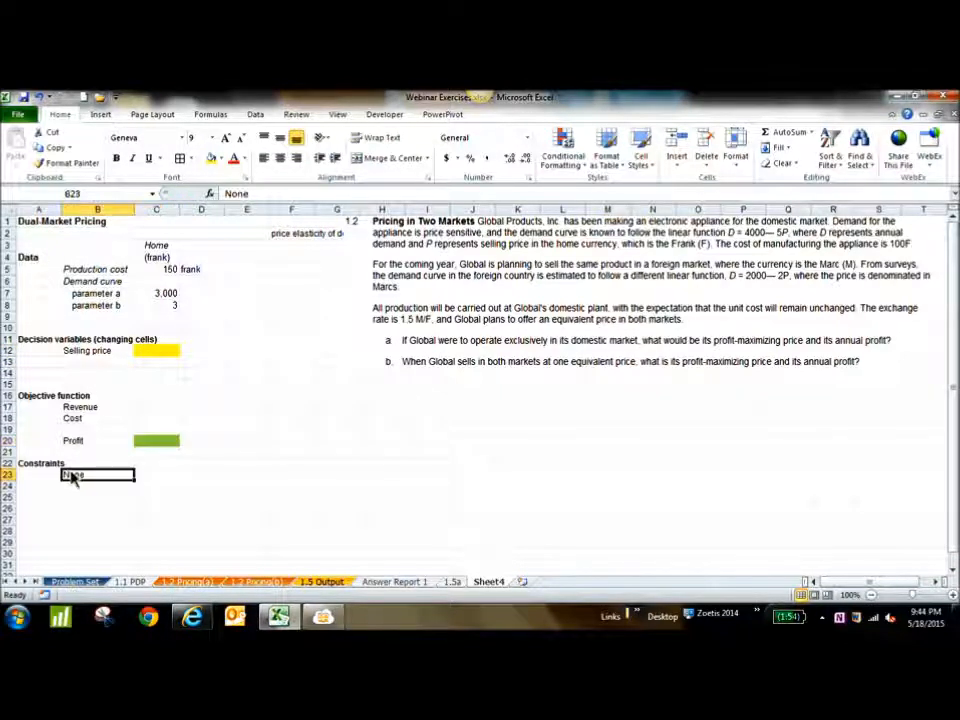
click(157, 358)
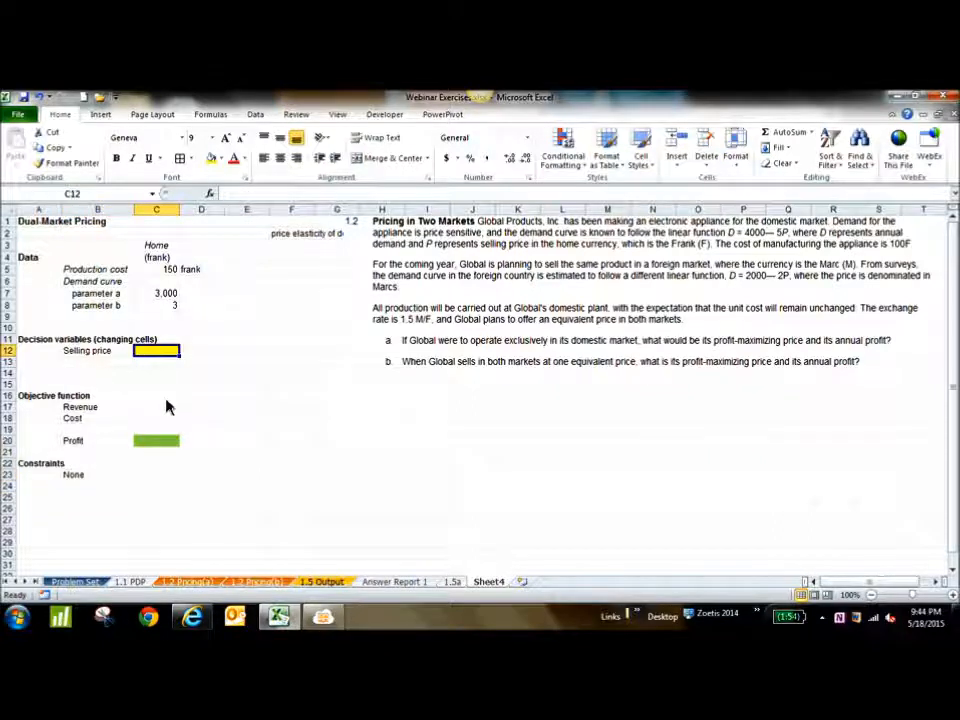
click(104, 375)
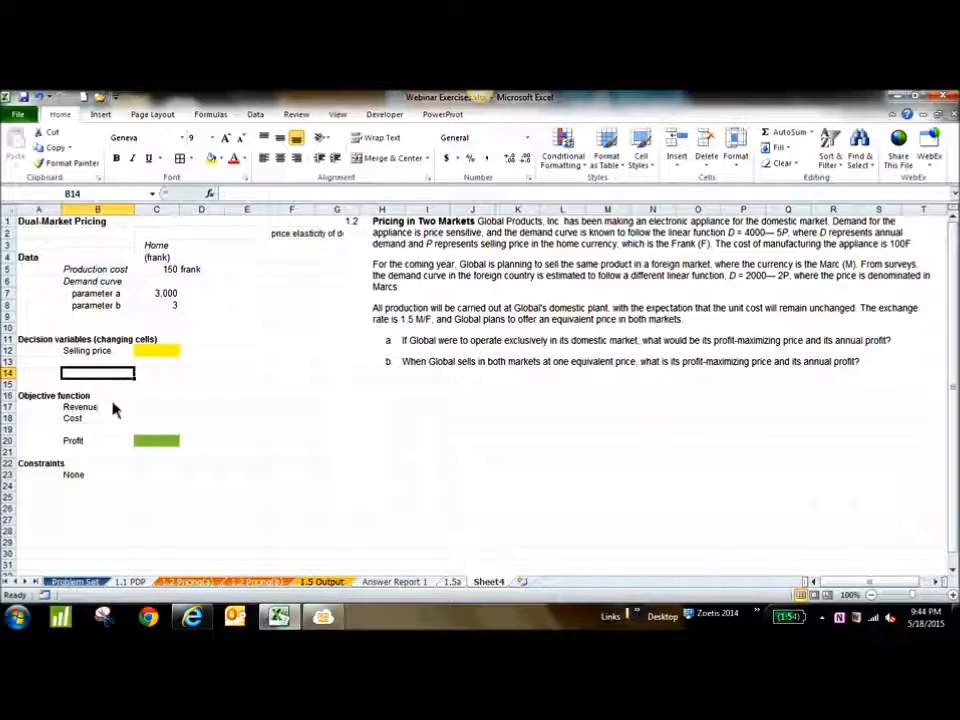
Move the Revenue and Cost labels down one row to B18 and B19, keeping the Profit label in B20
drag(101, 411, 100, 425)
key(ctrl+c)
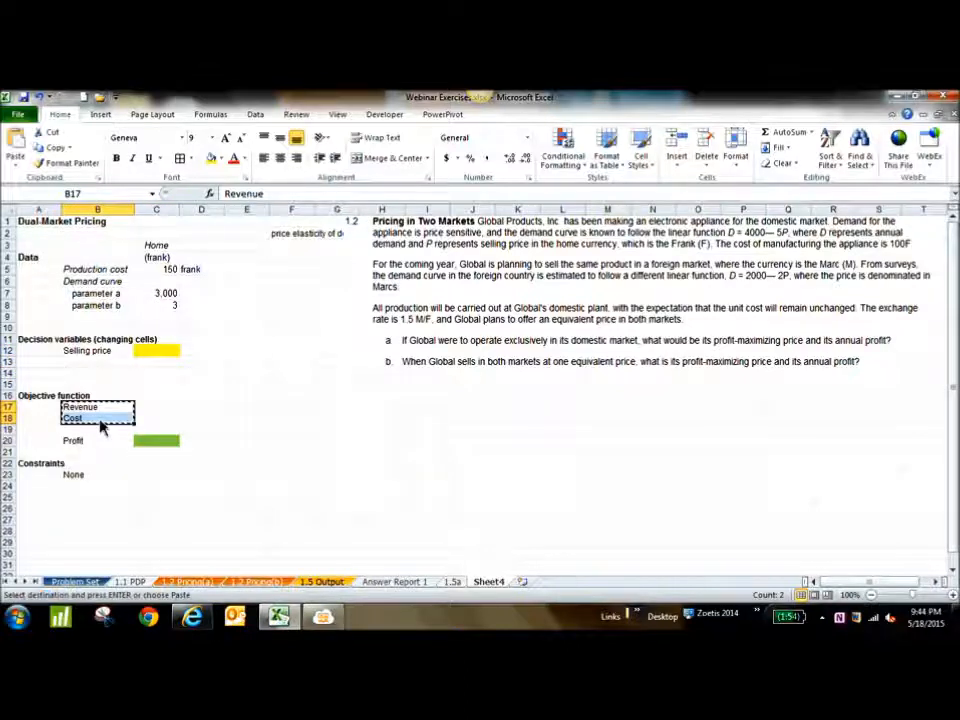
click(114, 430)
key(ctrl+v)
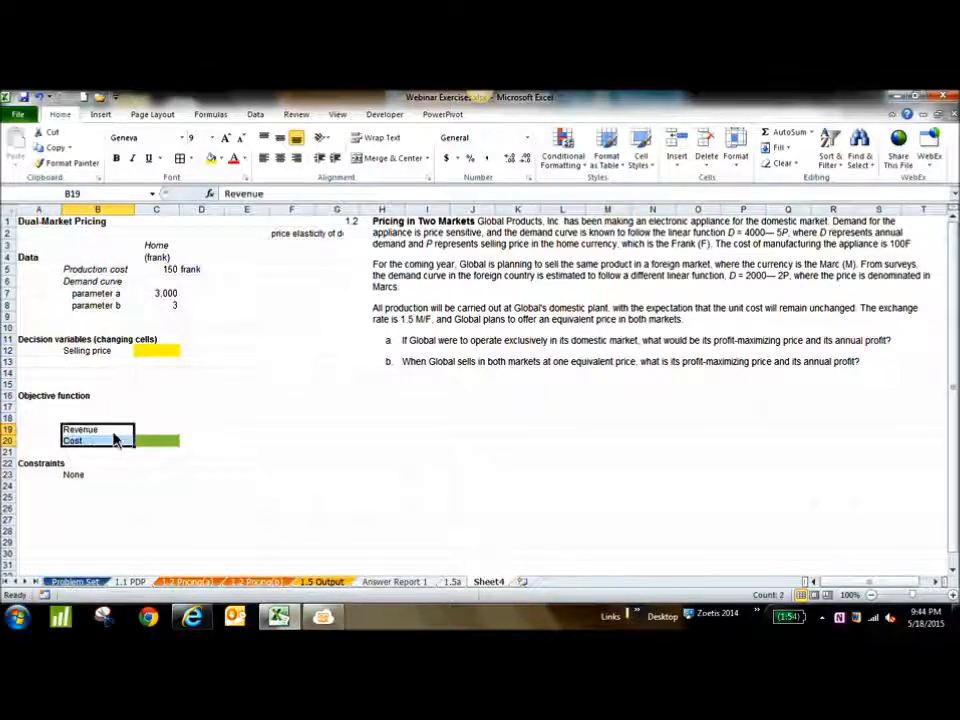
key(ctrl+z)
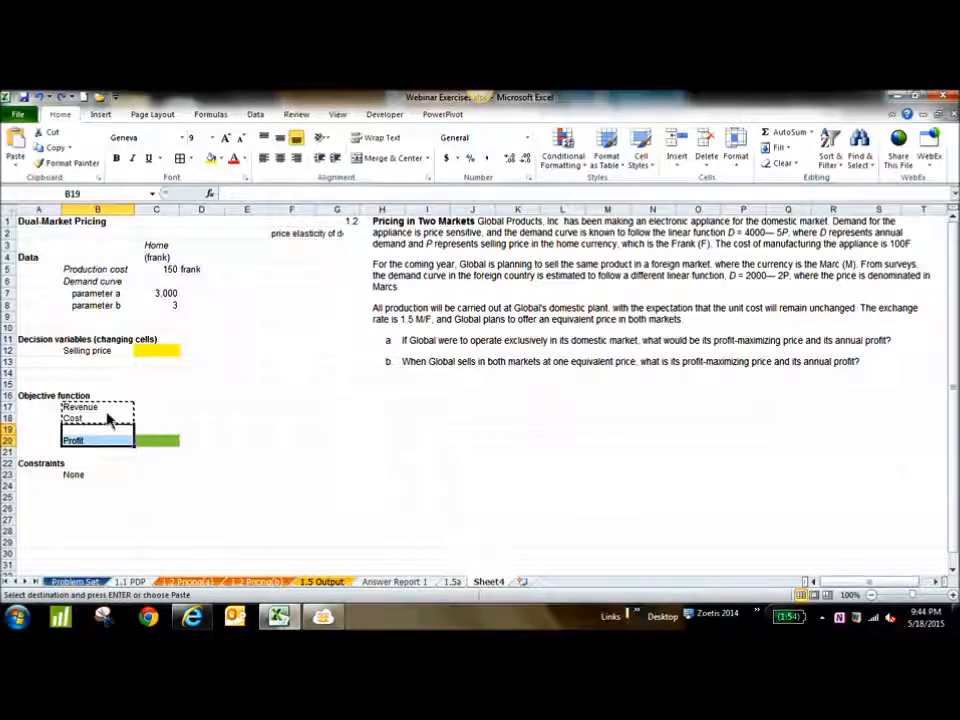
click(110, 420)
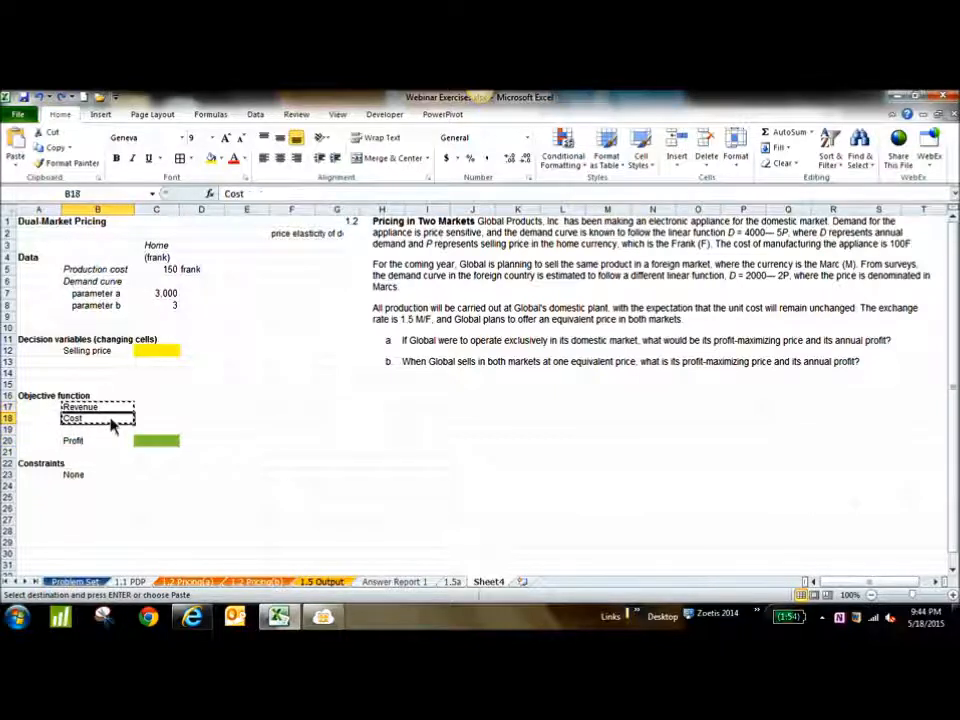
key(ctrl+v)
Add the label Demand in B17, above Revenue
click(113, 407)
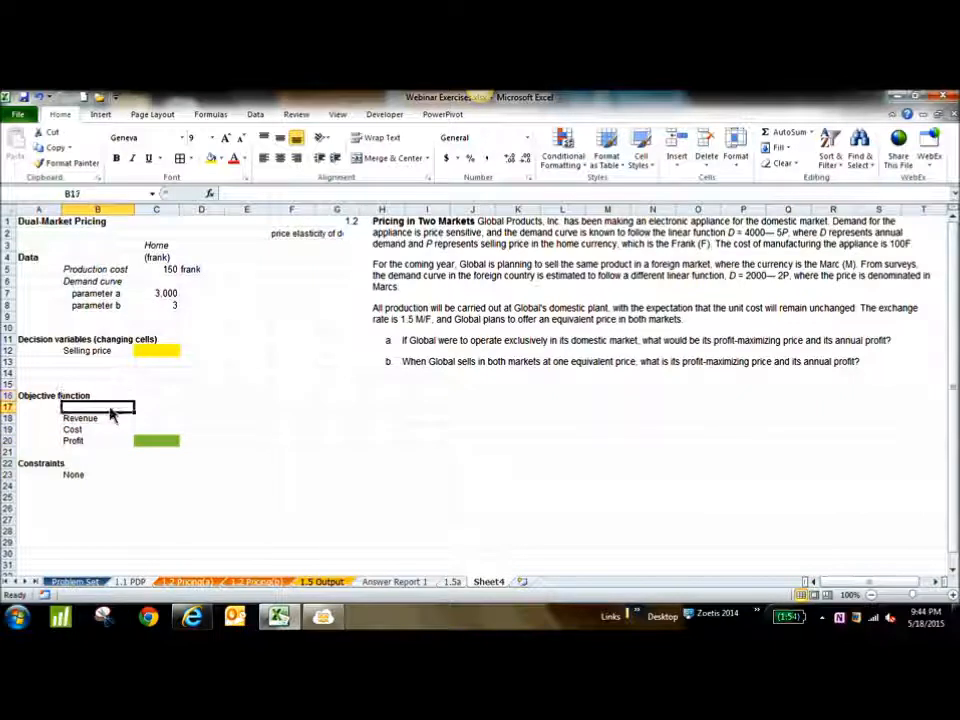
text(Demand)
key(Tab)
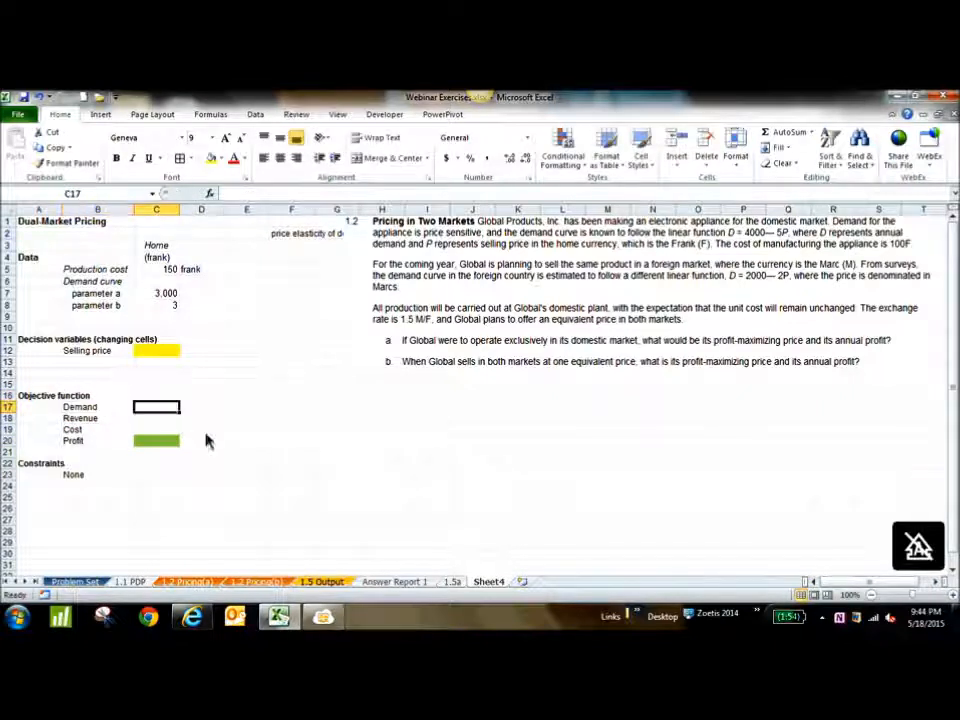
Calculate demand in C17 from the demand curve parameters and the selling price with =C7-C8*C12
text(=)
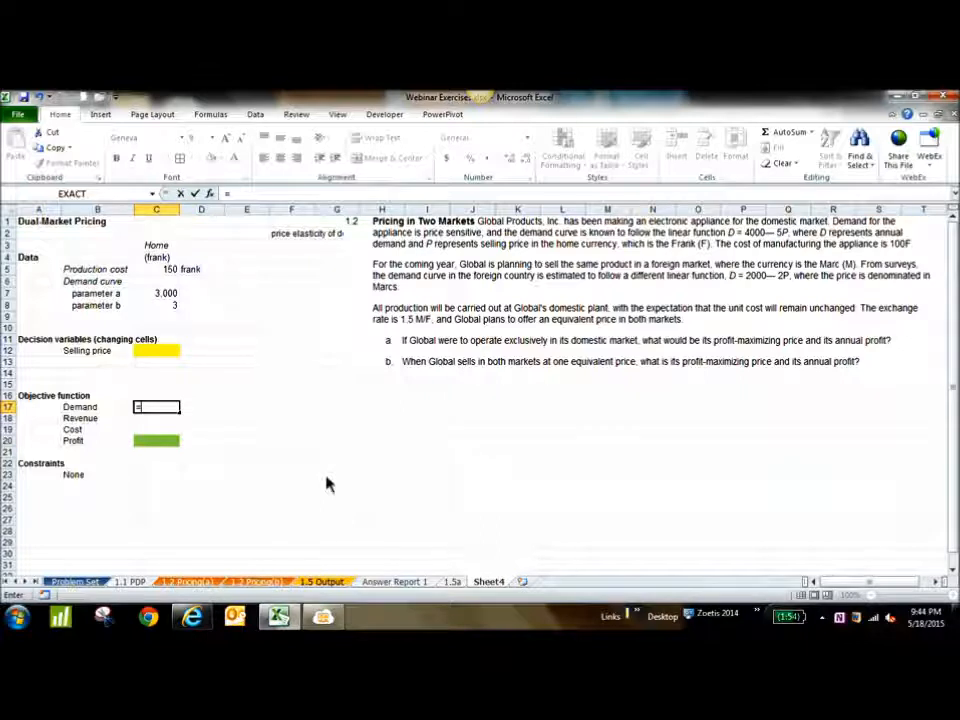
click(167, 298)
text(-)
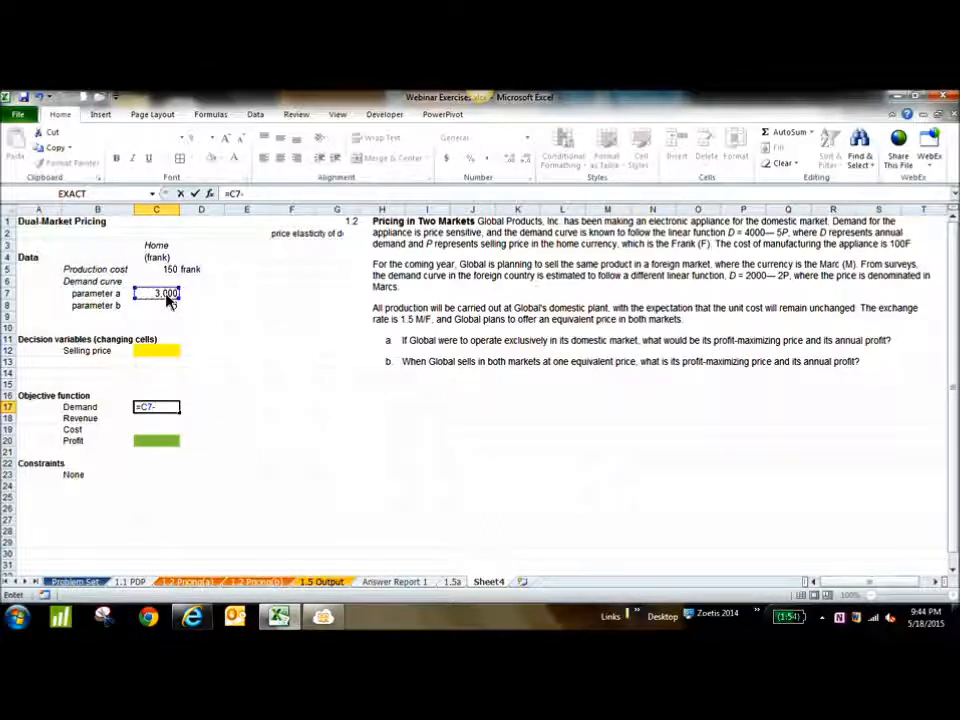
click(170, 310)
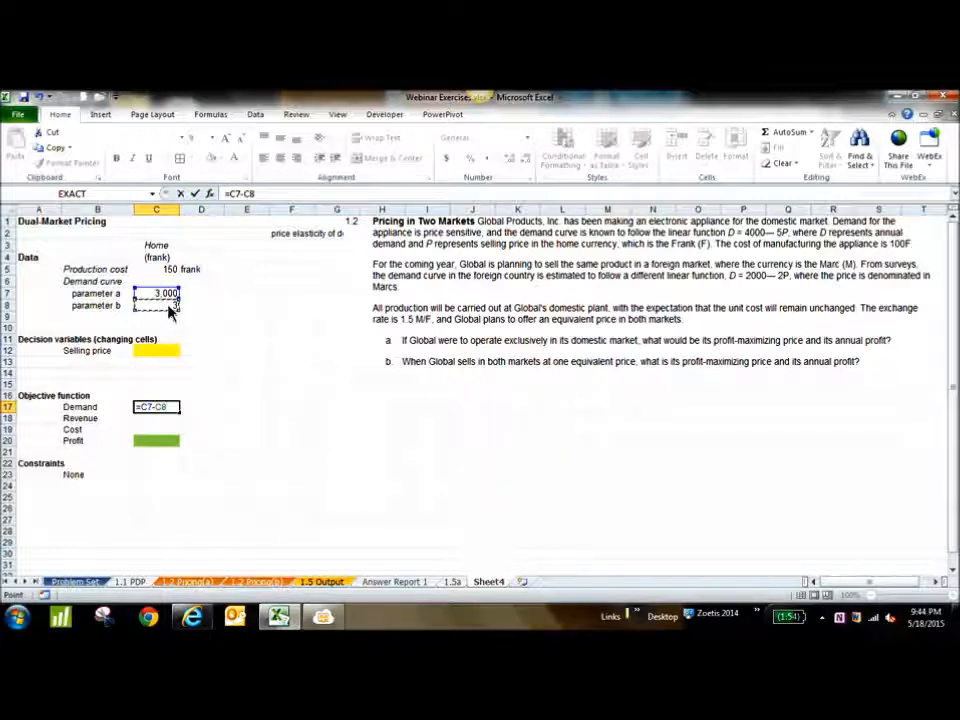
text(*)
click(160, 355)
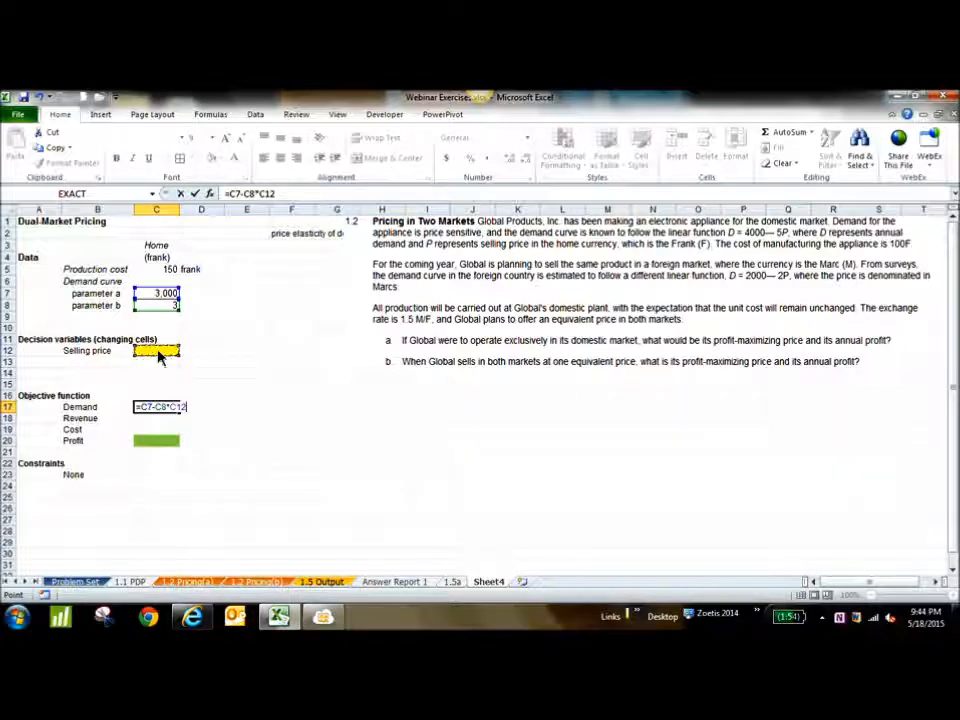
key(Return)
key(Left)
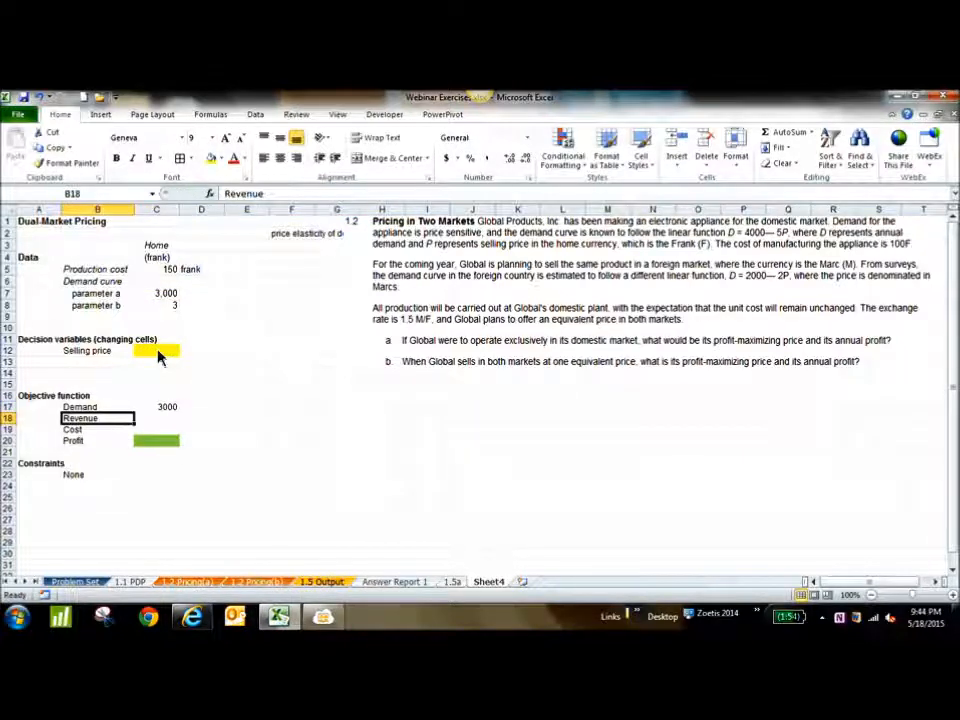
click(168, 408)
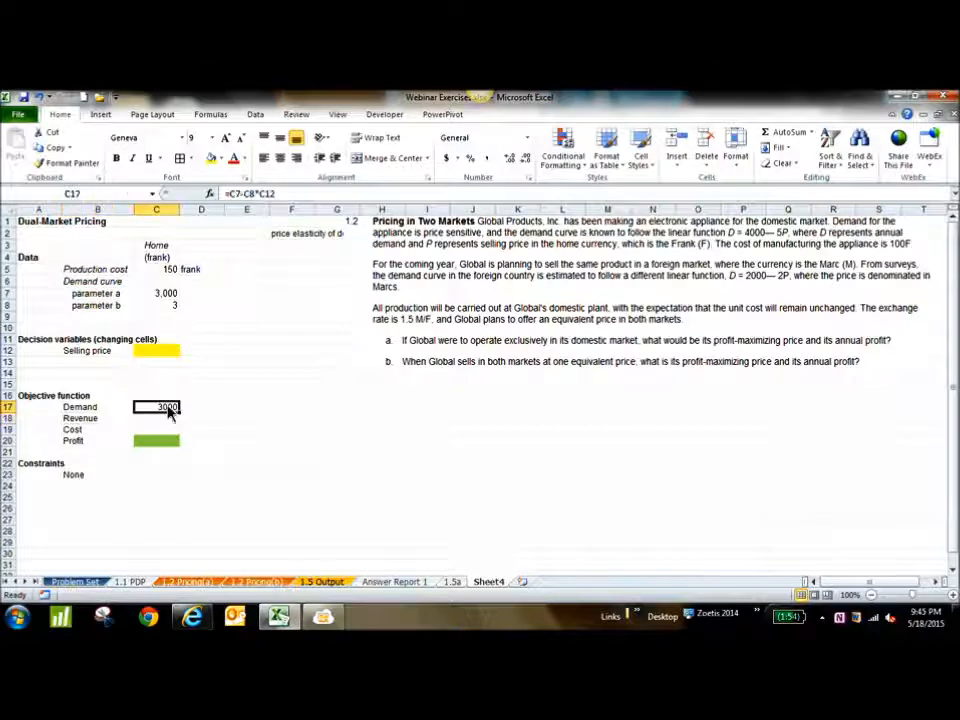
Calculate revenue in C18 as demand times selling price with =C17*C12
click(170, 422)
text(=)
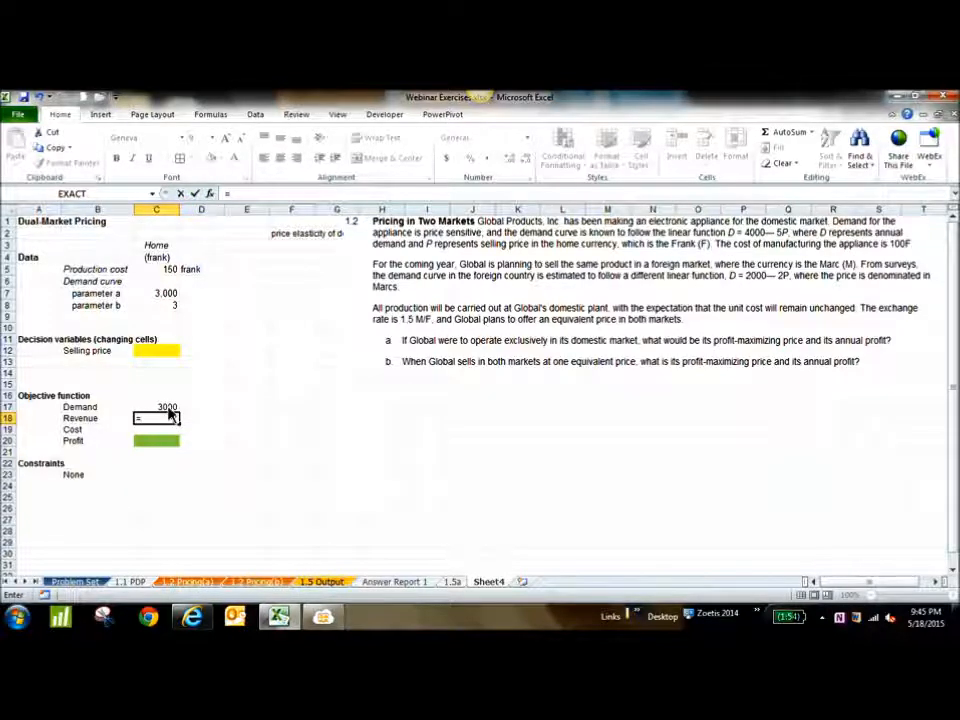
click(168, 408)
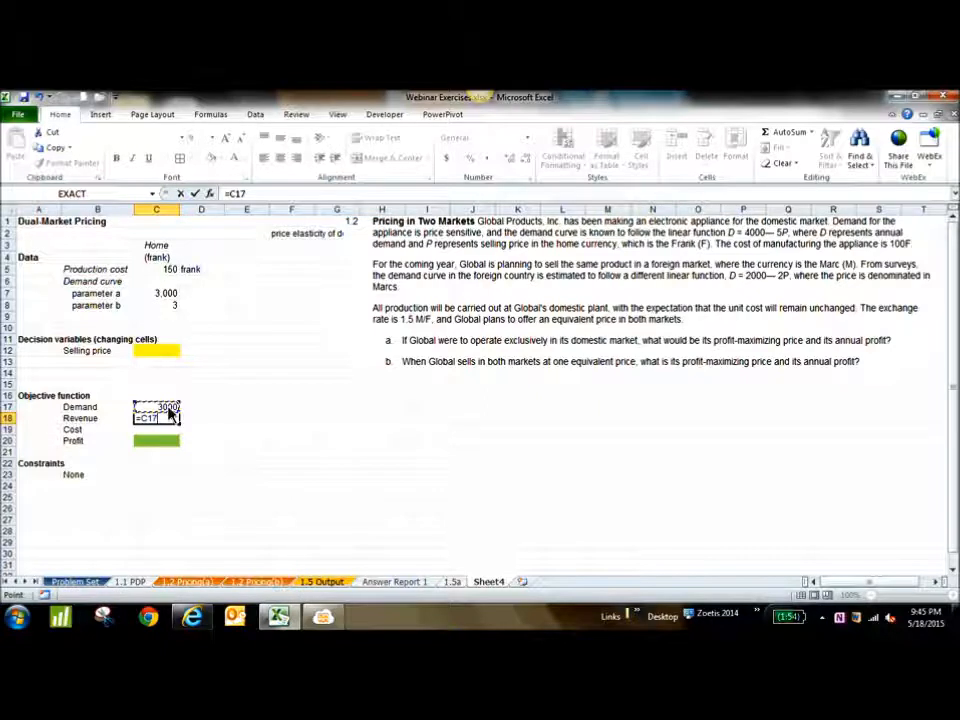
text(*)
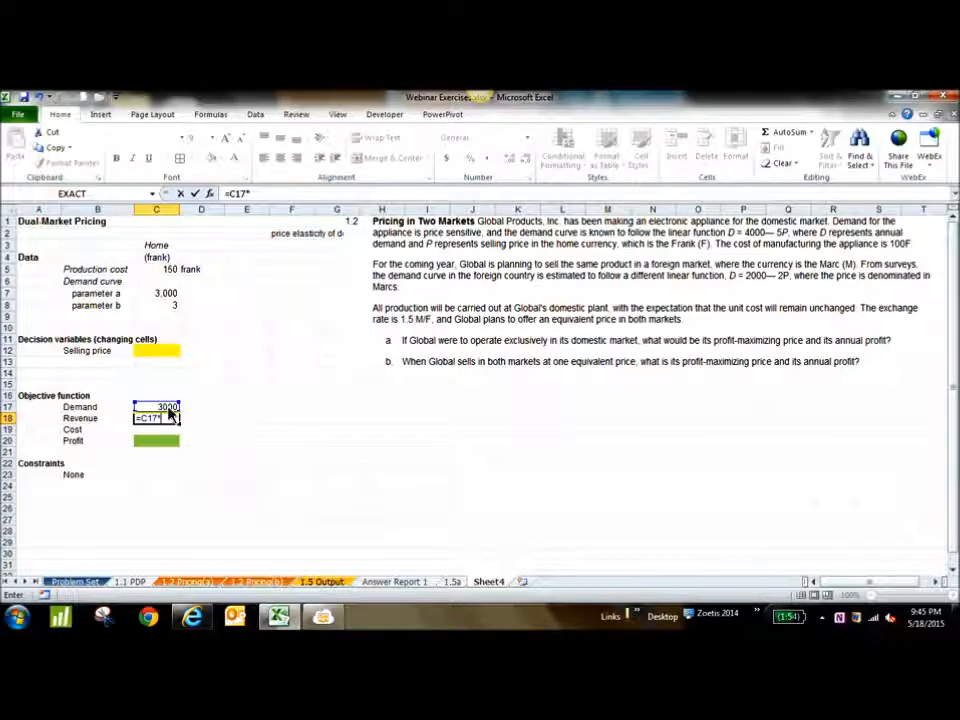
click(164, 353)
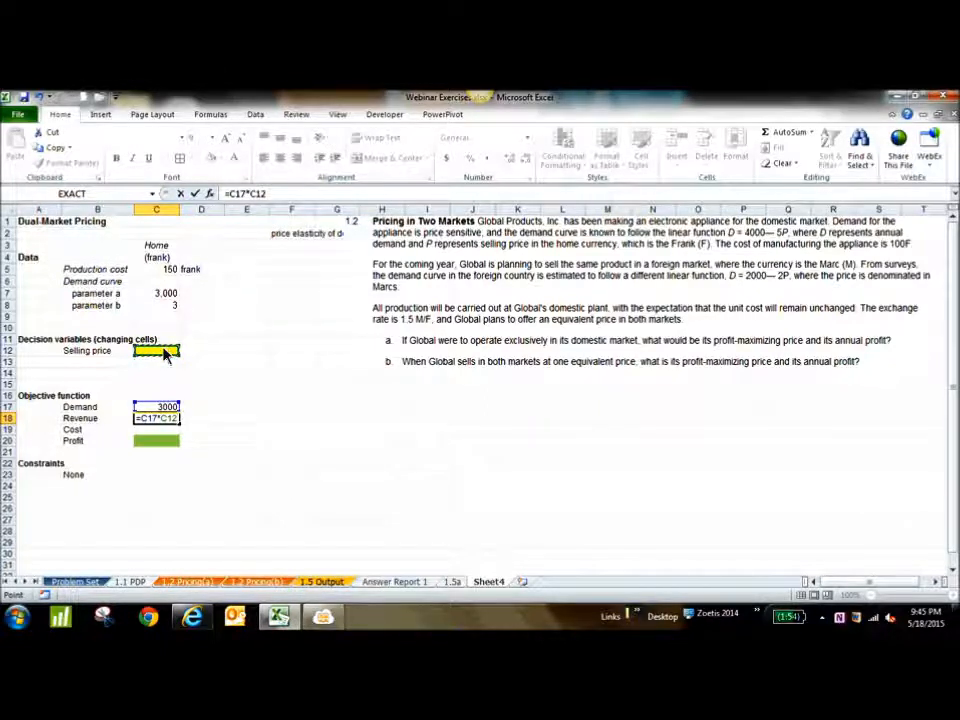
key(Return)
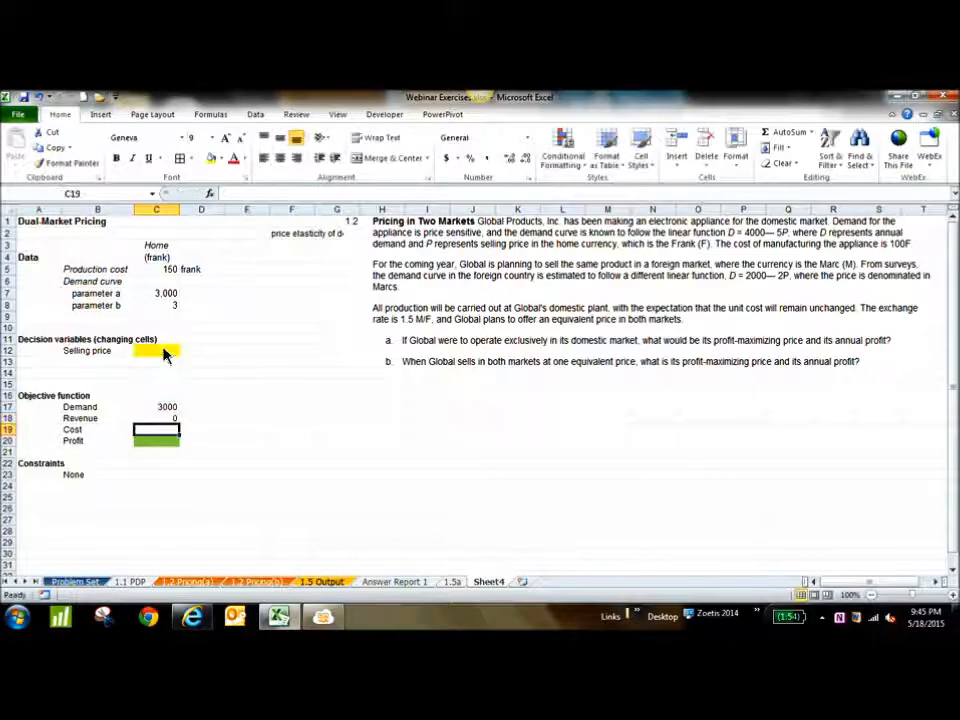
Calculate cost in C19 as demand times production cost with =C17*C5
text(=)
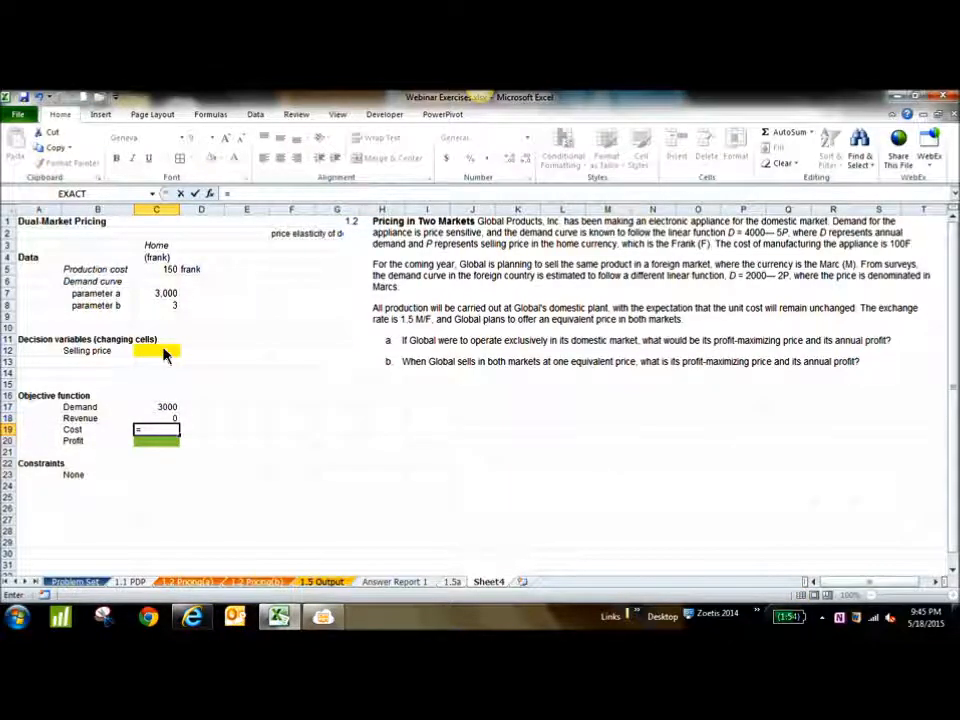
click(167, 408)
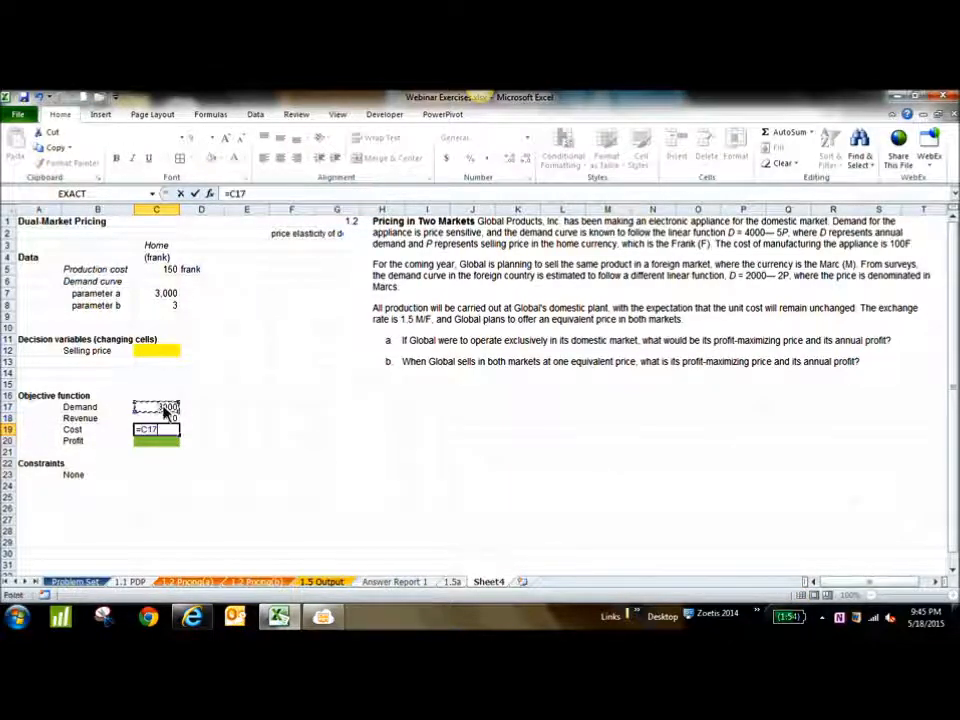
text(*)
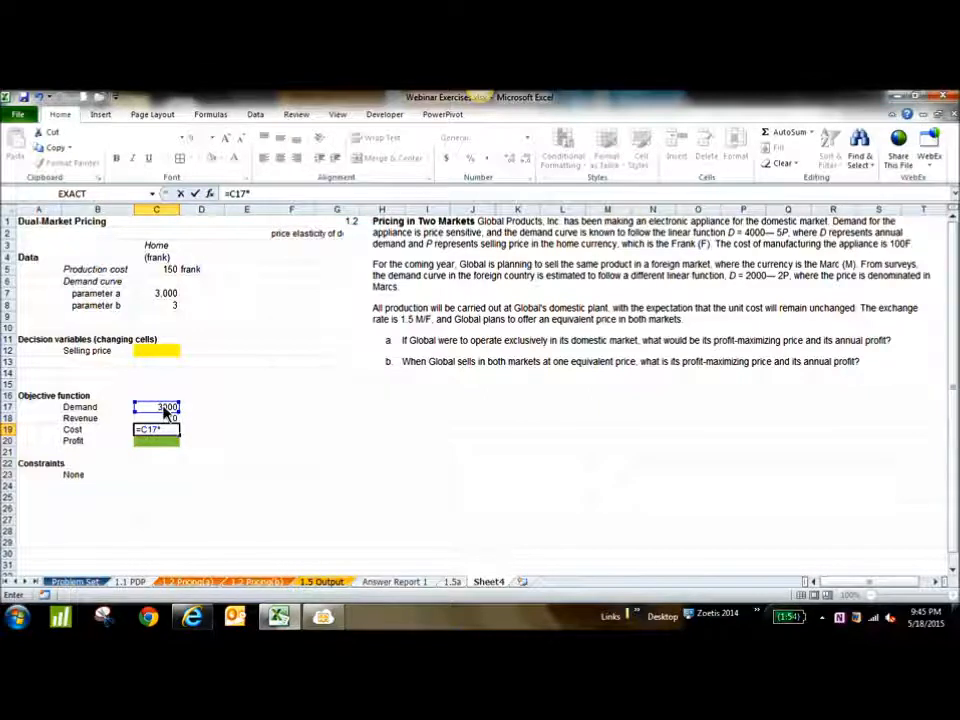
click(167, 273)
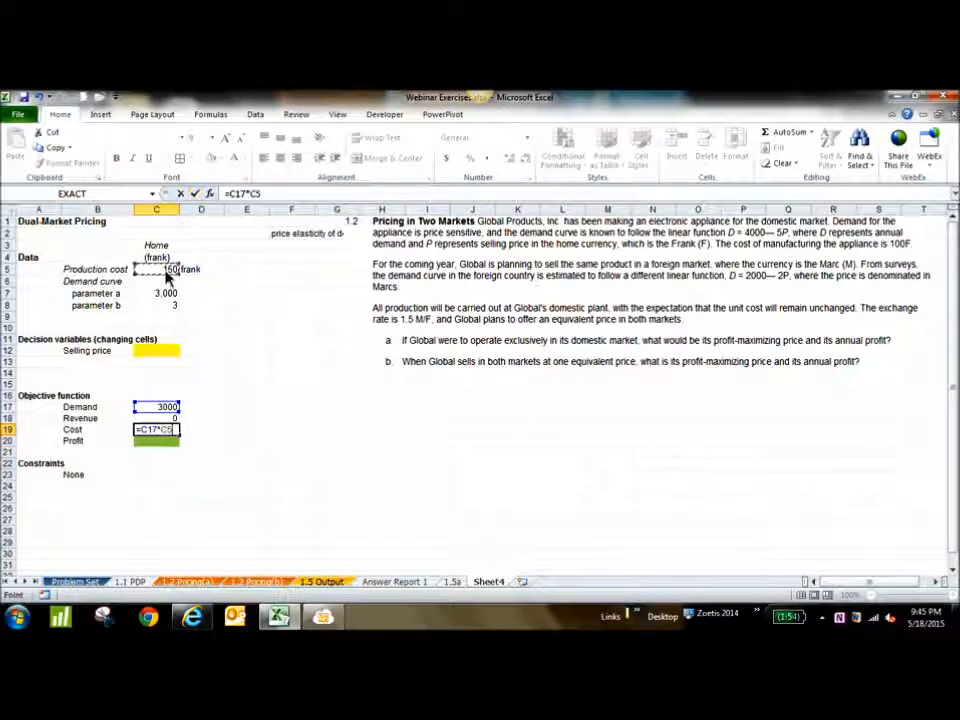
key(Return)
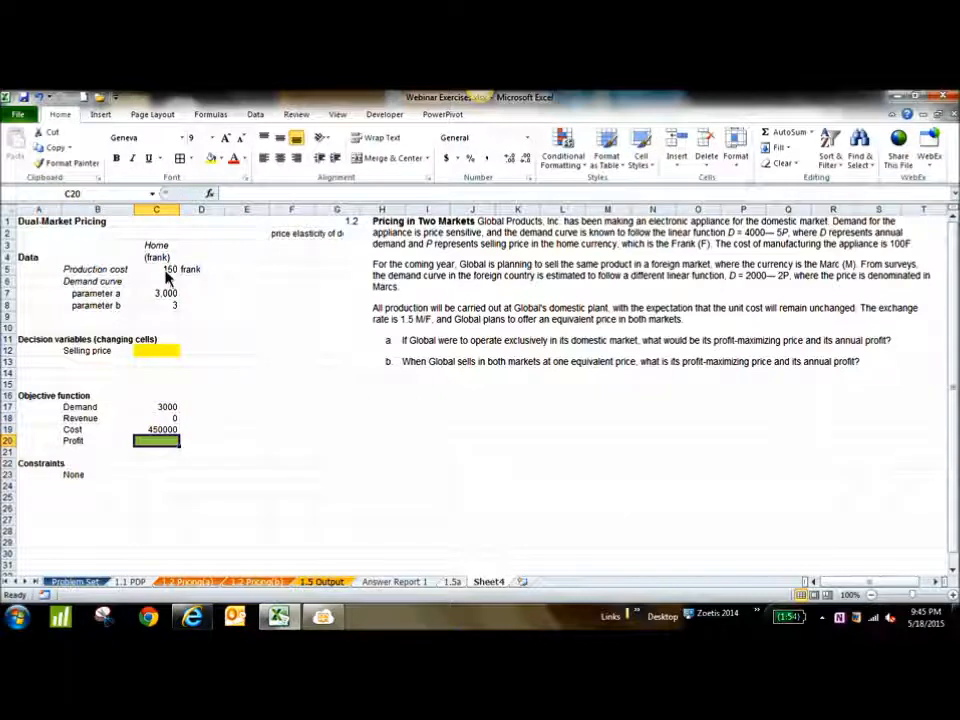
Calculate profit in the green cell C20 as revenue minus cost with =C18-C19
text(=)
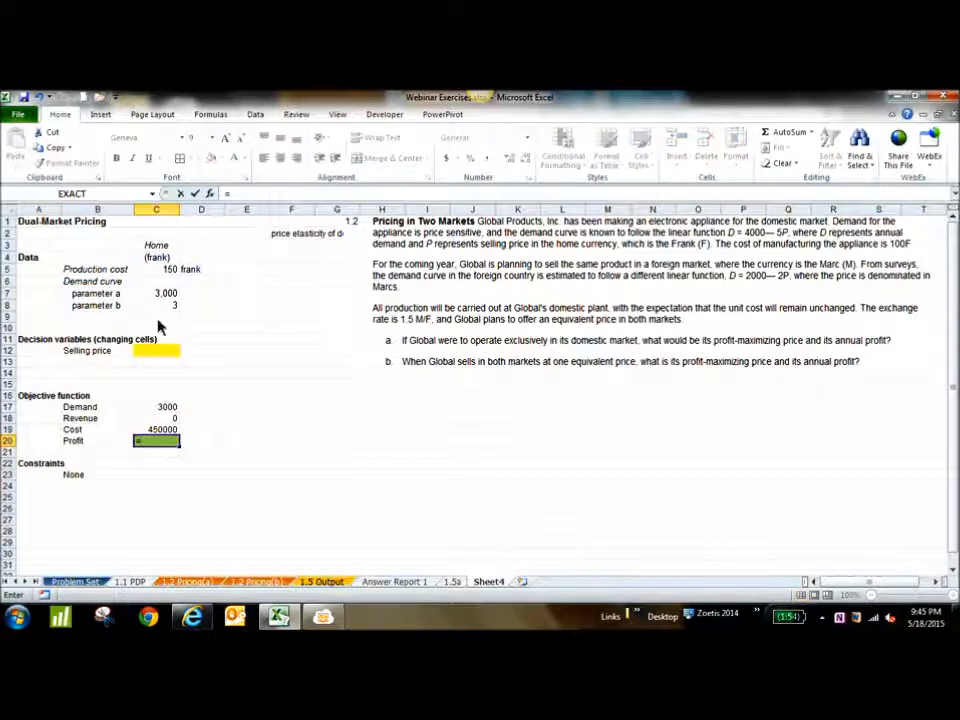
click(166, 420)
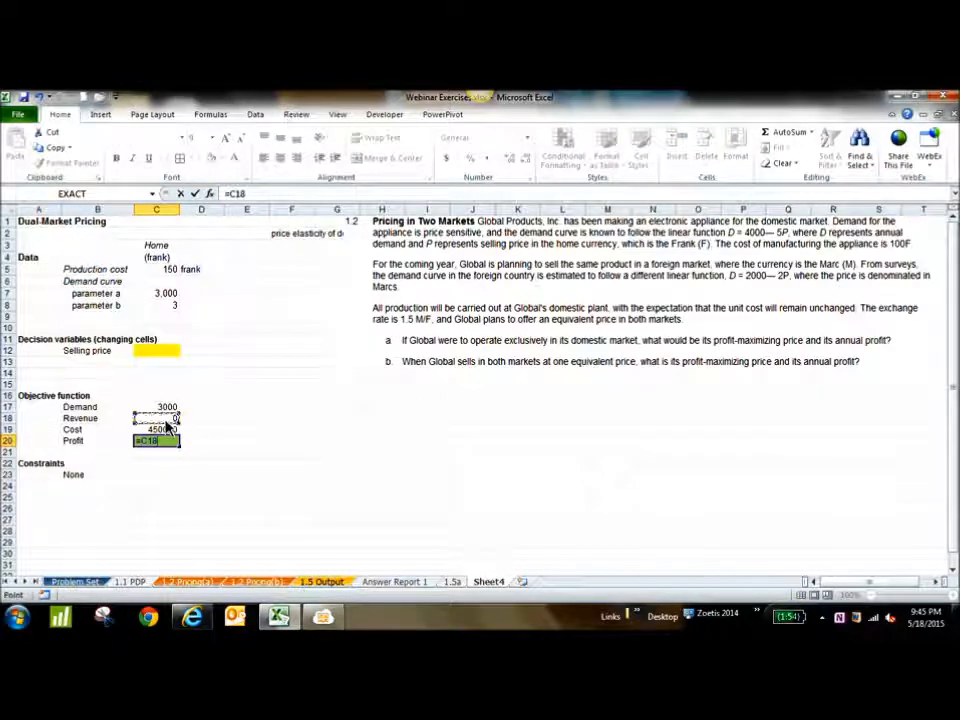
text(-)
click(166, 431)
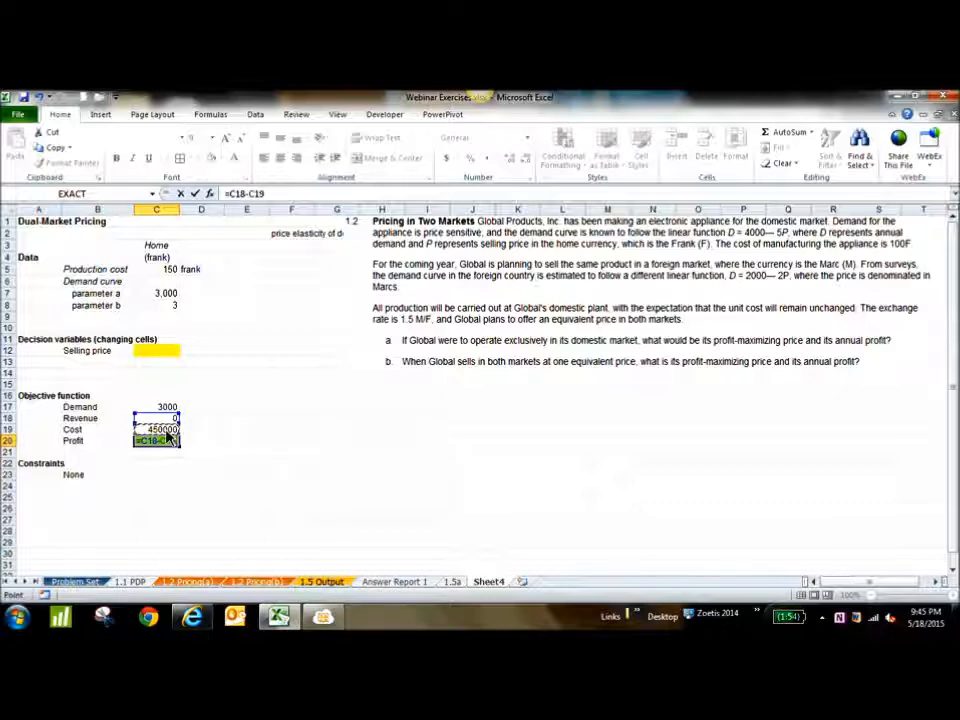
key(Return)
click(265, 455)
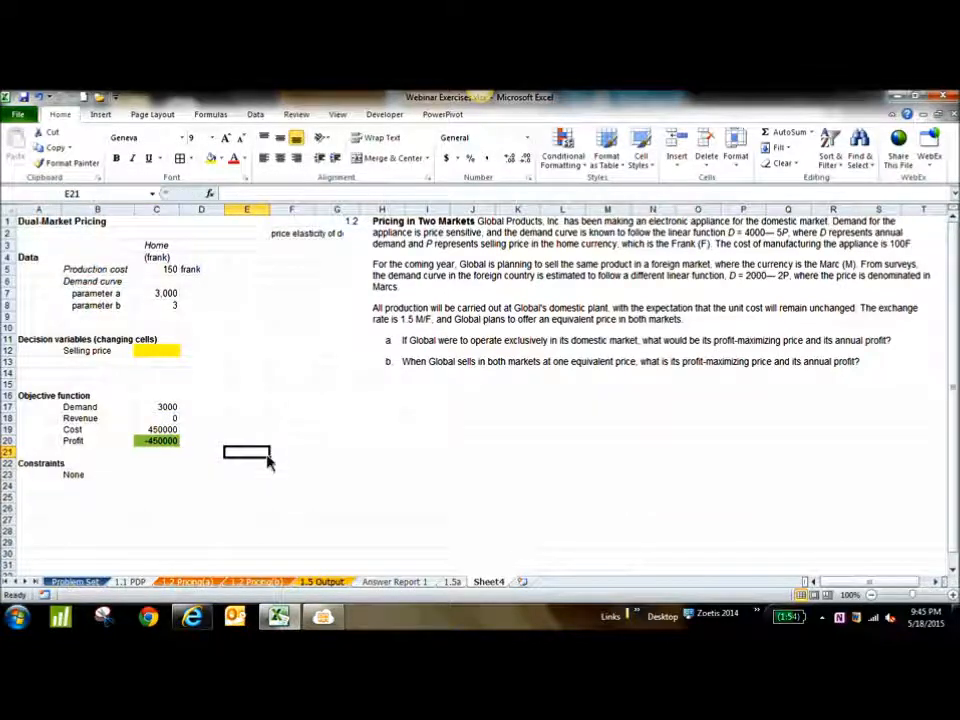
click(166, 441)
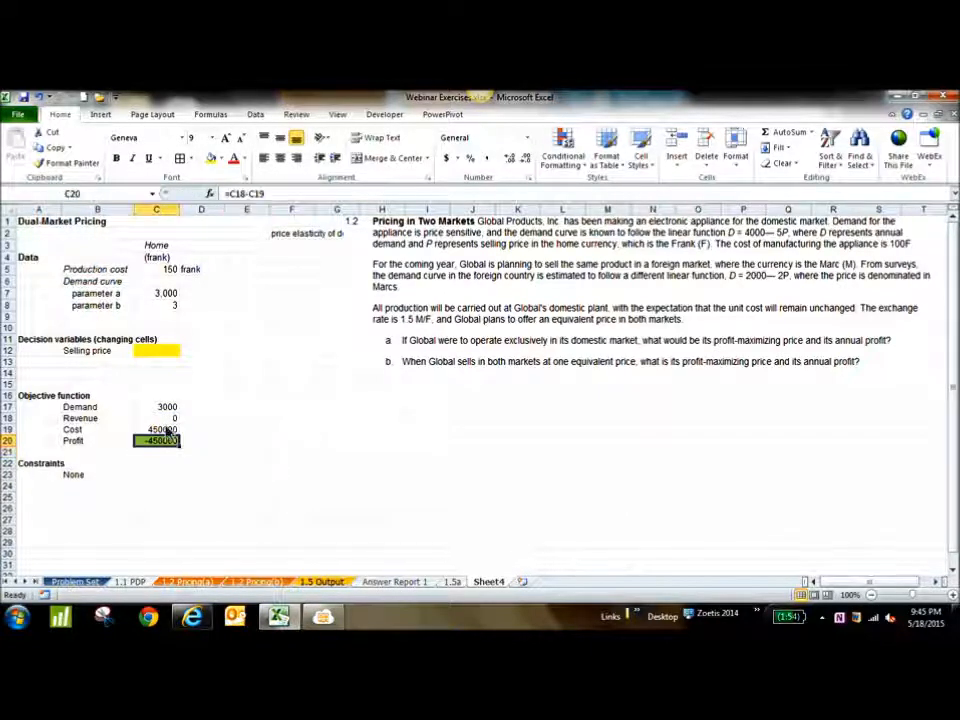
click(166, 418)
click(161, 352)
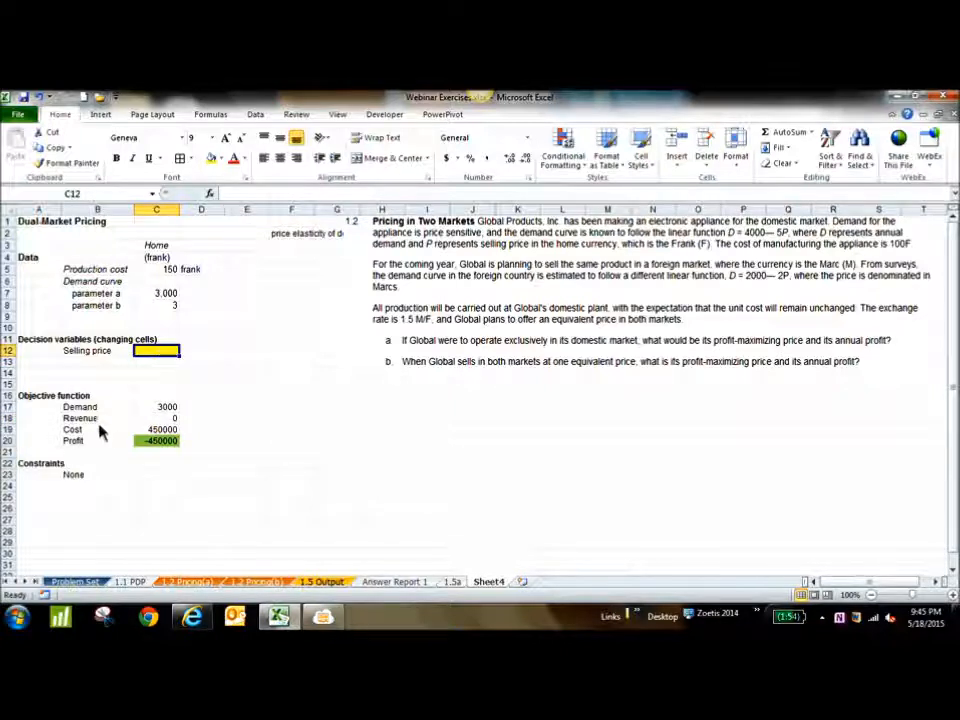
Make the Revenue, Cost and Demand labels in B17:B19 bold
drag(96, 419, 98, 433)
key(ctrl+b)
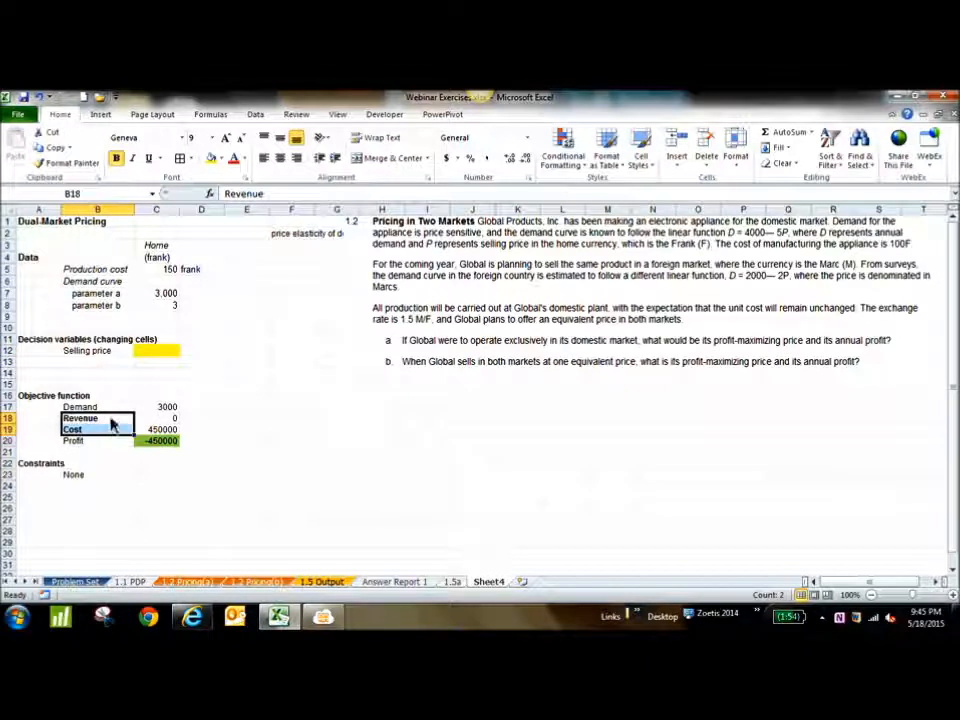
click(105, 410)
key(ctrl+b)
click(300, 428)
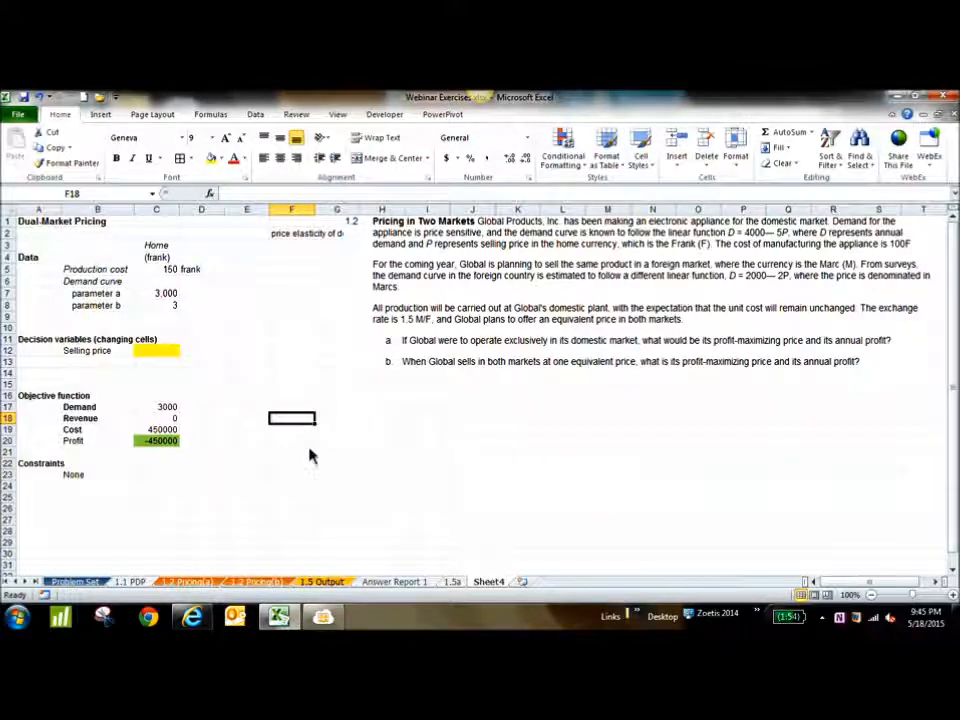
click(330, 616)
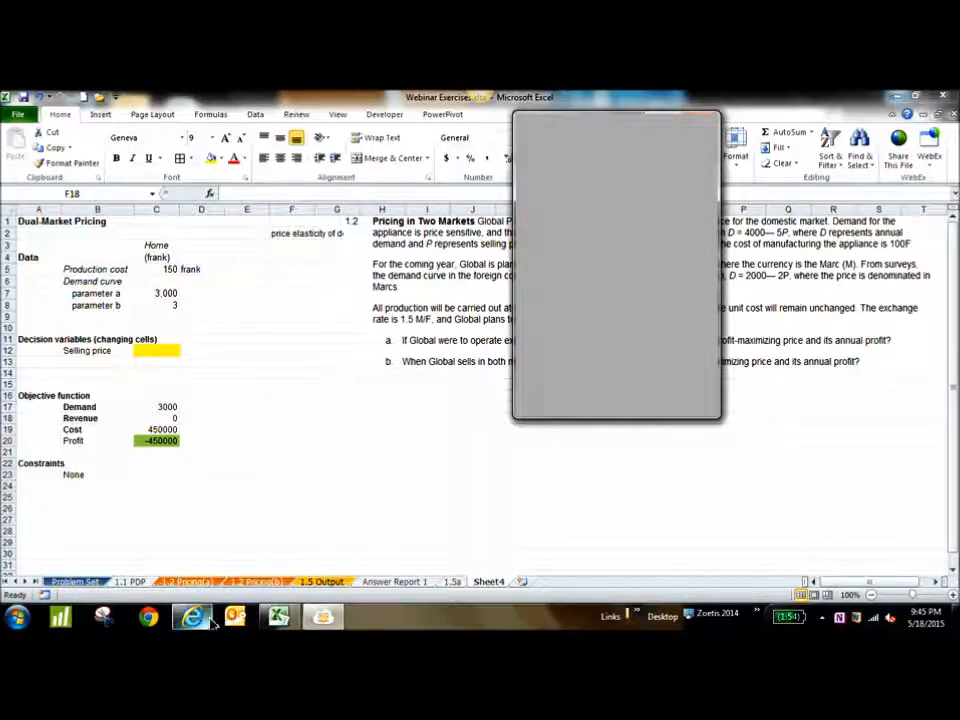
click(333, 432)
click(390, 452)
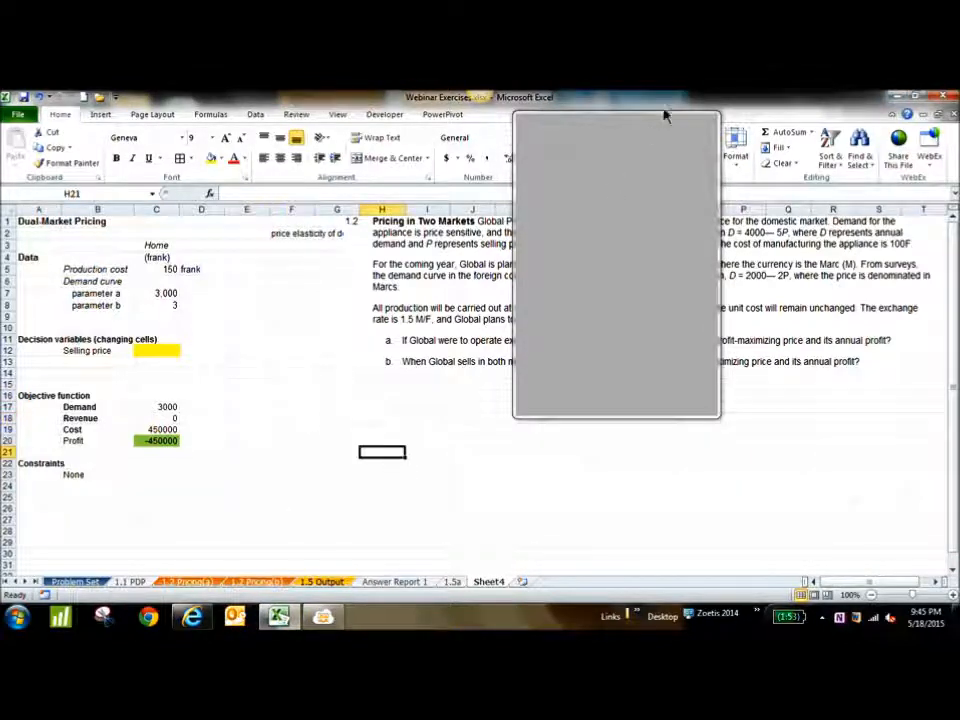
Examine the selling price cell, the constraints area, and the profit formula in C20 with its revenue and cost inputs
click(165, 358)
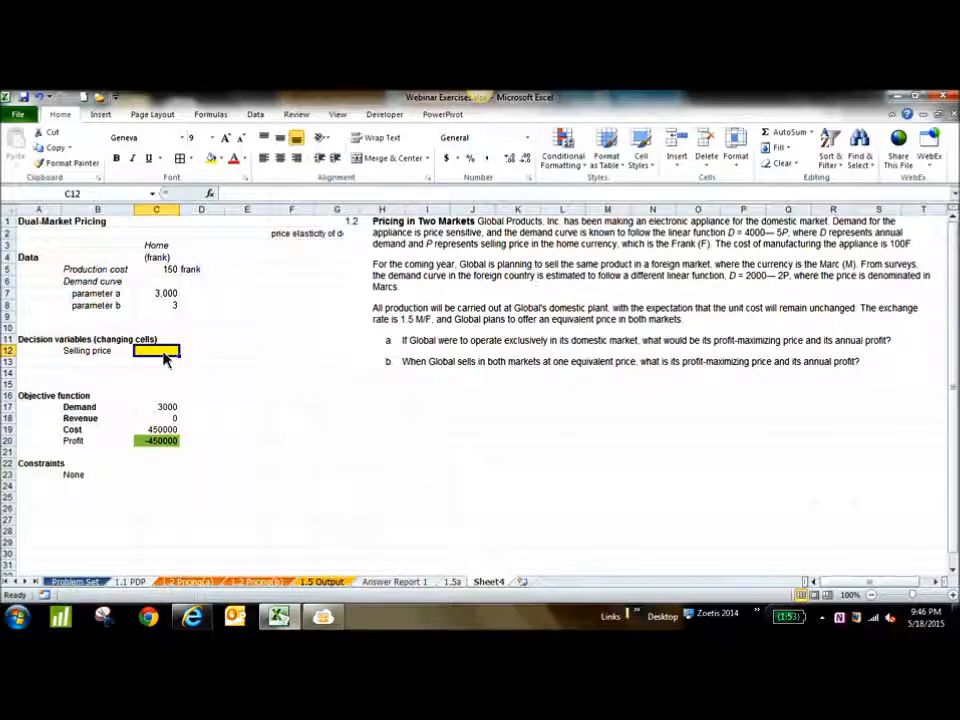
click(166, 445)
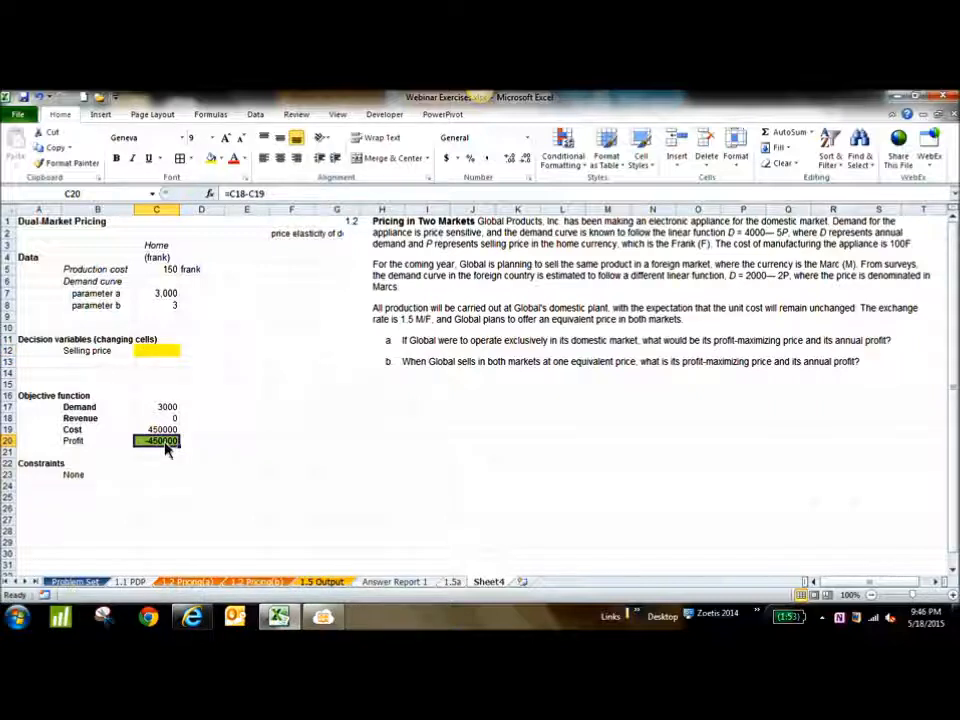
click(166, 487)
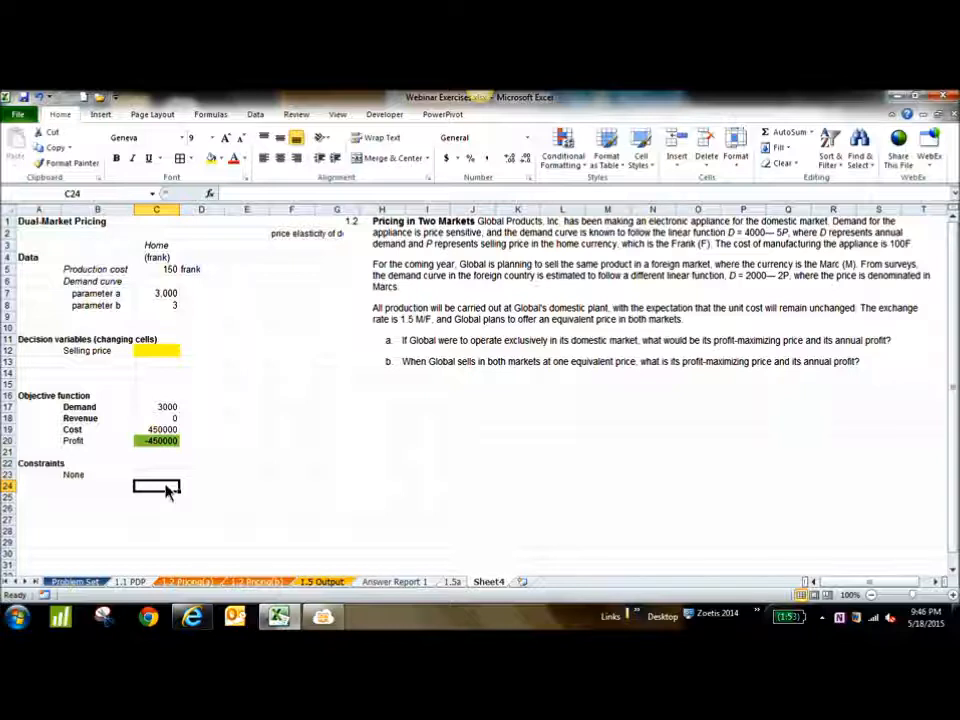
click(167, 442)
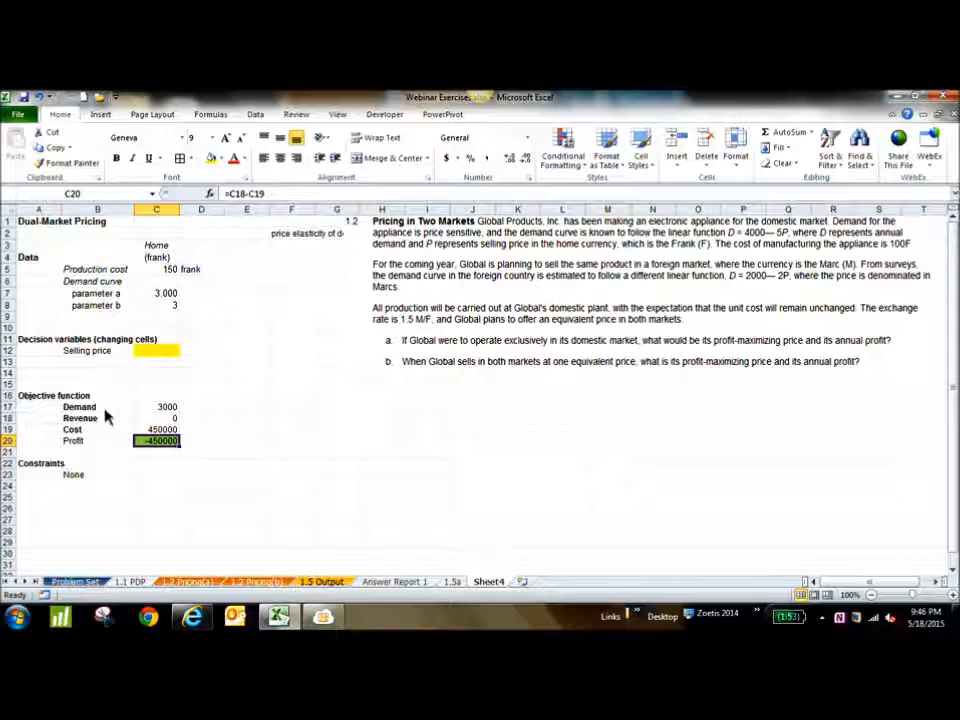
drag(105, 410, 123, 438)
click(155, 441)
click(231, 199)
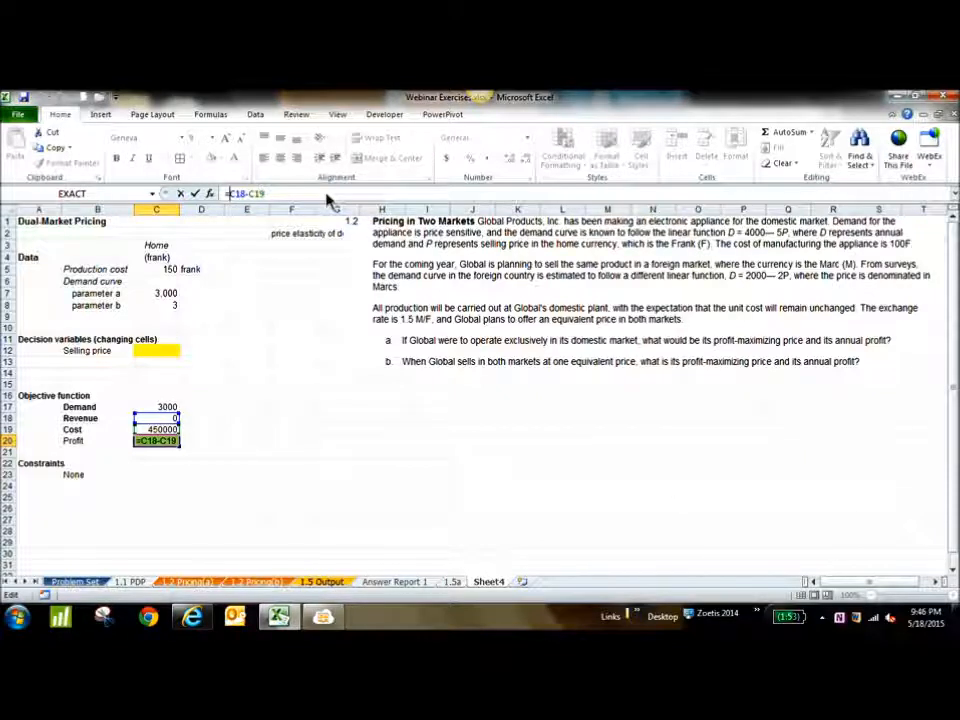
key(Return)
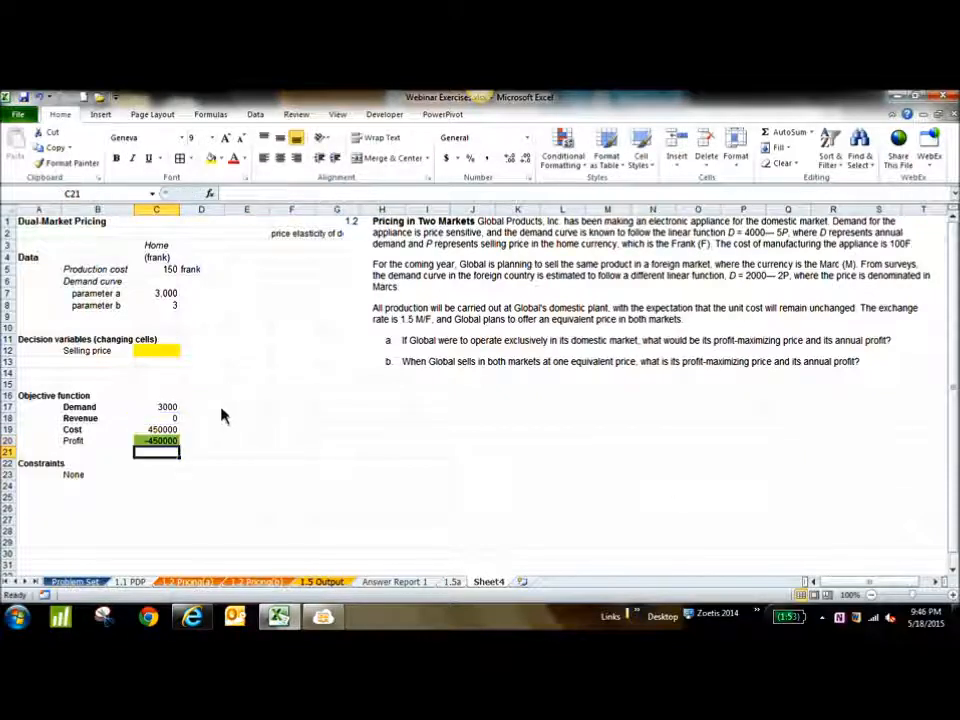
drag(156, 418, 158, 430)
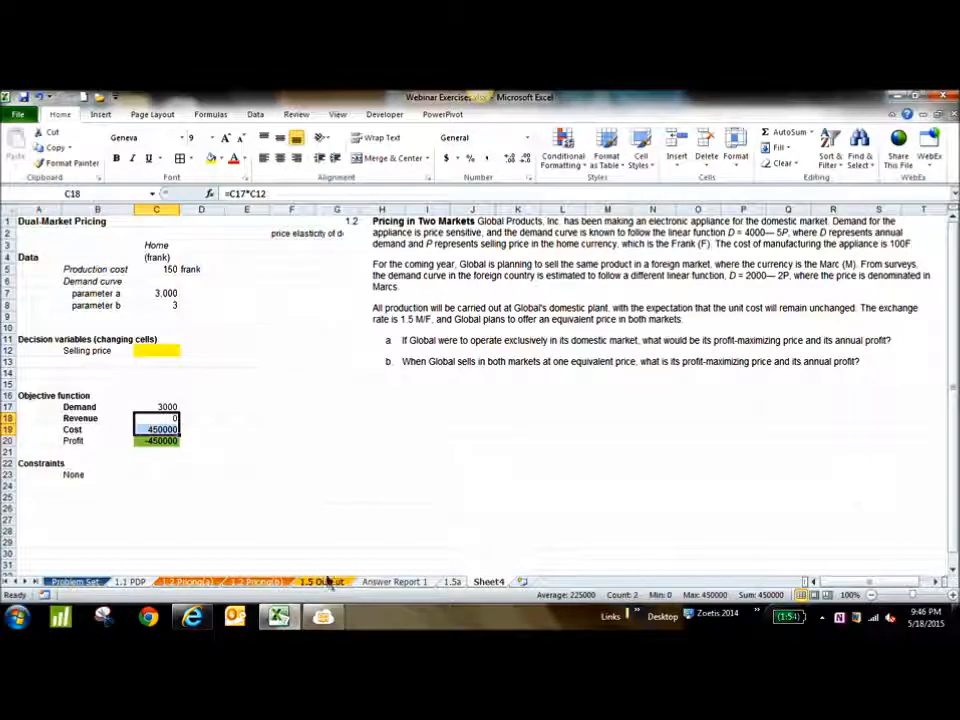
Check the participants' chat in the MeetingBurner viewer in Internet Explorer, and return to the Excel worksheet
click(326, 618)
click(193, 617)
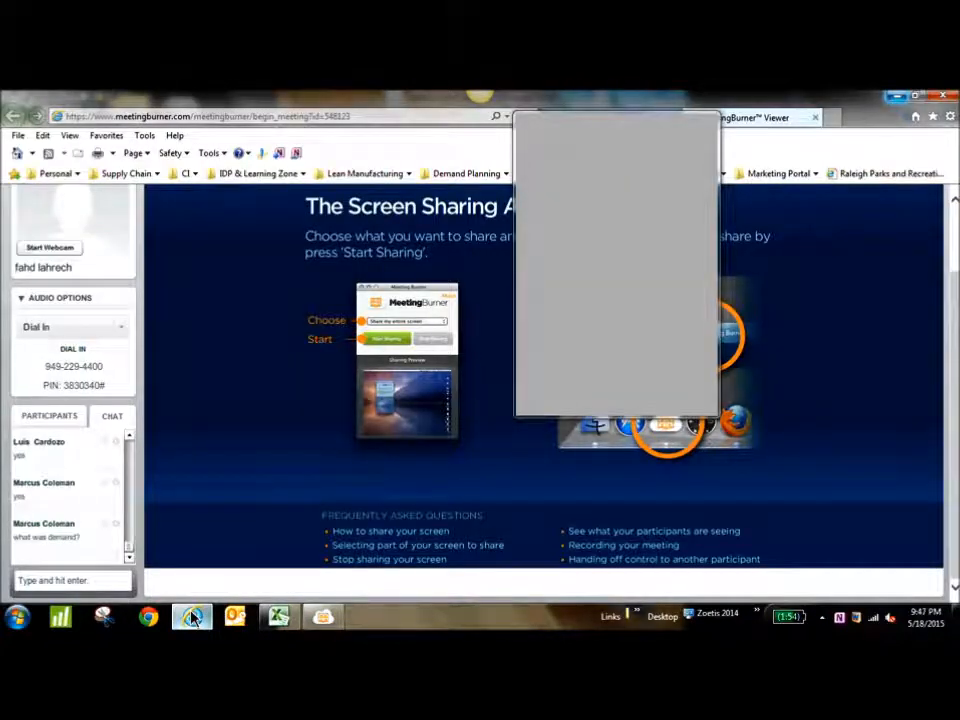
key(alt+Tab)
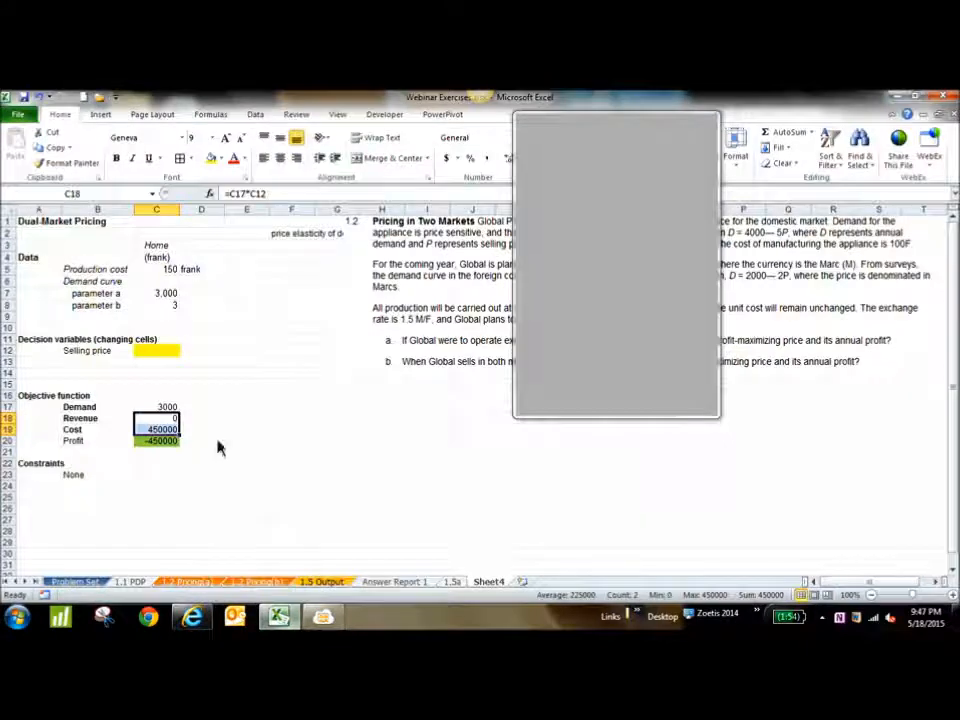
Examine the demand formula in C17 and the parameter a, parameter b and selling price cells it refers to
key(Up)
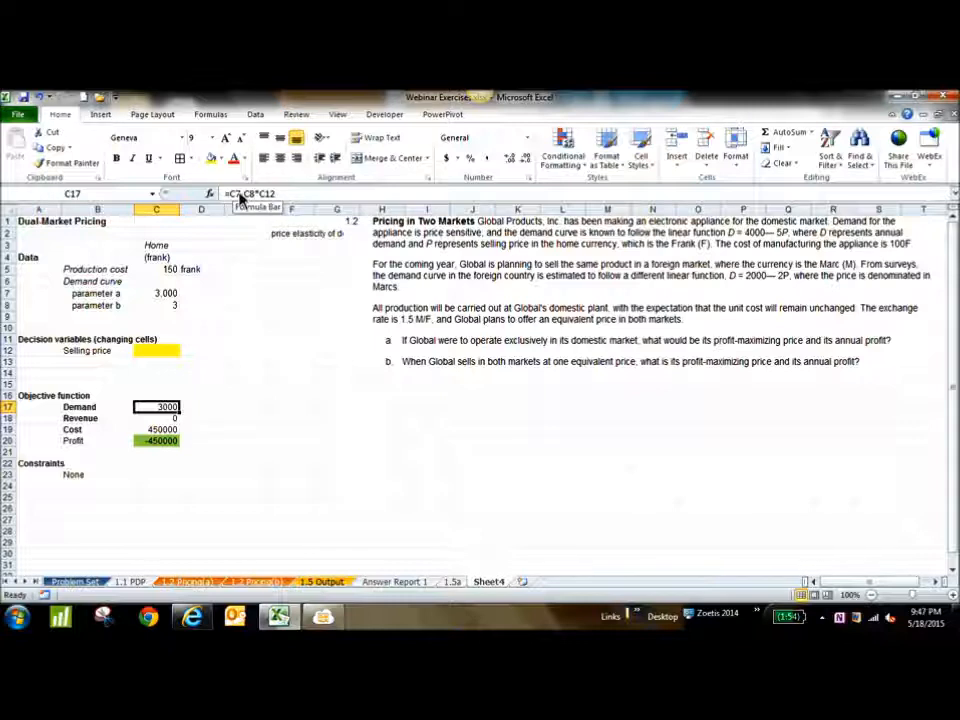
click(158, 295)
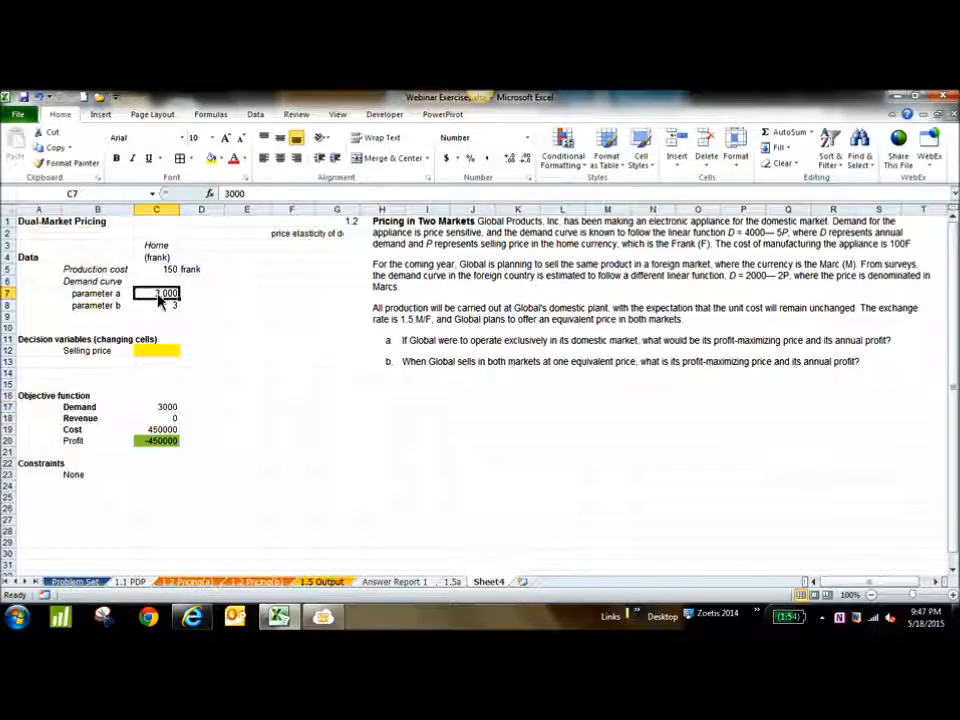
click(115, 281)
click(118, 294)
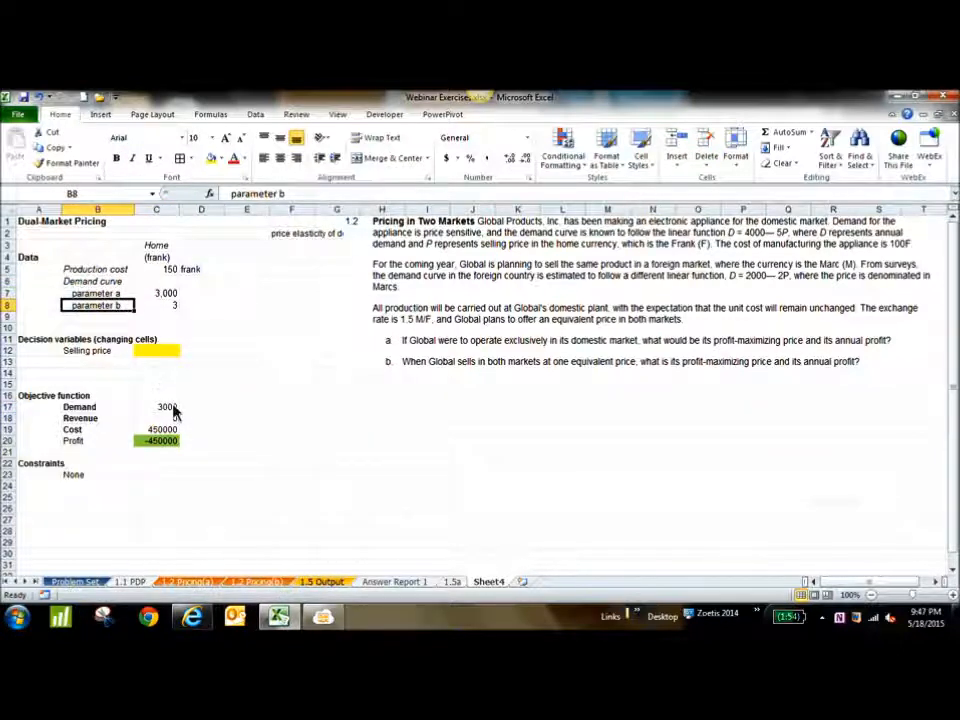
click(173, 408)
click(168, 294)
click(170, 304)
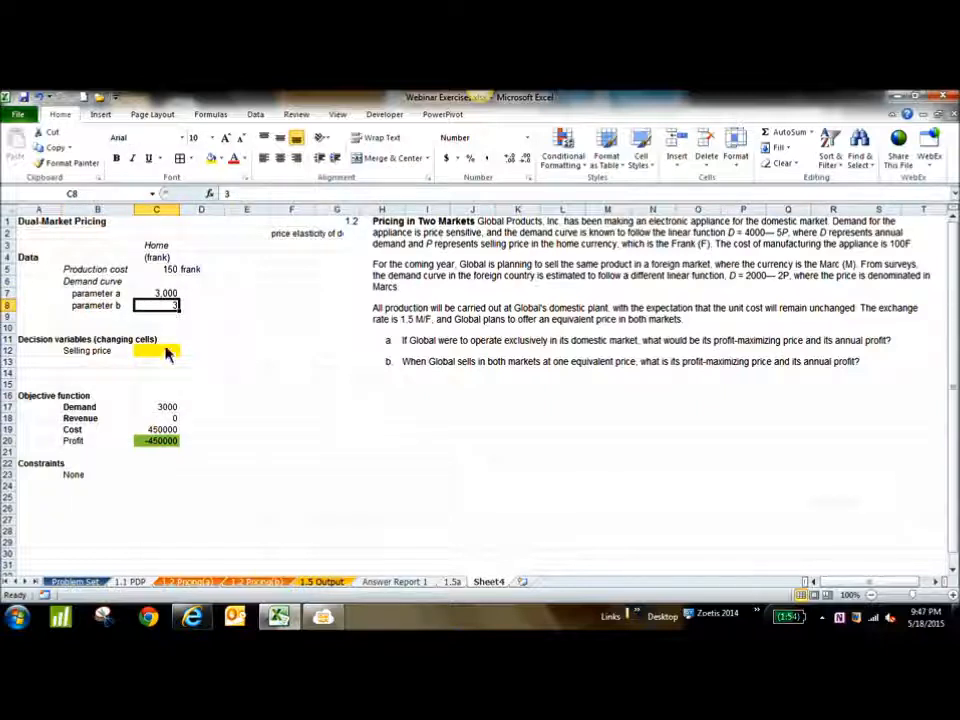
click(168, 408)
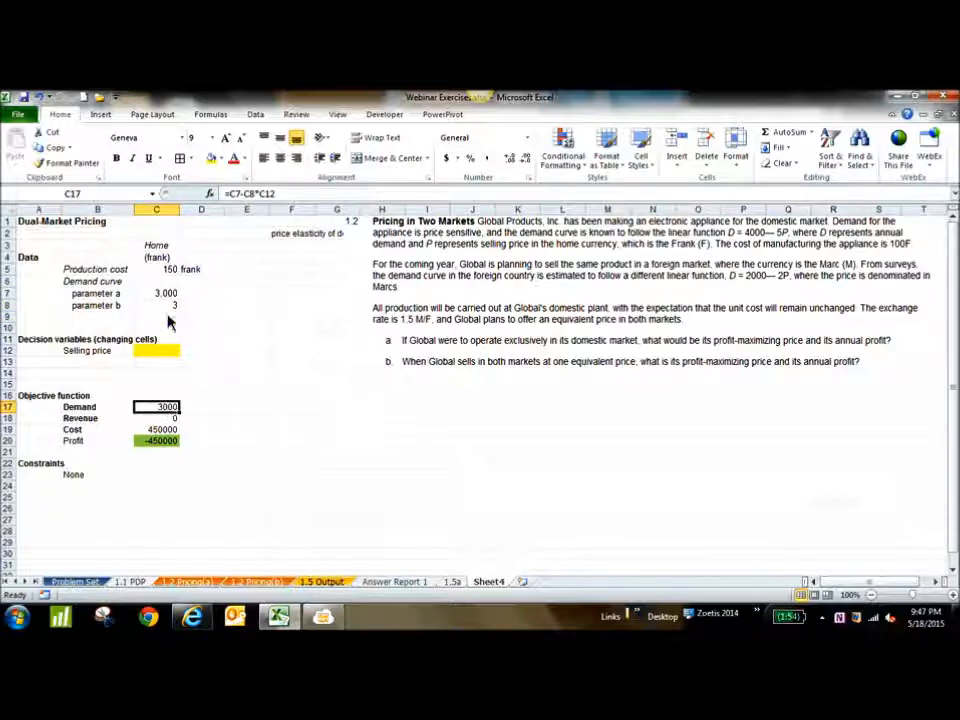
double_click(168, 408)
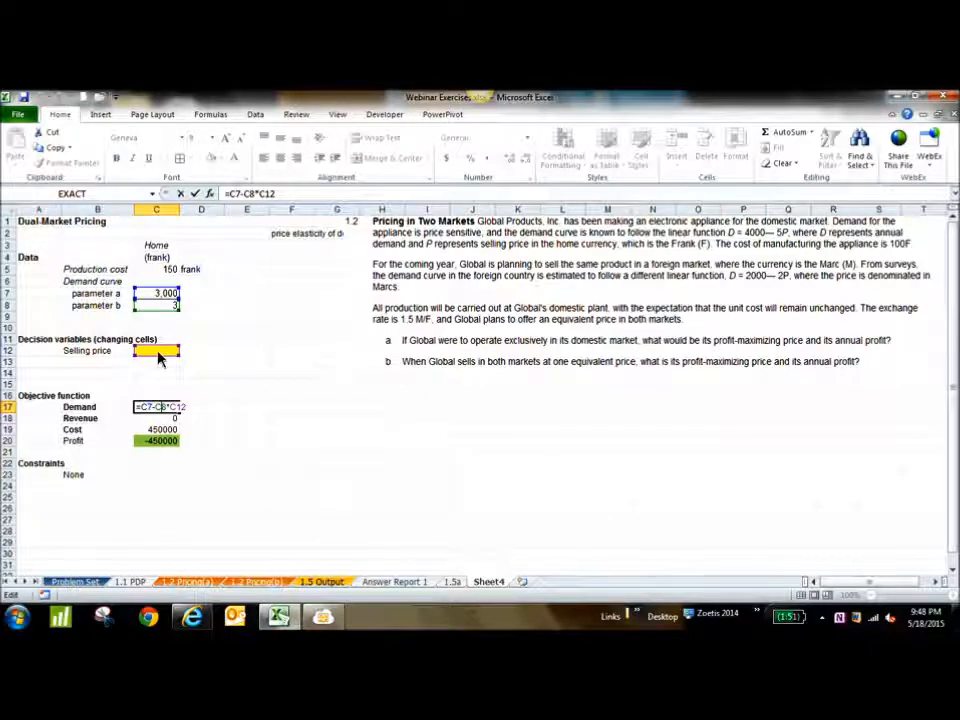
key(ctrl+Return)
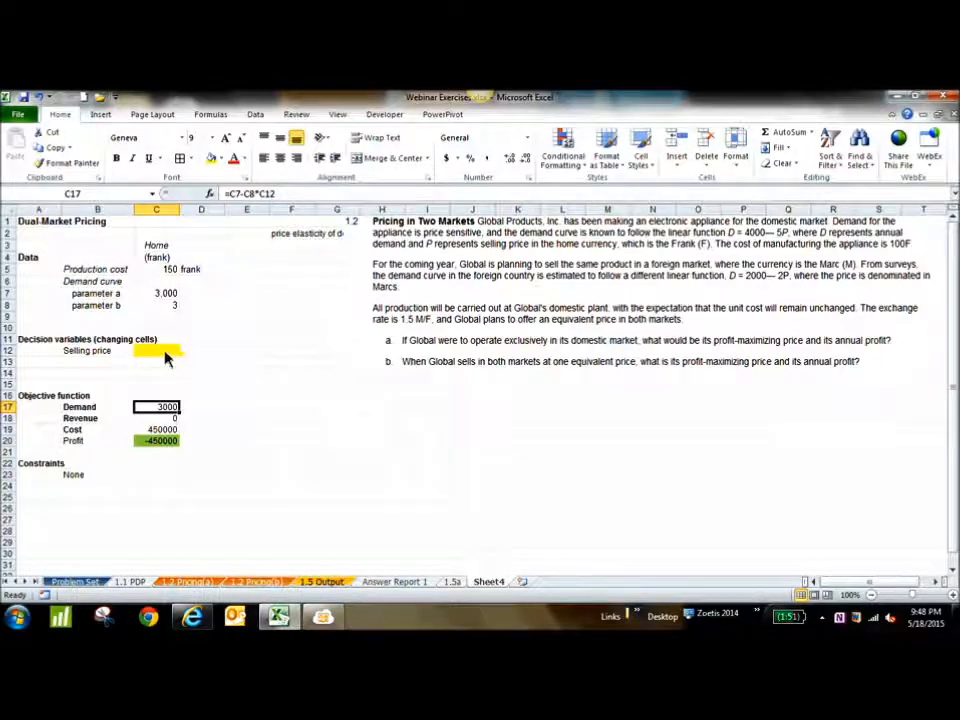
Open Solver and set the objective to maximize the profit in cell C20
click(255, 115)
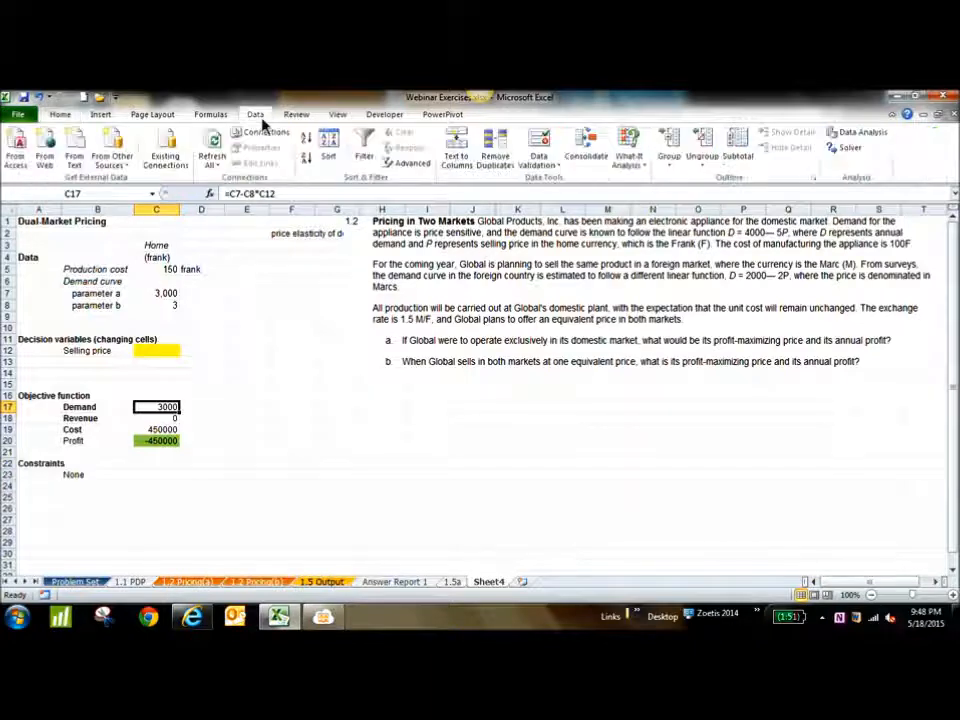
click(848, 148)
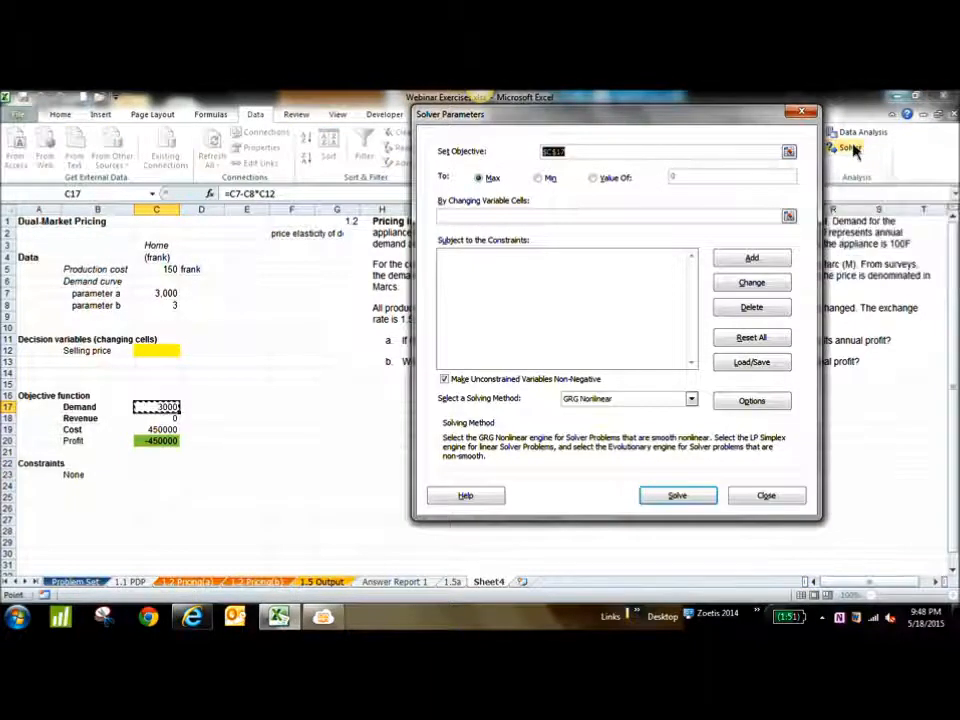
click(790, 154)
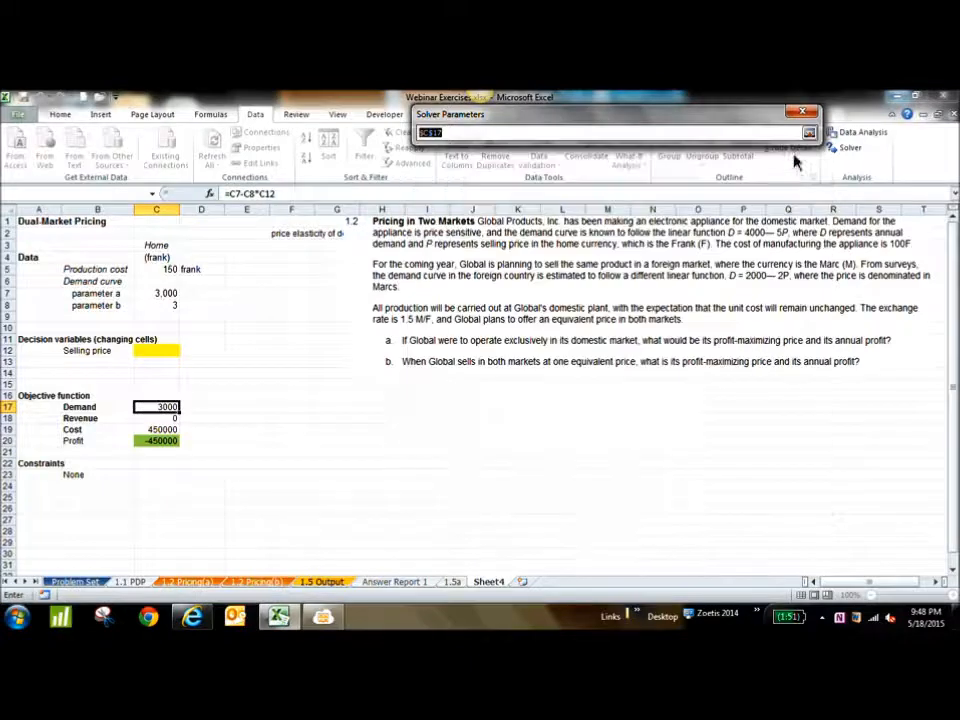
click(165, 441)
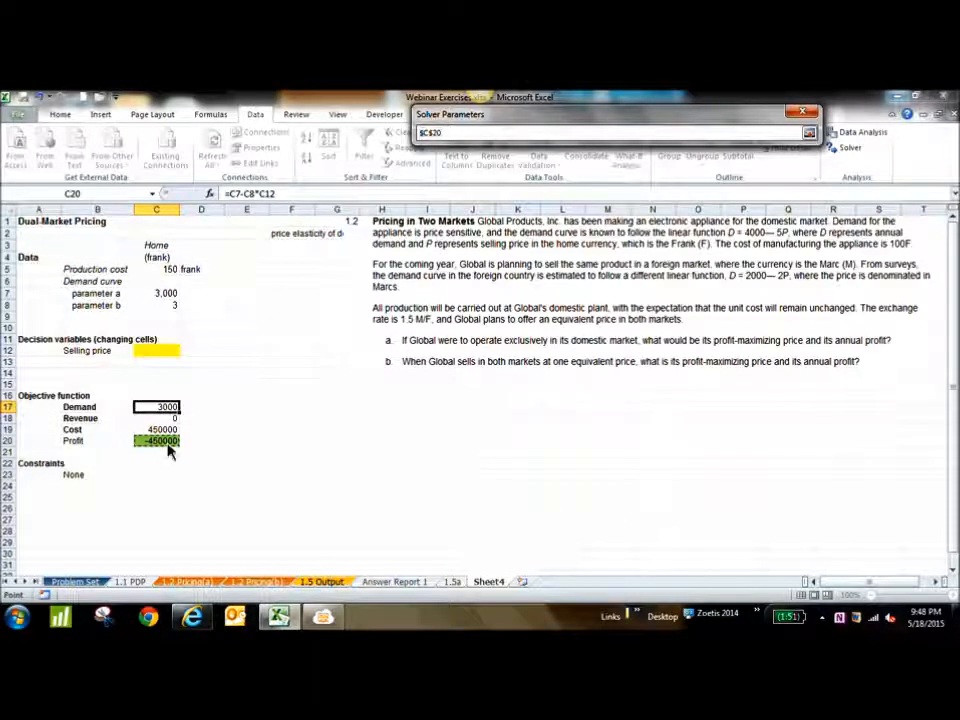
click(809, 132)
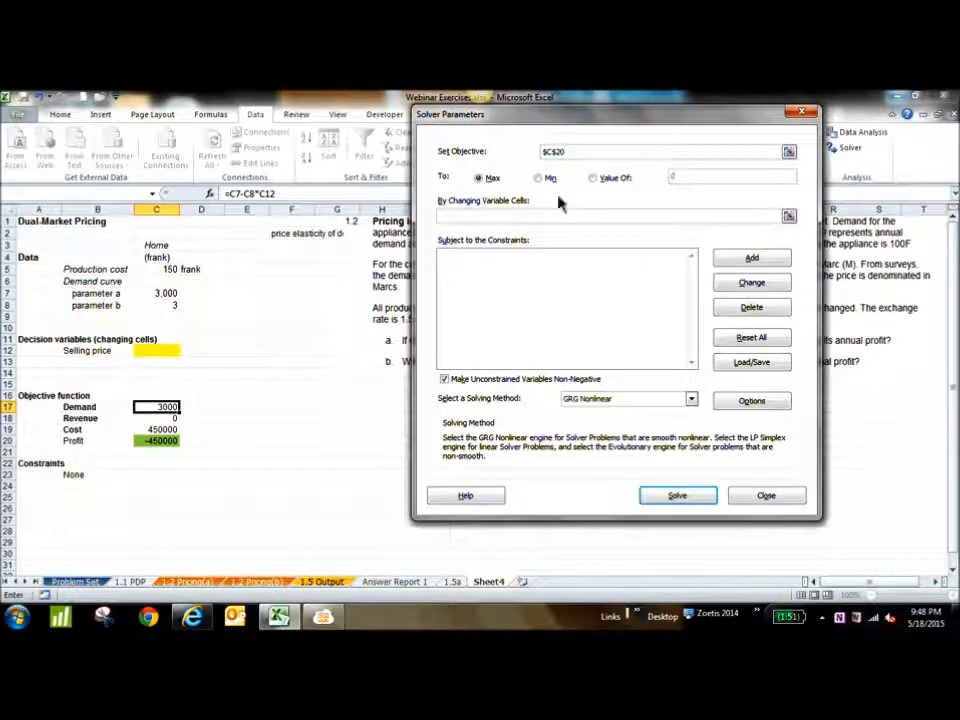
click(481, 184)
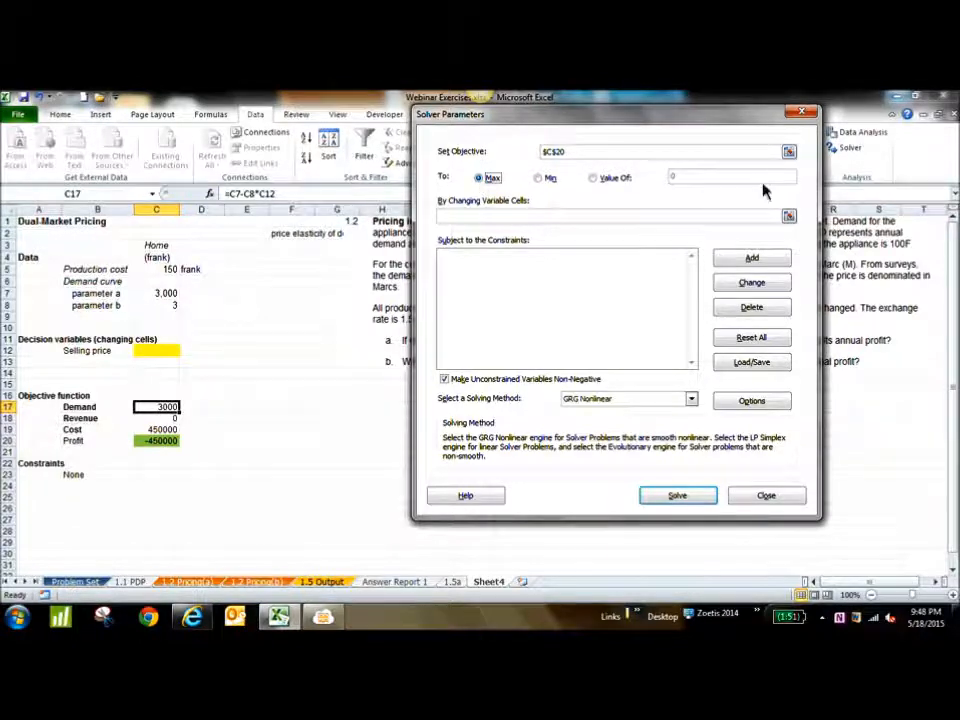
Use the selling price in C12 as the changing variable cell, solve with GRG Nonlinear, and keep the Solver solution
click(789, 216)
click(156, 353)
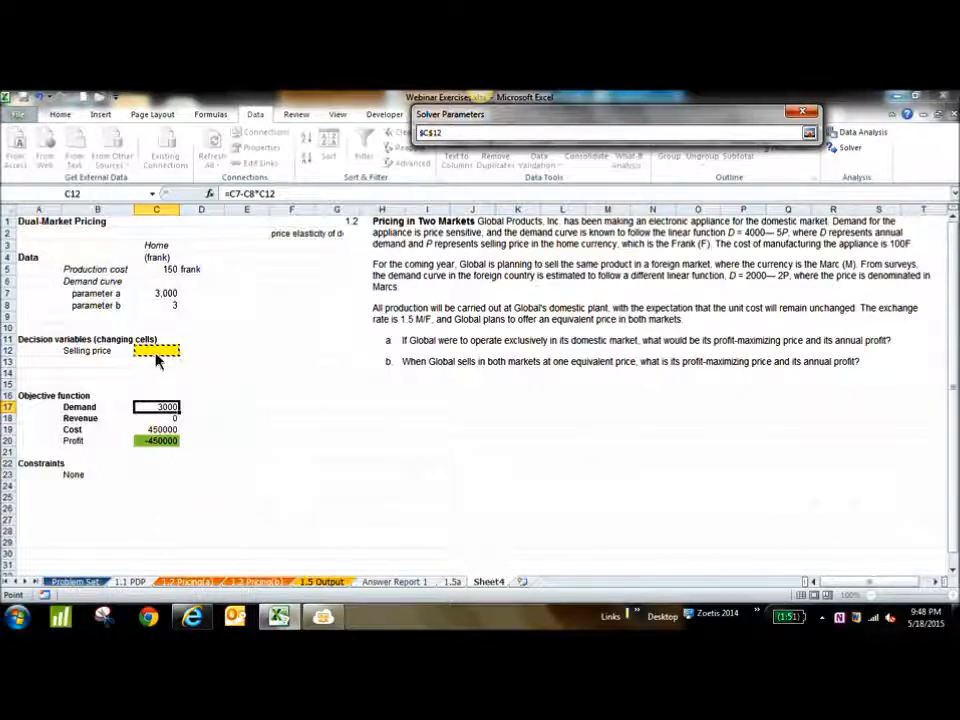
click(809, 133)
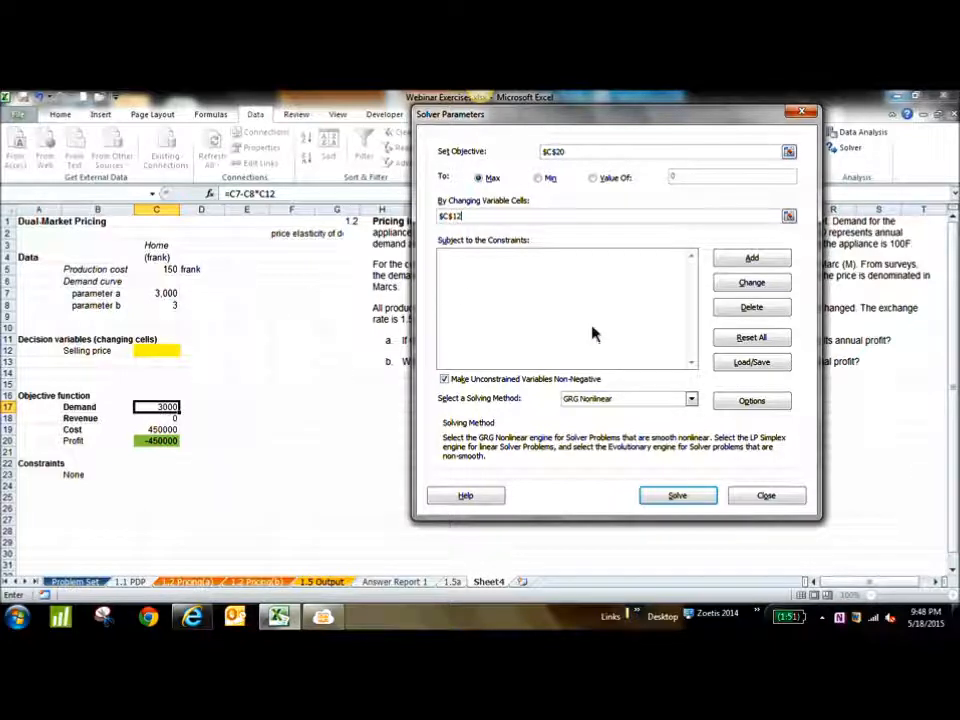
click(677, 496)
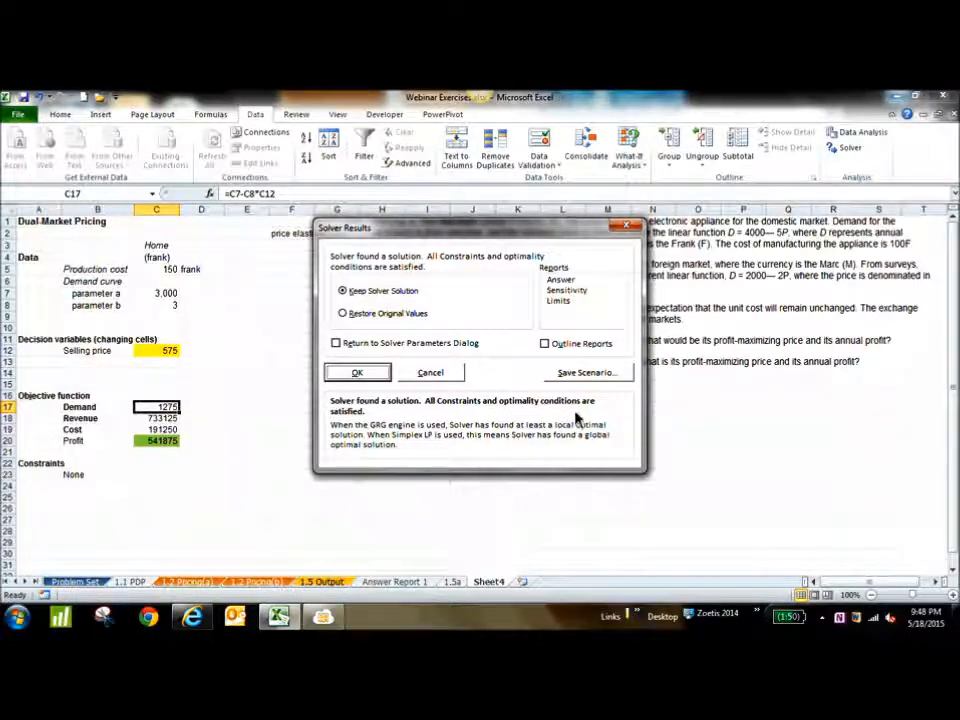
click(362, 377)
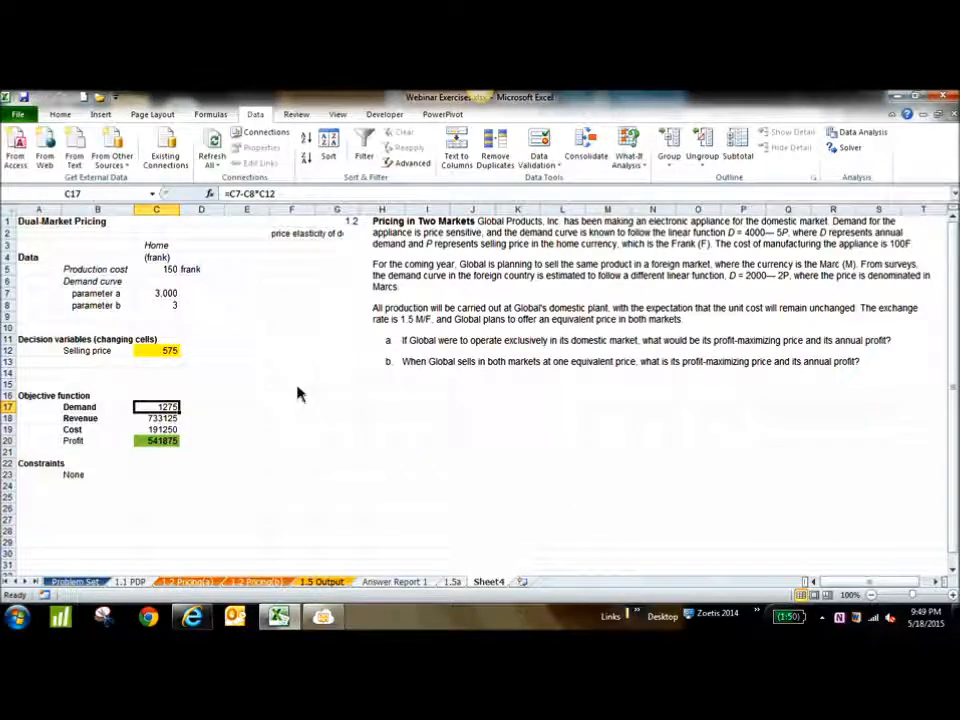
Format the profit in C20 with the dollar Accounting number format
click(166, 440)
click(60, 114)
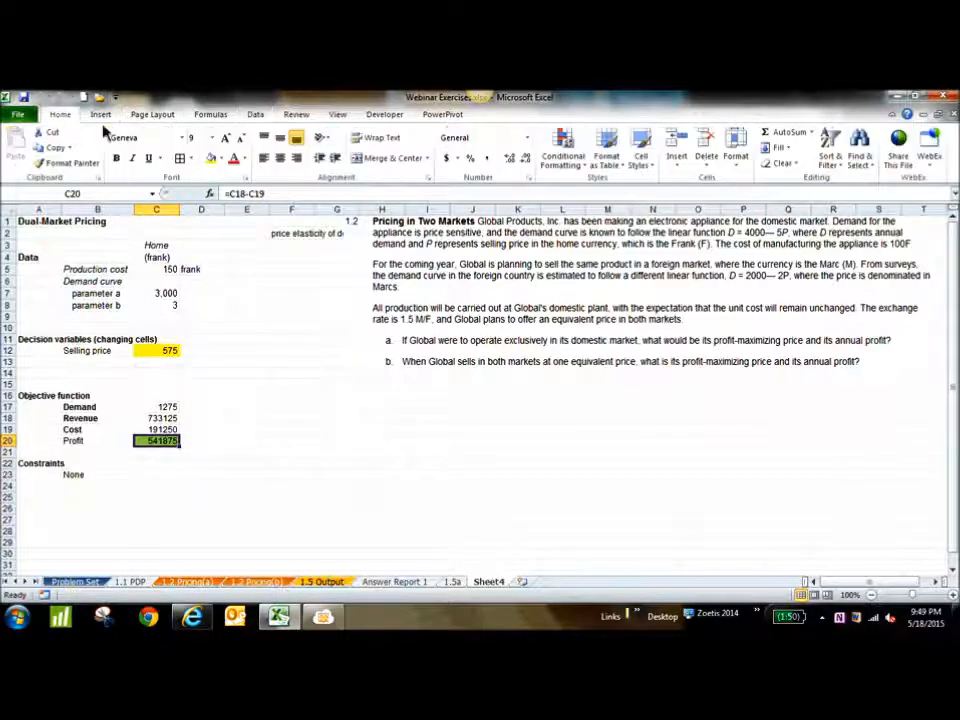
click(446, 158)
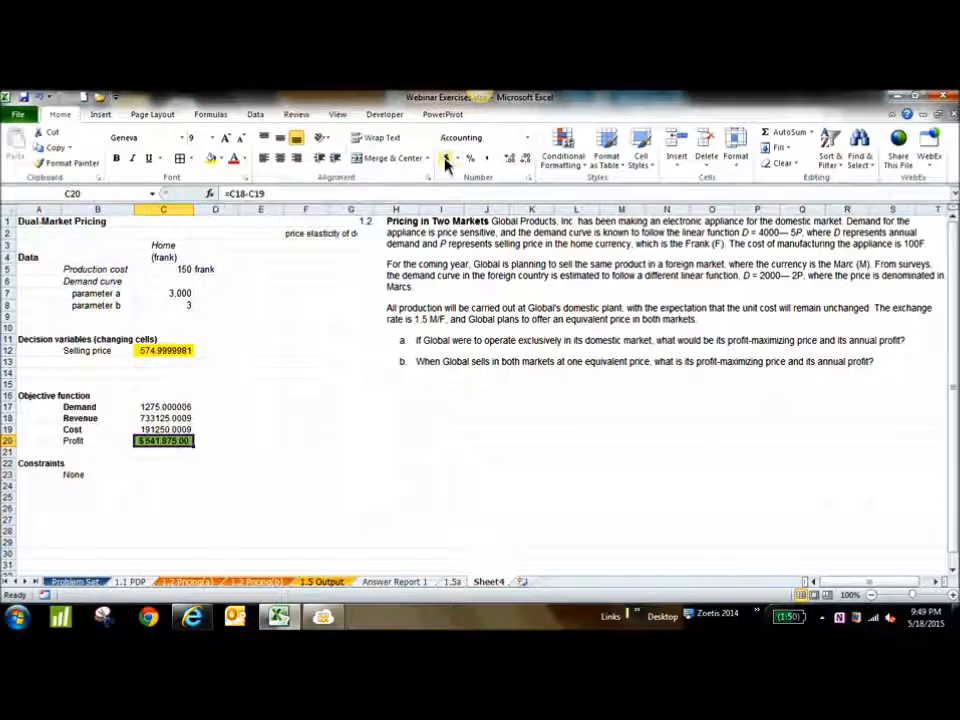
Show the selling price in C12 without decimal places
click(172, 355)
click(525, 159)
click(525, 159)
click(525, 159)
click(525, 159)
click(525, 159)
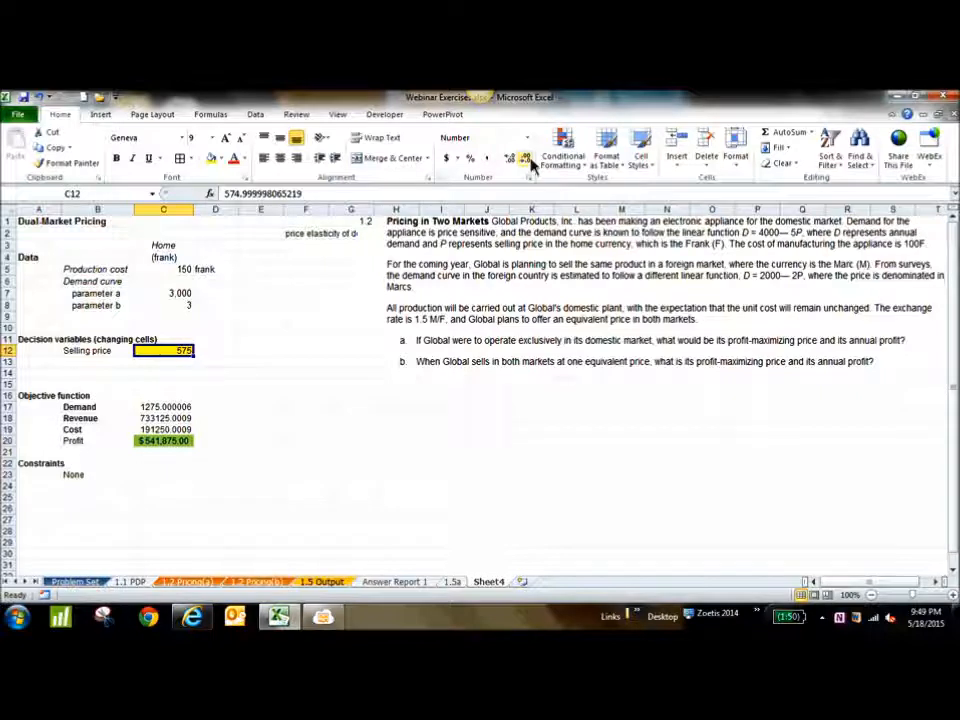
Remove both decimal places from the profit amount in C20
click(180, 442)
click(516, 159)
click(516, 159)
Check the participants' chat in the MeetingBurner viewer in Internet Explorer, and return to Sheet4 of the Excel workbook
click(325, 617)
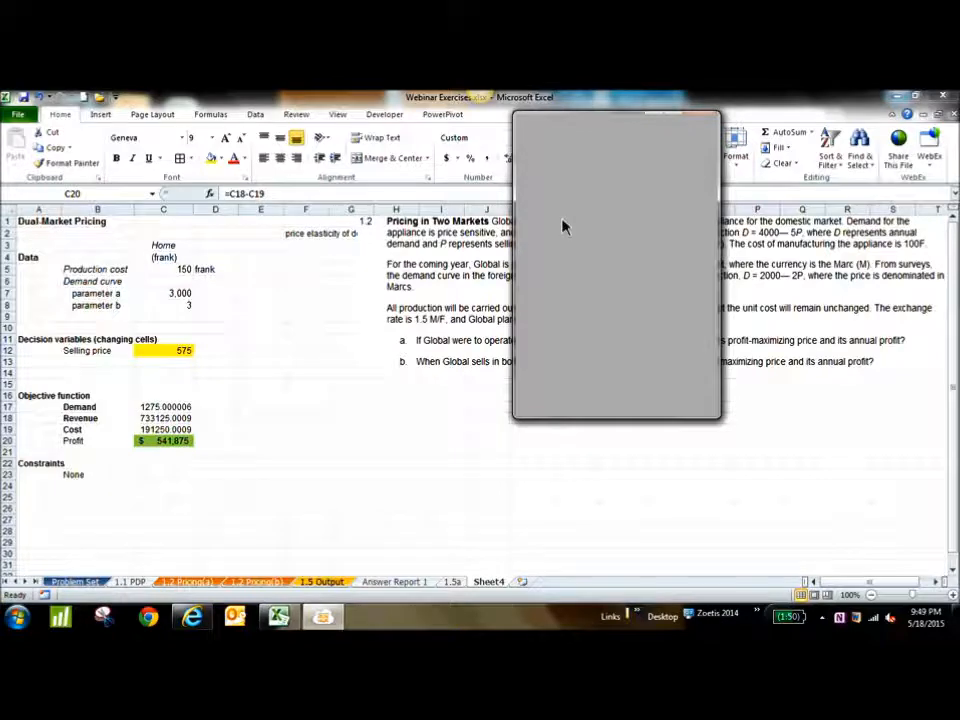
click(897, 97)
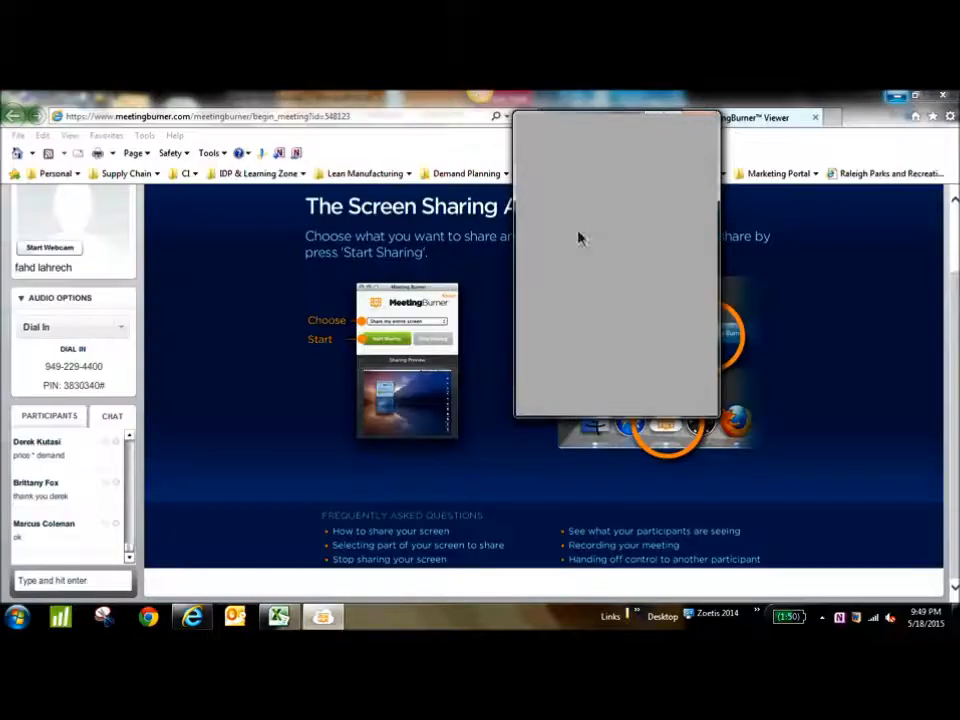
click(333, 617)
click(332, 617)
click(279, 617)
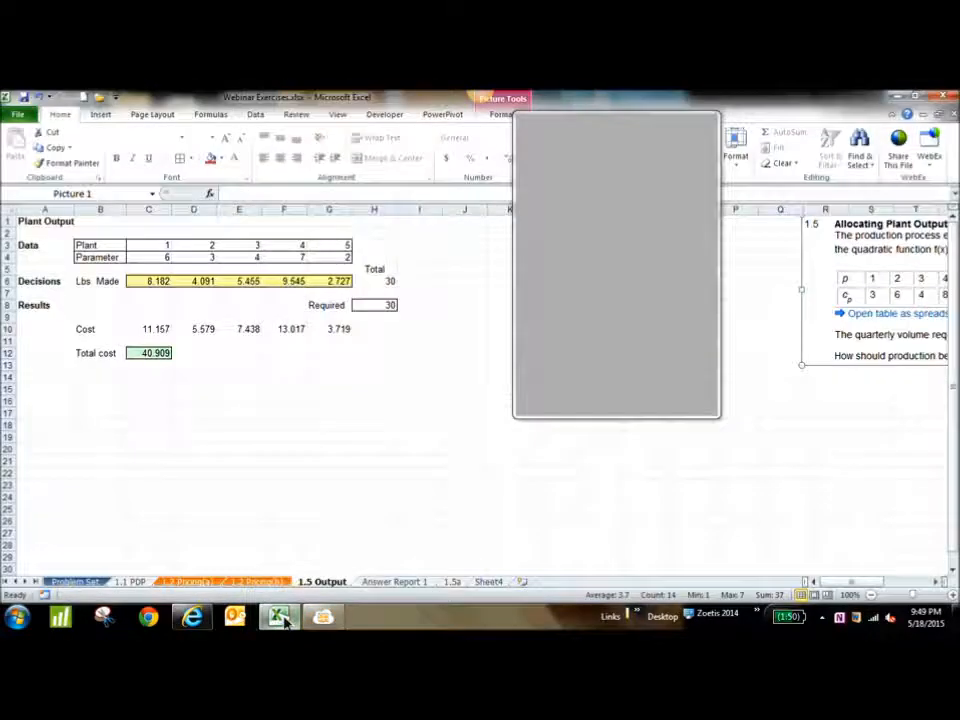
click(206, 584)
click(241, 585)
click(321, 582)
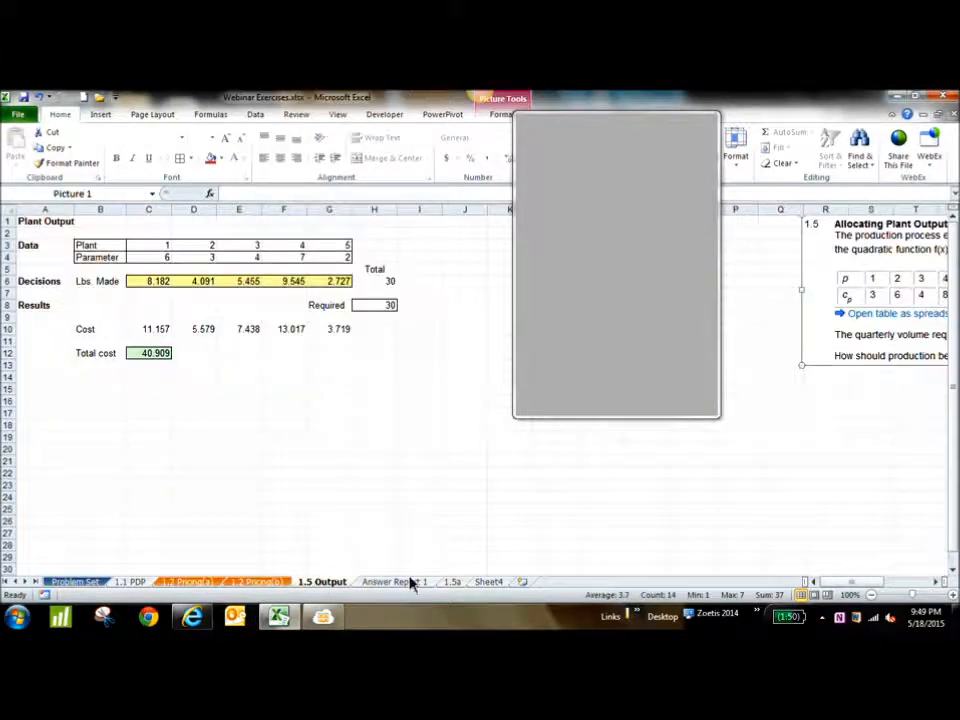
click(488, 583)
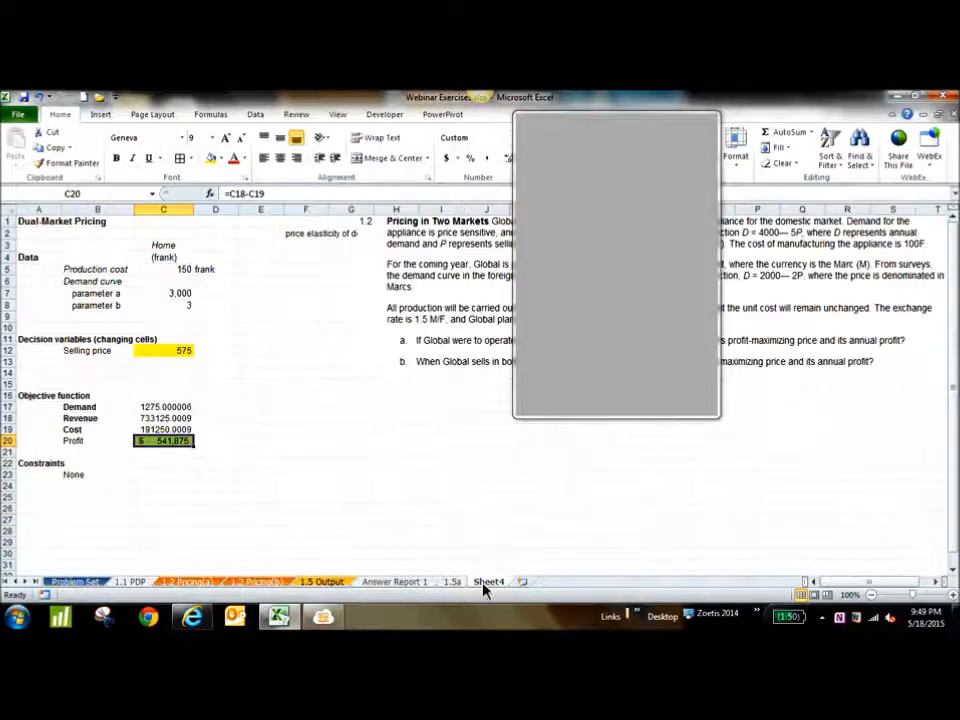
Format the revenue and cost in C18:C19 as dollar Accounting amounts without decimal places
drag(163, 418, 165, 430)
click(446, 158)
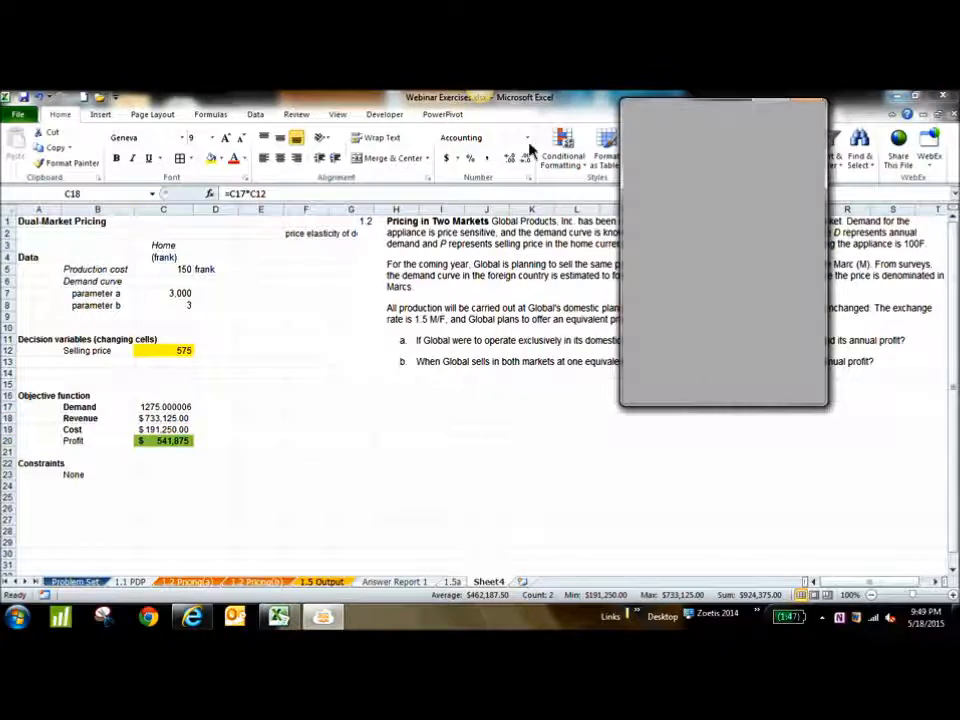
click(528, 158)
click(528, 158)
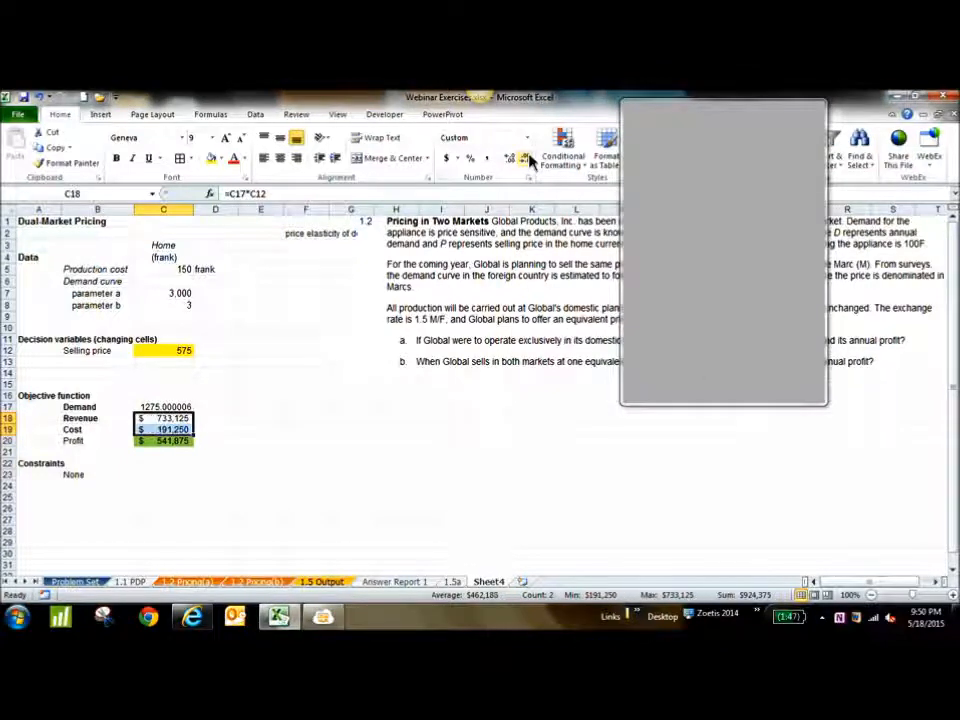
Show the demand in C17 without decimal places
click(163, 407)
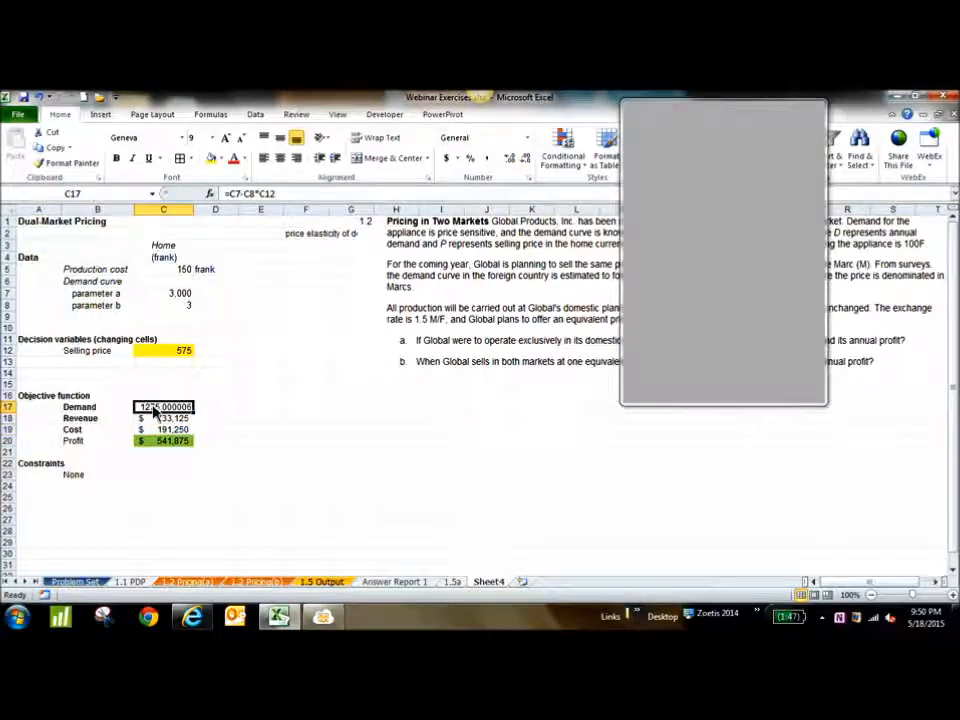
click(528, 158)
click(528, 158)
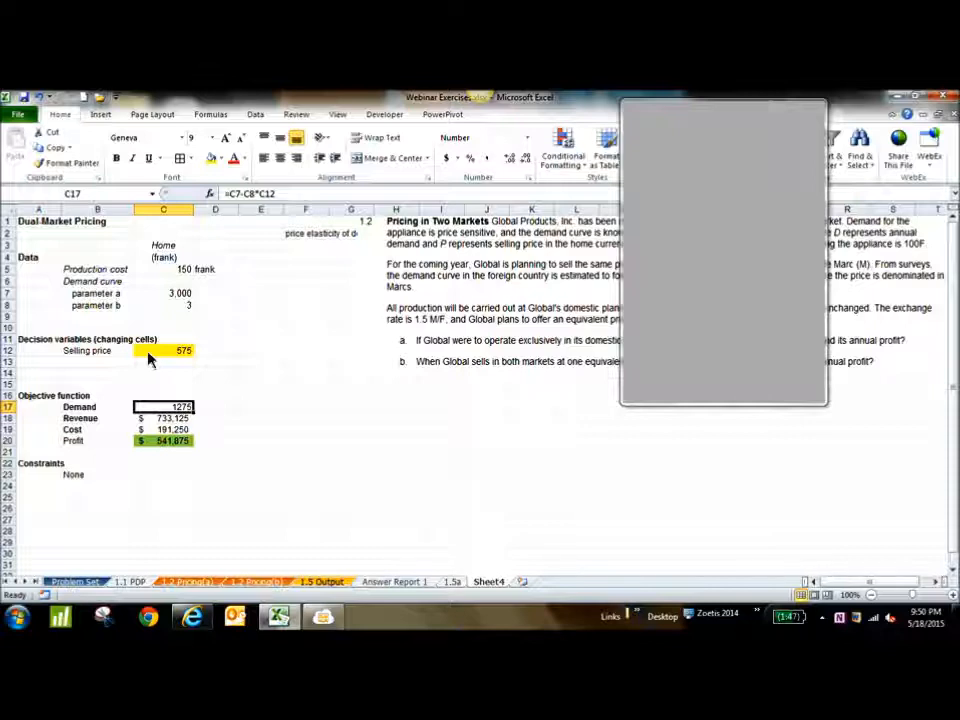
Move the MeetingBurner window aside, check the chat for questions in Internet Explorer, and return to an empty cell on Sheet4 in Excel
drag(700, 111, 400, 103)
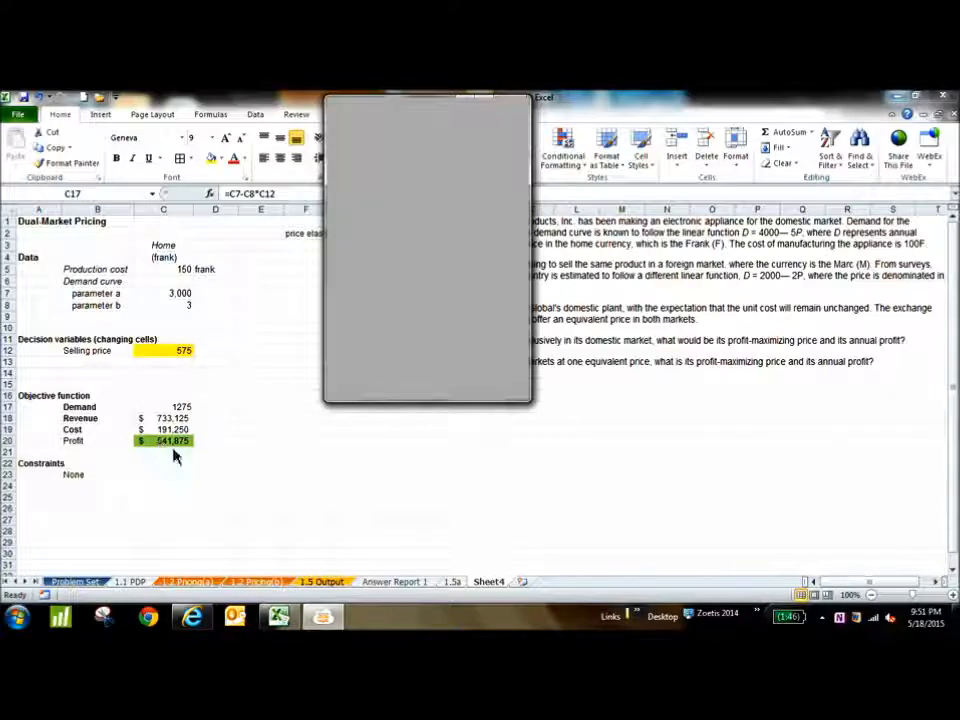
mouse_move(323, 621)
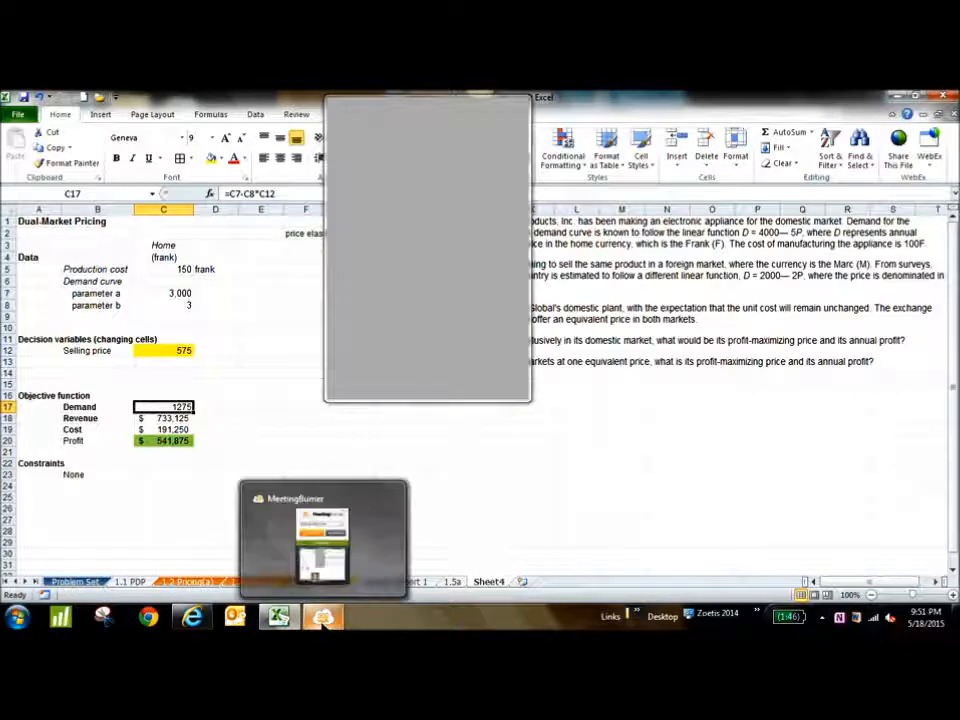
click(195, 617)
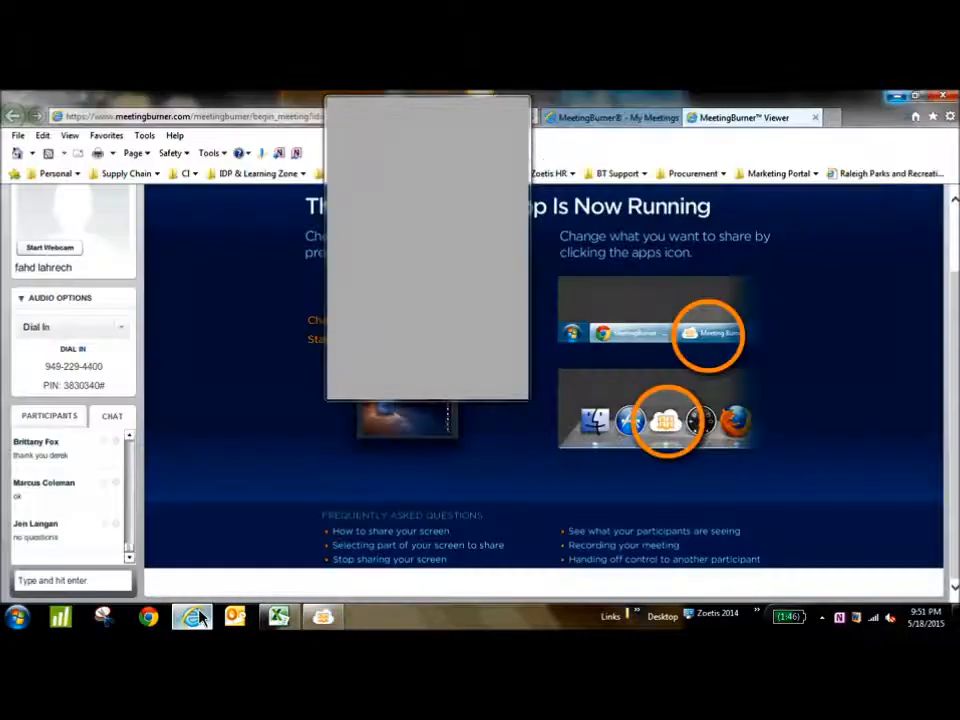
click(198, 617)
click(358, 503)
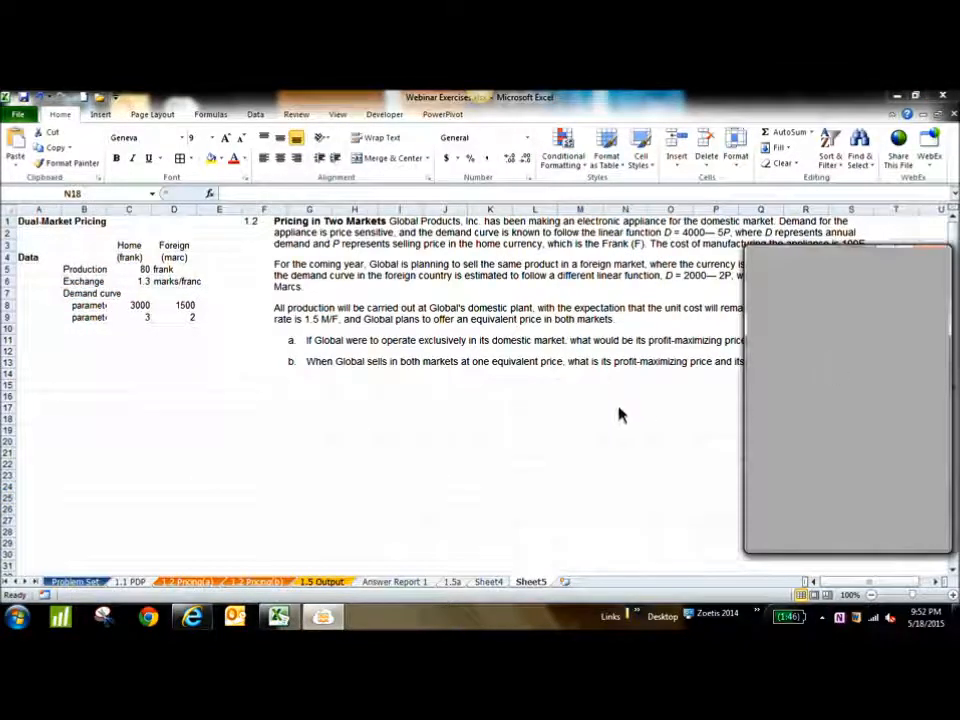
Check the participants' replies in the MeetingBurner chat in Internet Explorer, and return to the home and foreign market data on Sheet5 in Excel
click(517, 400)
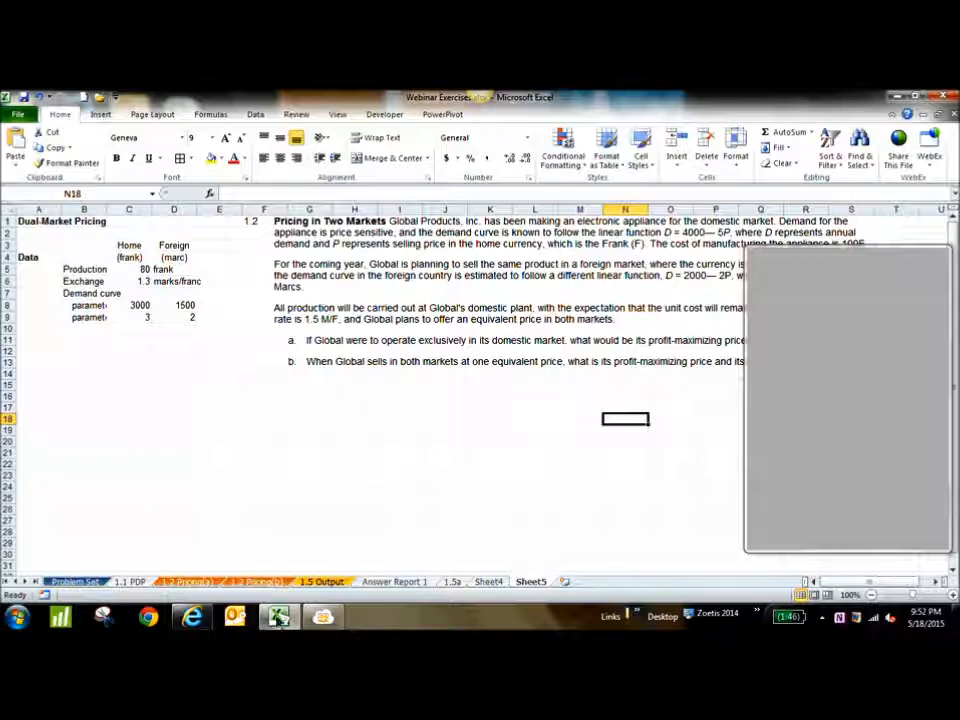
mouse_move(282, 620)
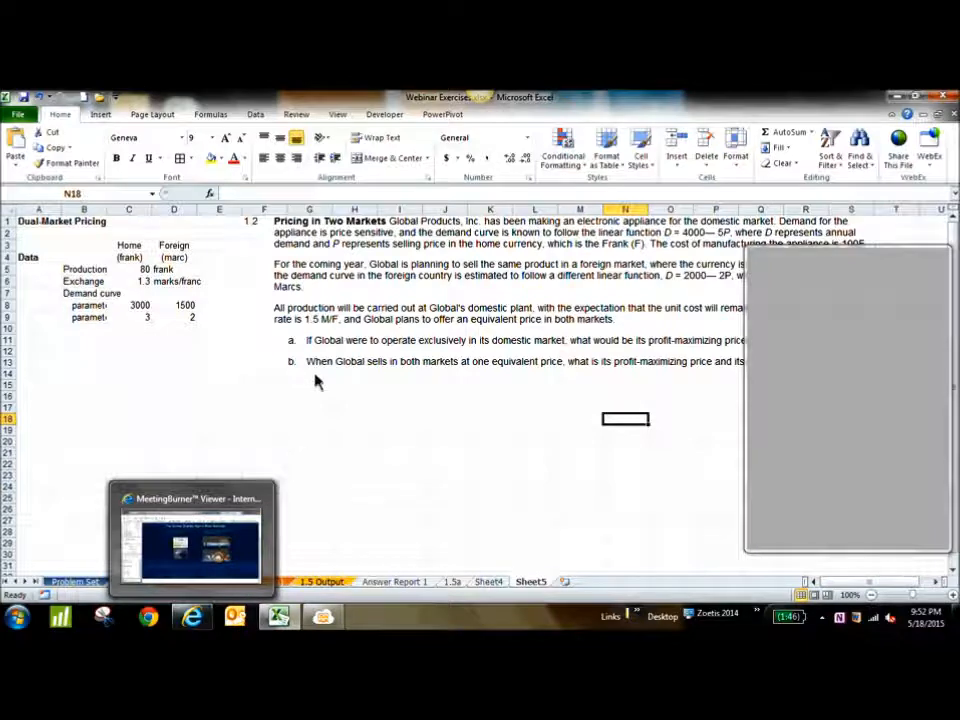
click(200, 619)
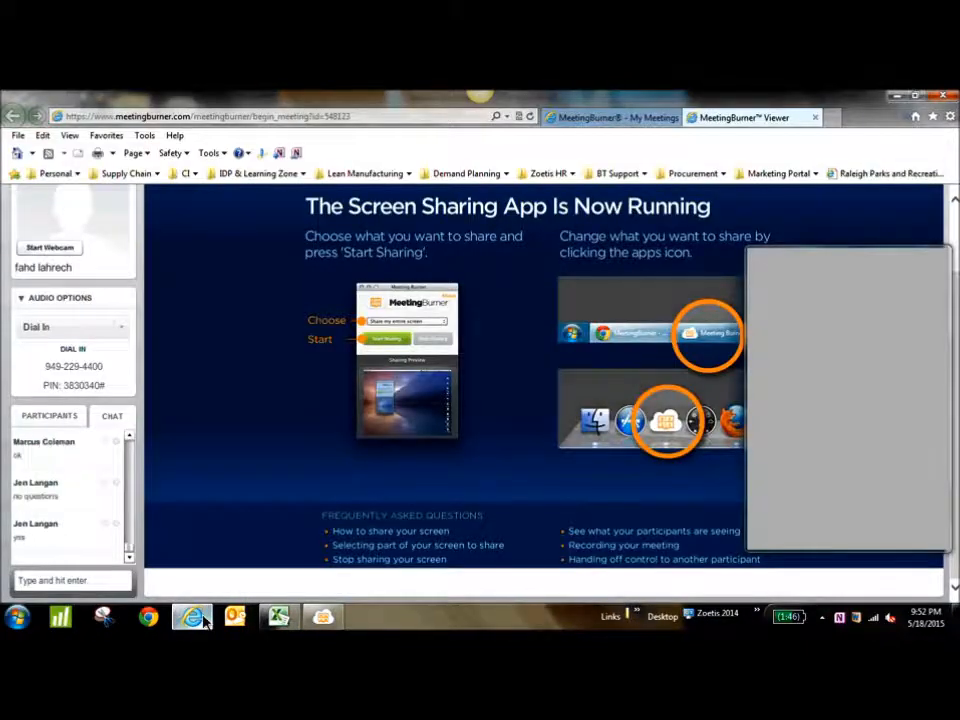
click(200, 619)
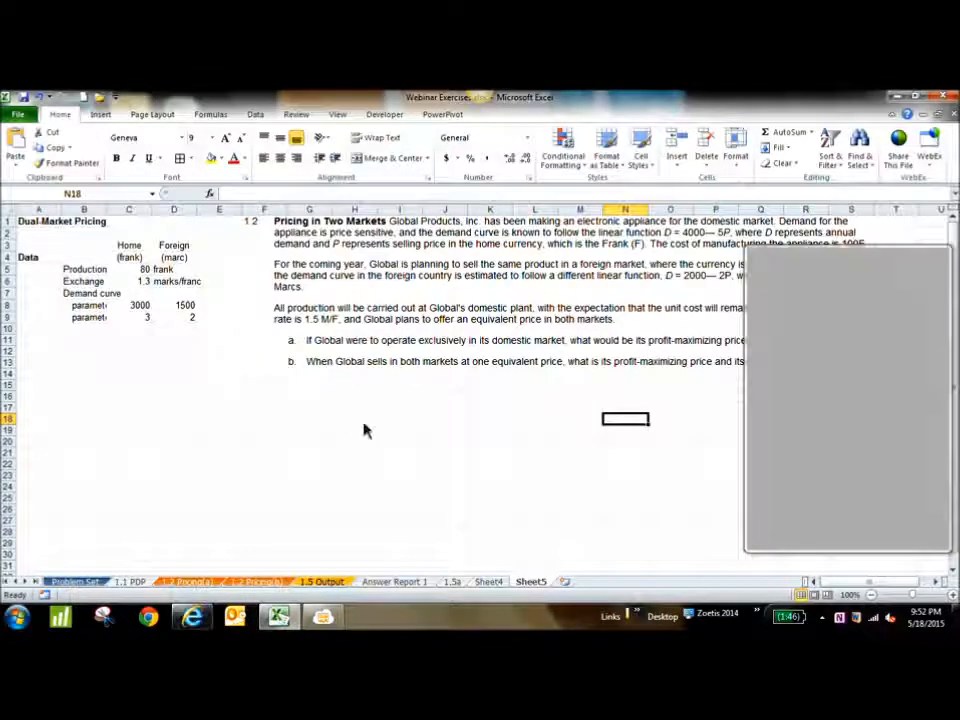
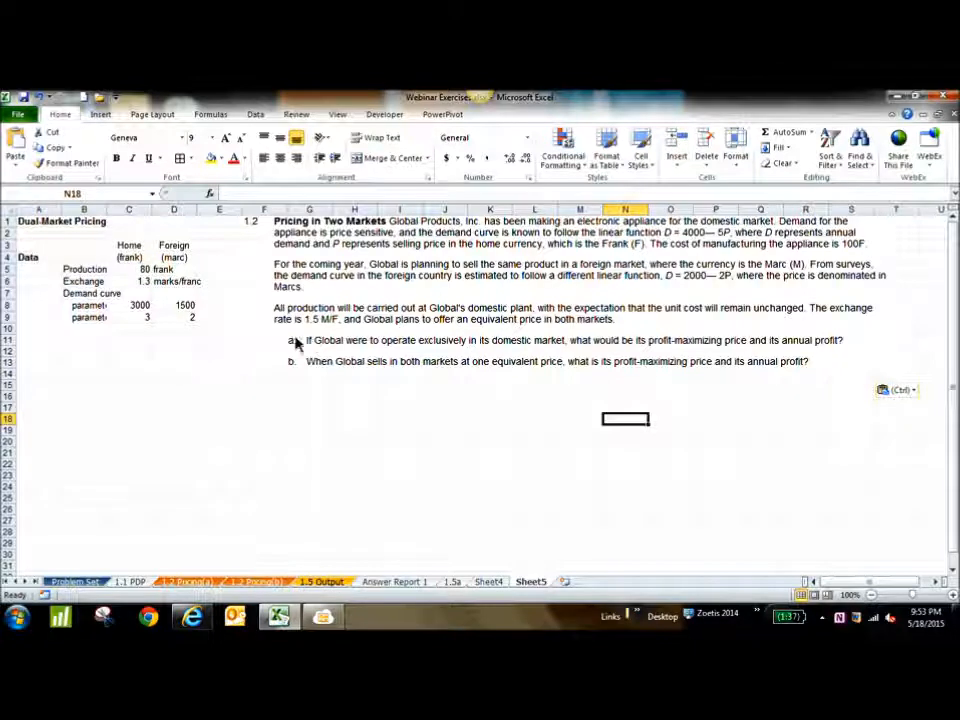
Compare the production cost, exchange rate and home and foreign demand parameters in the data block with the problem statement
click(80, 353)
click(32, 367)
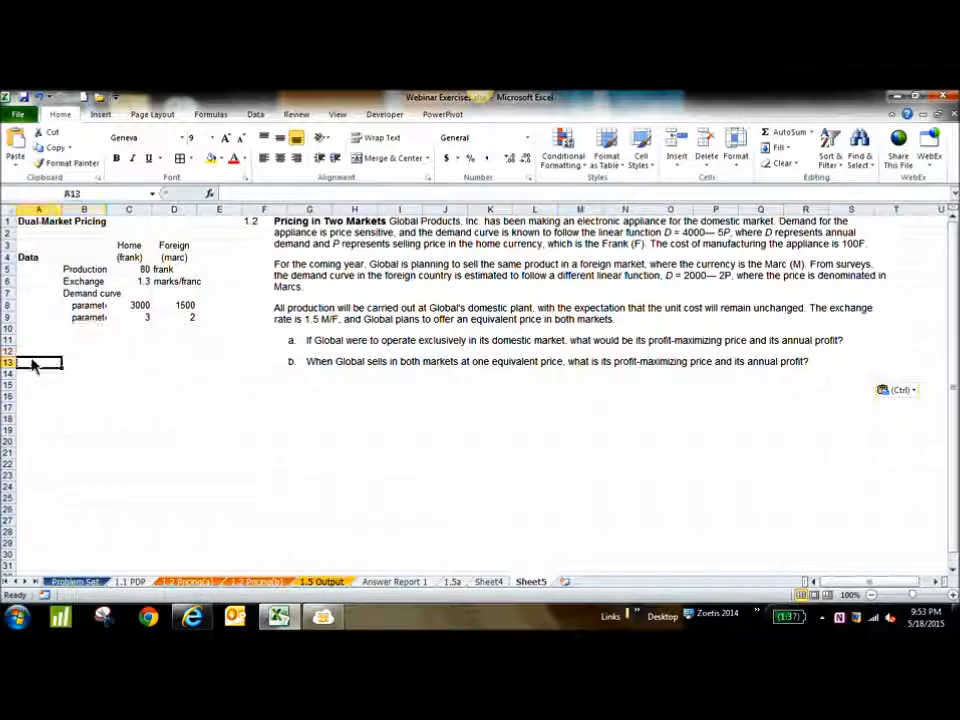
drag(130, 246, 100, 318)
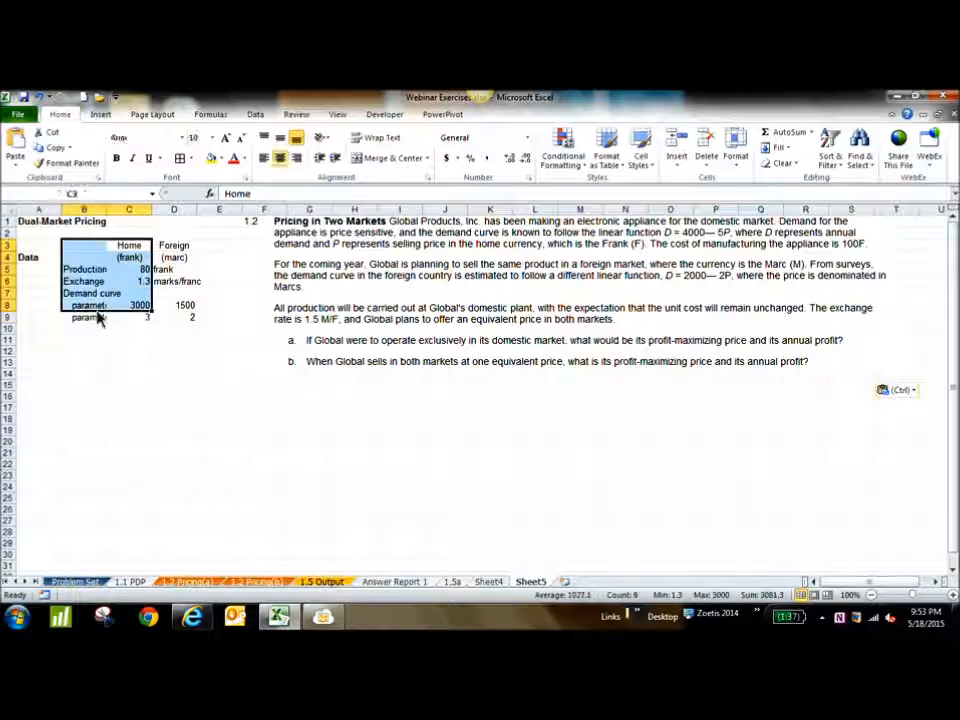
drag(96, 257, 137, 330)
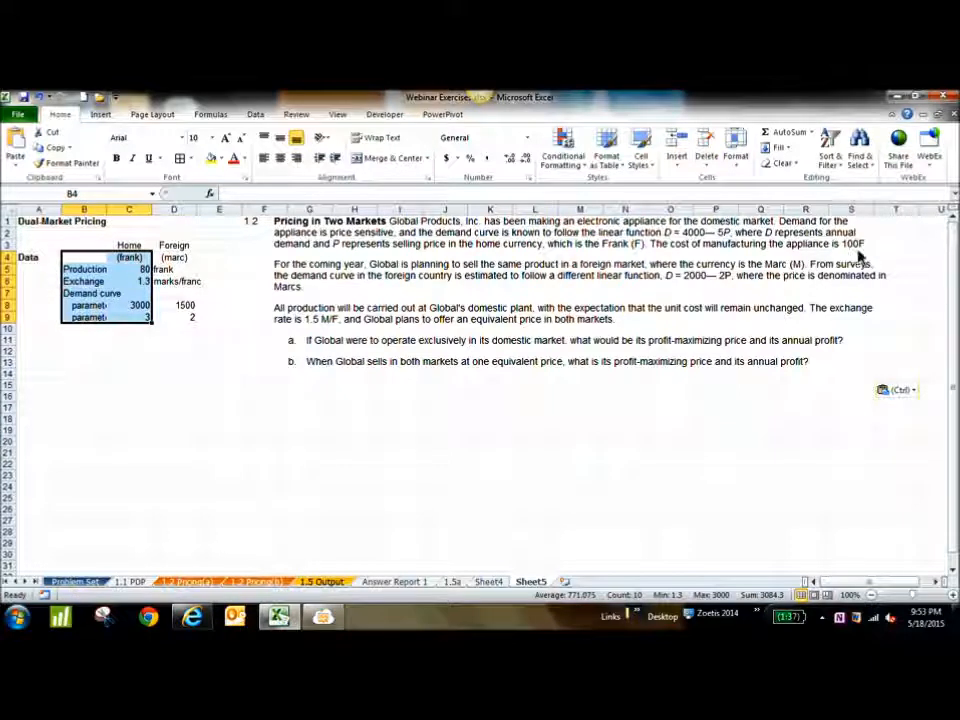
click(144, 270)
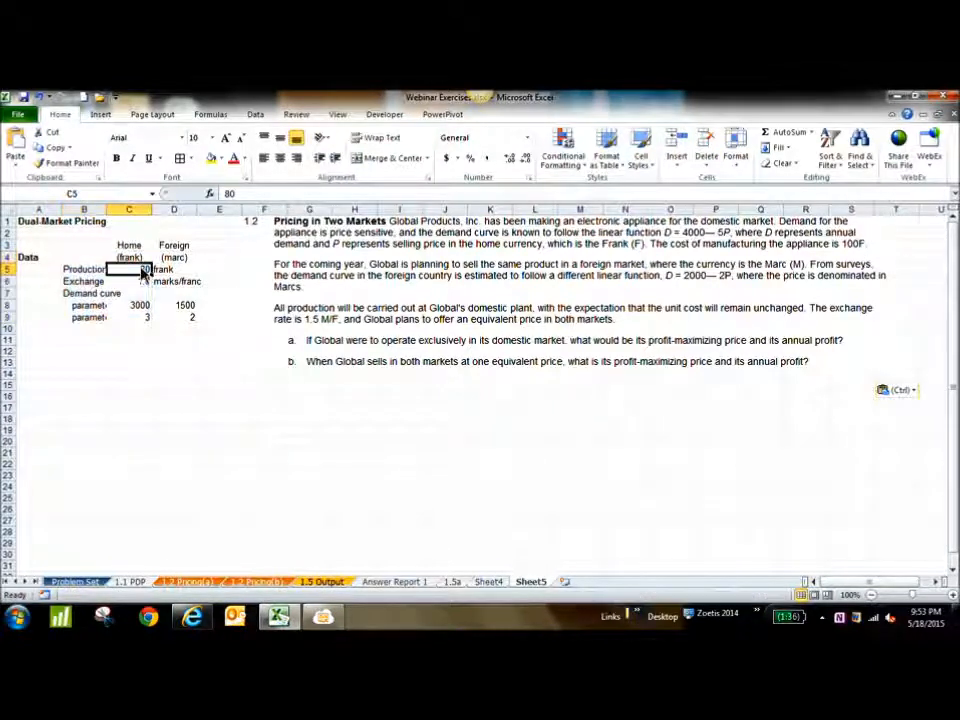
click(143, 283)
text(1.3)
click(144, 306)
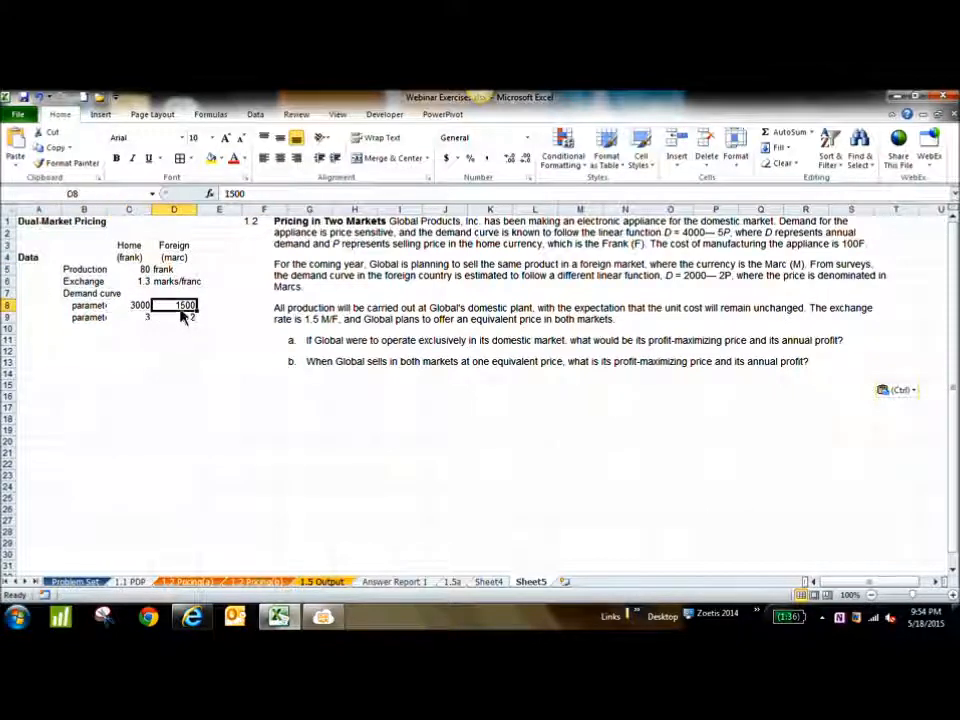
click(150, 320)
text(3)
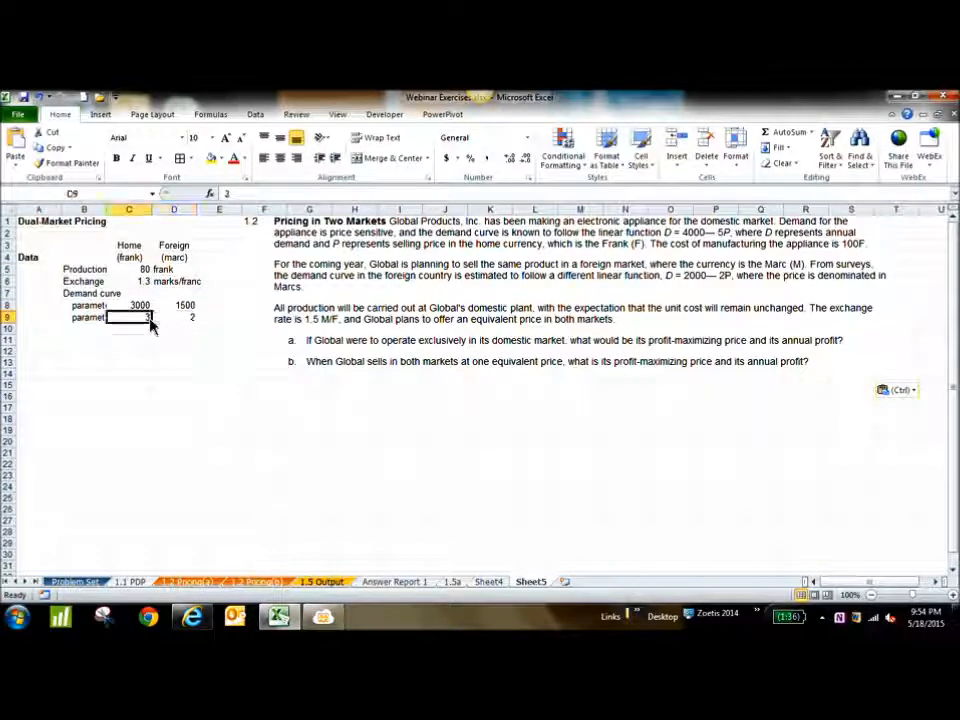
click(140, 305)
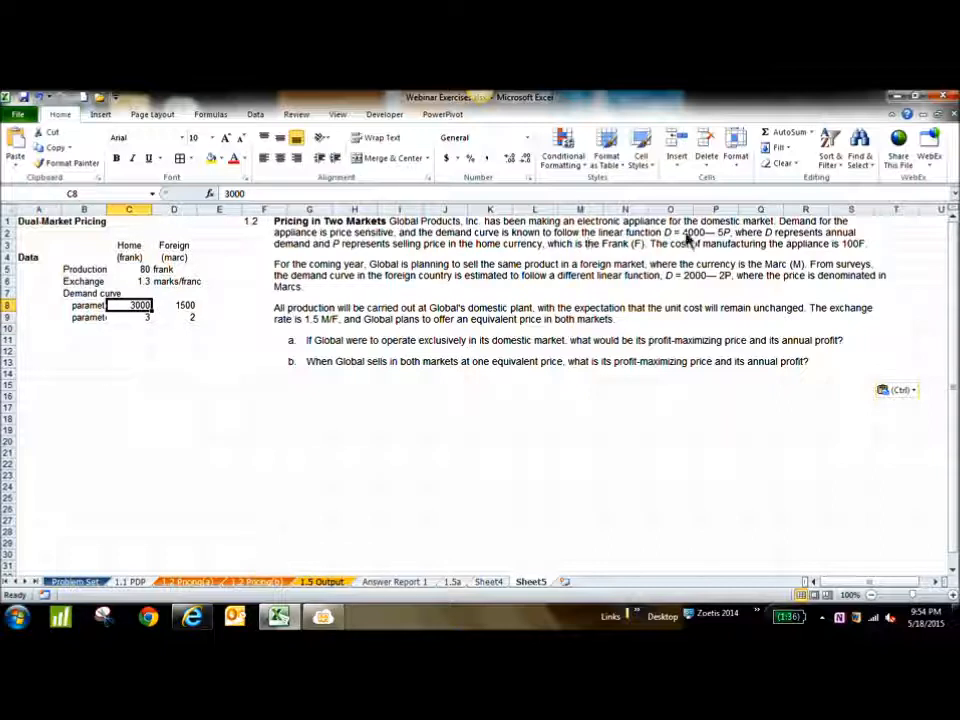
click(688, 238)
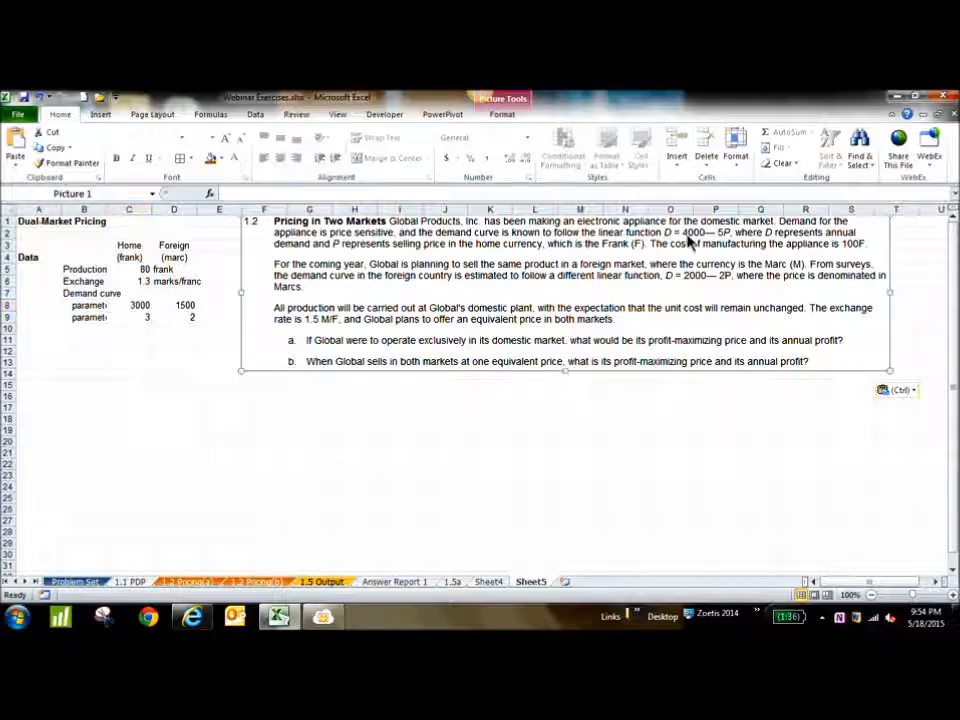
click(142, 317)
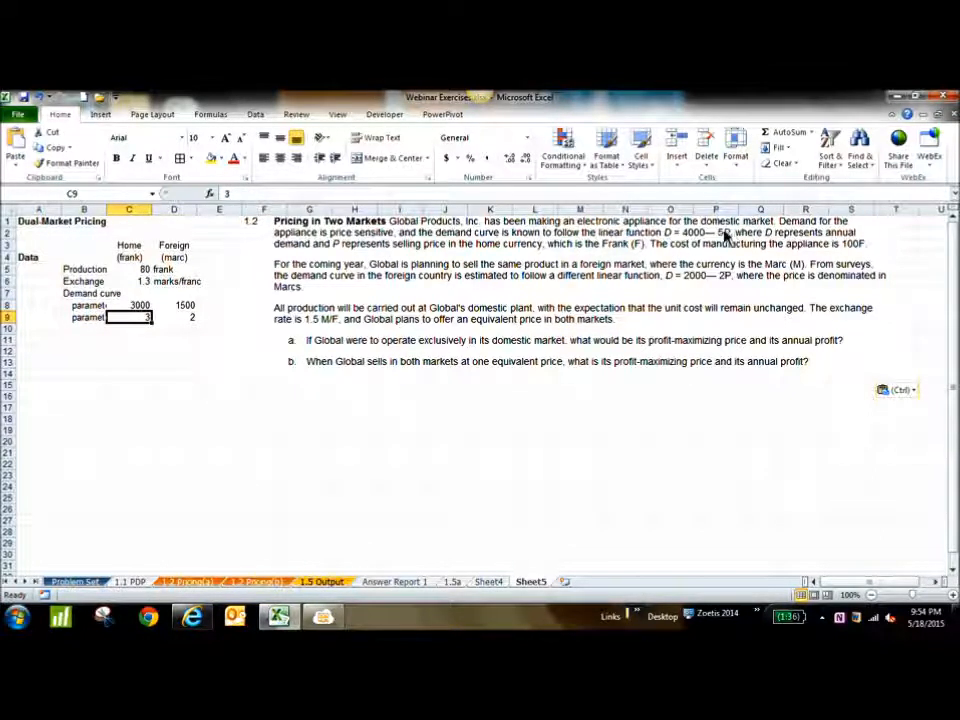
click(185, 308)
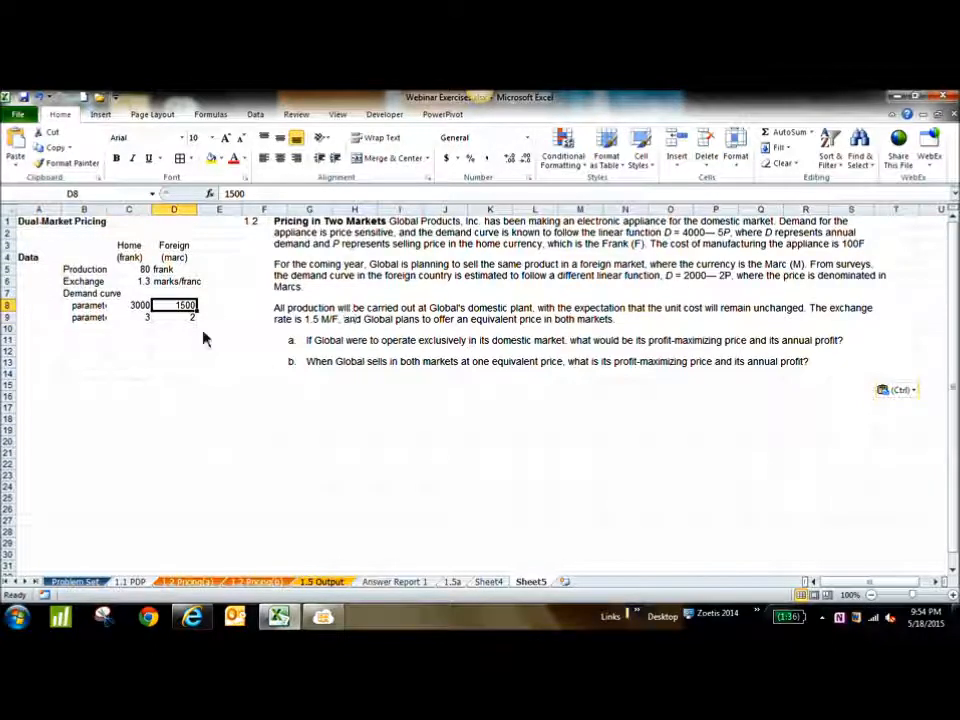
click(190, 317)
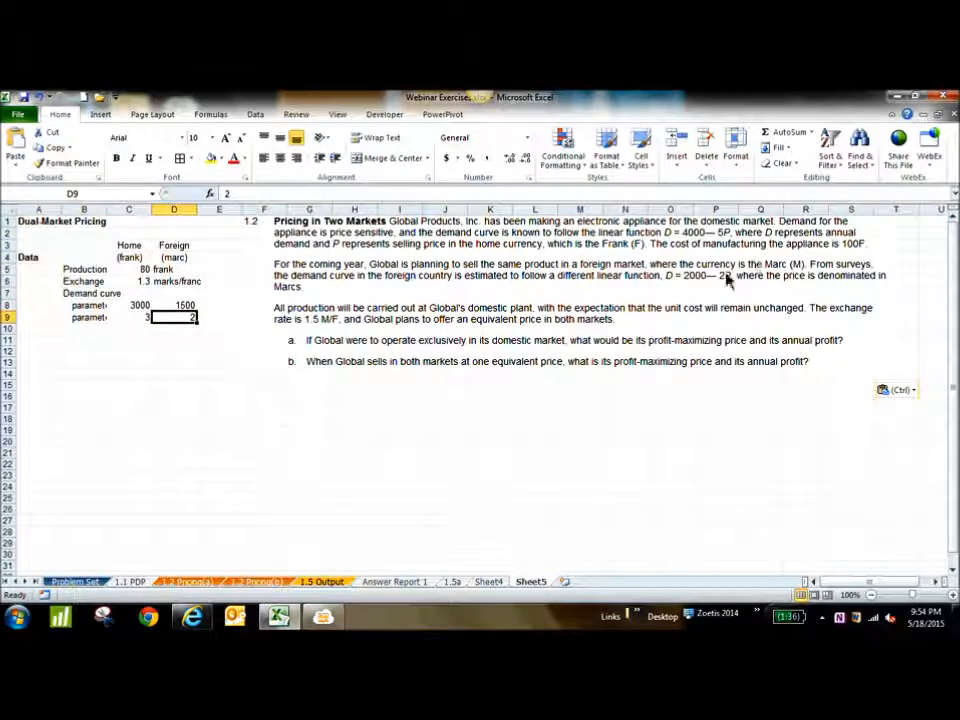
double_click(140, 271)
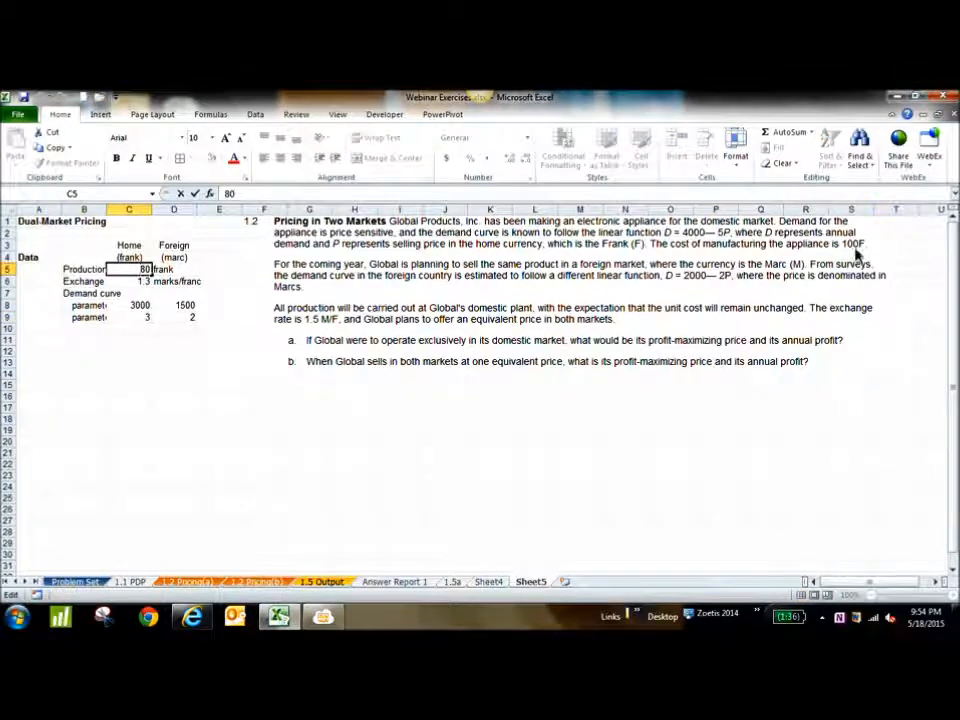
click(175, 340)
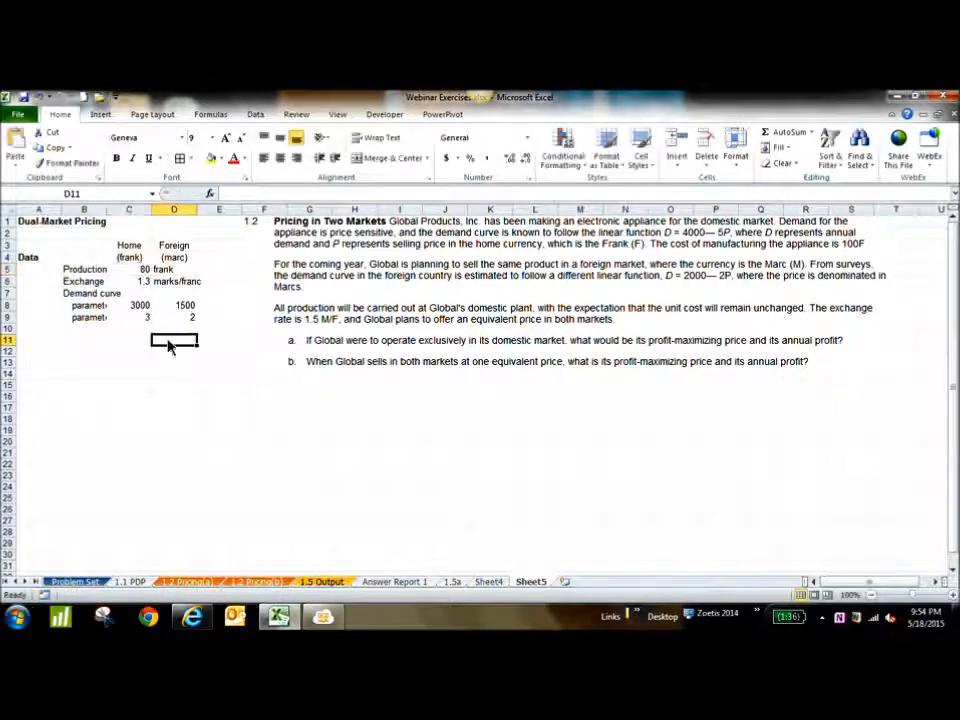
click(141, 282)
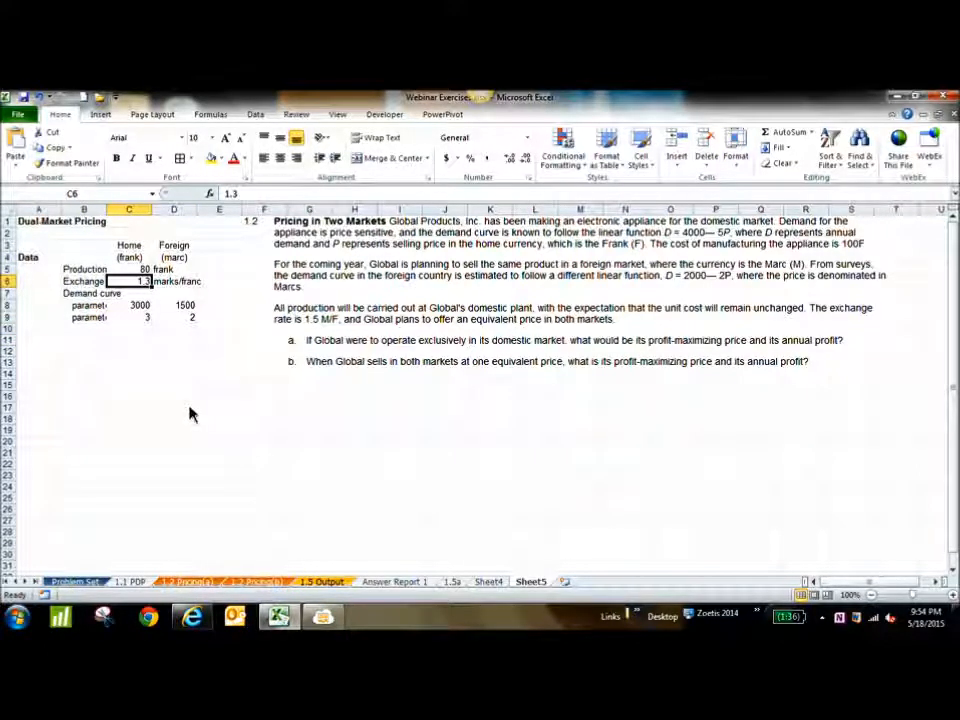
Enter the section headings Decision variables in A12, Objective function in A18 and Constraints in A23
click(44, 360)
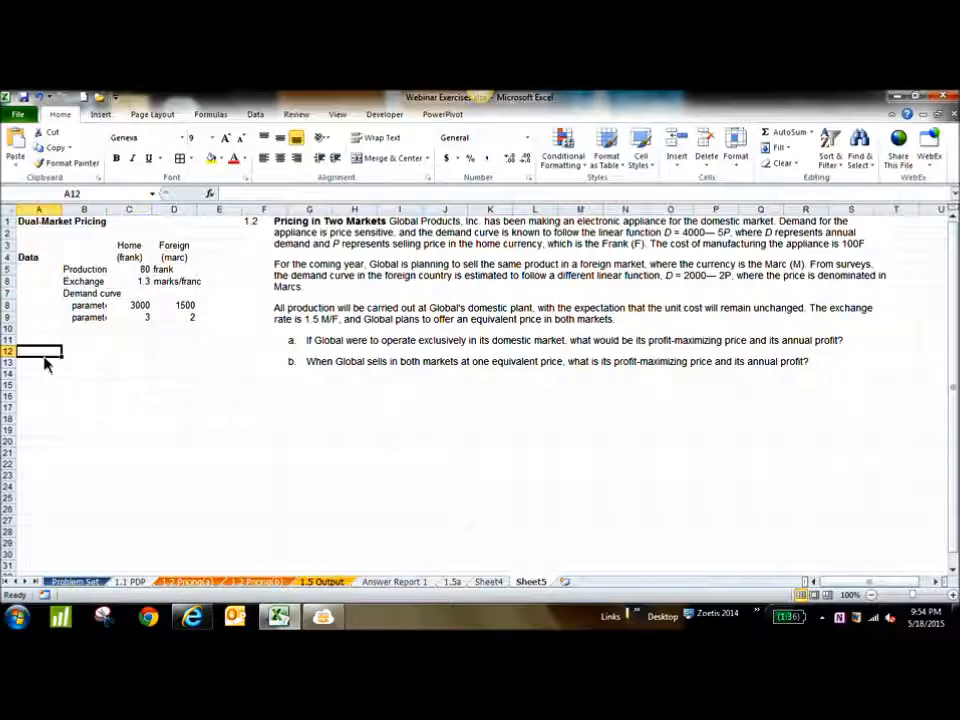
text(Deci)
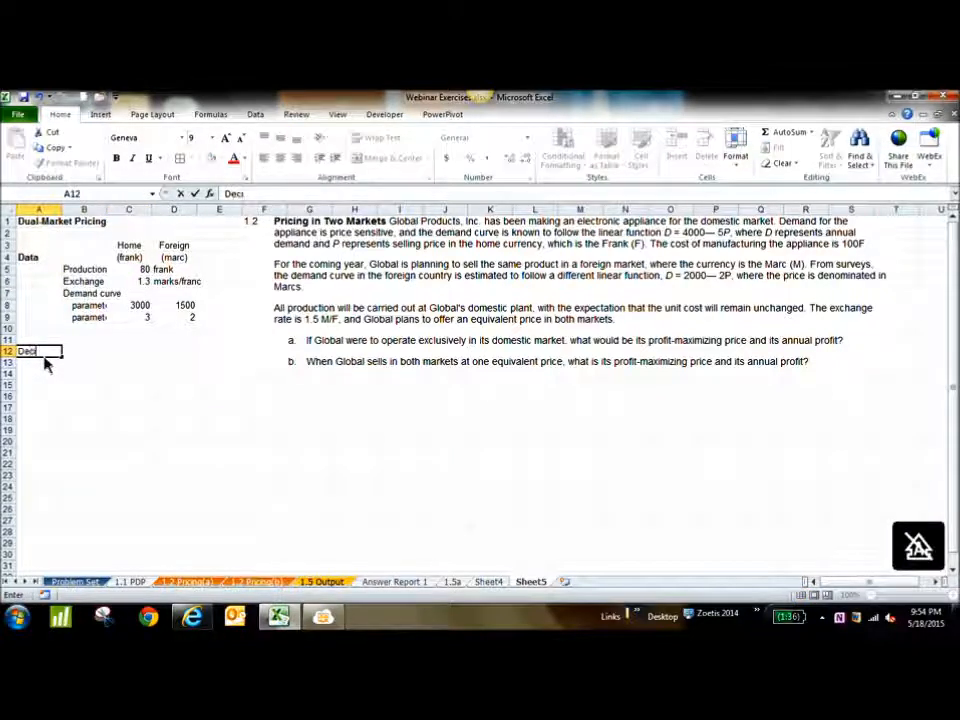
text(sion variables)
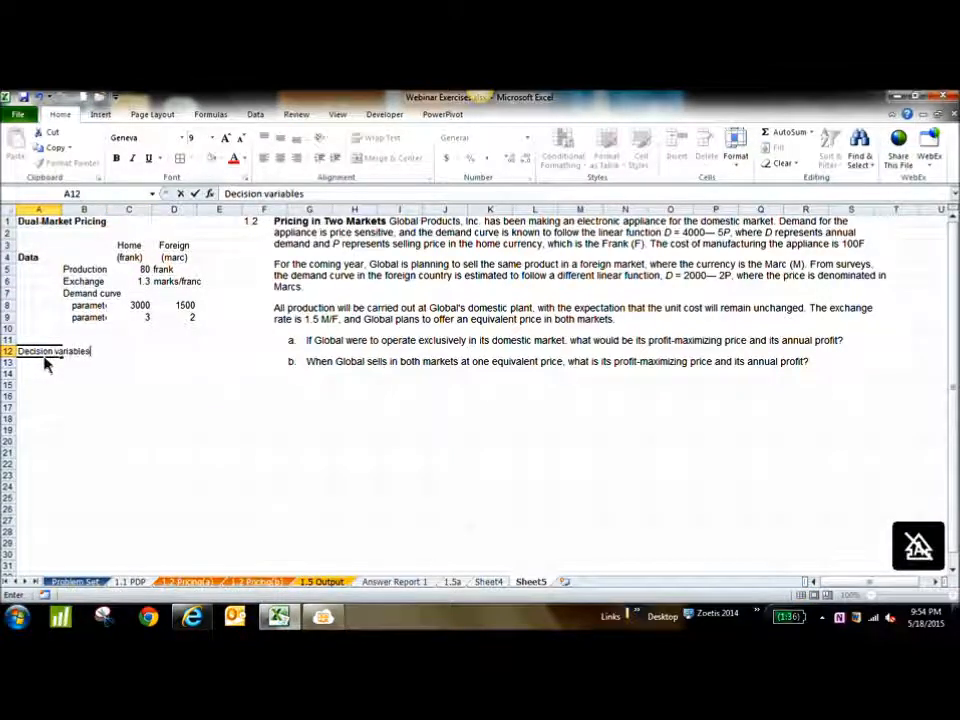
key(Return)
key(Return)
key(Return)
key(Return)
key(Return)
key(Return)
text(Objective function)
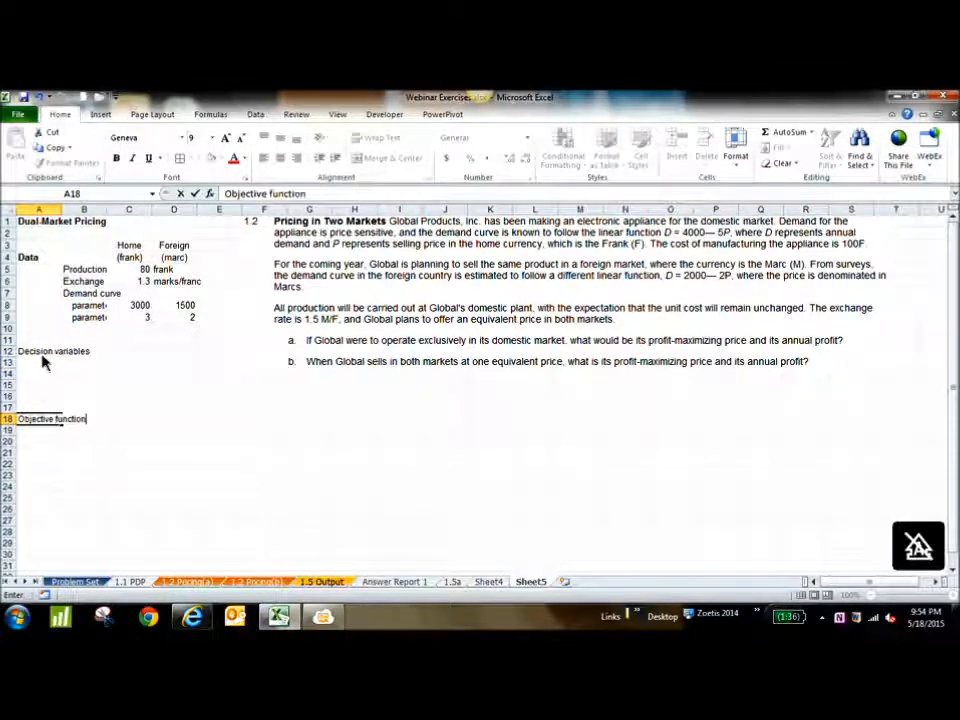
key(Return)
key(Return)
key(Return)
key(Return)
key(Return)
text(Constraints)
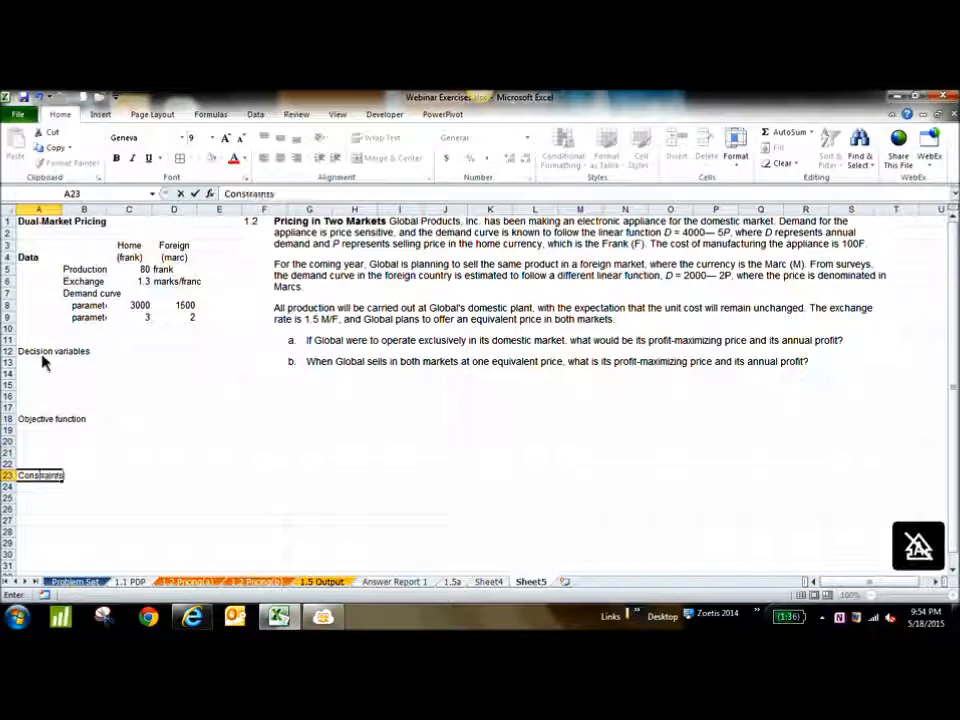
click(118, 366)
click(82, 366)
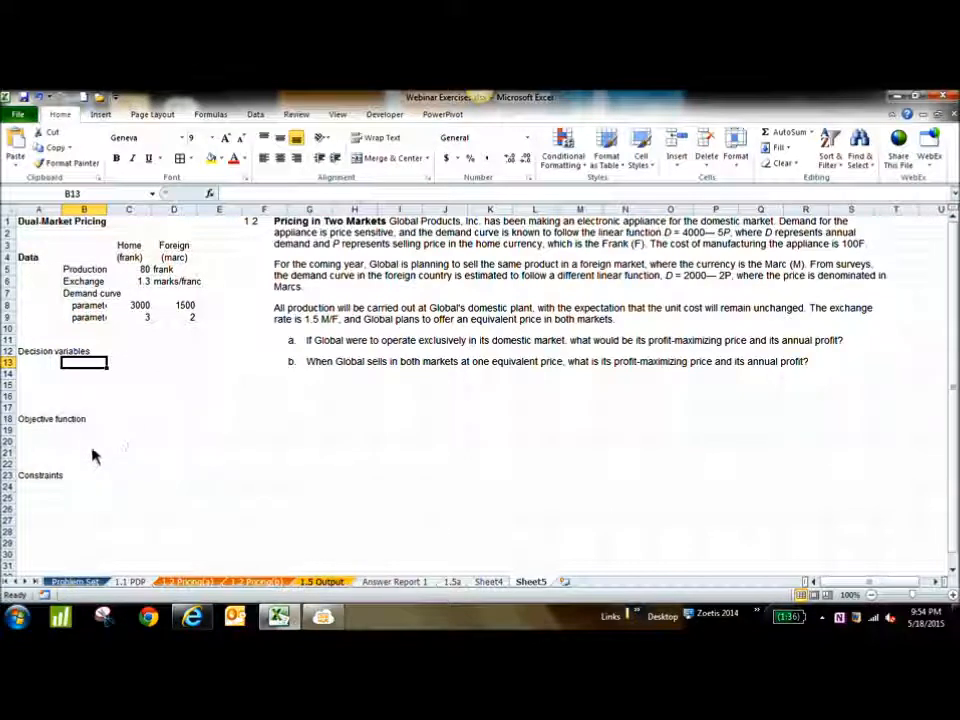
Label cell B21 as Profit in the objective function section
click(50, 458)
key(Caps_Lock)
text(POr)
key(BackSpace)
key(BackSpace)
key(BackSpace)
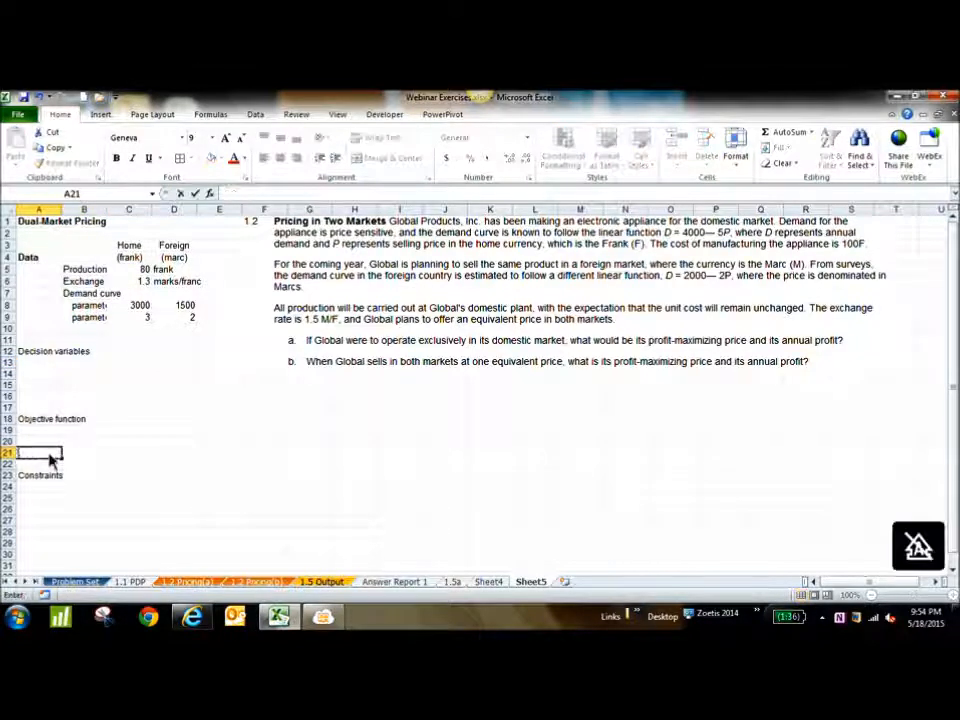
key(Tab)
text(Pro)
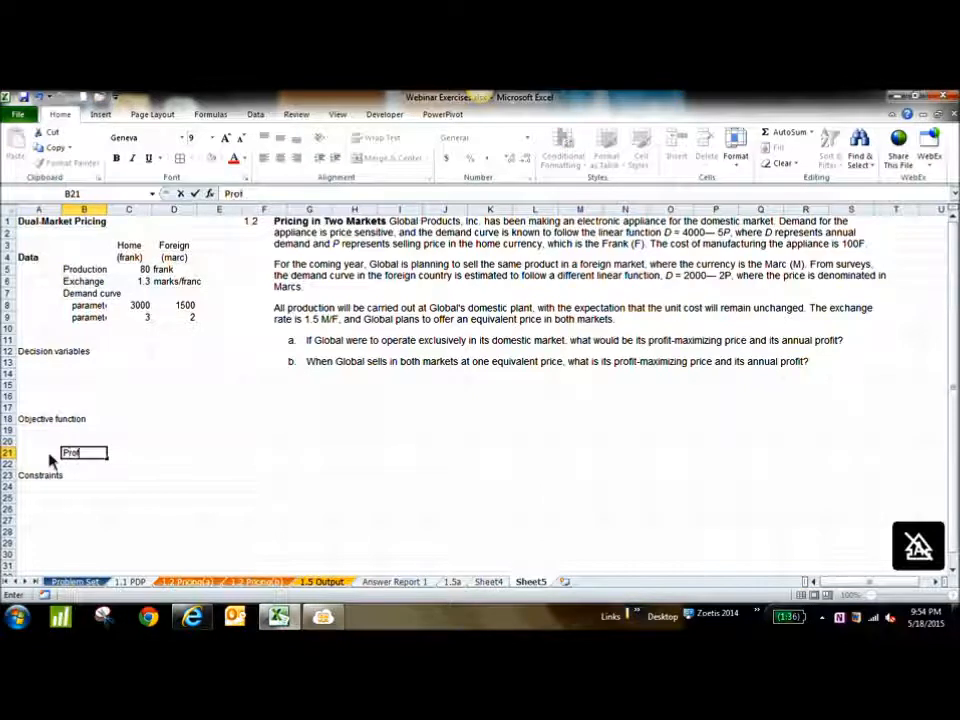
Label cell B13 as Selling Price and fill the decision cell C13 with yellow
click(86, 366)
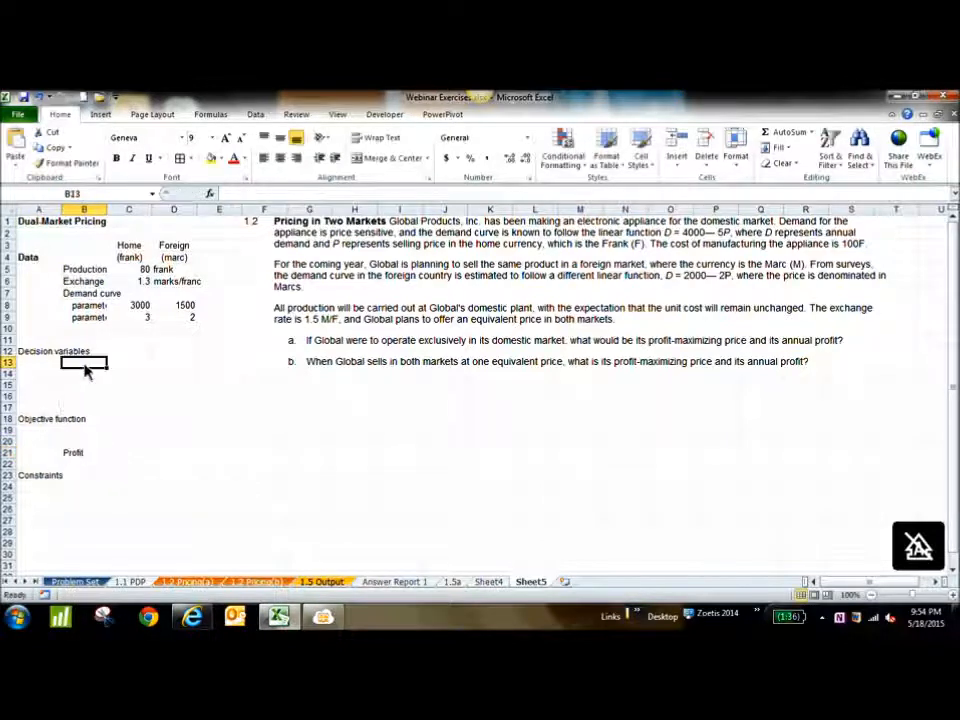
text(Selling)
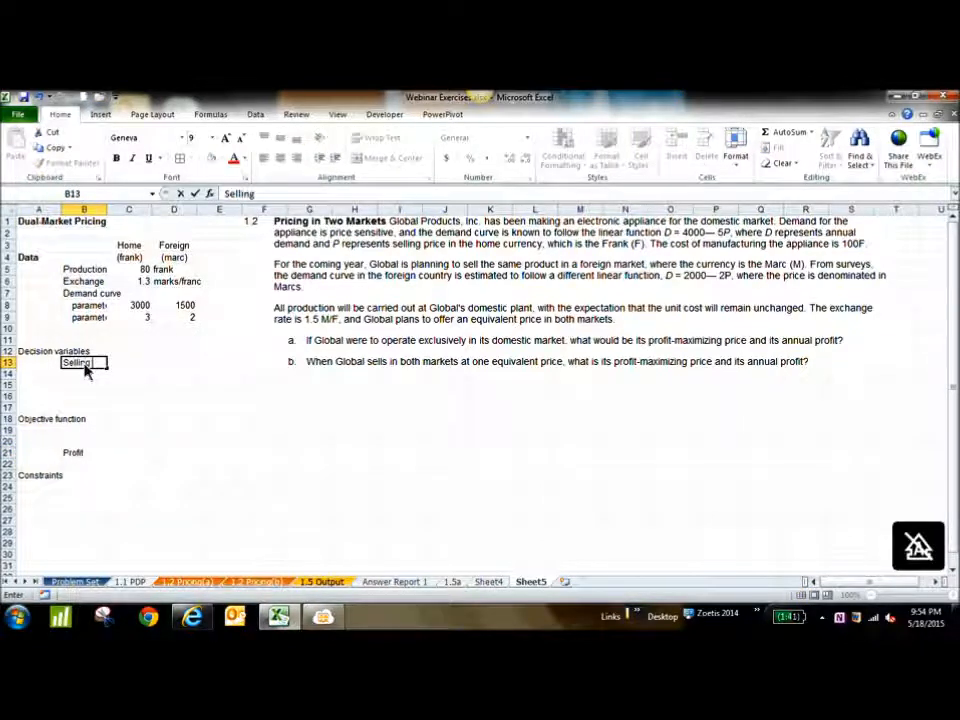
text( Price)
key(Tab)
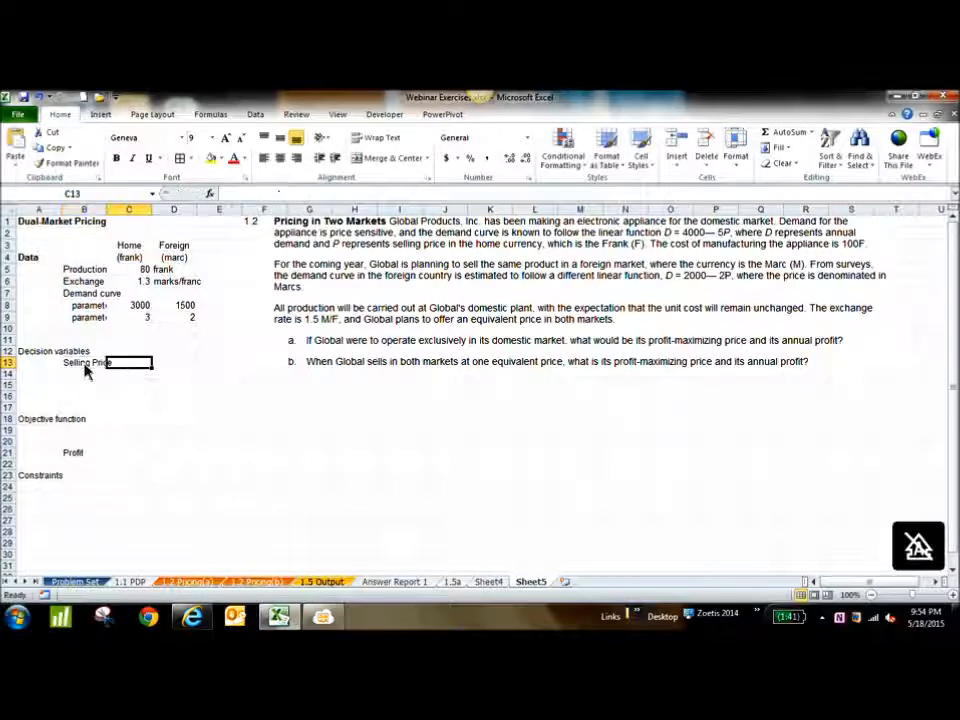
click(211, 160)
Fill the profit cell C21 with green and widen column B until its labels fit
click(133, 454)
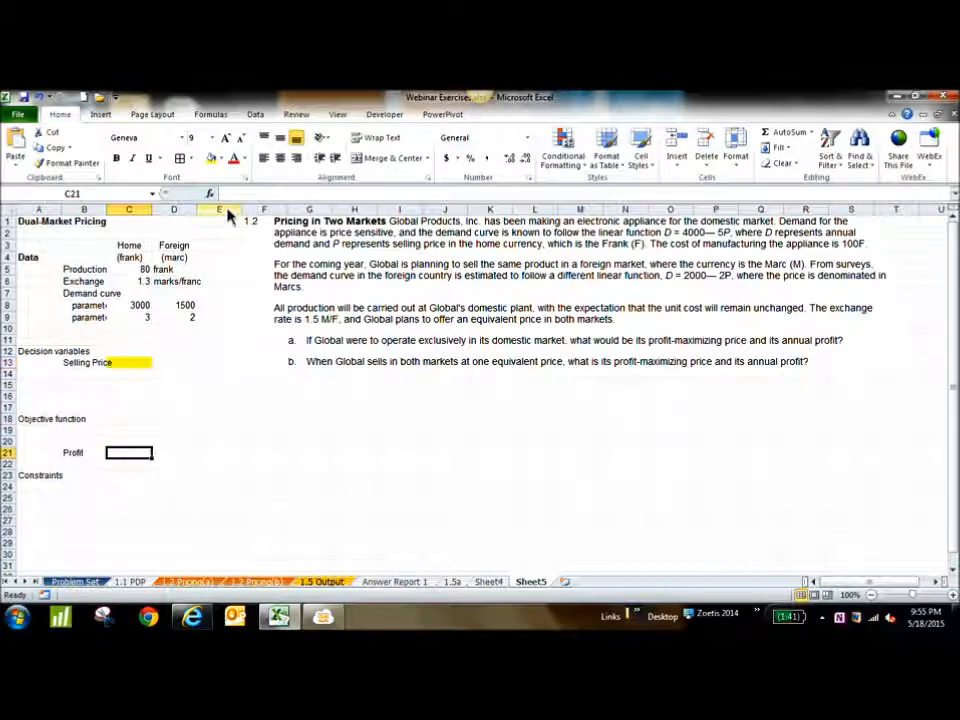
click(222, 159)
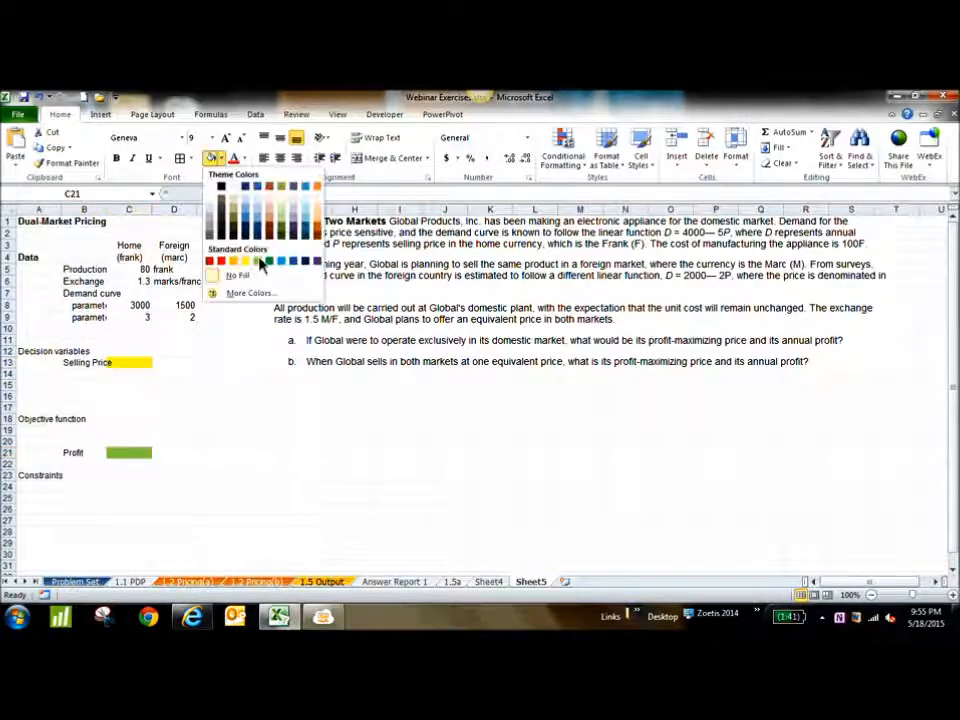
click(257, 261)
click(264, 497)
drag(108, 210, 130, 210)
click(240, 420)
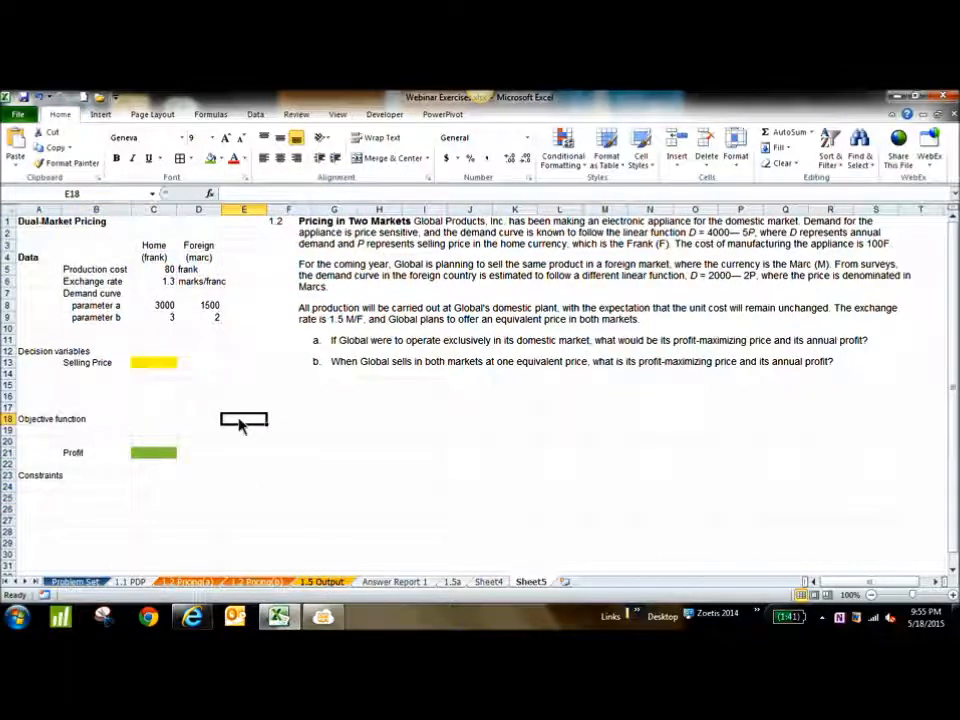
Calculate the foreign selling price in D13 with the formula =C13*1.5
click(210, 366)
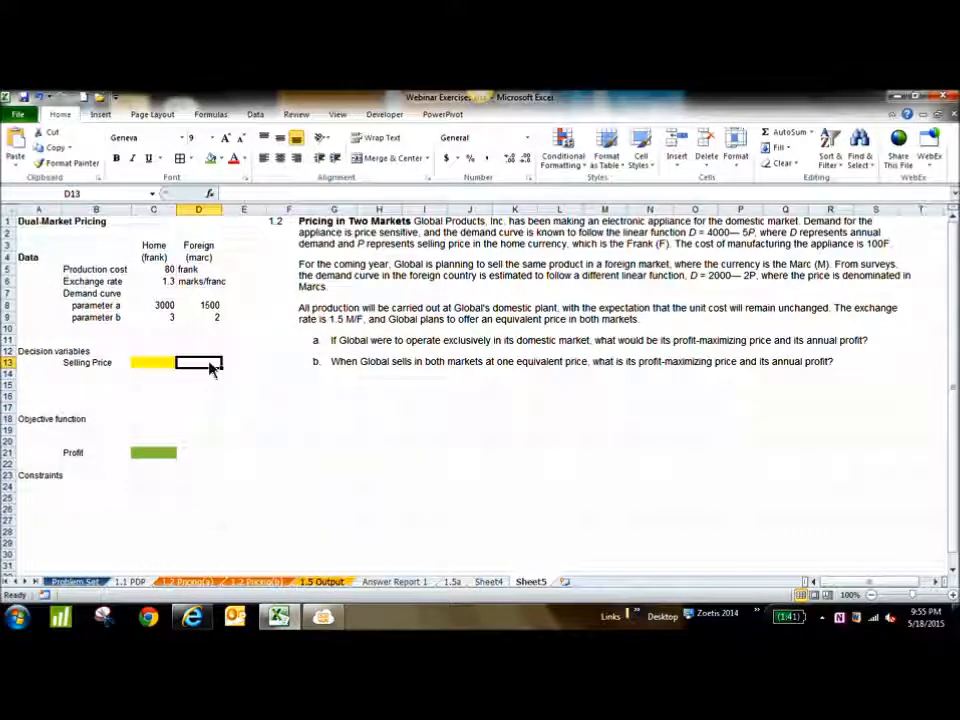
text(=)
click(145, 364)
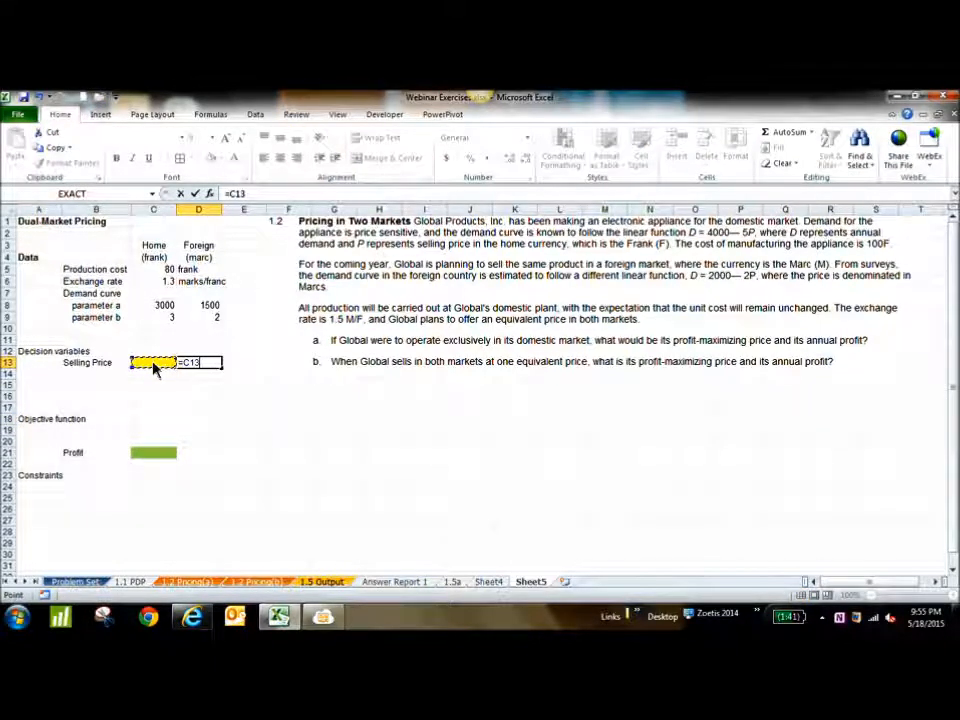
text(*1.5)
key(Return)
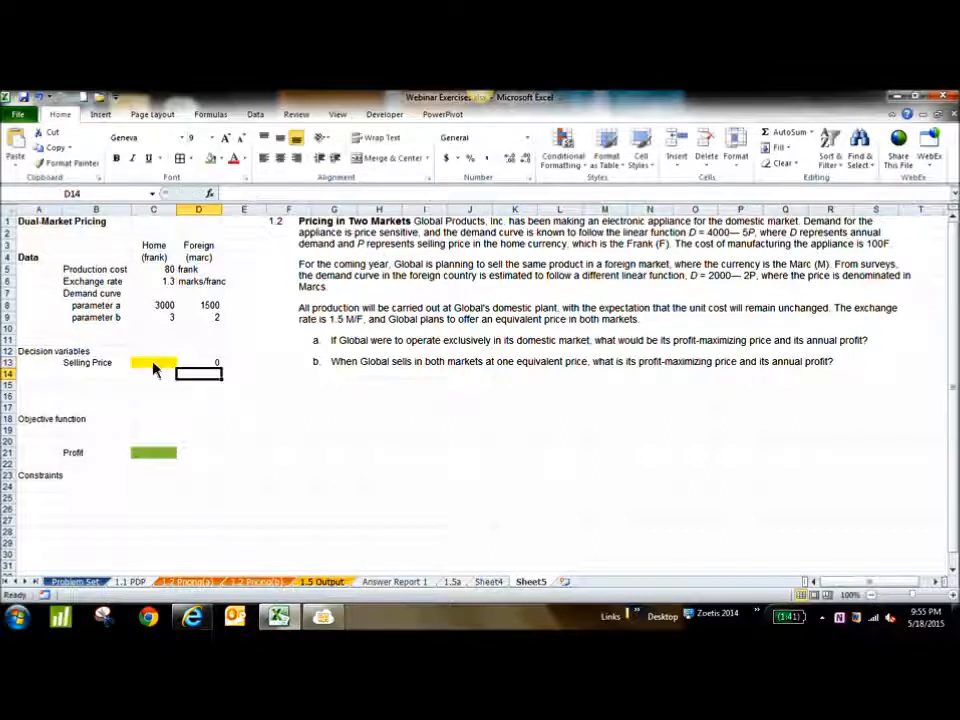
click(302, 488)
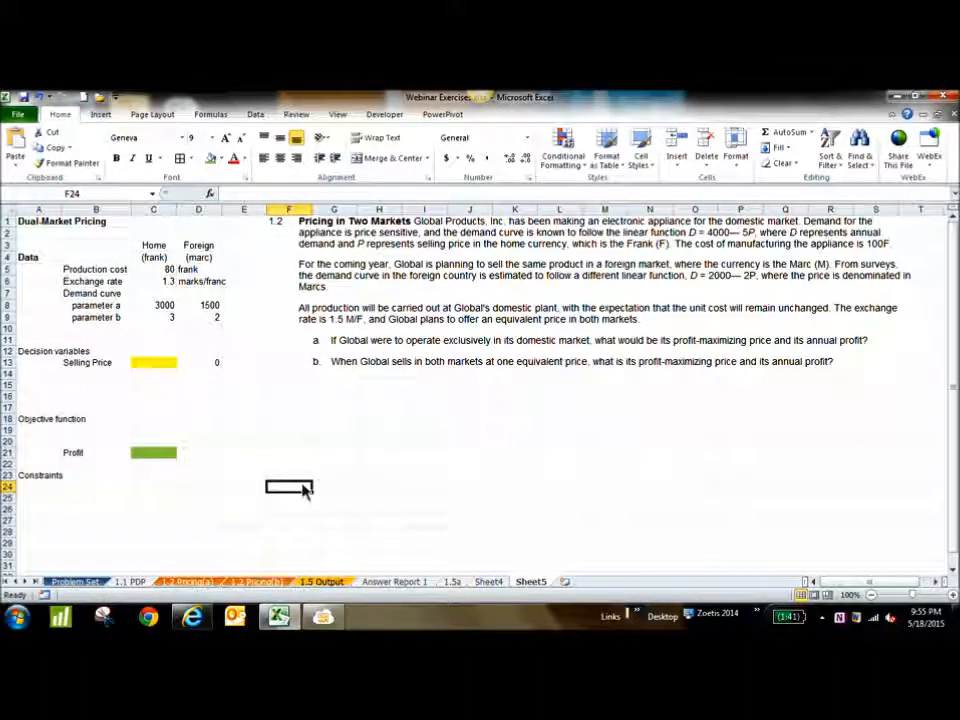
Enter the currency heading dollars in C12 above the home selling price
click(157, 367)
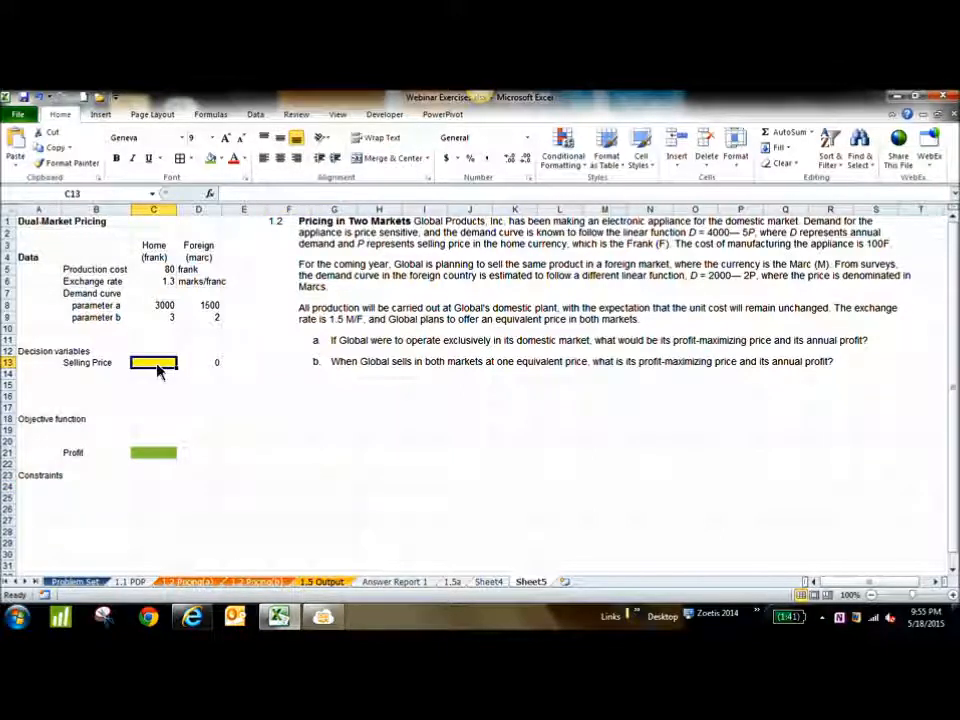
click(160, 354)
text(doll)
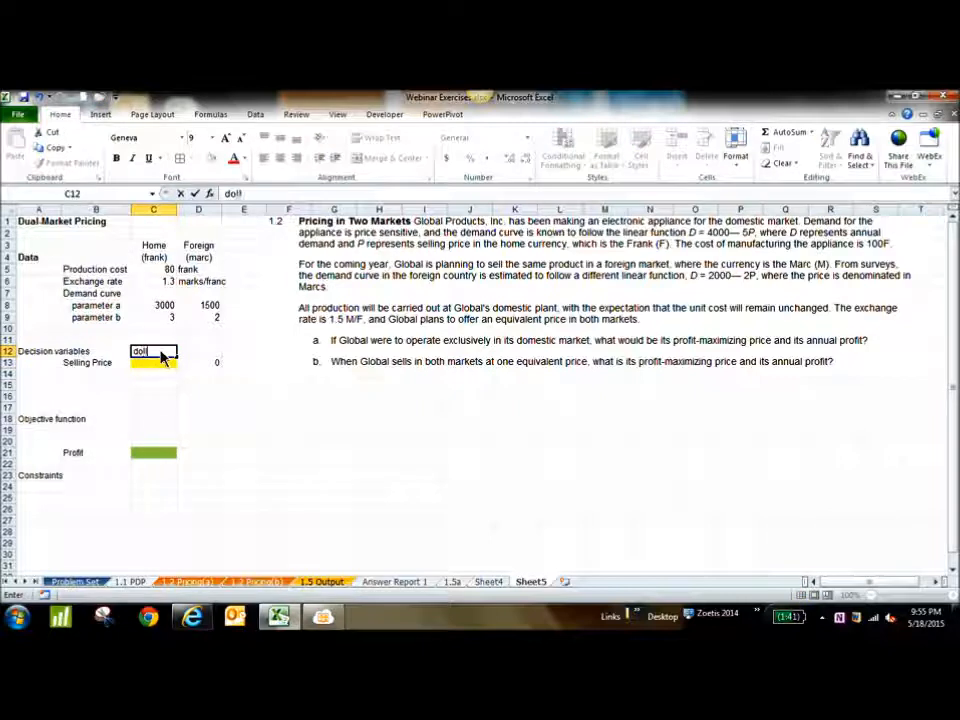
text(ars)
key(Tab)
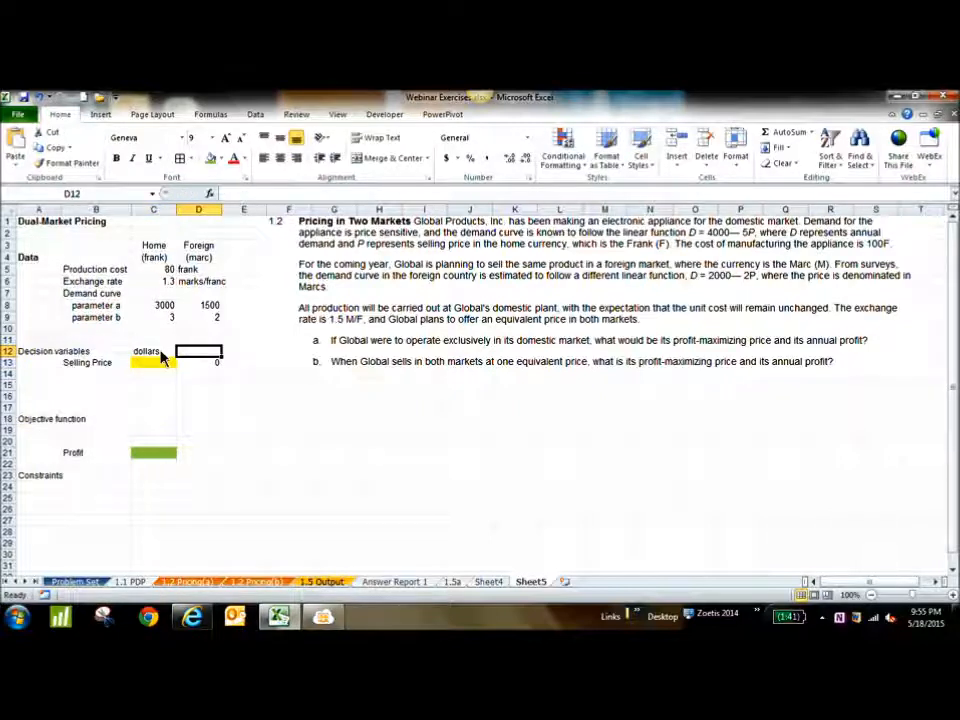
Enter the currency heading Euro in D12 above the foreign selling price
text(Euro)
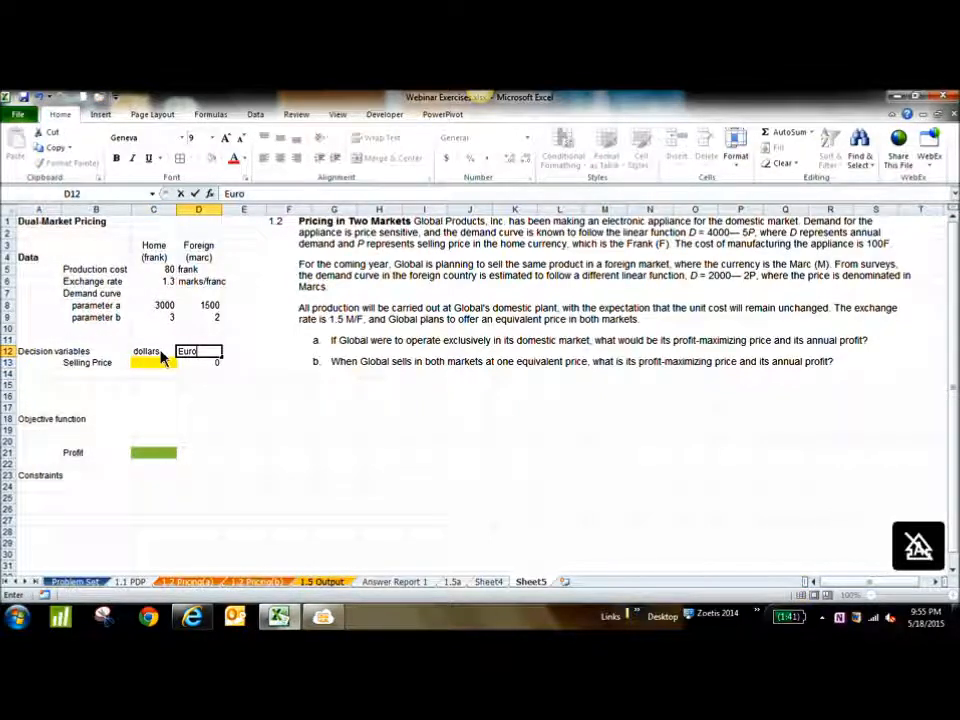
click(268, 402)
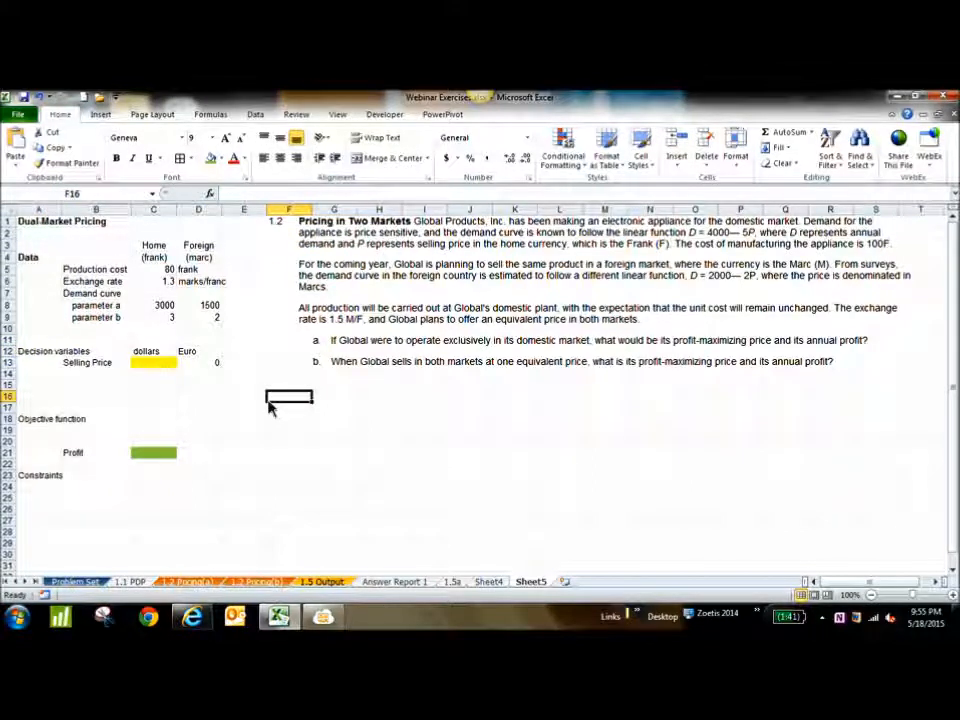
click(168, 370)
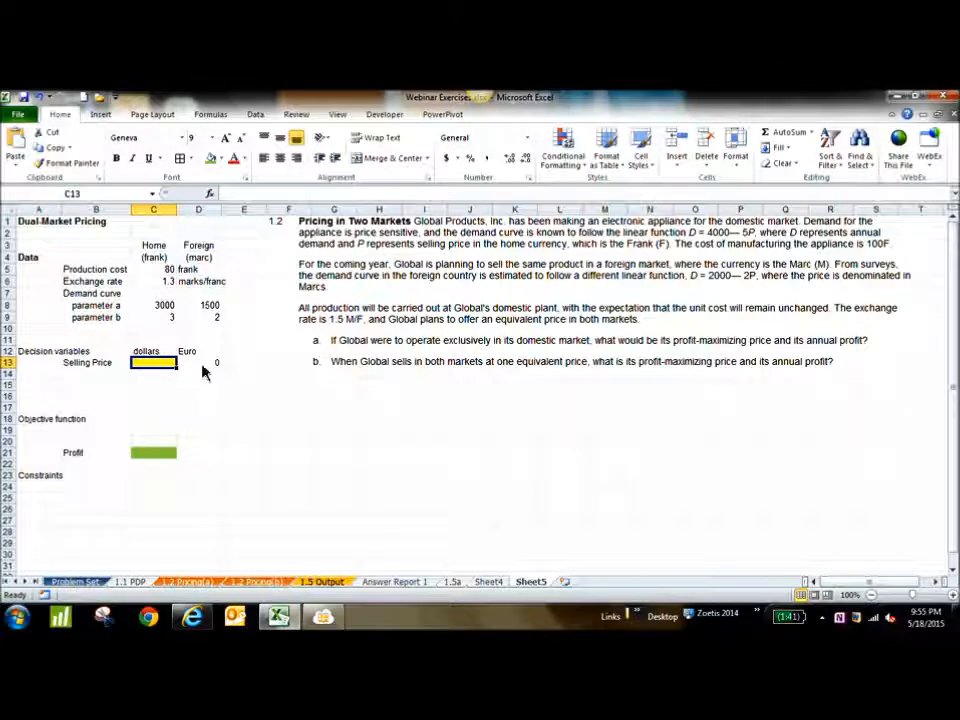
click(203, 370)
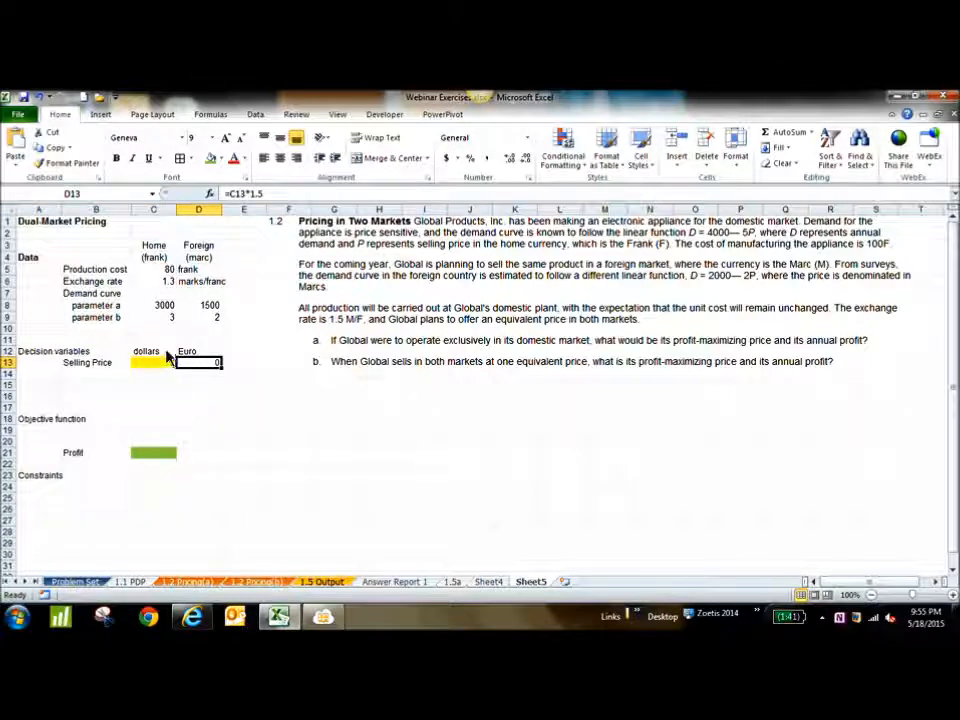
Clear the currency headings in C12:D12 and the foreign selling price formula in D13
drag(171, 354, 216, 358)
key(Delete)
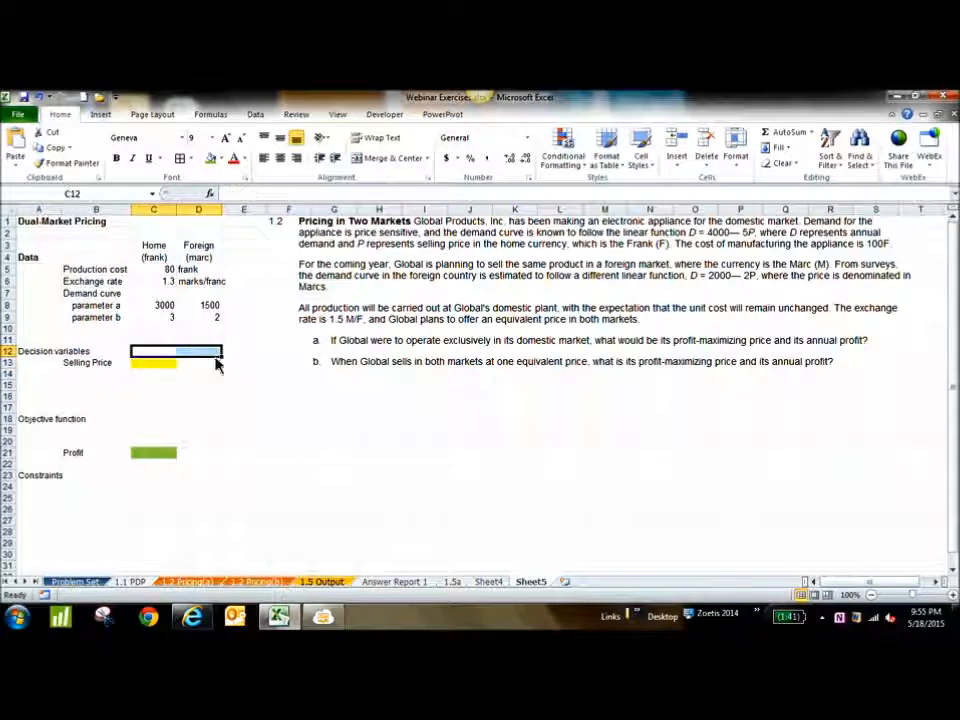
click(219, 366)
key(Delete)
click(166, 369)
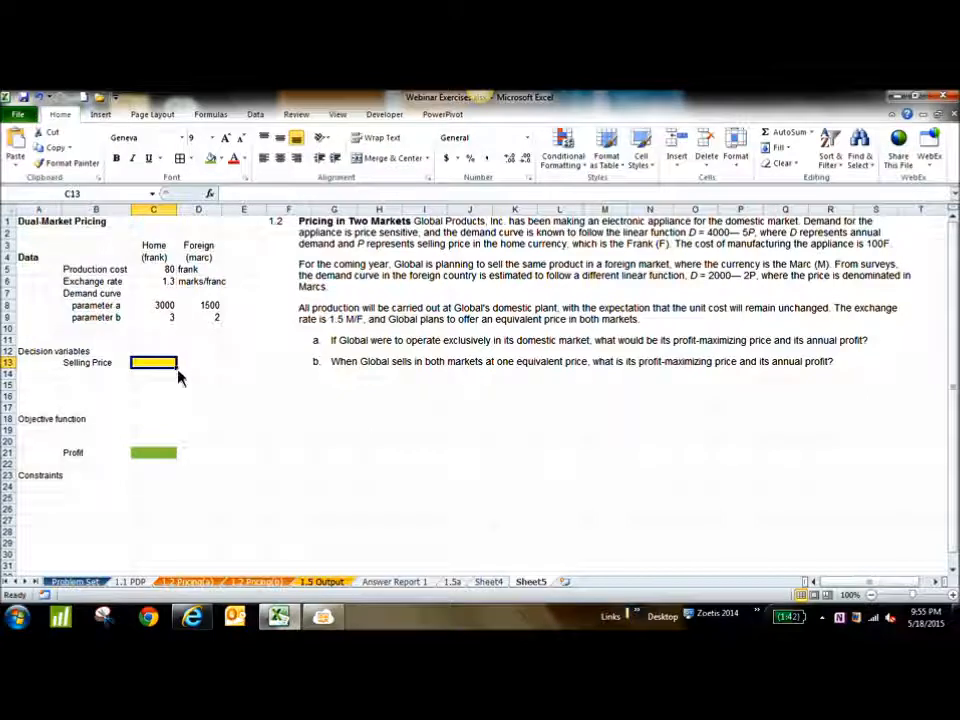
Move the Objective function heading from A18 up to A17
click(45, 422)
key(ctrl+x)
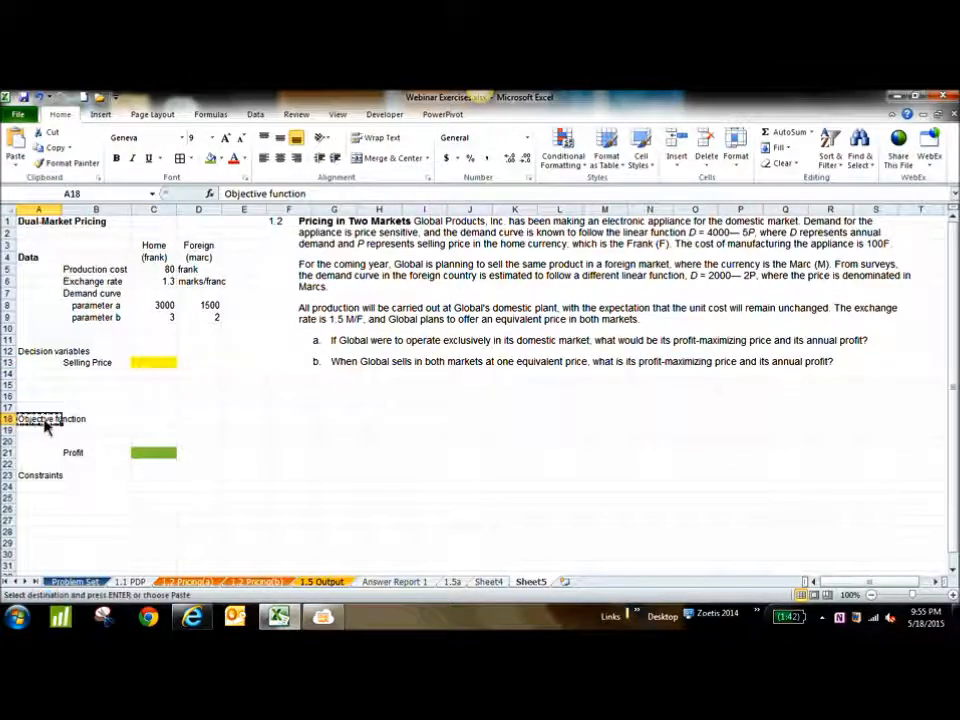
click(45, 410)
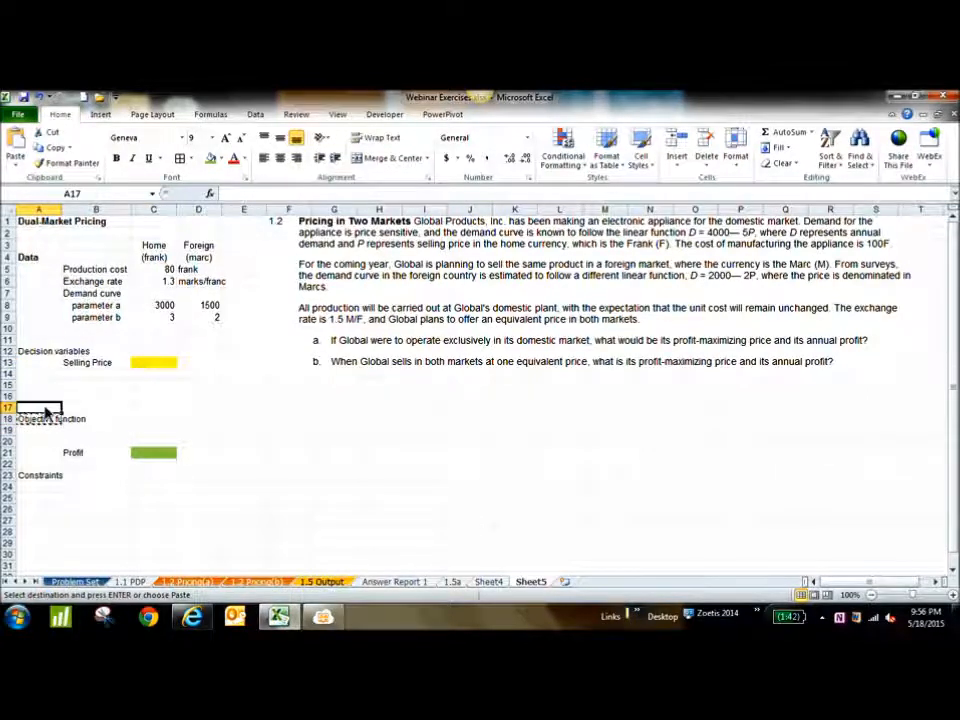
key(ctrl+v)
click(48, 423)
key(Delete)
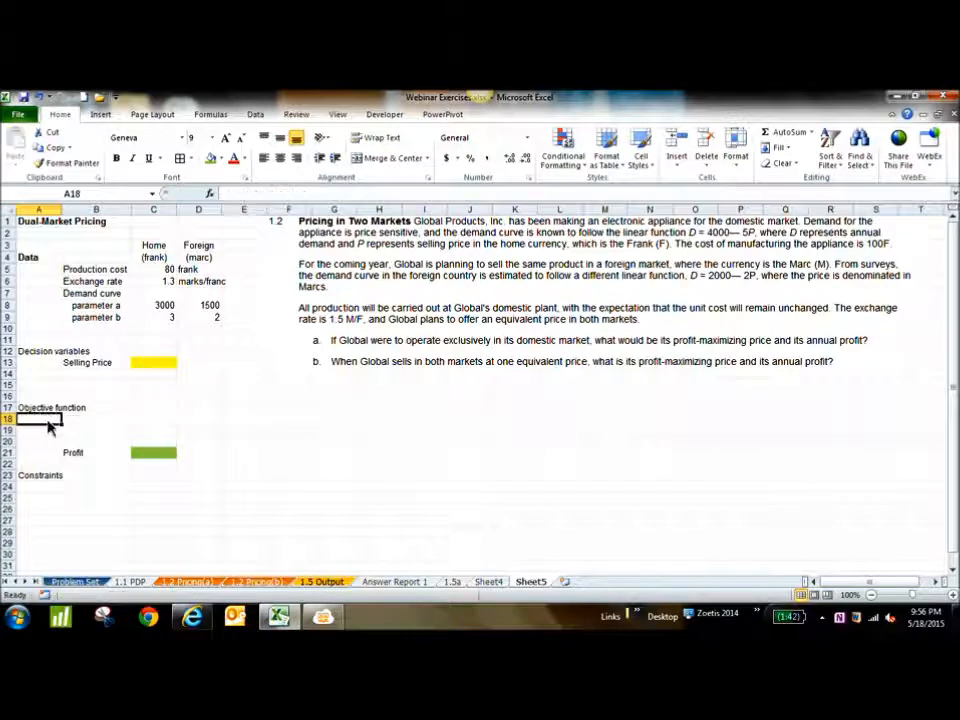
Enter the labels Revenue in B18 and Cost in B19 under the Objective function heading
click(80, 424)
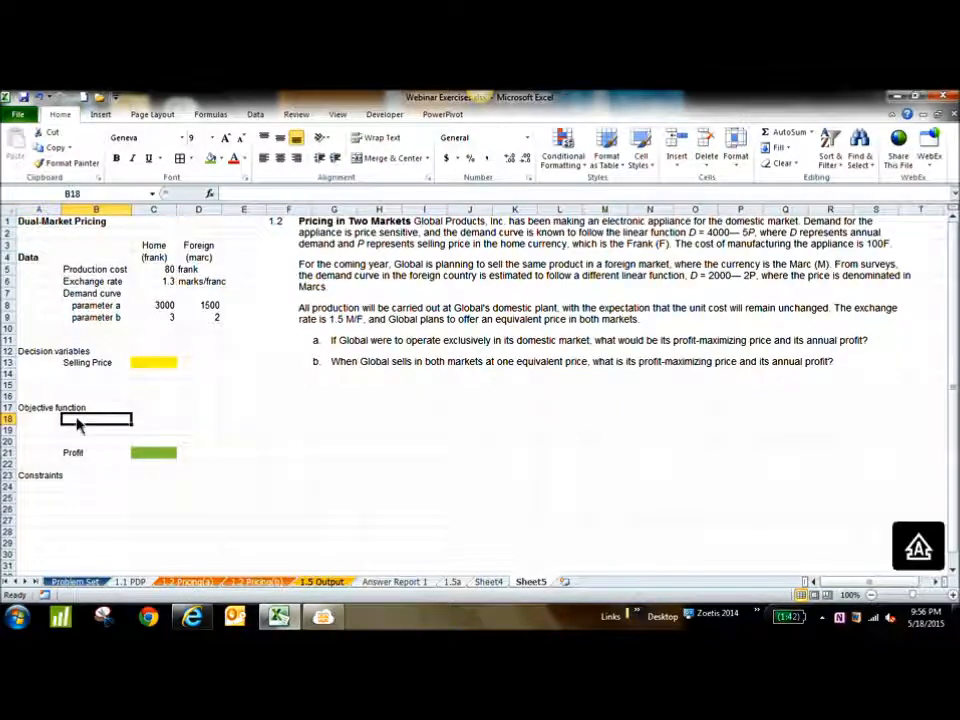
text(Revenue)
key(Return)
text(Cost)
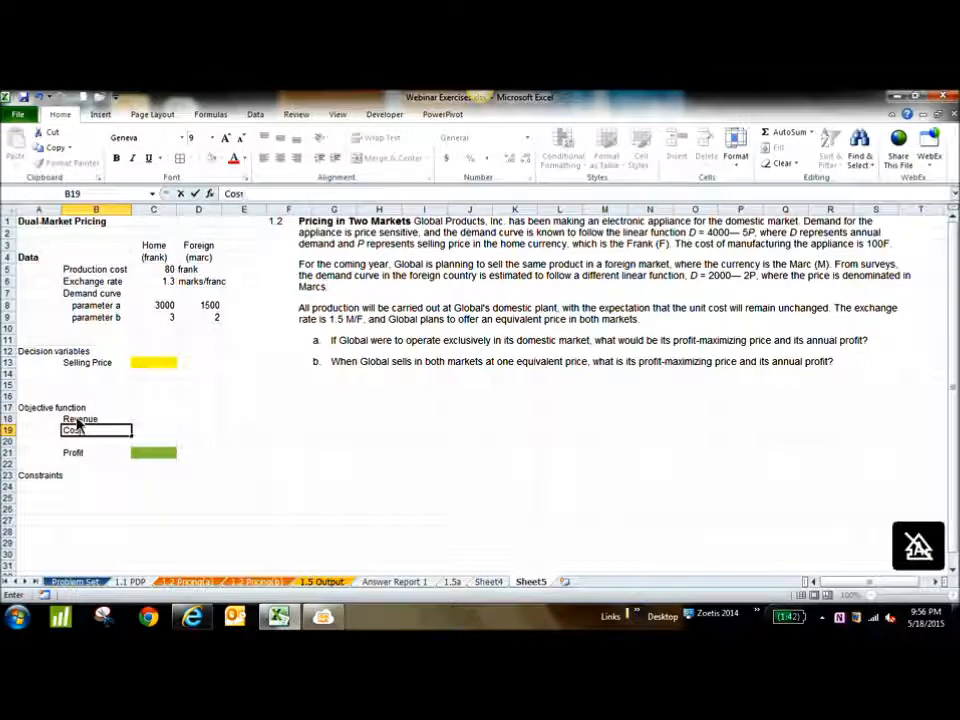
key(Return)
Shift the Revenue and Cost labels down to B19:B20 and enter Demand in B18
drag(78, 420, 95, 437)
key(ctrl+c)
click(90, 420)
text(Demand)
click(151, 424)
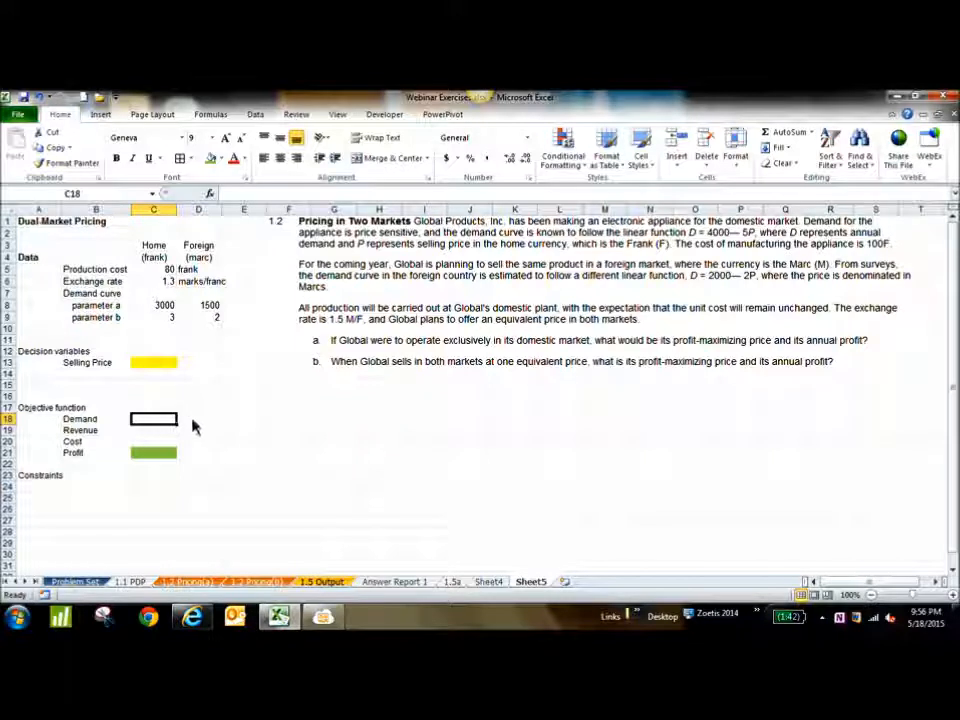
Calculate the home demand in C18 with the formula =C8-C9*C13
click(199, 427)
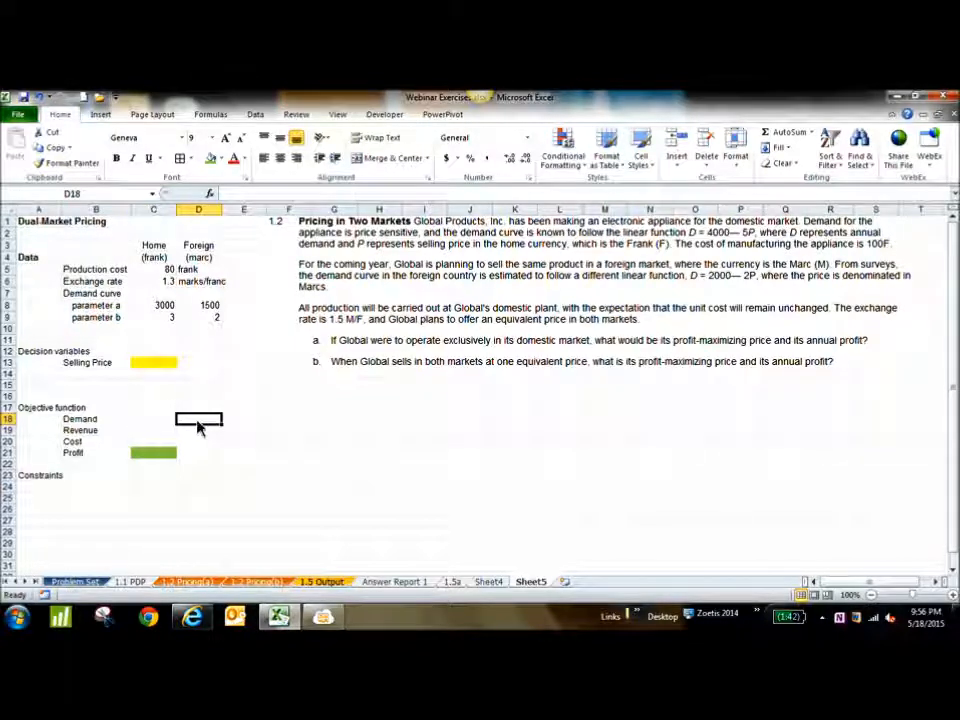
click(163, 427)
text(=)
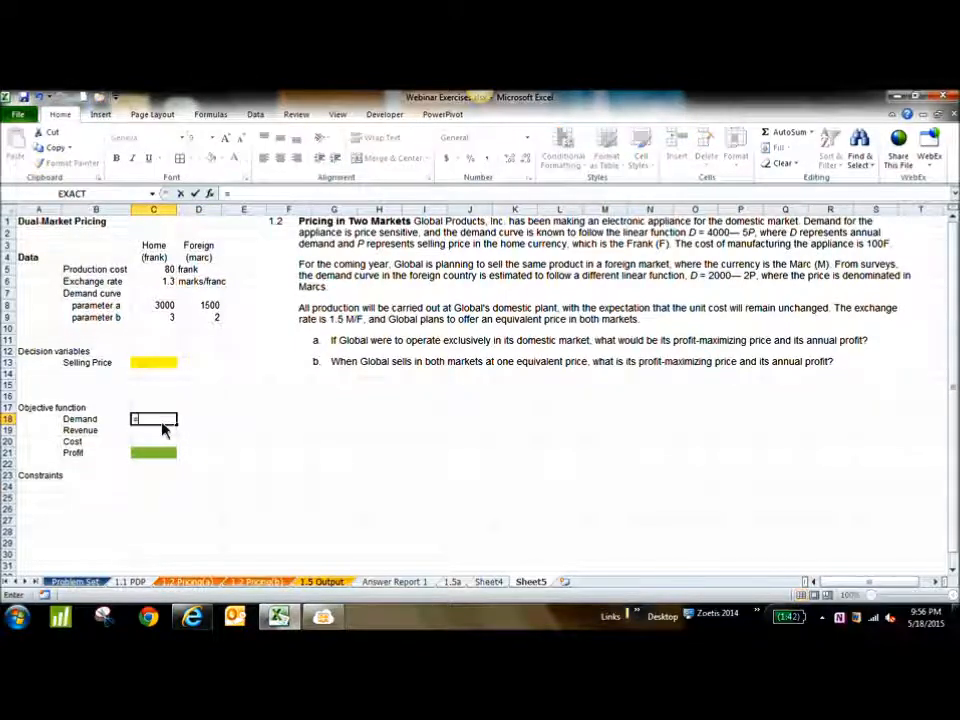
click(164, 309)
text(-)
click(166, 322)
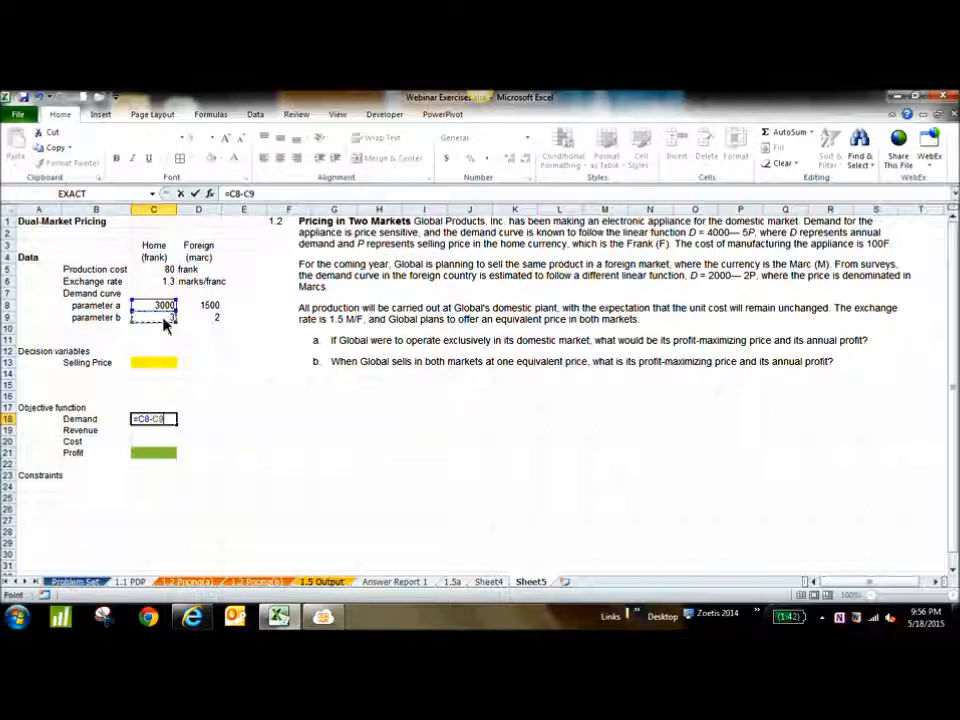
text(*)
click(171, 364)
key(Return)
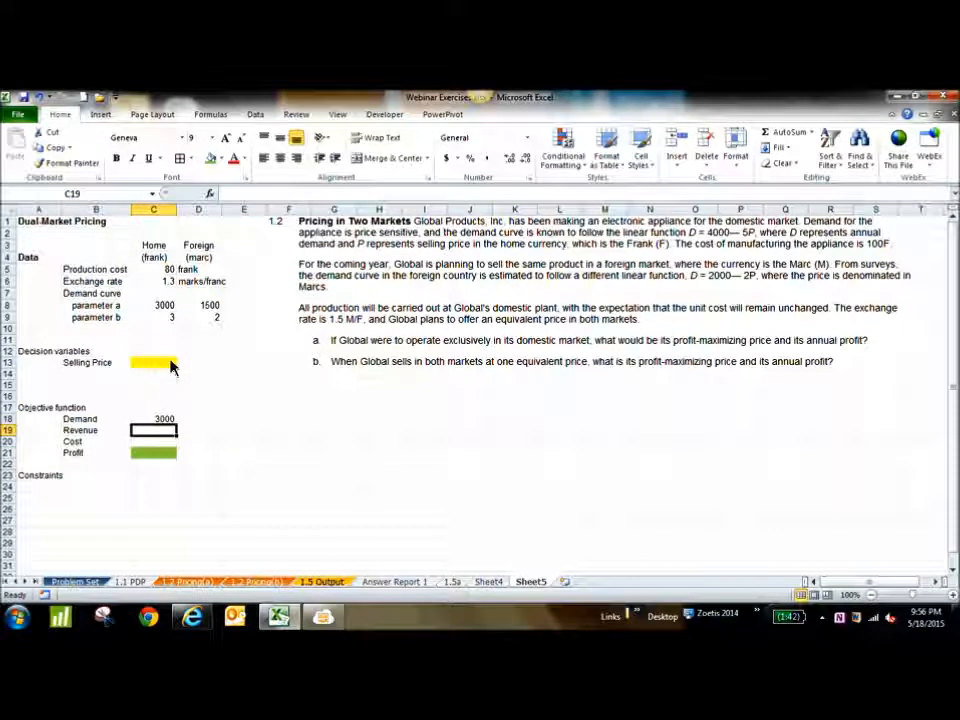
Calculate the foreign demand in D18 with the formula =D8-D9*D13
click(208, 422)
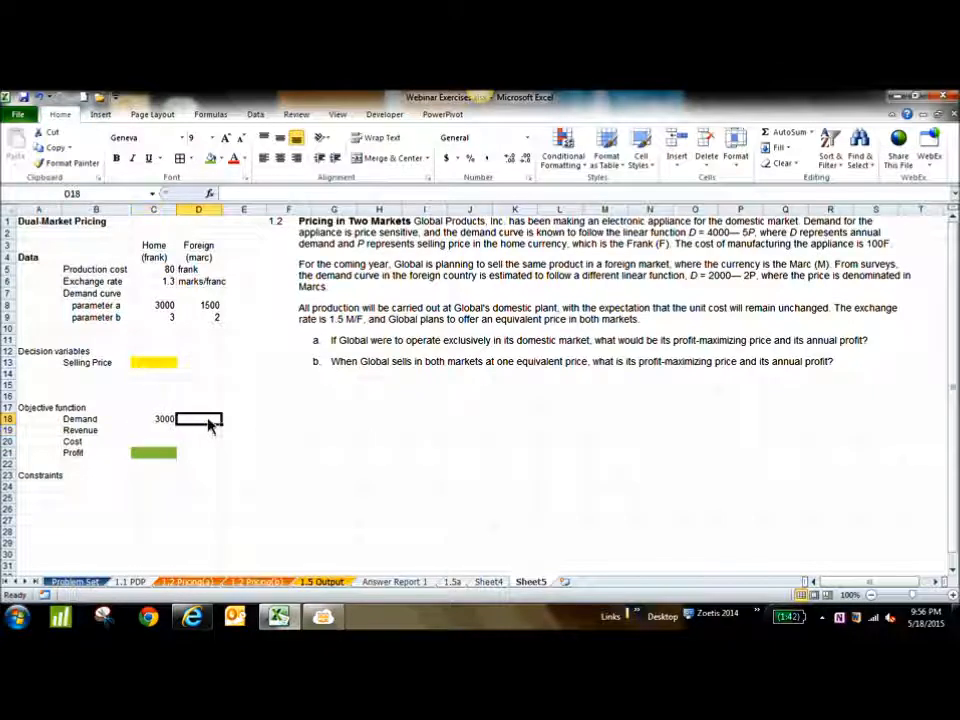
text(=)
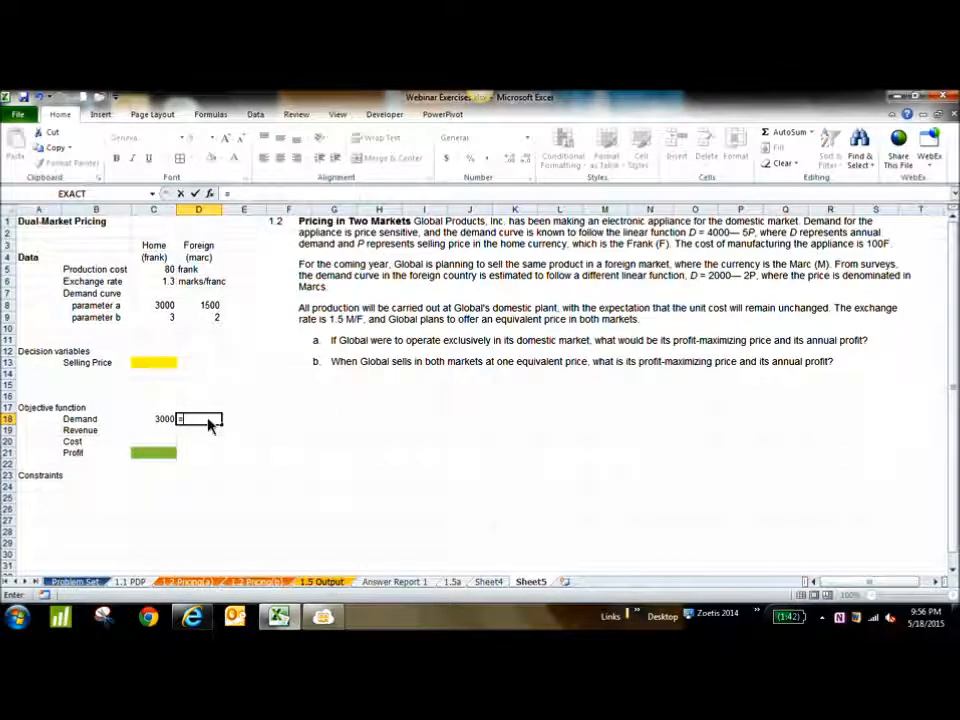
click(212, 309)
text(-)
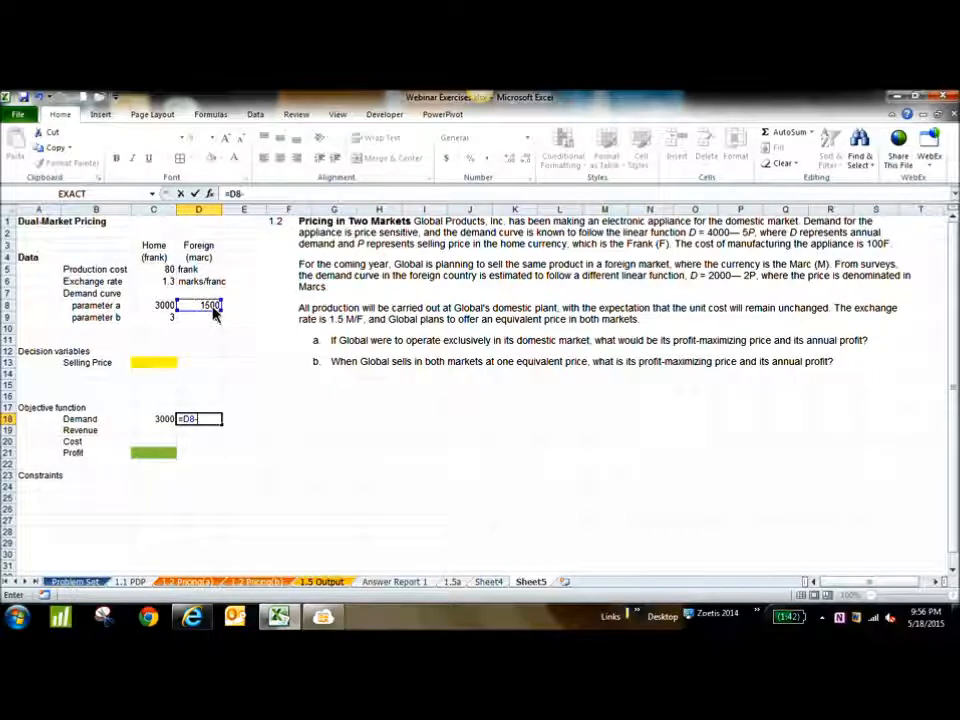
click(214, 322)
text(*)
click(216, 370)
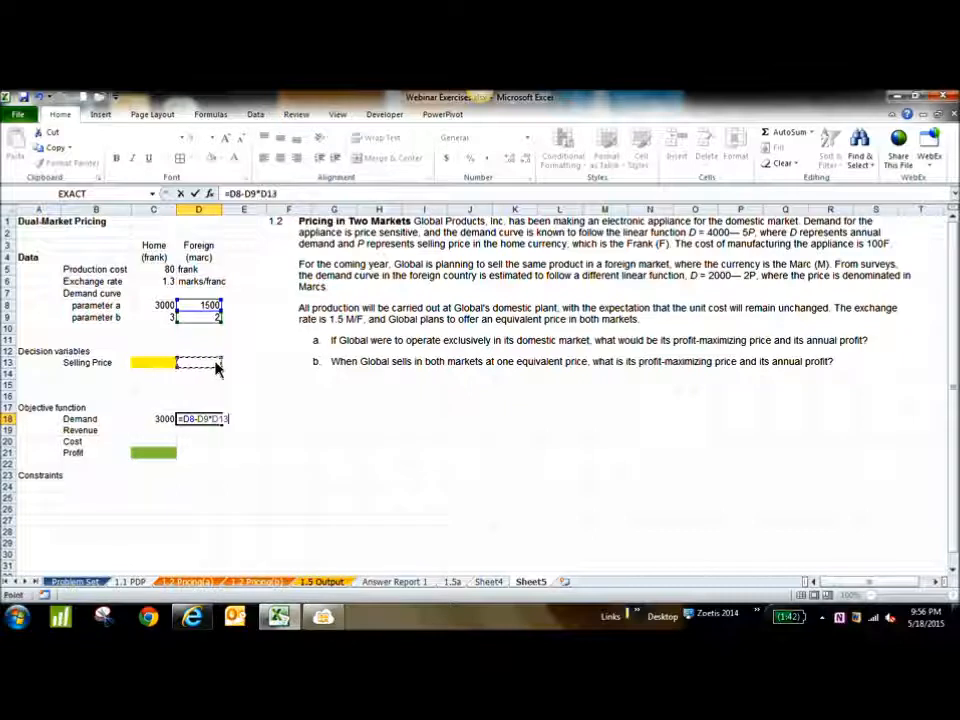
key(Return)
Re-enter the foreign selling price formula =C13*1.5 in D13
click(214, 365)
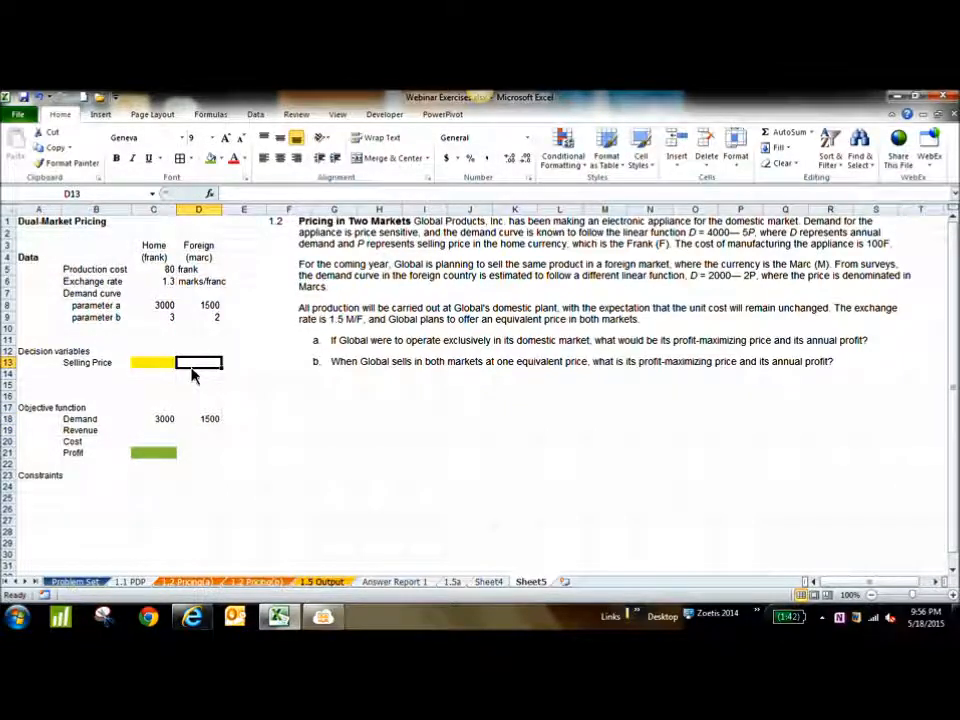
text(=)
click(156, 364)
text(*1)
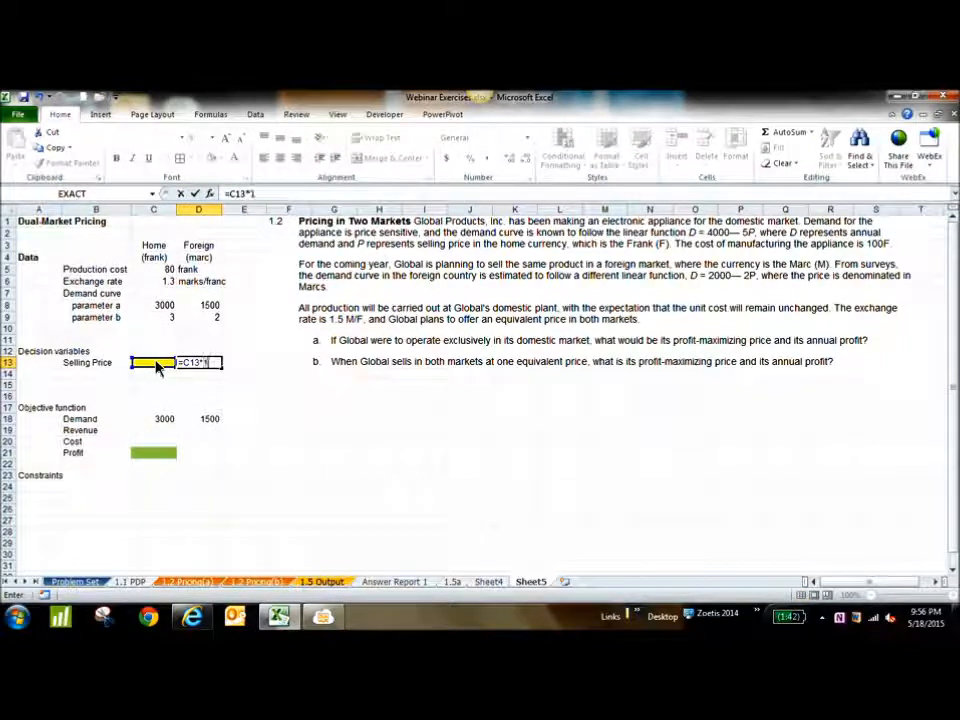
key(Return)
key(Up)
key(Up)
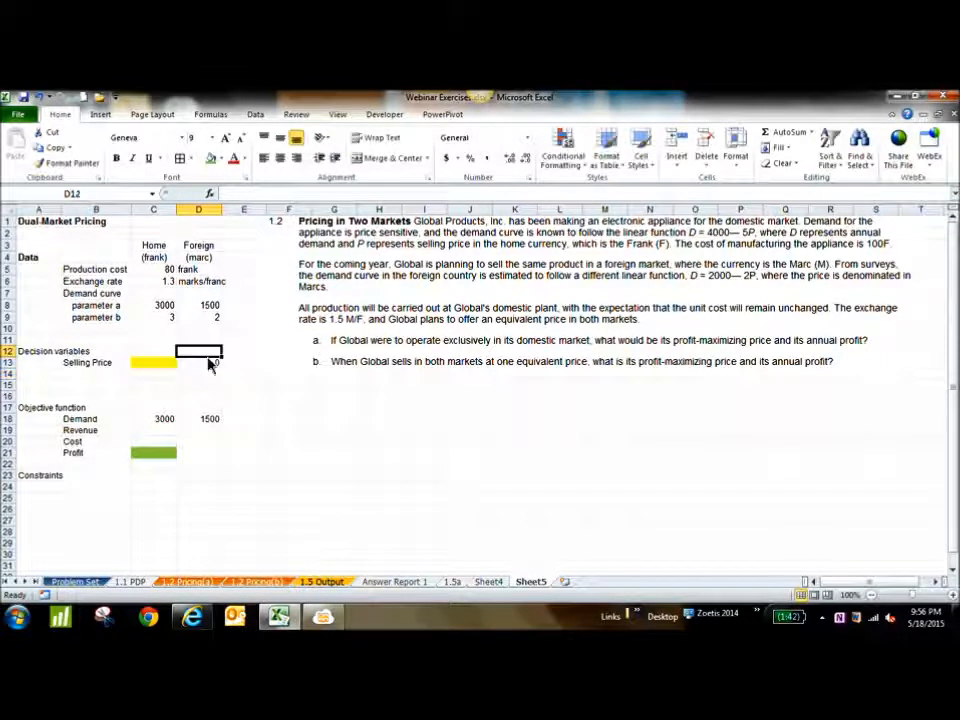
click(205, 363)
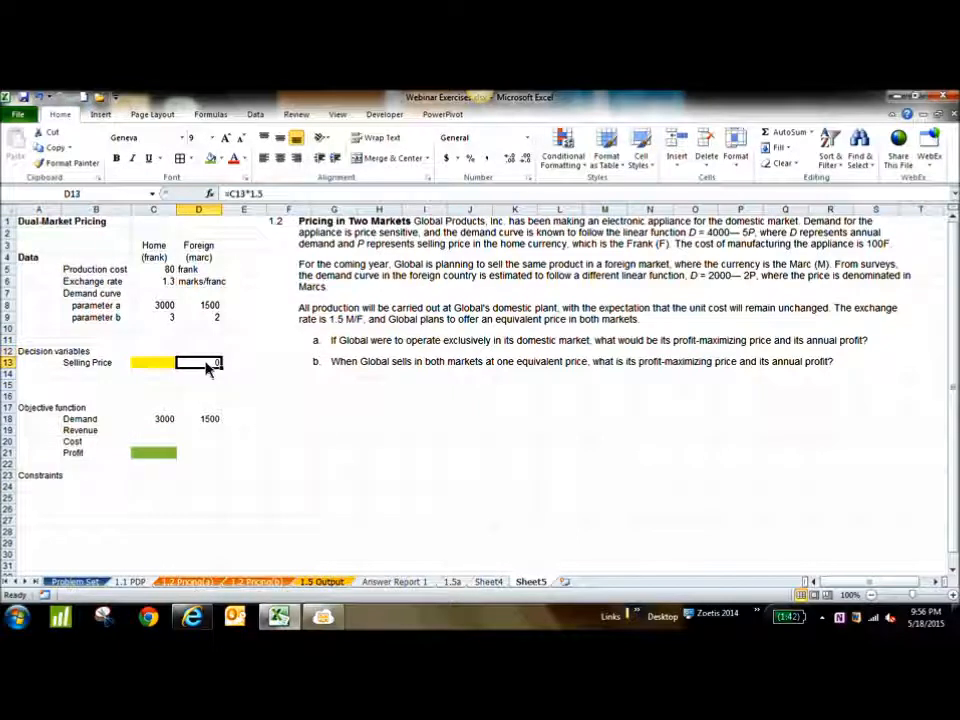
Test the formulas with a home selling price of 1 in C13 and clear the cell again
click(172, 364)
text(1)
key(Return)
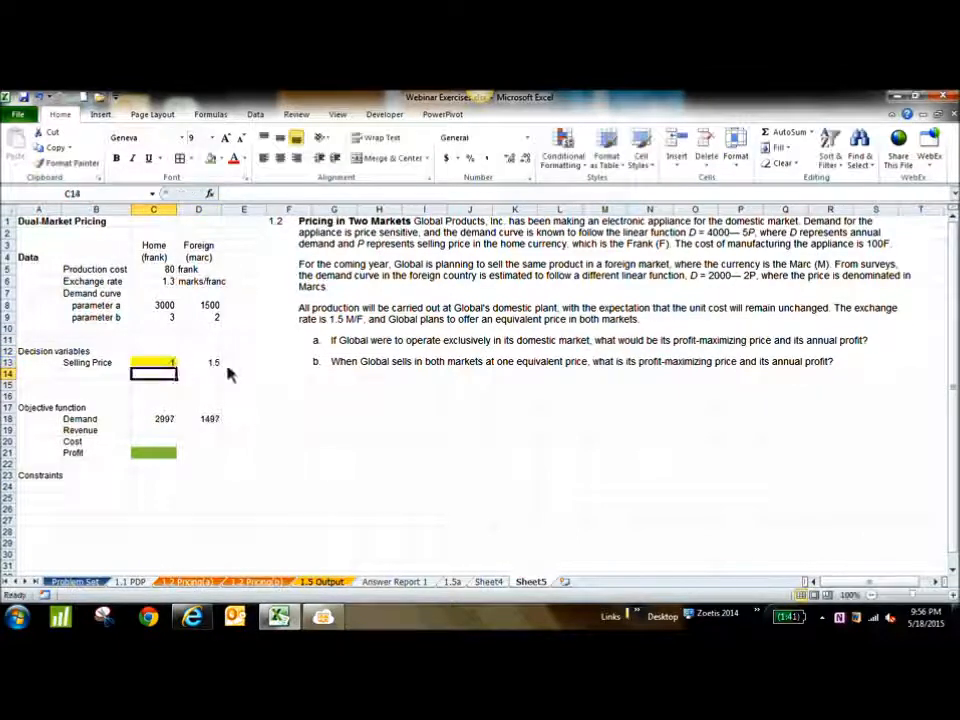
click(168, 366)
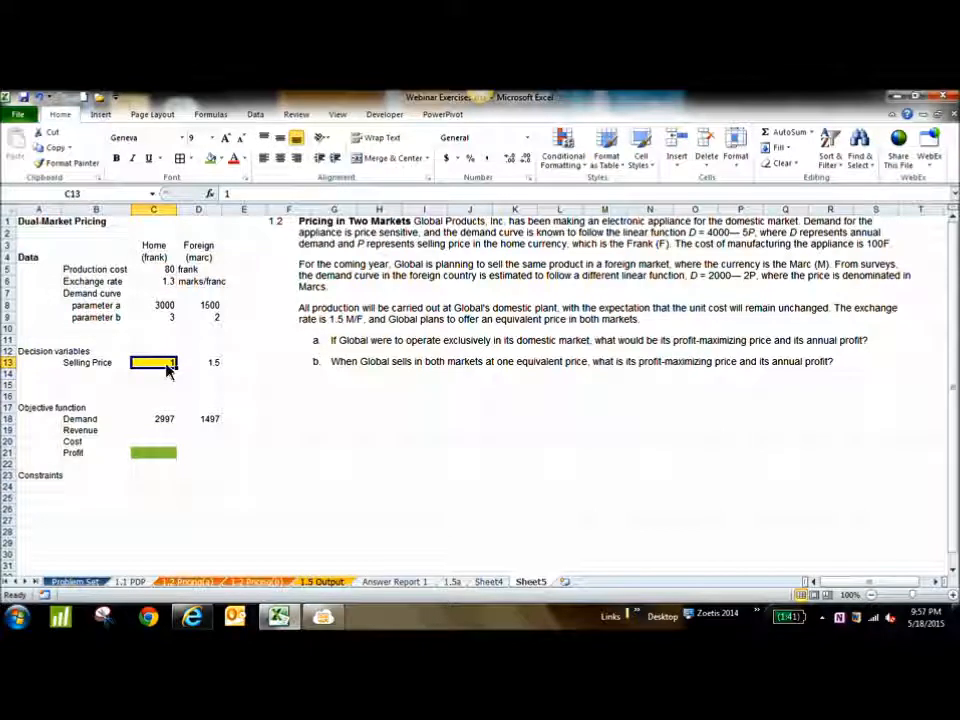
key(Delete)
click(289, 445)
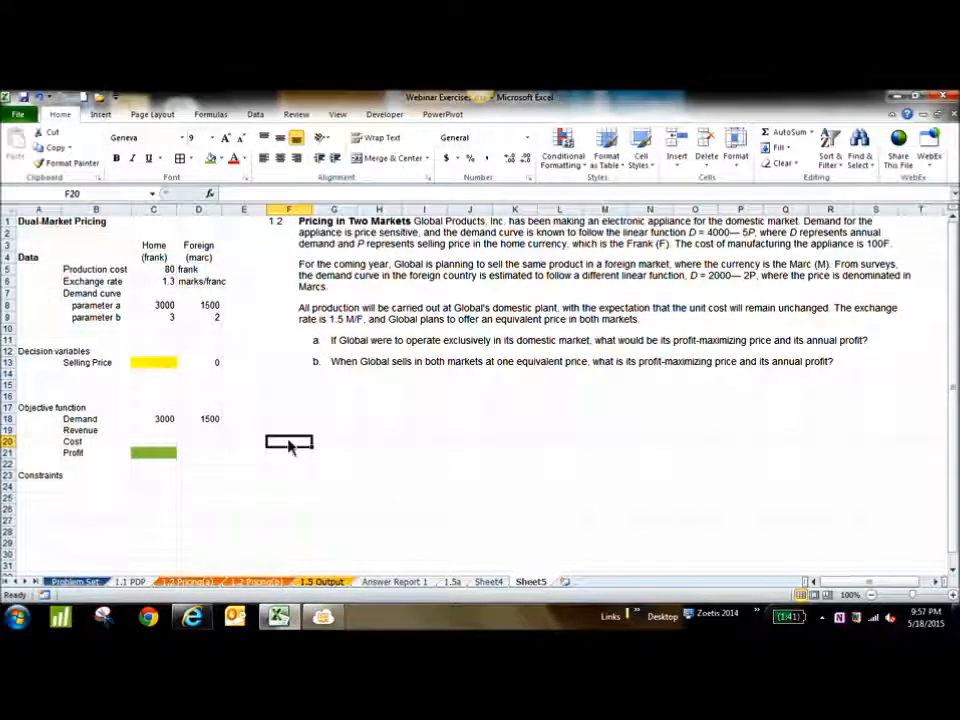
Calculate the home revenue in C19 as demand times selling price with the formula =C18*C13
click(164, 432)
text(=)
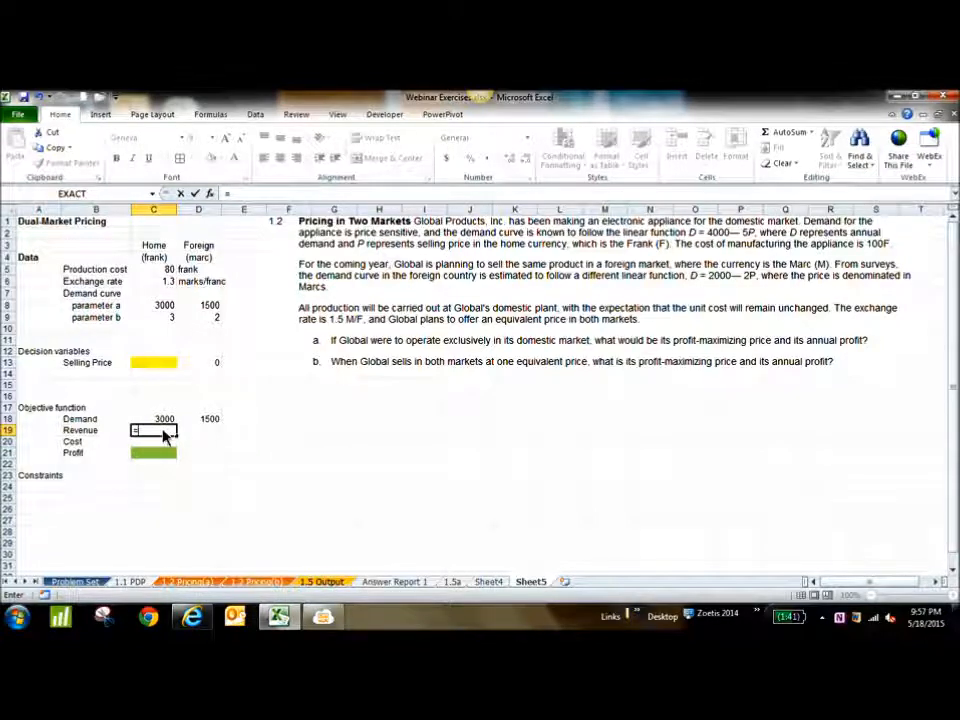
click(155, 421)
text(*)
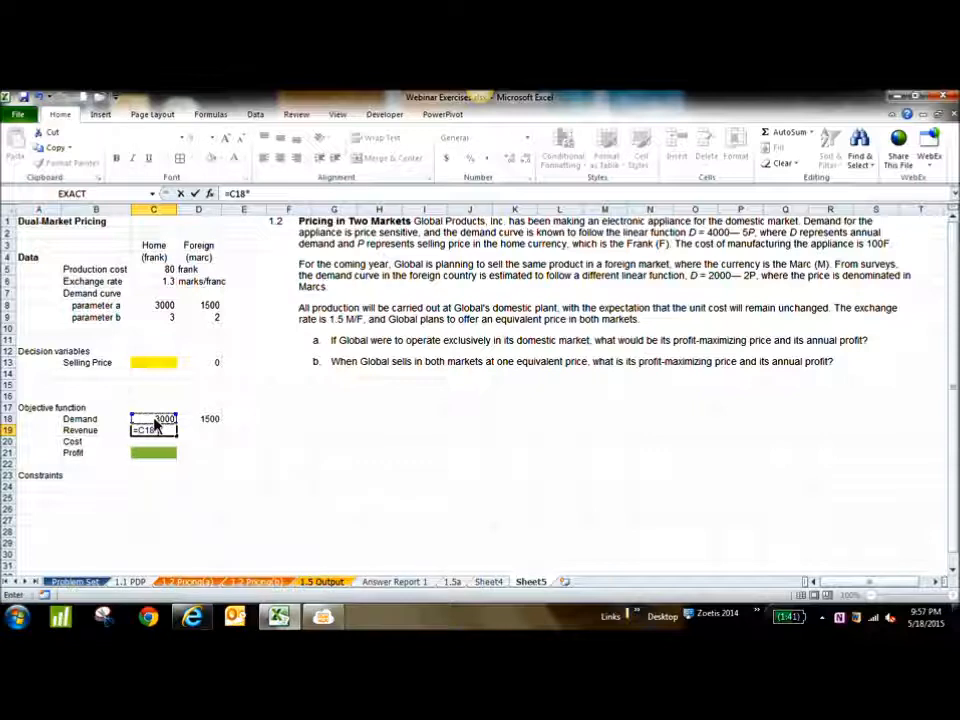
click(163, 365)
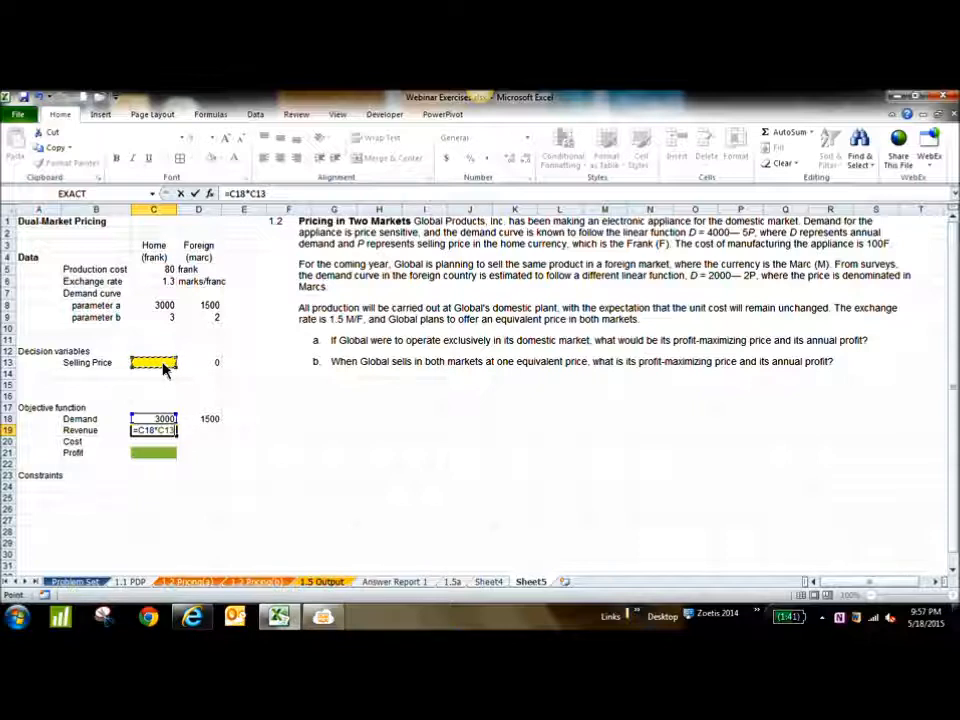
key(Return)
Calculate the home cost in C20 as demand times the production cost in C5
text(=)
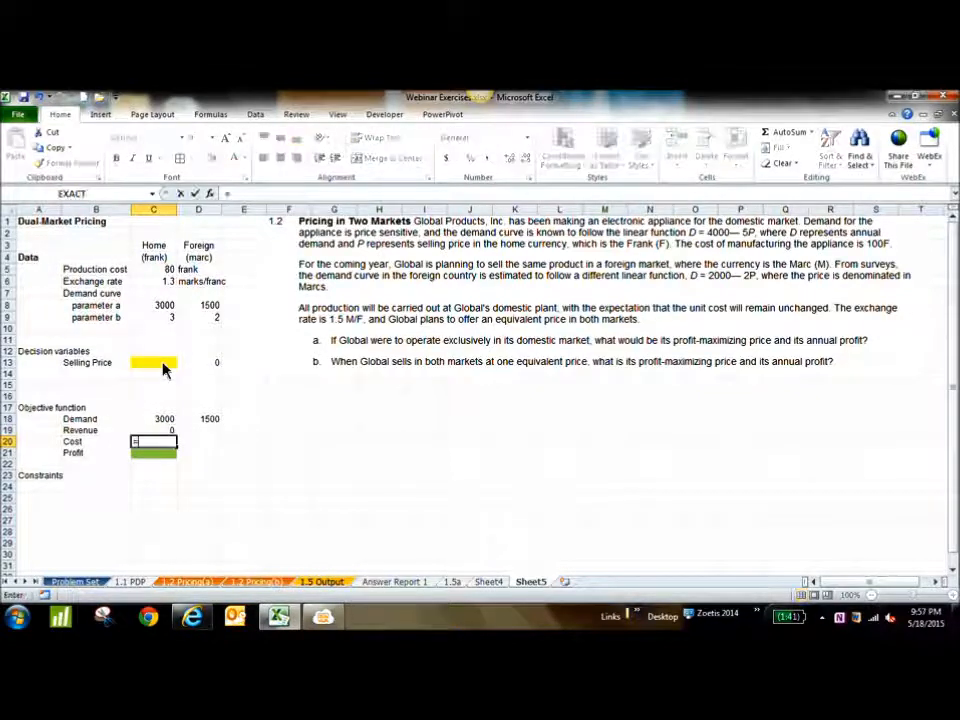
click(163, 420)
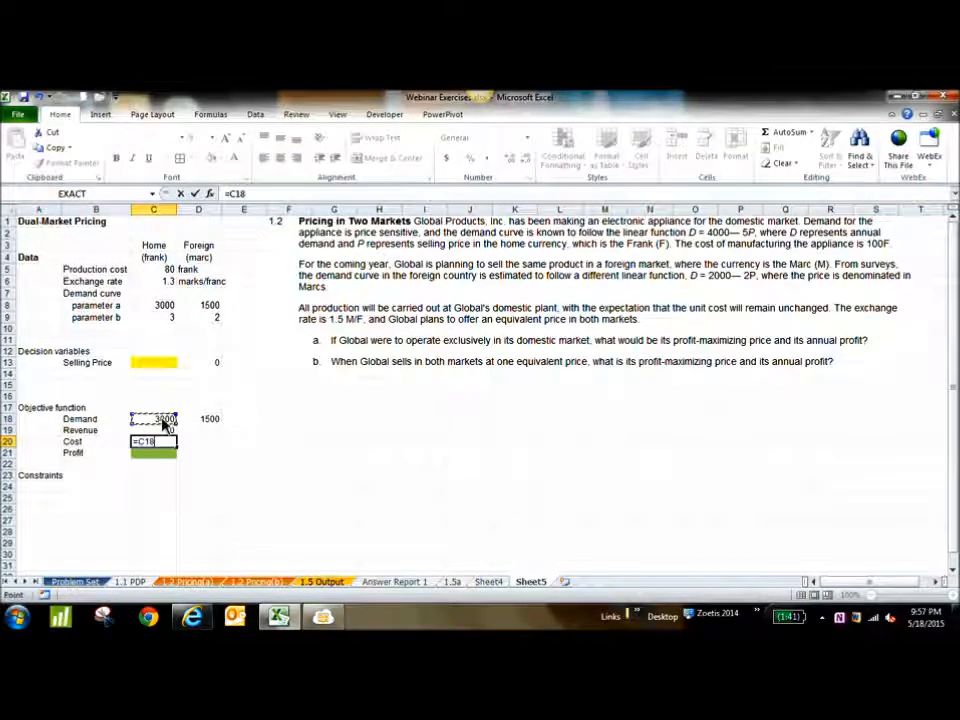
text(*)
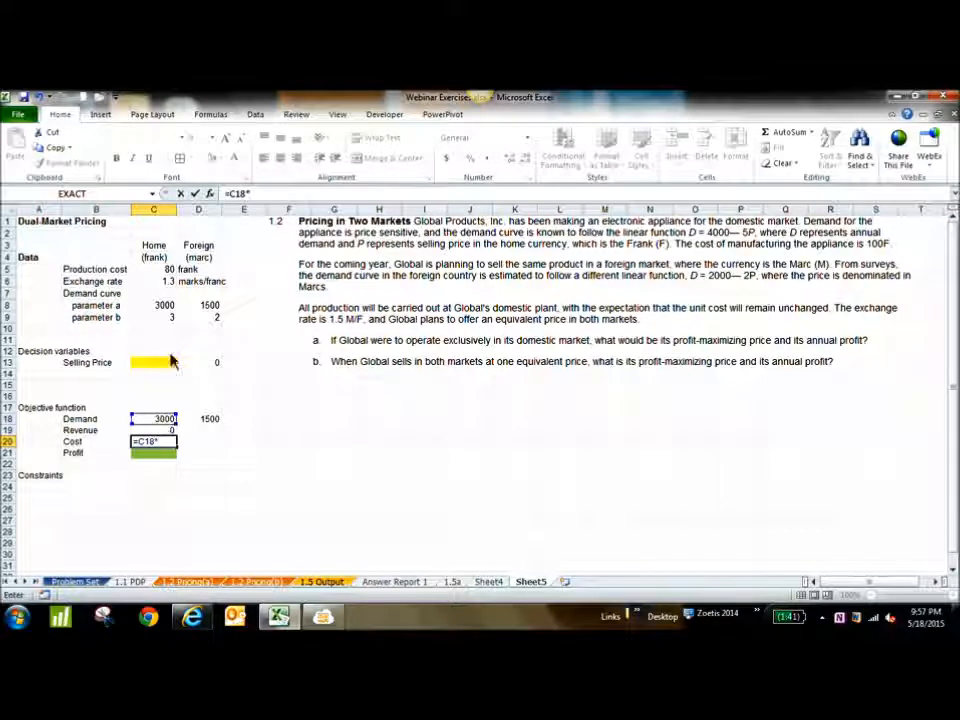
click(166, 270)
key(Return)
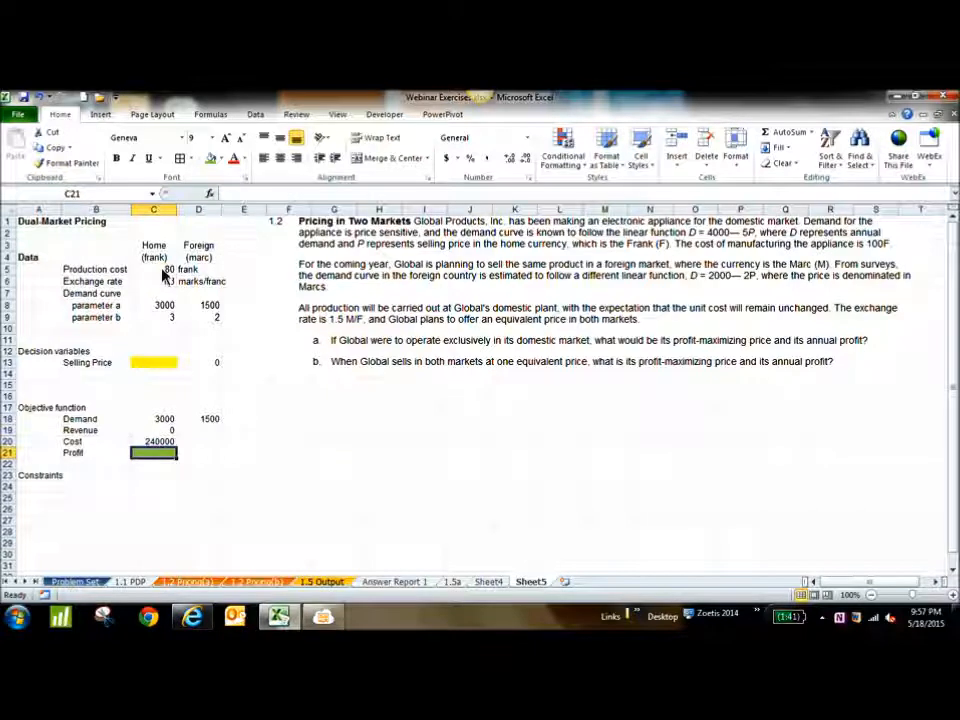
text(=)
drag(90, 462, 153, 462)
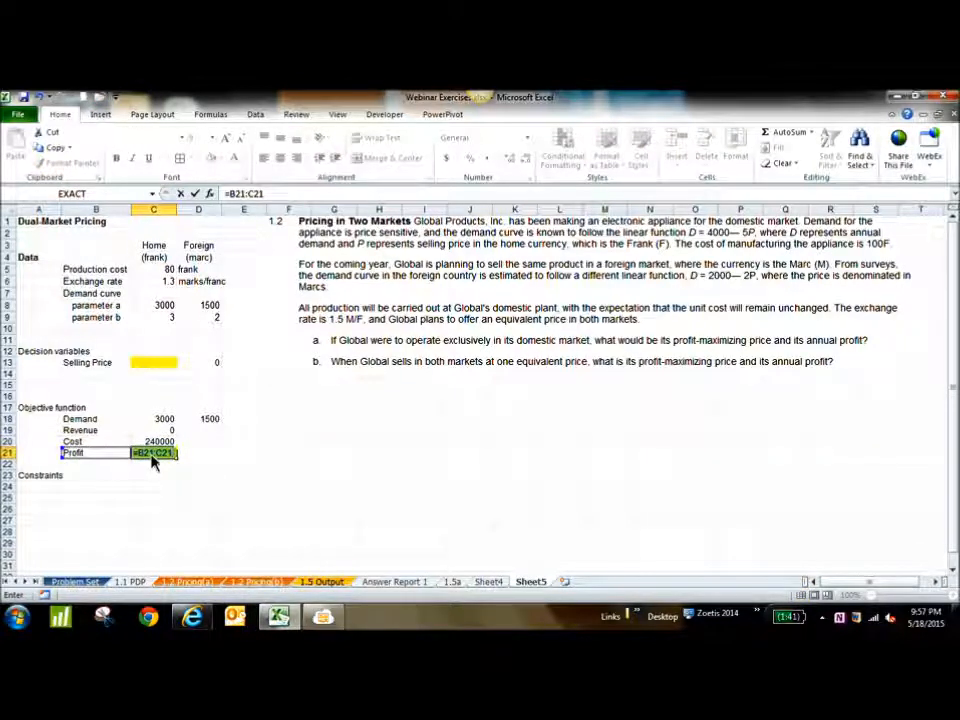
key(Escape)
drag(110, 461, 154, 456)
key(Delete)
click(163, 462)
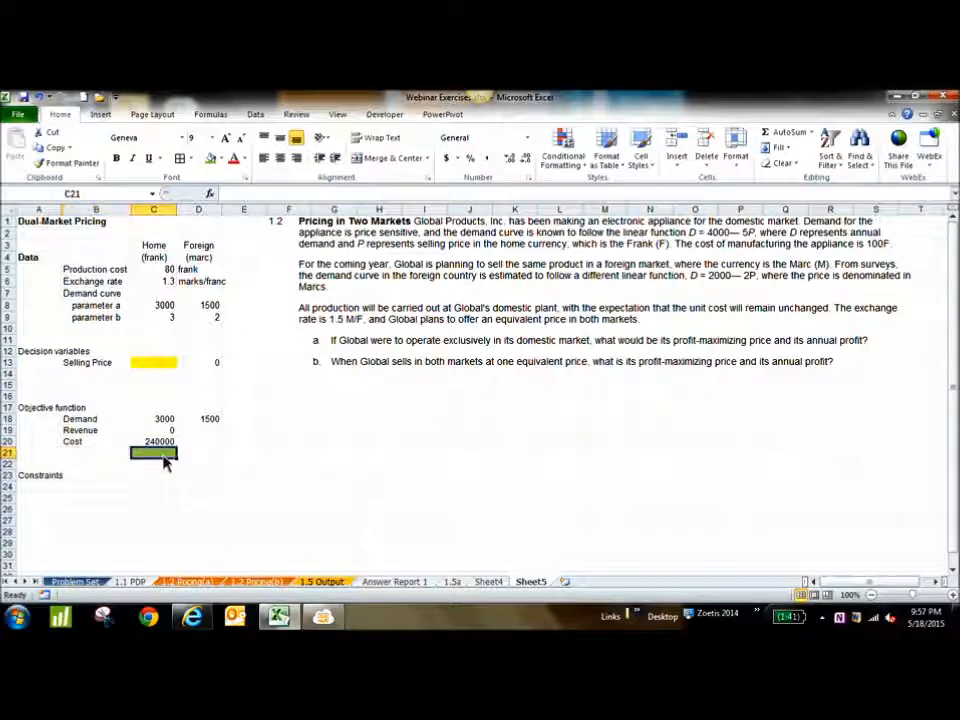
Label B21 as "Profit at each market" and B22 as "Total Profit"
click(98, 456)
text(Profit at each market)
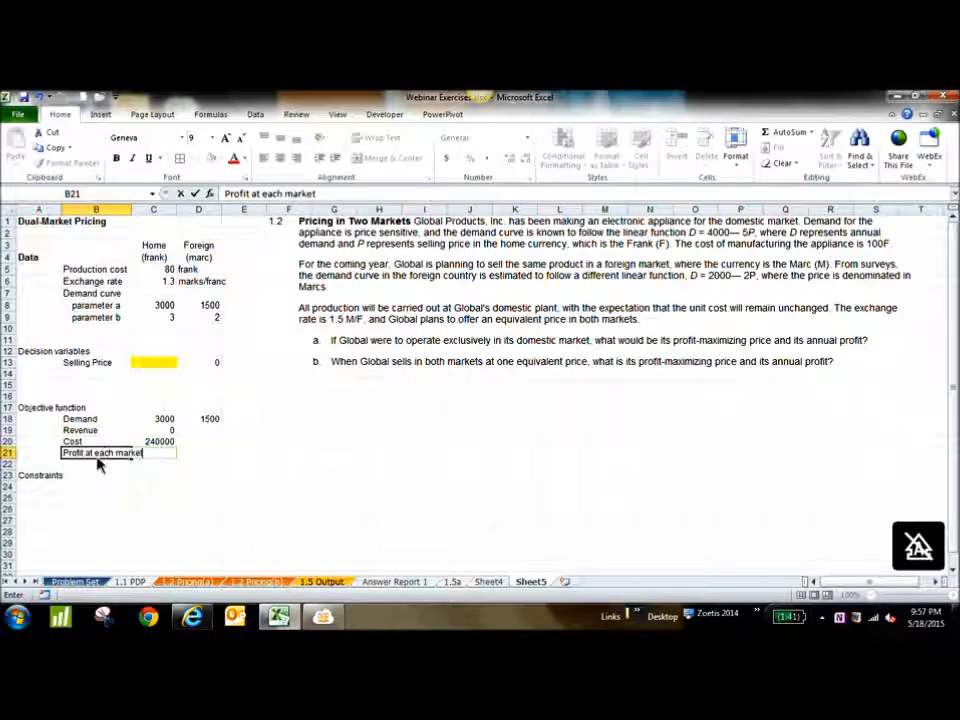
key(Return)
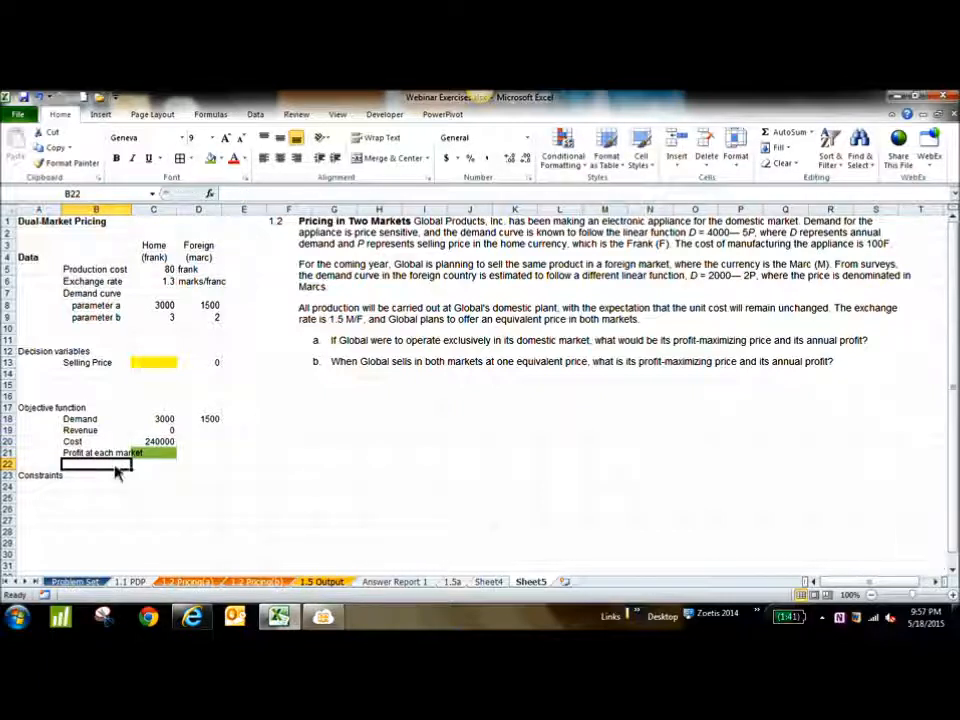
text(Total Profit)
Remove the fill colour from C21 and give the total profit cell C22 a standard dark green fill
click(160, 453)
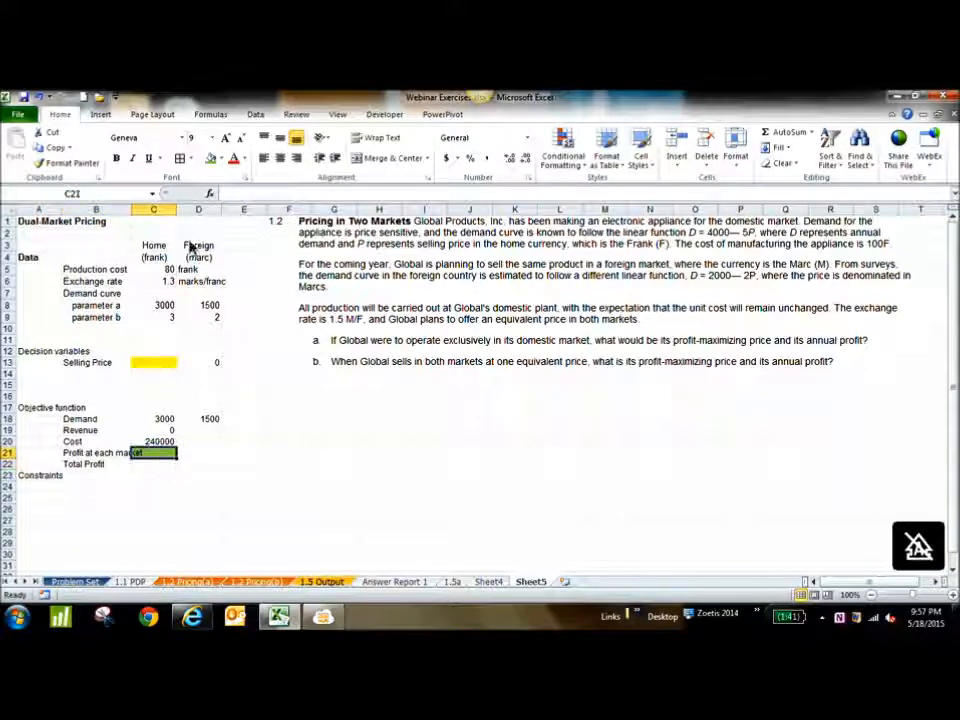
click(221, 159)
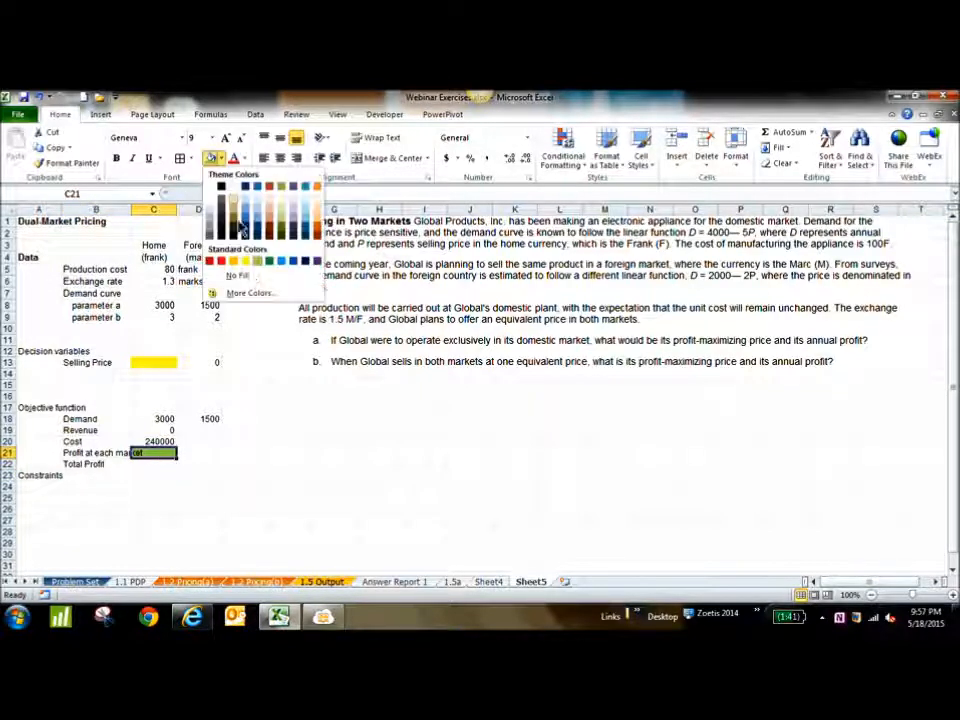
click(253, 280)
click(155, 464)
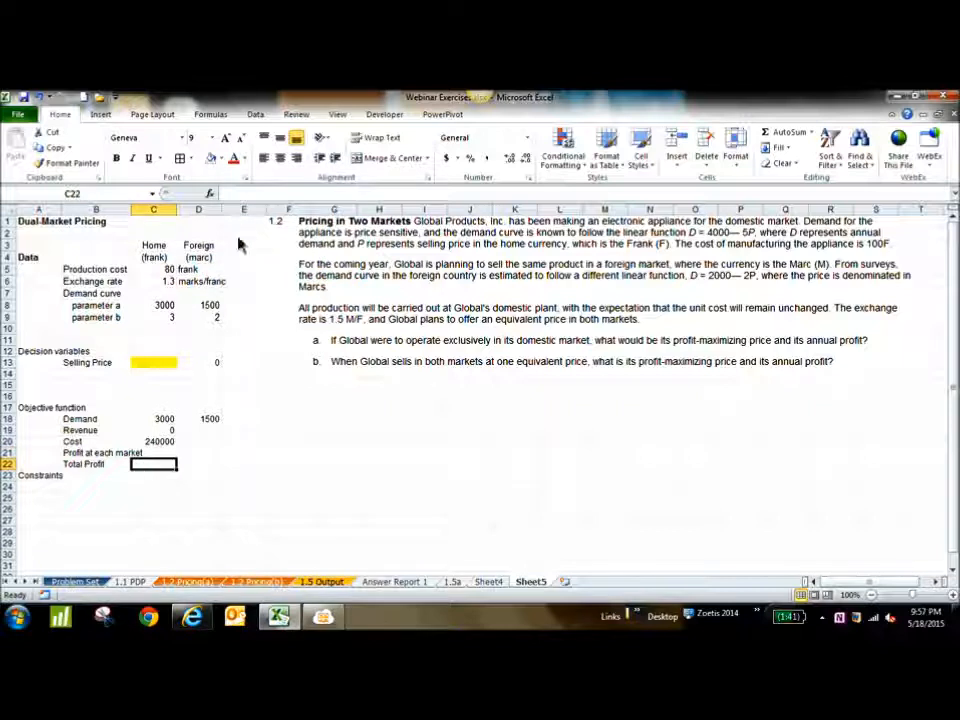
click(221, 159)
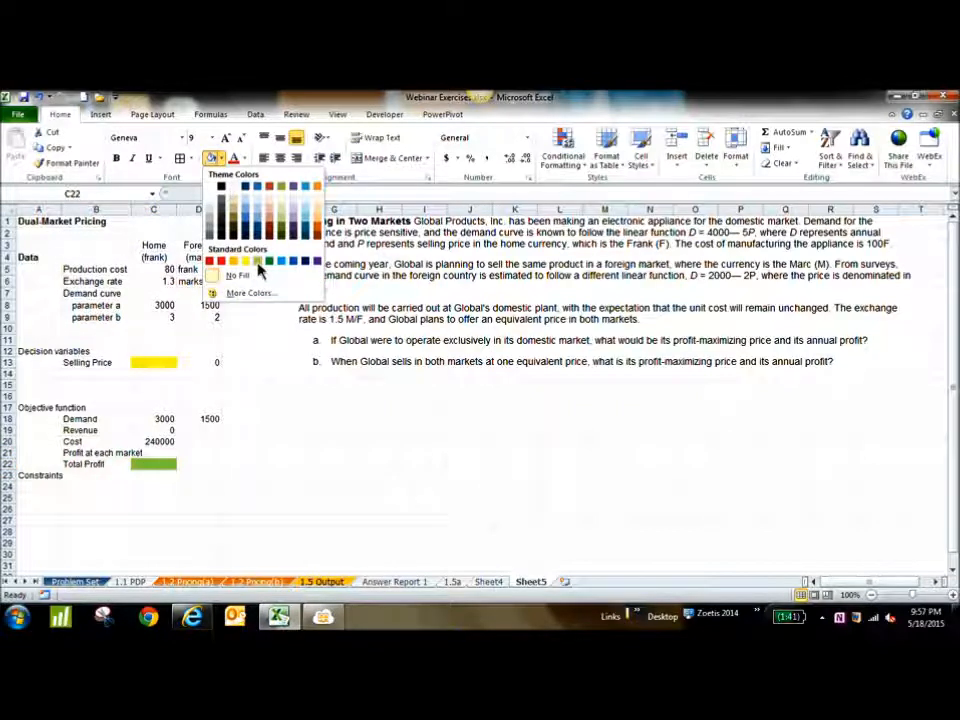
click(268, 262)
click(334, 476)
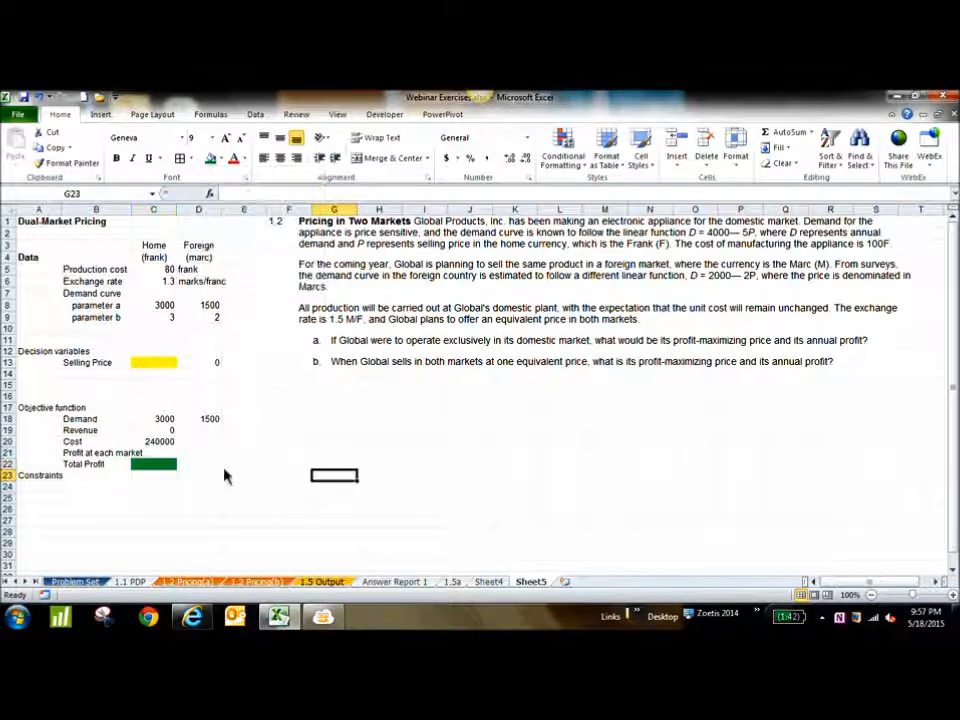
Calculate the home market profit in C21 as revenue minus cost with the formula =C19-C20
click(166, 453)
text(=)
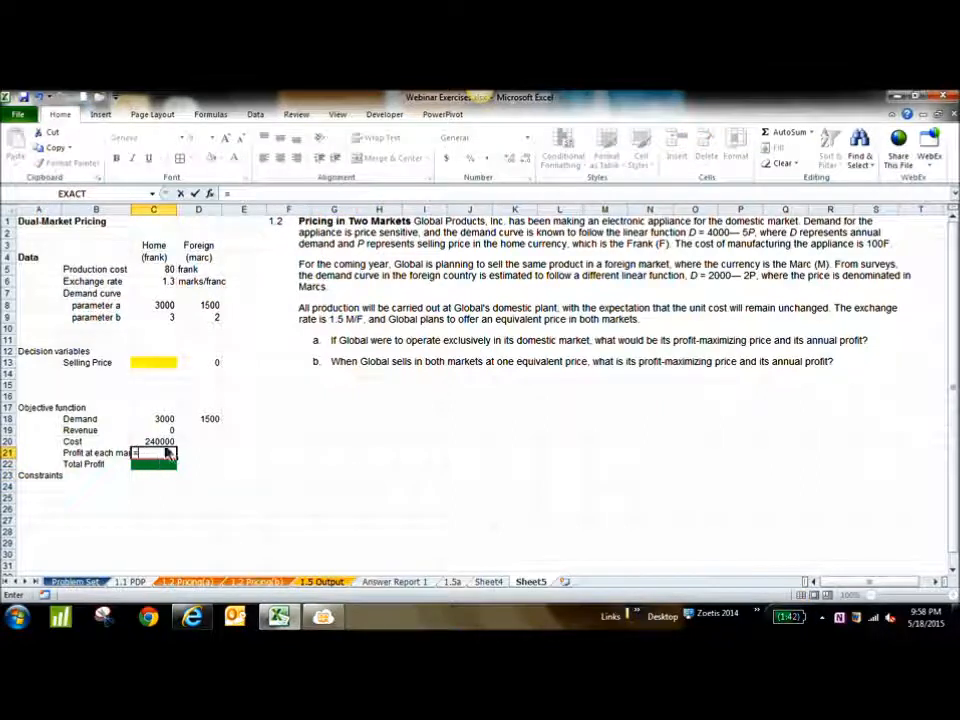
click(161, 432)
text(-)
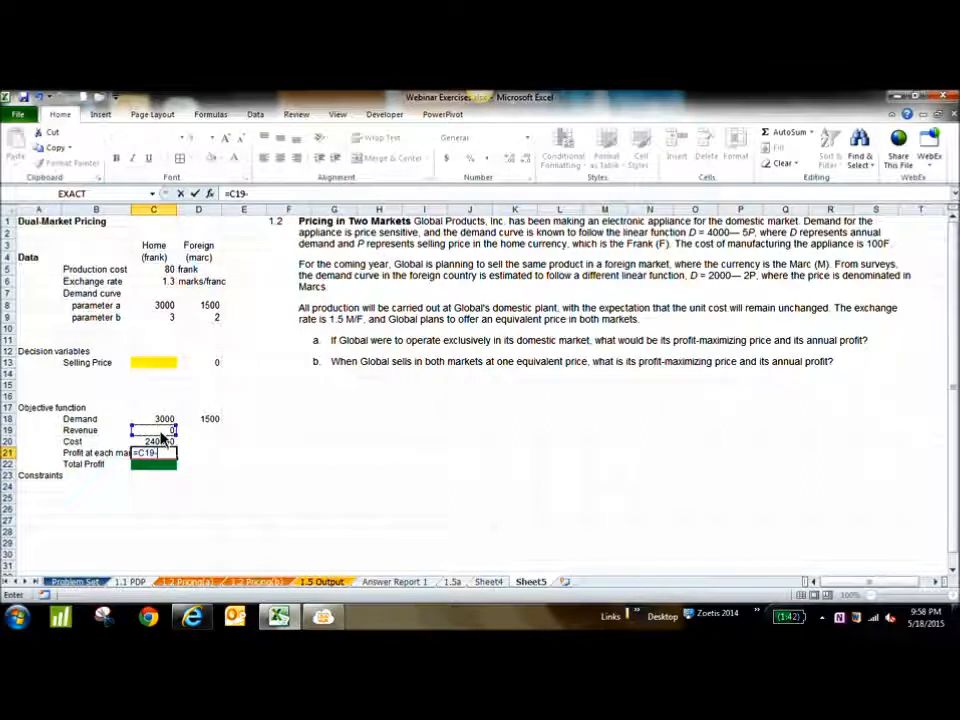
click(161, 442)
key(Return)
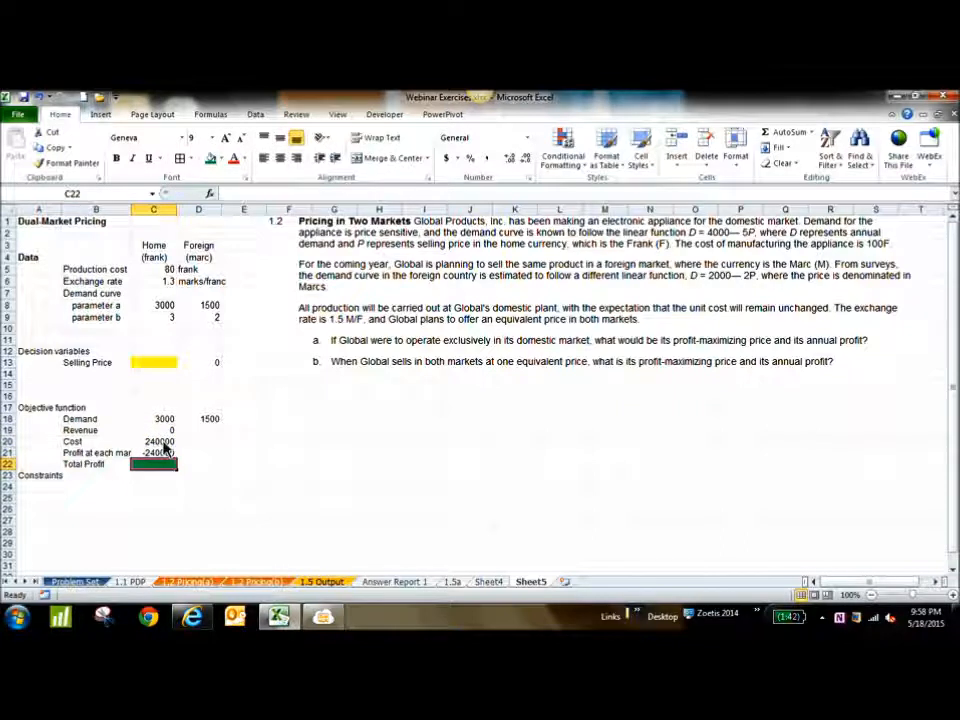
click(288, 489)
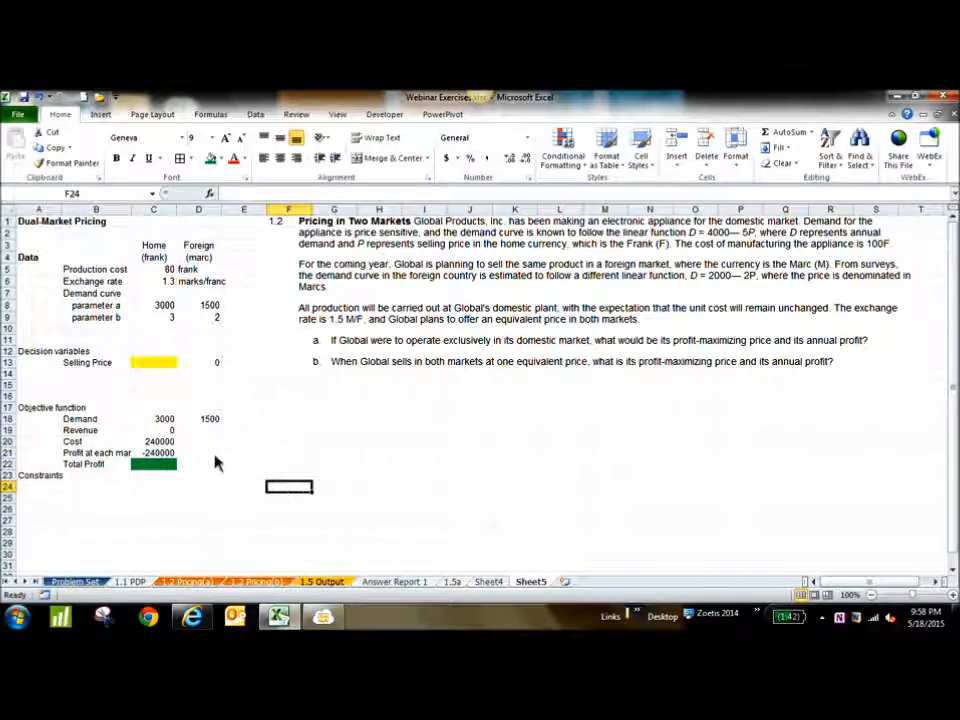
Calculate the foreign revenue in D19 as demand times selling price with the formula =D18*D13
click(202, 432)
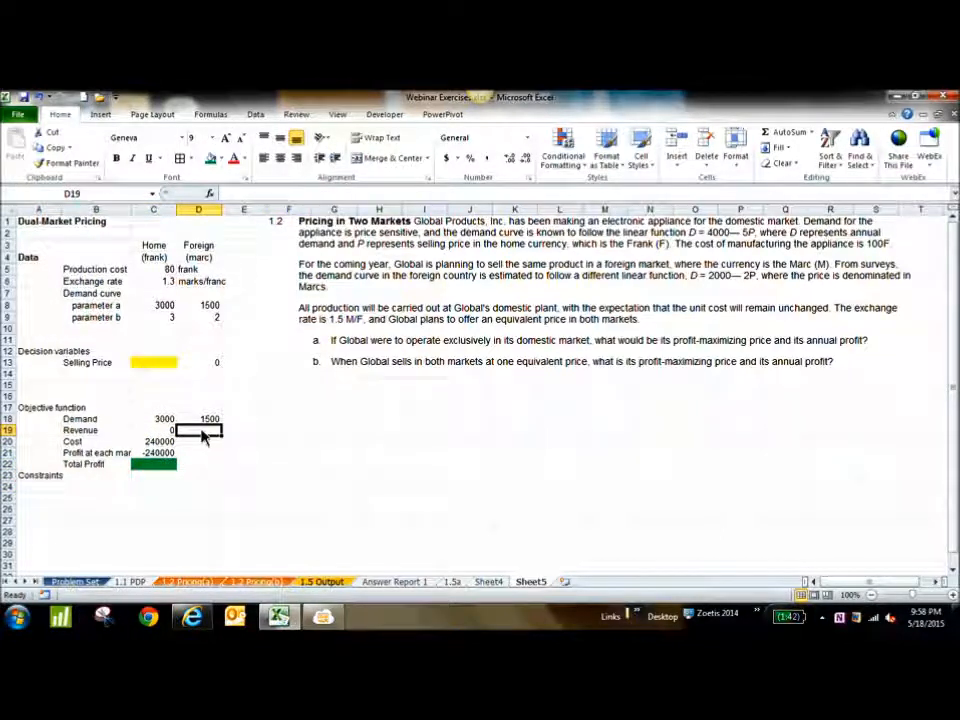
text(=)
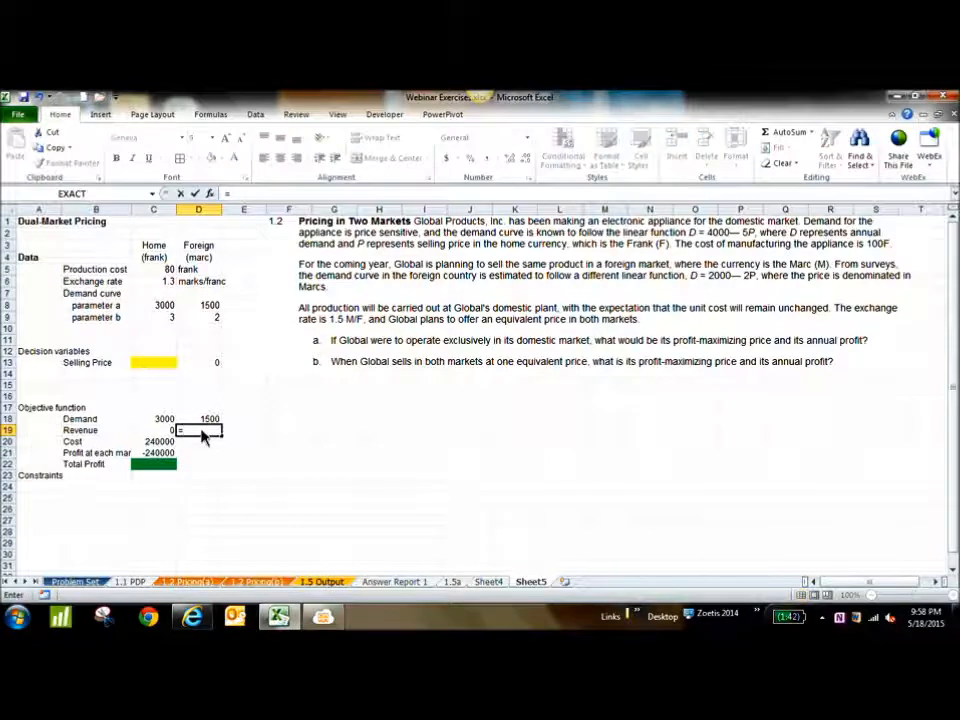
click(212, 420)
text(*)
click(213, 365)
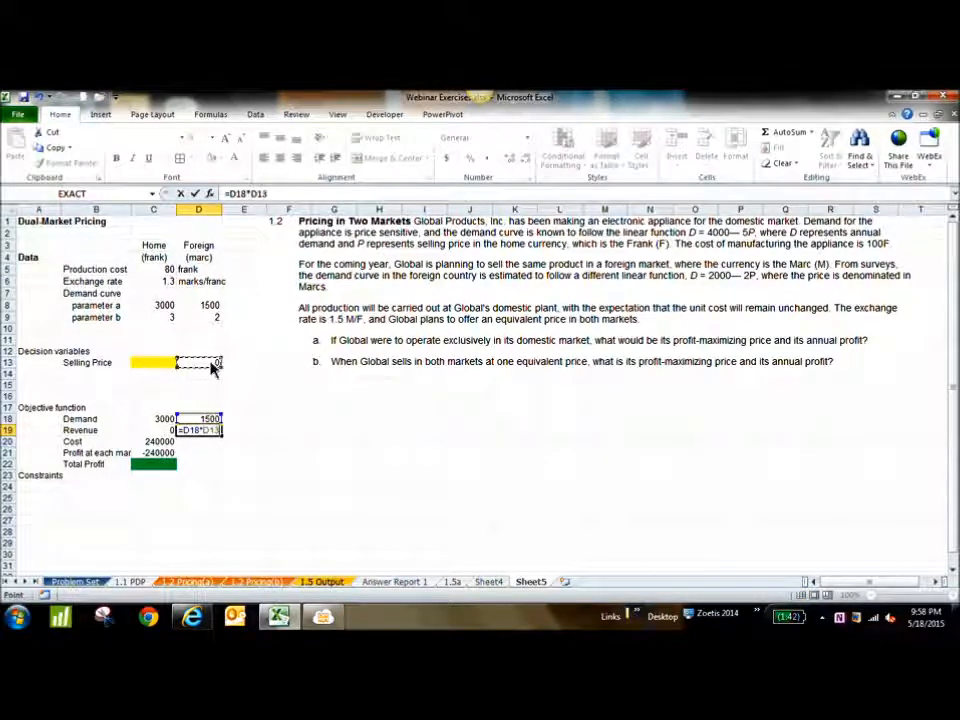
key(Return)
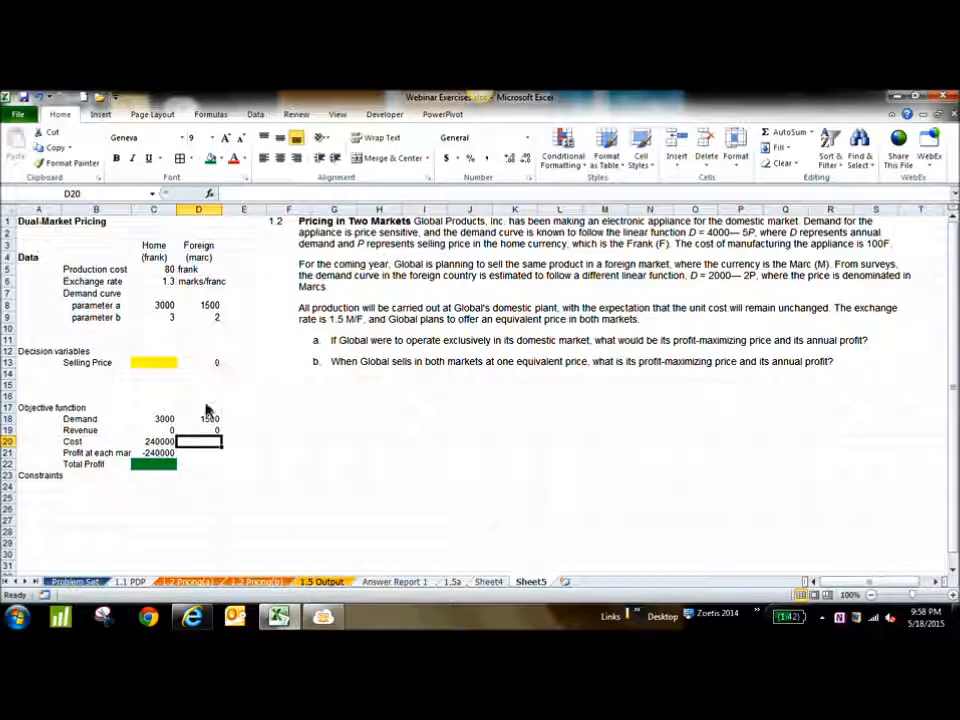
Calculate the foreign cost in D20 with the formula =D18*C5 and autofit the width of column C
text(=)
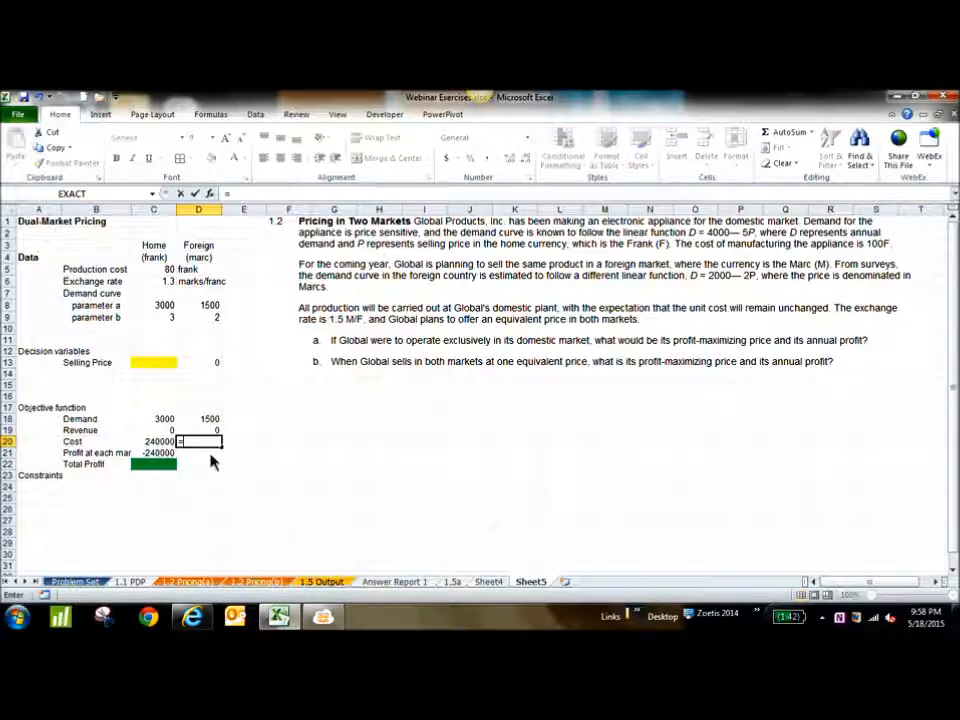
click(210, 420)
text(*)
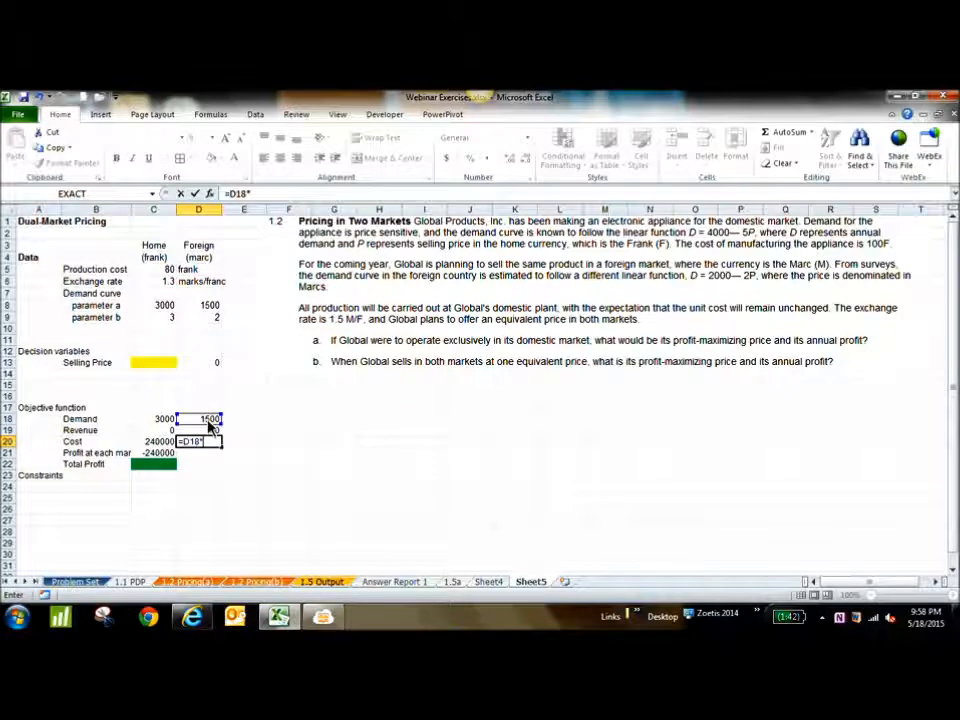
click(158, 272)
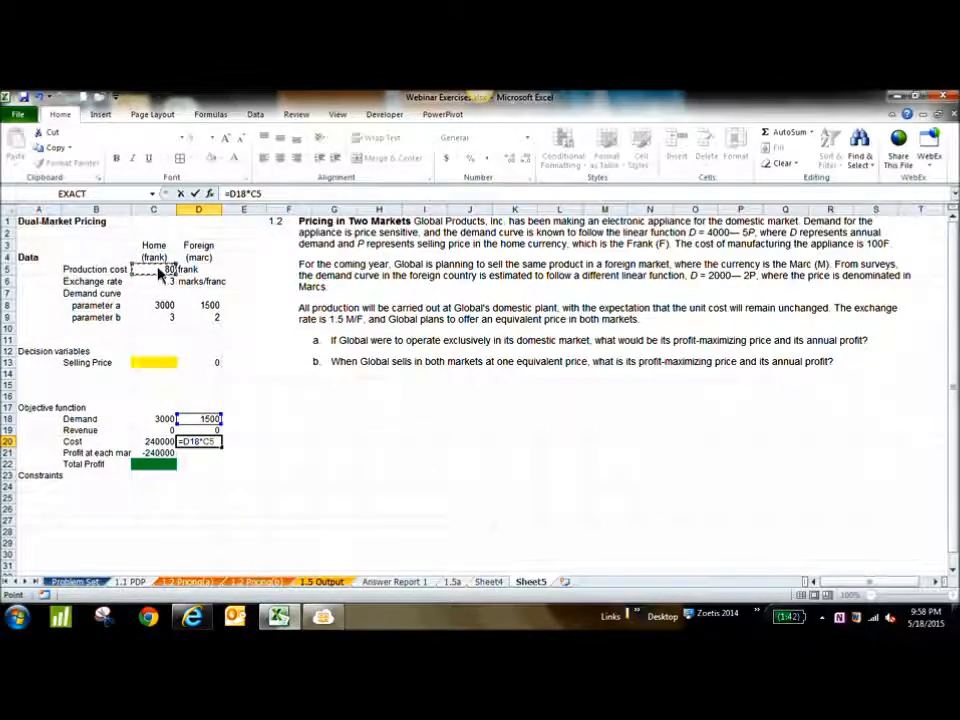
key(Return)
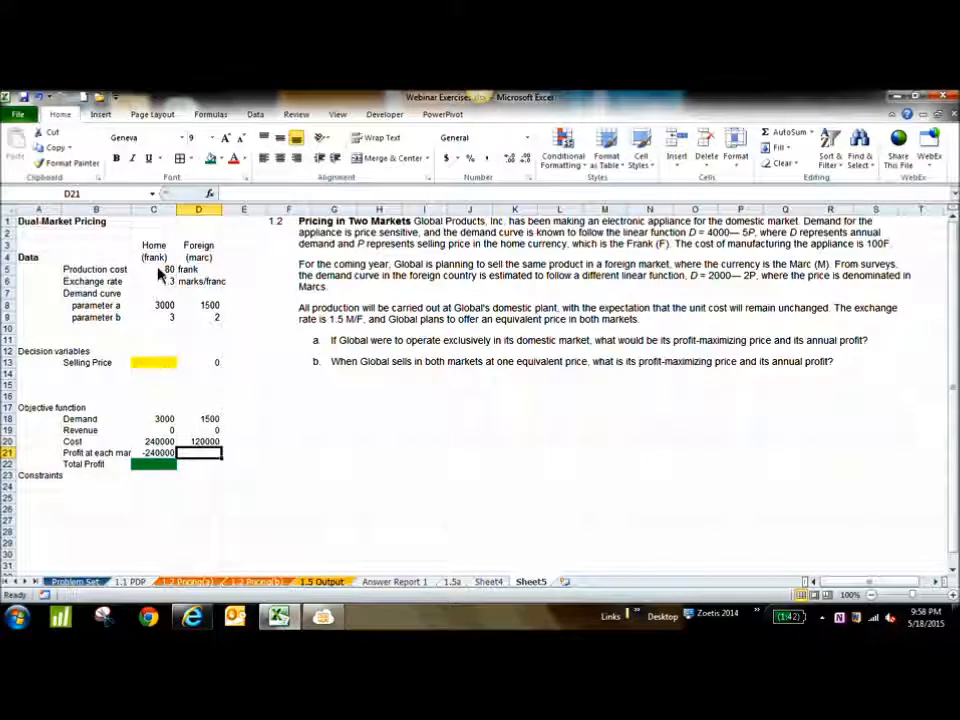
double_click(176, 210)
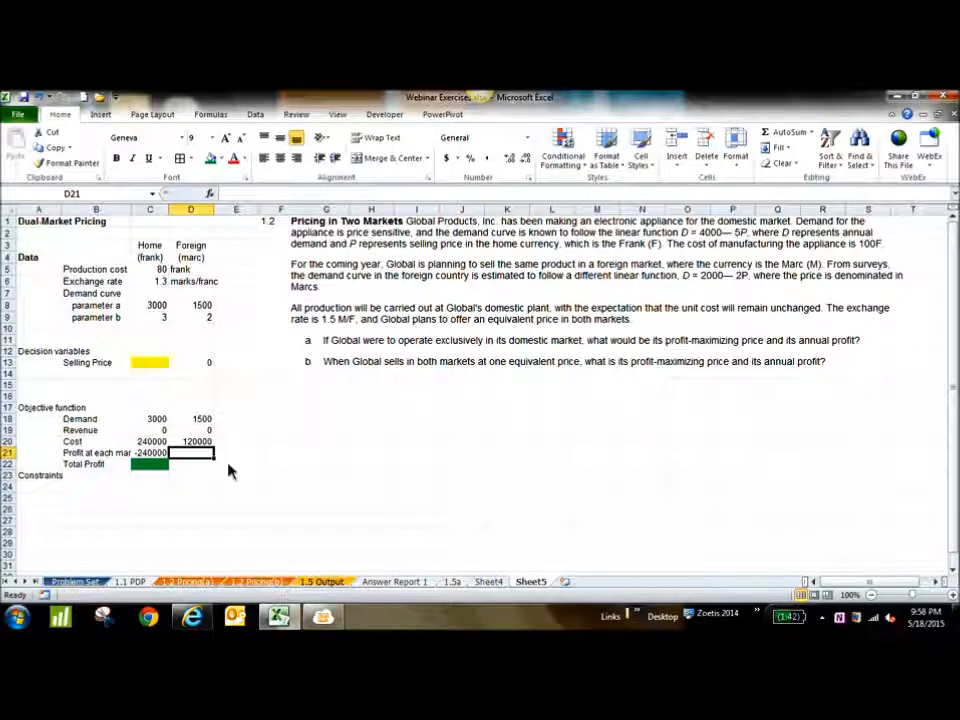
Note the currencies beside the foreign figures, entering Marc in E19 for revenue and Frank in E20 for cost
key(Up)
key(Up)
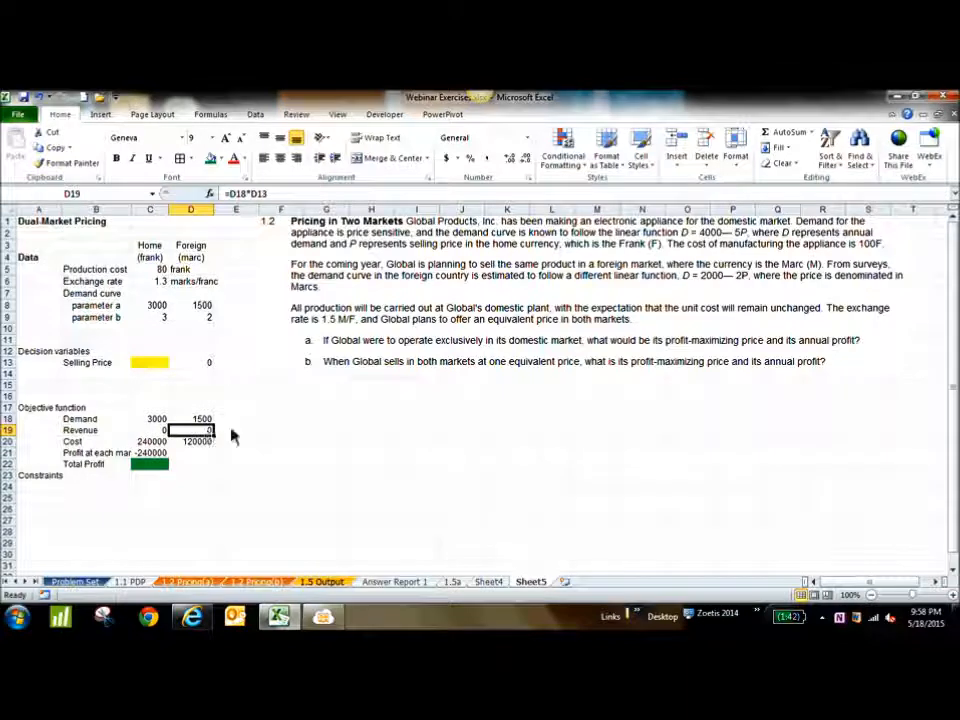
click(236, 436)
text(Marc)
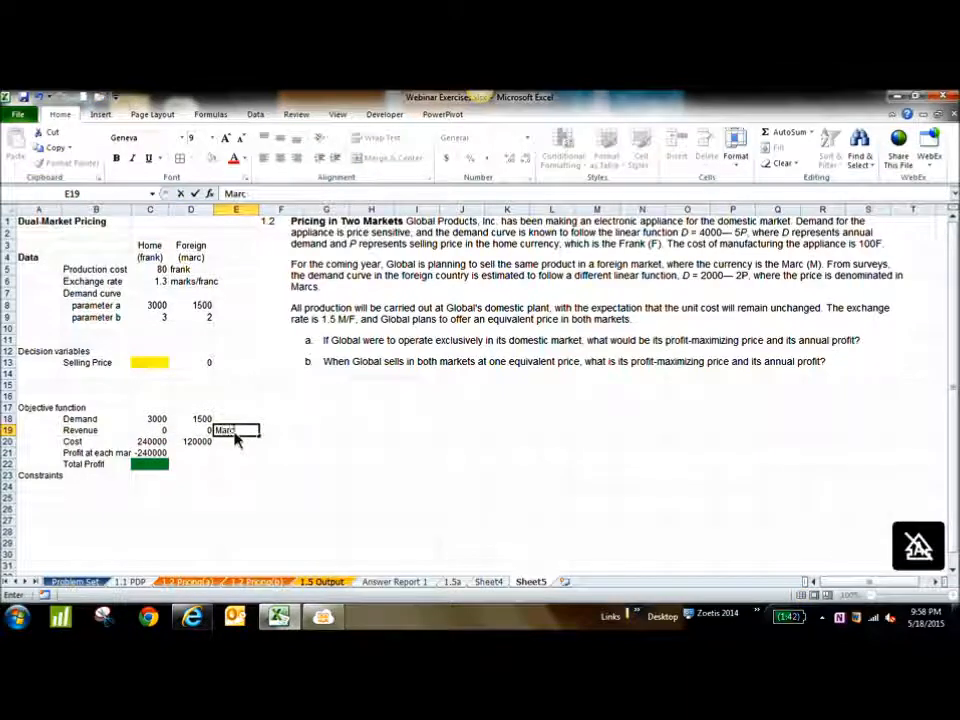
text(s)
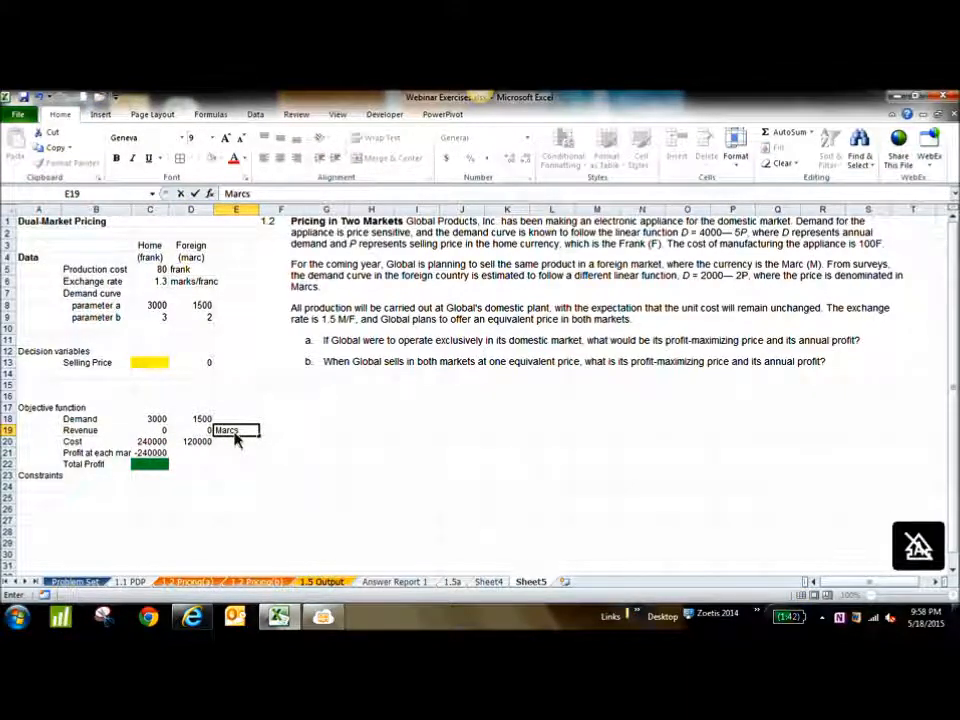
key(Return)
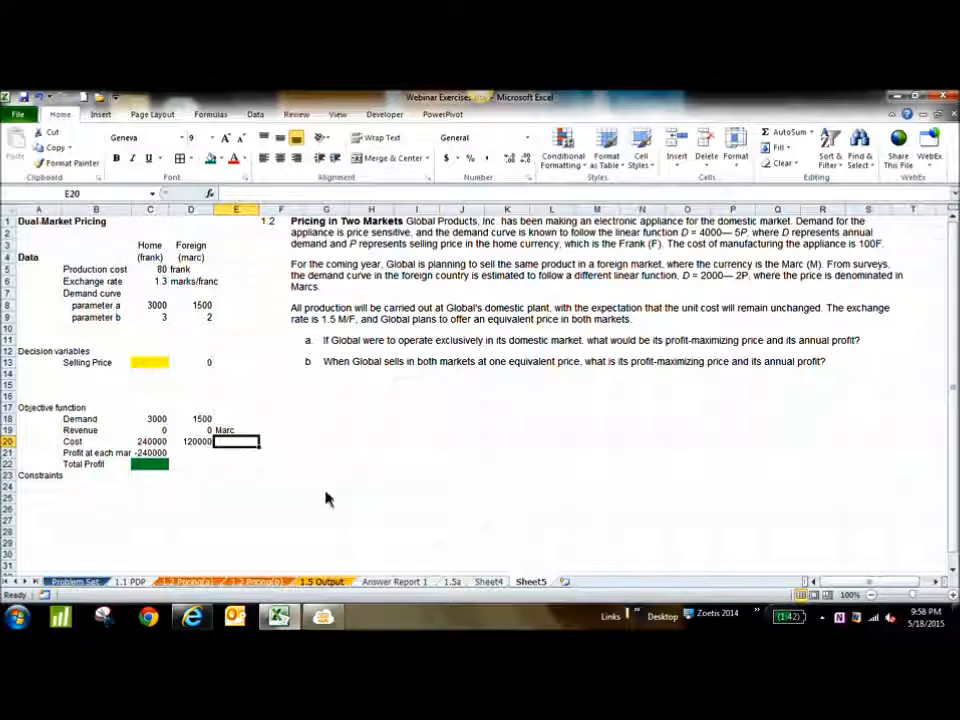
text(Frank)
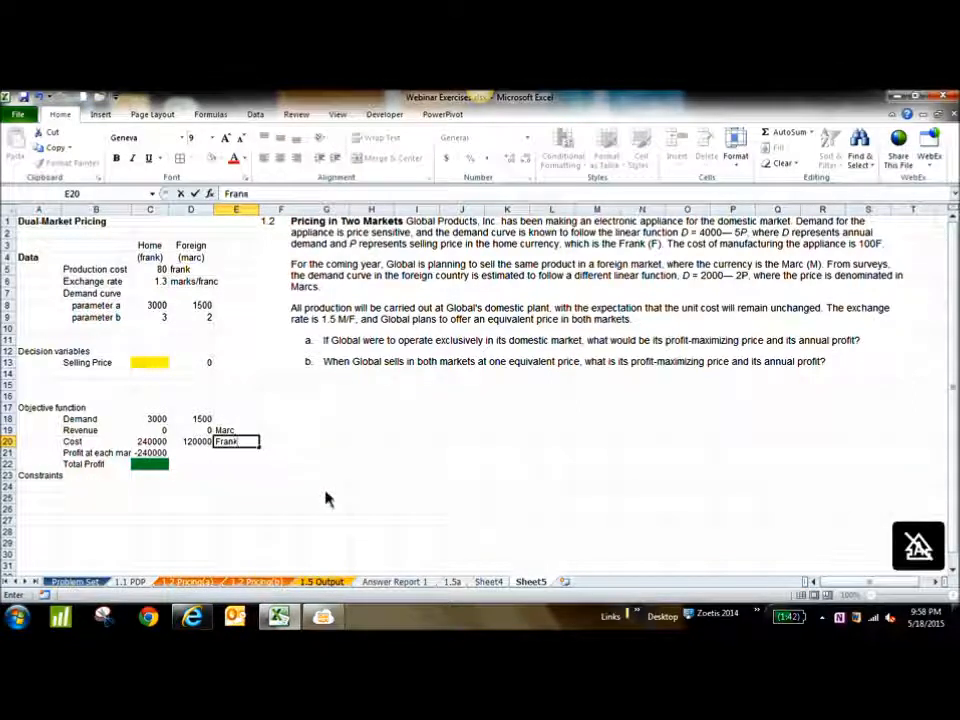
key(Return)
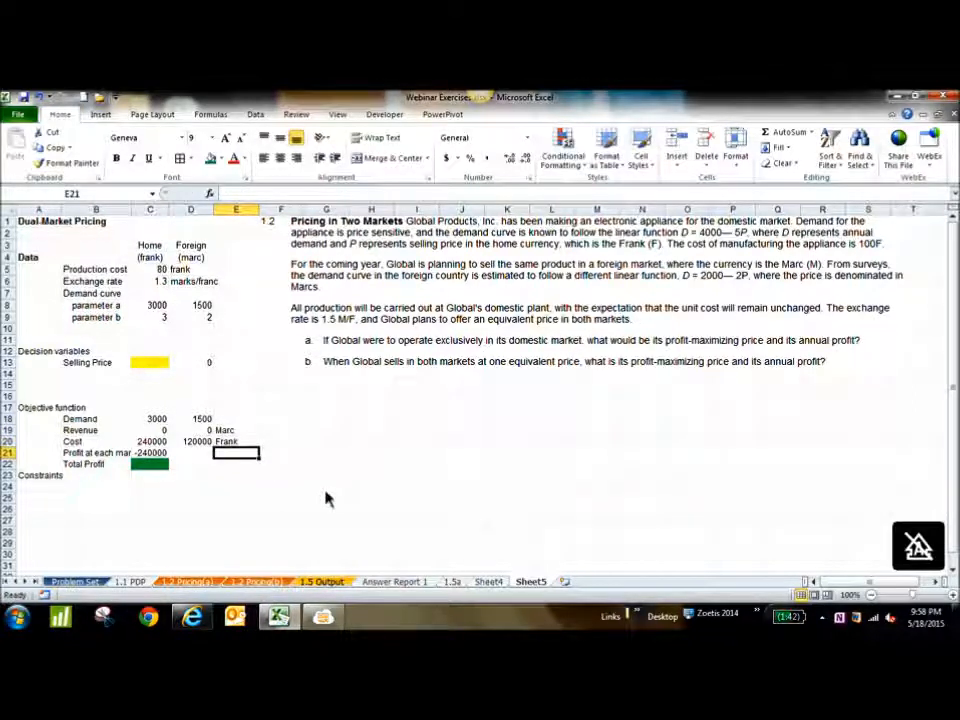
Review the revenue and cost formulas of the home and foreign markets in C19:D20
click(205, 430)
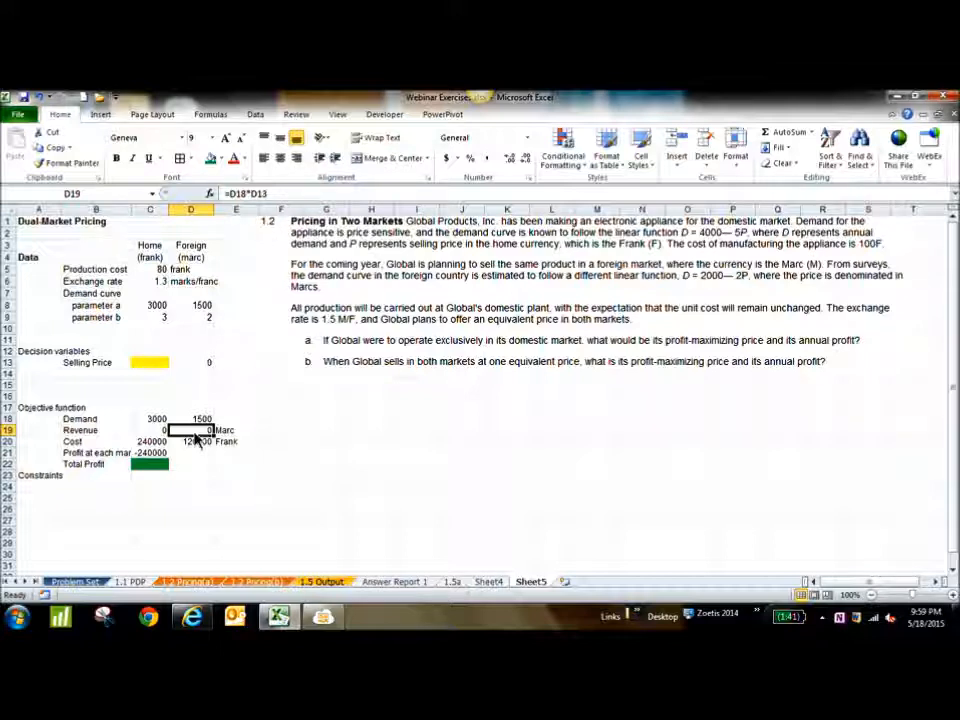
click(193, 443)
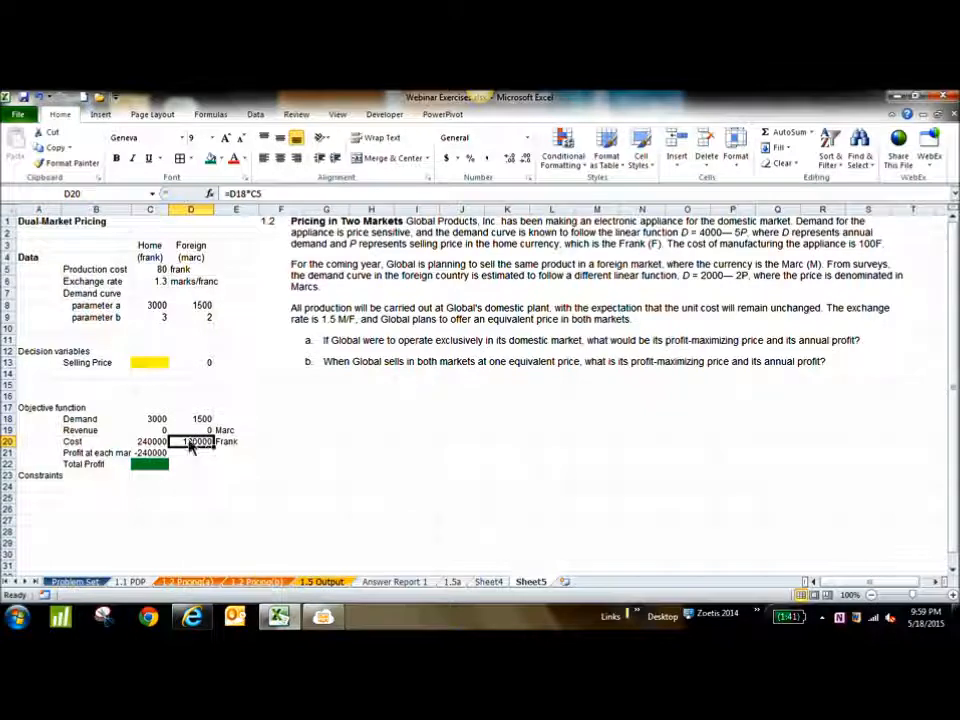
click(156, 430)
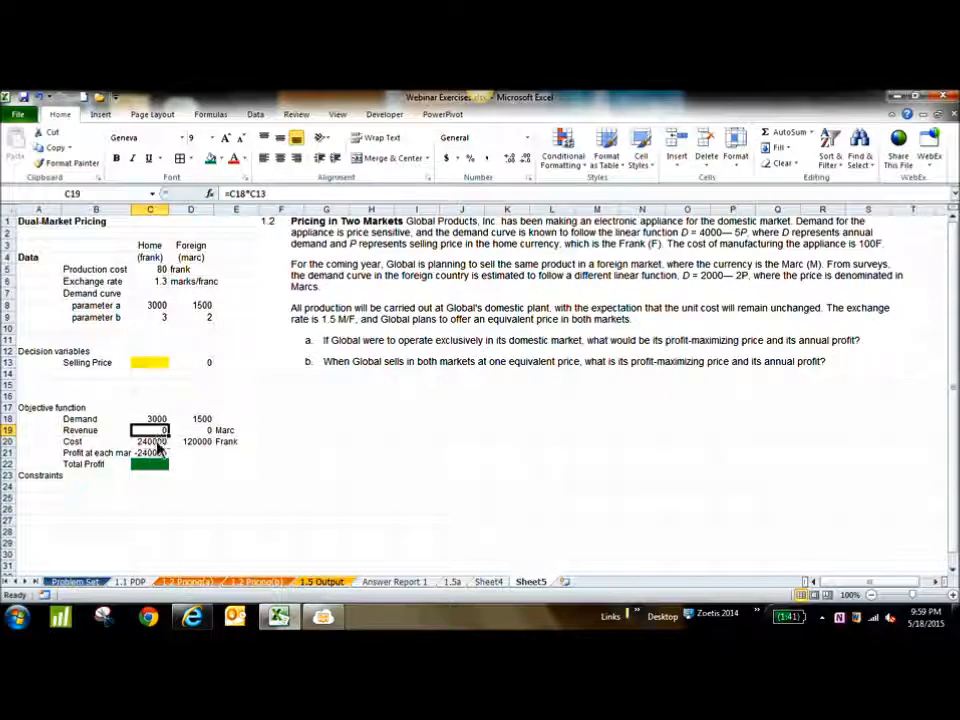
click(157, 444)
click(193, 444)
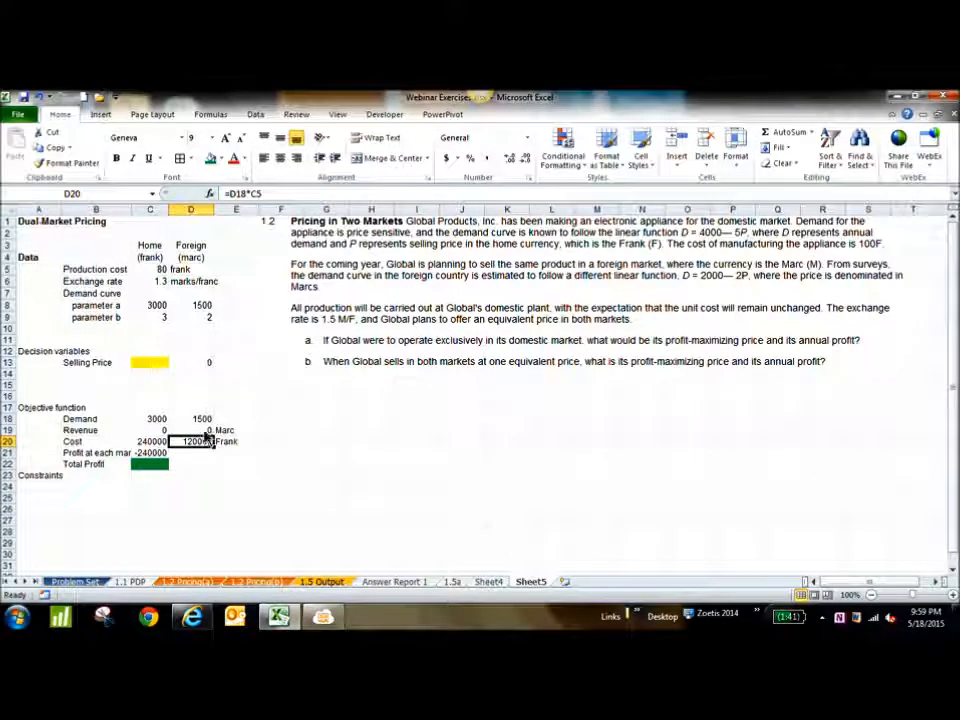
click(205, 431)
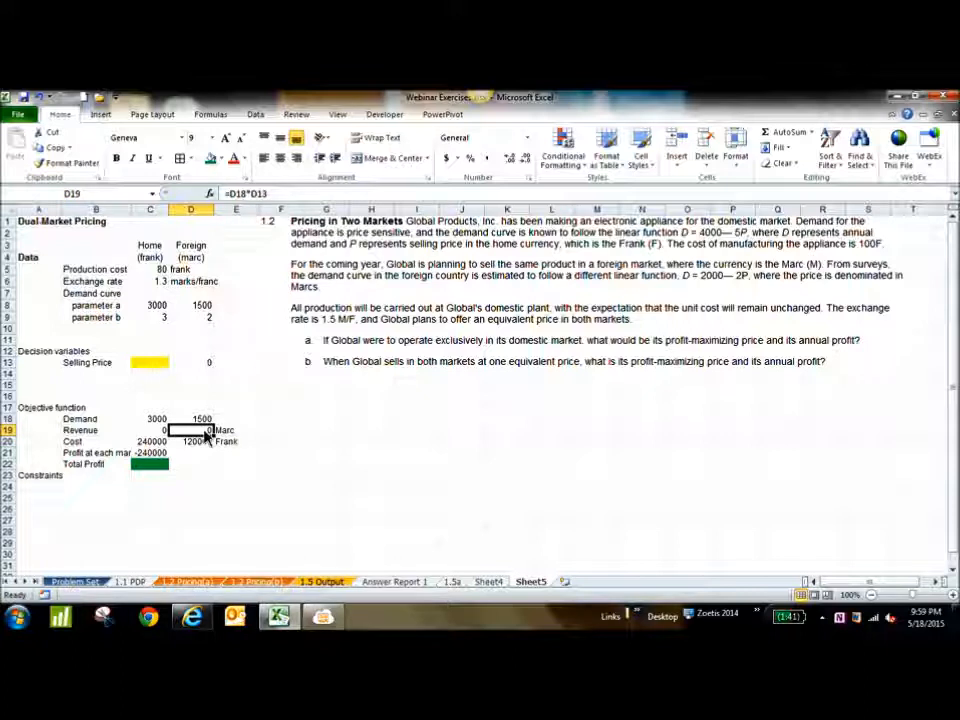
Enter the heading "Converted value" in F18
click(271, 432)
key(Up)
text(Converted value)
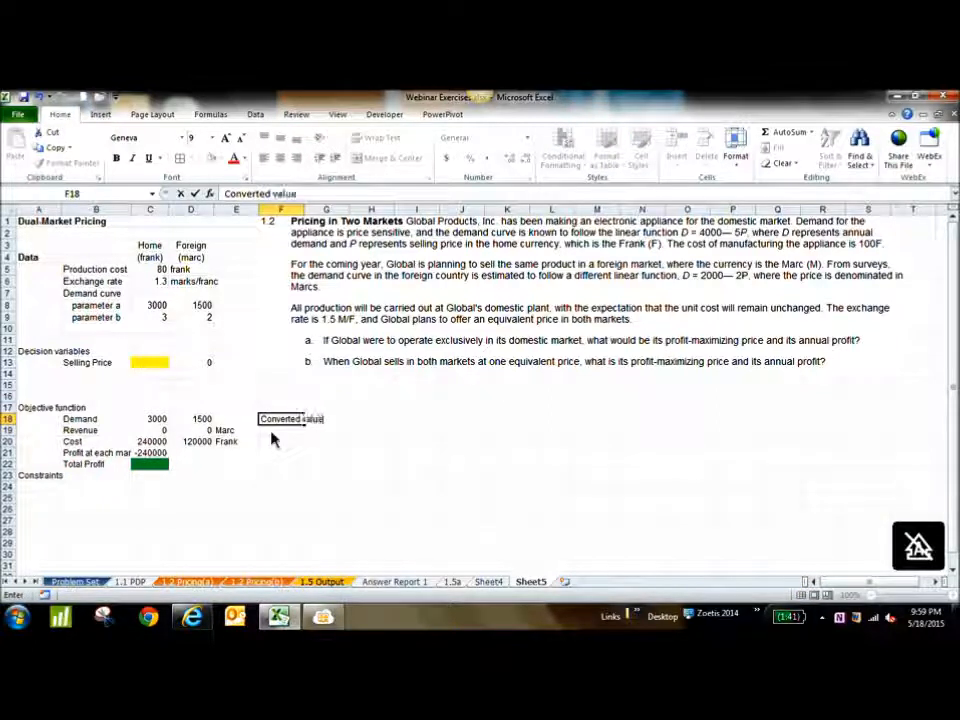
key(Return)
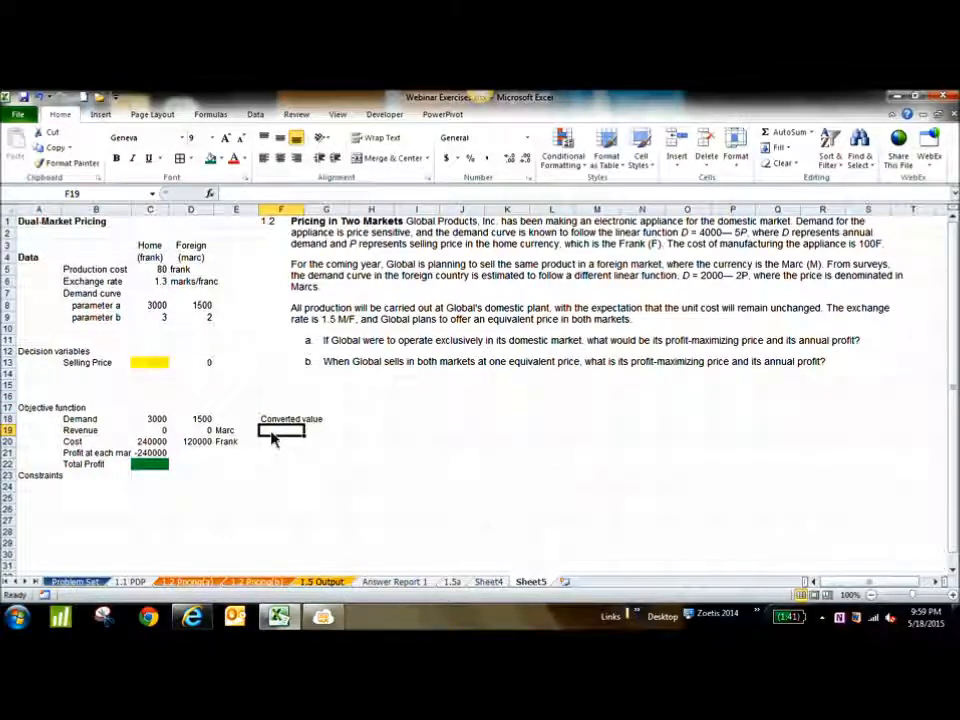
Convert the foreign revenue to franks in F19 with the formula =D19/1.5
text(=)
click(208, 434)
text(/1.5)
key(Return)
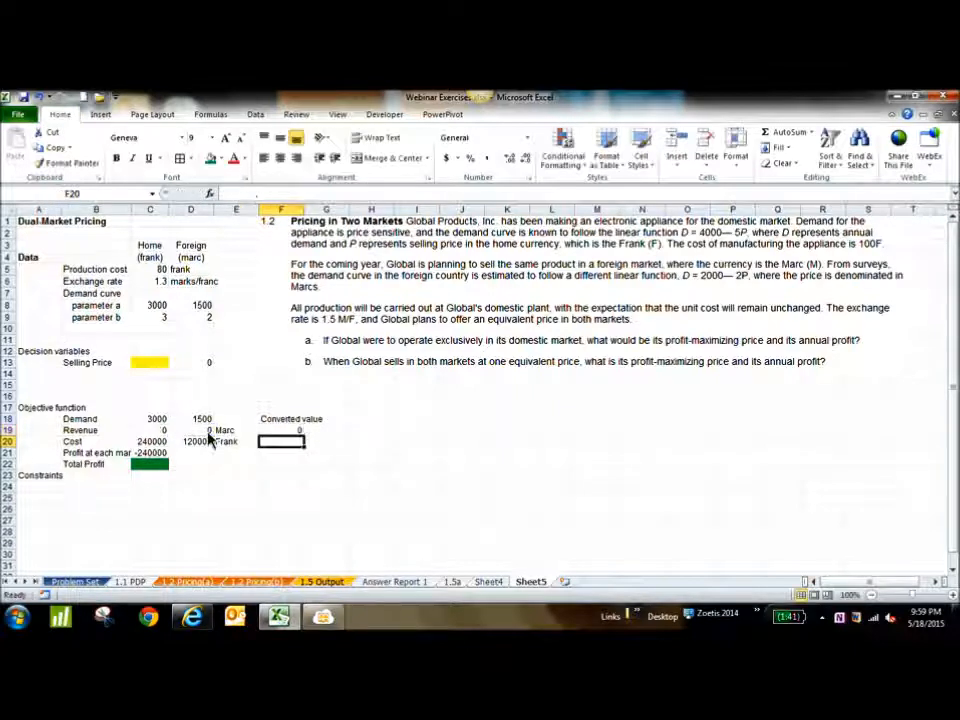
Calculate the foreign market profit in D21 with the formula =F19-D20 and check it against the home profit formula in C21
click(206, 453)
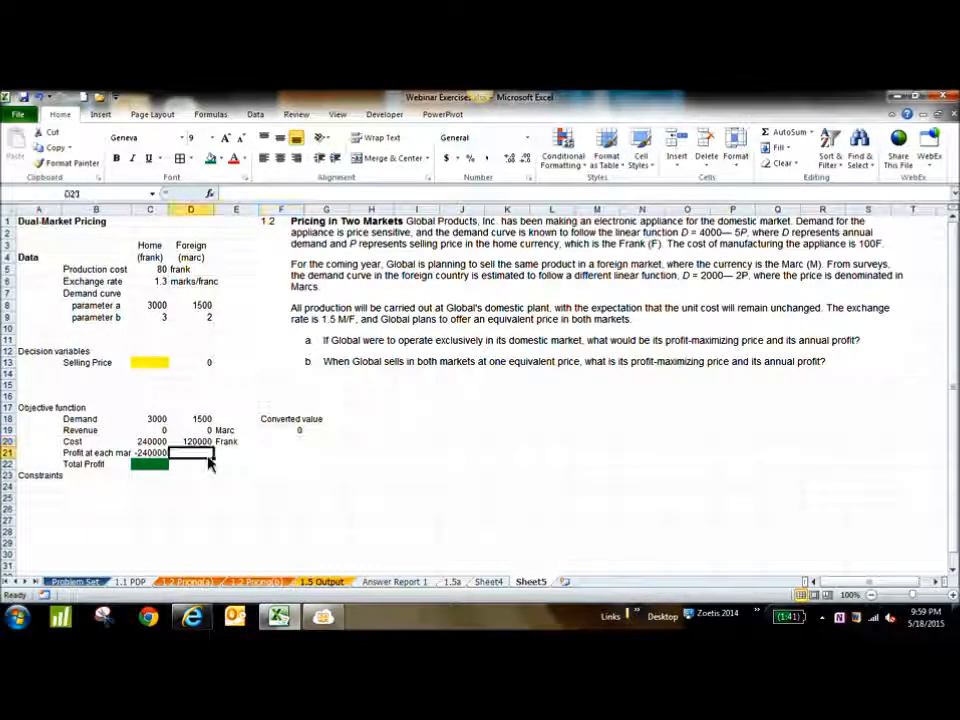
text(=)
click(283, 430)
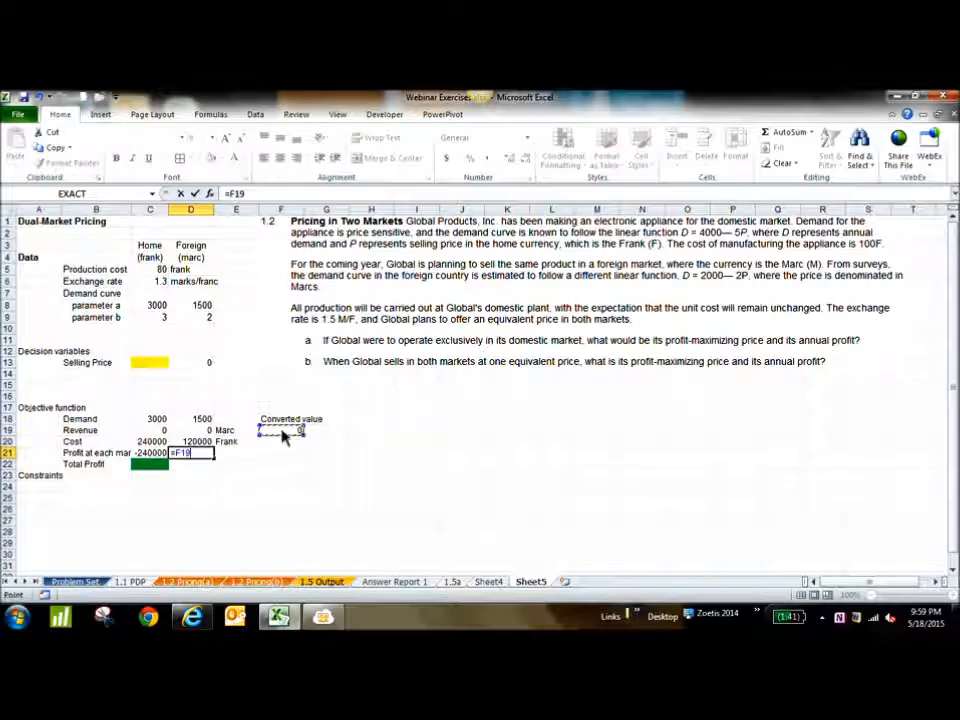
text(-)
click(190, 442)
key(Return)
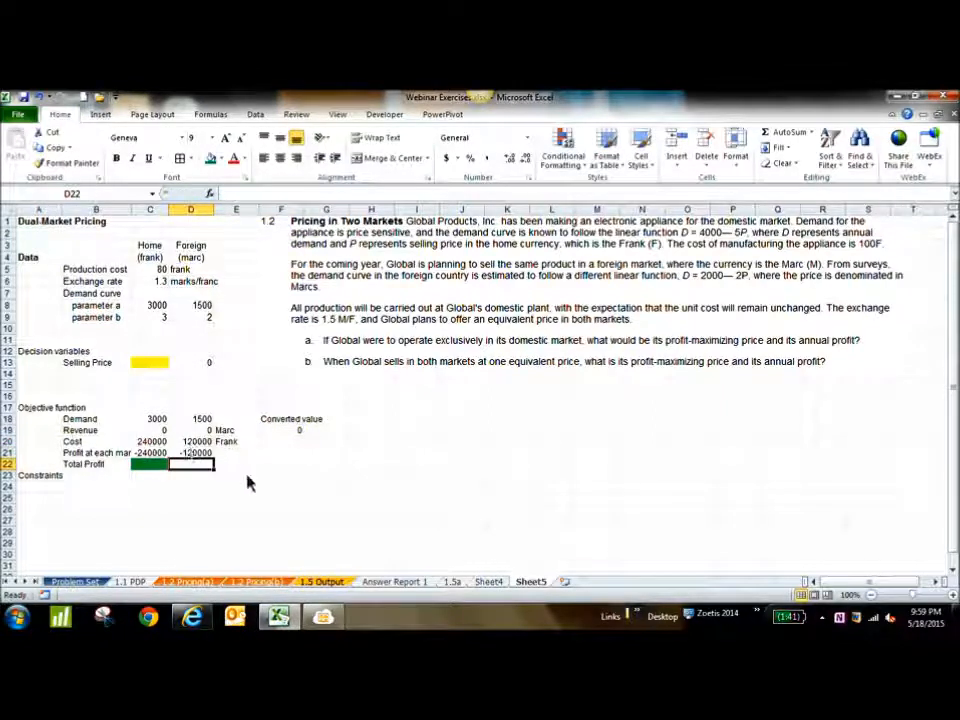
click(197, 456)
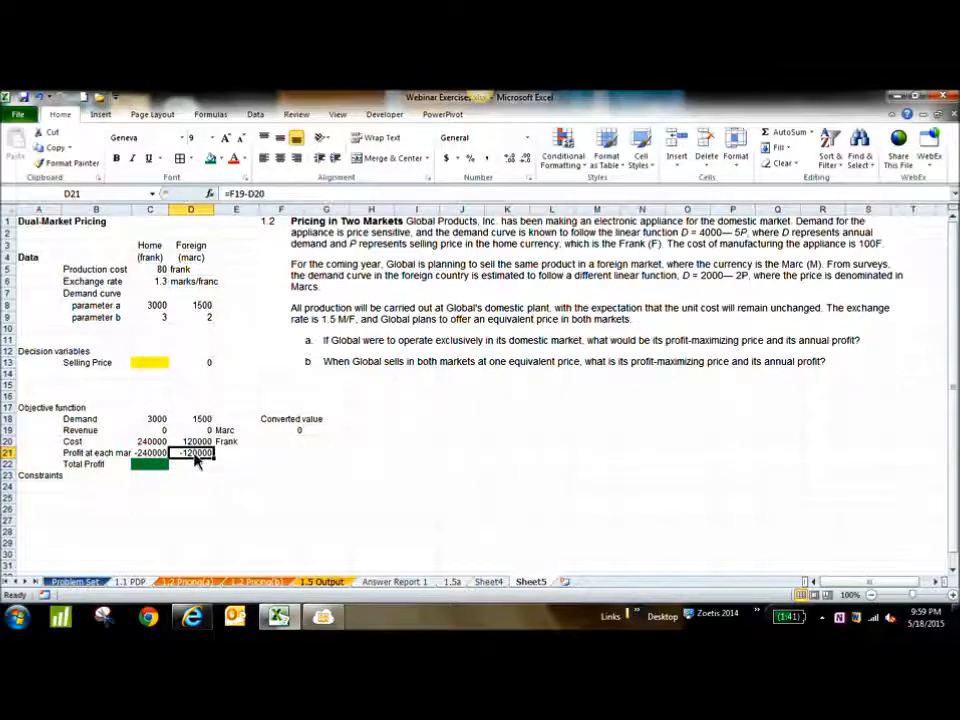
click(146, 455)
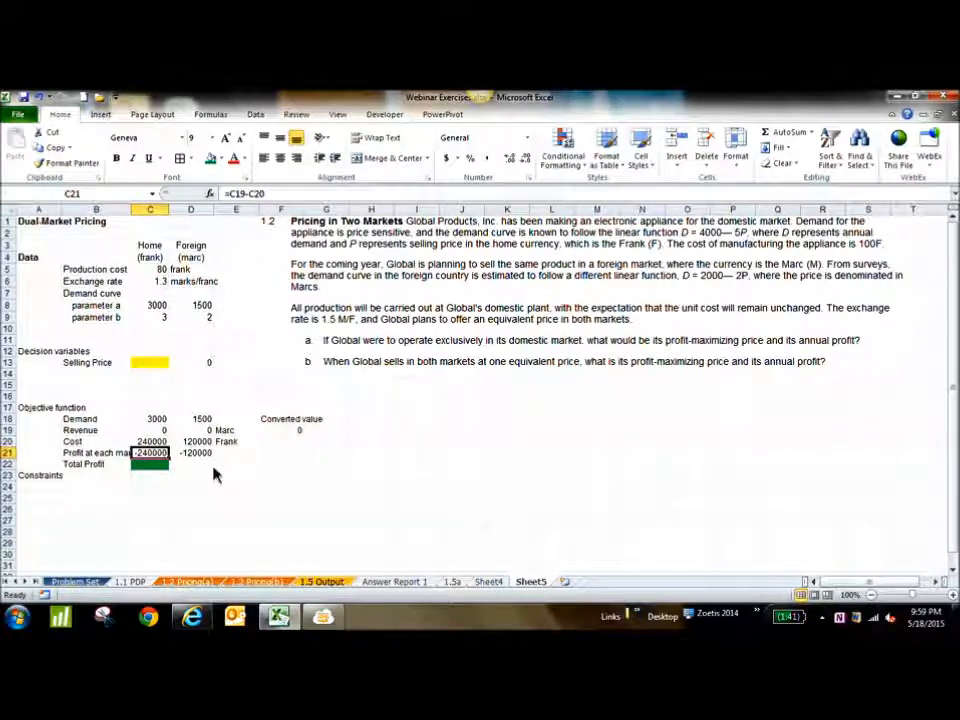
Calculate the total profit in C22 by adding both market profits with the formula =C21+D21
click(150, 366)
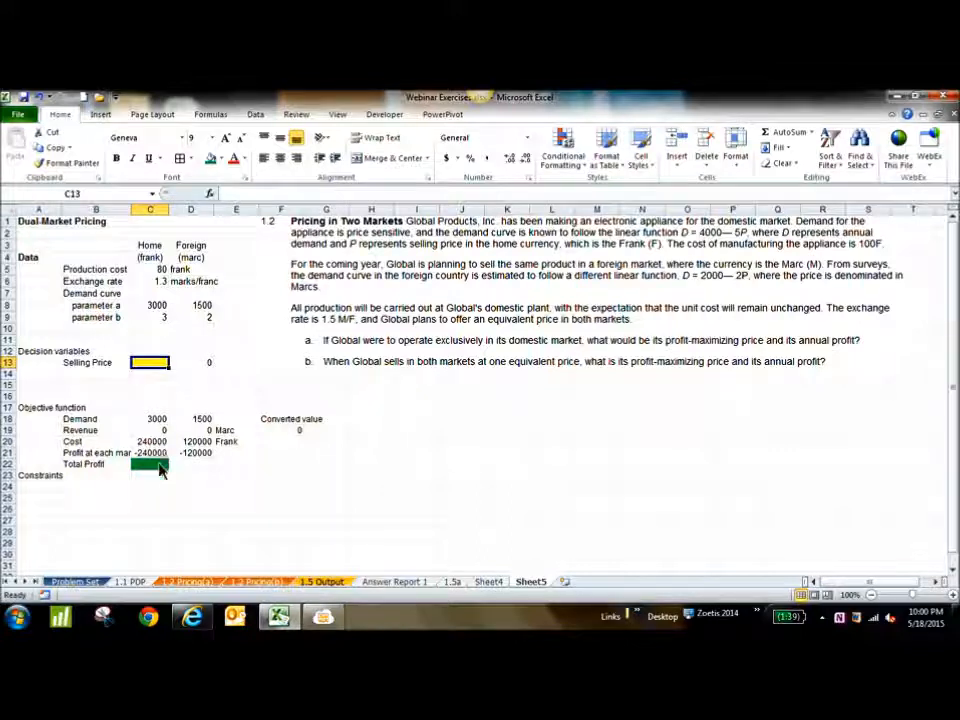
click(157, 465)
text(=)
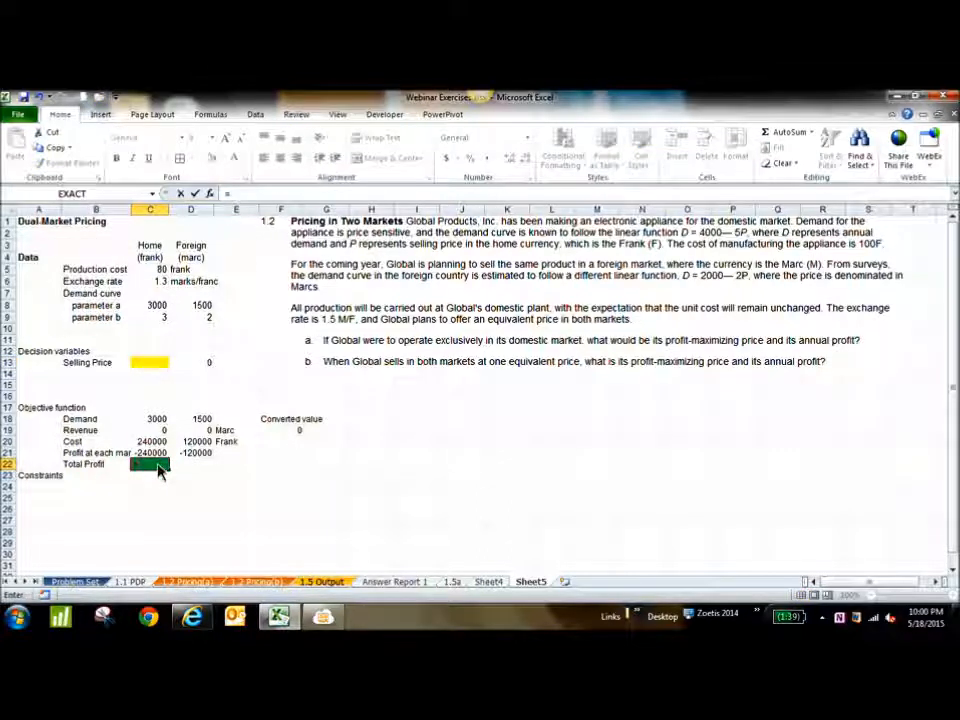
click(151, 455)
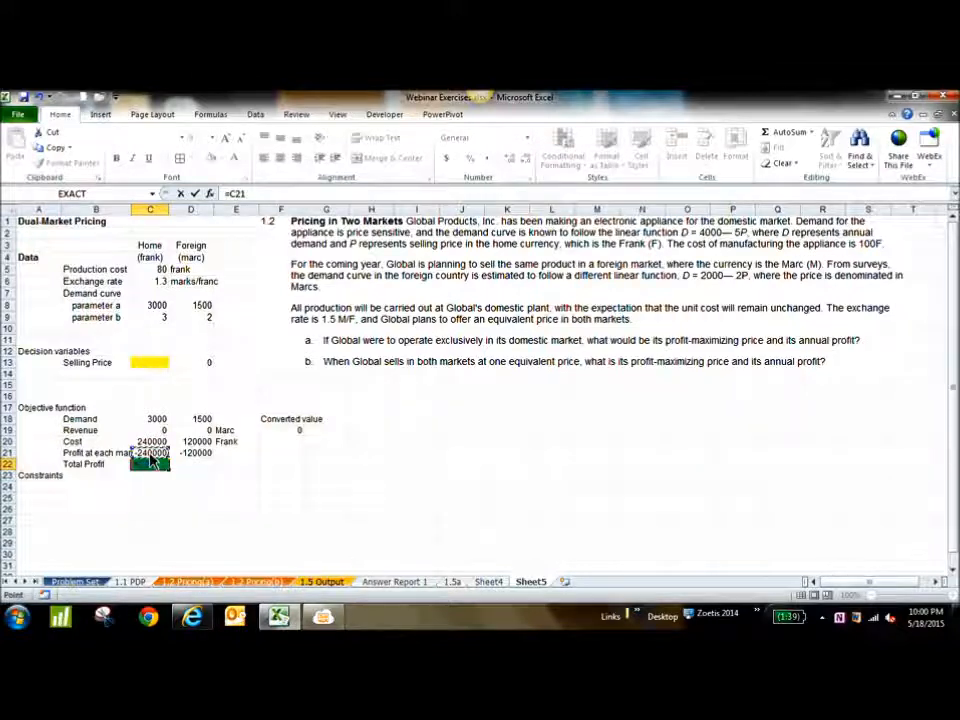
text(+)
click(197, 453)
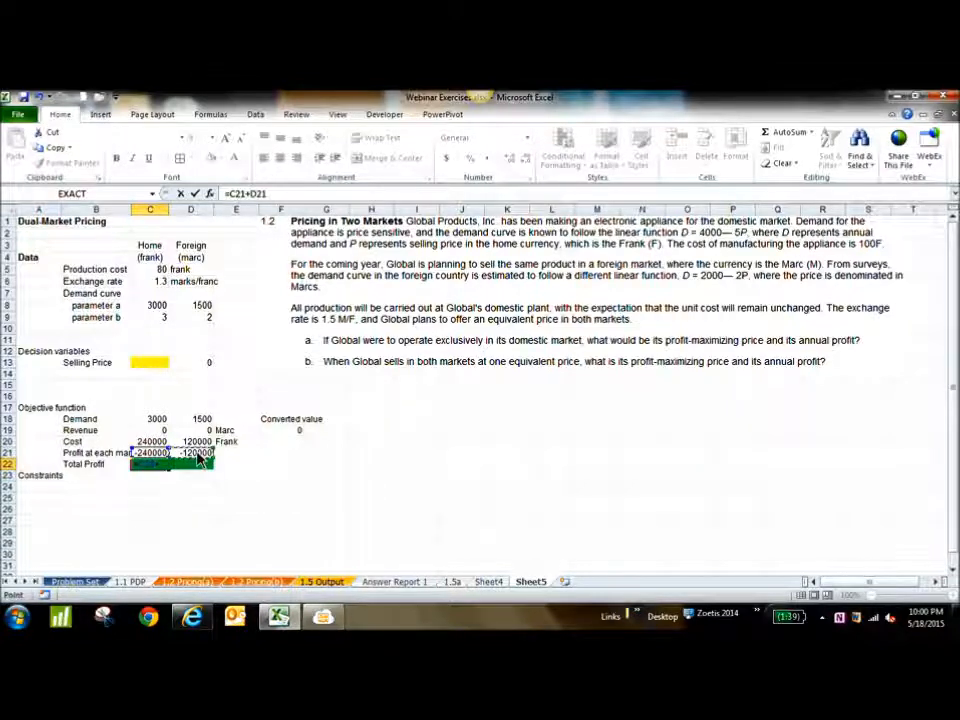
key(Return)
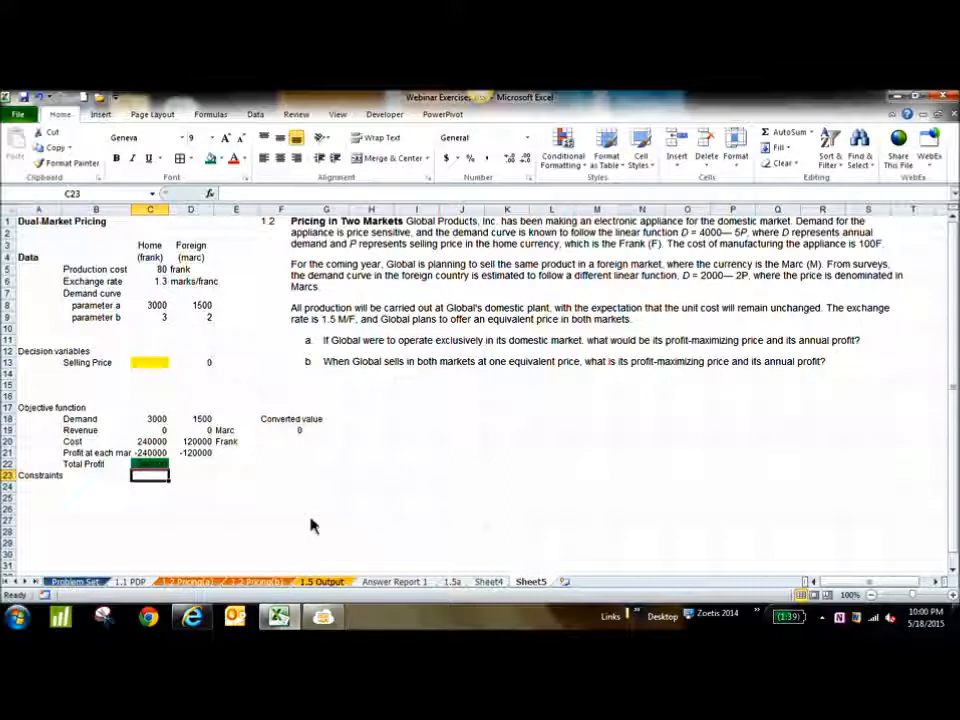
Enter None in B25 under the Constraints heading
click(99, 500)
text(None)
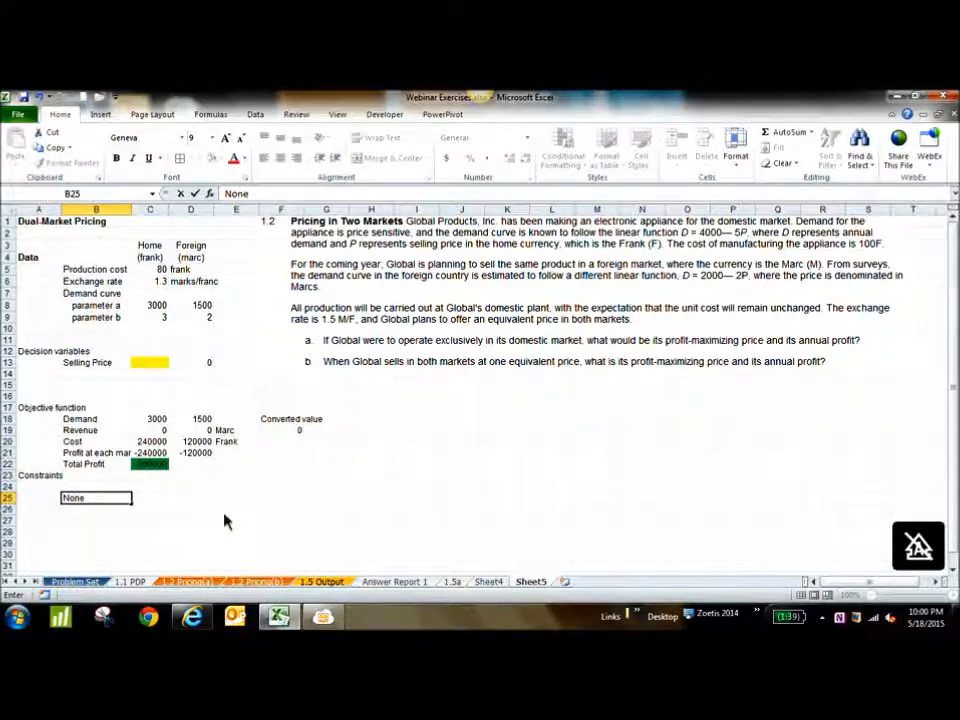
key(Return)
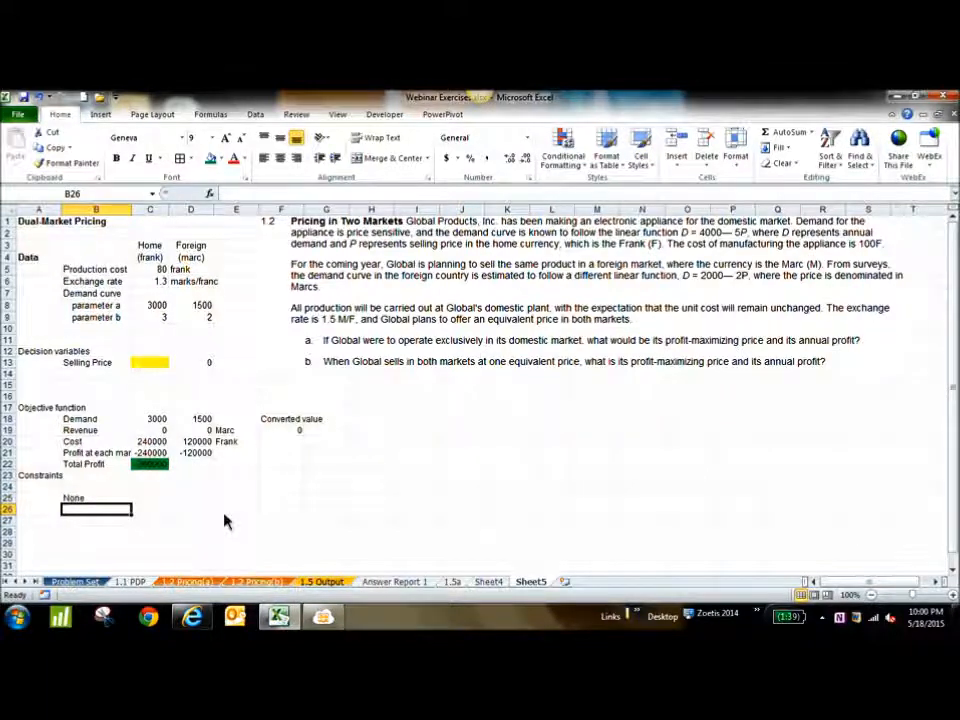
Review the foreign and home profit formulas in D21 and C21 and the foreign selling price formula in D13
double_click(203, 456)
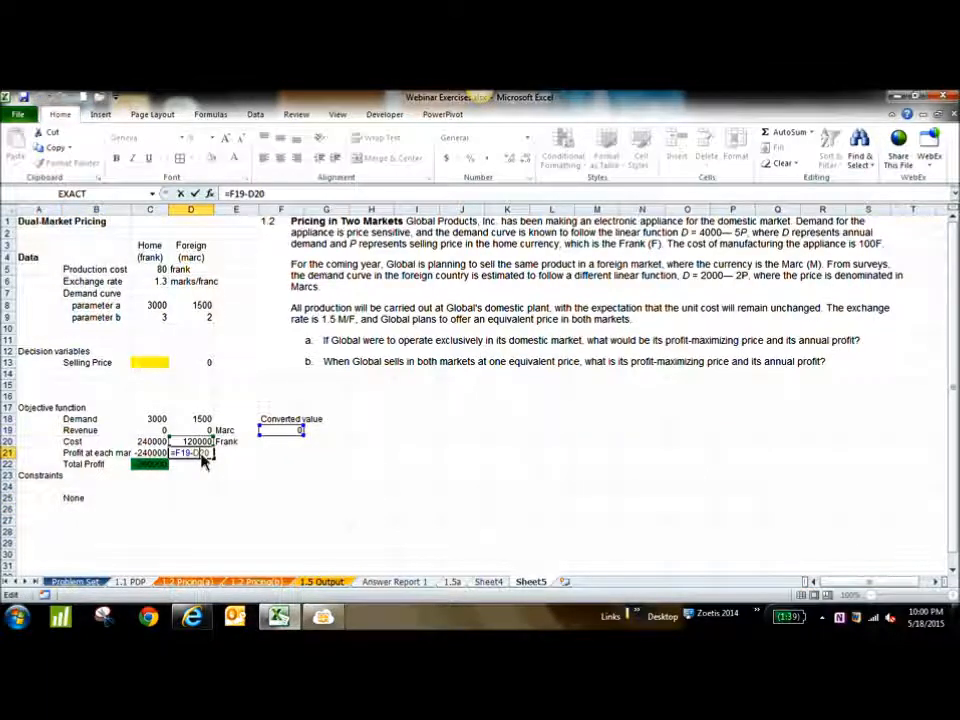
key(Escape)
double_click(152, 453)
key(Escape)
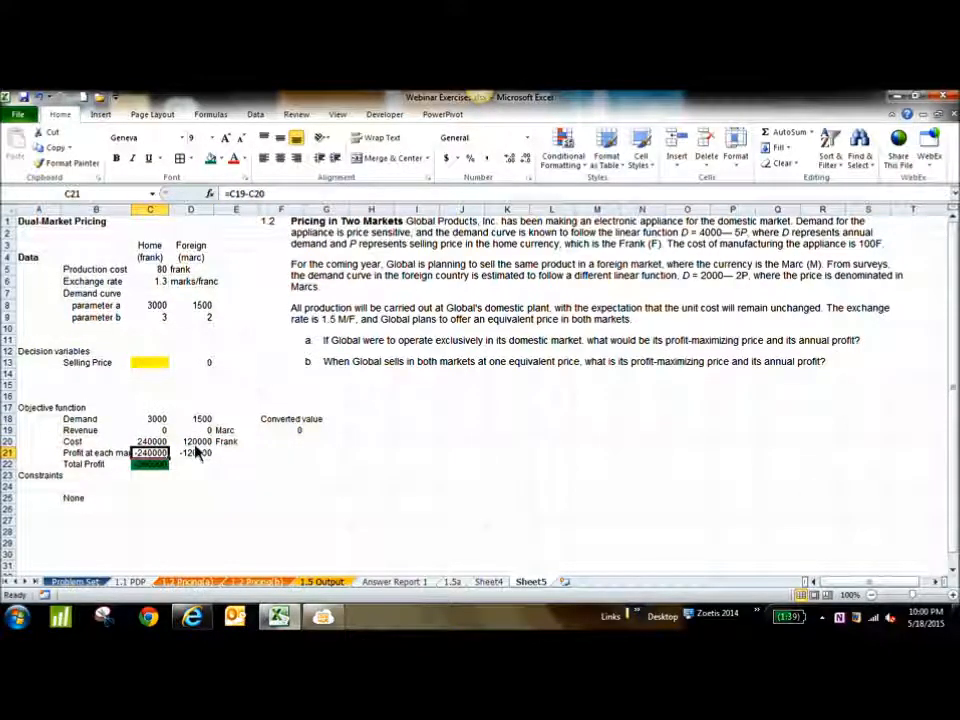
click(191, 369)
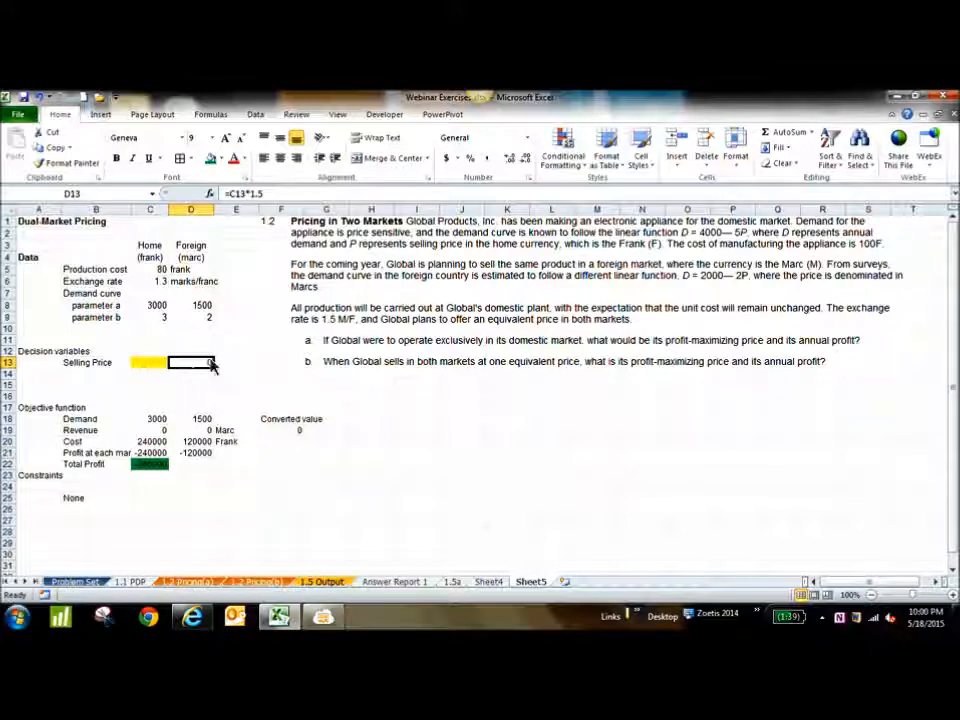
Label the currencies above the selling prices, entering Marc in D12 and Frank in C12
click(210, 353)
text(Mar)
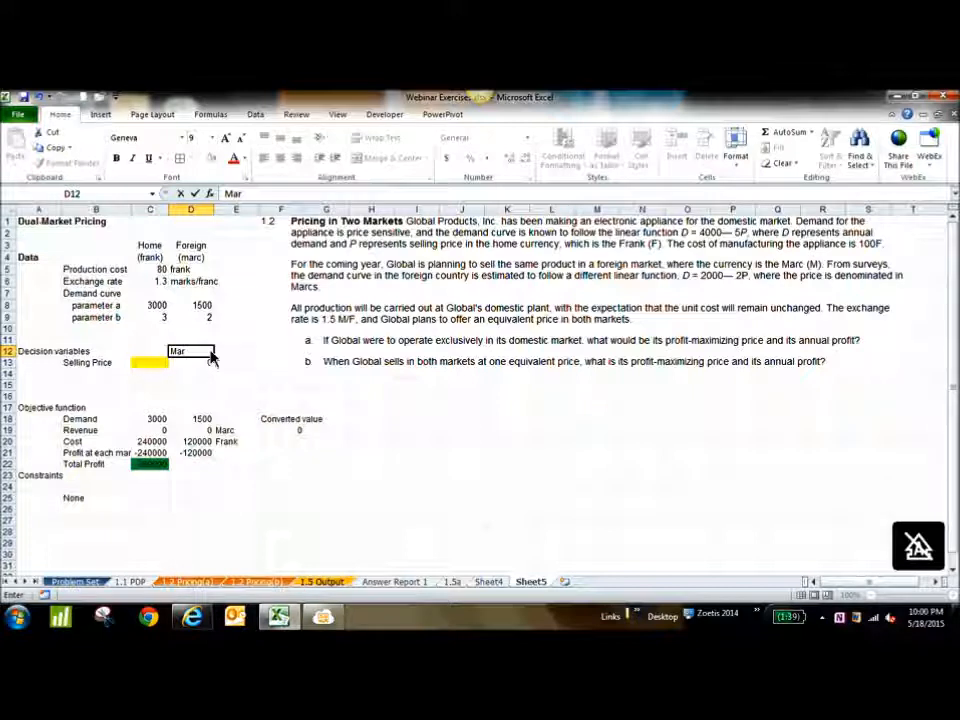
text(c)
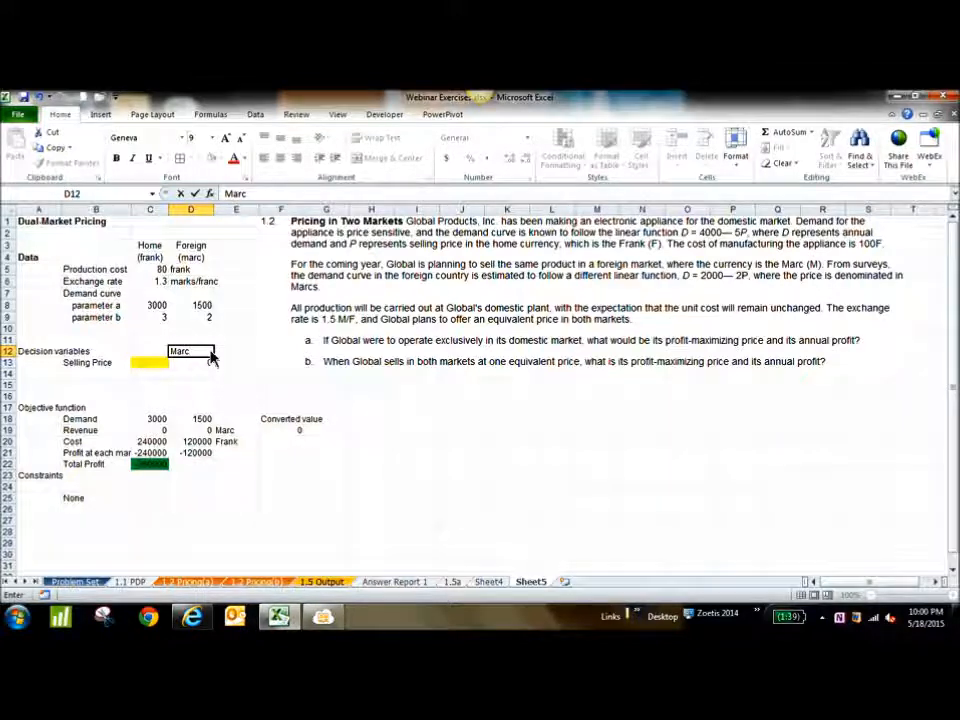
key(Return)
click(150, 351)
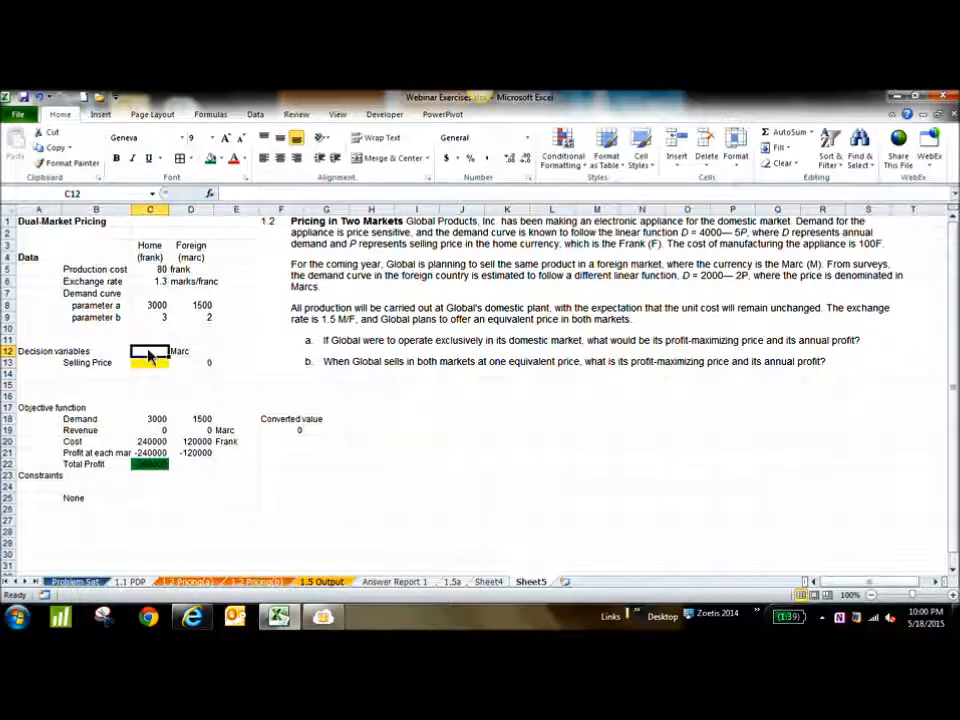
text(Frank)
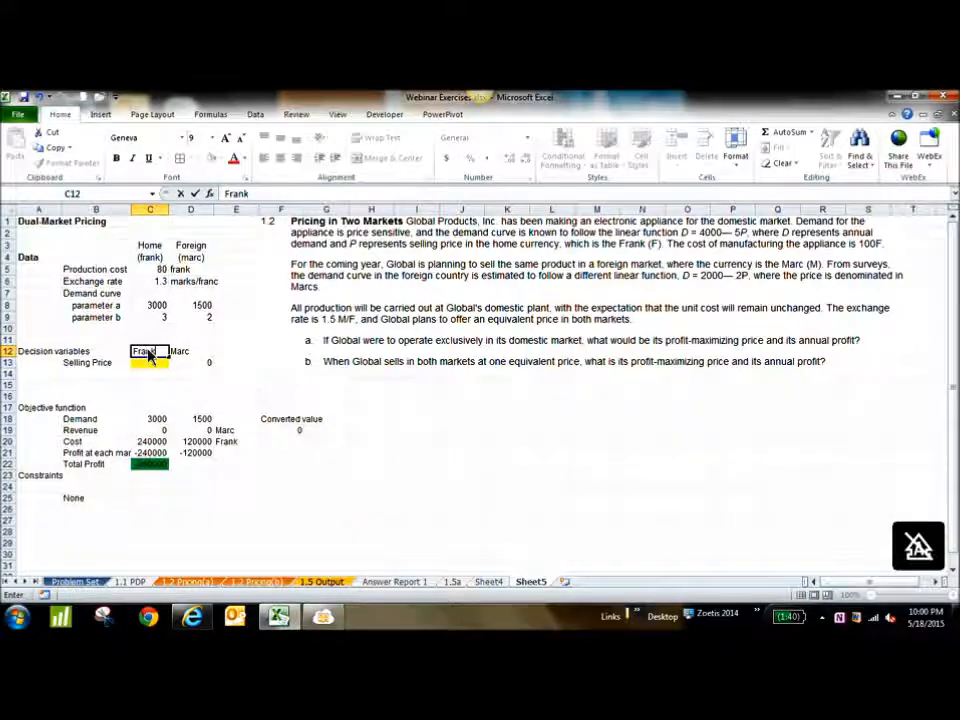
key(Return)
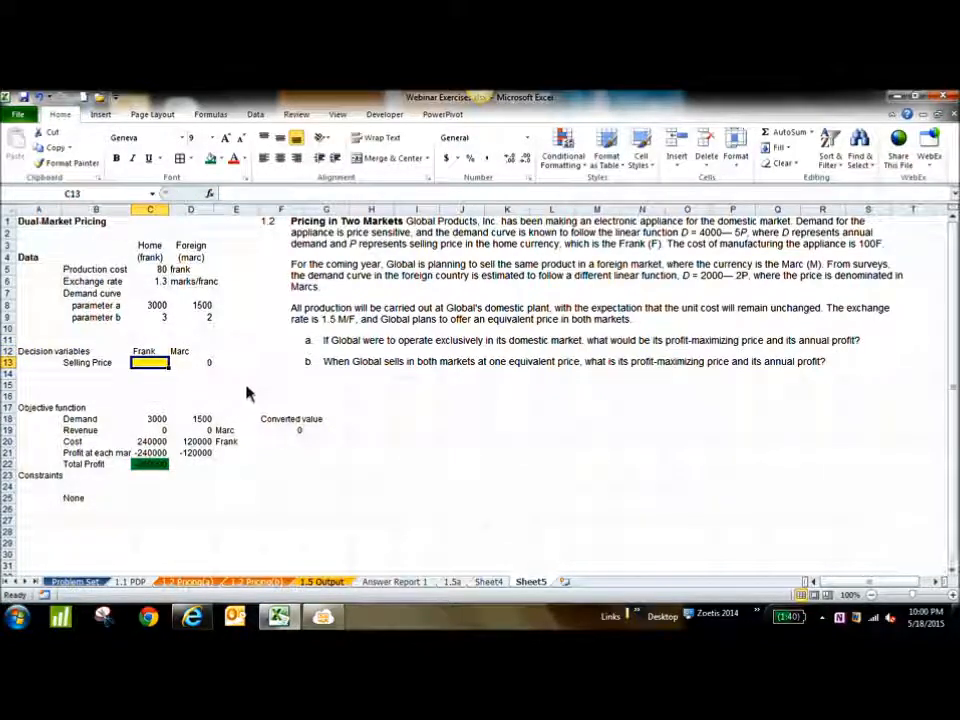
Review the selling price cells, the revenue formulas in C19:D19 and the foreign cost formula in D20
click(195, 353)
click(192, 364)
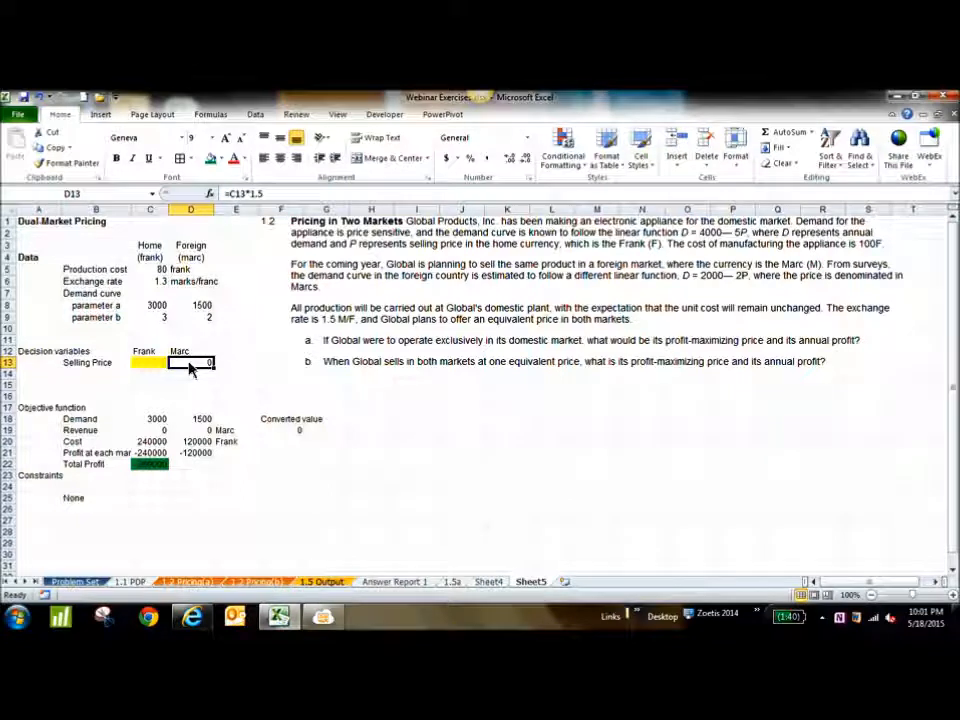
click(204, 431)
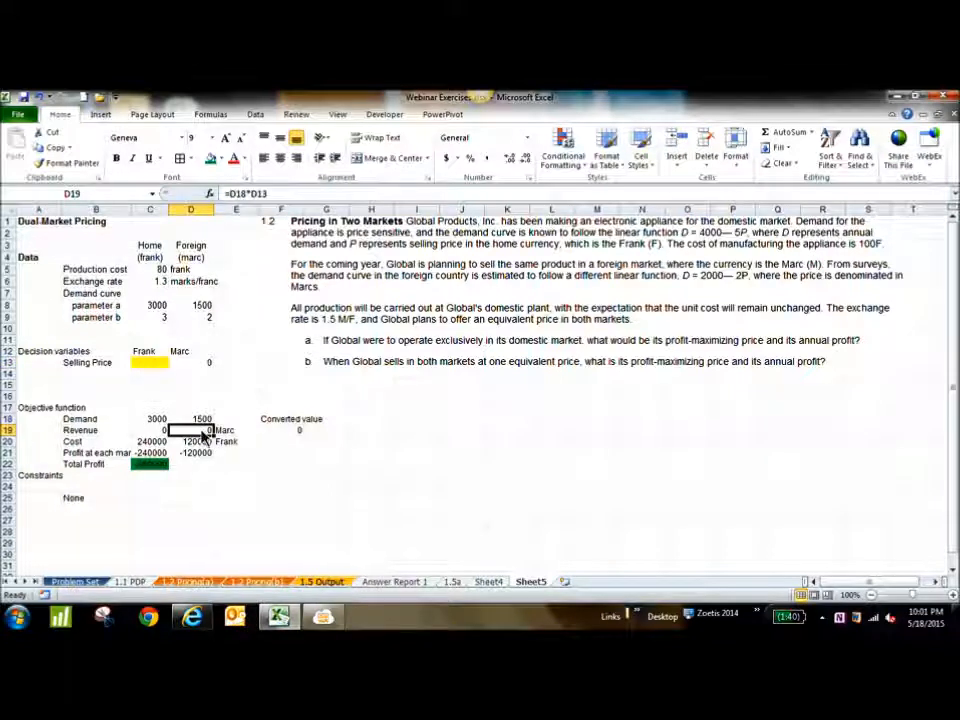
click(158, 433)
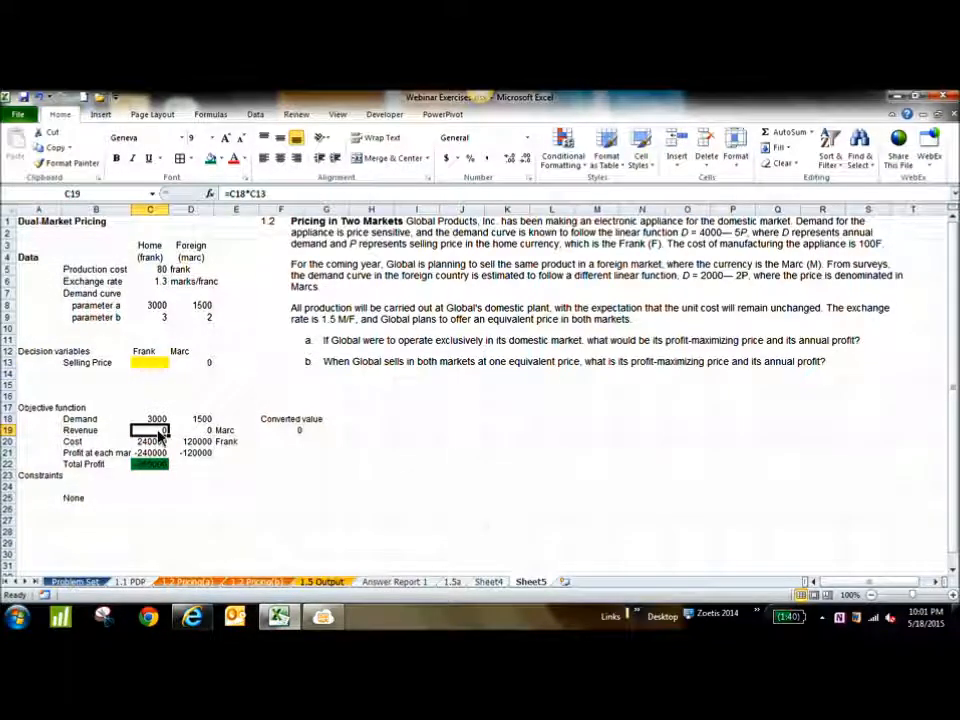
click(152, 364)
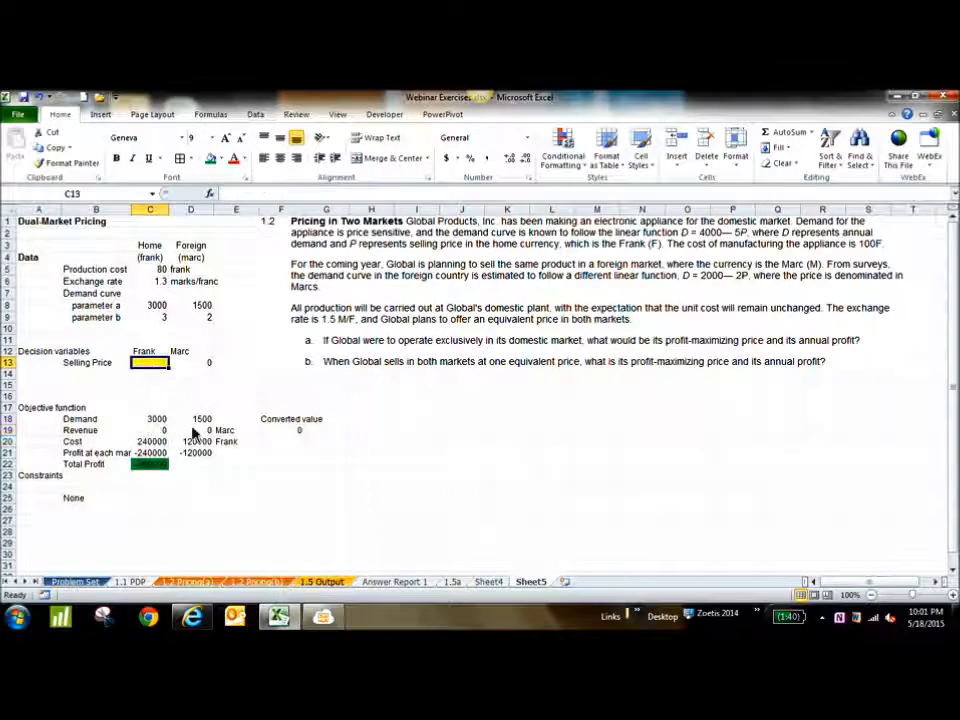
double_click(204, 431)
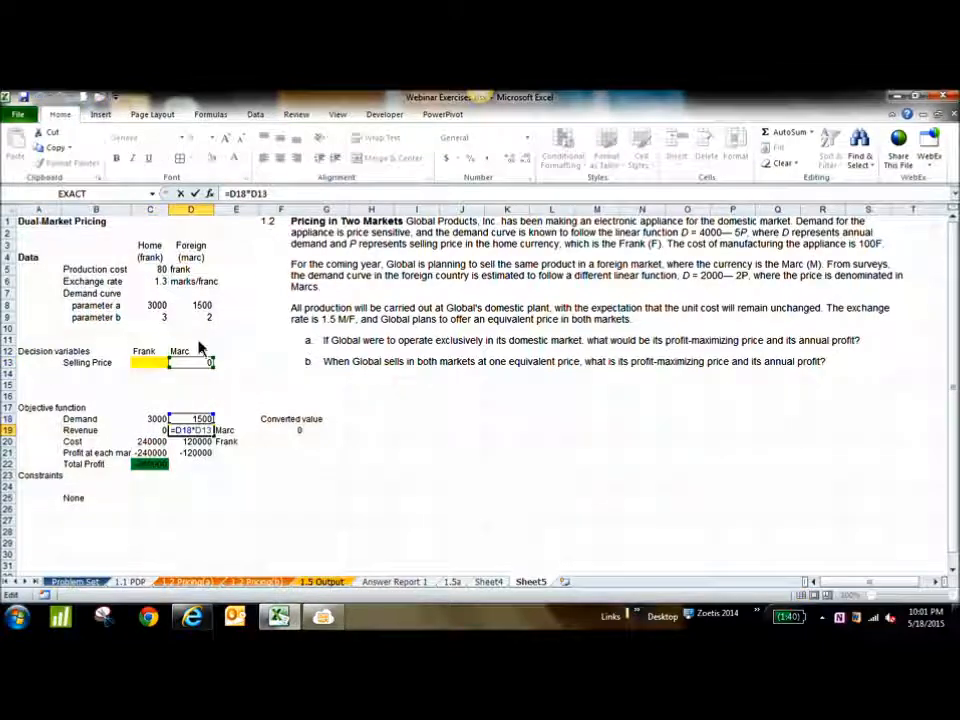
key(Escape)
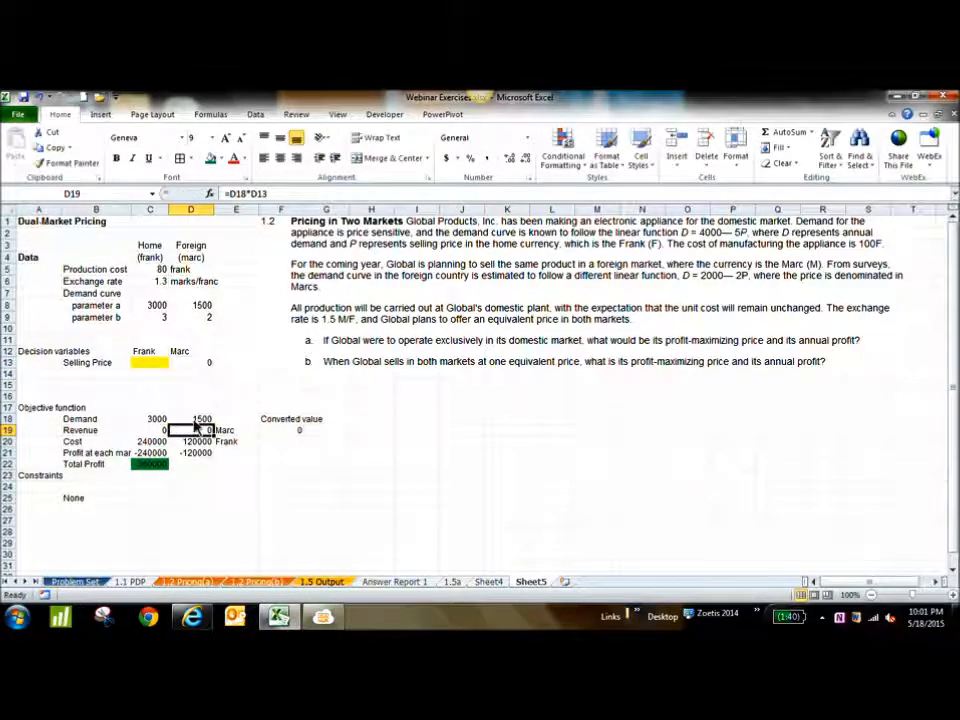
click(205, 445)
double_click(205, 445)
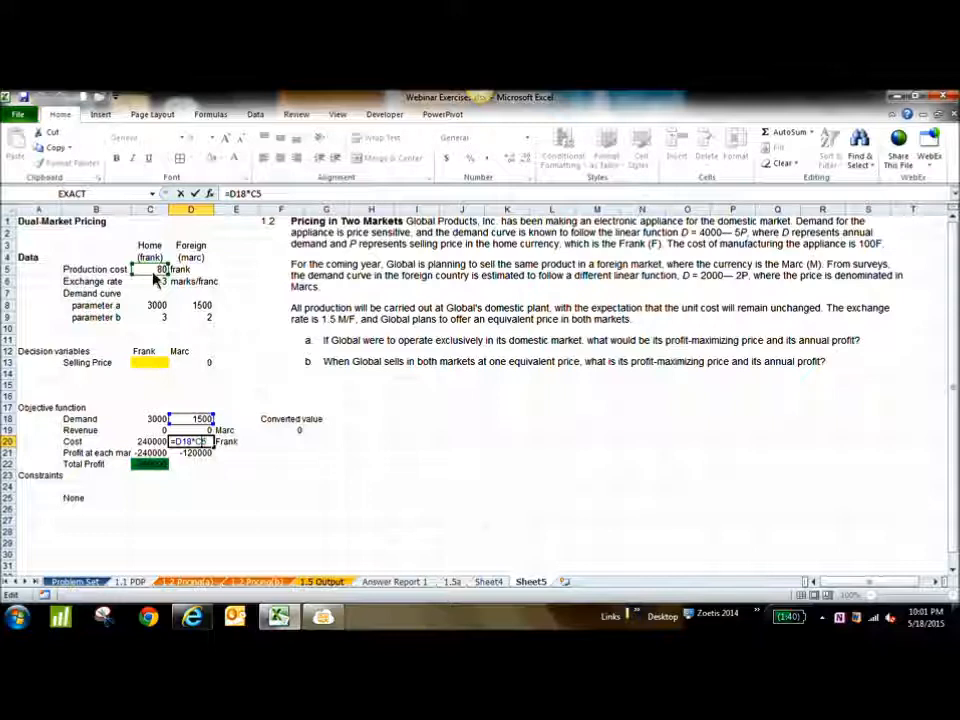
key(ctrl+Return)
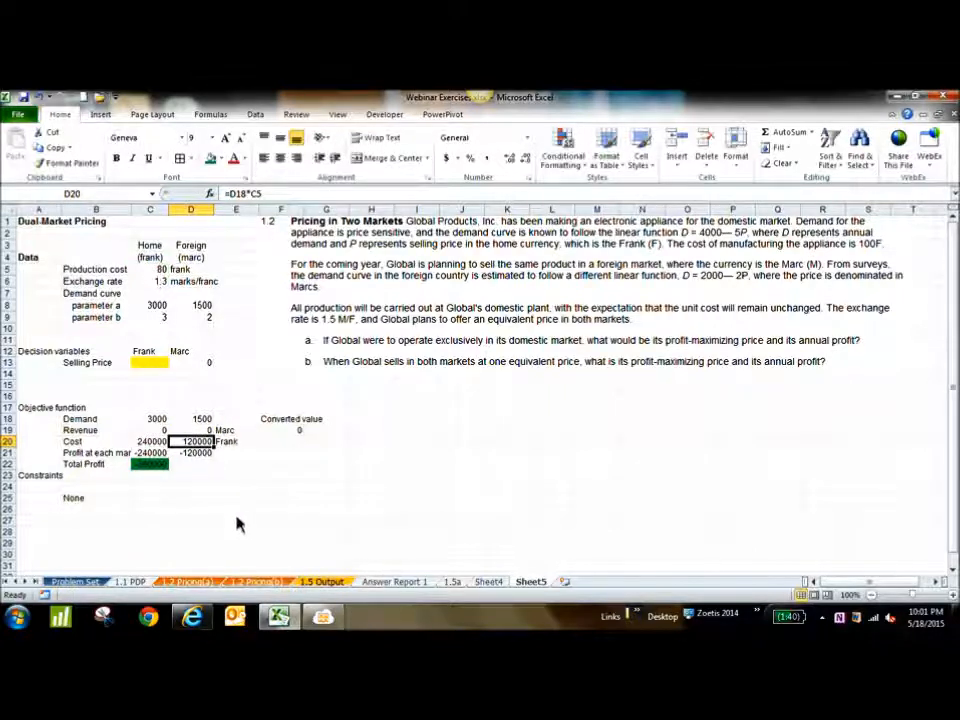
Examine the currency notes in E19:E20 and the converted foreign revenue formula in F19
click(224, 432)
click(230, 444)
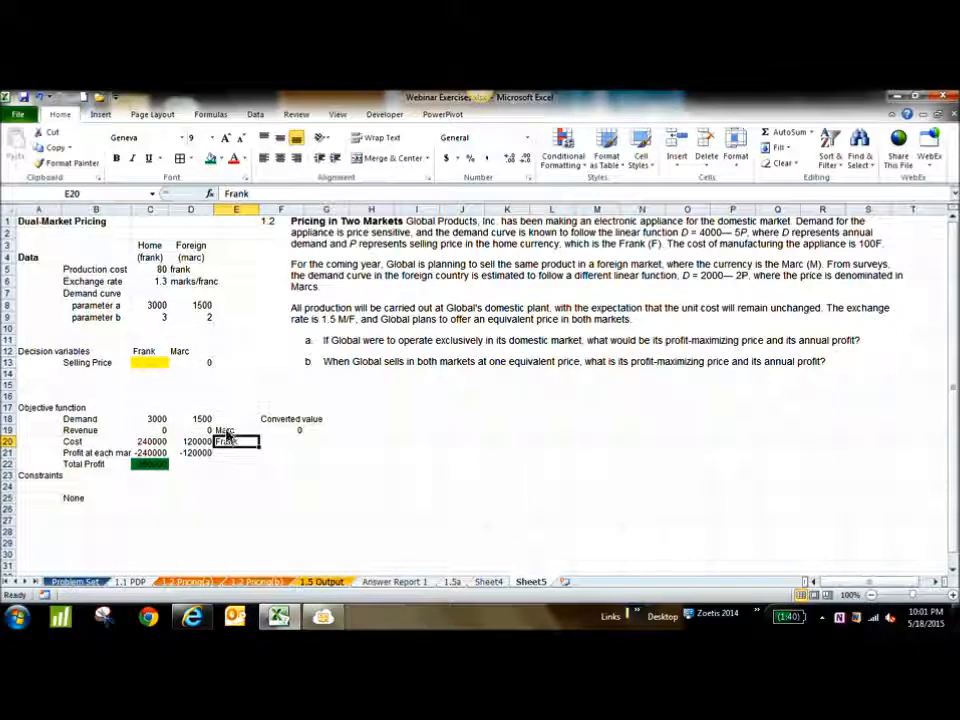
click(226, 431)
click(294, 433)
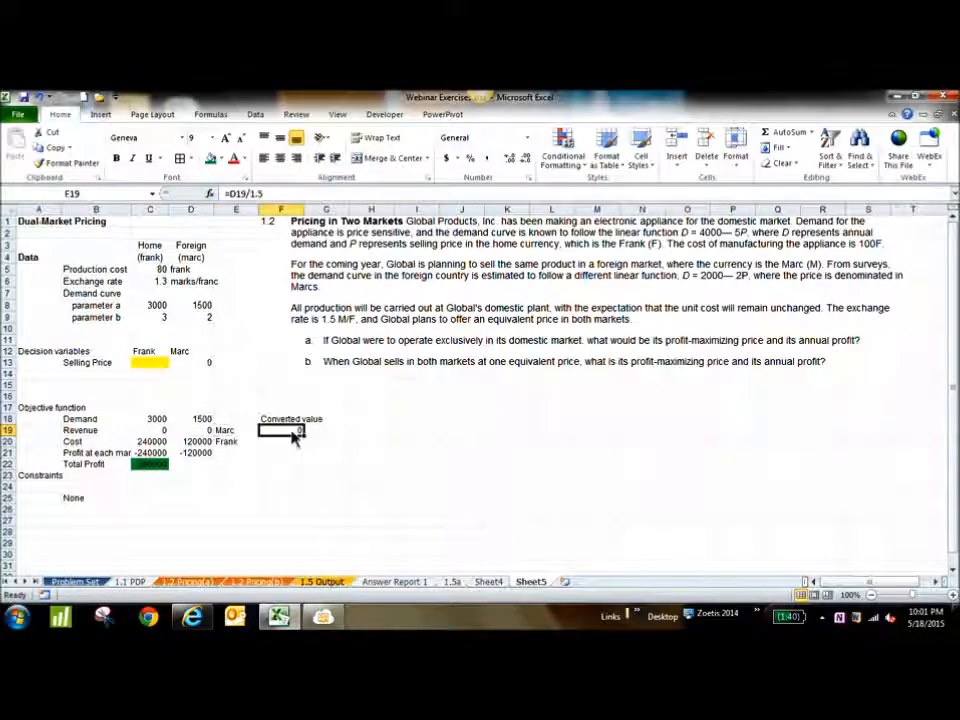
double_click(294, 433)
key(Return)
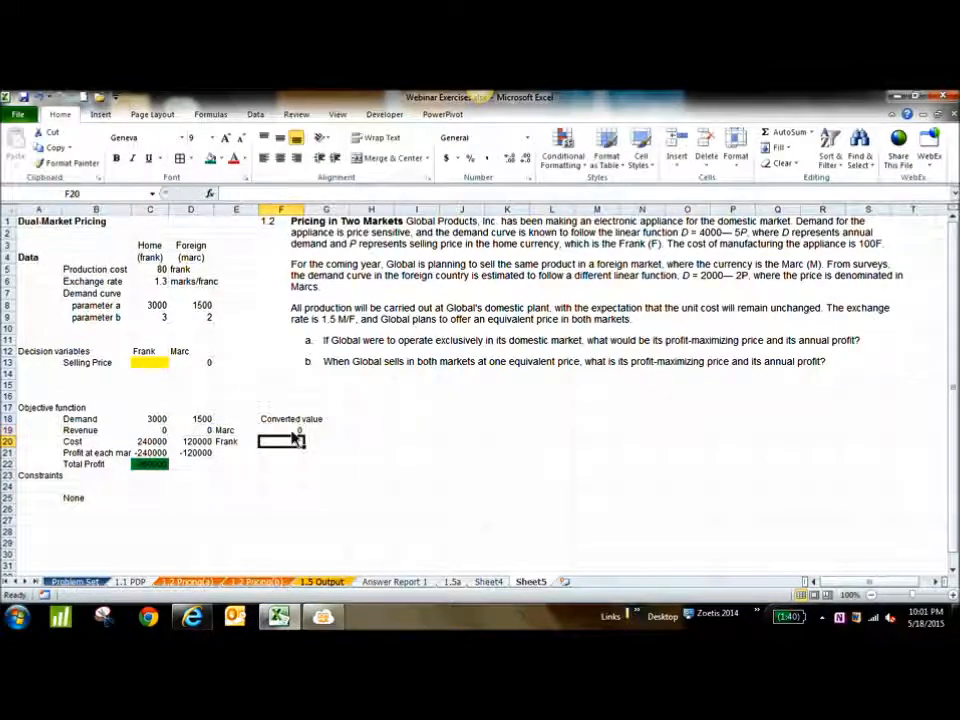
Set up Solver to maximize total profit in C22 by changing the home selling price in C13
click(146, 465)
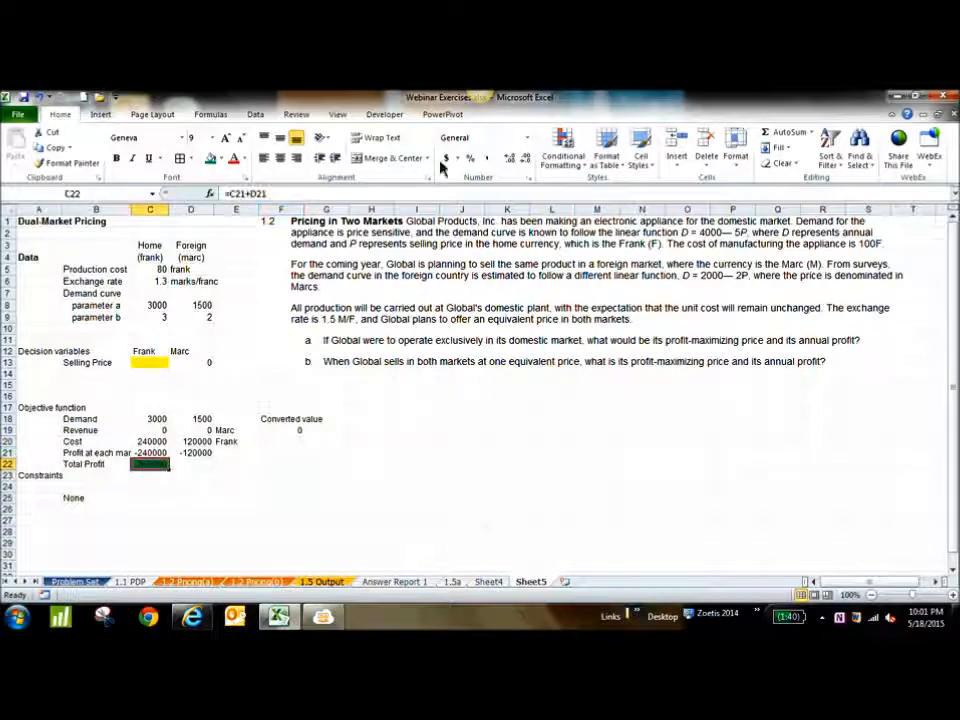
click(255, 114)
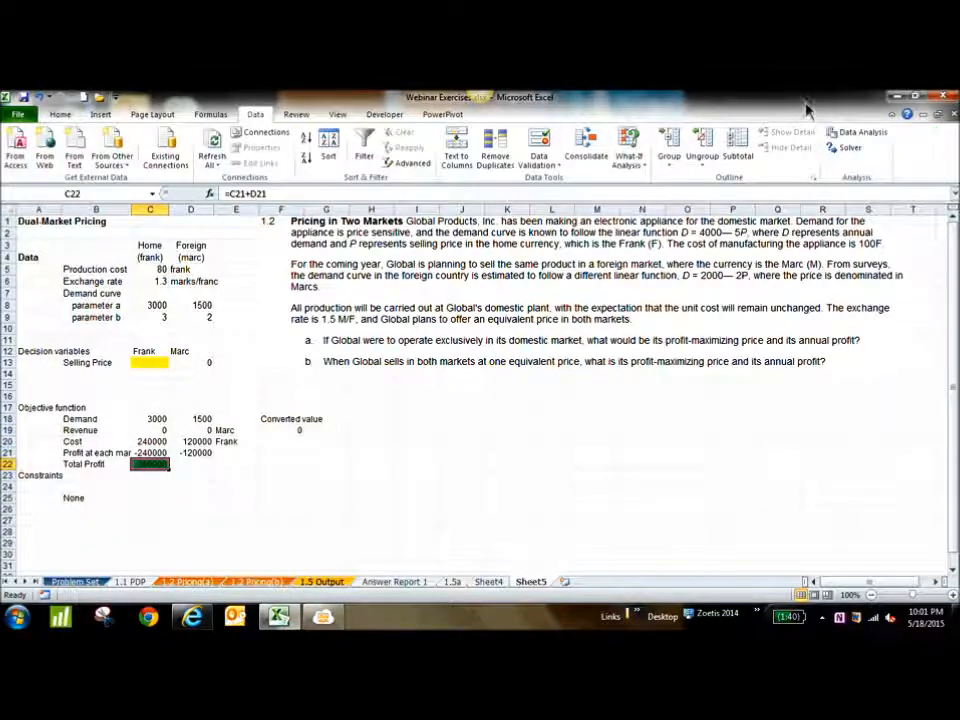
click(849, 148)
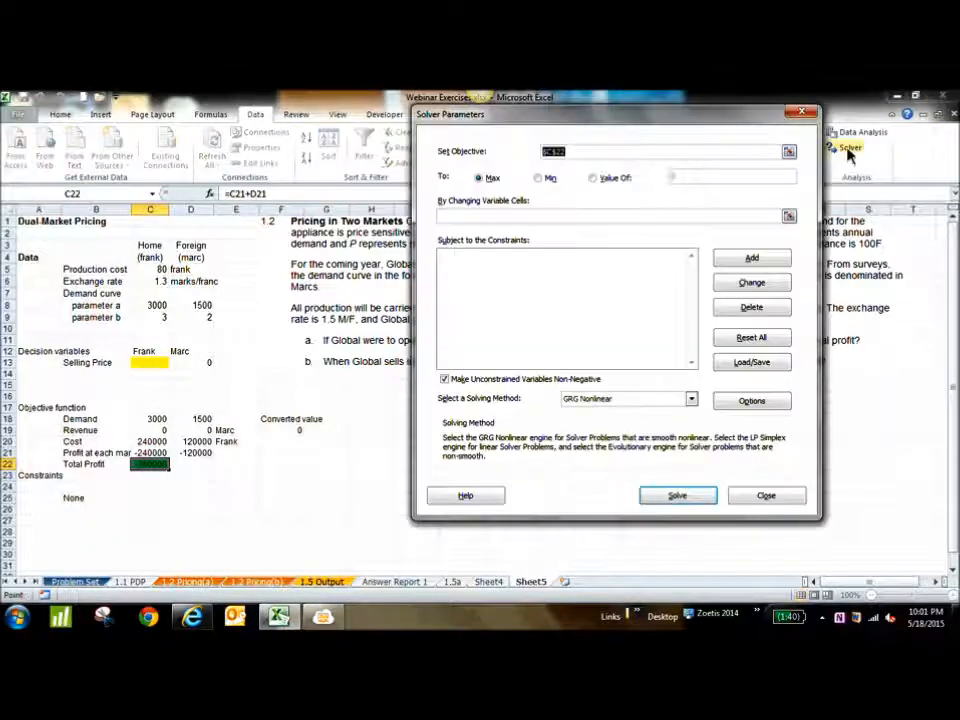
click(789, 153)
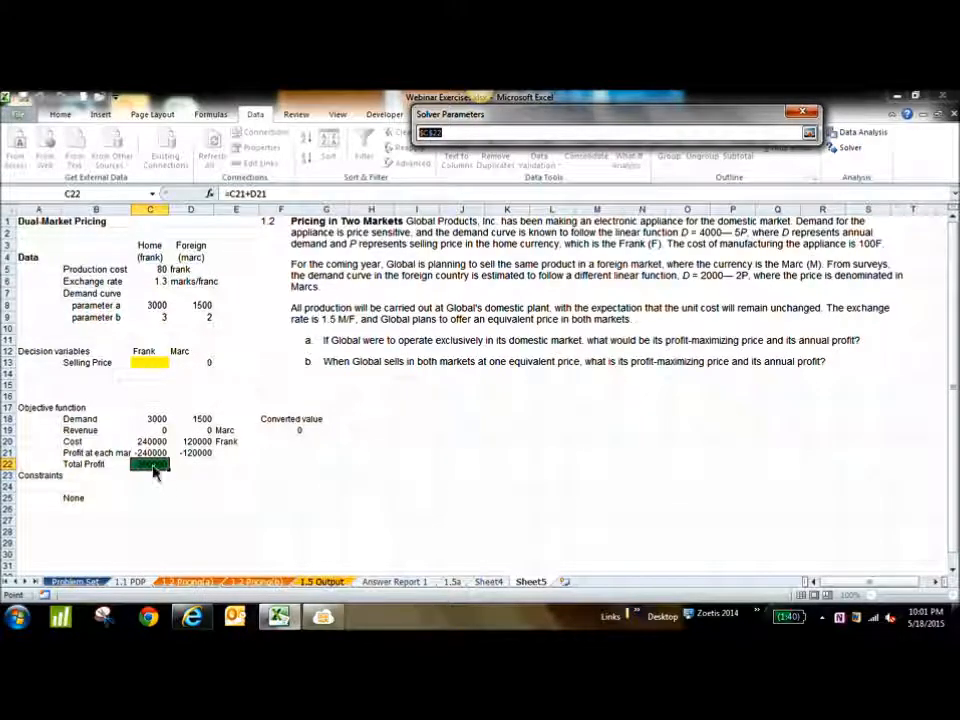
click(809, 133)
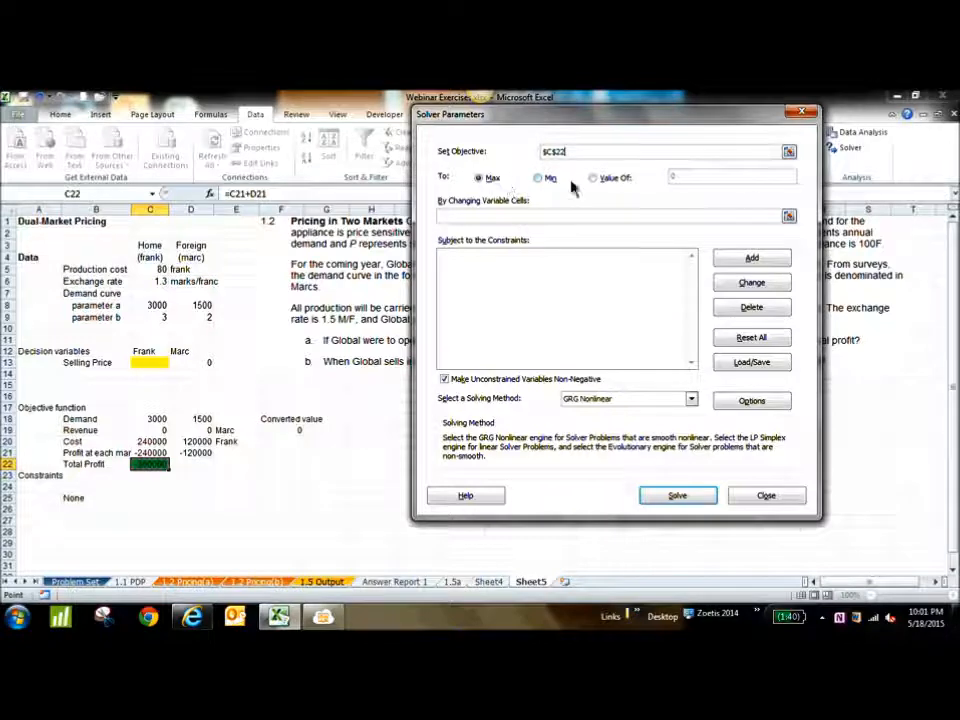
click(789, 218)
click(158, 364)
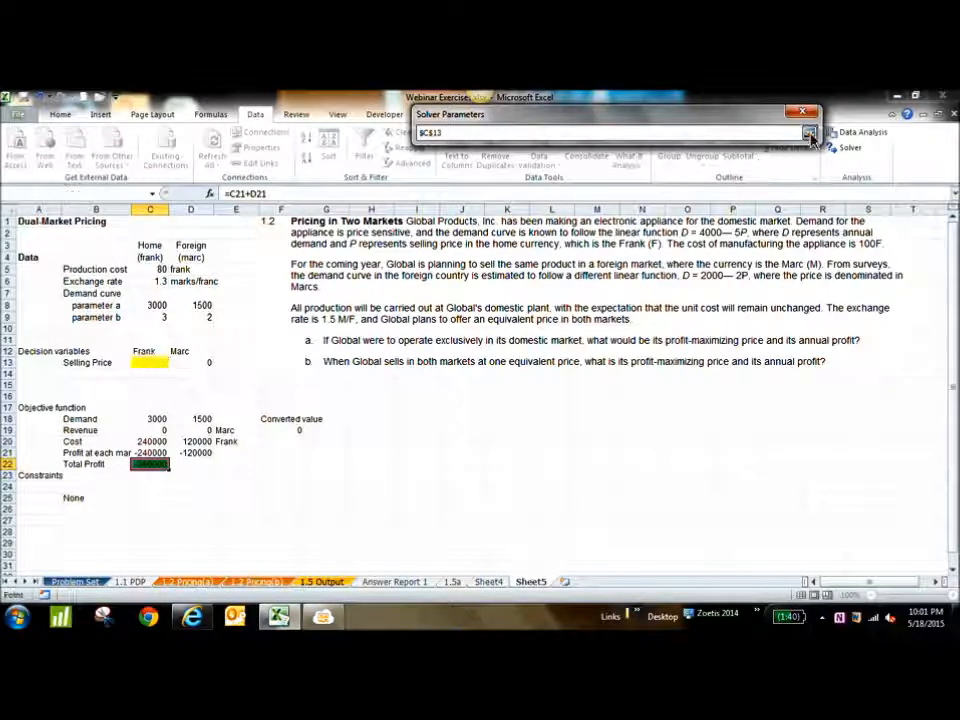
click(809, 133)
Solve the pricing model, keeping the Solver solution and generating an Answer report
click(679, 496)
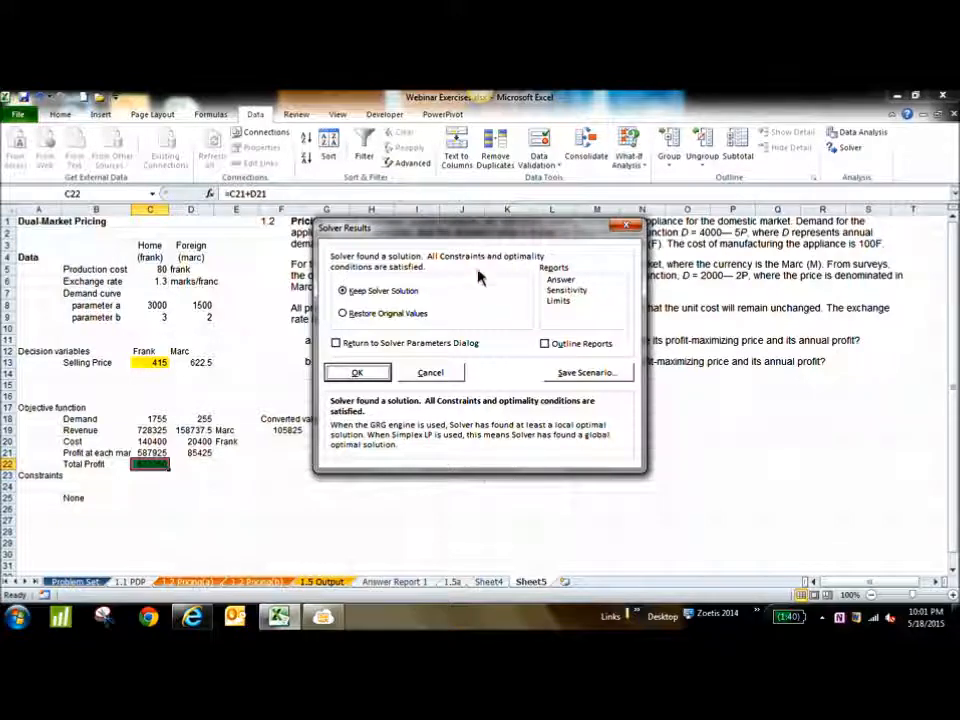
click(561, 280)
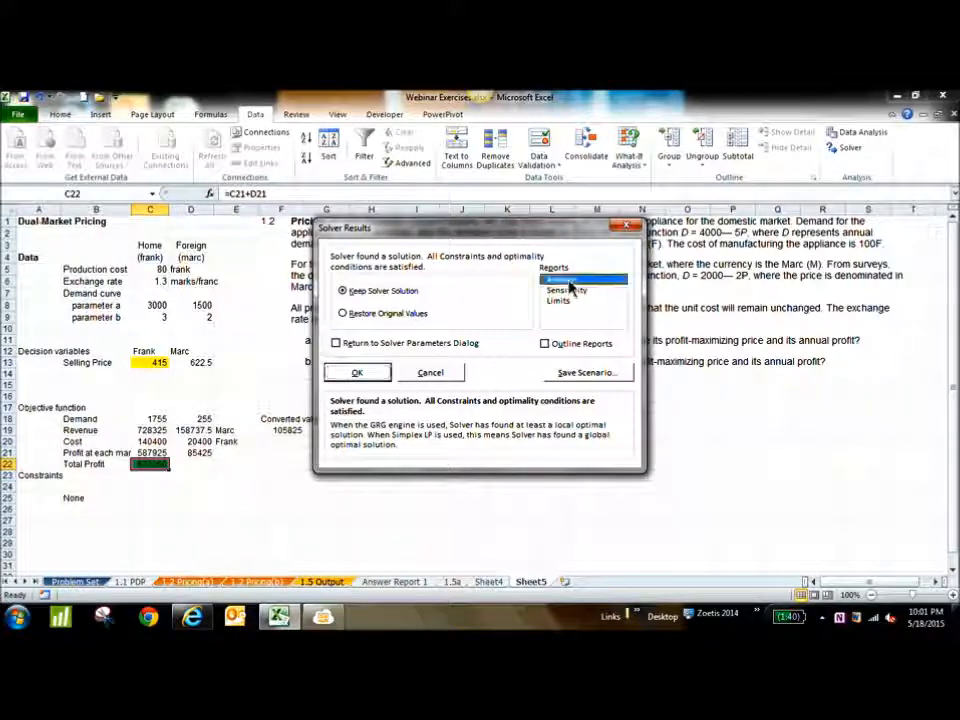
click(354, 374)
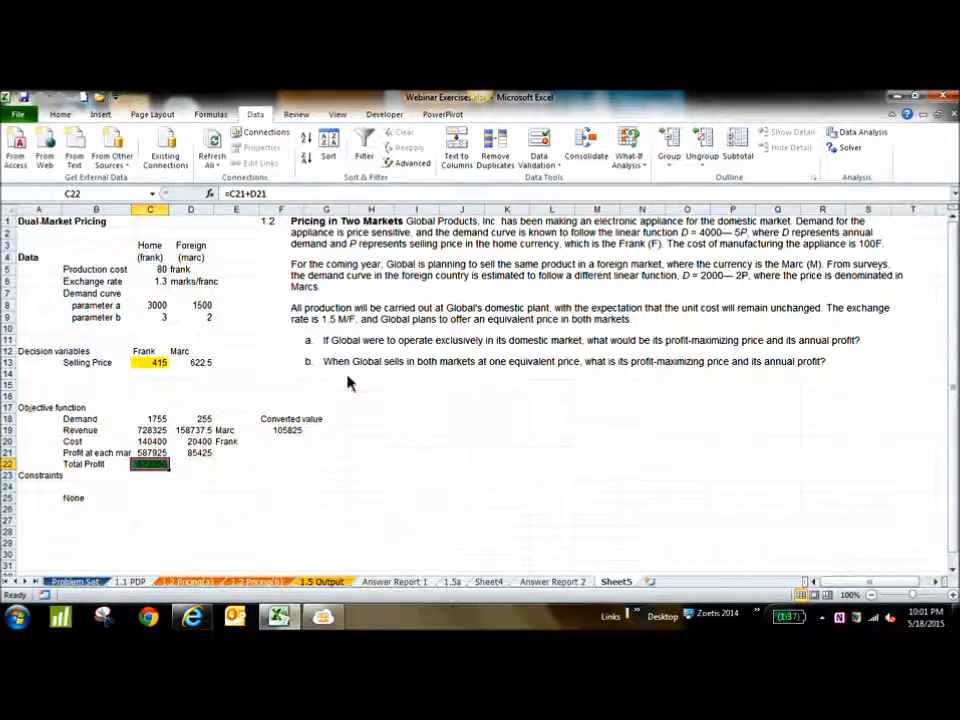
Review the selling prices in C13:D13 and total profit in C22, and check the webinar chat in the MeetingBurner browser window
click(152, 368)
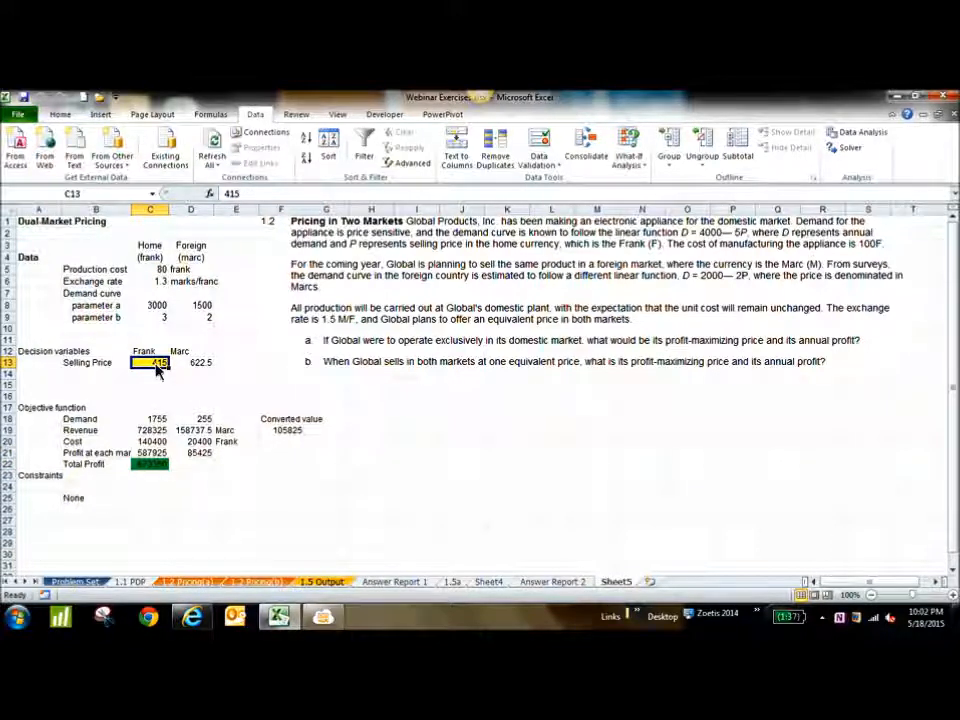
click(202, 365)
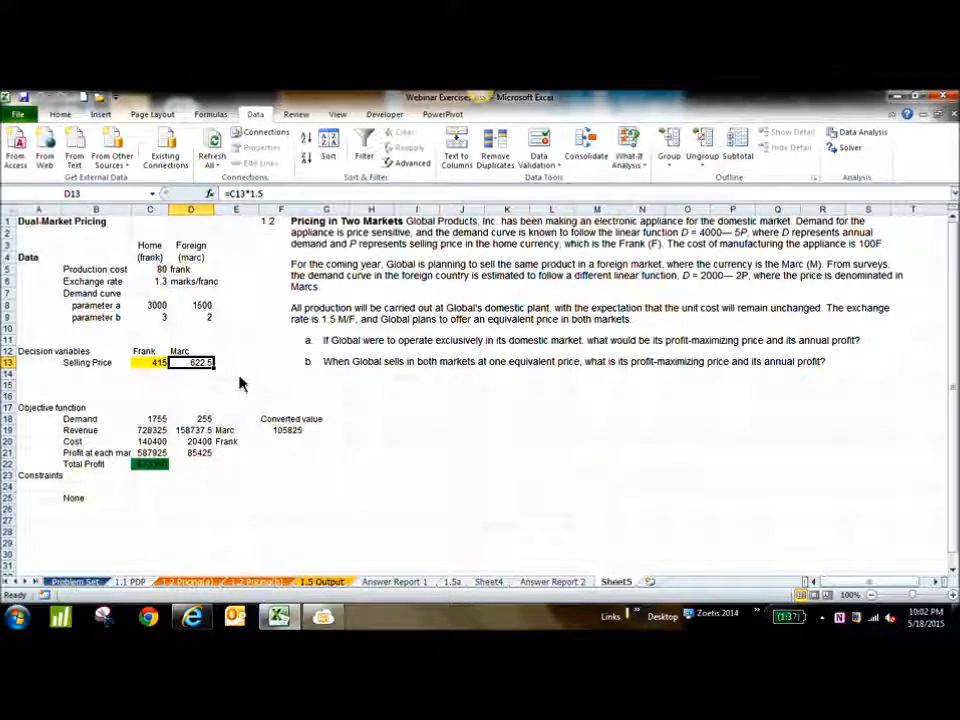
click(152, 466)
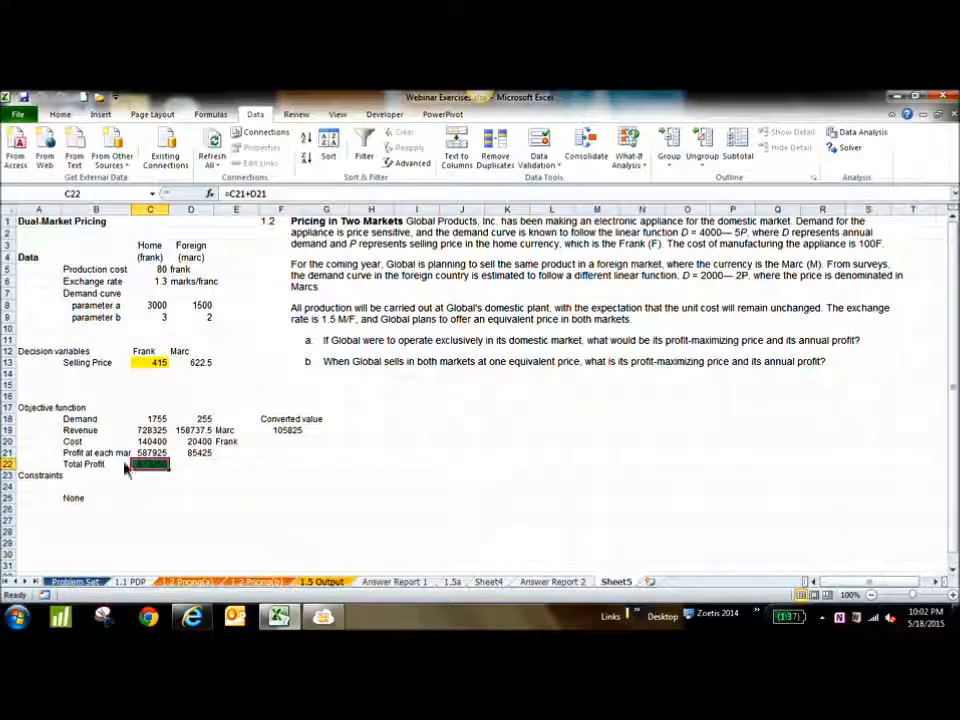
click(333, 619)
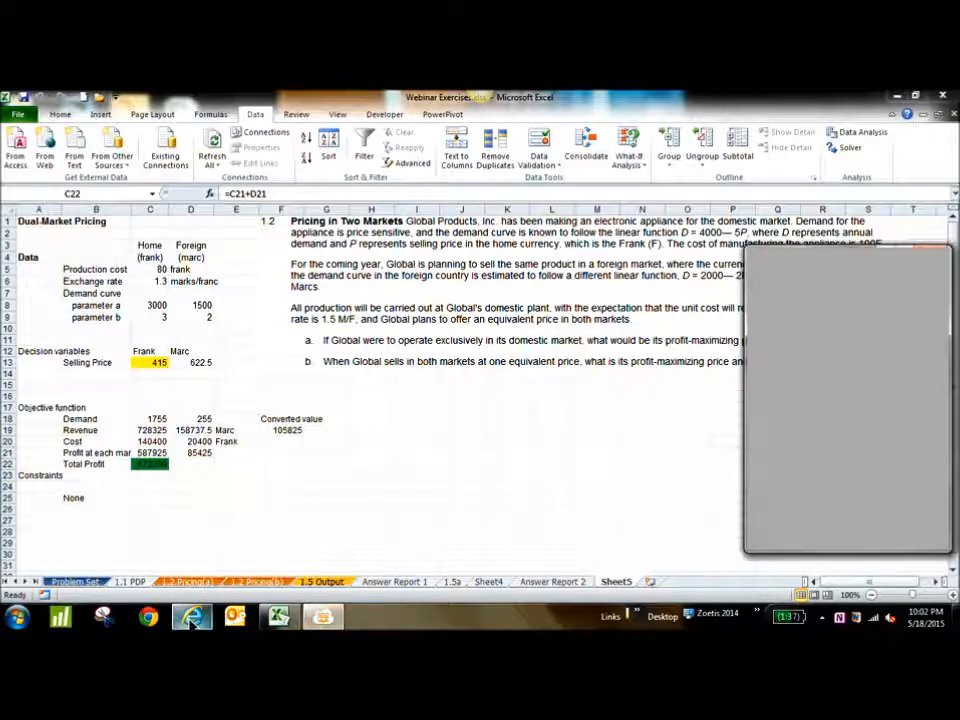
click(192, 617)
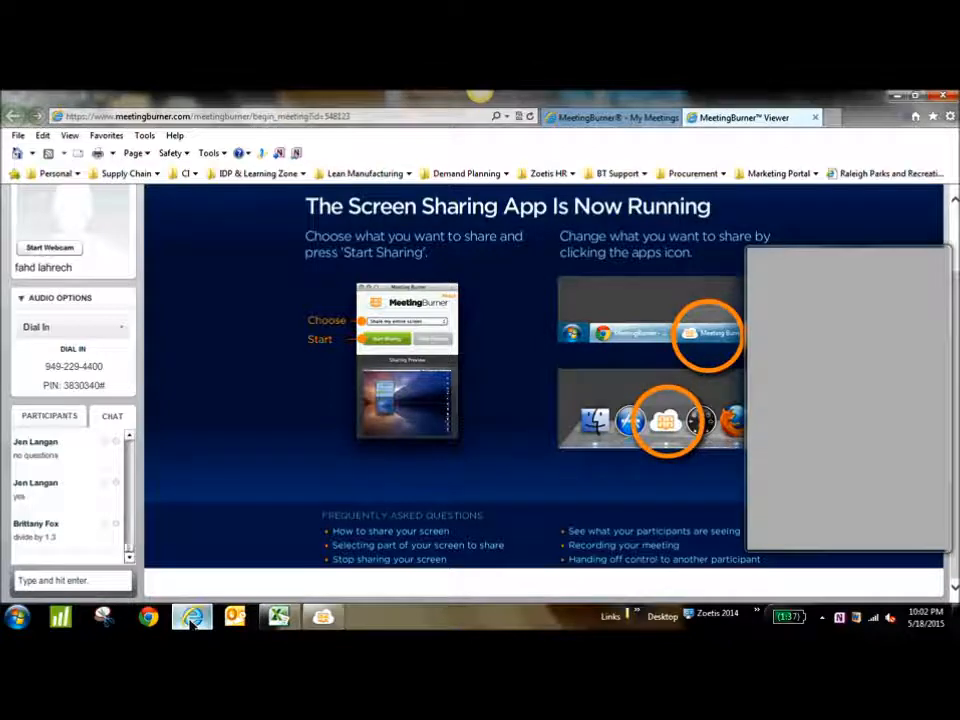
click(192, 617)
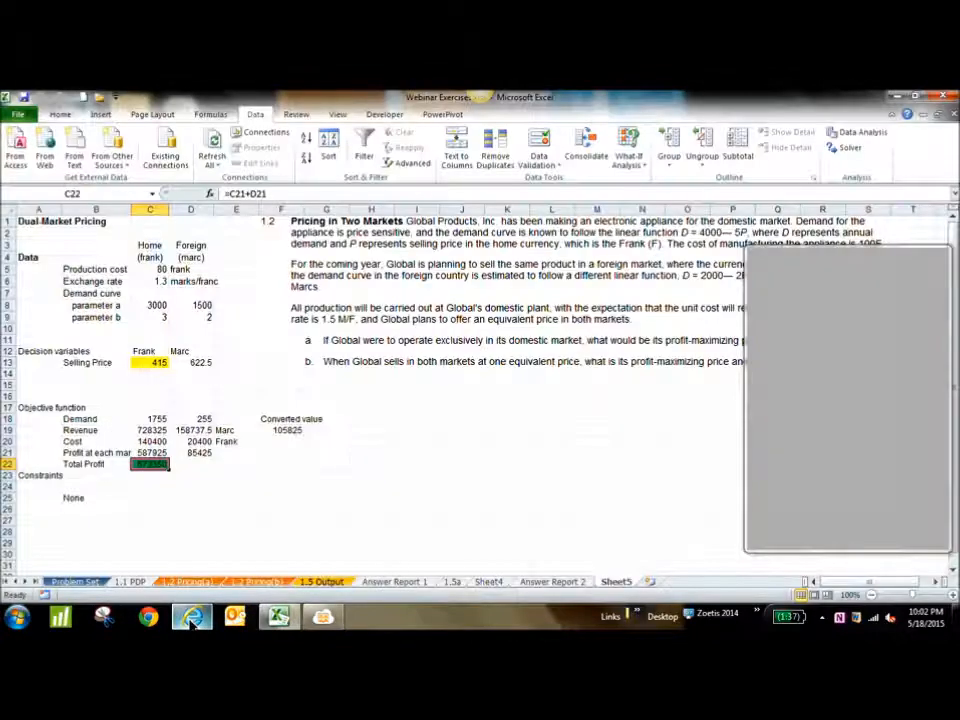
Change the converted foreign revenue formula in F19 to =D19/C6 so it references the exchange rate
click(290, 433)
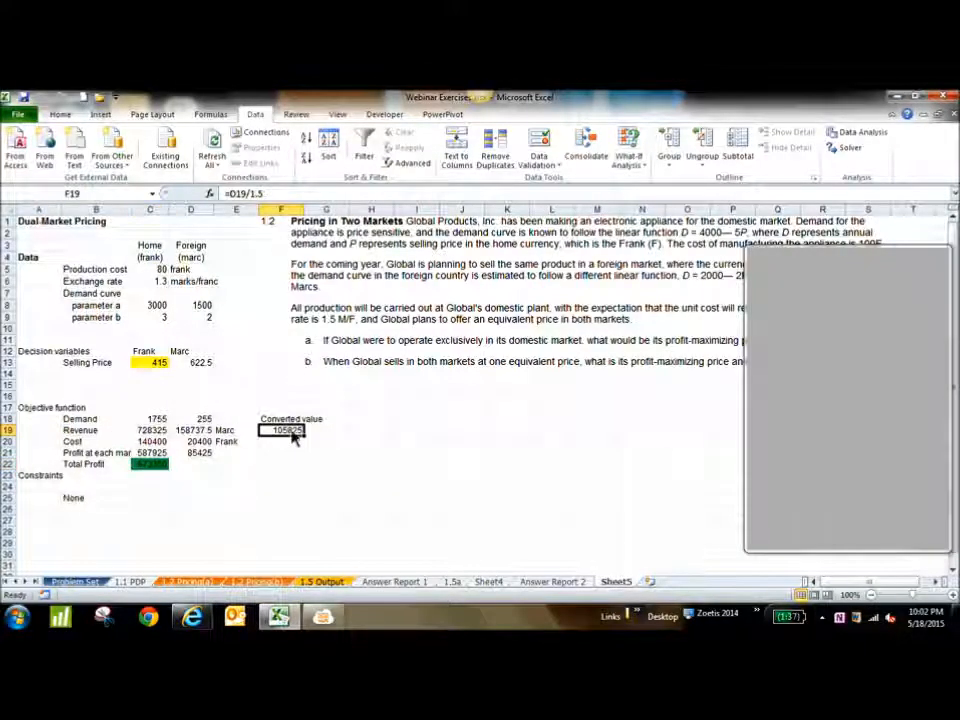
click(262, 194)
key(BackSpace)
text(3)
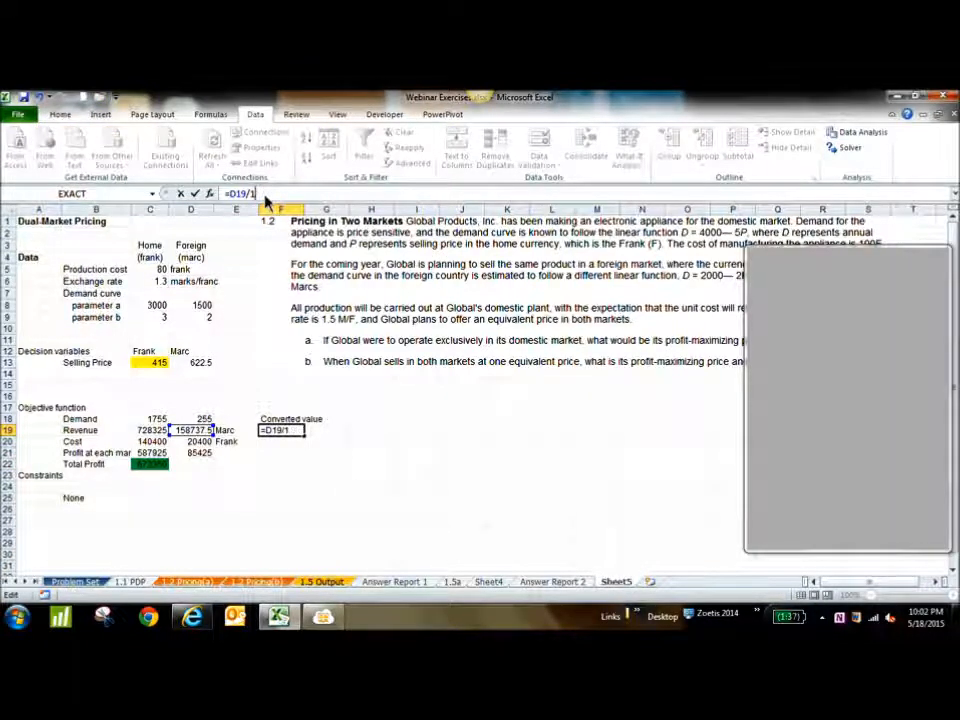
click(154, 284)
key(Return)
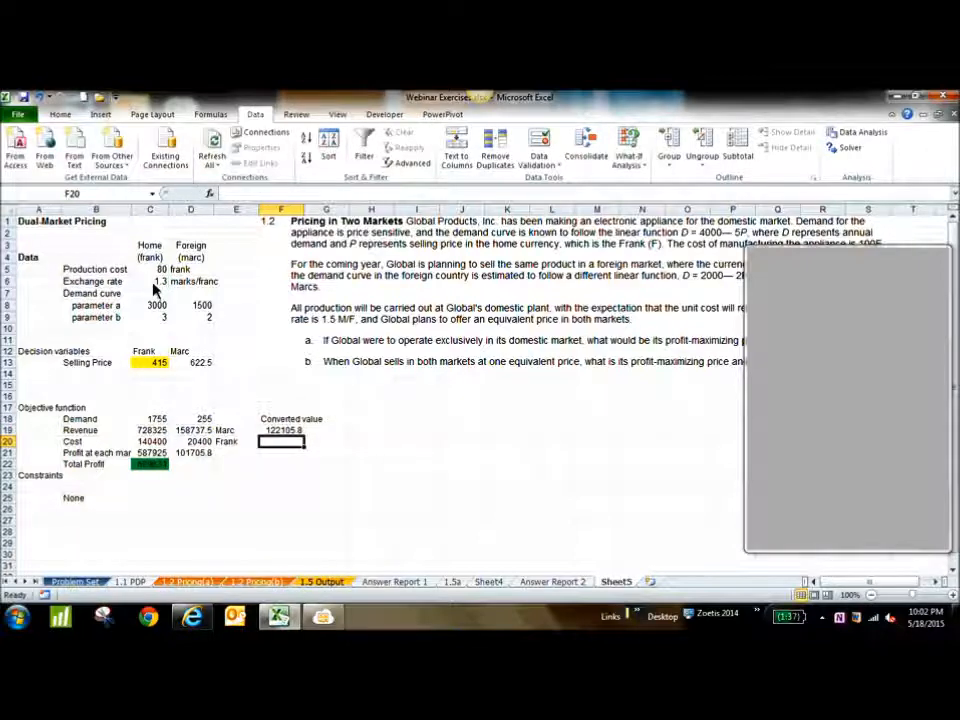
Rerun Solver with the corrected revenue conversion and keep its solution
click(849, 148)
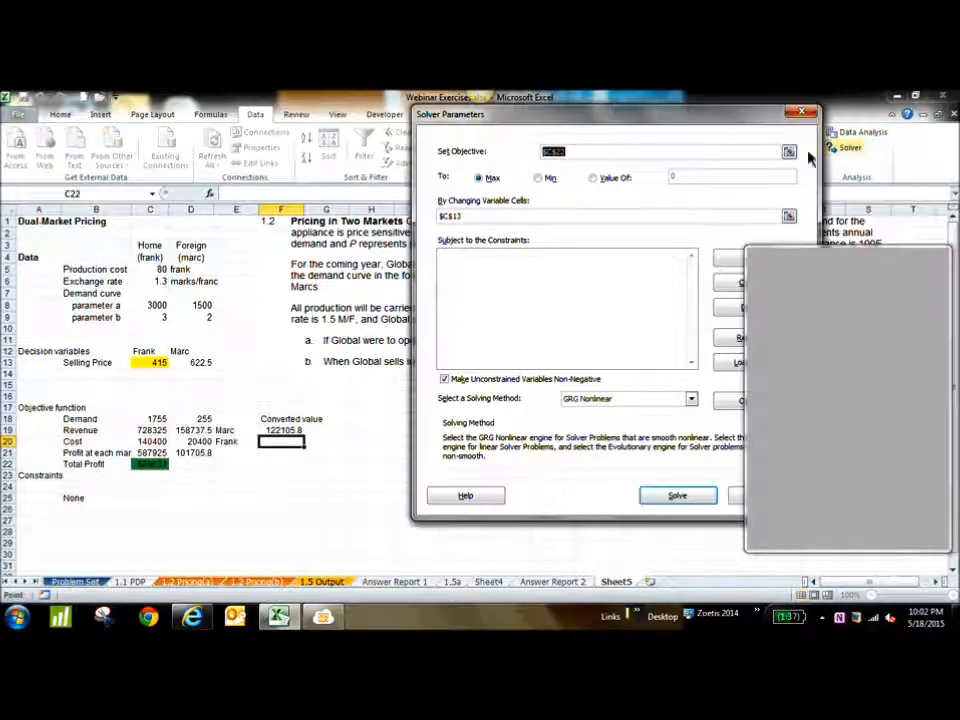
click(677, 495)
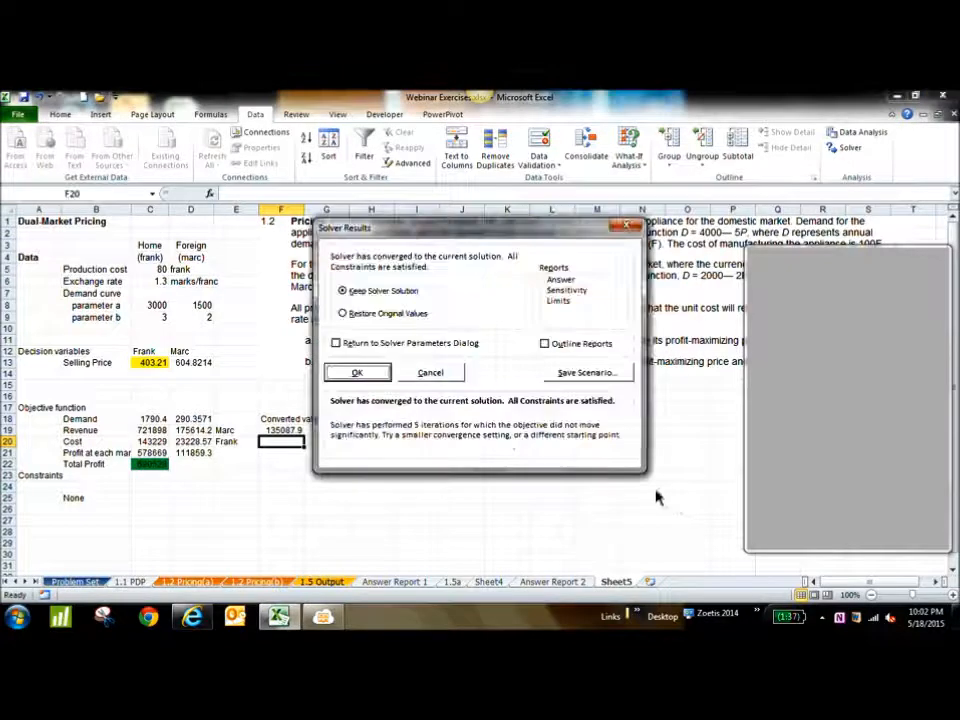
click(358, 373)
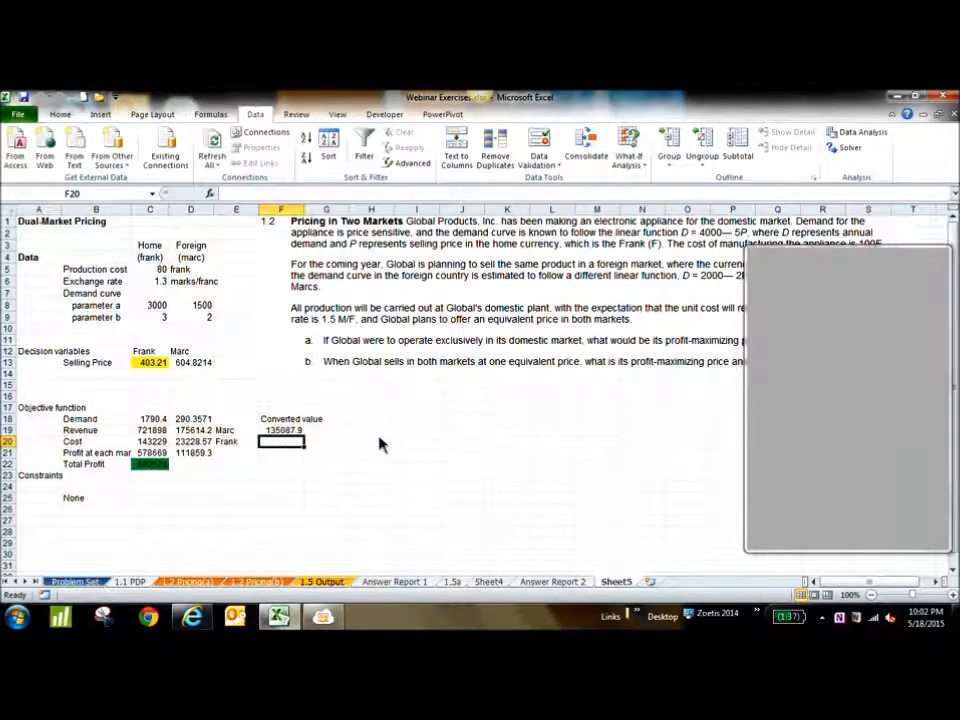
Check the converted revenue formula in F19 and change the foreign selling price formula in D13 to =C13*1.3
click(290, 430)
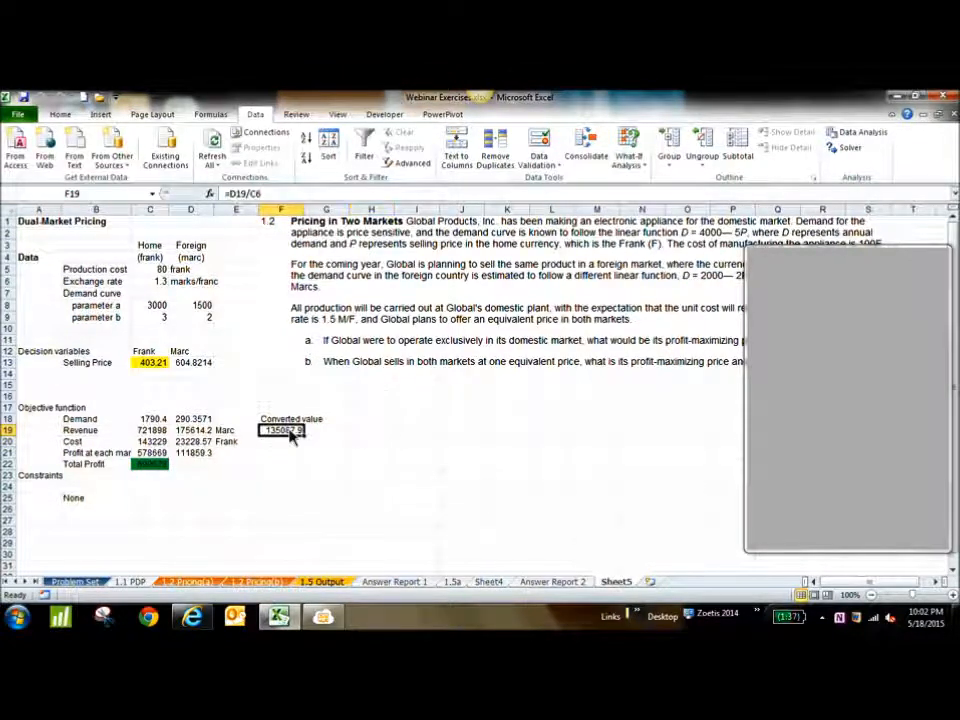
click(205, 366)
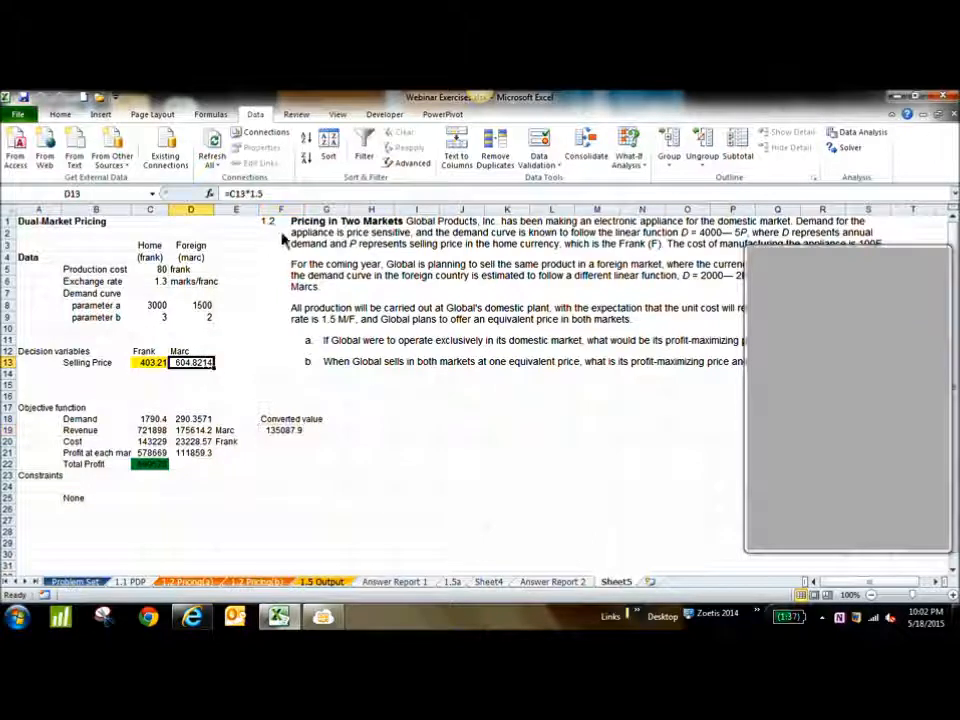
click(275, 196)
key(BackSpace)
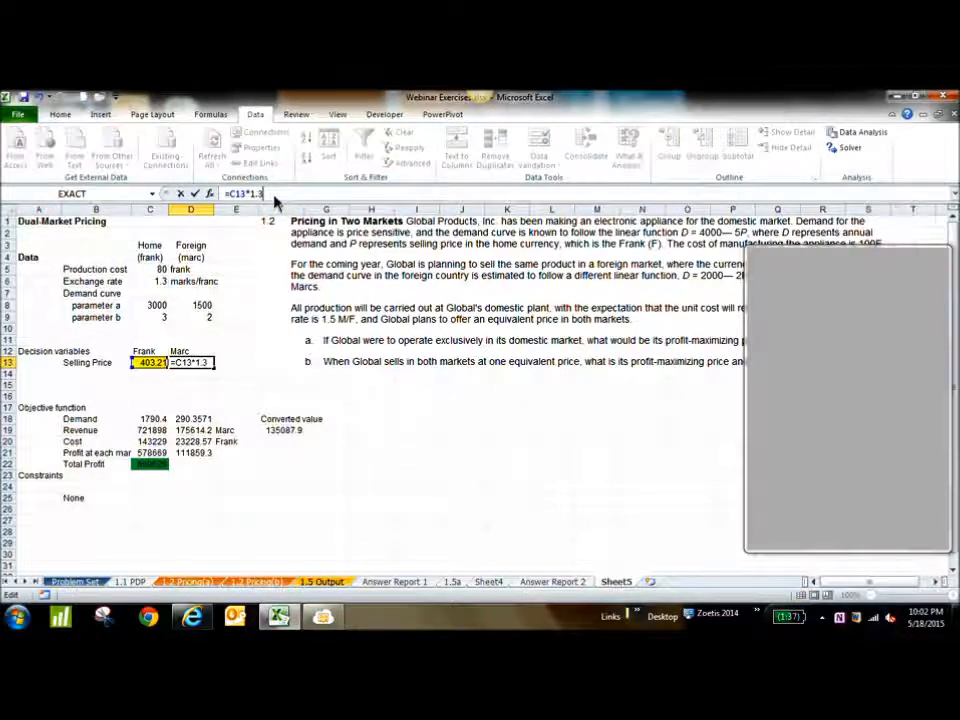
key(Return)
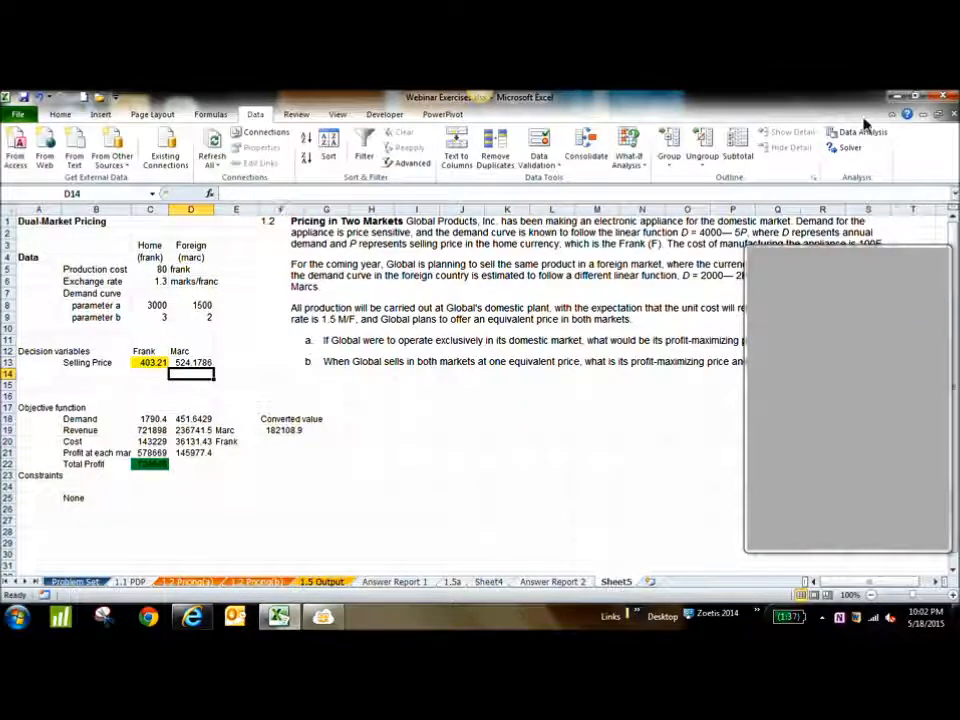
Run Solver three times on total profit with the corrected foreign price, keeping the solution each time
click(852, 148)
click(677, 495)
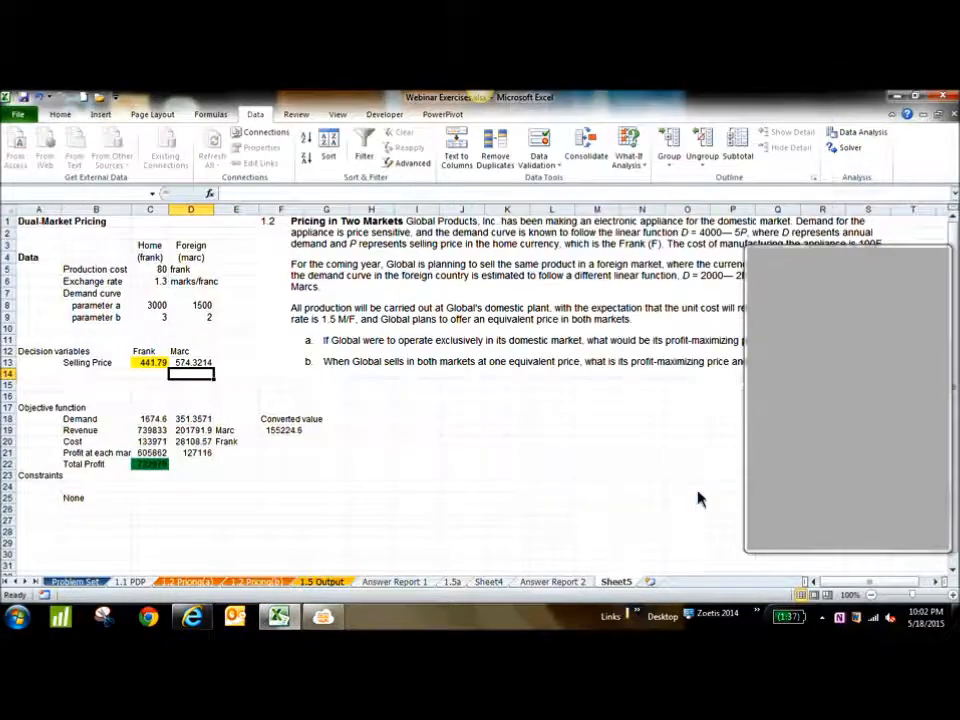
click(376, 377)
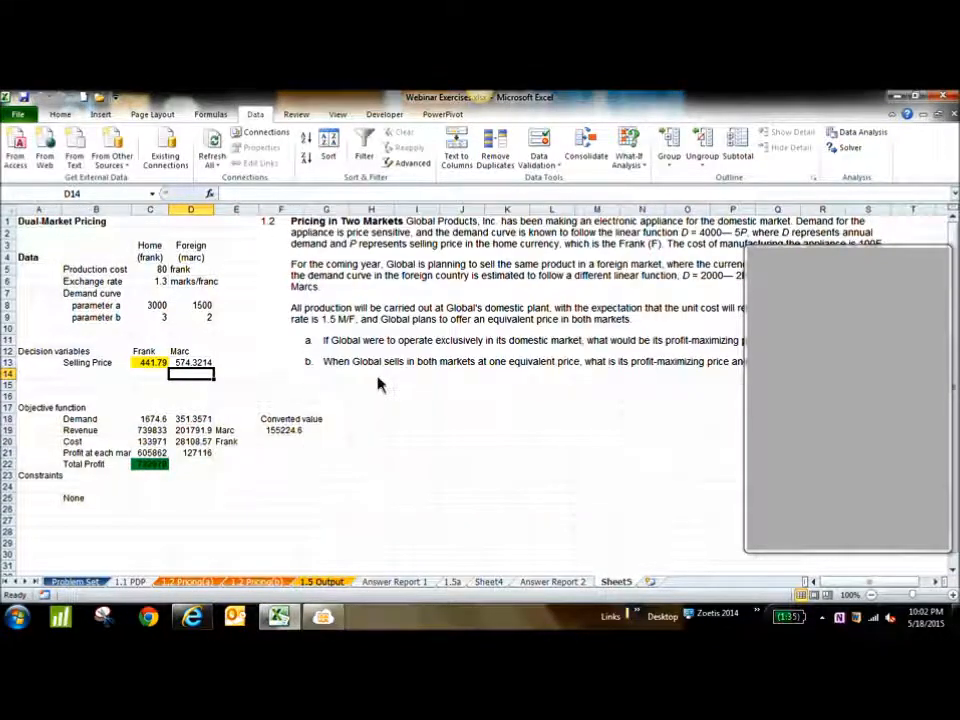
click(846, 148)
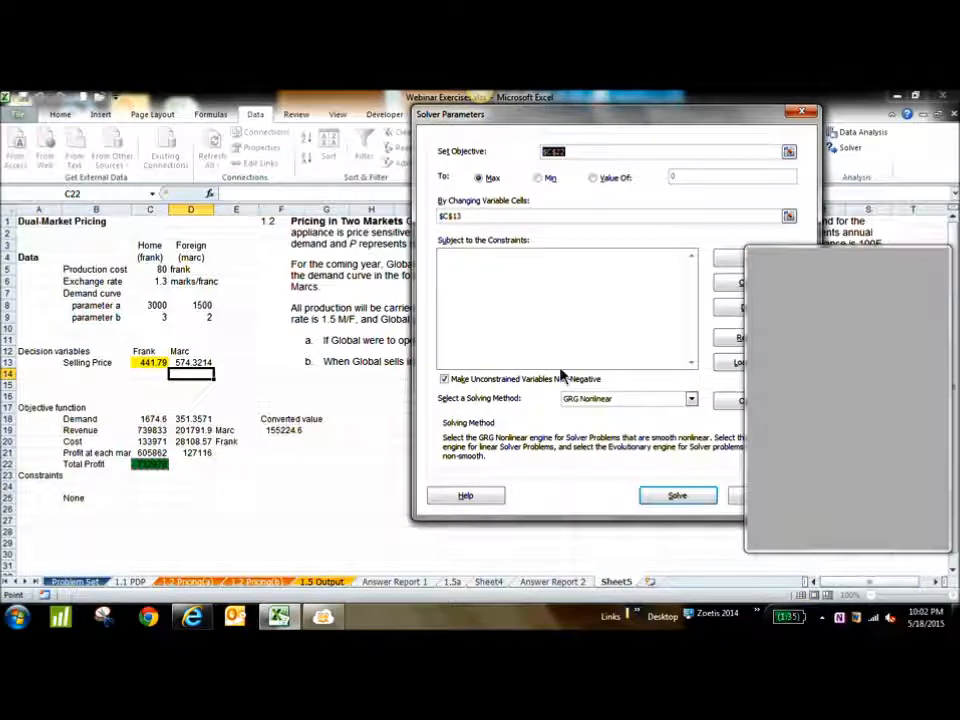
click(678, 496)
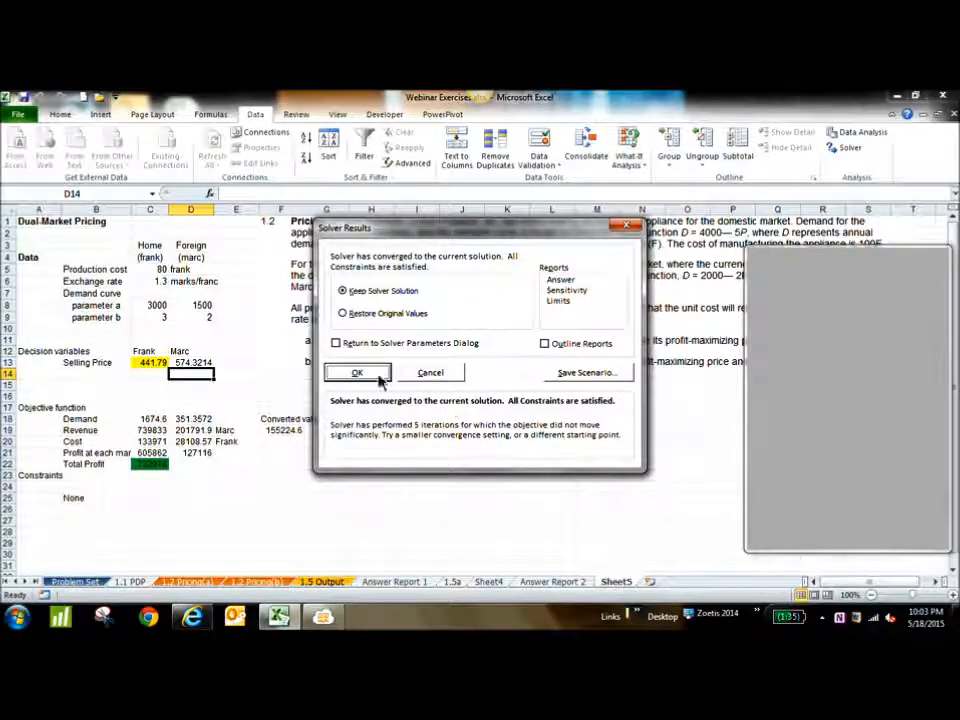
click(358, 373)
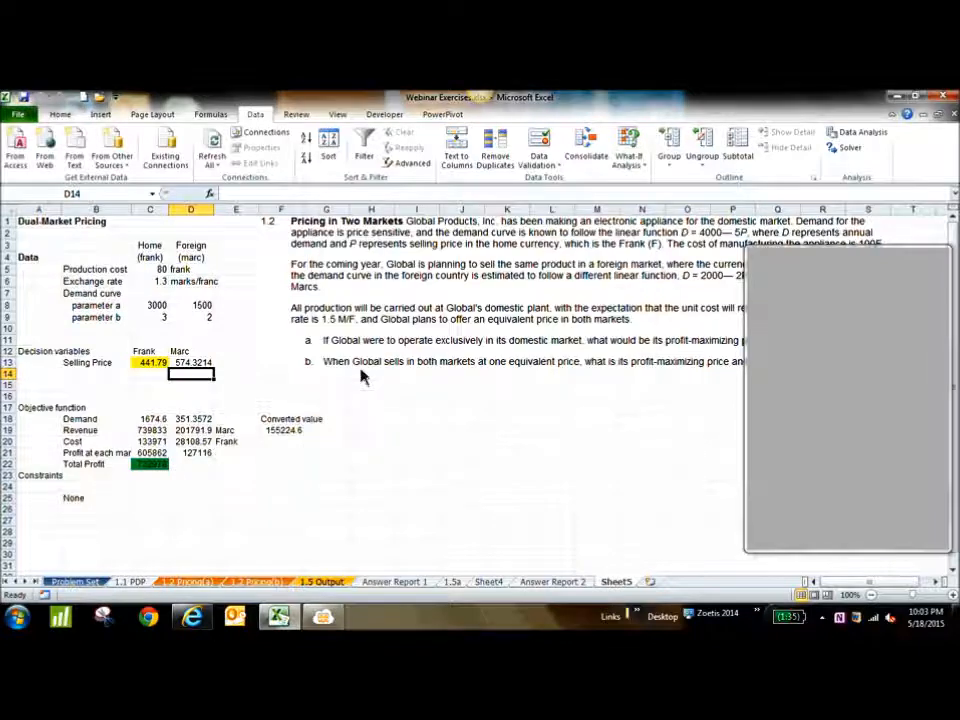
click(849, 150)
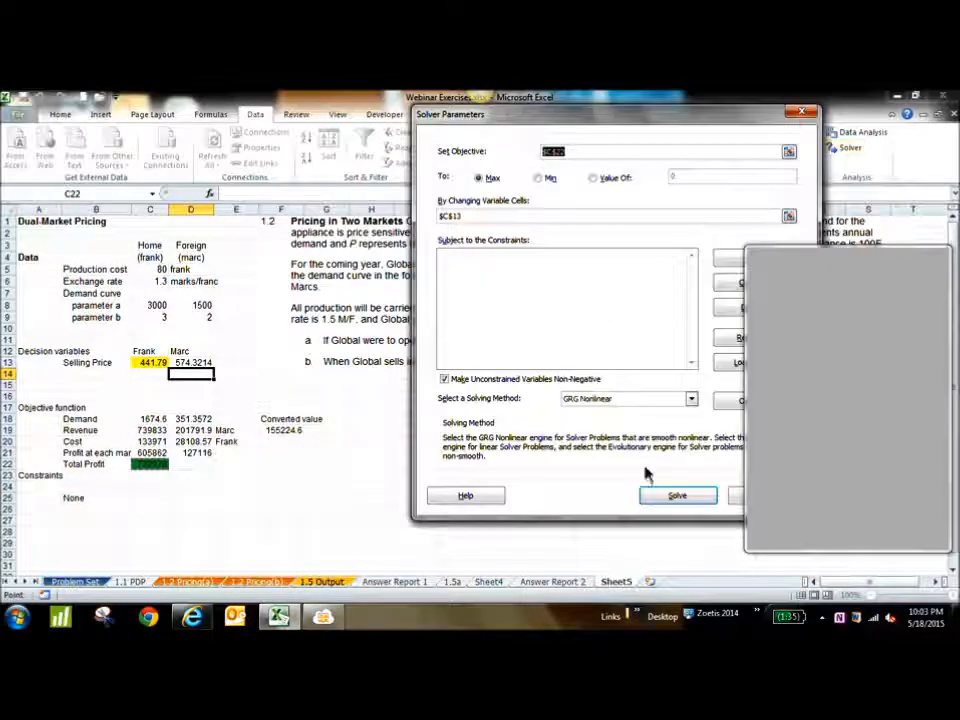
click(673, 497)
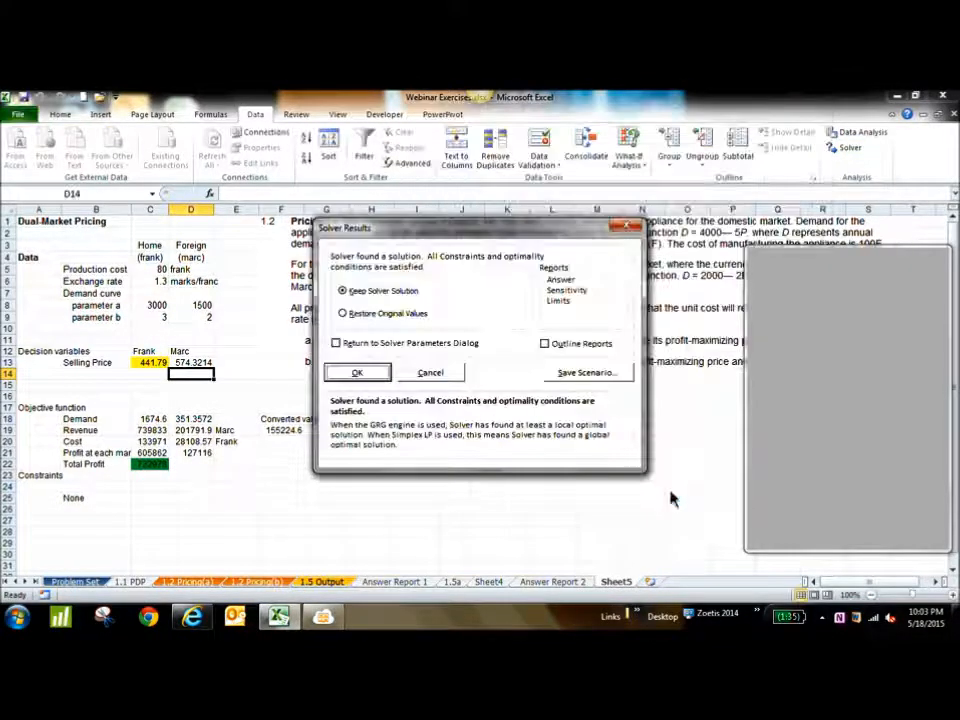
click(355, 378)
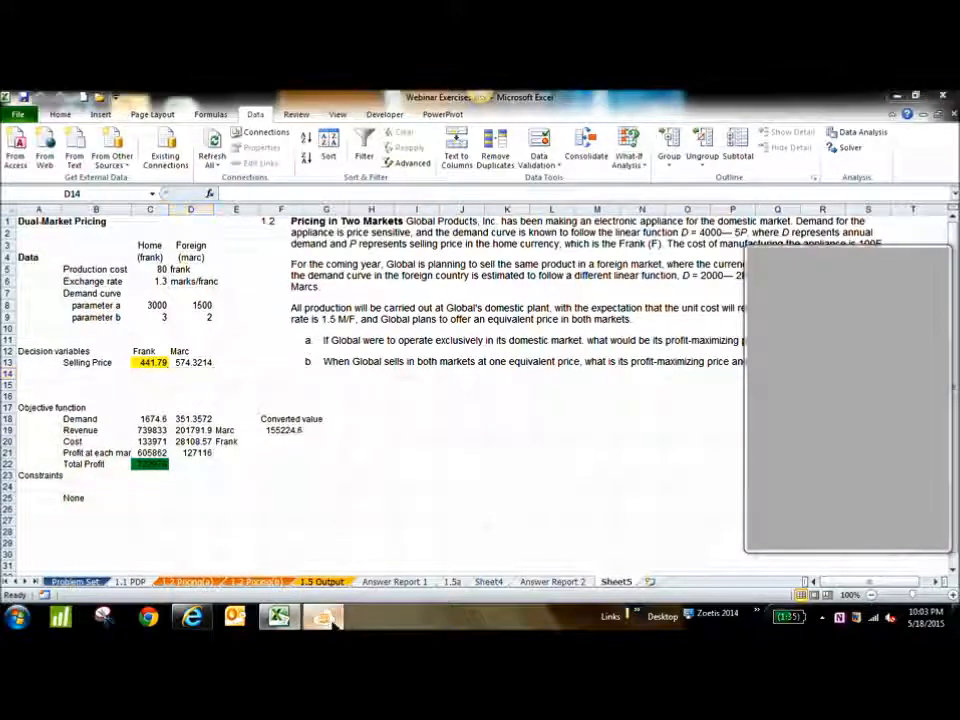
Switch to the MeetingBurner browser window and read through the participants' recent chat messages
click(208, 620)
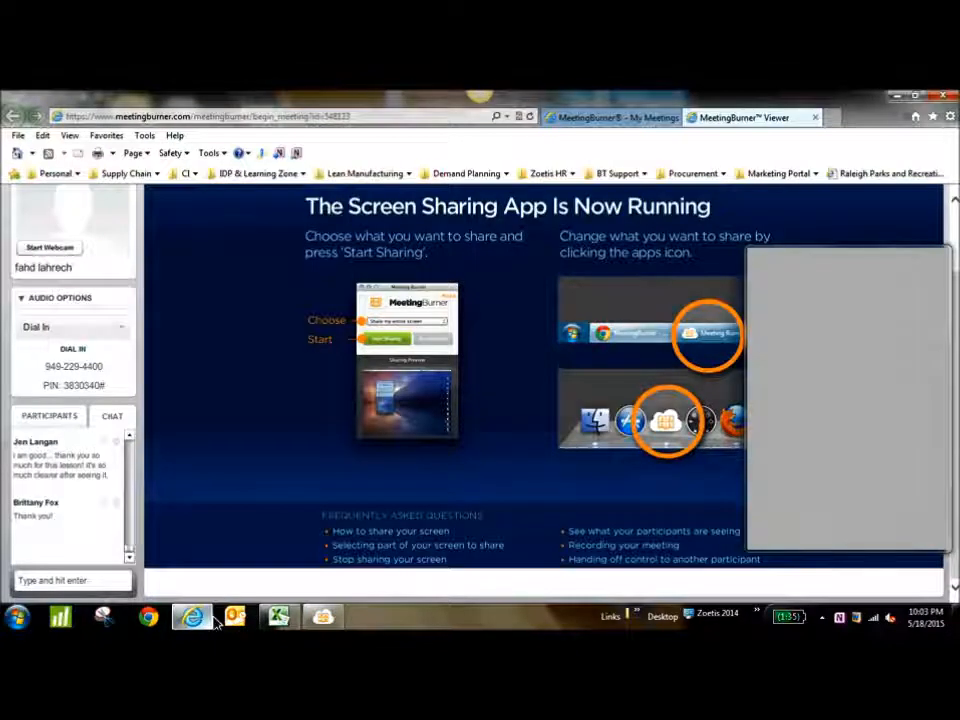
click(133, 437)
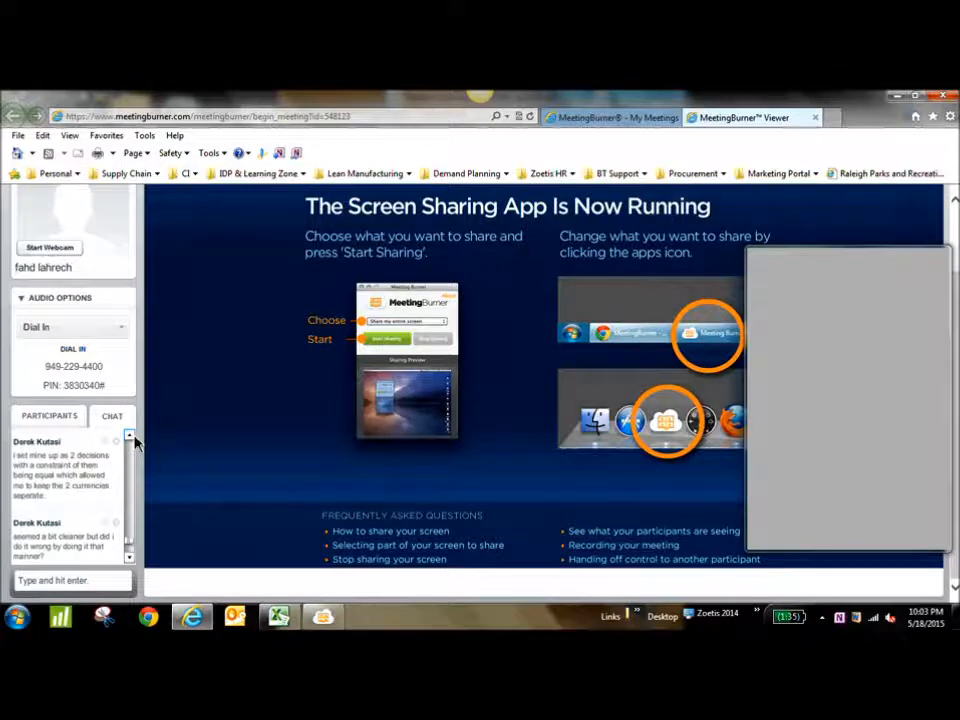
click(129, 437)
click(129, 437)
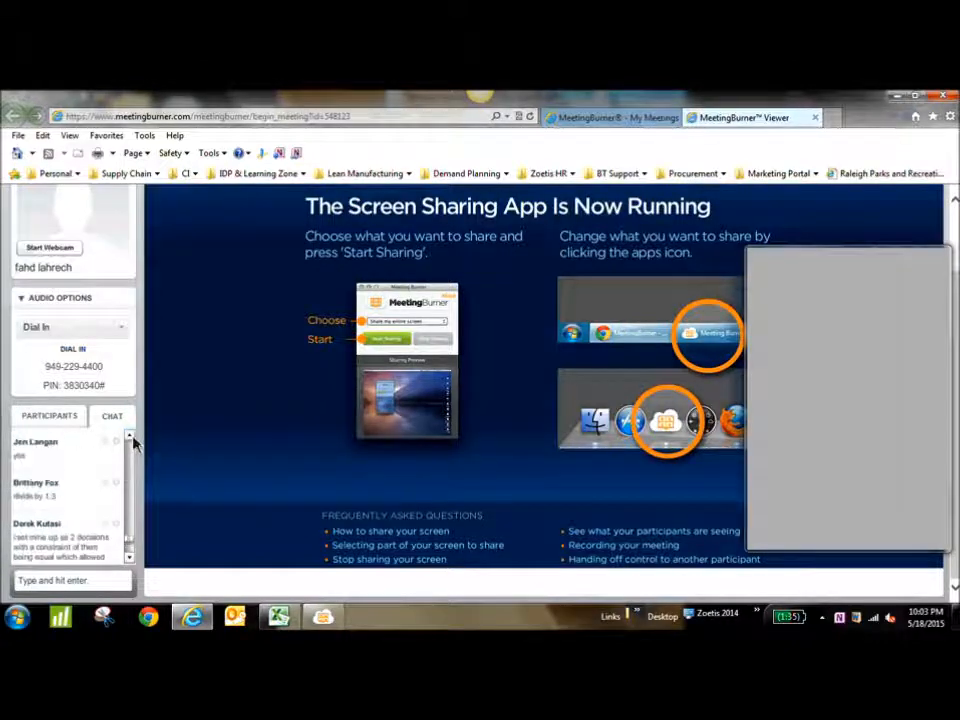
click(129, 557)
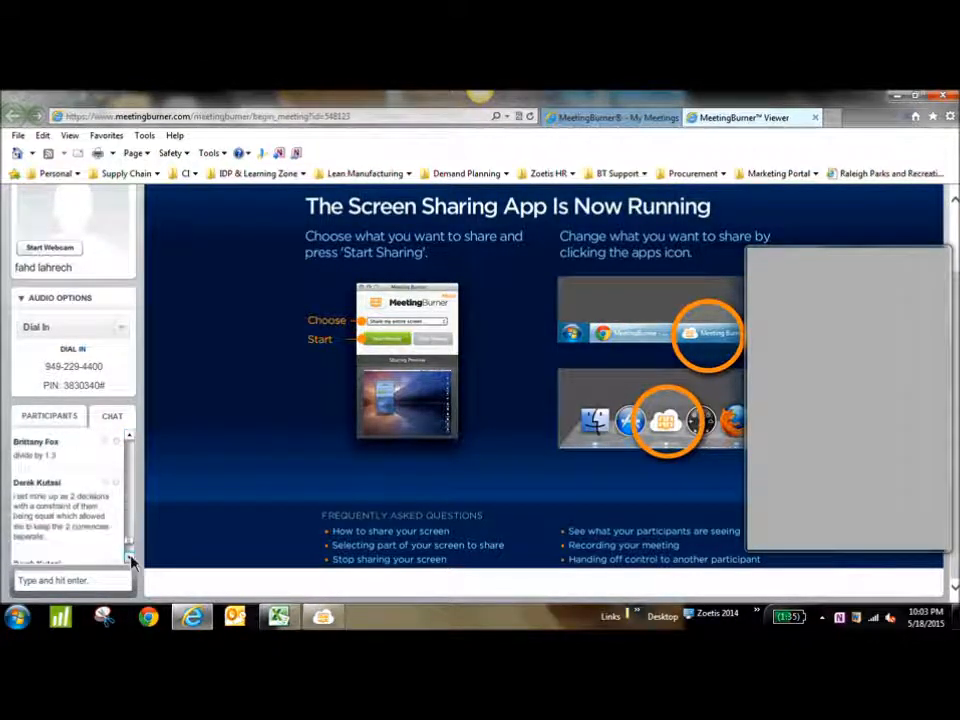
click(129, 557)
click(130, 557)
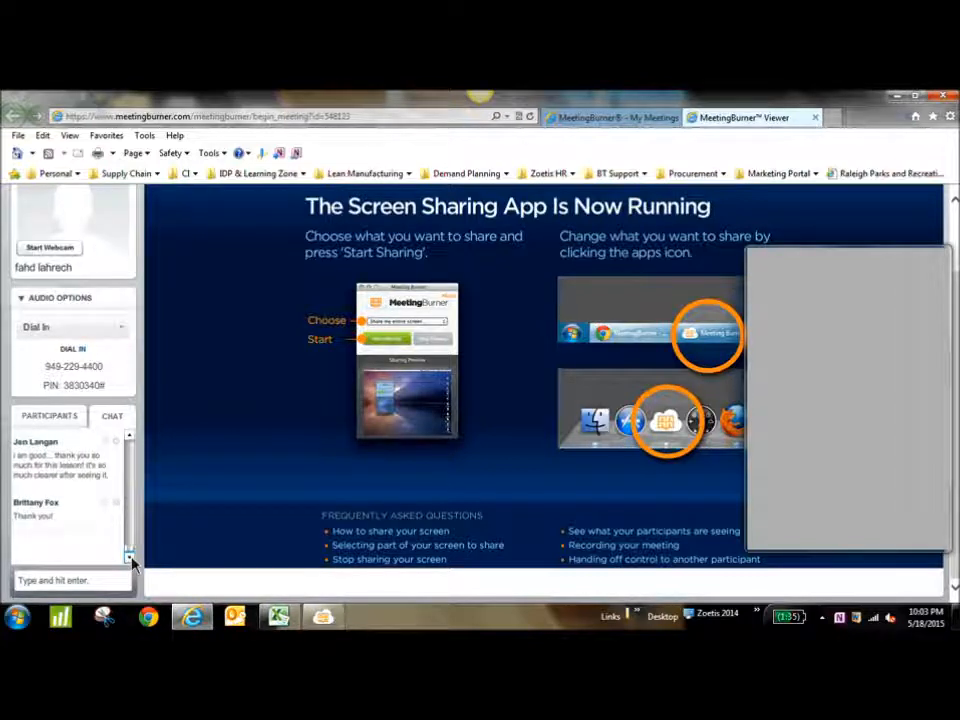
mouse_move(340, 621)
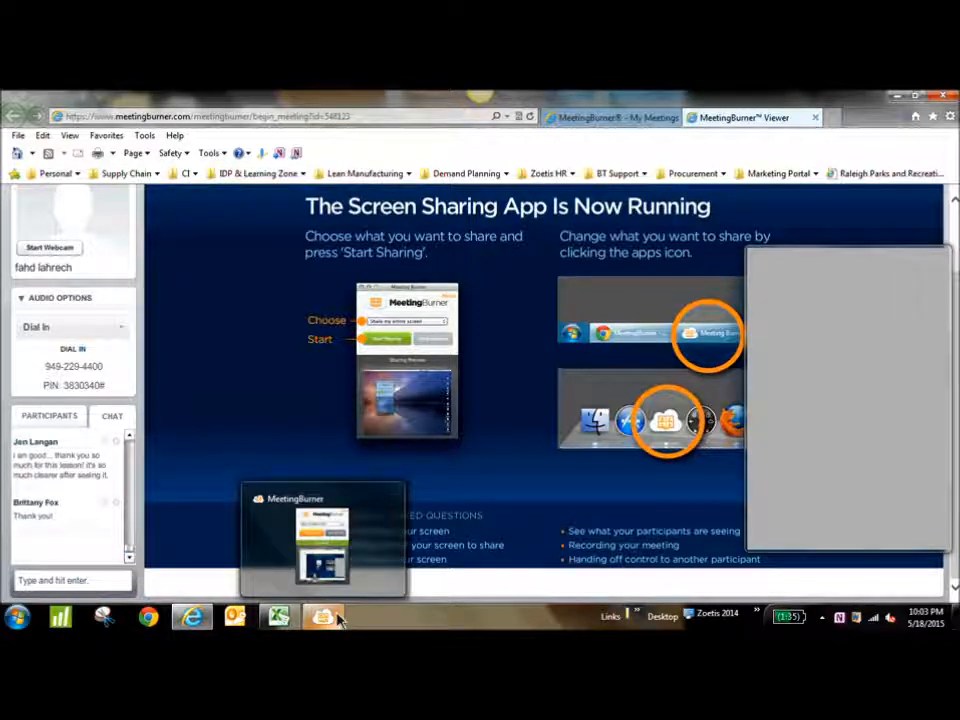